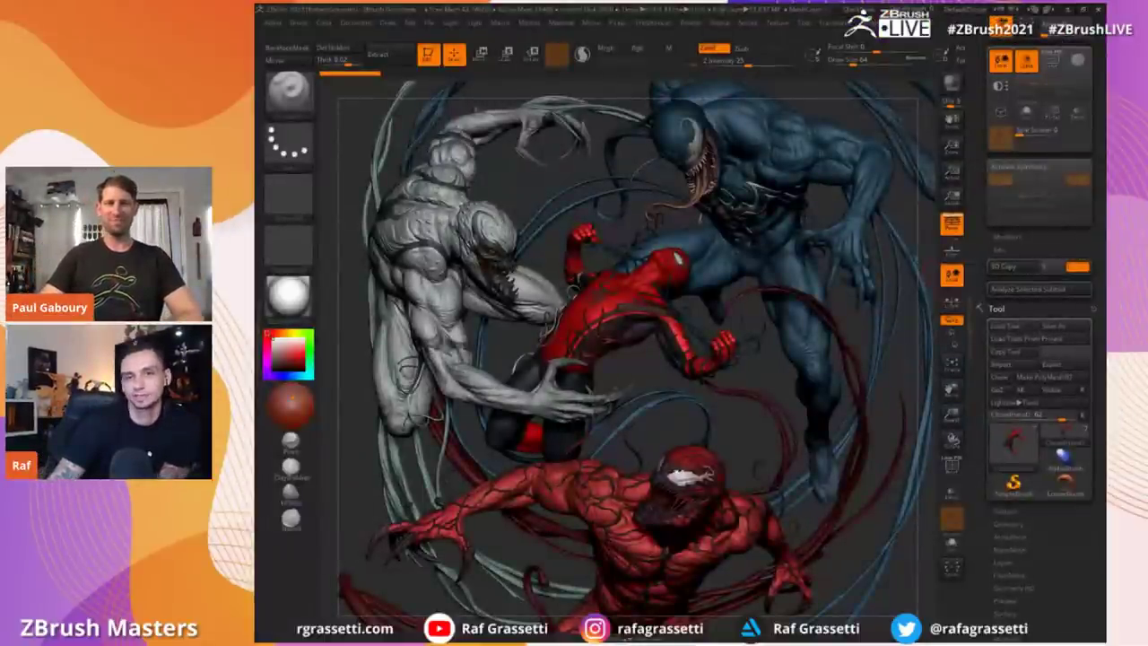
Step: Switch to the browser, look through the ArtStation portfolio, and open the Spawn artwork
{"action": "key", "text": "alt+Tab"}
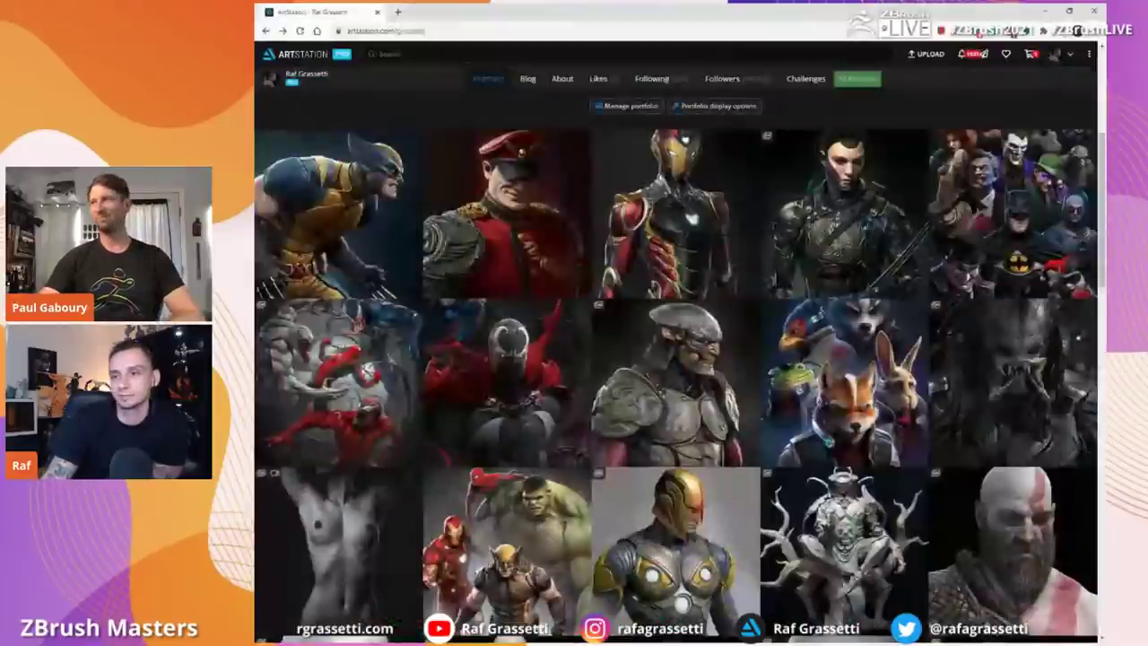
{"action": "scroll", "coordinate": [731, 260], "scroll_direction": "down", "scroll_amount": 1}
{"action": "scroll", "coordinate": [731, 261], "scroll_direction": "up", "scroll_amount": 1}
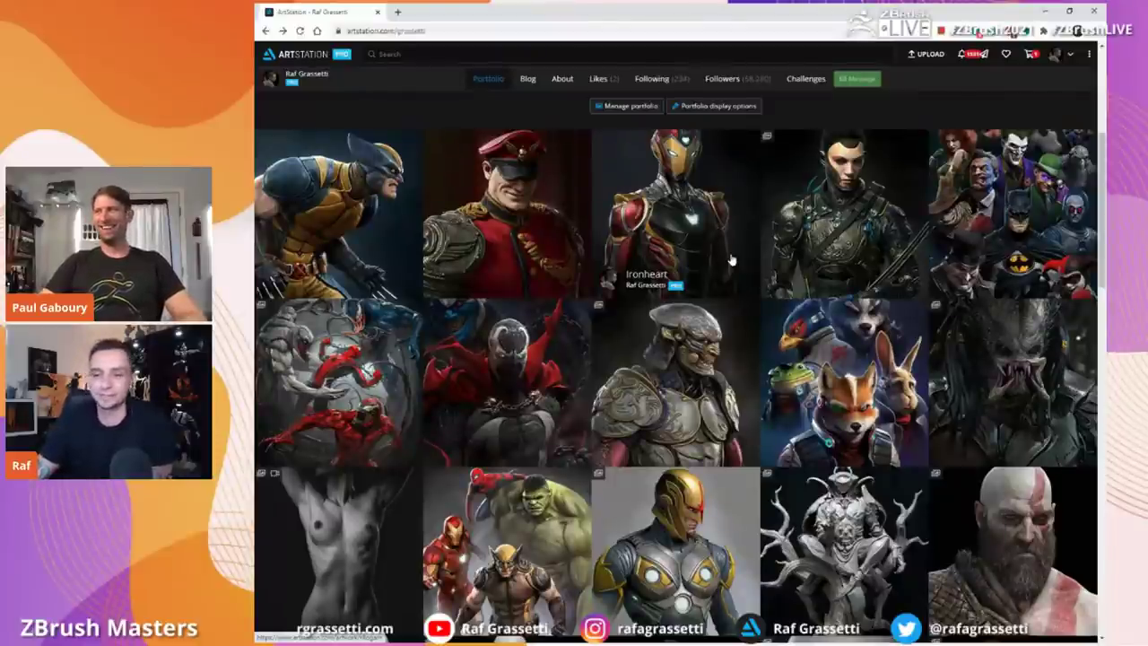
{"action": "scroll", "coordinate": [760, 238], "scroll_direction": "down", "scroll_amount": 3}
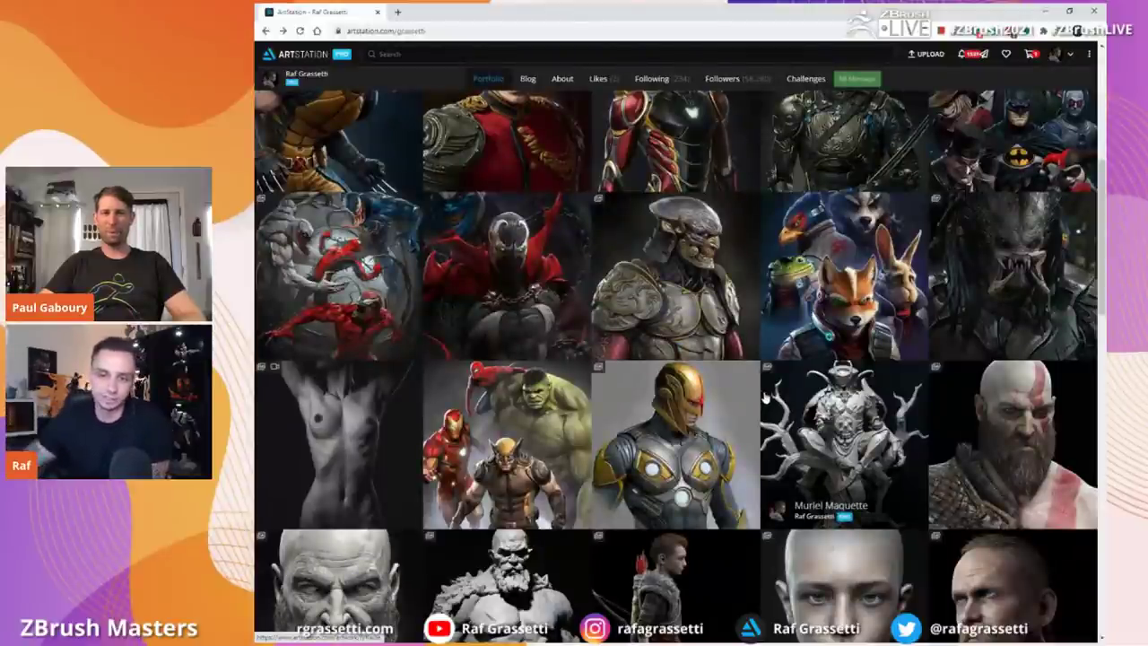
{"action": "scroll", "coordinate": [764, 395], "scroll_direction": "down", "scroll_amount": 1}
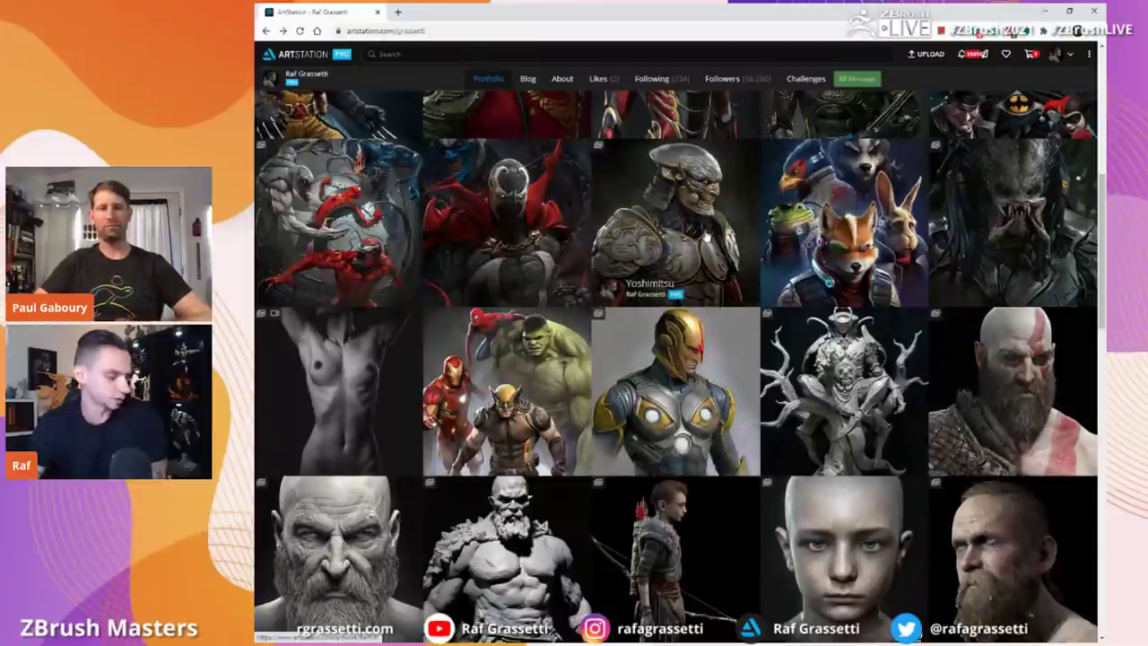
{"action": "scroll", "coordinate": [706, 236], "scroll_direction": "up", "scroll_amount": 2}
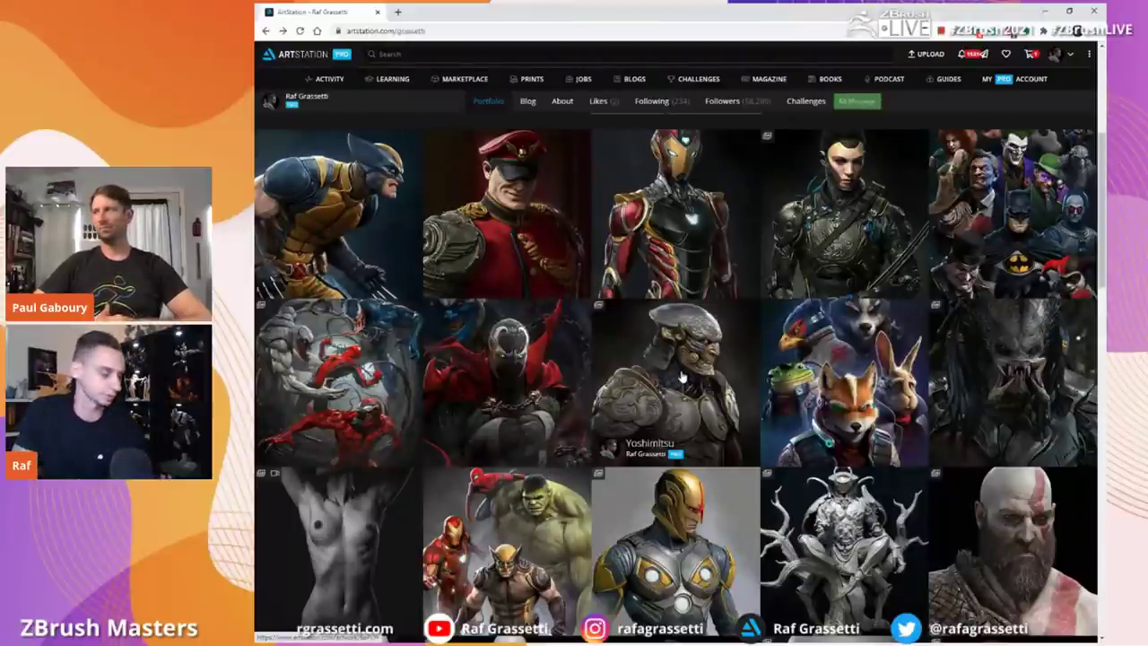
{"action": "scroll", "coordinate": [682, 378], "scroll_direction": "up", "scroll_amount": 1}
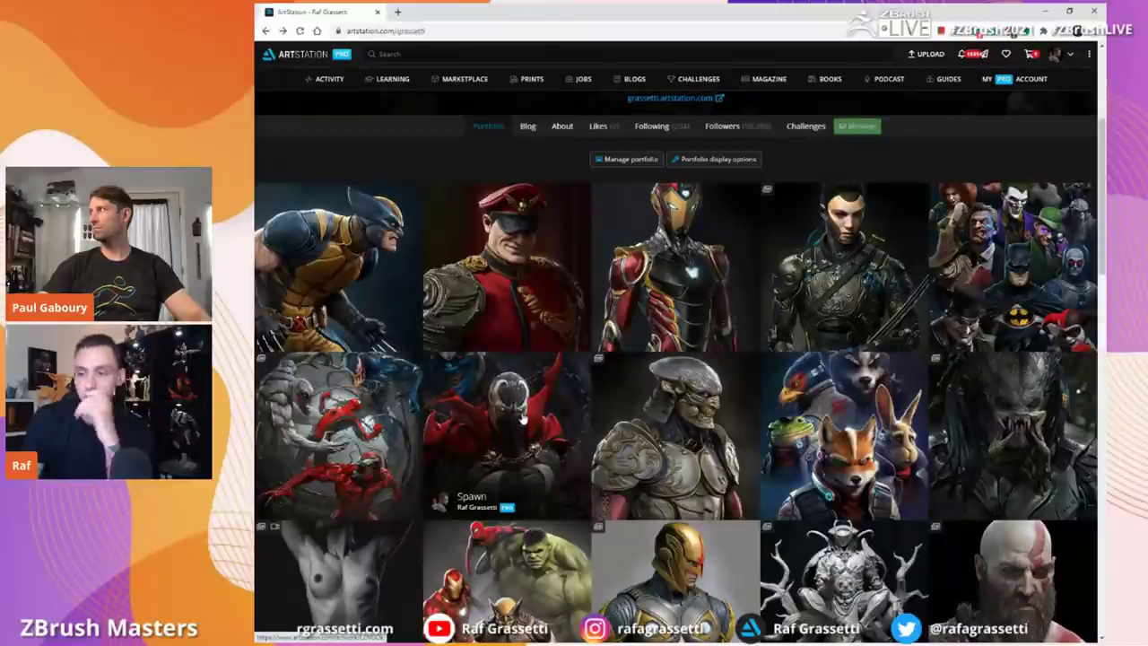
{"action": "scroll", "coordinate": [555, 437], "scroll_direction": "down", "scroll_amount": 1}
{"action": "scroll", "coordinate": [596, 432], "scroll_direction": "up", "scroll_amount": 2}
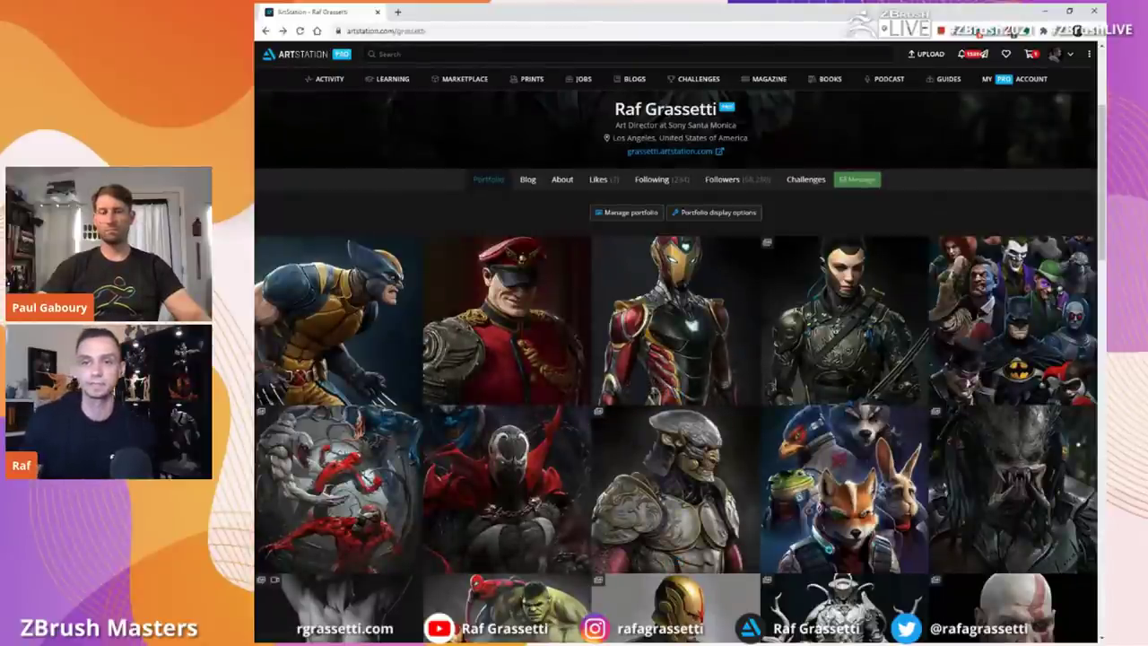
{"action": "scroll", "coordinate": [780, 482], "scroll_direction": "down", "scroll_amount": 1}
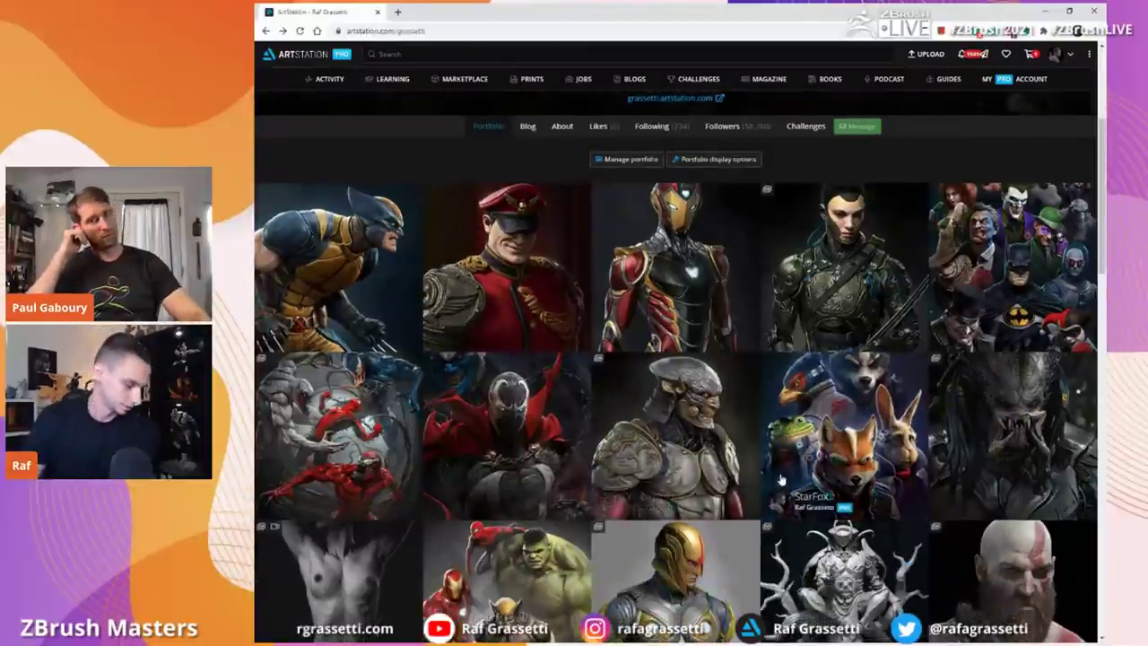
{"action": "scroll", "coordinate": [790, 449], "scroll_direction": "up", "scroll_amount": 1}
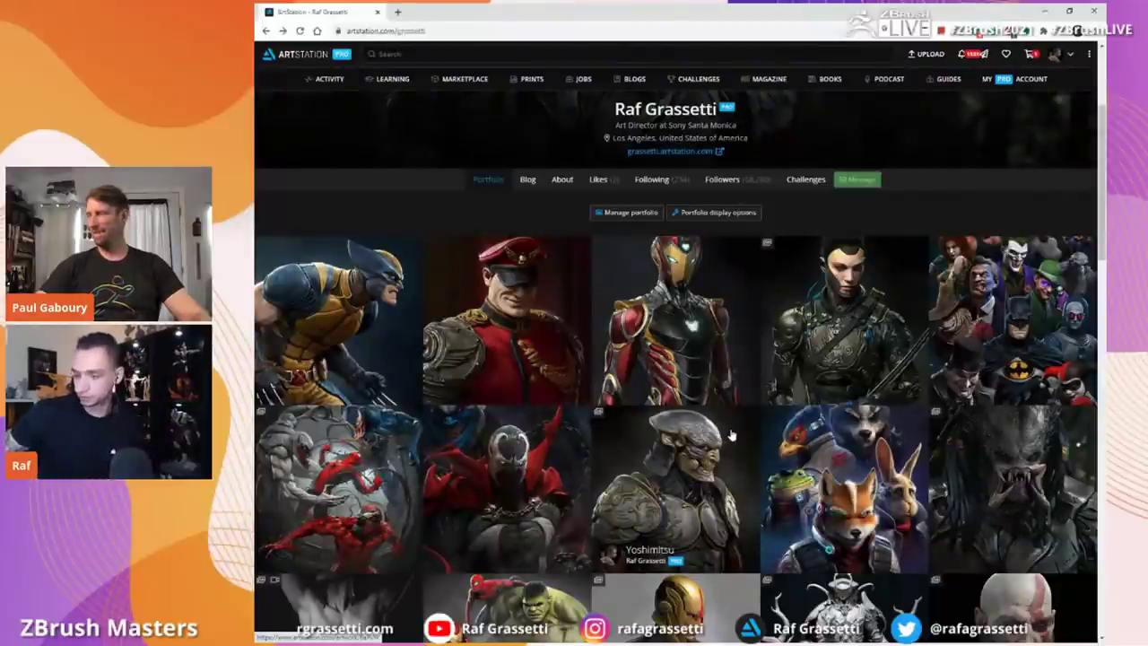
{"action": "left_click", "coordinate": [503, 462]}
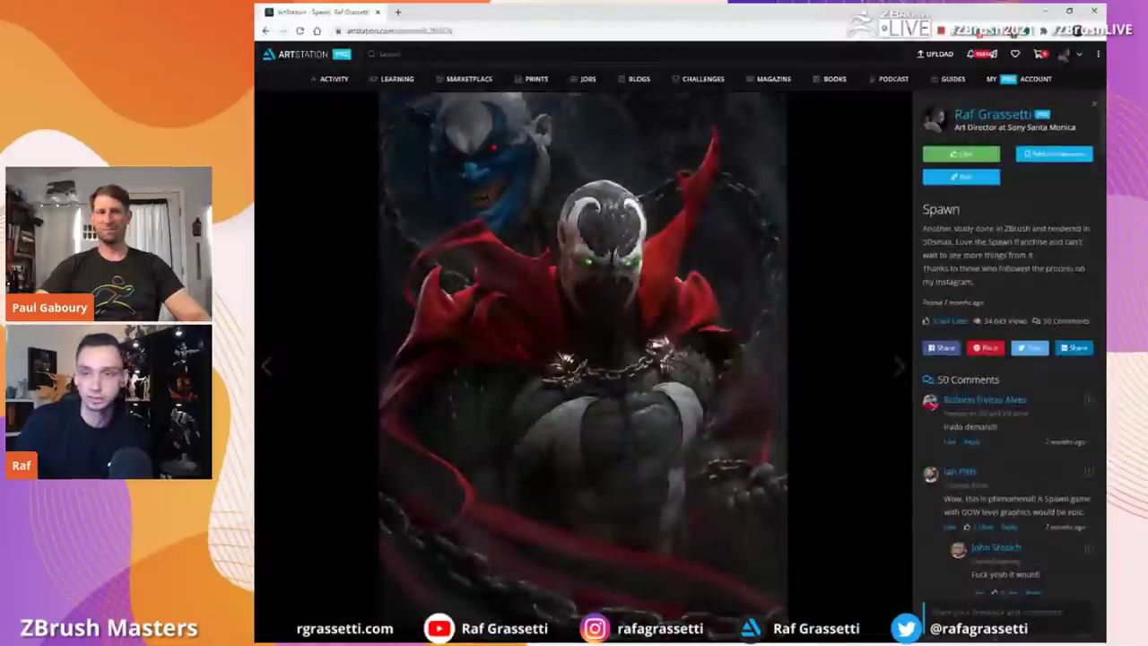
Step: Switch to ZBrush, leave Edit mode, and clear the multi-character sculpture from the canvas
{"action": "key", "text": "alt+Tab"}
{"action": "left_click_drag", "start_coordinate": [979, 451], "coordinate": [981, 406]}
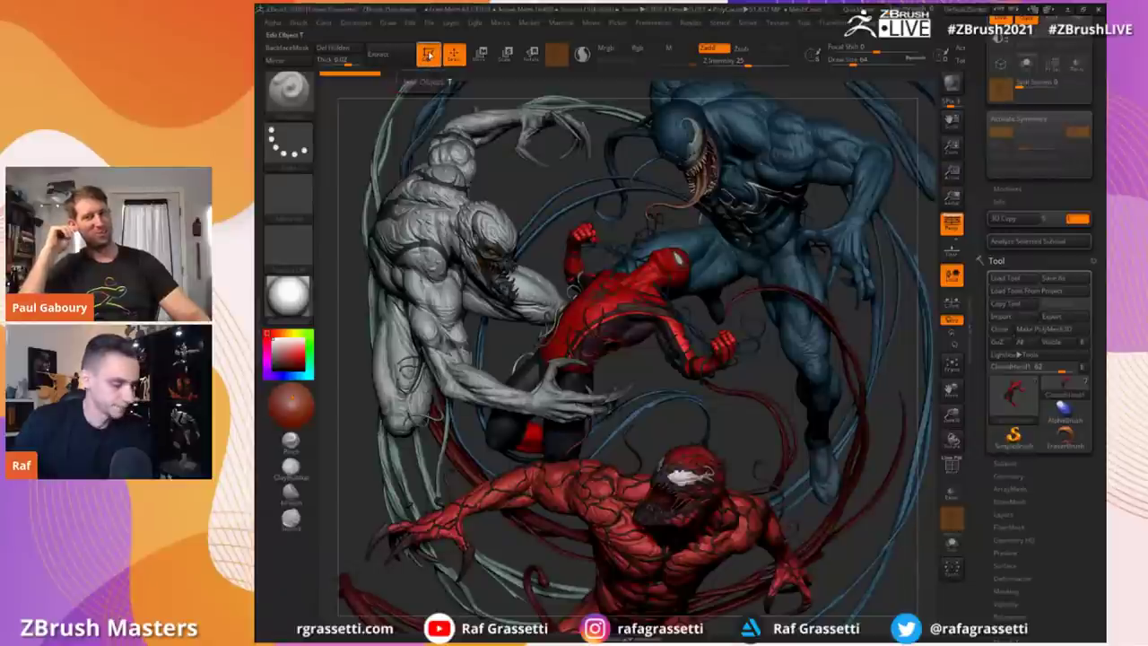
{"action": "left_click", "coordinate": [429, 54]}
{"action": "left_click", "coordinate": [405, 77]}
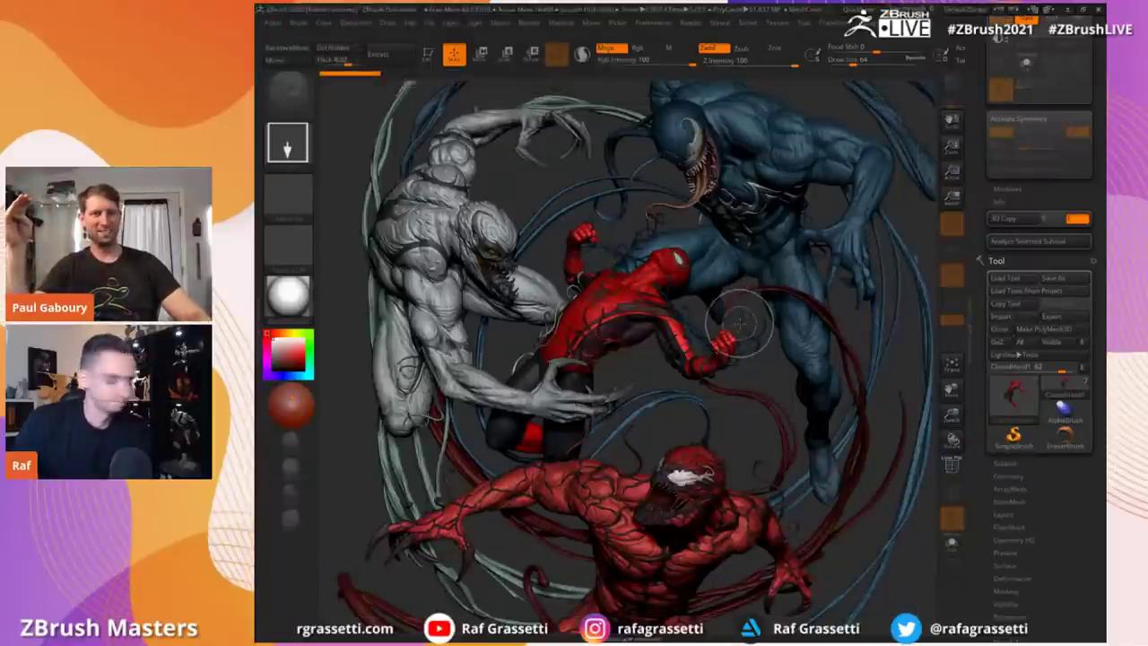
{"action": "key", "text": "ctrl+n"}
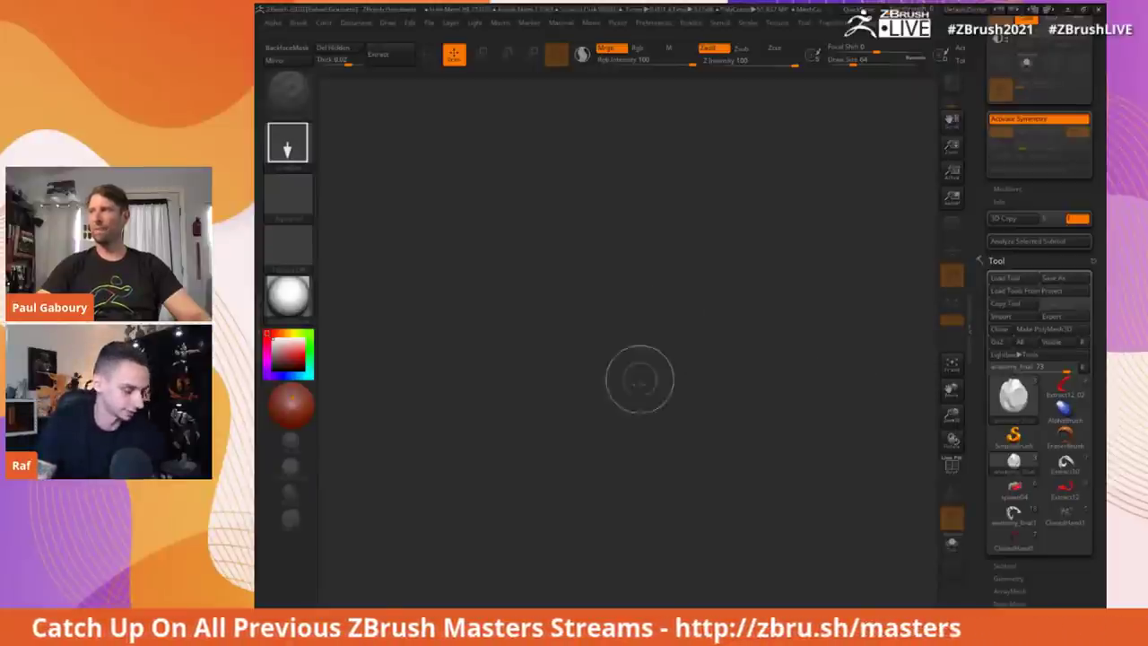
Step: Put the anatomy_final character into Edit mode and compare it with the Spawn artwork in the browser
{"action": "left_click", "coordinate": [429, 54]}
{"action": "mouse_move", "coordinate": [537, 212]}
{"action": "left_mouse_down"}
{"action": "mouse_move", "coordinate": [551, 272]}
{"action": "mouse_move", "coordinate": [516, 288]}
{"action": "mouse_move", "coordinate": [444, 258]}
{"action": "mouse_move", "coordinate": [485, 277]}
{"action": "mouse_move", "coordinate": [476, 214]}
{"action": "left_mouse_up"}
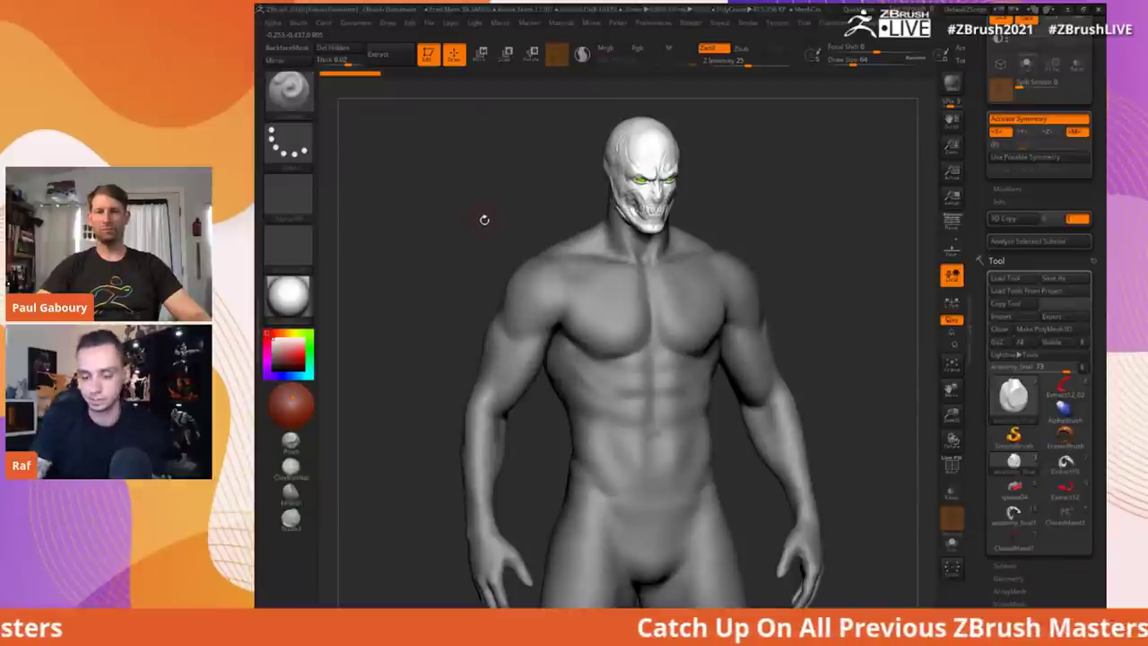
{"action": "key", "text": "alt+Tab"}
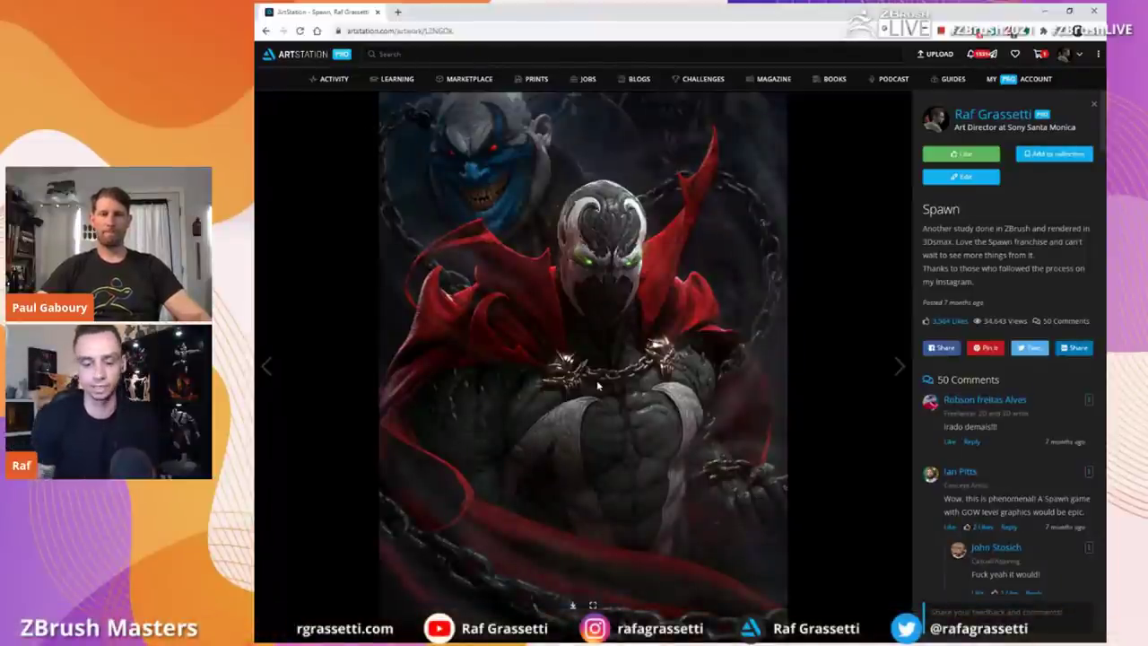
{"action": "key", "text": "alt+Tab"}
Step: Select the body subtool spawn01 and show its polyframe to reveal the topology and polygroups
{"action": "mouse_move", "coordinate": [544, 408]}
{"action": "left_mouse_down"}
{"action": "mouse_move", "coordinate": [681, 386]}
{"action": "mouse_move", "coordinate": [808, 351]}
{"action": "mouse_move", "coordinate": [813, 333]}
{"action": "mouse_move", "coordinate": [851, 331]}
{"action": "left_mouse_up"}
{"action": "left_click", "coordinate": [723, 348], "text": "alt"}
{"action": "key", "text": "shift+f"}
{"action": "left_click_drag", "start_coordinate": [979, 401], "coordinate": [979, 328]}
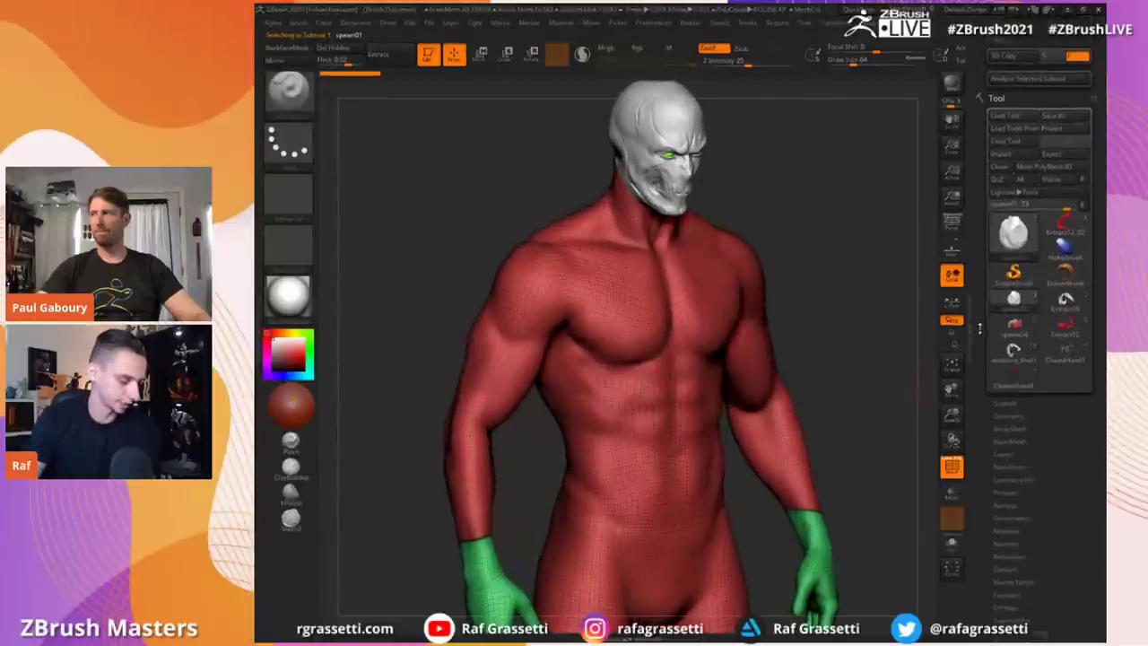
Step: Open the Subtool and Geometry settings and inspect the body's wireframe at a lower subdivision level
{"action": "left_click", "coordinate": [1012, 404]}
{"action": "left_click_drag", "start_coordinate": [979, 444], "coordinate": [979, 273]}
{"action": "left_click_drag", "start_coordinate": [867, 448], "coordinate": [856, 309]}
{"action": "scroll", "coordinate": [1010, 482], "scroll_direction": "down", "scroll_amount": 8}
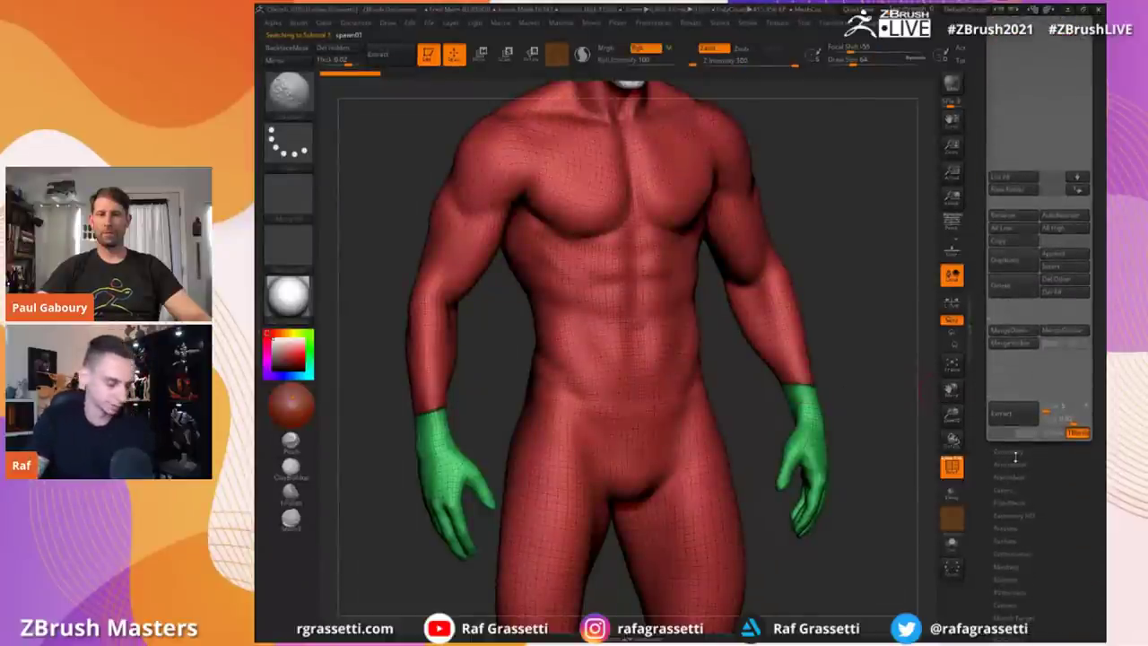
{"action": "left_click", "coordinate": [1015, 455]}
{"action": "left_click_drag", "start_coordinate": [841, 437], "coordinate": [843, 433]}
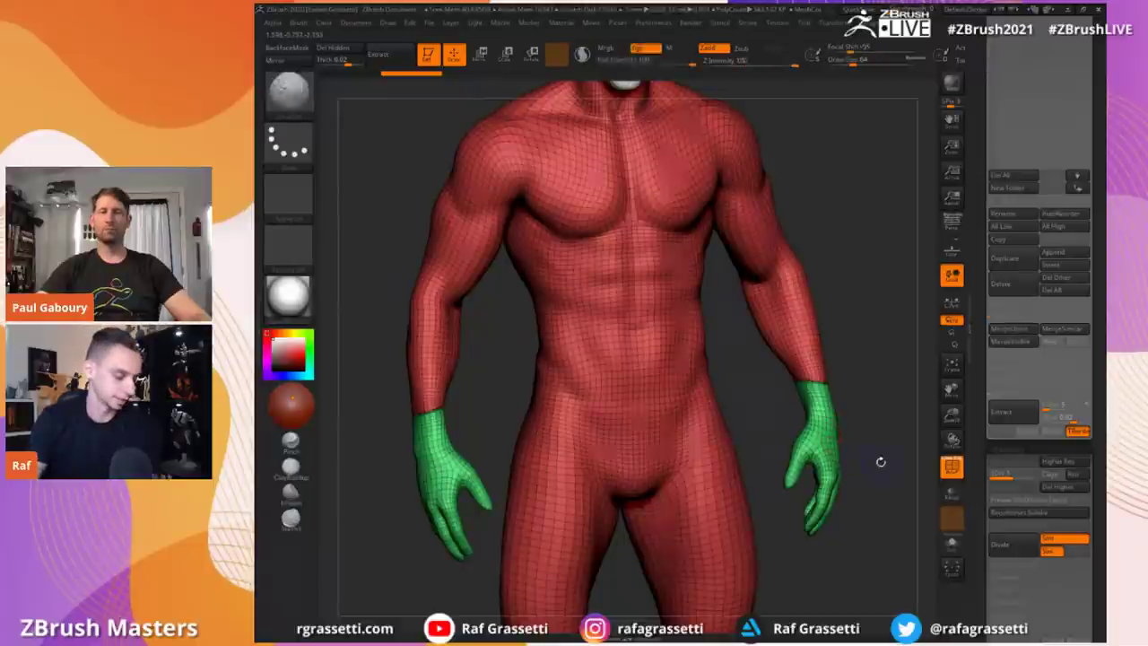
Step: Hide the polyframe and raise the body's subdivision level
{"action": "key", "text": "shift+f"}
{"action": "left_click_drag", "start_coordinate": [871, 359], "coordinate": [883, 421], "text": "alt"}
{"action": "left_click", "coordinate": [1031, 476]}
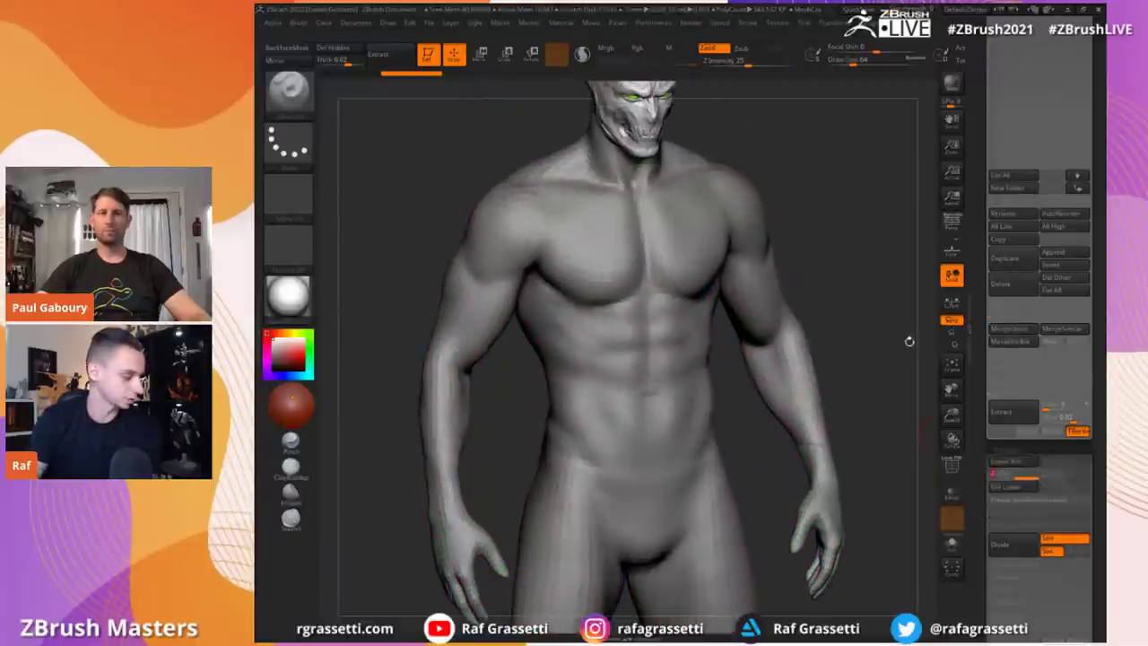
Step: Select the head subtool anatomy_final and examine the skull-like face up close, toggling its polyframe on and off
{"action": "left_click_drag", "start_coordinate": [756, 162], "coordinate": [759, 275], "text": "alt"}
{"action": "left_click", "coordinate": [614, 158], "text": "alt"}
{"action": "left_click_drag", "start_coordinate": [737, 206], "coordinate": [806, 289]}
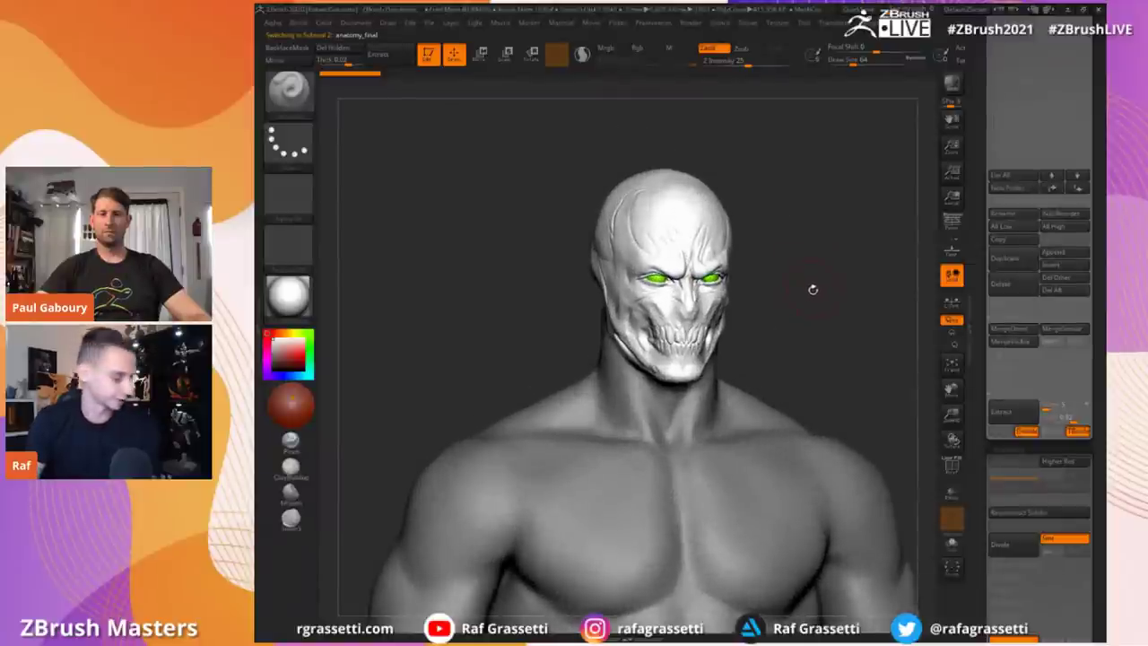
{"action": "key", "text": "shift+f"}
{"action": "key", "text": "shift+f"}
{"action": "mouse_move", "coordinate": [805, 288]}
{"action": "left_mouse_down", "text": "alt"}
{"action": "mouse_move", "coordinate": [858, 308]}
{"action": "mouse_move", "coordinate": [805, 325]}
{"action": "left_mouse_up", "text": "alt"}
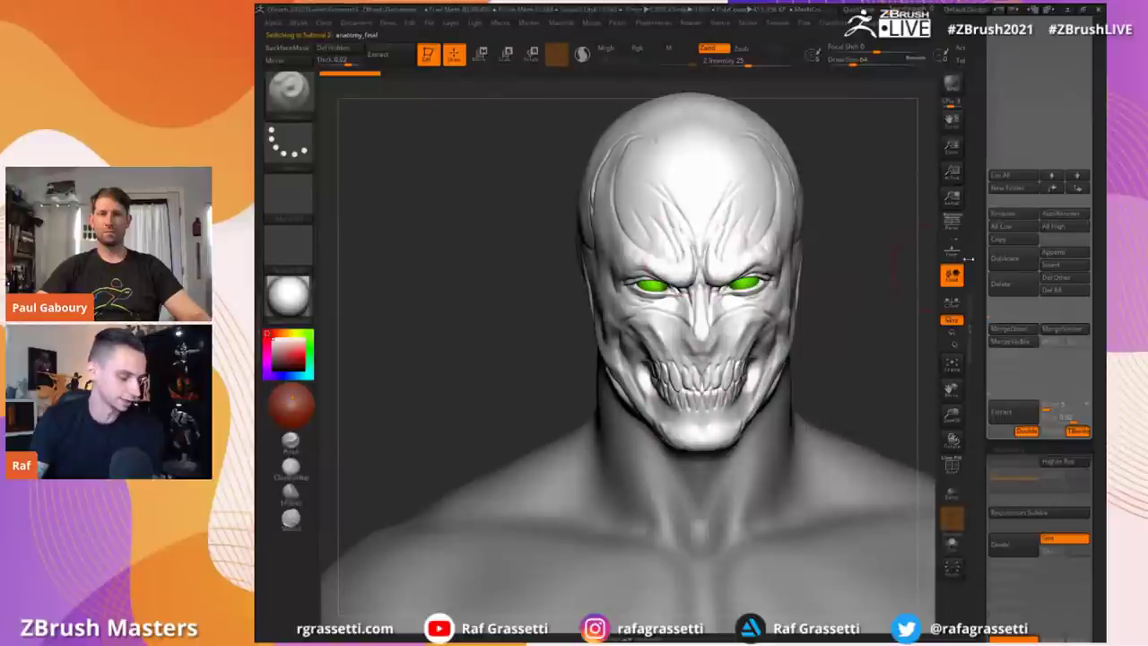
Step: Turn on perspective and frame the figure from head to waist
{"action": "scroll", "coordinate": [987, 371], "scroll_direction": "up", "scroll_amount": 10}
{"action": "left_click_drag", "start_coordinate": [919, 332], "coordinate": [818, 248], "text": "alt"}
{"action": "key", "text": "p"}
{"action": "mouse_move", "coordinate": [1065, 209]}
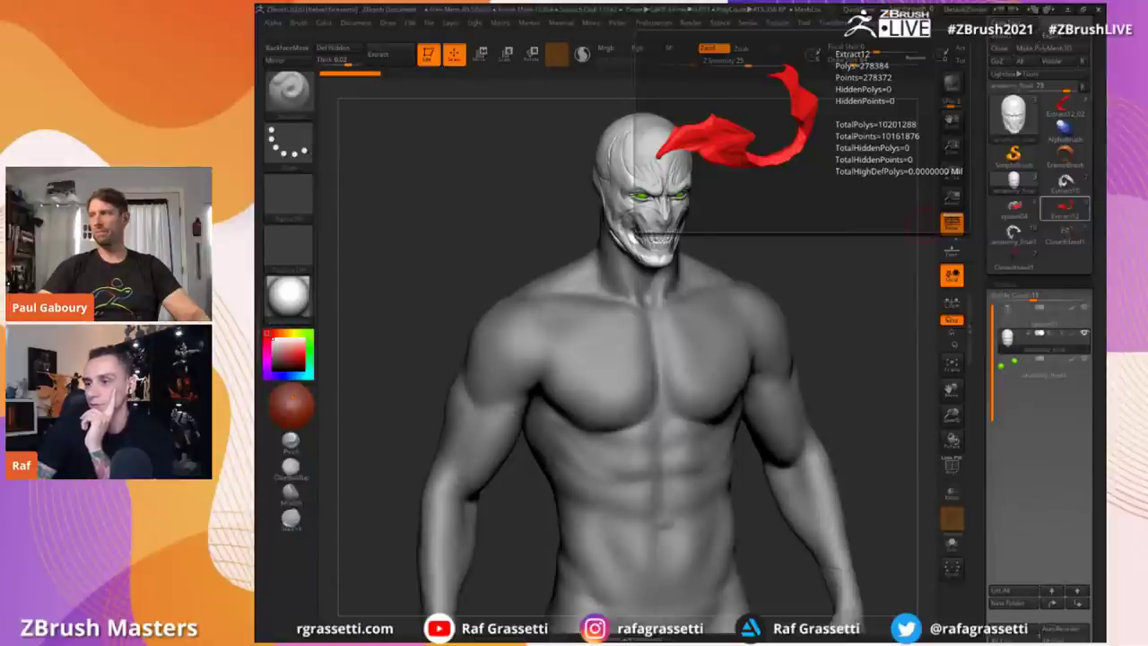
Step: Bring the reference board over ZBrush and look over the collected Spawn and Thanos images
{"action": "right_click_drag", "start_coordinate": [1147, 155], "coordinate": [479, 377]}
{"action": "middle_click_drag", "start_coordinate": [475, 384], "coordinate": [611, 423]}
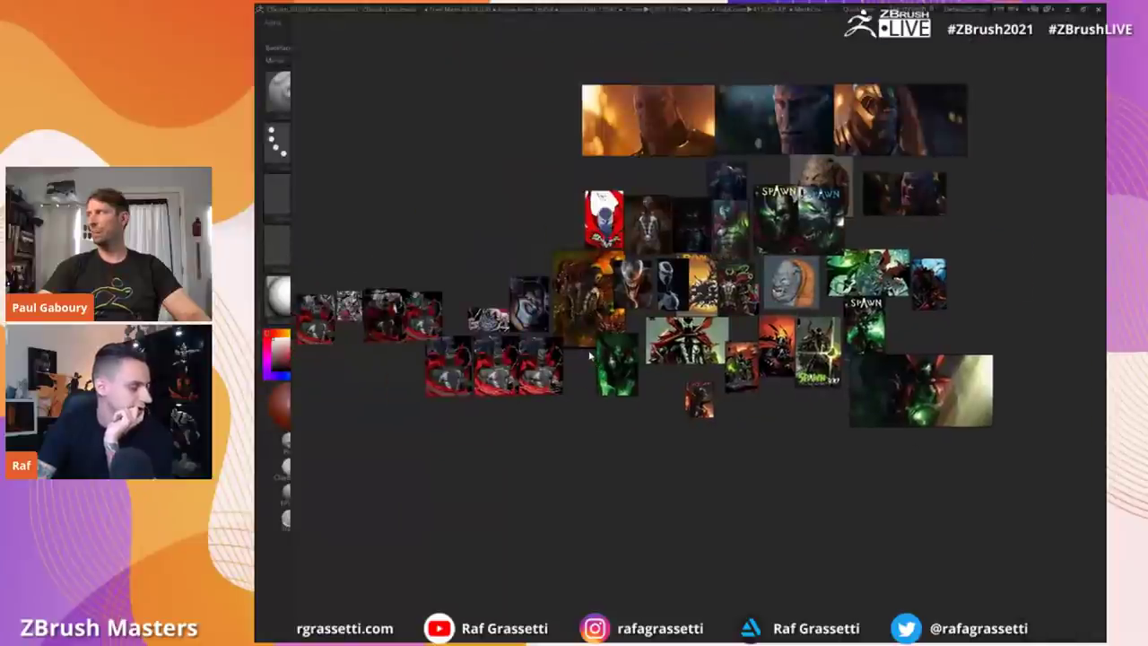
{"action": "scroll", "coordinate": [585, 350], "scroll_direction": "up", "scroll_amount": 2}
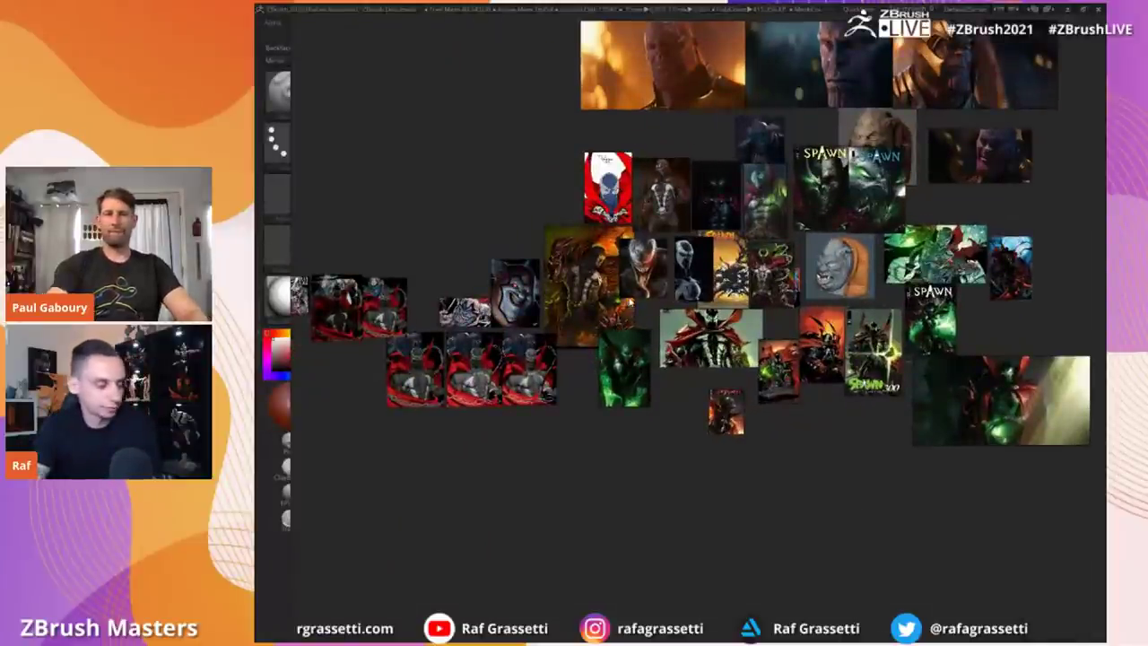
{"action": "scroll", "coordinate": [657, 290], "scroll_direction": "down", "scroll_amount": 2}
{"action": "scroll", "coordinate": [749, 213], "scroll_direction": "up", "scroll_amount": 2}
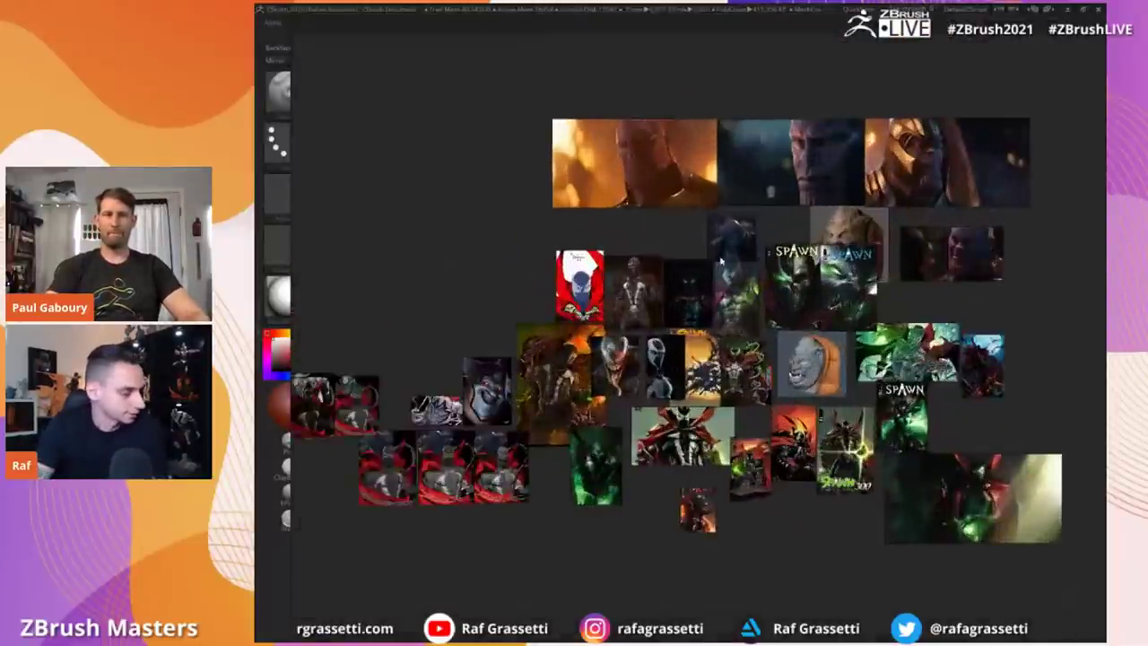
Step: Move the Thanos images and the creature head sculpt reference into their own cluster, away from the Spawn references
{"action": "left_click_drag", "start_coordinate": [445, 75], "coordinate": [987, 153]}
{"action": "key", "text": "alt+shift+h"}
{"action": "key", "text": "alt+shift+h"}
{"action": "key", "text": "alt+shift+h"}
{"action": "key", "text": "alt+shift+h"}
{"action": "left_click_drag", "start_coordinate": [755, 153], "coordinate": [933, 140], "text": "ctrl+alt"}
{"action": "left_click_drag", "start_coordinate": [914, 230], "coordinate": [957, 186]}
{"action": "left_click_drag", "start_coordinate": [816, 202], "coordinate": [763, 119]}
{"action": "scroll", "coordinate": [875, 171], "scroll_direction": "up", "scroll_amount": 5}
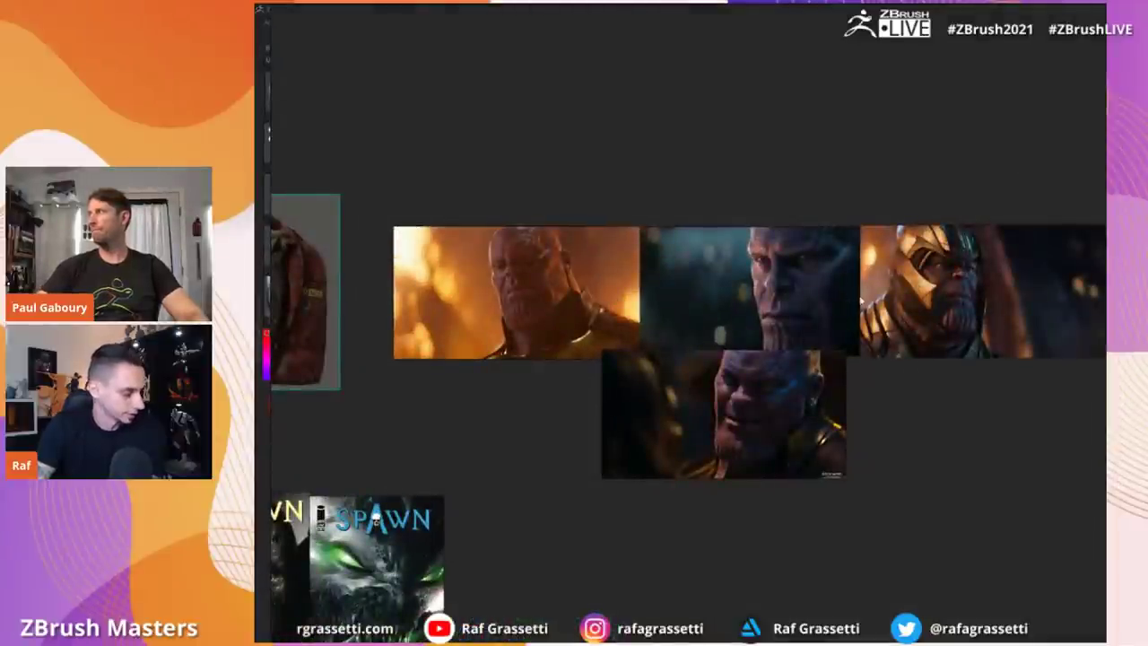
{"action": "middle_click_drag", "start_coordinate": [767, 203], "coordinate": [950, 146]}
{"action": "scroll", "coordinate": [950, 146], "scroll_direction": "down", "scroll_amount": 3}
{"action": "middle_click_drag", "start_coordinate": [779, 282], "coordinate": [891, 177]}
{"action": "left_click_drag", "start_coordinate": [690, 111], "coordinate": [716, 96]}
Step: Examine the Spawn, Venom and clown reference images on the board for costume, cape and lighting ideas
{"action": "middle_click_drag", "start_coordinate": [717, 269], "coordinate": [682, 137]}
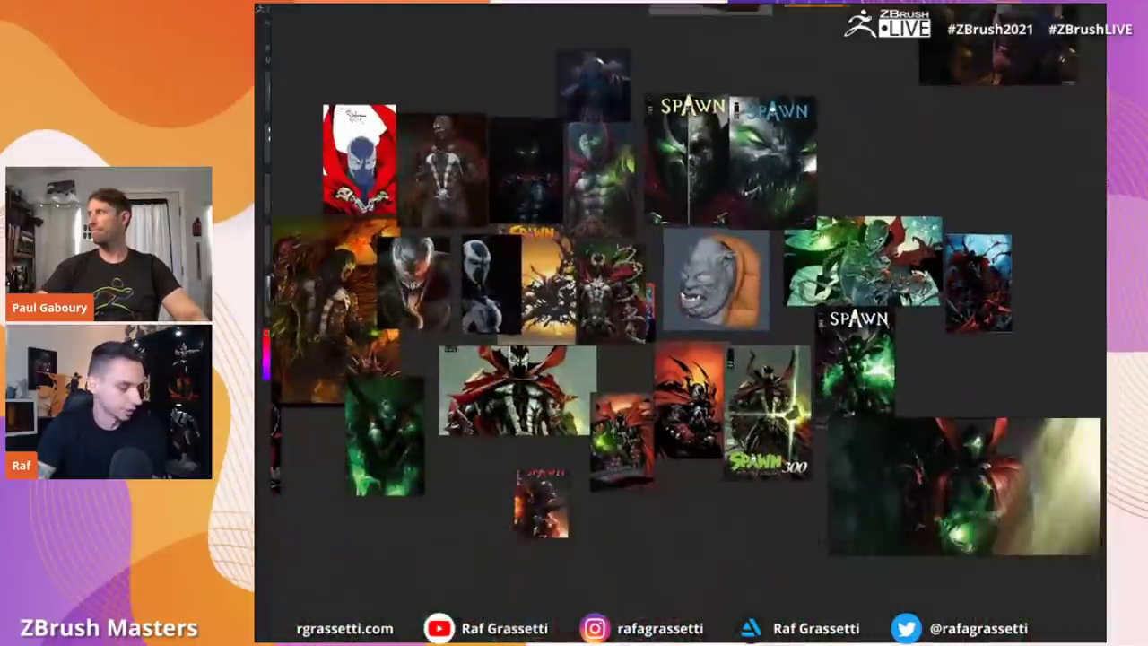
{"action": "scroll", "coordinate": [807, 234], "scroll_direction": "up", "scroll_amount": 3}
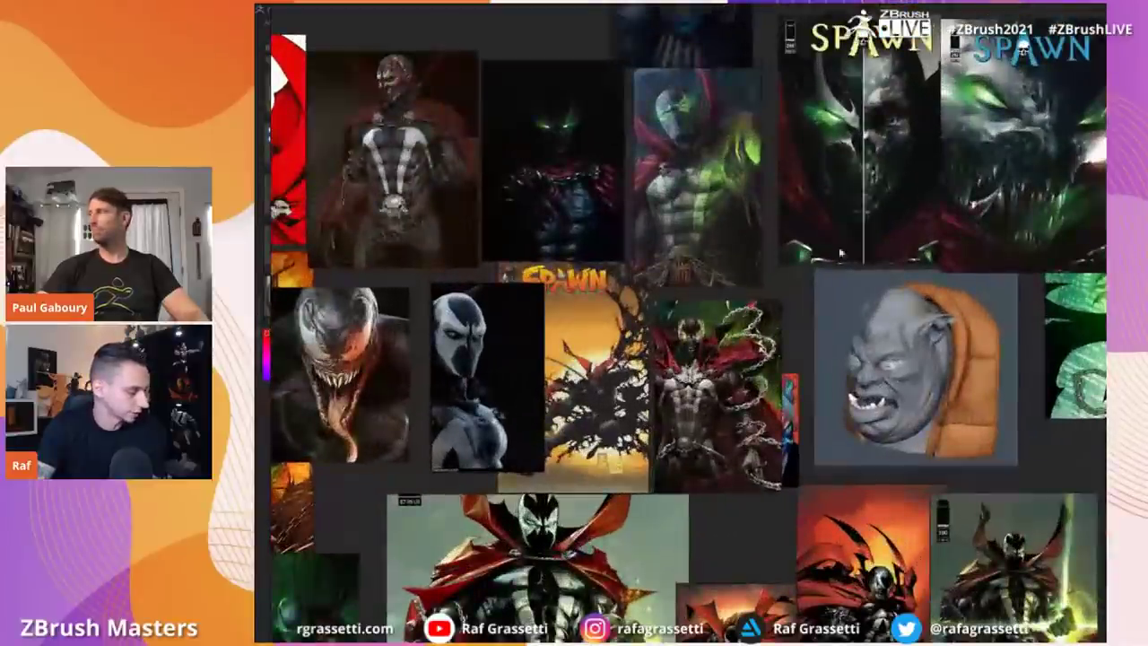
{"action": "scroll", "coordinate": [808, 234], "scroll_direction": "up", "scroll_amount": 3}
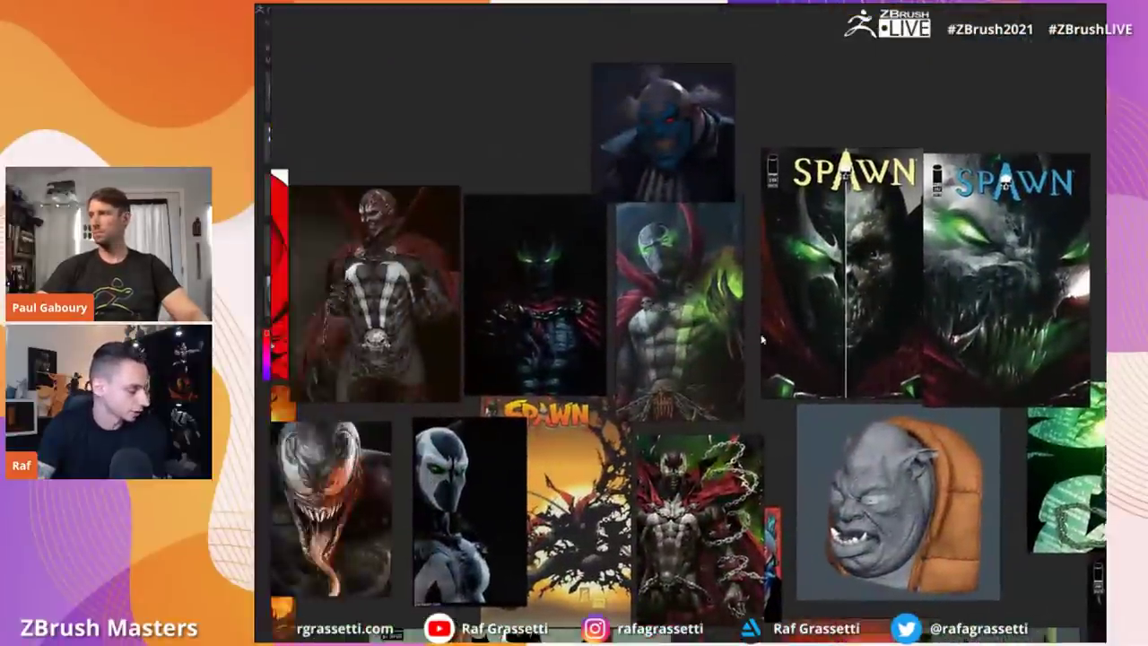
{"action": "middle_click_drag", "start_coordinate": [525, 303], "coordinate": [638, 305]}
{"action": "scroll", "coordinate": [630, 305], "scroll_direction": "down", "scroll_amount": 3}
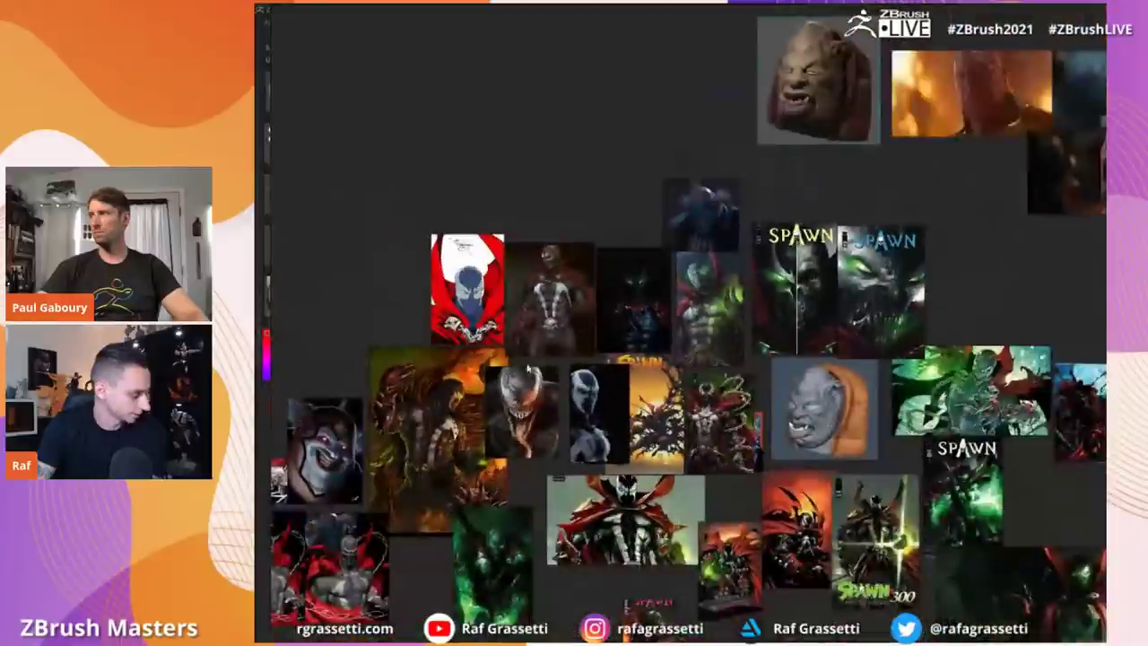
{"action": "middle_click_drag", "start_coordinate": [529, 364], "coordinate": [771, 222]}
{"action": "scroll", "coordinate": [747, 305], "scroll_direction": "up", "scroll_amount": 4}
{"action": "scroll", "coordinate": [699, 311], "scroll_direction": "down", "scroll_amount": 2}
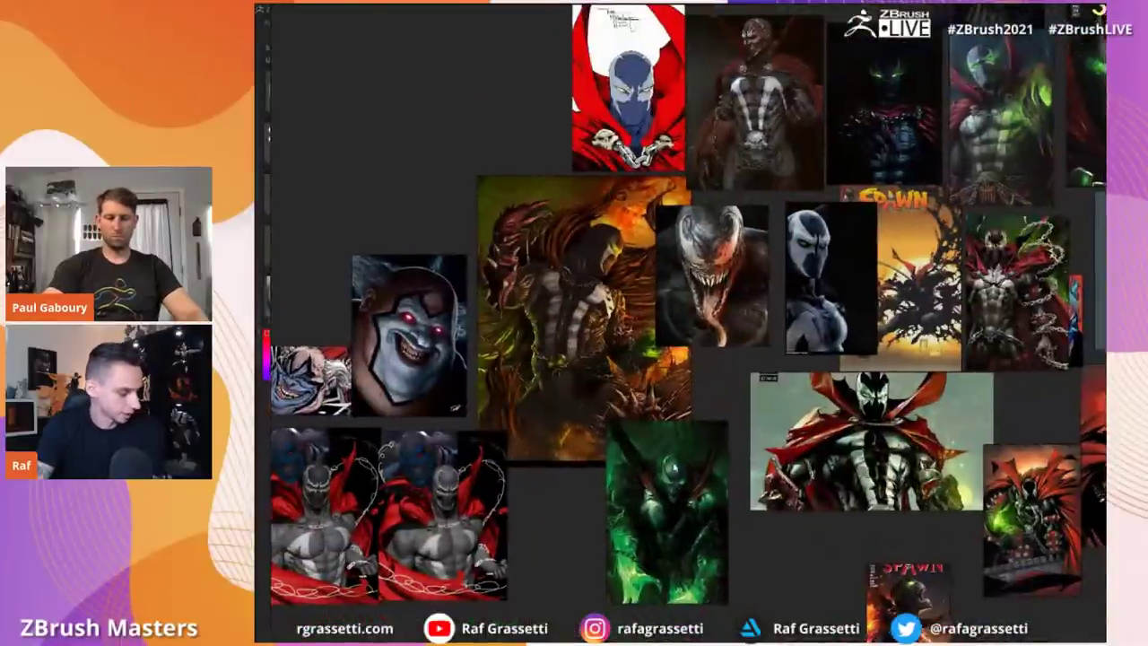
{"action": "scroll", "coordinate": [780, 296], "scroll_direction": "down", "scroll_amount": 2}
{"action": "scroll", "coordinate": [780, 296], "scroll_direction": "down", "scroll_amount": 2}
{"action": "scroll", "coordinate": [599, 457], "scroll_direction": "up", "scroll_amount": 2}
Step: Set one draft of the Spawn composition apart from its row, examine it up close, and switch back to ZBrush
{"action": "left_click_drag", "start_coordinate": [599, 456], "coordinate": [664, 510]}
{"action": "middle_click_drag", "start_coordinate": [665, 452], "coordinate": [754, 352]}
{"action": "scroll", "coordinate": [657, 338], "scroll_direction": "up", "scroll_amount": 5}
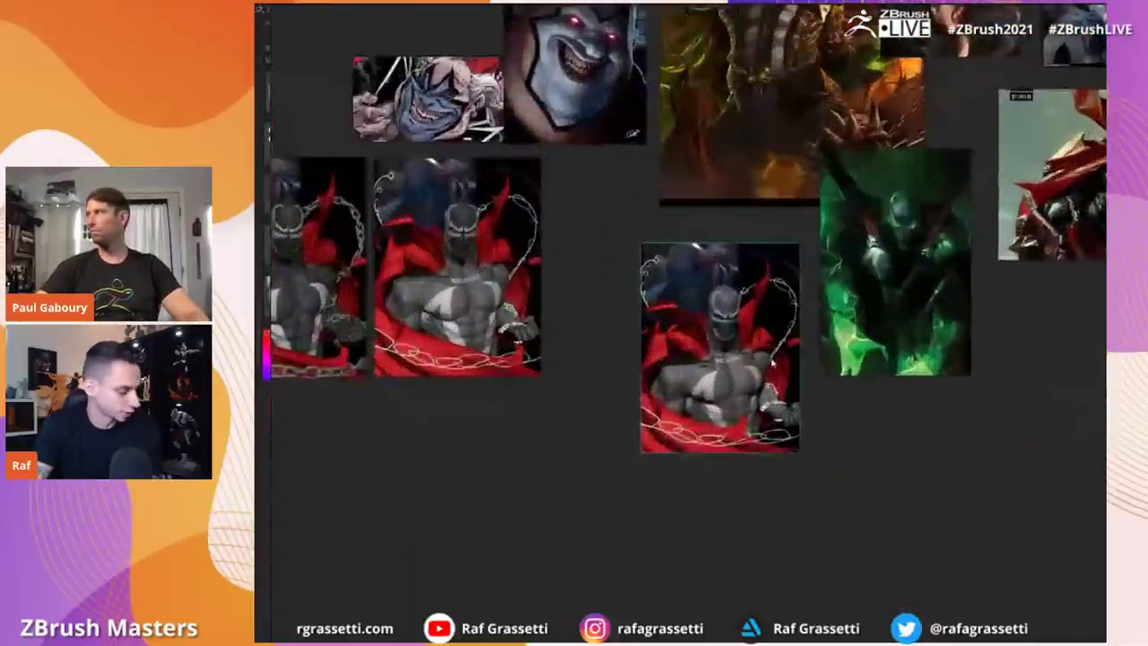
{"action": "scroll", "coordinate": [657, 338], "scroll_direction": "down", "scroll_amount": 1}
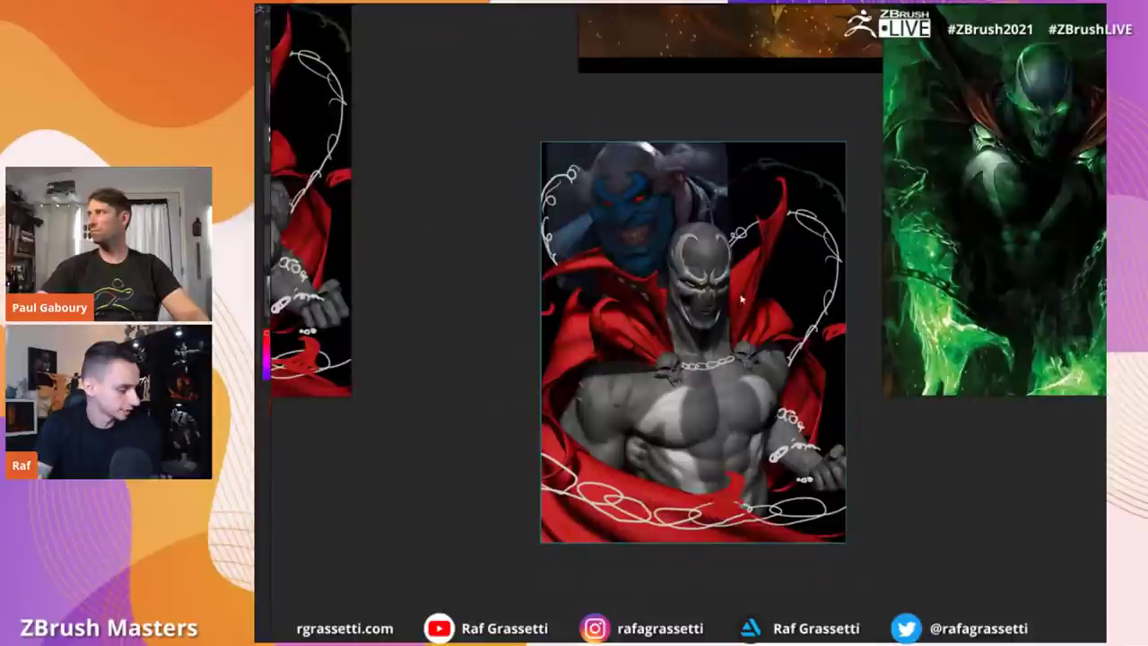
{"action": "scroll", "coordinate": [783, 308], "scroll_direction": "down", "scroll_amount": 2}
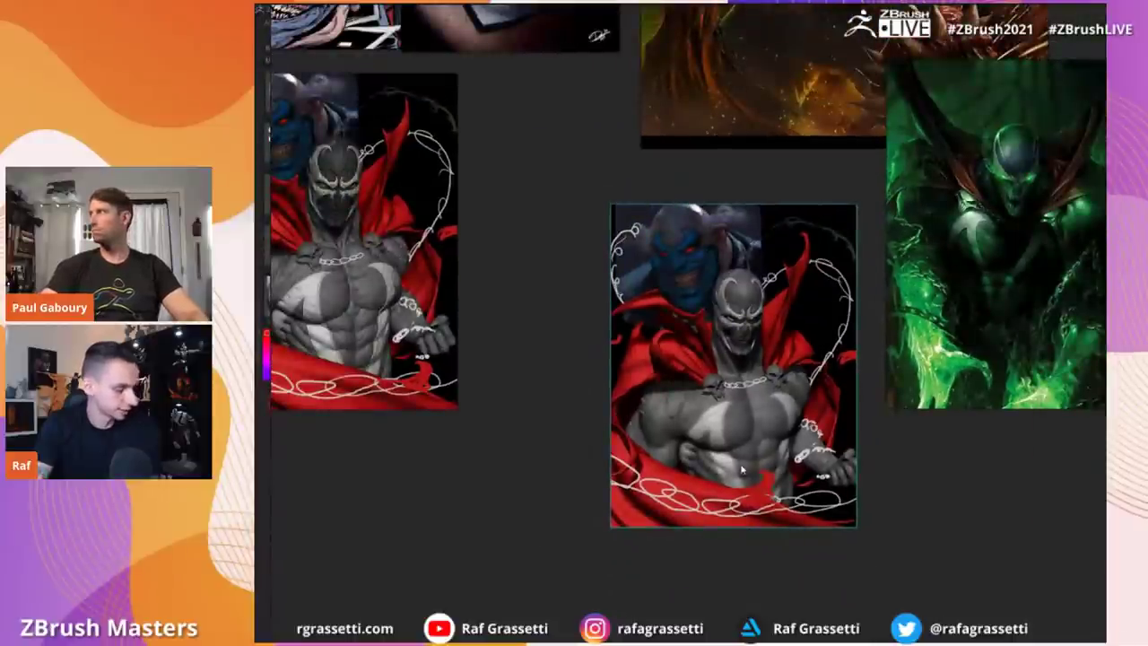
{"action": "key", "text": "alt+Tab"}
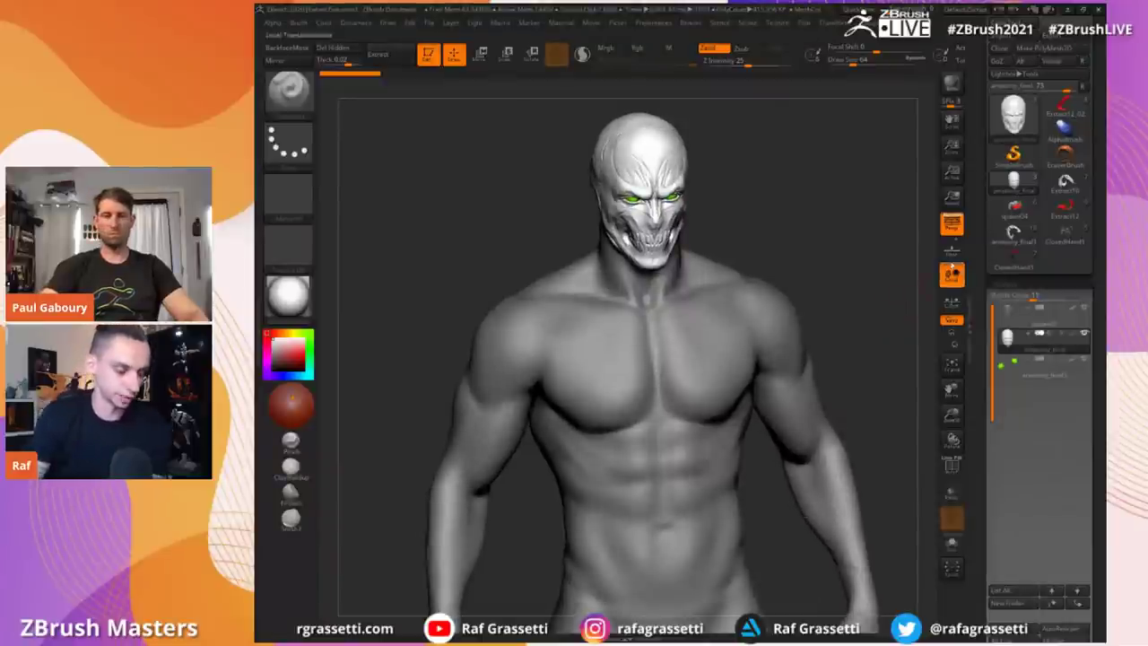
Step: Compare the bare anatomy figure with the early red-caped Spawn version by alternating between their tools and turning the model
{"action": "left_click", "coordinate": [1063, 183]}
{"action": "left_click_drag", "start_coordinate": [870, 218], "coordinate": [854, 217]}
{"action": "left_click", "coordinate": [998, 185]}
{"action": "left_click", "coordinate": [1064, 183]}
{"action": "left_click", "coordinate": [1009, 214]}
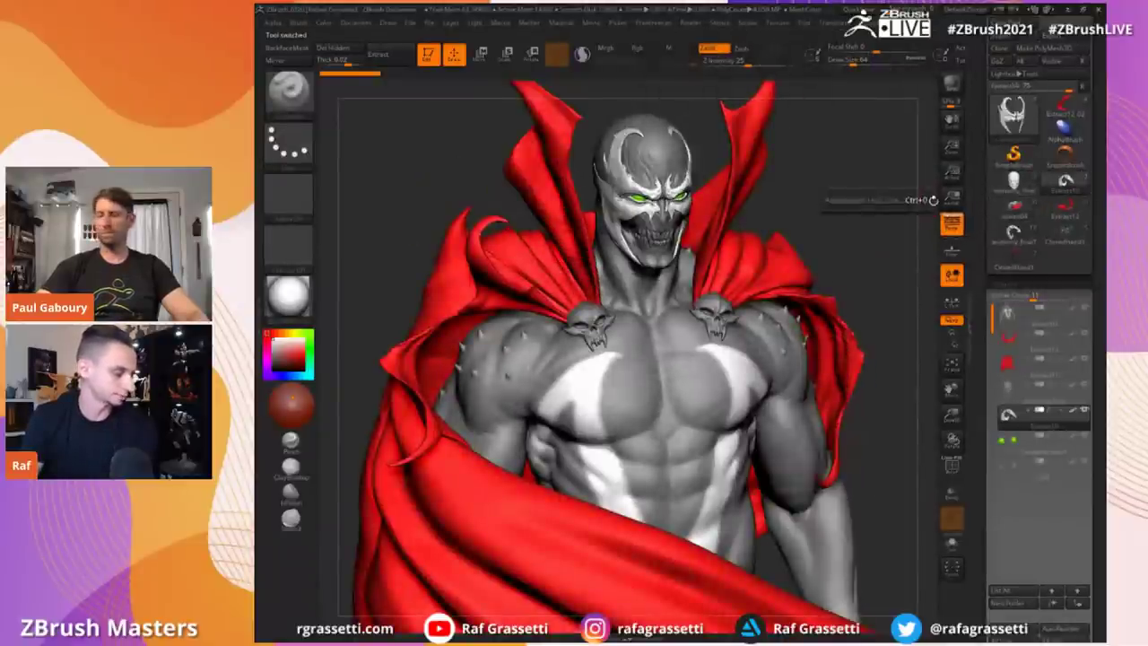
{"action": "left_click", "coordinate": [1013, 182]}
{"action": "left_click", "coordinate": [1055, 182]}
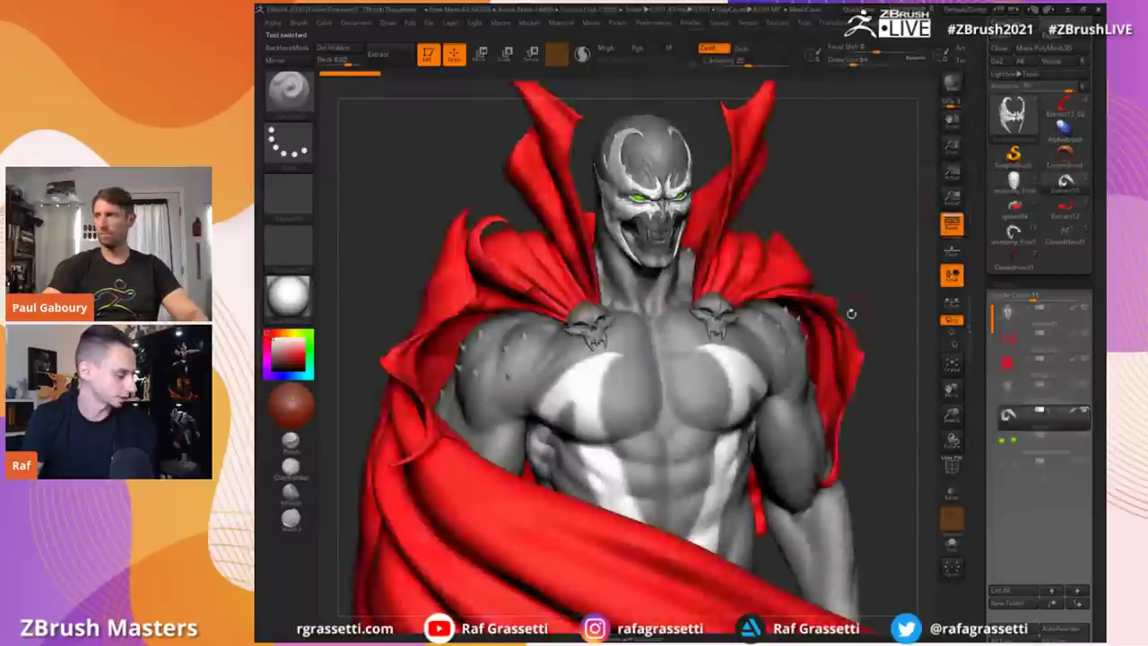
{"action": "left_click_drag", "start_coordinate": [877, 231], "coordinate": [870, 236], "text": "alt"}
Step: Bring up the reference board and examine the separated Spawn draft with sketched chains up close
{"action": "key", "text": "alt+Tab"}
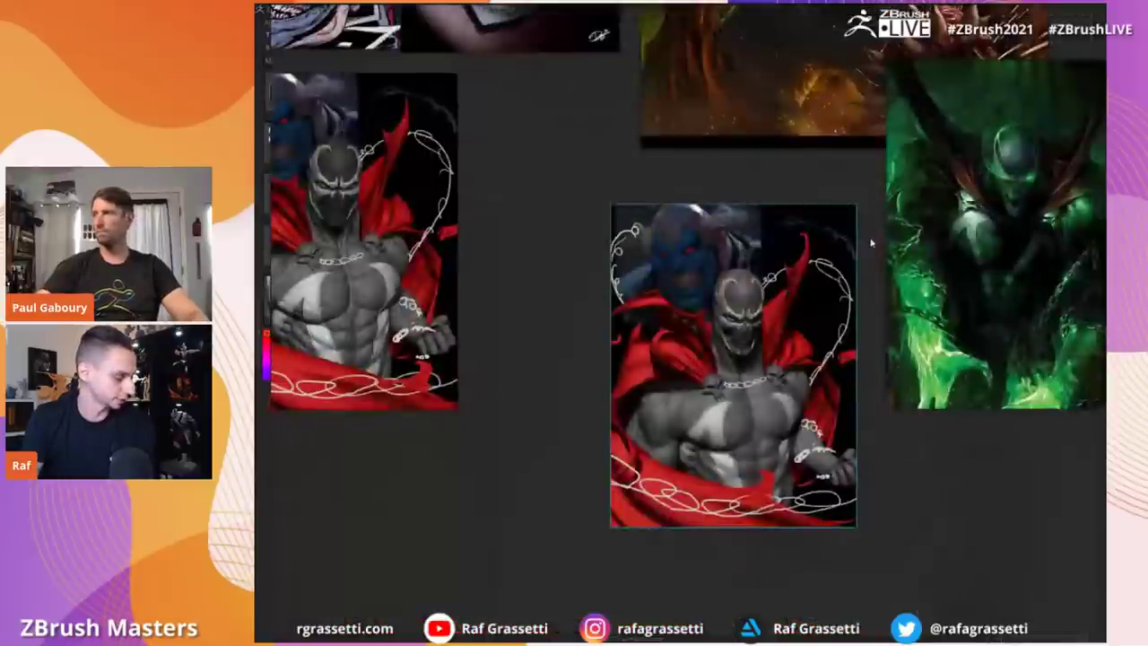
{"action": "scroll", "coordinate": [845, 346], "scroll_direction": "up", "scroll_amount": 1}
{"action": "mouse_move", "coordinate": [845, 346]}
{"action": "middle_mouse_down"}
{"action": "mouse_move", "coordinate": [869, 268]}
{"action": "mouse_move", "coordinate": [849, 333]}
{"action": "middle_mouse_up"}
{"action": "scroll", "coordinate": [827, 296], "scroll_direction": "up", "scroll_amount": 1}
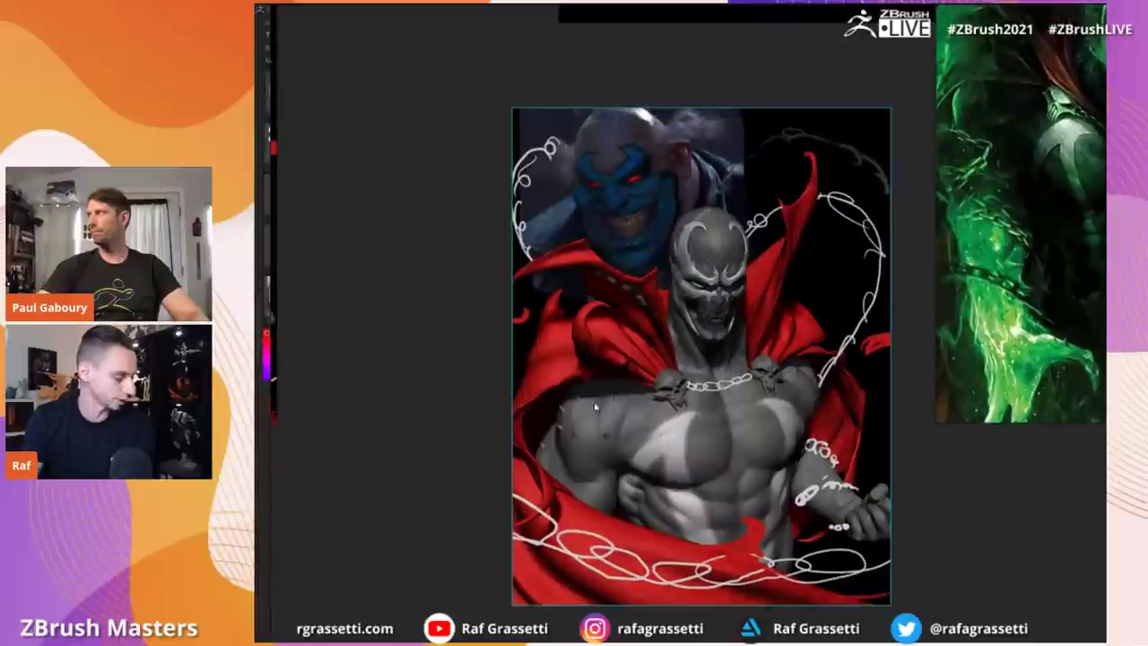
Step: Return to ZBrush and load the spawn04 version with the raised fist and curled collar, viewing it from a slight angle
{"action": "key", "text": "alt+Tab"}
{"action": "left_click", "coordinate": [1015, 206]}
{"action": "left_click_drag", "start_coordinate": [853, 216], "coordinate": [849, 210]}
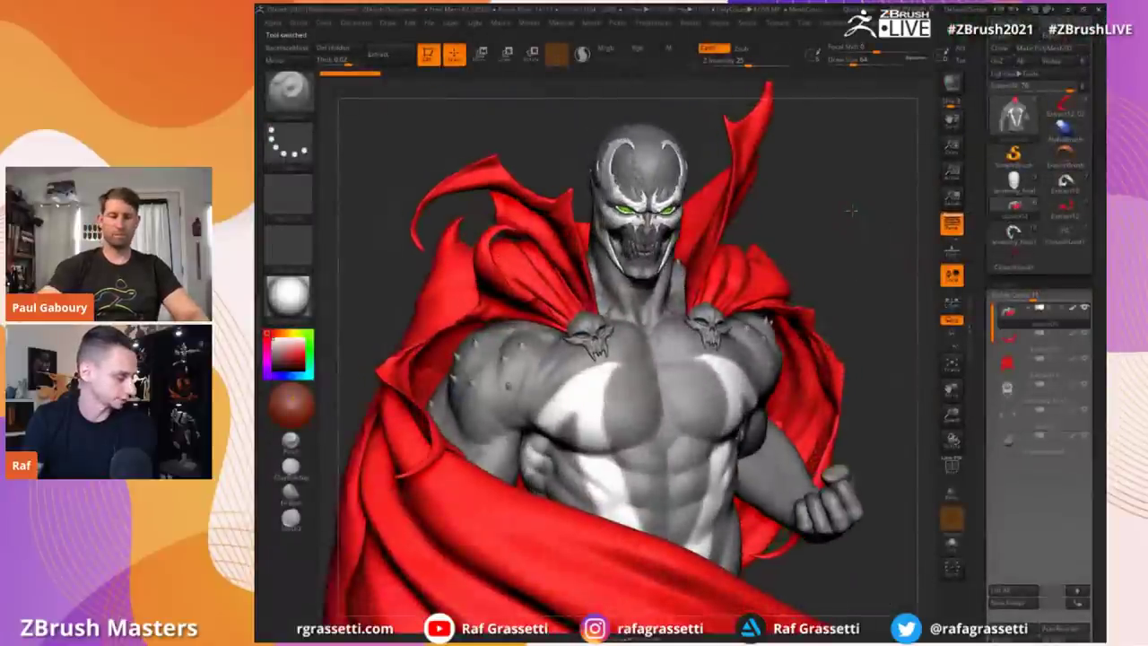
Step: Switch to the reference board and examine the more detailed Spawn draft with sketched chains beside the modelled-chain draft
{"action": "key", "text": "alt+Tab"}
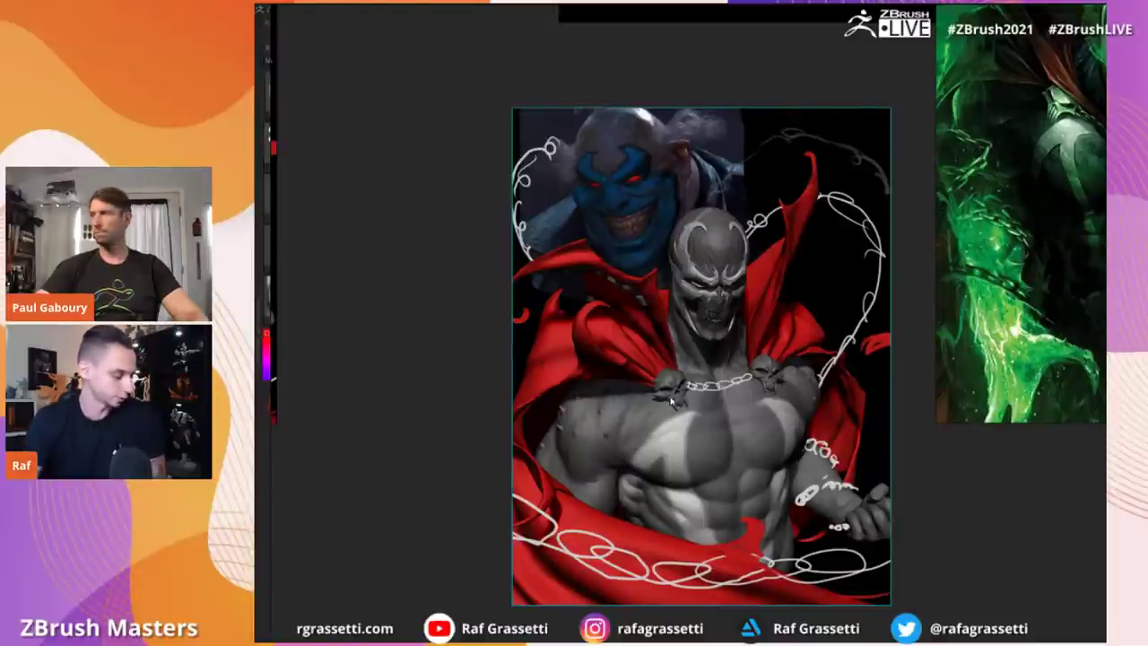
{"action": "scroll", "coordinate": [670, 401], "scroll_direction": "down", "scroll_amount": 3}
{"action": "middle_click_drag", "start_coordinate": [538, 381], "coordinate": [628, 433]}
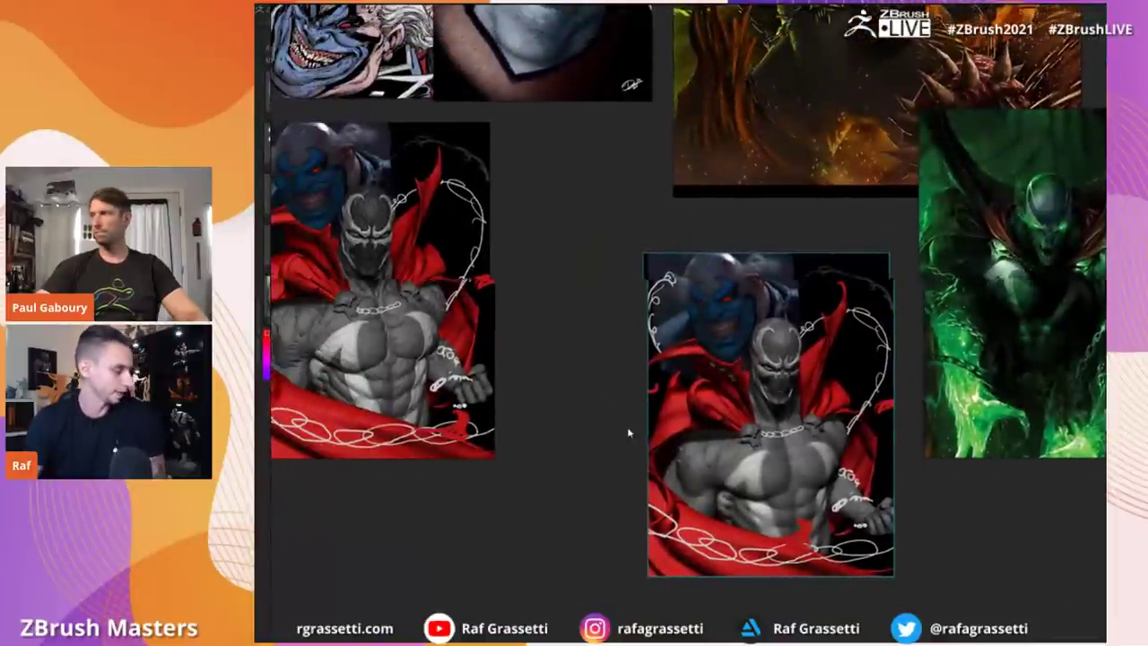
{"action": "middle_click_drag", "start_coordinate": [384, 323], "coordinate": [674, 323]}
{"action": "scroll", "coordinate": [675, 319], "scroll_direction": "up", "scroll_amount": 2}
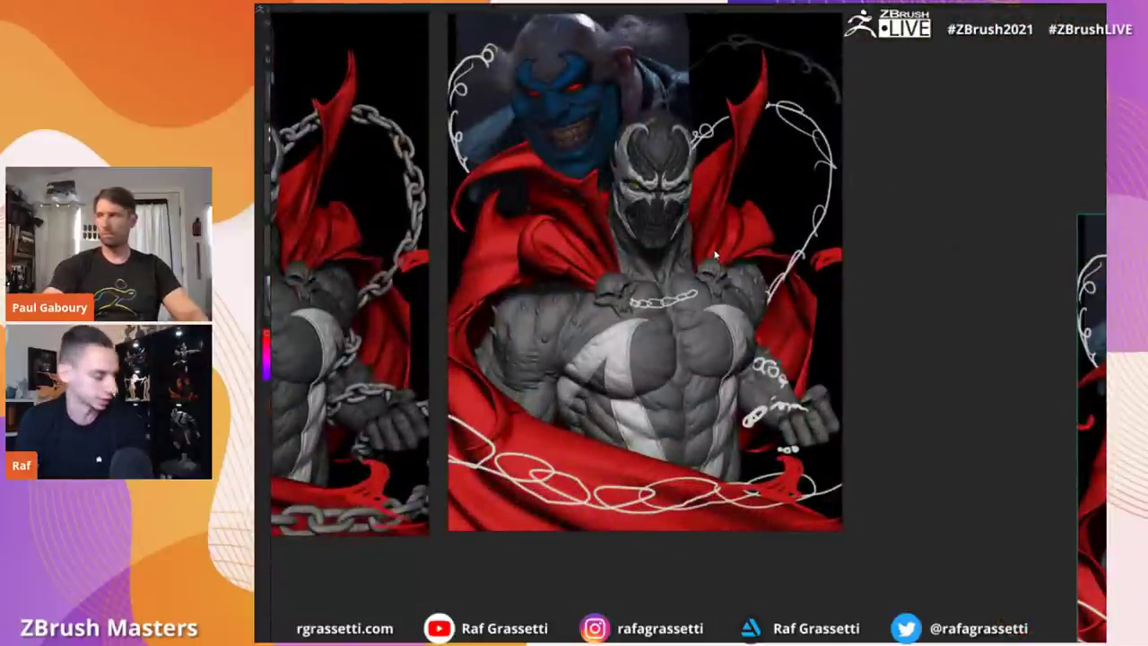
Step: Switch back to ZBrush, load the detailed Spawn model, and inspect its mask, skulls and chest up close
{"action": "key", "text": "alt+Tab"}
{"action": "left_click", "coordinate": [1065, 208]}
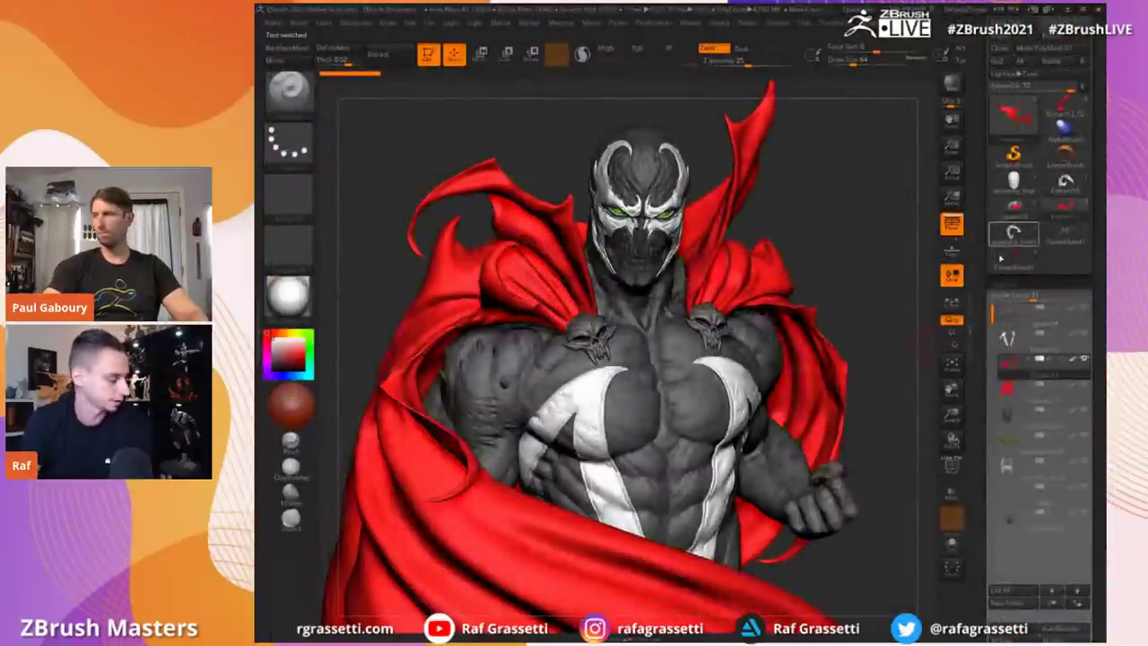
{"action": "left_click_drag", "start_coordinate": [847, 223], "coordinate": [821, 224]}
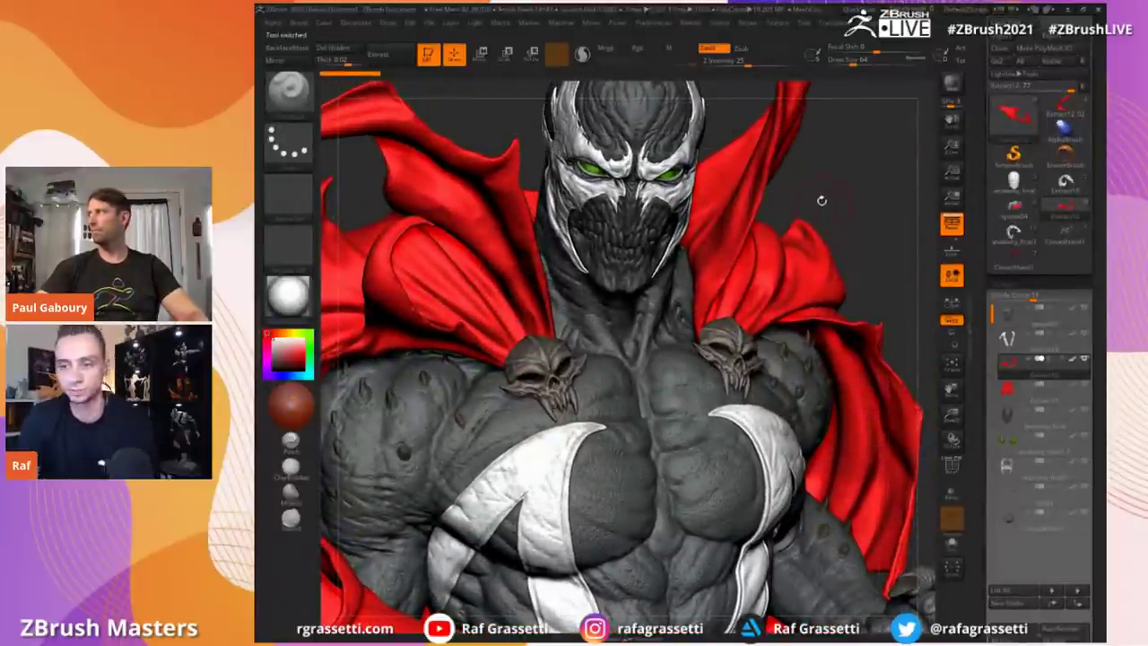
{"action": "left_click_drag", "start_coordinate": [822, 180], "coordinate": [881, 168]}
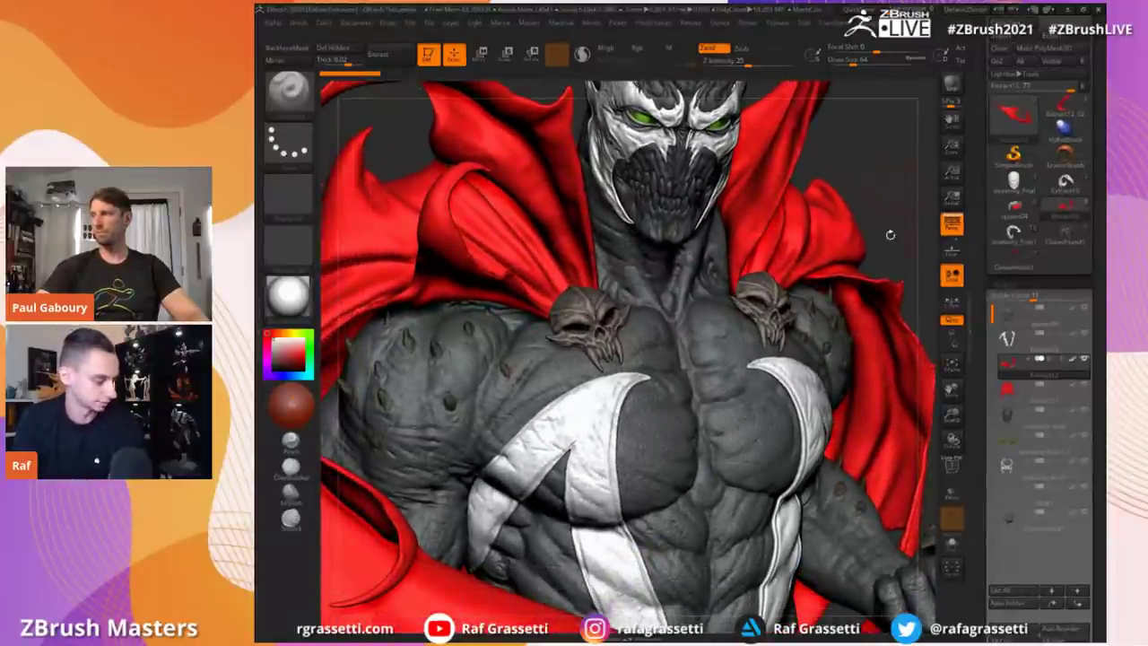
Step: Make the spawn05 subtool active and inspect the spikes, chest markings and clenched fist across the torso
{"action": "key", "text": "shift+alt+s"}
{"action": "key", "text": "shift+alt+s"}
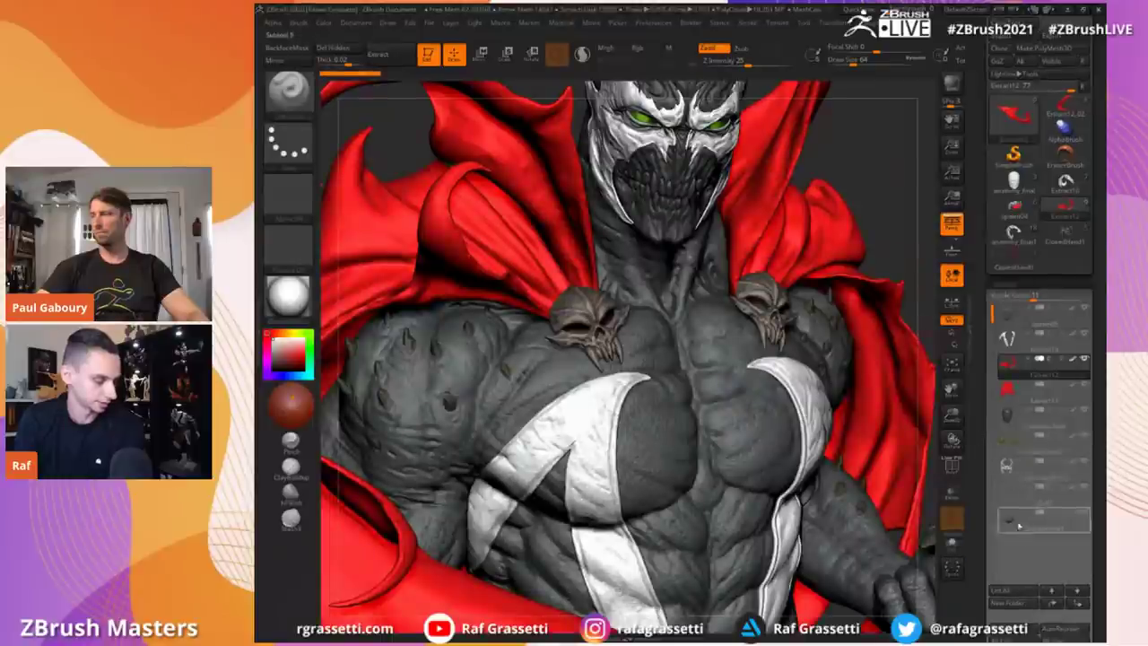
{"action": "left_click", "coordinate": [1023, 313]}
{"action": "key", "text": "shift+alt+s"}
{"action": "left_click_drag", "start_coordinate": [889, 425], "coordinate": [886, 357], "text": "alt"}
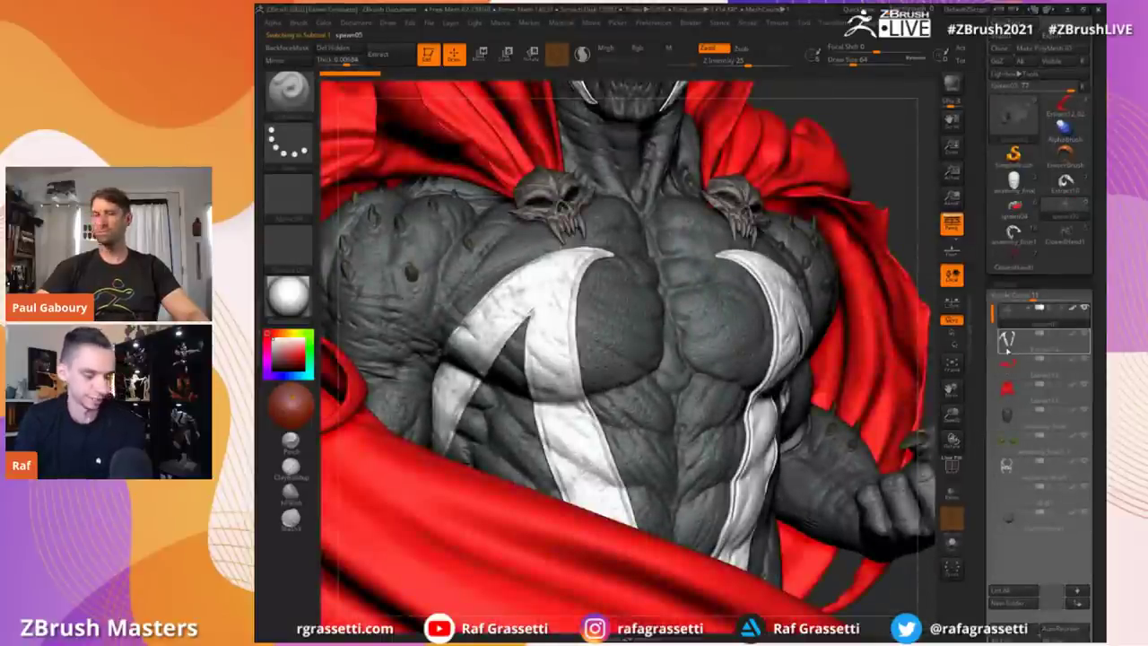
{"action": "left_click", "coordinate": [908, 442], "text": "alt"}
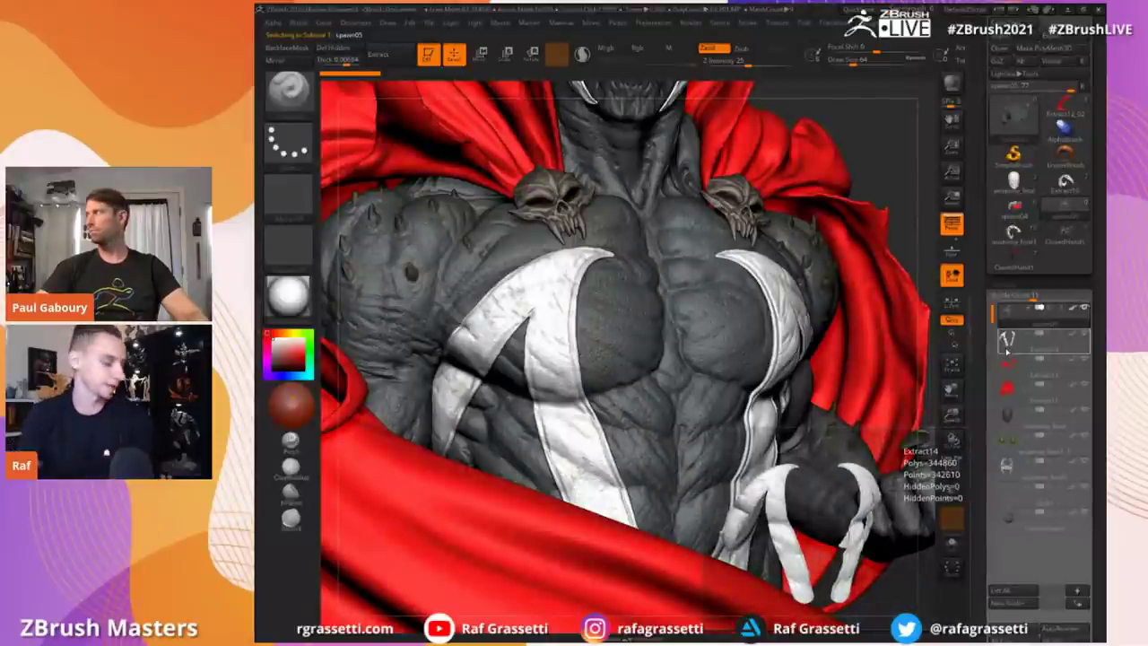
{"action": "left_click_drag", "start_coordinate": [891, 138], "coordinate": [834, 193], "text": "alt"}
Step: Select the wrapped red cape subtool, inspect it in isolation from several angles, and bring the full figure back
{"action": "left_click", "coordinate": [789, 224], "text": "alt"}
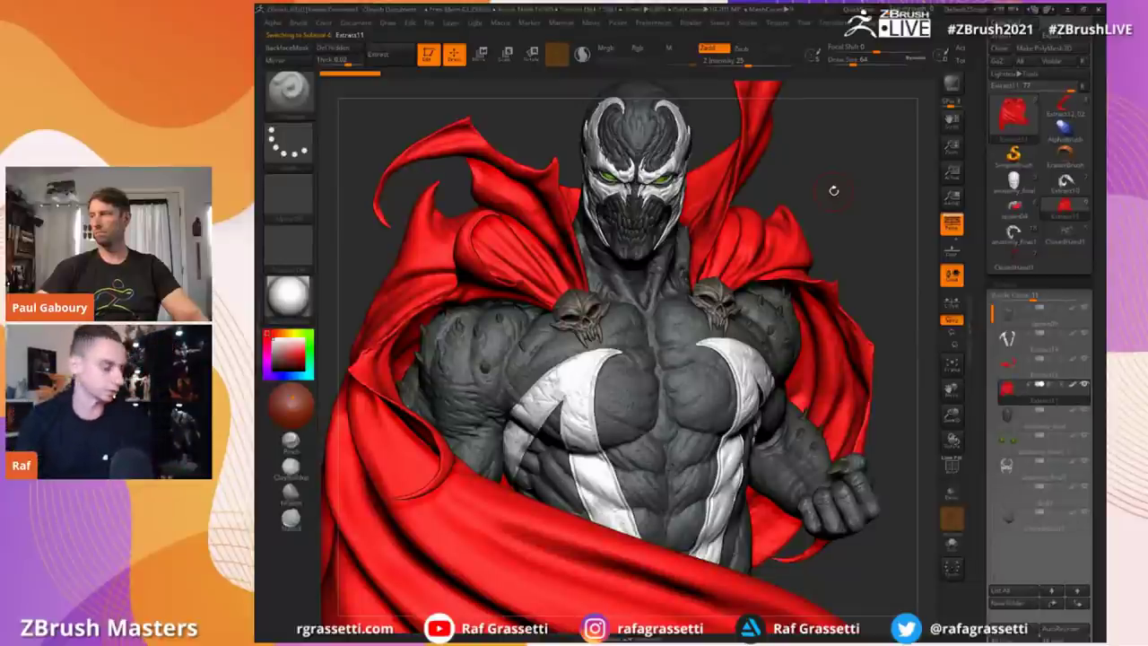
{"action": "left_click_drag", "start_coordinate": [833, 194], "coordinate": [502, 163]}
{"action": "left_click_drag", "start_coordinate": [770, 417], "coordinate": [538, 296]}
{"action": "left_click_drag", "start_coordinate": [447, 137], "coordinate": [682, 115]}
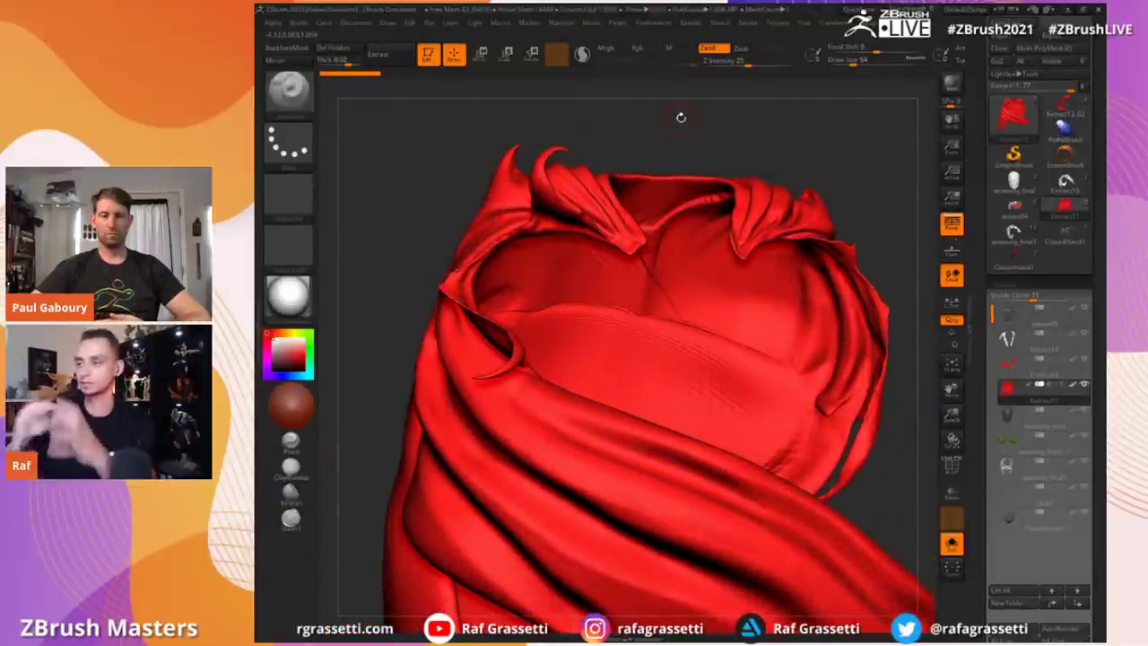
{"action": "key", "text": "shift+alt+s"}
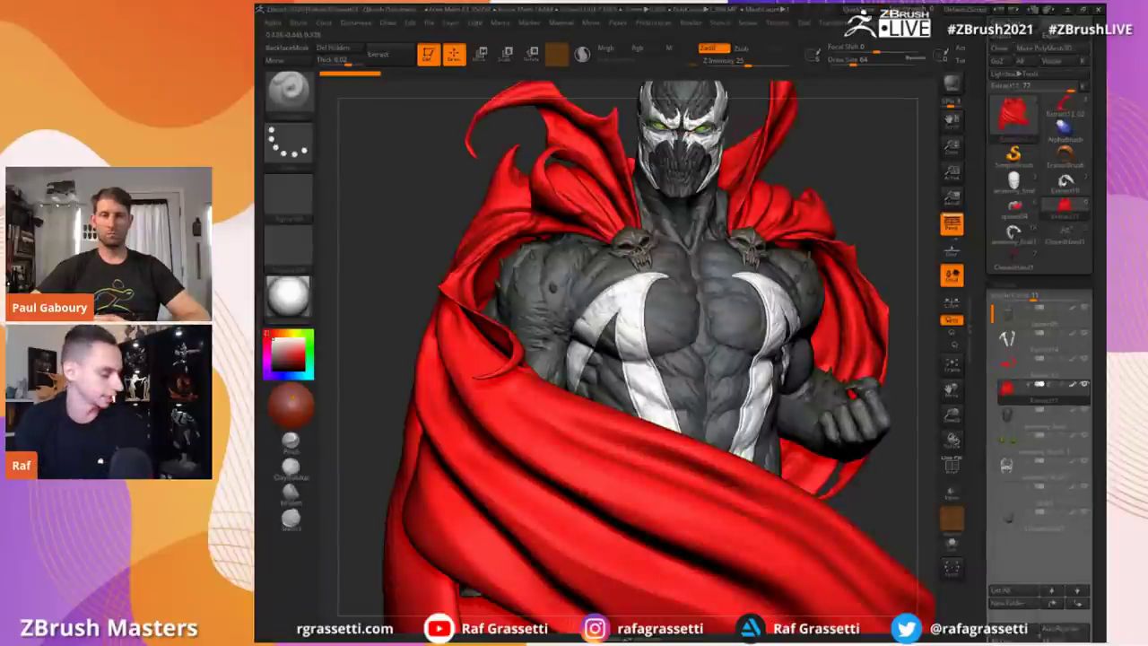
Step: Isolate the cape again and examine its folds and construction from the back, the side and the front
{"action": "left_click_drag", "start_coordinate": [860, 181], "coordinate": [974, 305]}
{"action": "left_click_drag", "start_coordinate": [850, 228], "coordinate": [898, 296]}
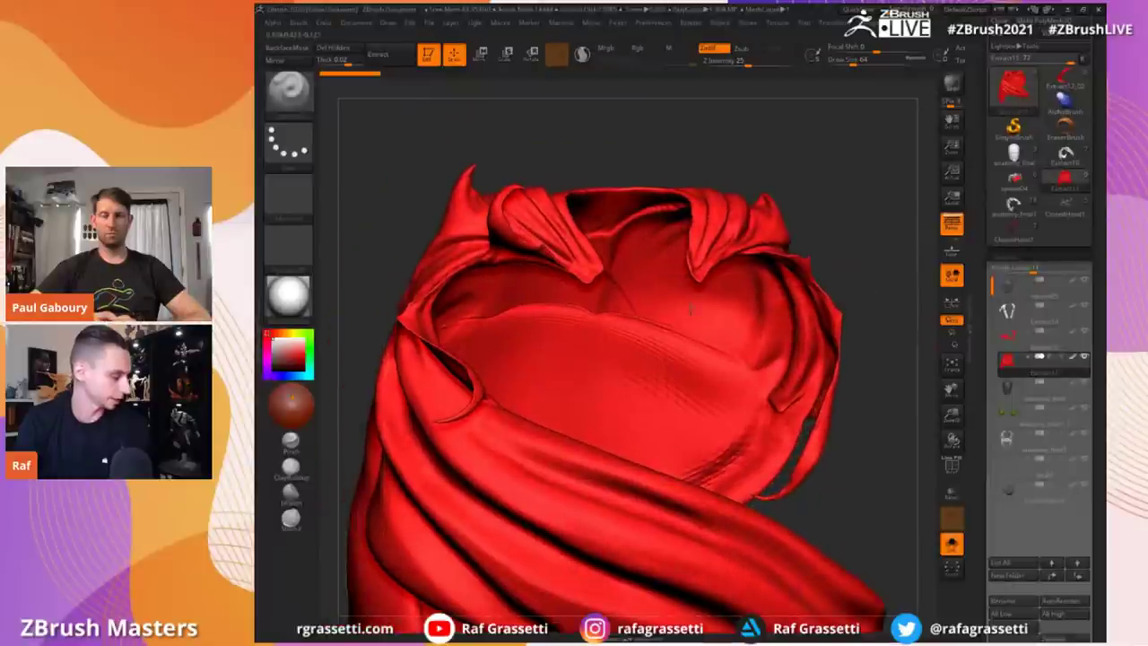
{"action": "left_click_drag", "start_coordinate": [426, 206], "coordinate": [481, 195]}
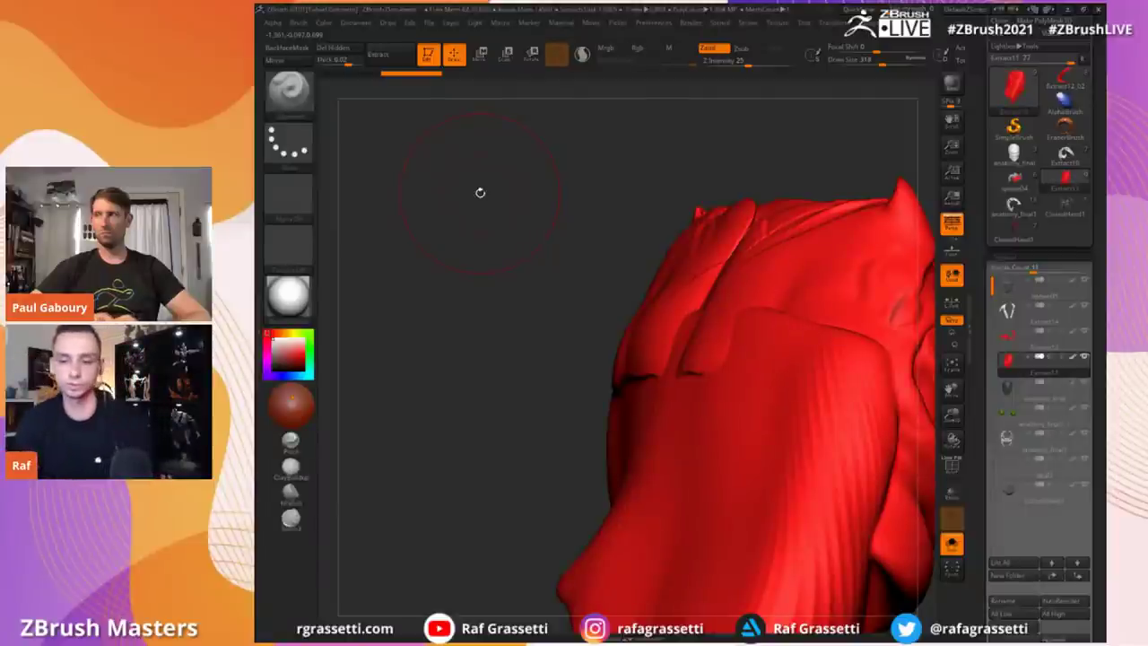
{"action": "left_click_drag", "start_coordinate": [479, 218], "coordinate": [479, 246]}
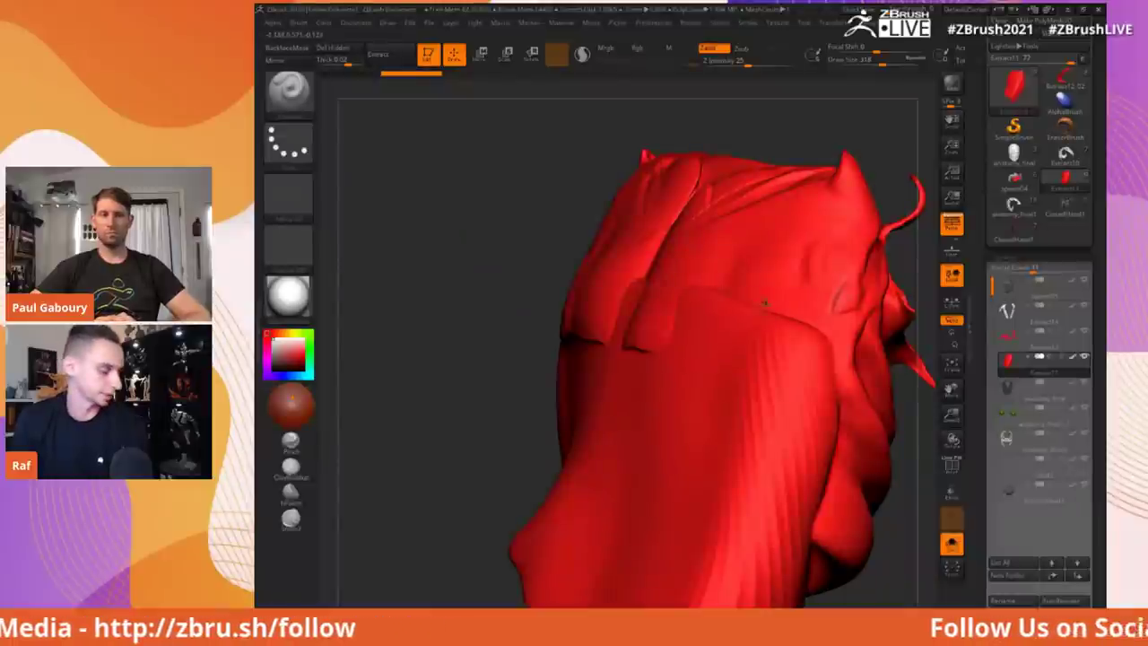
{"action": "left_click_drag", "start_coordinate": [602, 192], "coordinate": [529, 237]}
{"action": "left_click_drag", "start_coordinate": [889, 191], "coordinate": [817, 182]}
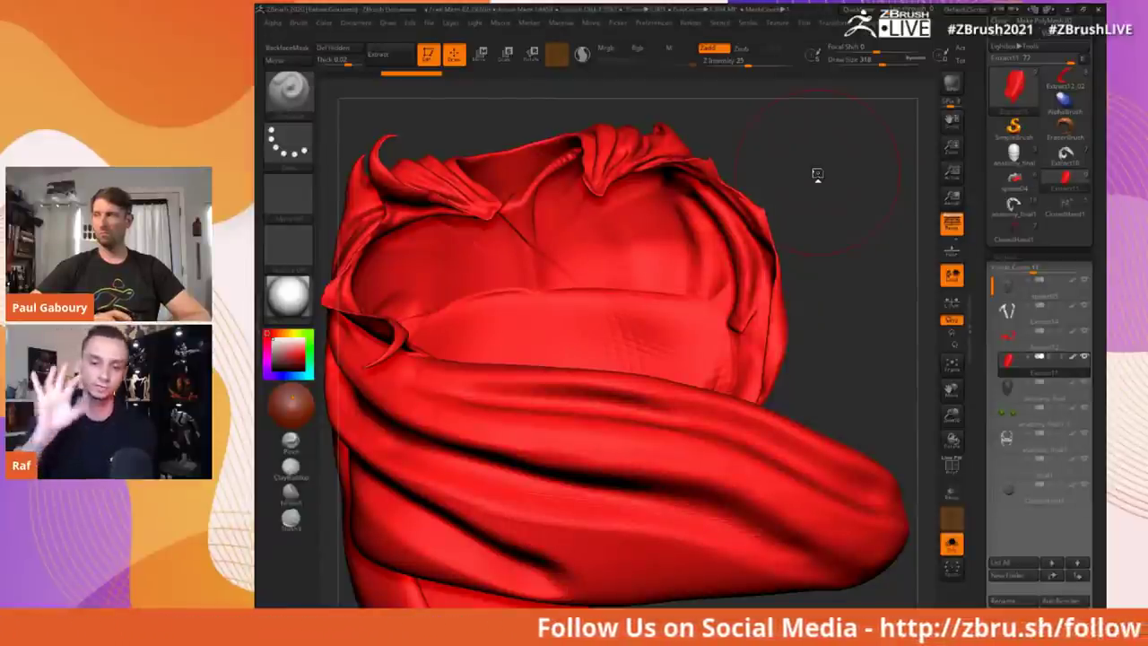
{"action": "left_click_drag", "start_coordinate": [887, 189], "coordinate": [893, 216]}
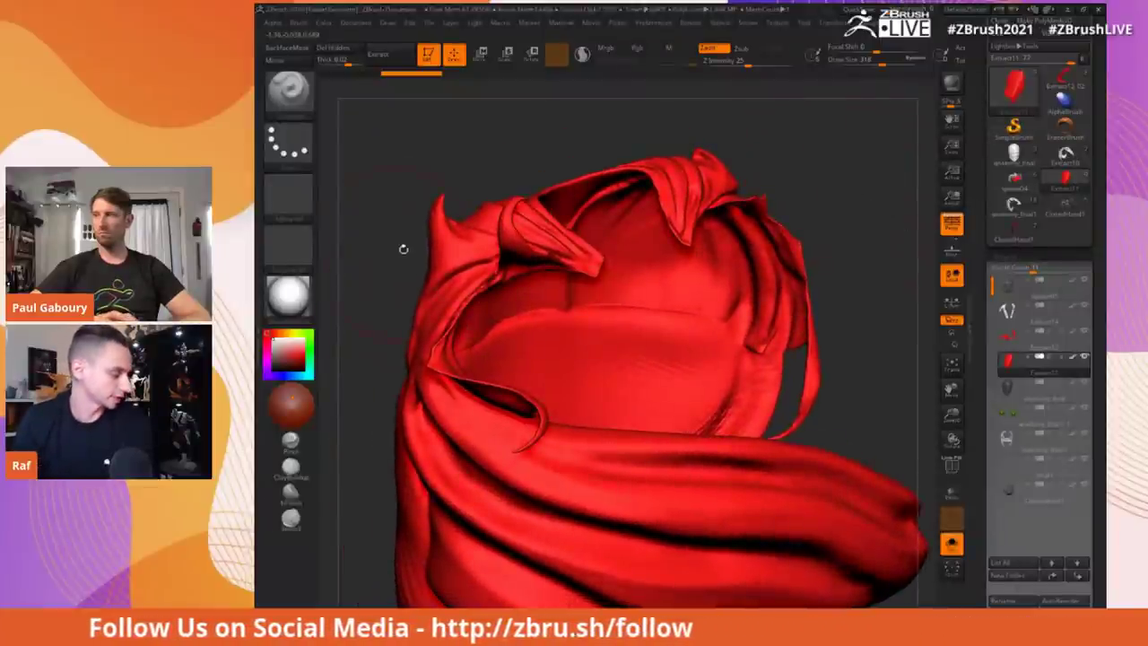
{"action": "left_click_drag", "start_coordinate": [383, 216], "coordinate": [423, 203]}
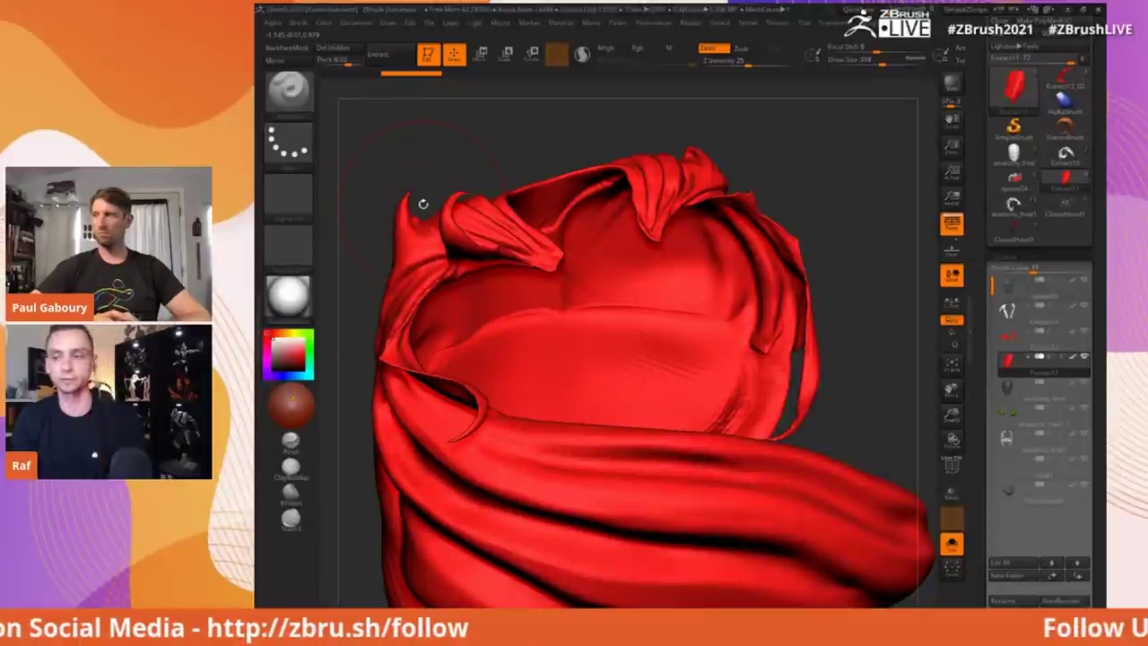
Step: Show the whole Spawn figure again, view it from the front, and compare it briefly with the draft on the reference board
{"action": "key", "text": "shift+s"}
{"action": "left_click_drag", "start_coordinate": [770, 159], "coordinate": [794, 154]}
{"action": "left_click_drag", "start_coordinate": [338, 336], "coordinate": [854, 262]}
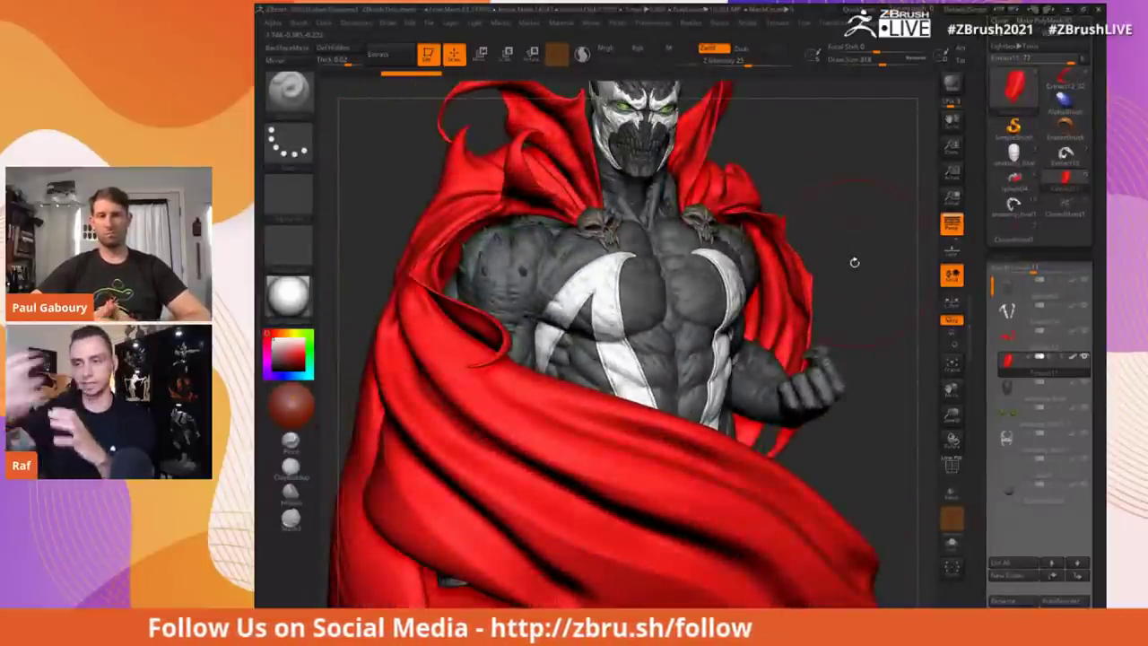
{"action": "left_click_drag", "start_coordinate": [850, 263], "coordinate": [871, 249]}
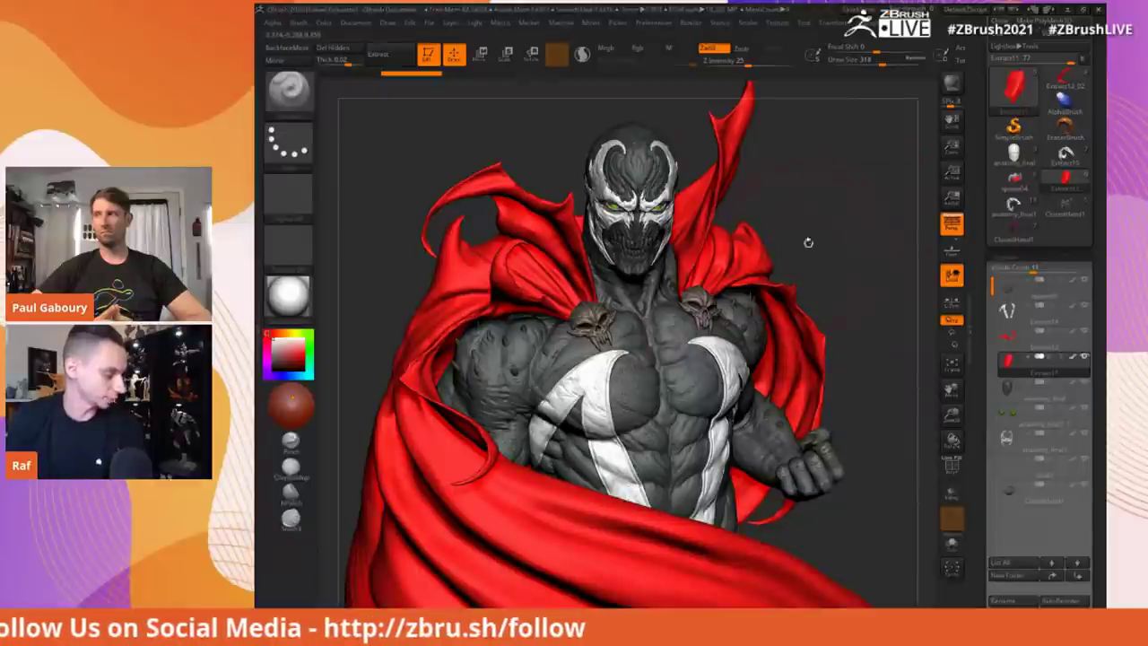
{"action": "key", "text": "alt+Tab"}
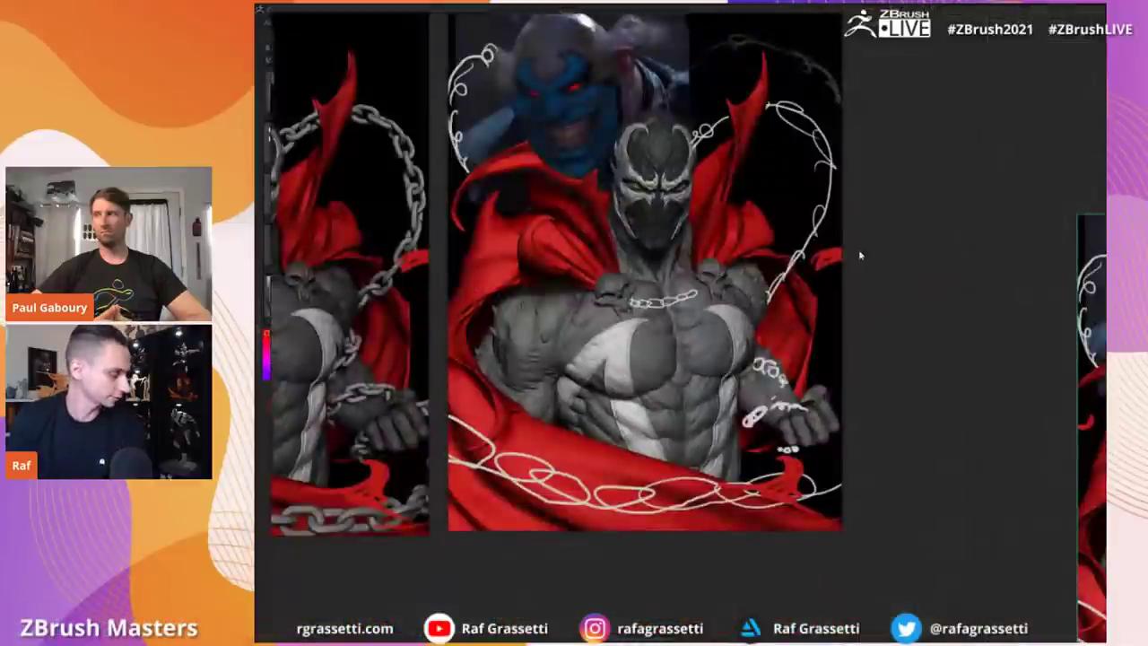
{"action": "key", "text": "alt+Tab"}
Step: Inspect the chest and neck detail, select the anatomy_final subtool, and examine the masked face up close
{"action": "right_click_drag", "start_coordinate": [846, 200], "coordinate": [892, 227], "text": "ctrl"}
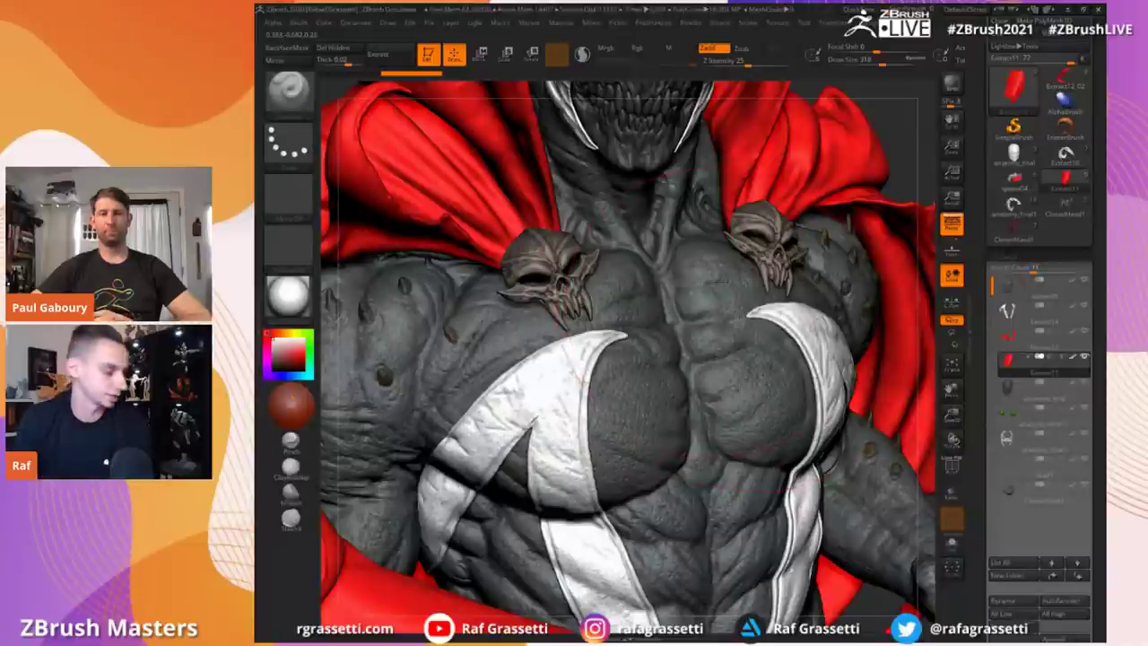
{"action": "right_click_drag", "start_coordinate": [913, 140], "coordinate": [938, 309], "text": "alt"}
{"action": "left_click_drag", "start_coordinate": [888, 214], "coordinate": [867, 212]}
{"action": "left_click", "coordinate": [646, 161], "text": "alt"}
{"action": "right_click_drag", "start_coordinate": [768, 169], "coordinate": [854, 215], "text": "alt"}
{"action": "left_click_drag", "start_coordinate": [473, 141], "coordinate": [388, 142], "text": "alt"}
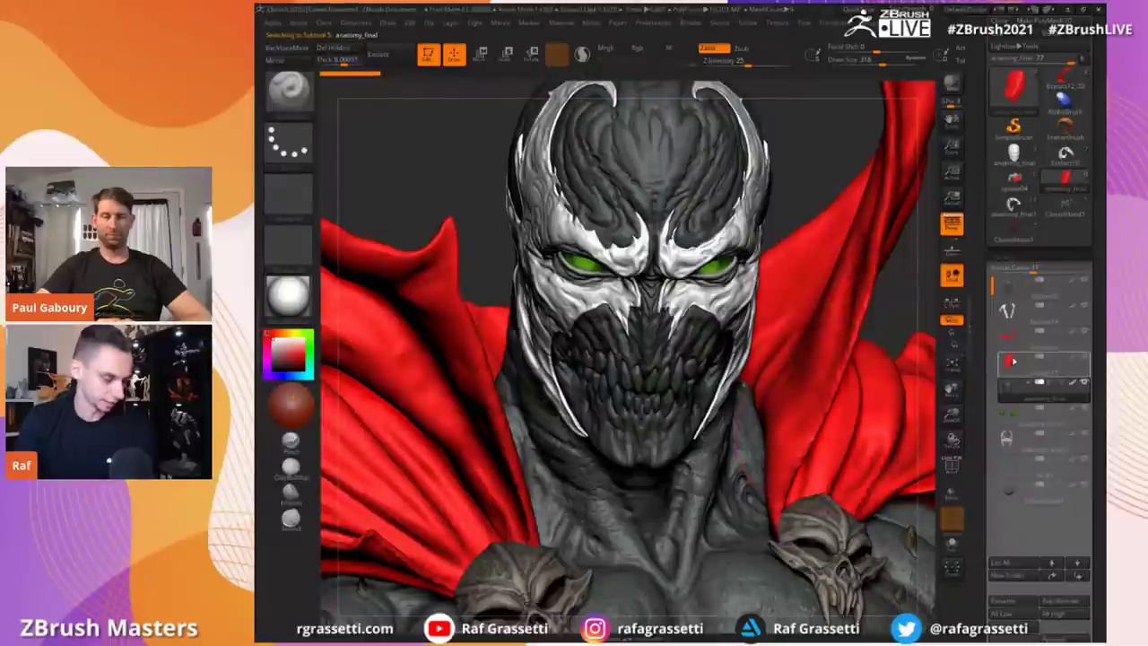
Step: Select the tall cape collar subtool and look over the head and collar together
{"action": "left_click", "coordinate": [1010, 337]}
{"action": "key", "text": "shift+s"}
{"action": "left_click_drag", "start_coordinate": [657, 205], "coordinate": [574, 202]}
{"action": "left_click_drag", "start_coordinate": [573, 163], "coordinate": [699, 169]}
Step: Isolate the pair of shoulder skulls to inspect them, and restore the full model for another look at the upper body
{"action": "left_click", "coordinate": [1010, 472]}
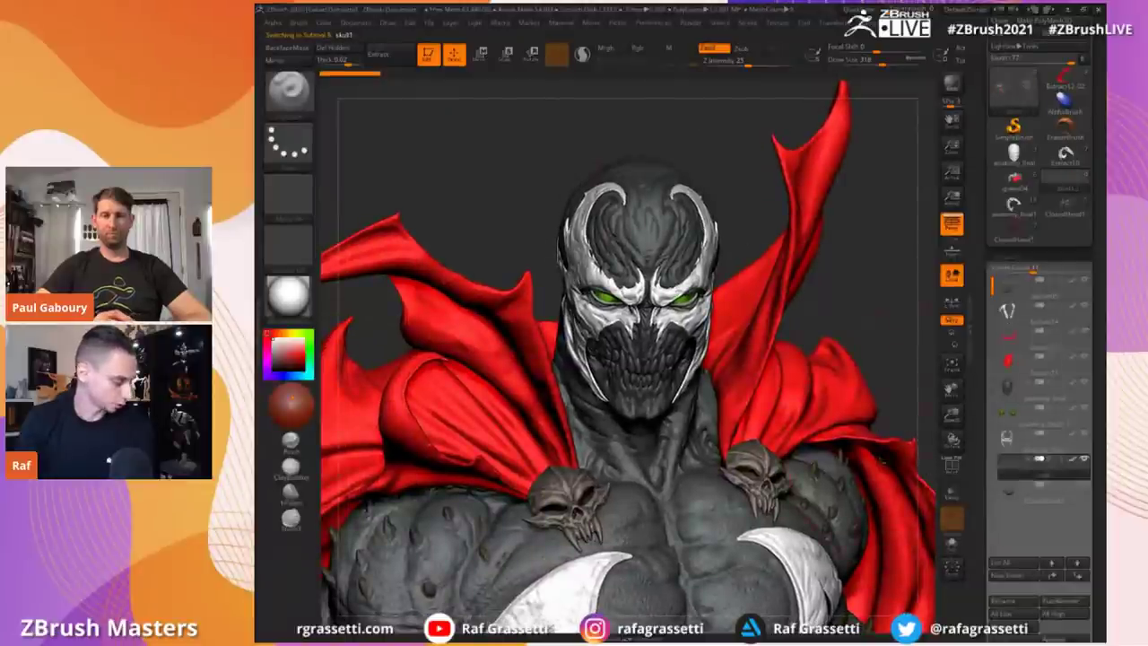
{"action": "left_click", "coordinate": [952, 543]}
{"action": "left_click_drag", "start_coordinate": [848, 469], "coordinate": [835, 439]}
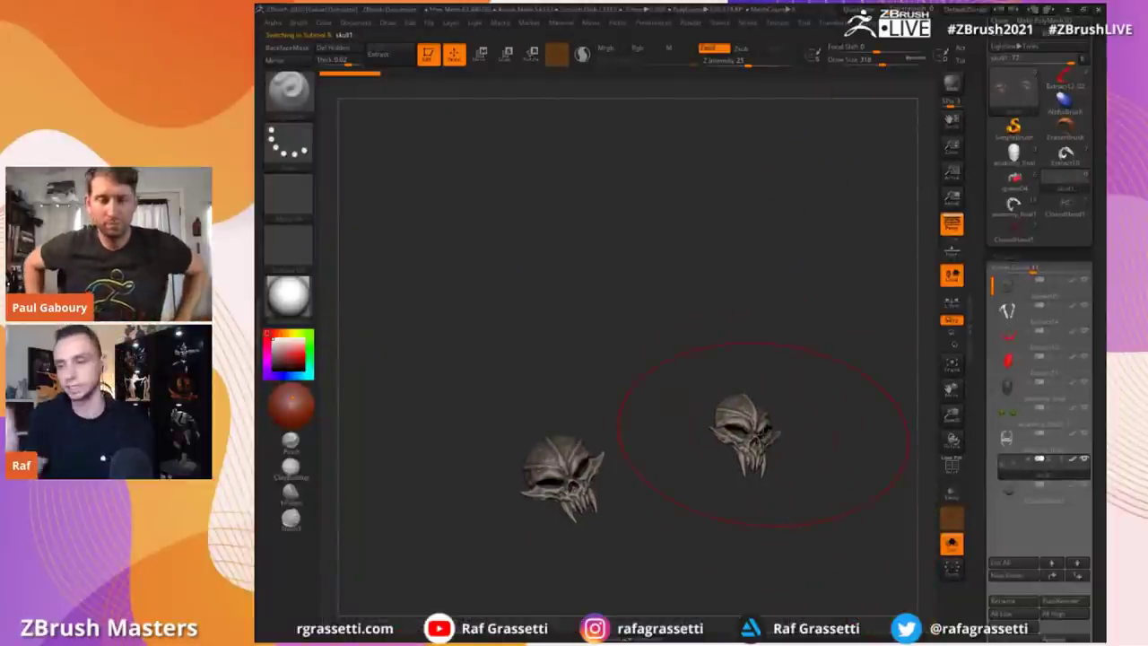
{"action": "left_click", "coordinate": [952, 542]}
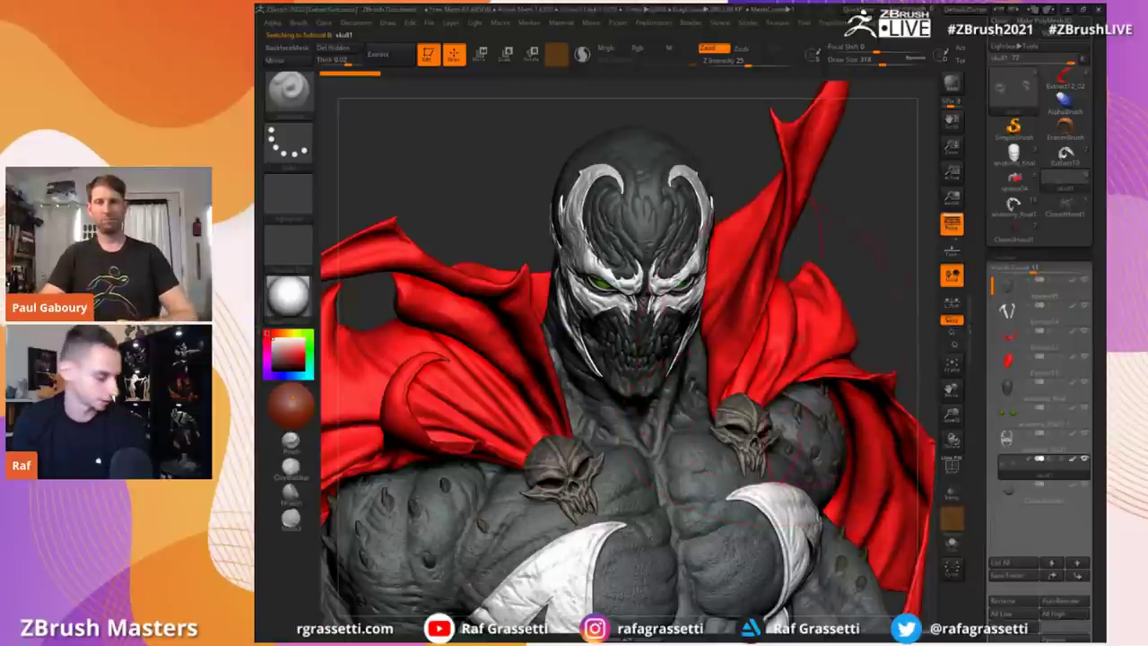
{"action": "left_click_drag", "start_coordinate": [882, 274], "coordinate": [895, 270]}
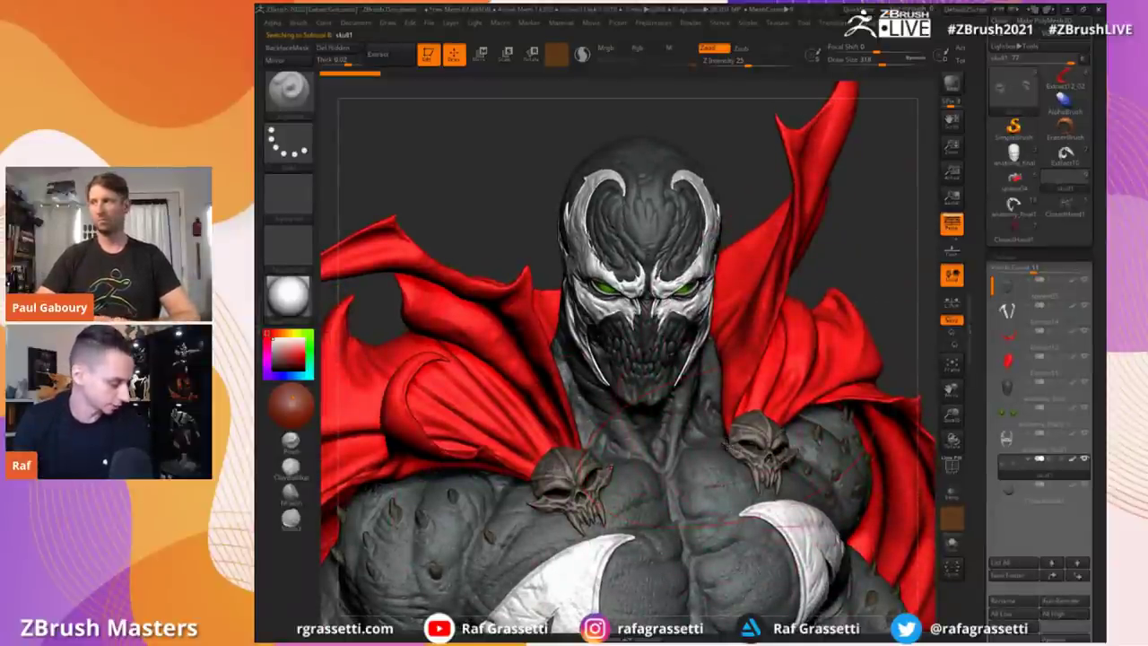
{"action": "left_click_drag", "start_coordinate": [868, 261], "coordinate": [837, 144], "text": "alt"}
{"action": "left_click_drag", "start_coordinate": [880, 224], "coordinate": [873, 289], "text": "alt"}
Step: Bring up the reference board and move from the sketched-chain draft to the drafts with modelled chains
{"action": "key", "text": "alt+Tab"}
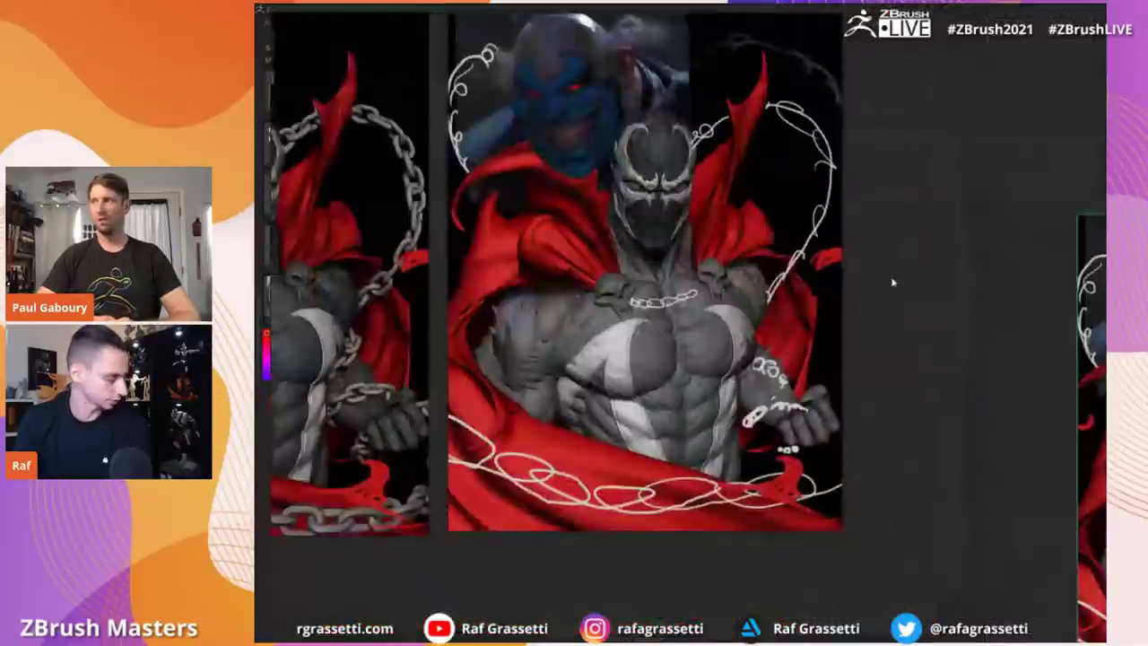
{"action": "middle_click_drag", "start_coordinate": [821, 299], "coordinate": [840, 339]}
{"action": "scroll", "coordinate": [788, 355], "scroll_direction": "down", "scroll_amount": 2}
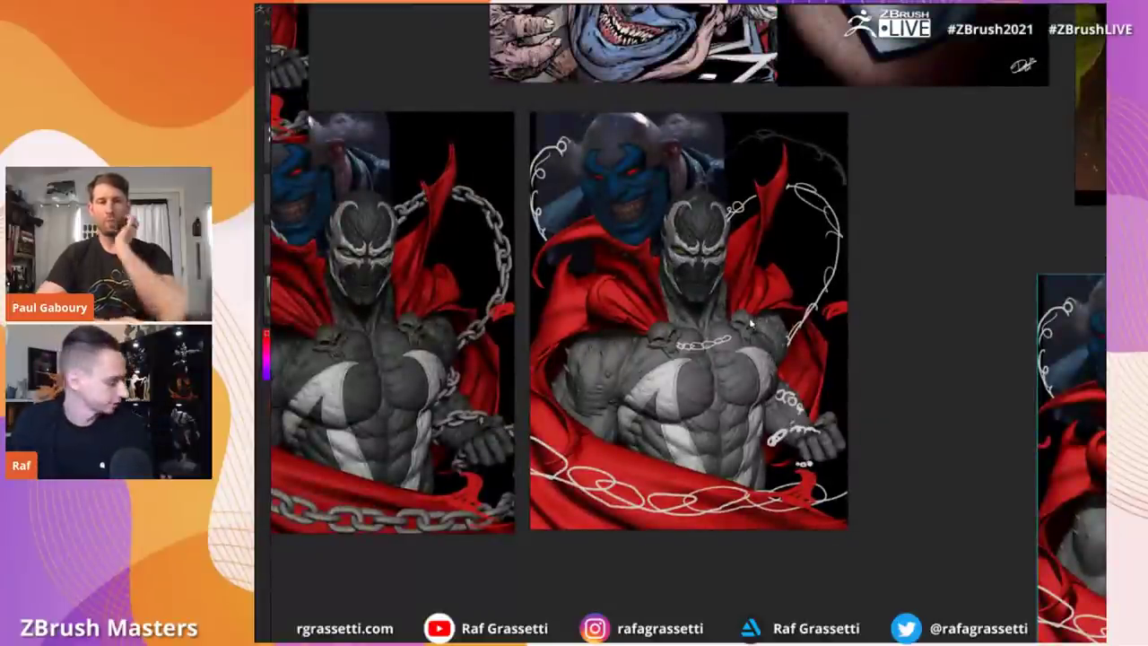
{"action": "middle_click_drag", "start_coordinate": [751, 323], "coordinate": [813, 336]}
{"action": "middle_click_drag", "start_coordinate": [666, 370], "coordinate": [849, 364]}
{"action": "middle_click_drag", "start_coordinate": [580, 311], "coordinate": [754, 395]}
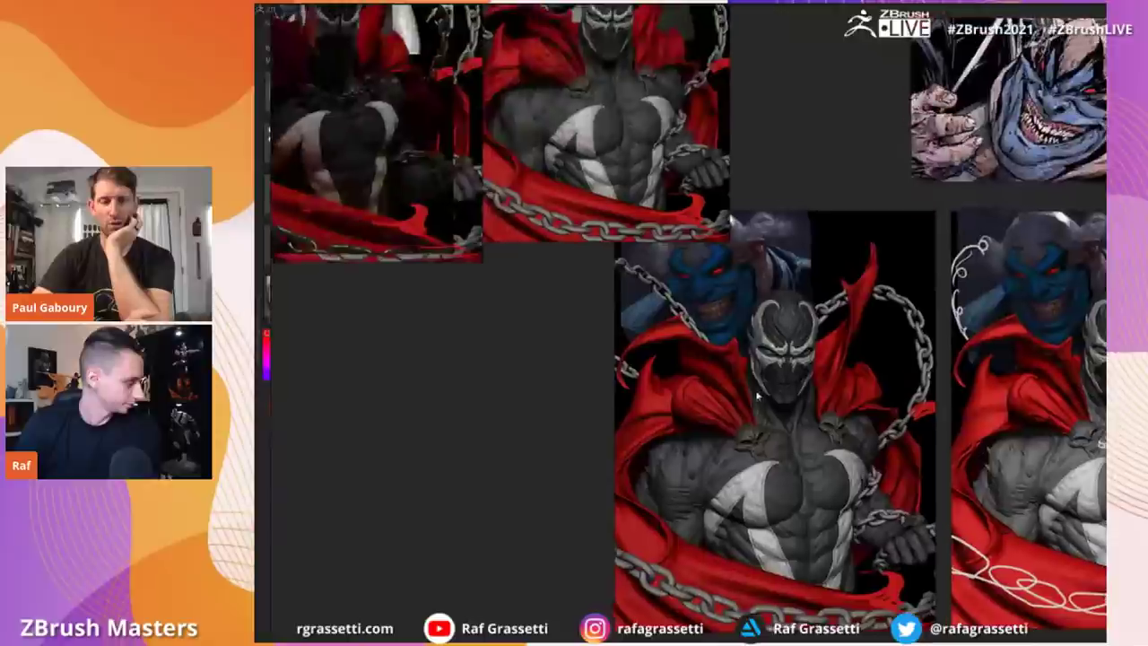
Step: Place the draft with the bright grinning clown head next to the modelled-chain draft on the reference board and scale it to a similar size
{"action": "middle_click_drag", "start_coordinate": [727, 274], "coordinate": [715, 386]}
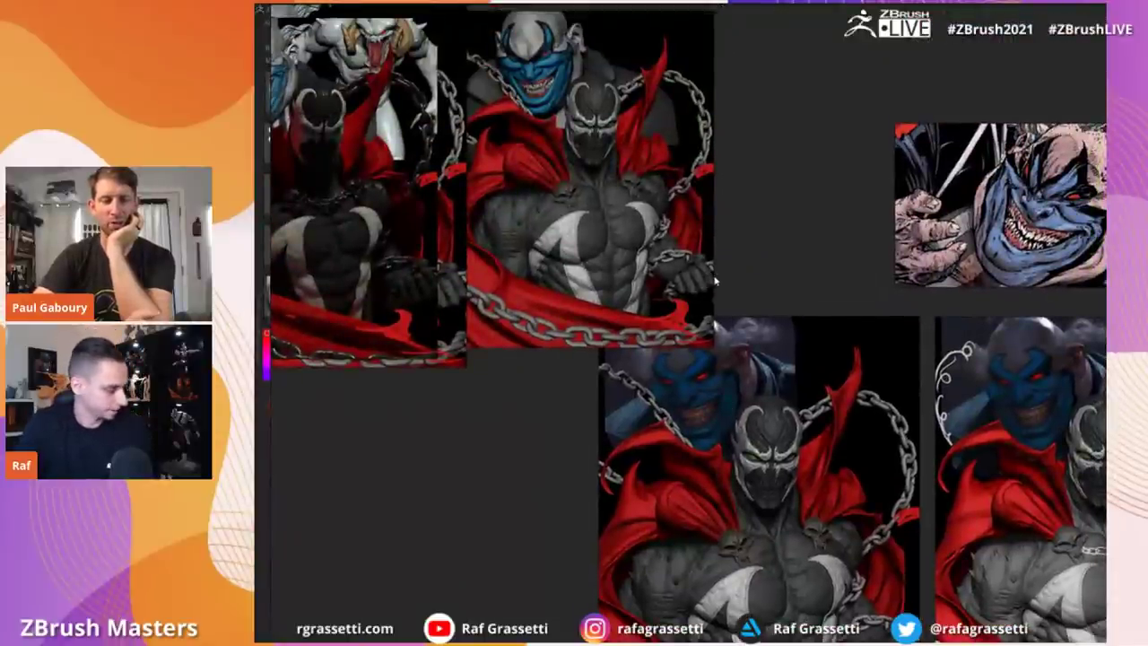
{"action": "left_click_drag", "start_coordinate": [657, 271], "coordinate": [571, 574]}
{"action": "middle_click_drag", "start_coordinate": [574, 550], "coordinate": [795, 370]}
{"action": "left_click_drag", "start_coordinate": [811, 360], "coordinate": [733, 449]}
{"action": "left_click_drag", "start_coordinate": [734, 448], "coordinate": [764, 396], "text": "ctrl+alt"}
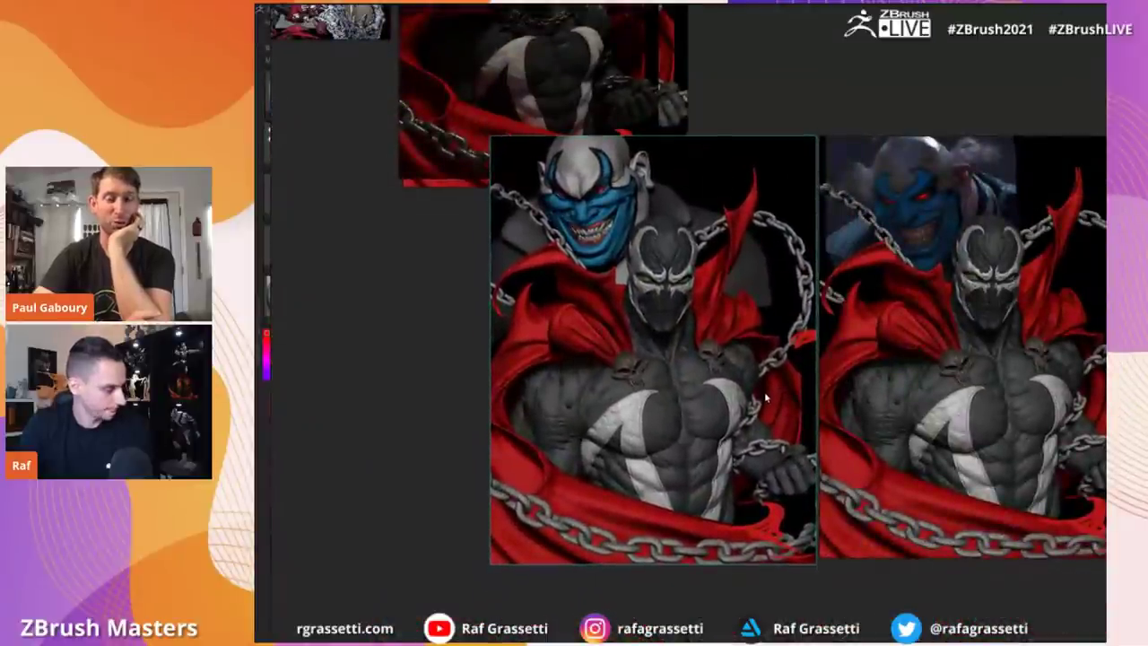
Step: Try the dark-lit draft with both creatures beside the clown-head draft, and move it above the row
{"action": "middle_click_drag", "start_coordinate": [723, 340], "coordinate": [771, 397]}
{"action": "scroll", "coordinate": [771, 401], "scroll_direction": "down", "scroll_amount": 3}
{"action": "left_click_drag", "start_coordinate": [701, 205], "coordinate": [587, 448]}
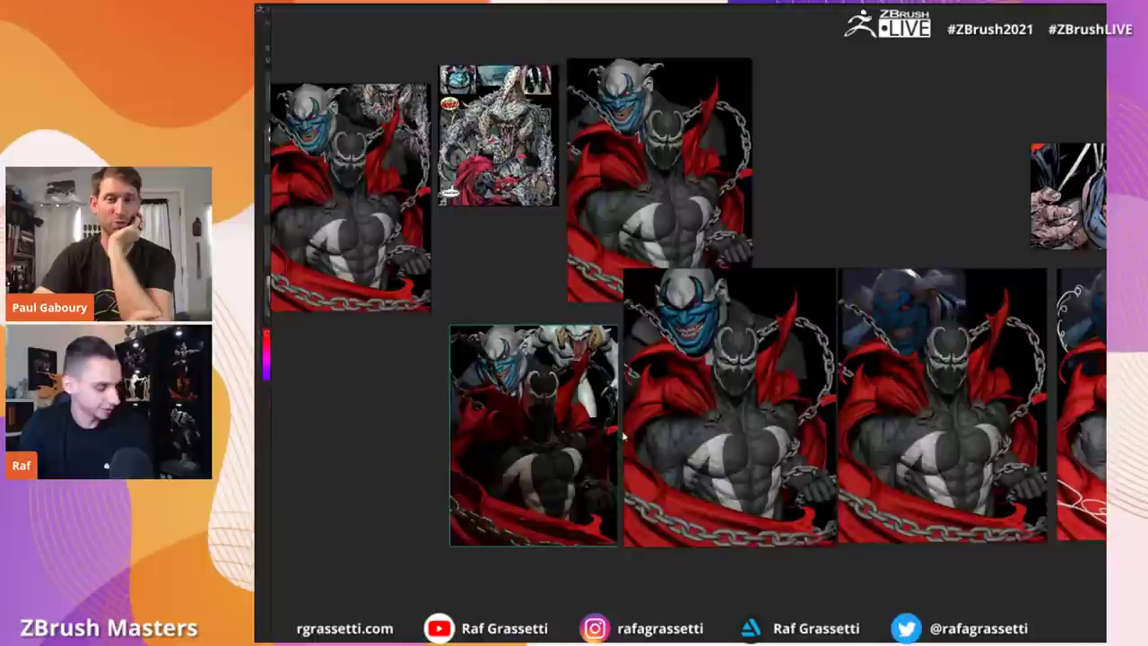
{"action": "middle_click_drag", "start_coordinate": [633, 403], "coordinate": [623, 335]}
{"action": "scroll", "coordinate": [624, 332], "scroll_direction": "up", "scroll_amount": 2}
{"action": "left_click_drag", "start_coordinate": [542, 385], "coordinate": [963, 76]}
{"action": "middle_click_drag", "start_coordinate": [910, 145], "coordinate": [861, 141]}
Step: Examine the clown-head draft up close and compare it with the dark-lit draft that includes both creatures
{"action": "scroll", "coordinate": [729, 380], "scroll_direction": "up", "scroll_amount": 3}
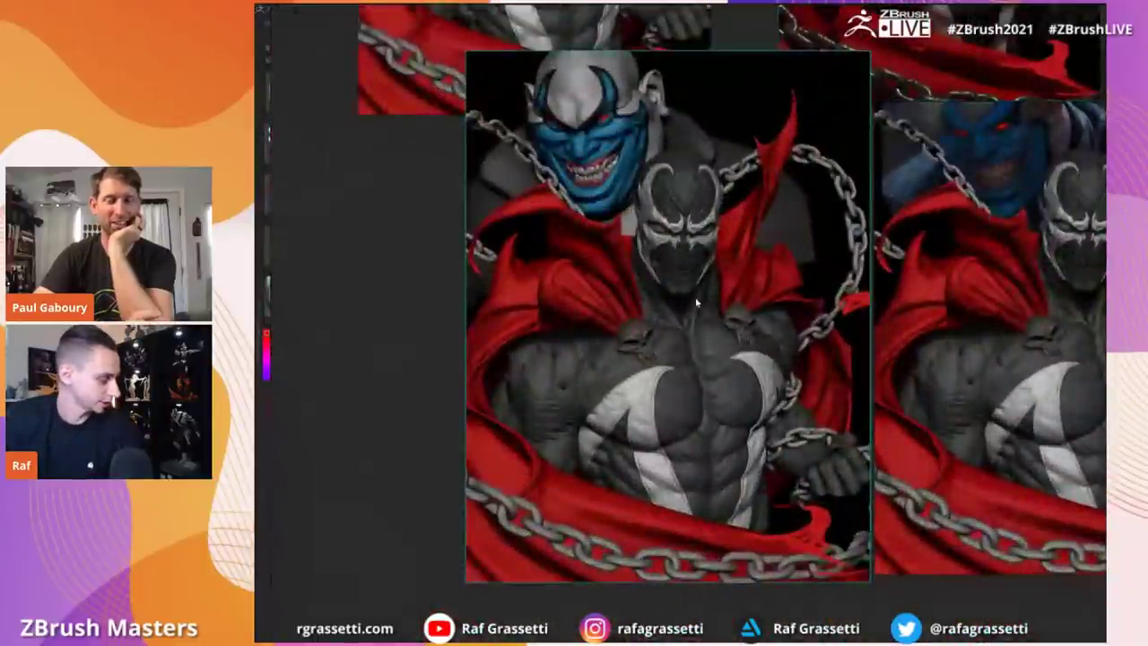
{"action": "scroll", "coordinate": [688, 300], "scroll_direction": "up", "scroll_amount": 2}
{"action": "middle_click_drag", "start_coordinate": [689, 301], "coordinate": [669, 289]}
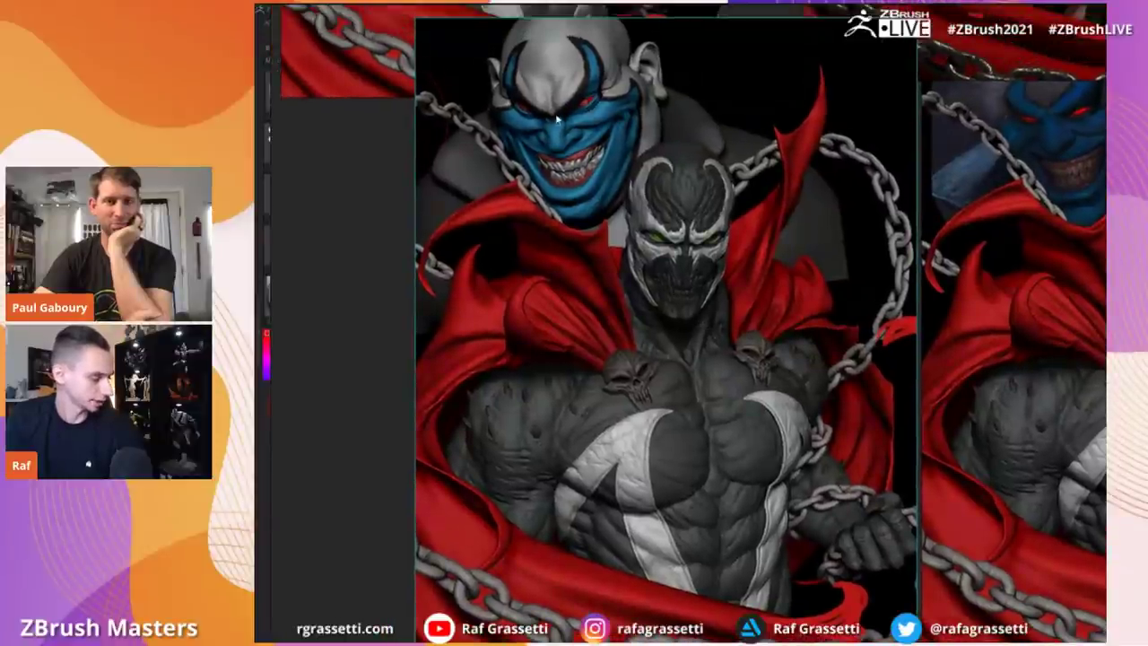
{"action": "middle_click_drag", "start_coordinate": [581, 116], "coordinate": [500, 301]}
{"action": "scroll", "coordinate": [500, 301], "scroll_direction": "down", "scroll_amount": 4}
{"action": "left_click", "coordinate": [765, 217]}
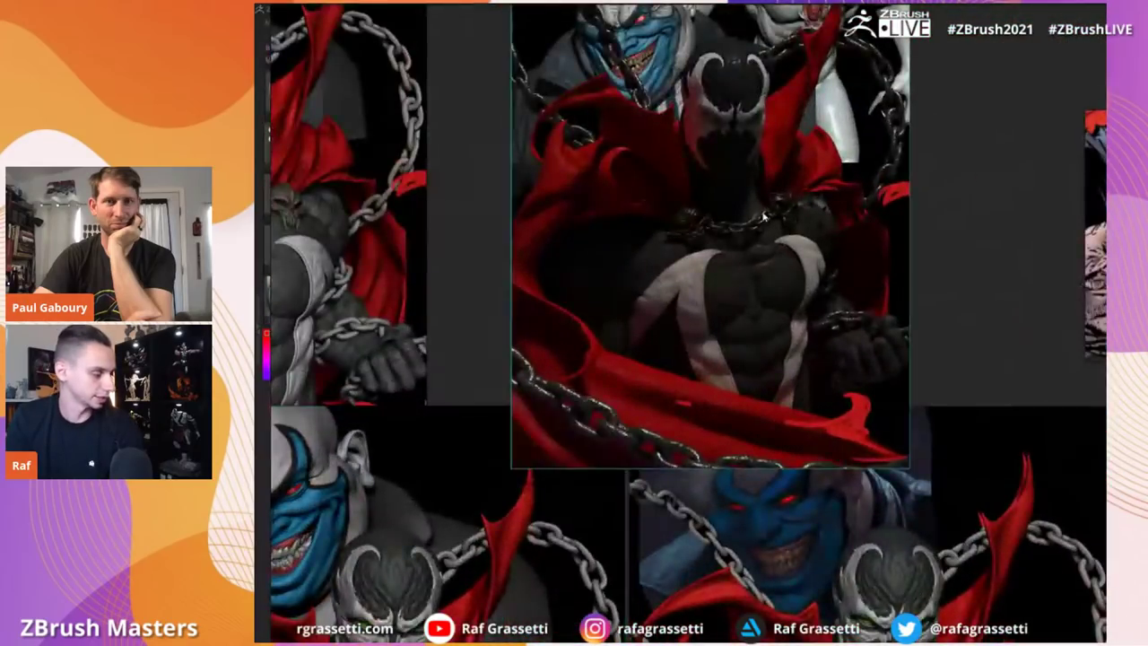
Step: Move the dark-lit draft down beside the clown-head draft and adjust its size
{"action": "scroll", "coordinate": [754, 216], "scroll_direction": "down", "scroll_amount": 3}
{"action": "middle_click_drag", "start_coordinate": [755, 216], "coordinate": [931, 101]}
{"action": "left_click_drag", "start_coordinate": [931, 100], "coordinate": [425, 484]}
{"action": "middle_click_drag", "start_coordinate": [425, 484], "coordinate": [757, 272]}
{"action": "scroll", "coordinate": [757, 272], "scroll_direction": "up", "scroll_amount": 2}
{"action": "left_click_drag", "start_coordinate": [756, 272], "coordinate": [716, 333]}
{"action": "left_click_drag", "start_coordinate": [716, 333], "coordinate": [684, 378]}
{"action": "left_click_drag", "start_coordinate": [684, 378], "coordinate": [714, 379], "text": "ctrl+alt"}
Step: Align the dark-lit draft edge to edge with the clown-head draft and match its height
{"action": "left_click", "coordinate": [927, 542]}
{"action": "middle_click_drag", "start_coordinate": [881, 485], "coordinate": [838, 508]}
{"action": "middle_click_drag", "start_coordinate": [801, 459], "coordinate": [787, 454]}
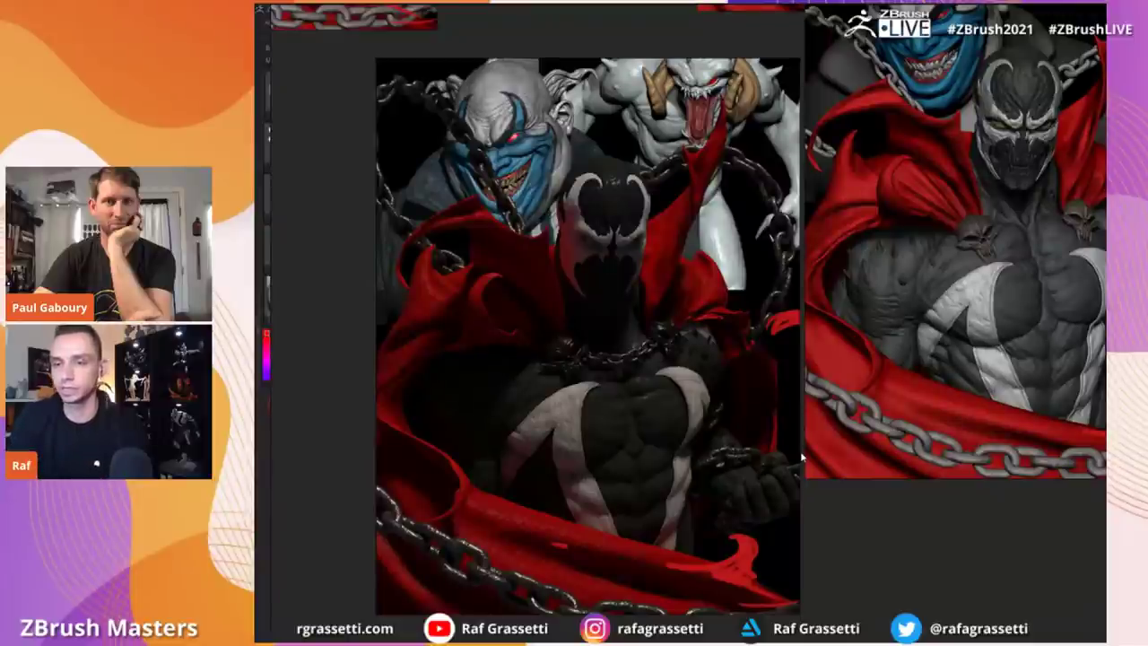
{"action": "left_click_drag", "start_coordinate": [634, 391], "coordinate": [635, 269]}
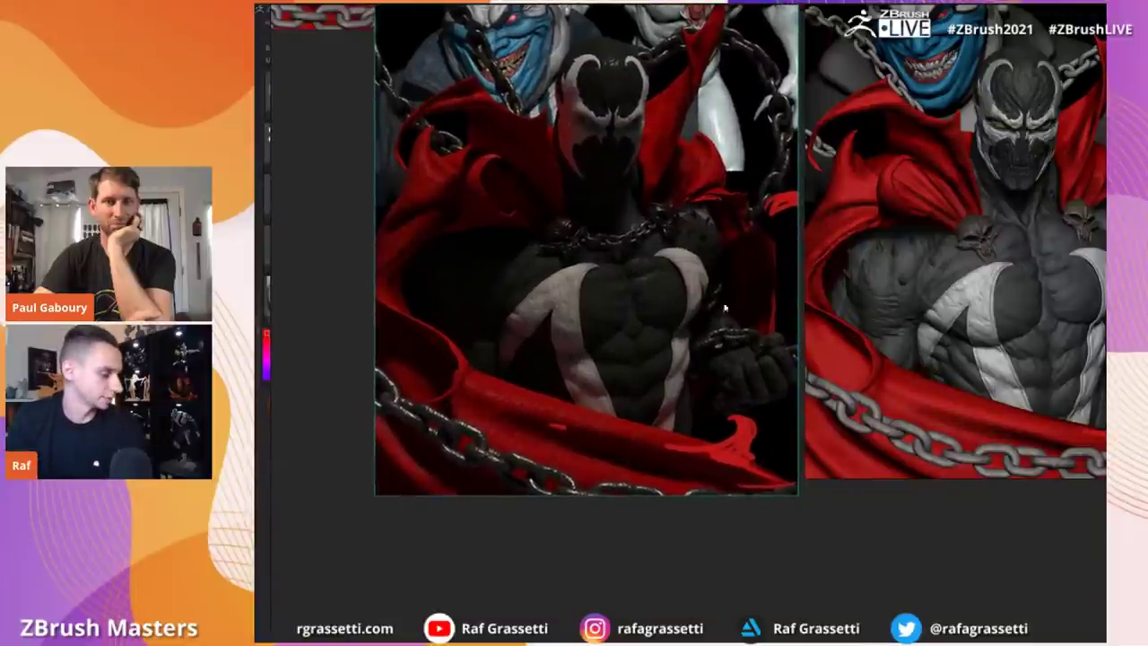
{"action": "middle_click_drag", "start_coordinate": [849, 300], "coordinate": [777, 387]}
{"action": "mouse_move", "coordinate": [818, 375]}
{"action": "left_mouse_down", "text": "ctrl+alt"}
{"action": "mouse_move", "coordinate": [856, 372]}
{"action": "mouse_move", "coordinate": [831, 372]}
{"action": "left_mouse_up", "text": "ctrl+alt"}
{"action": "left_click", "coordinate": [587, 353]}
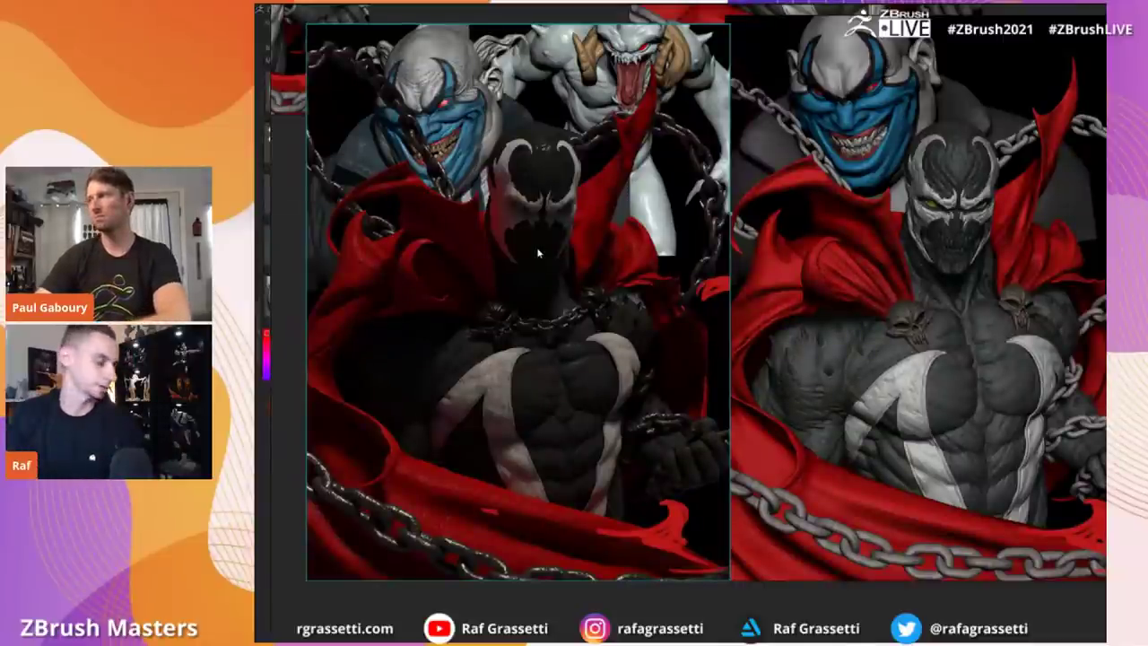
Step: Compare the lighting and background creatures in the dark-lit draft with the neighbouring clown-head draft
{"action": "middle_click_drag", "start_coordinate": [561, 244], "coordinate": [596, 258]}
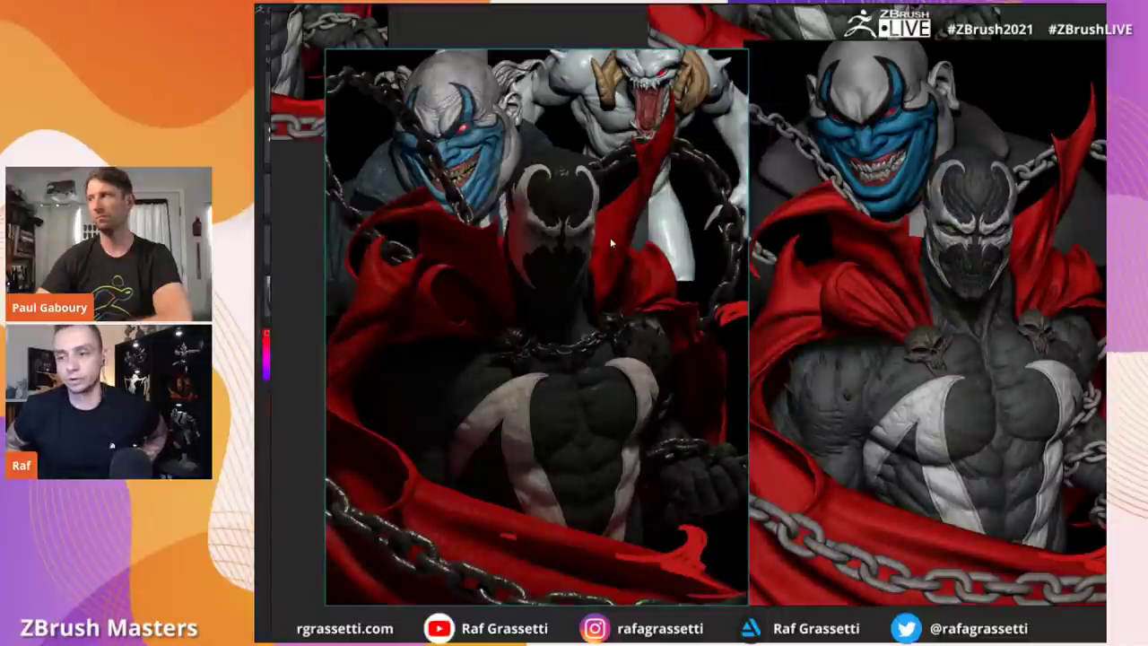
{"action": "middle_click_drag", "start_coordinate": [616, 206], "coordinate": [675, 198]}
{"action": "scroll", "coordinate": [613, 178], "scroll_direction": "down", "scroll_amount": 1}
{"action": "middle_click_drag", "start_coordinate": [613, 177], "coordinate": [752, 240]}
{"action": "right_click_drag", "start_coordinate": [734, 248], "coordinate": [703, 228]}
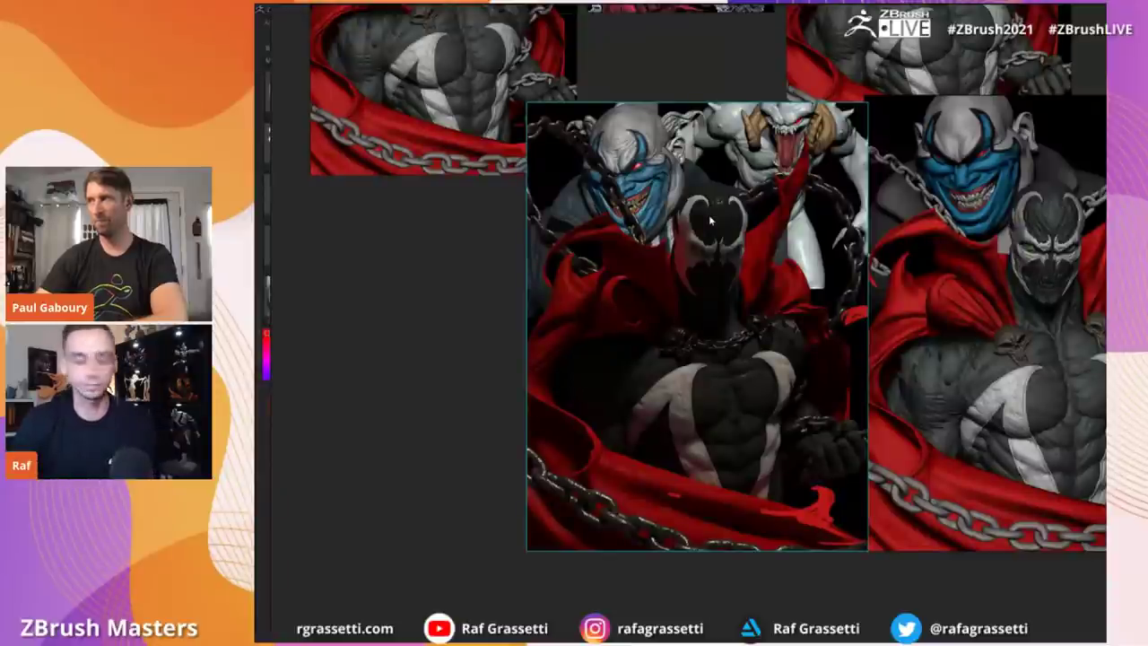
{"action": "scroll", "coordinate": [709, 215], "scroll_direction": "up", "scroll_amount": 2}
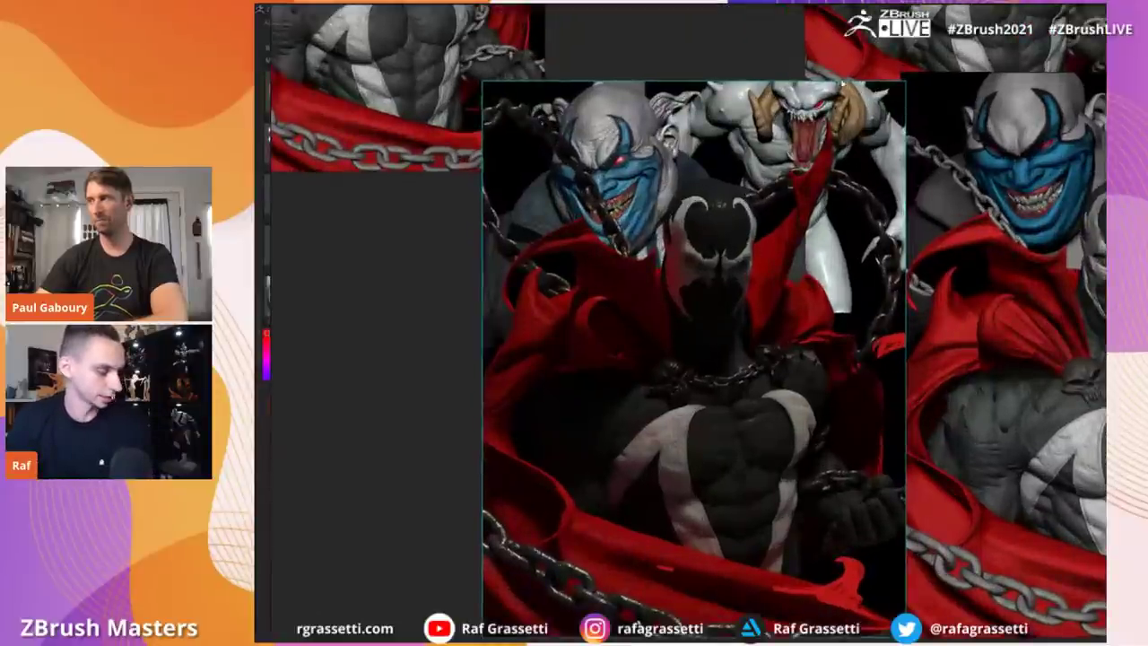
{"action": "scroll", "coordinate": [722, 260], "scroll_direction": "down", "scroll_amount": 2}
Step: Switch to ZBrush, load the model version with the modelled chains, and check it against the drafts on the reference board
{"action": "key", "text": "alt+Tab"}
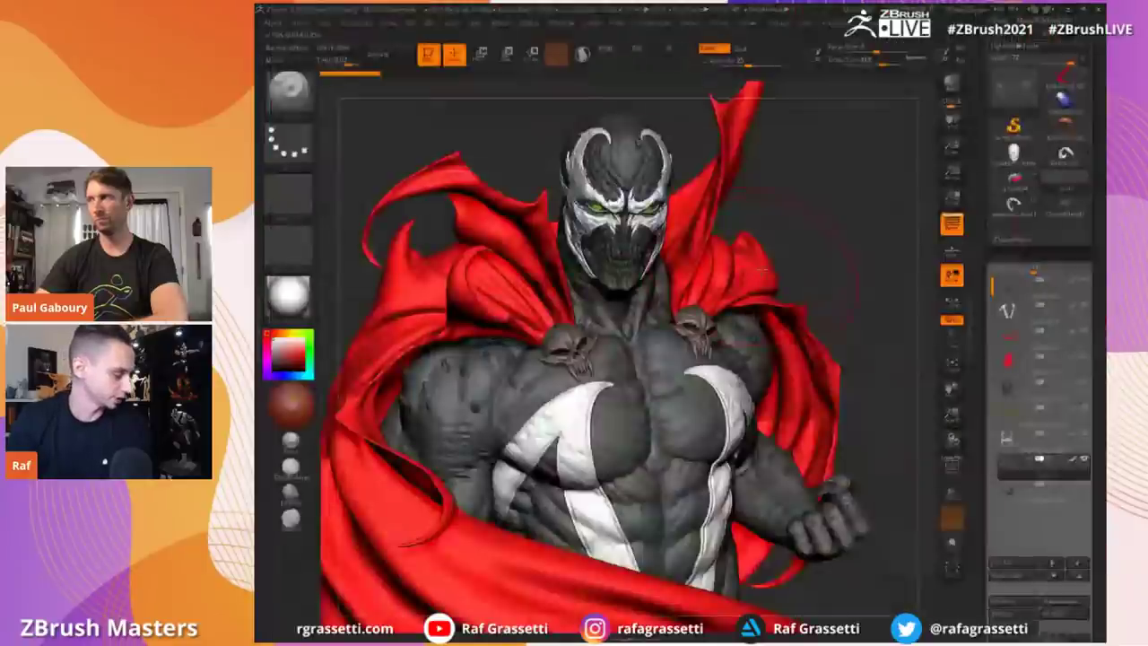
{"action": "left_click_drag", "start_coordinate": [889, 264], "coordinate": [933, 252]}
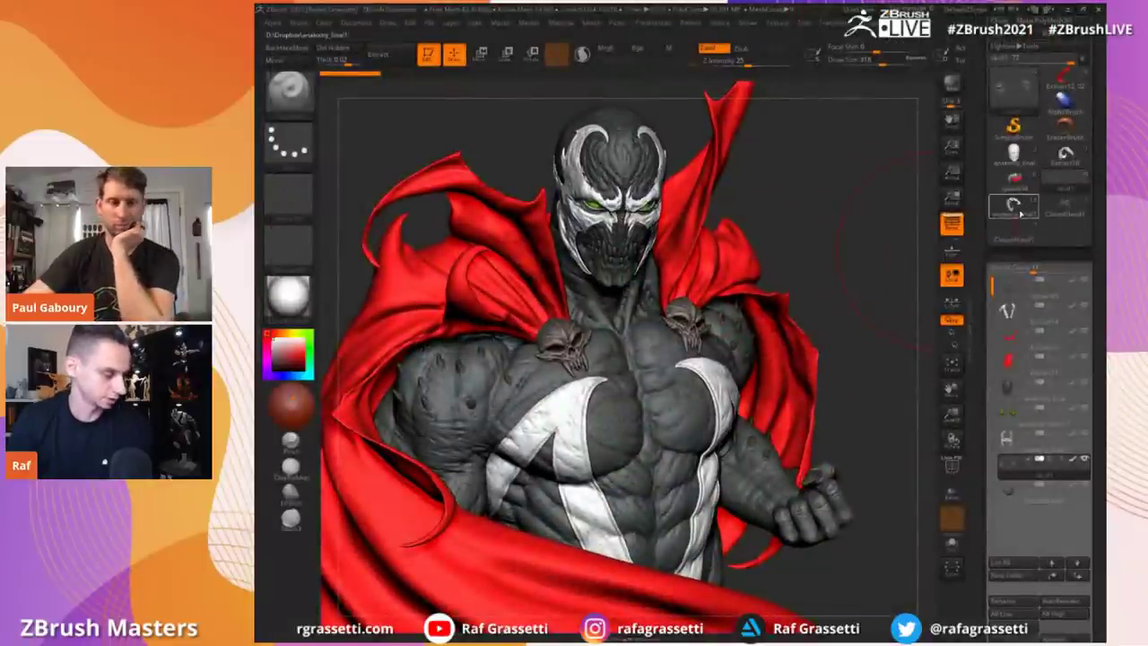
{"action": "left_click", "coordinate": [1014, 205]}
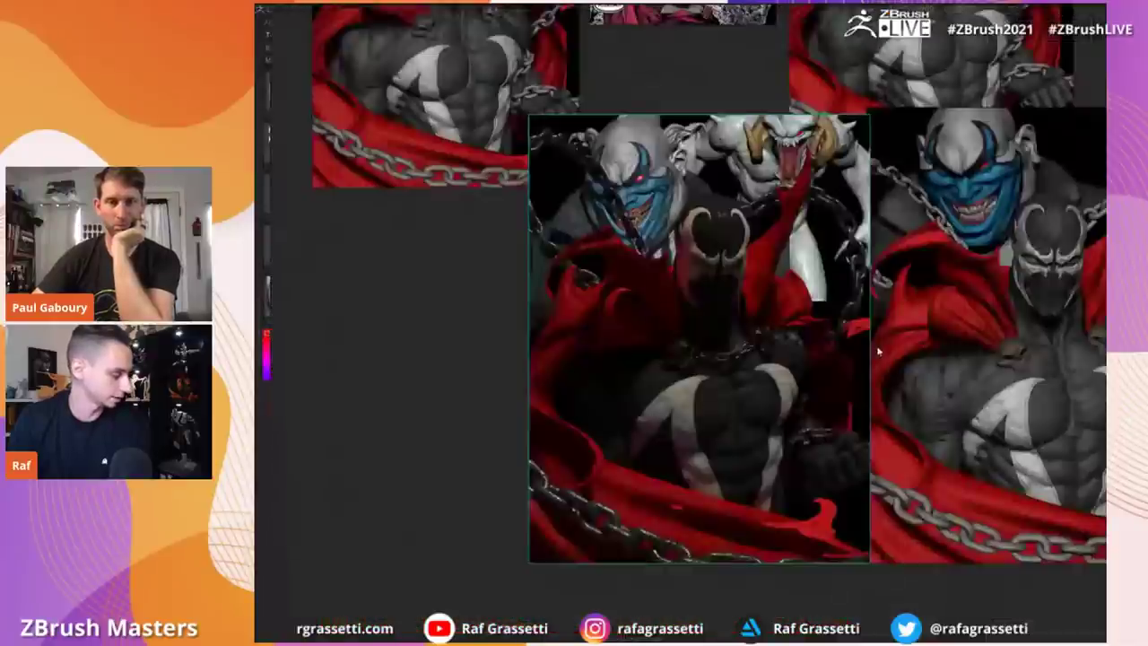
{"action": "key", "text": "alt+Tab"}
{"action": "middle_click_drag", "start_coordinate": [897, 323], "coordinate": [593, 302]}
{"action": "middle_click_drag", "start_coordinate": [878, 341], "coordinate": [965, 364]}
{"action": "key", "text": "alt+Tab"}
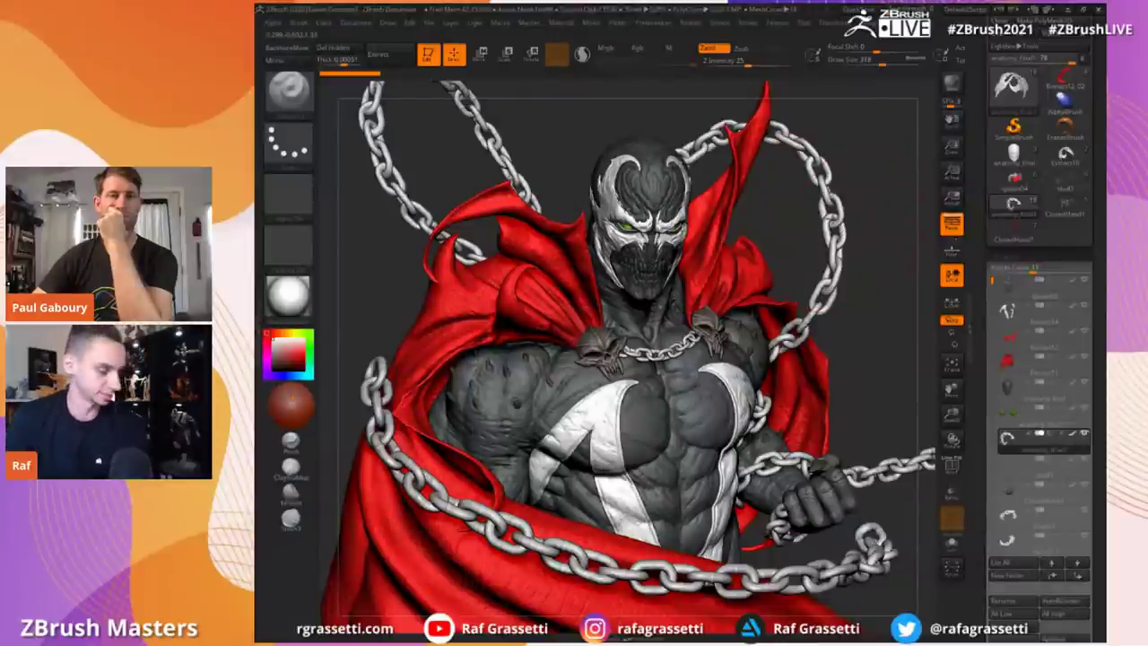
Step: Select the chains1_2 subtool, switch to the ClosedHand1 model version, and take a closer look at the chained upper body
{"action": "left_click", "coordinate": [831, 217], "text": "alt"}
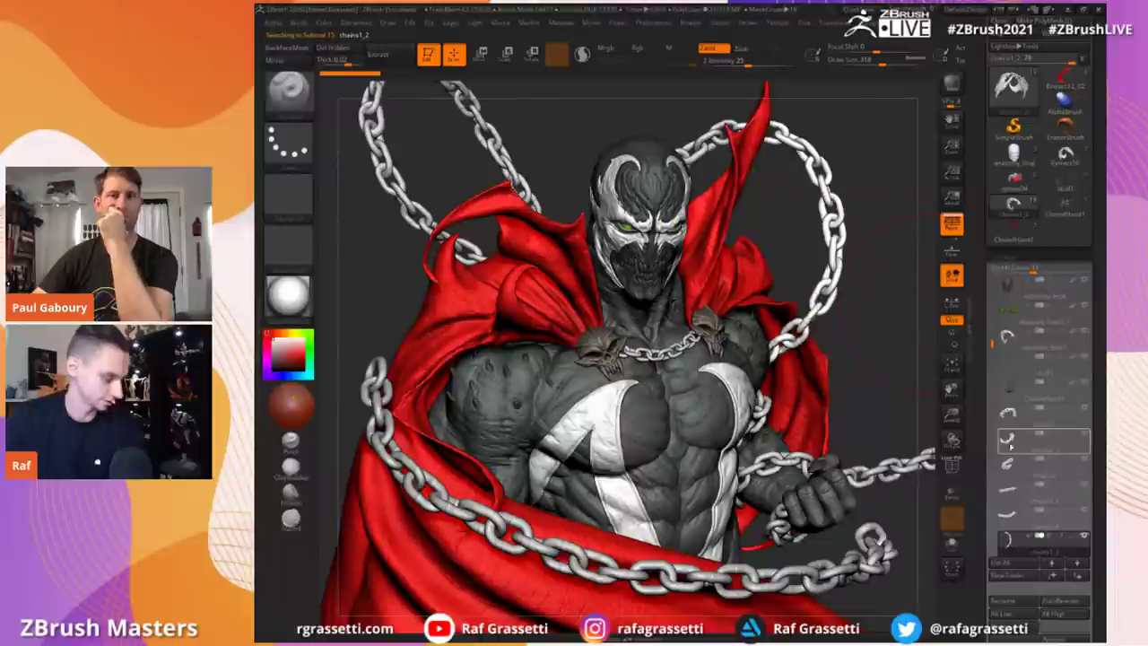
{"action": "scroll", "coordinate": [1014, 238], "scroll_direction": "up", "scroll_amount": 1}
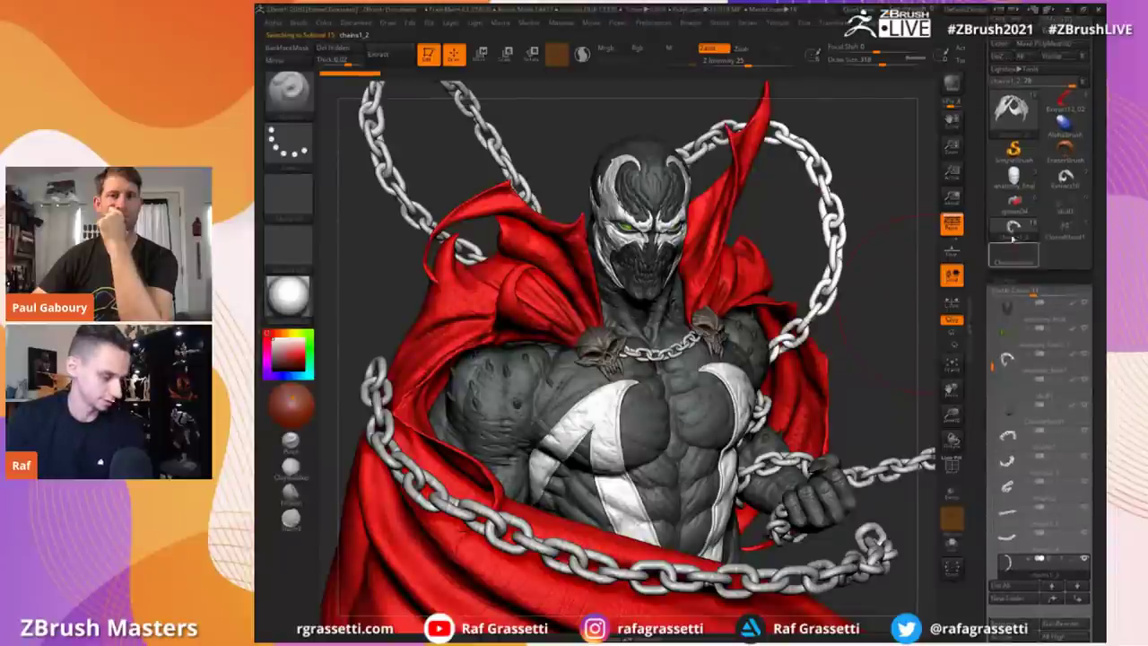
{"action": "left_click", "coordinate": [1063, 235]}
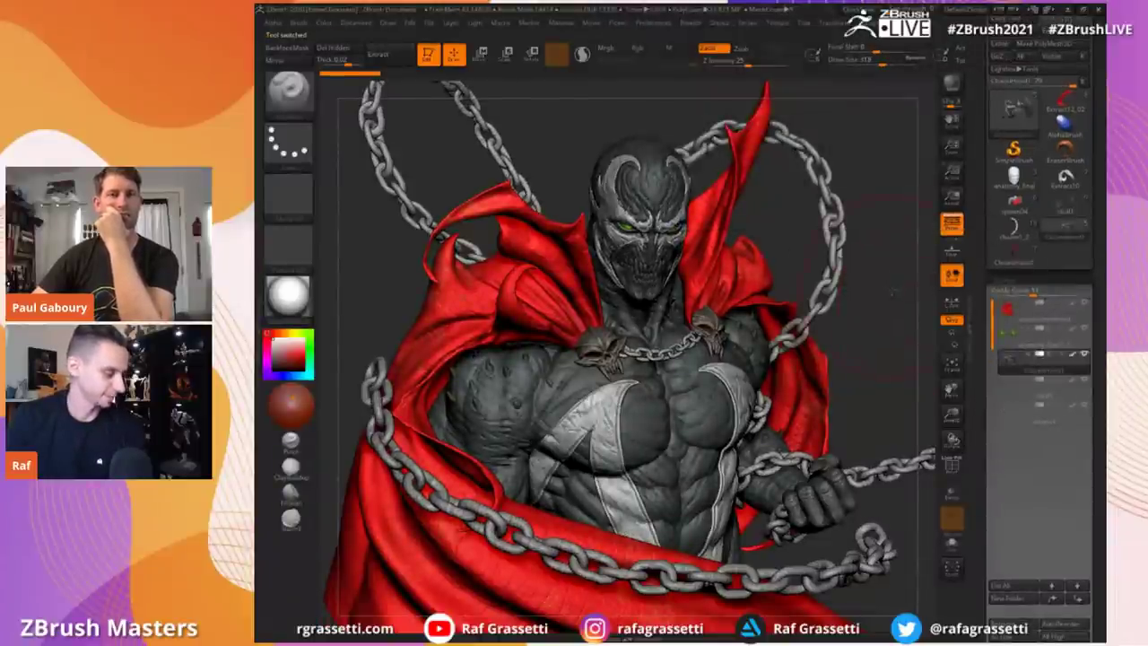
{"action": "right_click_drag", "start_coordinate": [902, 295], "coordinate": [906, 296], "text": "ctrl"}
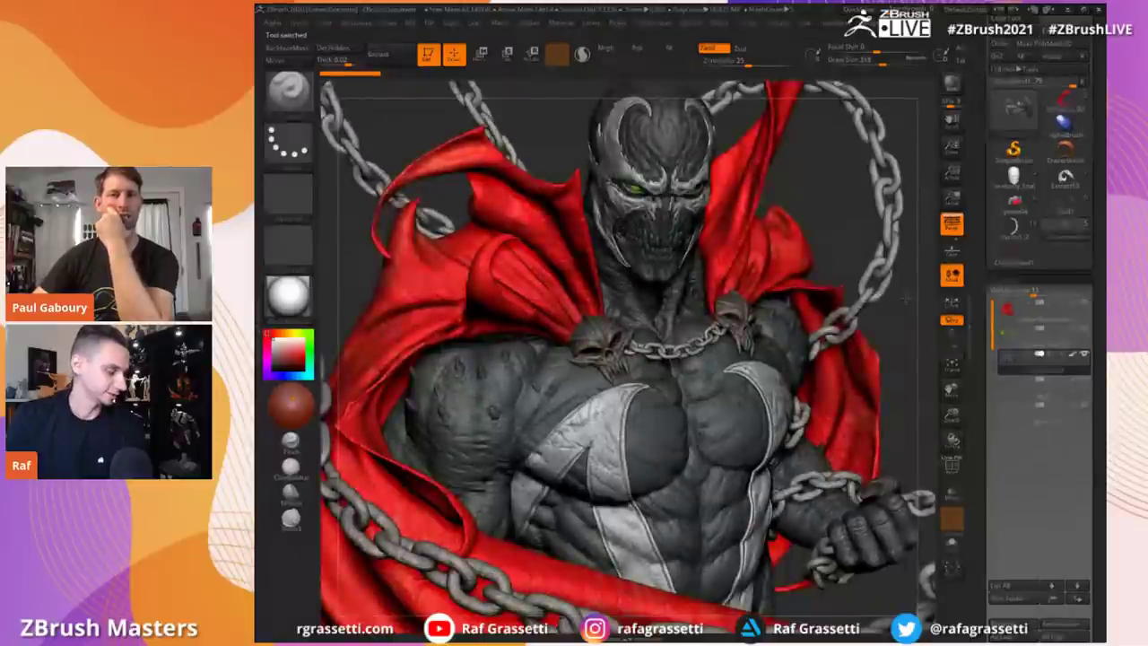
{"action": "key", "text": "d"}
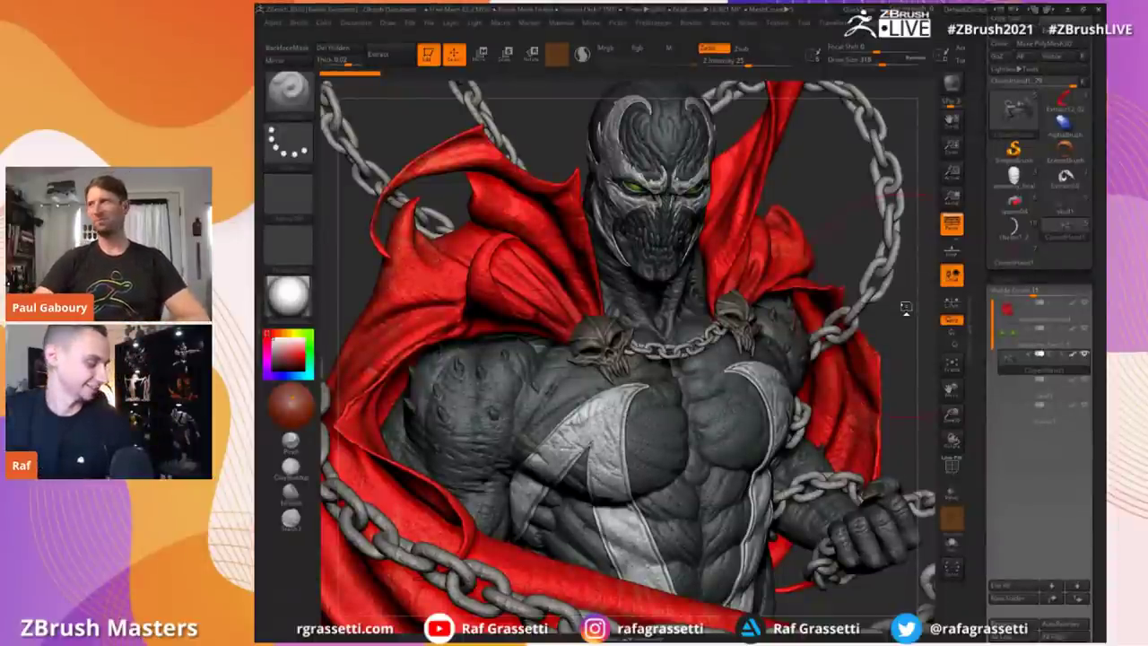
{"action": "left_click_drag", "start_coordinate": [922, 297], "coordinate": [942, 302]}
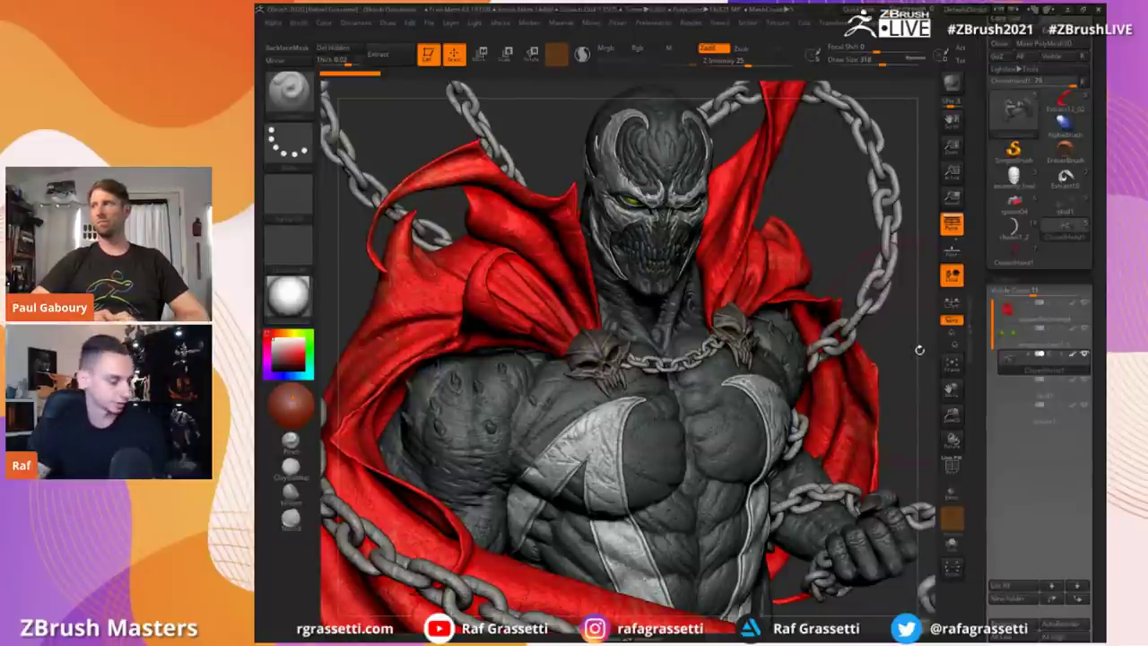
{"action": "left_click_drag", "start_coordinate": [919, 350], "coordinate": [918, 351]}
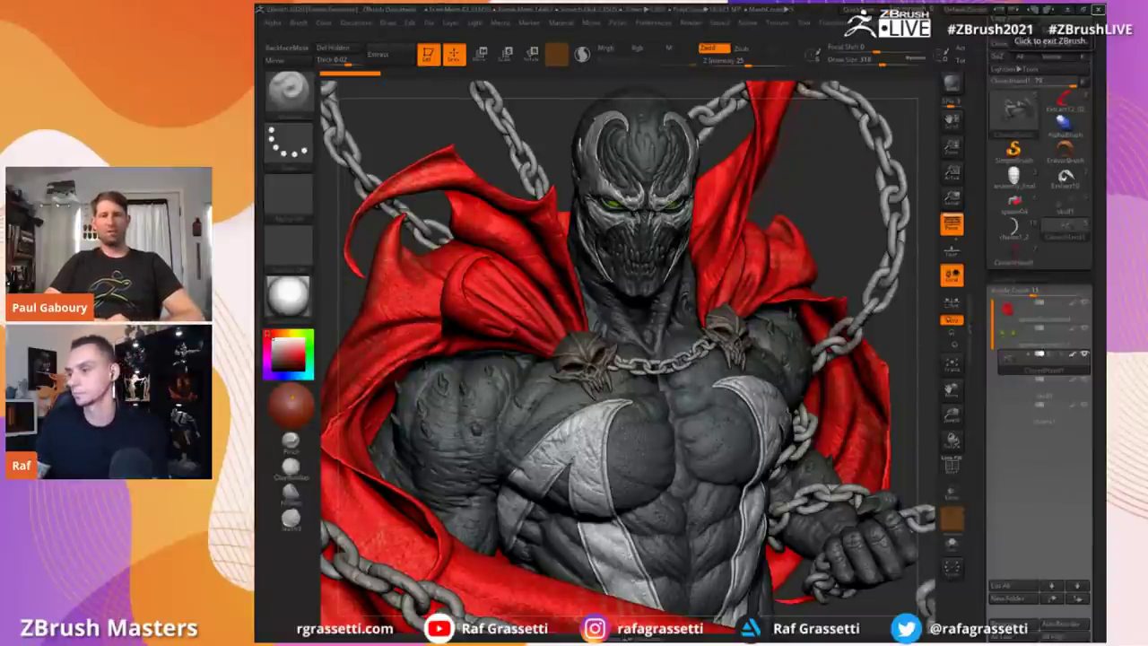
{"action": "mouse_move", "coordinate": [555, 119]}
{"action": "left_mouse_down"}
{"action": "mouse_move", "coordinate": [507, 121]}
{"action": "mouse_move", "coordinate": [550, 129]}
{"action": "left_mouse_up"}
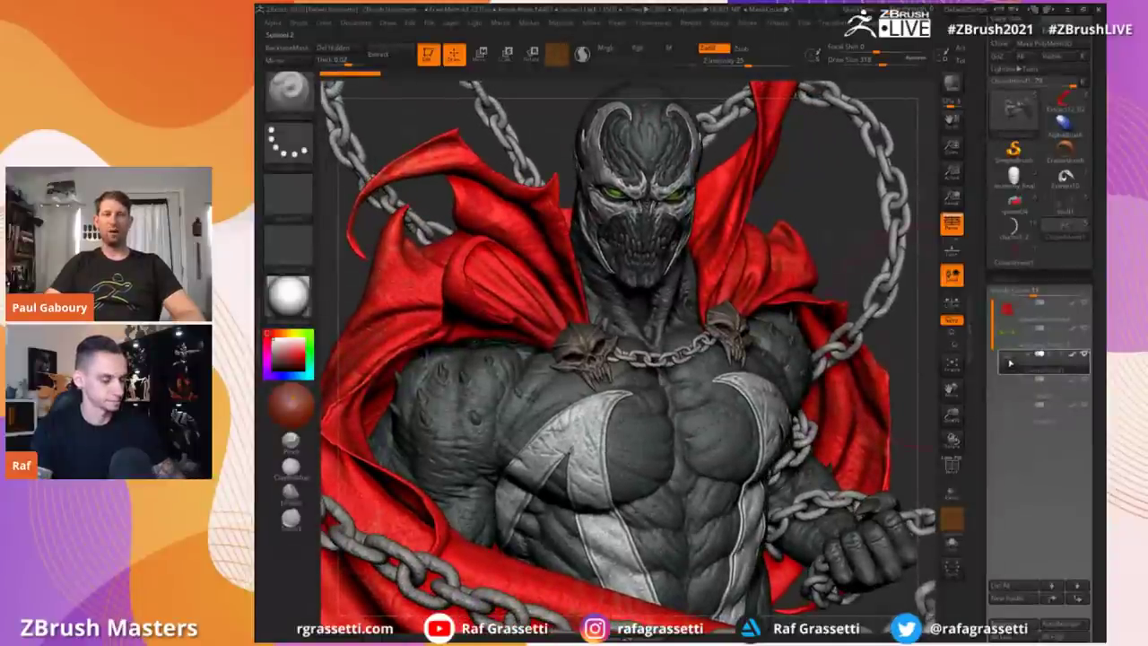
Step: Isolate the ClosedHand1 body subtool to examine the mask, neck, spiked shoulder and chest without the cape and chains
{"action": "mouse_move", "coordinate": [1062, 233]}
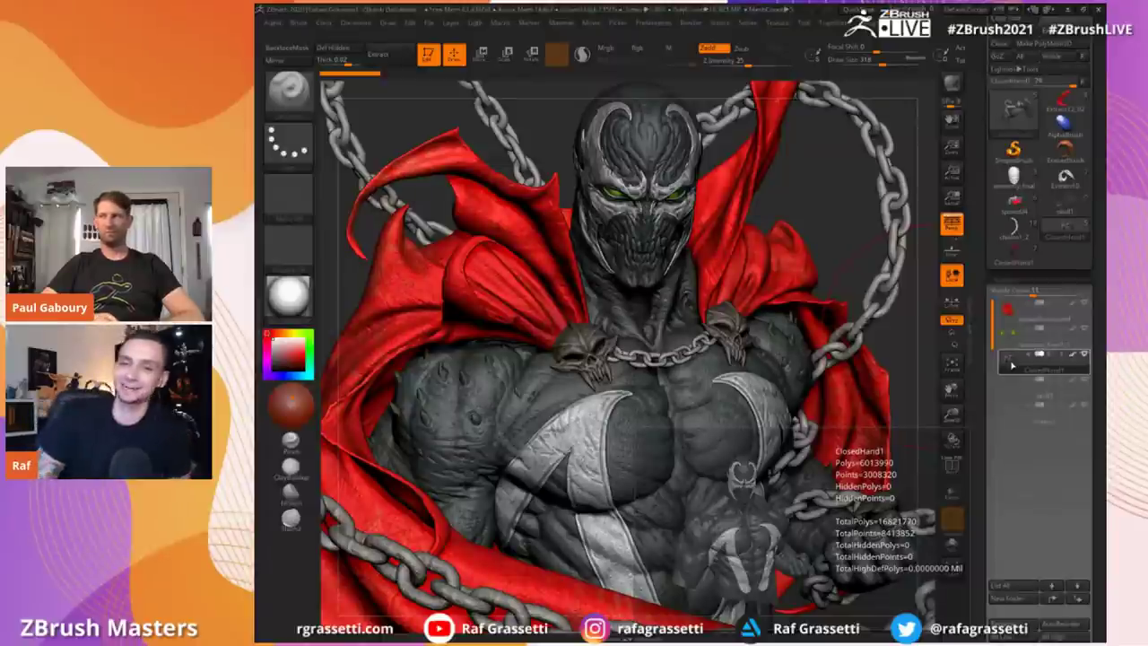
{"action": "left_click_drag", "start_coordinate": [982, 365], "coordinate": [981, 357]}
{"action": "key", "text": "shift+s"}
{"action": "left_click_drag", "start_coordinate": [466, 135], "coordinate": [560, 175]}
{"action": "key", "text": "shift+f"}
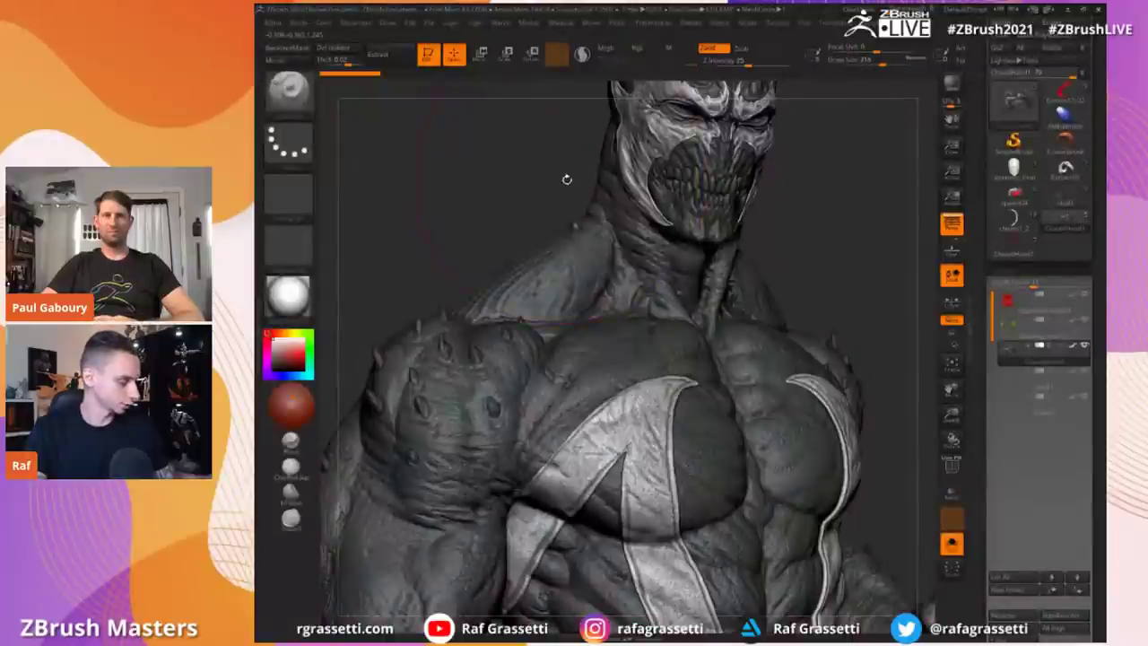
{"action": "left_click_drag", "start_coordinate": [867, 212], "coordinate": [432, 127], "text": "alt"}
Step: Open the uncoloured grinning clown bust from the loaded tools and inspect its face and shoulders from a closer angle
{"action": "left_click_drag", "start_coordinate": [985, 272], "coordinate": [983, 124]}
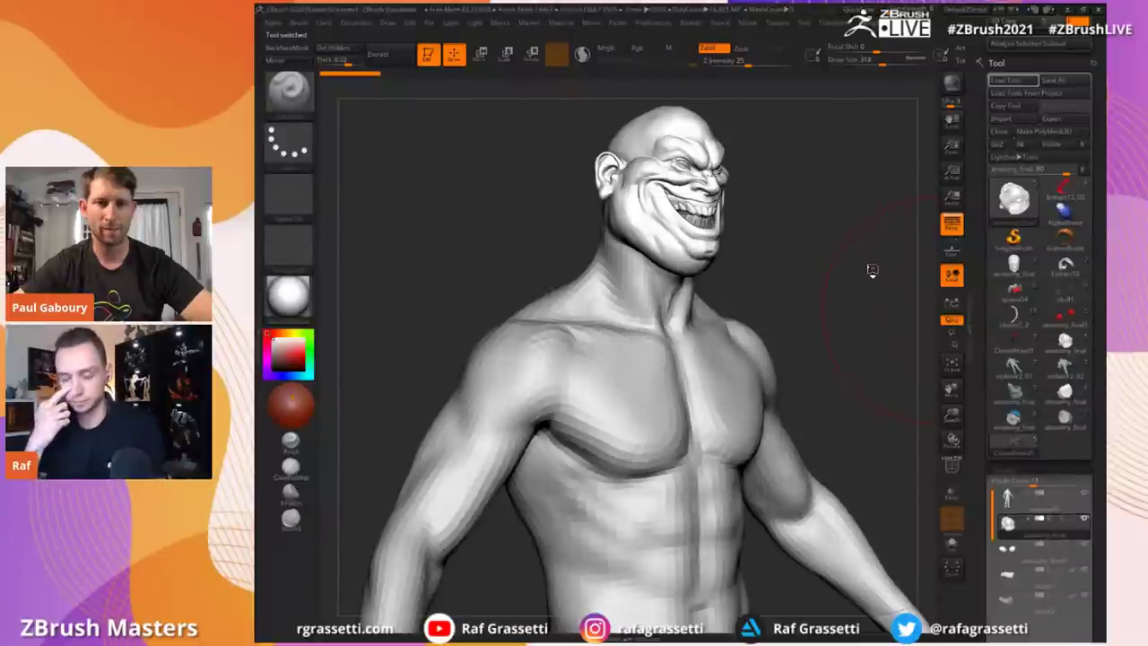
{"action": "left_click_drag", "start_coordinate": [872, 270], "coordinate": [872, 267]}
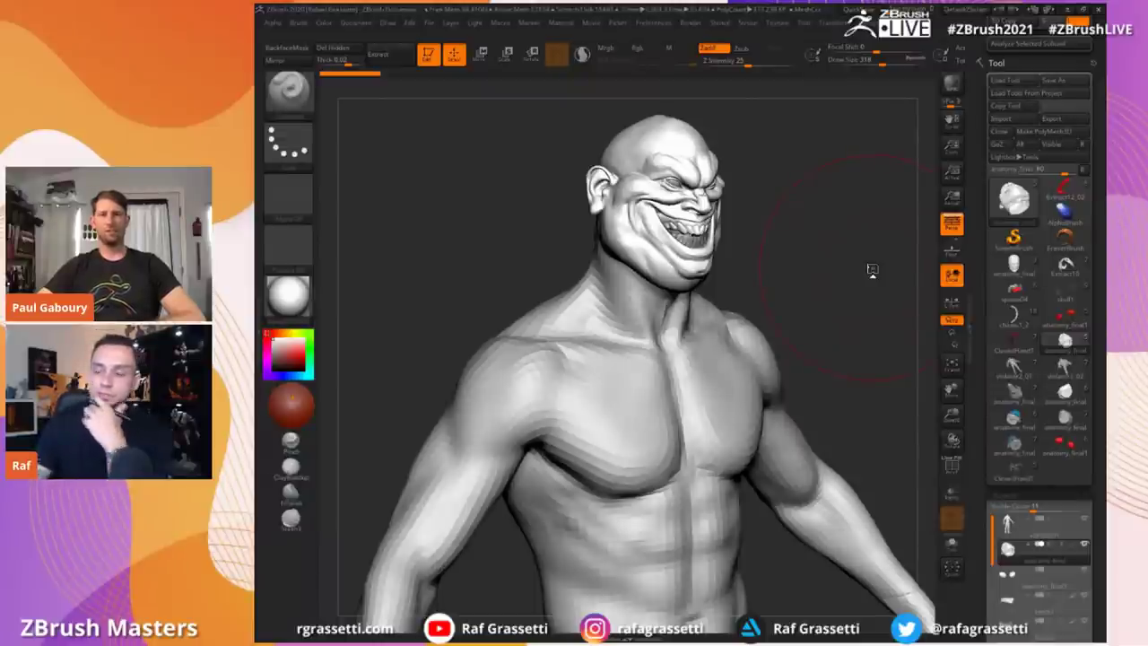
{"action": "left_click_drag", "start_coordinate": [766, 318], "coordinate": [890, 301]}
{"action": "mouse_move", "coordinate": [952, 414]}
{"action": "left_mouse_down"}
{"action": "mouse_move", "coordinate": [961, 398]}
{"action": "mouse_move", "coordinate": [957, 436]}
{"action": "left_mouse_up"}
{"action": "left_click_drag", "start_coordinate": [884, 381], "coordinate": [848, 382]}
{"action": "left_click_drag", "start_coordinate": [953, 423], "coordinate": [949, 388]}
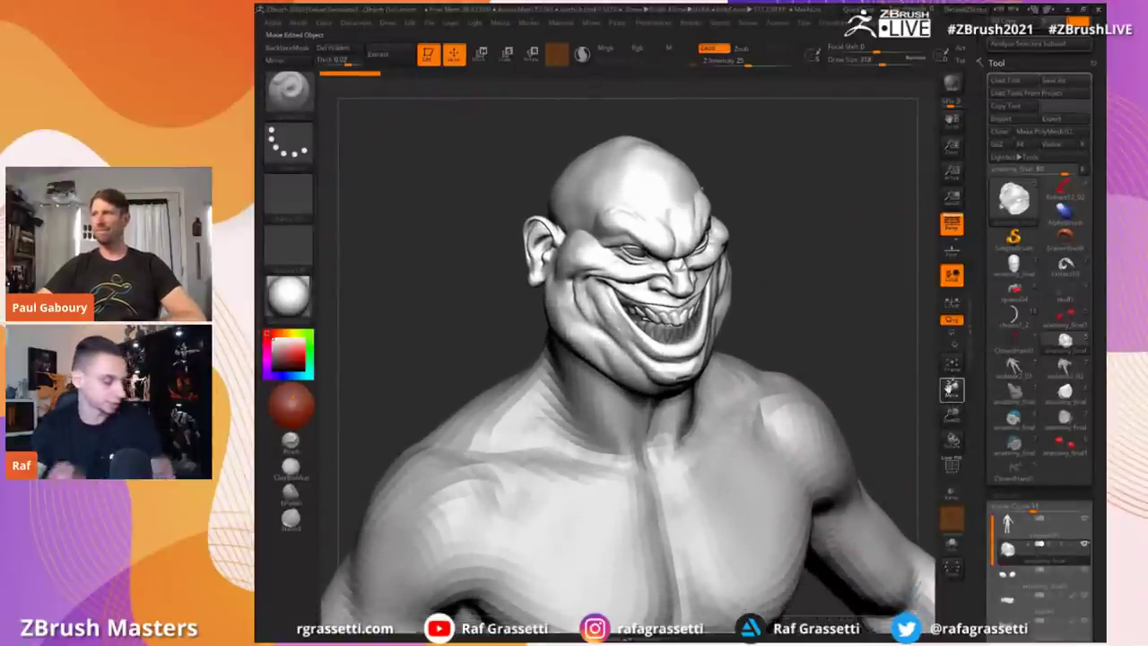
Step: Isolate the grinning clown's head to inspect its facial forms, and restore the teeth and body
{"action": "mouse_move", "coordinate": [556, 228]}
{"action": "right_mouse_down"}
{"action": "mouse_move", "coordinate": [577, 228]}
{"action": "mouse_move", "coordinate": [591, 284]}
{"action": "right_mouse_up"}
{"action": "key", "text": "s"}
{"action": "left_click_drag", "start_coordinate": [591, 299], "coordinate": [568, 300]}
{"action": "right_click_drag", "start_coordinate": [585, 293], "coordinate": [565, 286]}
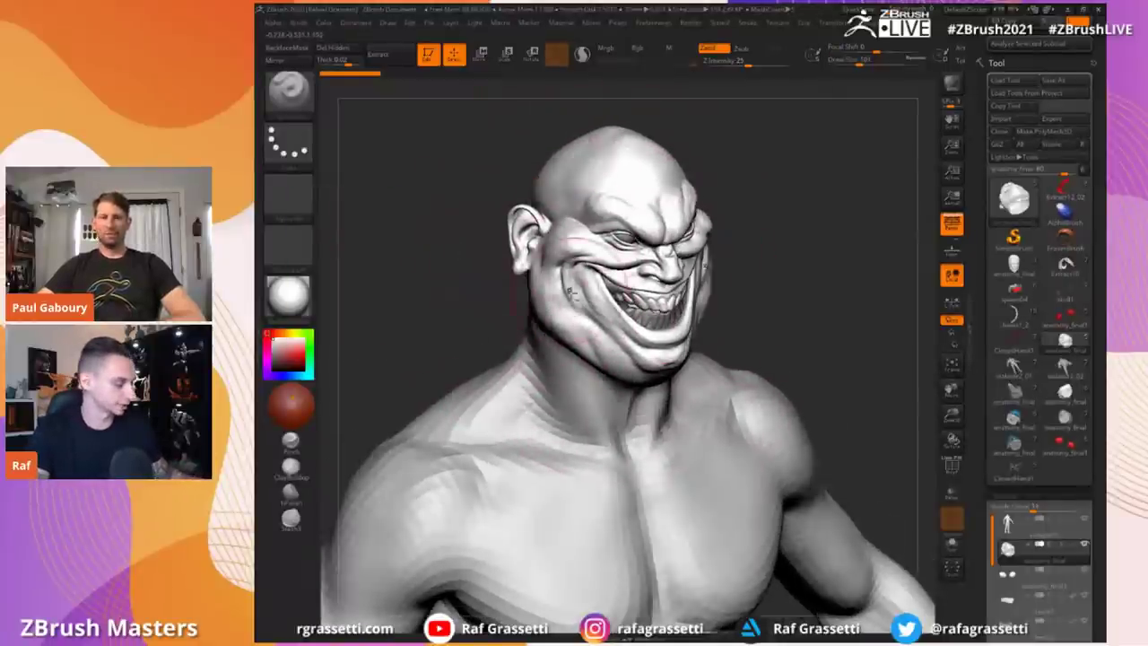
{"action": "key", "text": "shift+f"}
{"action": "mouse_move", "coordinate": [467, 245]}
{"action": "right_mouse_down", "text": "alt"}
{"action": "mouse_move", "coordinate": [468, 296]}
{"action": "mouse_move", "coordinate": [478, 255]}
{"action": "right_mouse_up", "text": "alt"}
{"action": "key", "text": "shift+f"}
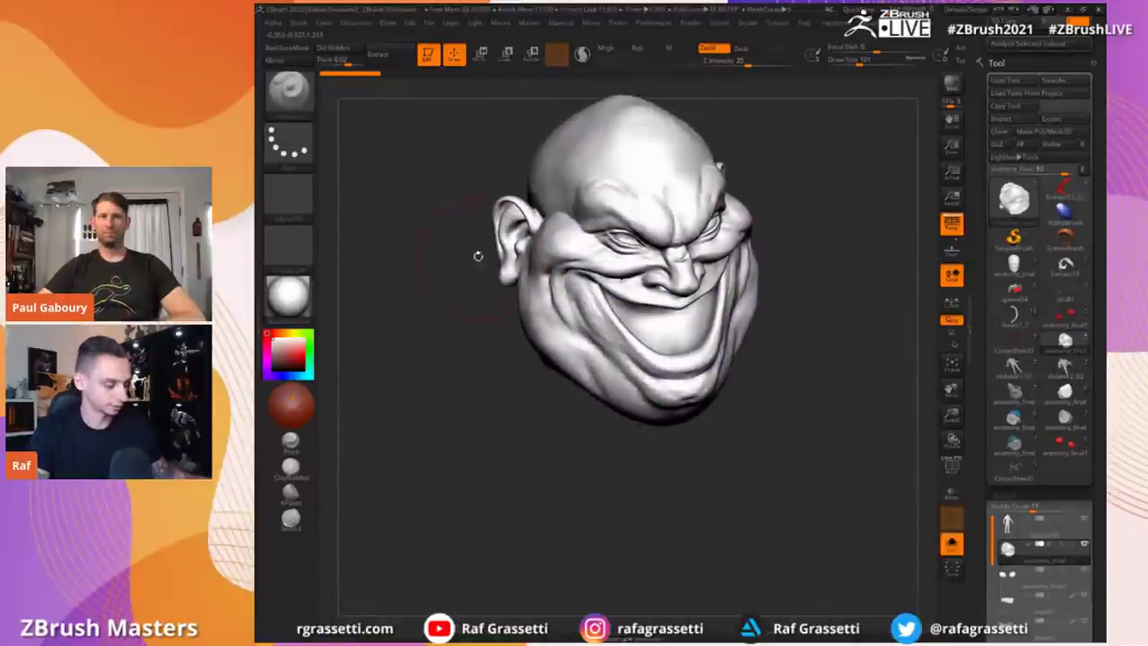
{"action": "left_click_drag", "start_coordinate": [443, 192], "coordinate": [461, 205]}
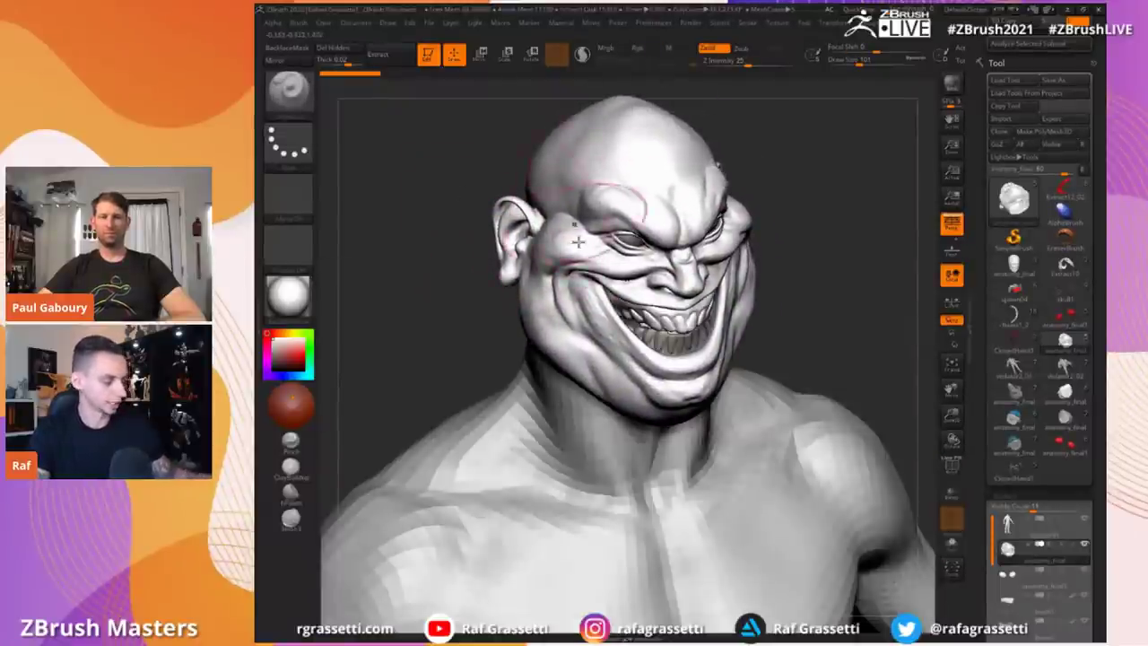
Step: Bring up the horned creature with the open jaws for a brief look, and return to the uncoloured grinning clown
{"action": "scroll", "coordinate": [983, 466], "scroll_direction": "down", "scroll_amount": 3}
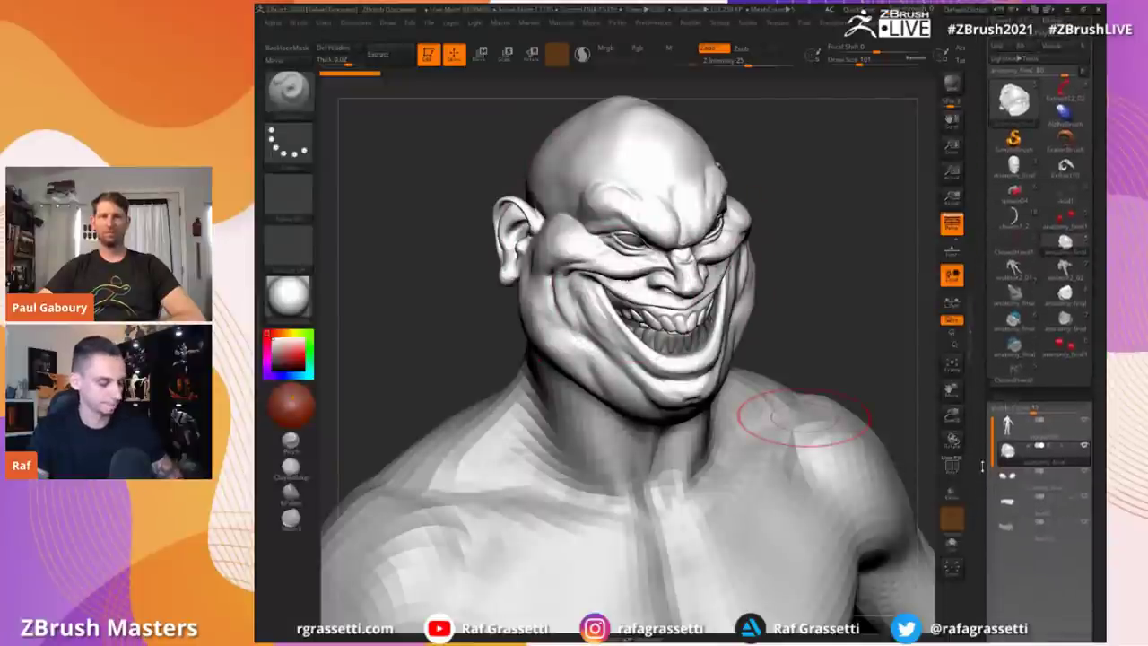
{"action": "scroll", "coordinate": [1032, 404], "scroll_direction": "up", "scroll_amount": 3}
{"action": "left_click", "coordinate": [1059, 348]}
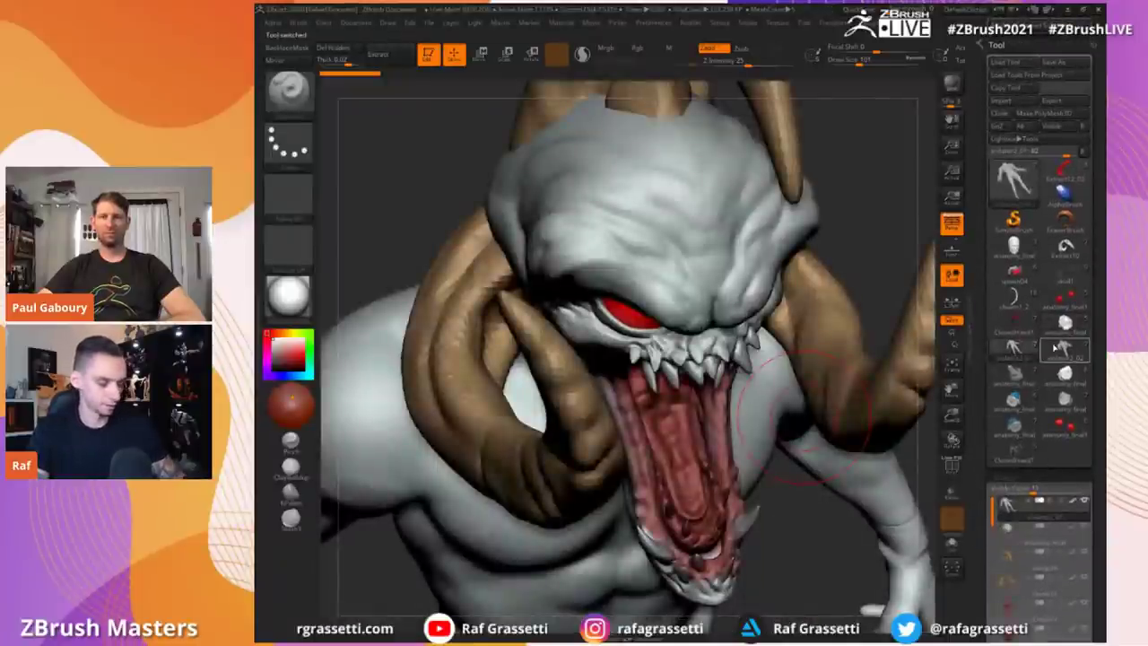
{"action": "left_click", "coordinate": [1064, 323]}
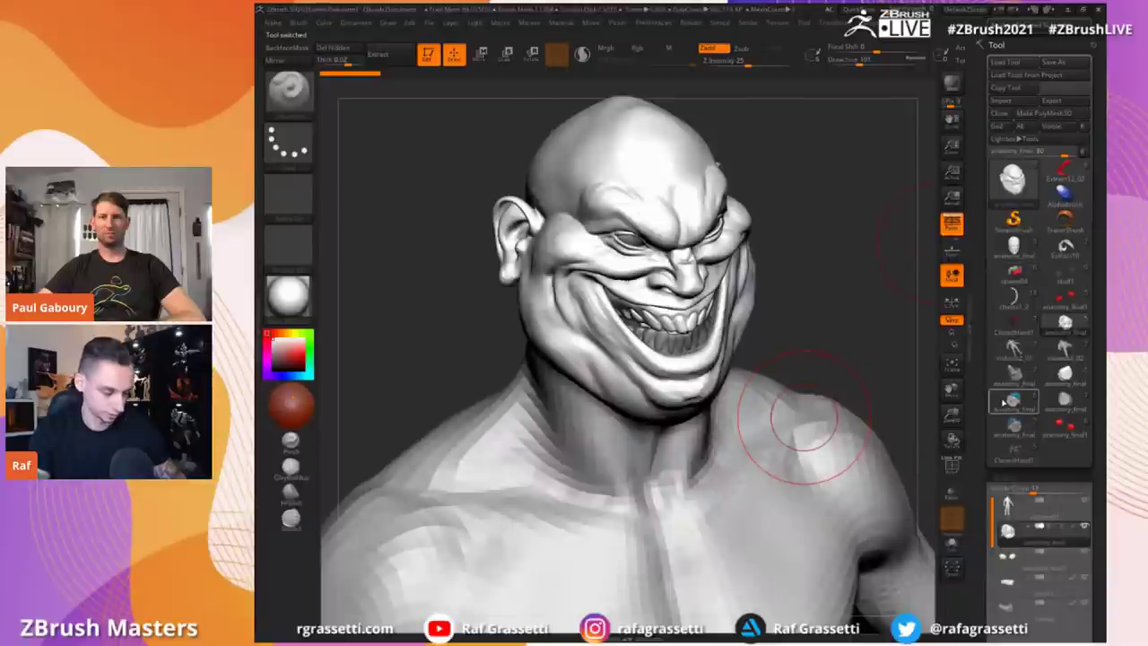
Step: Compare the horned creature, the blue-painted clown, the textured clown in the dark coat and the uncoloured clown in the coat
{"action": "left_click", "coordinate": [1012, 377]}
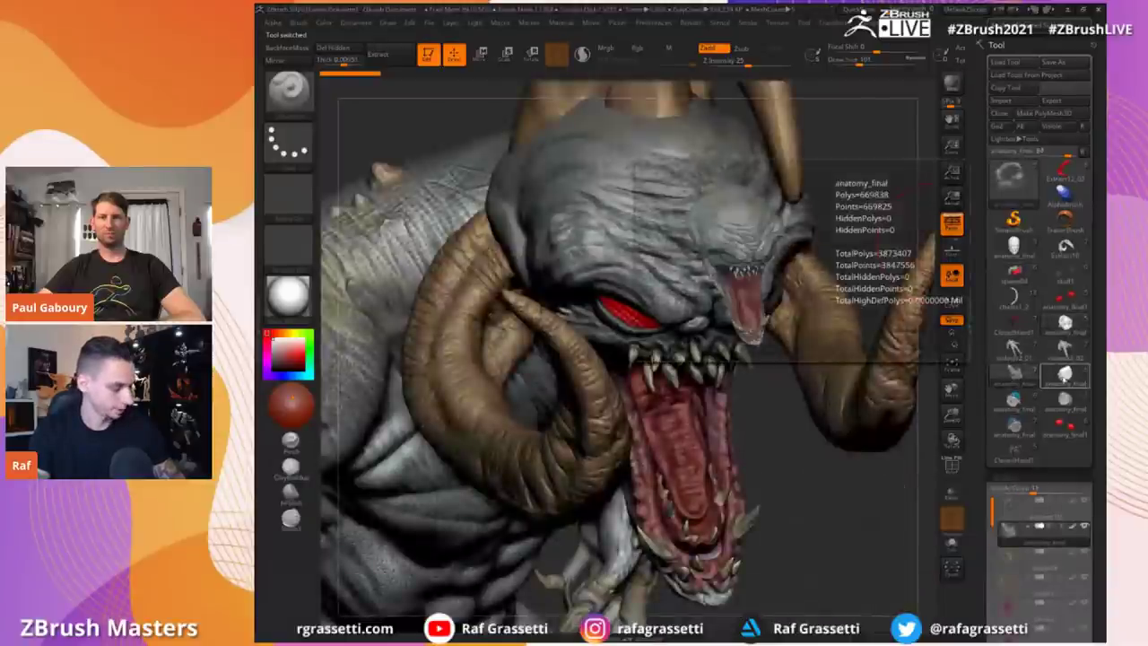
{"action": "left_click", "coordinate": [1012, 401]}
{"action": "left_click", "coordinate": [1010, 404]}
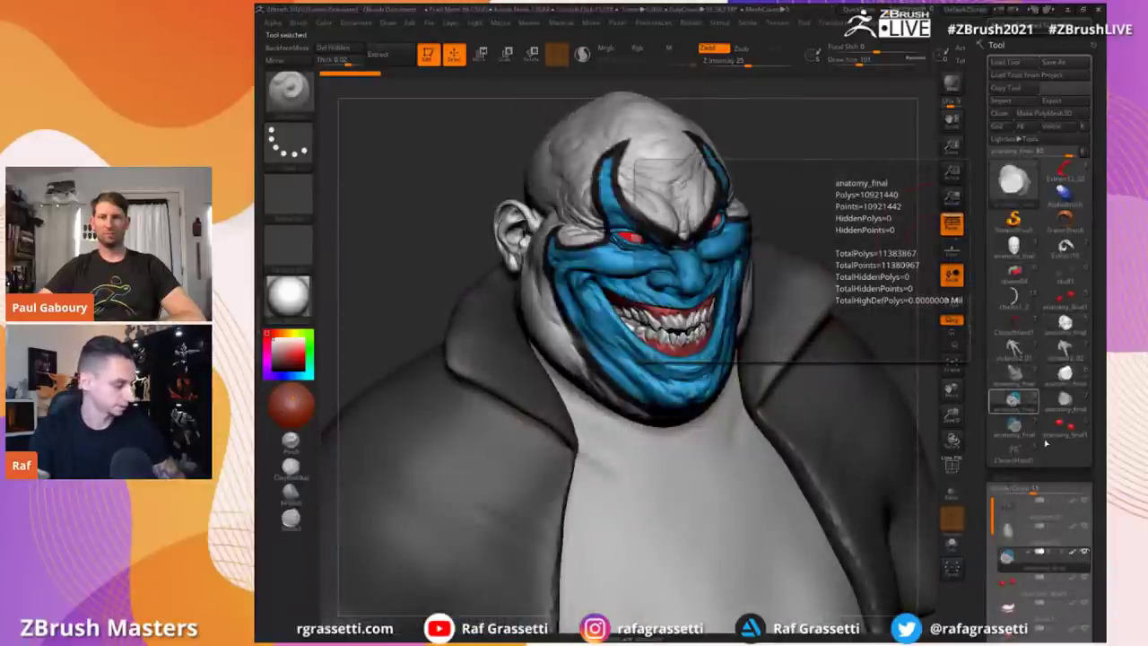
{"action": "left_click", "coordinate": [1014, 426]}
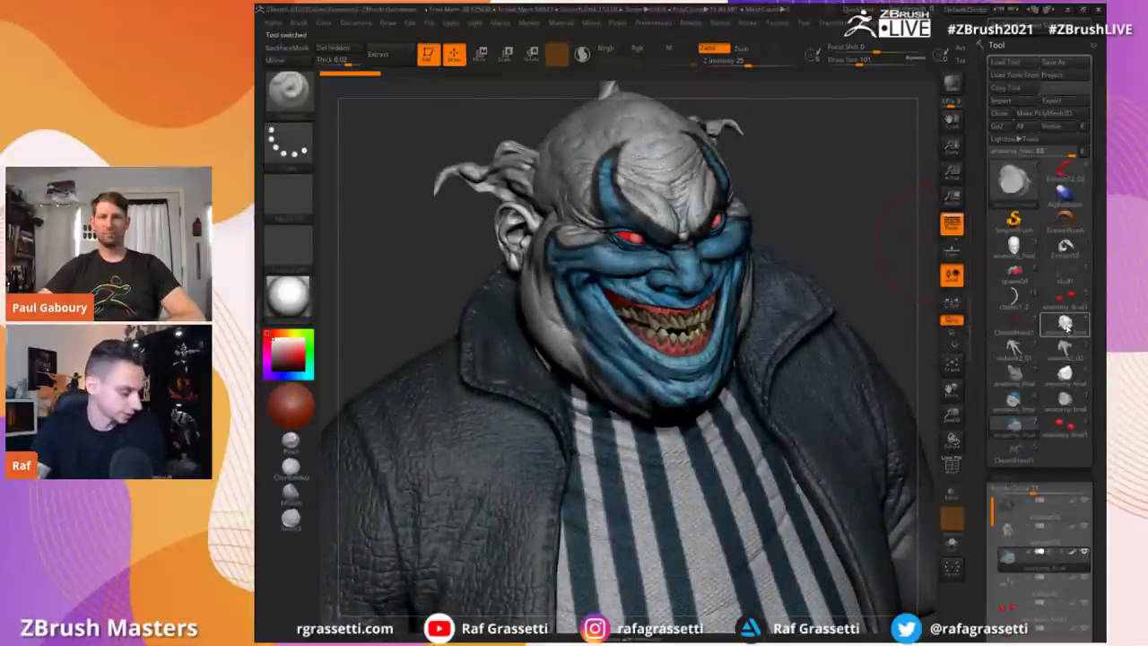
{"action": "left_click", "coordinate": [1066, 326]}
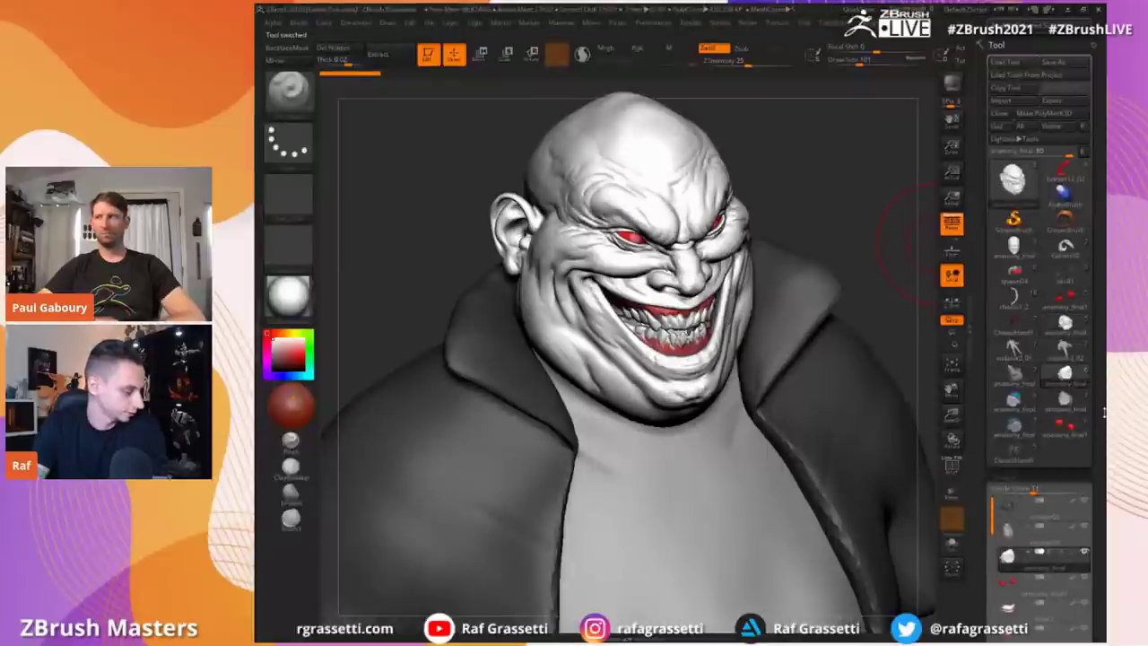
Step: Bring up the blue-painted clown, examine its face, makeup and teeth from a close frontal angle, and reduce the brush size
{"action": "mouse_move", "coordinate": [951, 412]}
{"action": "left_mouse_down"}
{"action": "mouse_move", "coordinate": [943, 456]}
{"action": "mouse_move", "coordinate": [971, 439]}
{"action": "left_mouse_up"}
{"action": "left_click", "coordinate": [1074, 324]}
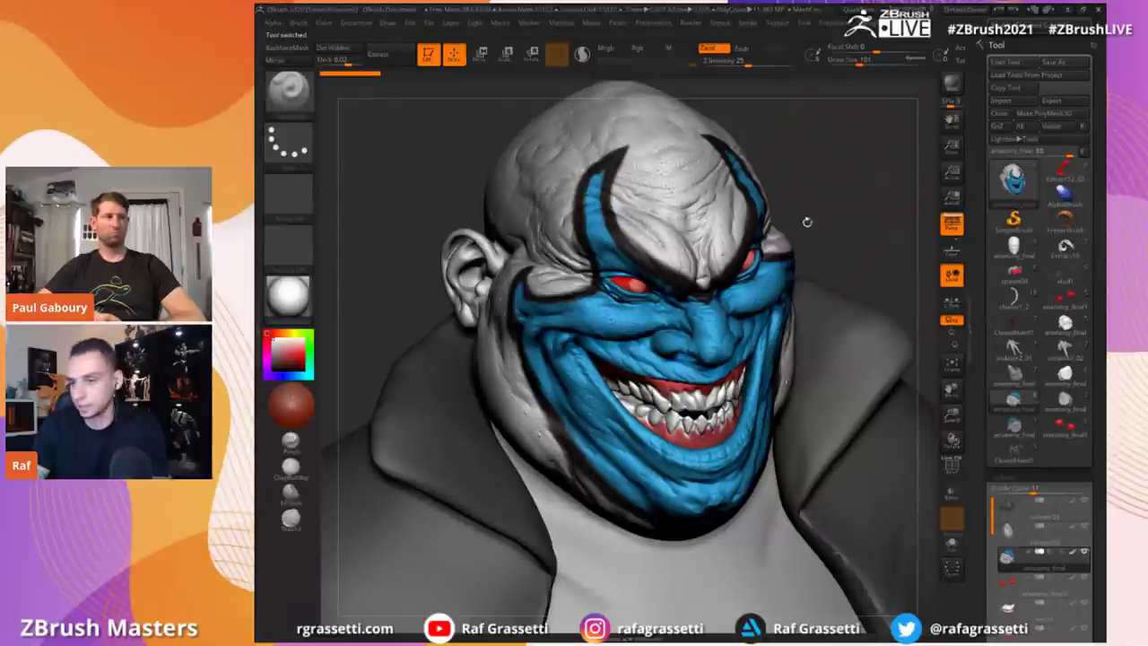
{"action": "mouse_move", "coordinate": [834, 228]}
{"action": "left_mouse_down"}
{"action": "mouse_move", "coordinate": [842, 186]}
{"action": "mouse_move", "coordinate": [830, 226]}
{"action": "left_mouse_up"}
{"action": "mouse_move", "coordinate": [820, 265]}
{"action": "left_mouse_down", "text": "alt"}
{"action": "mouse_move", "coordinate": [867, 260]}
{"action": "mouse_move", "coordinate": [892, 228]}
{"action": "left_mouse_up", "text": "alt"}
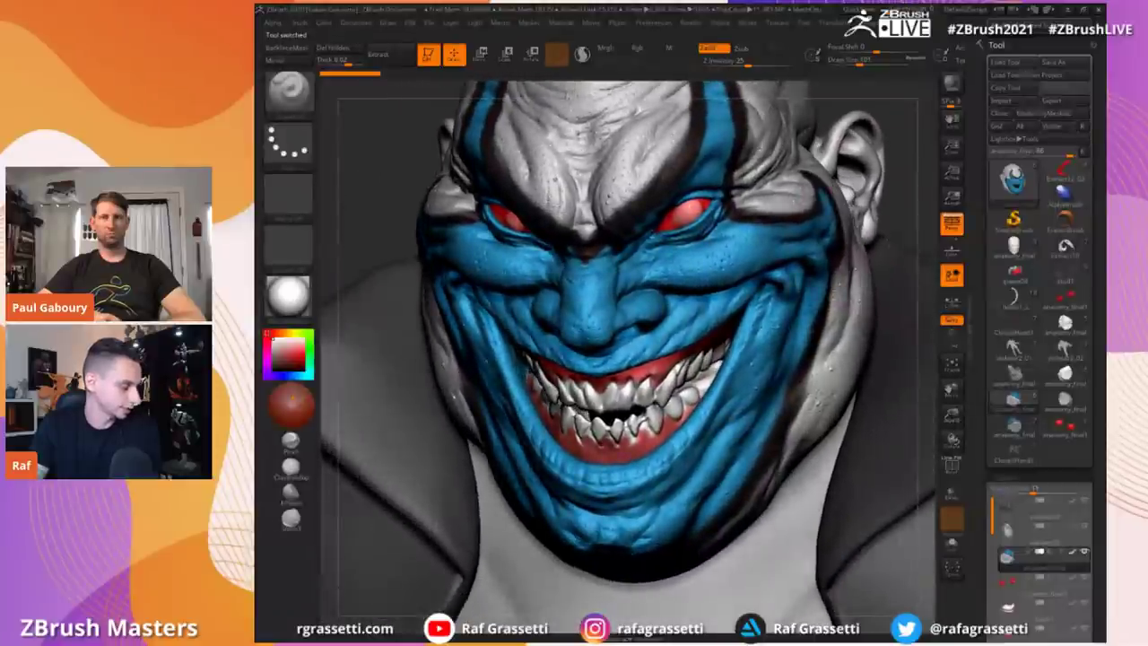
{"action": "key", "text": "s"}
{"action": "left_click_drag", "start_coordinate": [723, 273], "coordinate": [708, 272]}
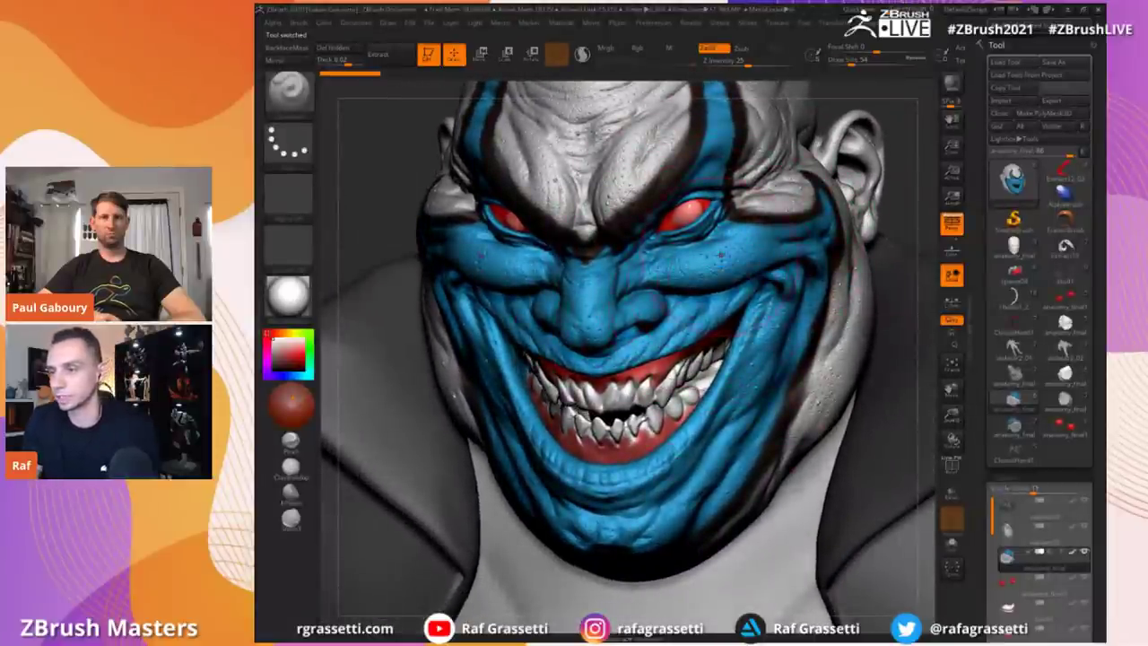
{"action": "key", "text": "s"}
{"action": "left_click", "coordinate": [767, 226]}
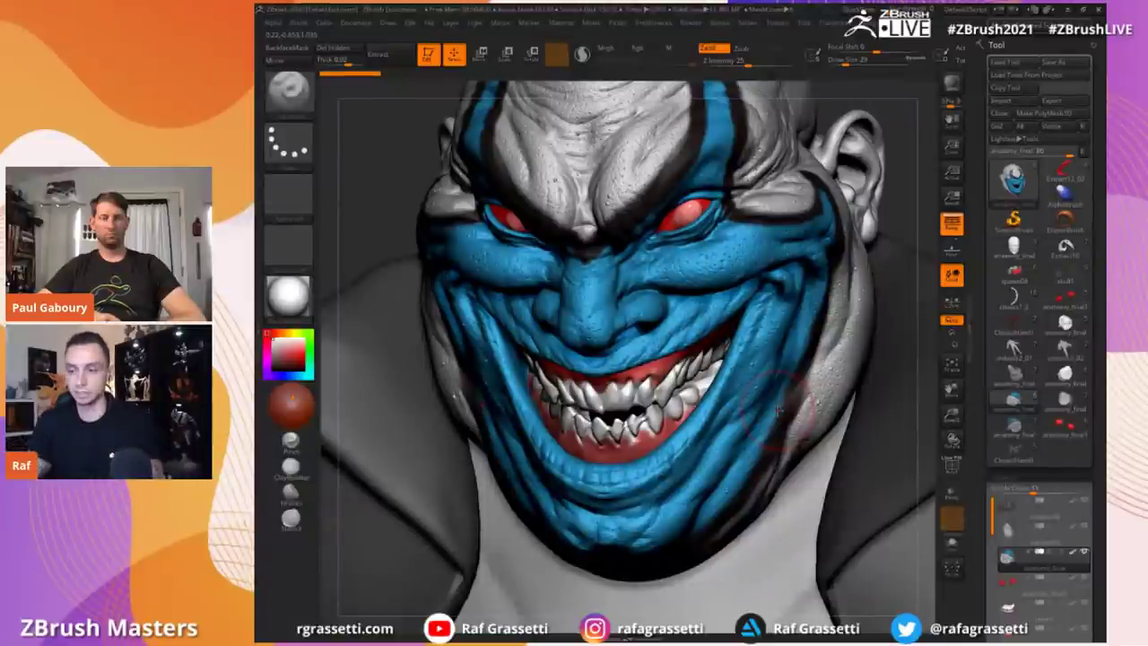
{"action": "left_click_drag", "start_coordinate": [919, 233], "coordinate": [886, 227]}
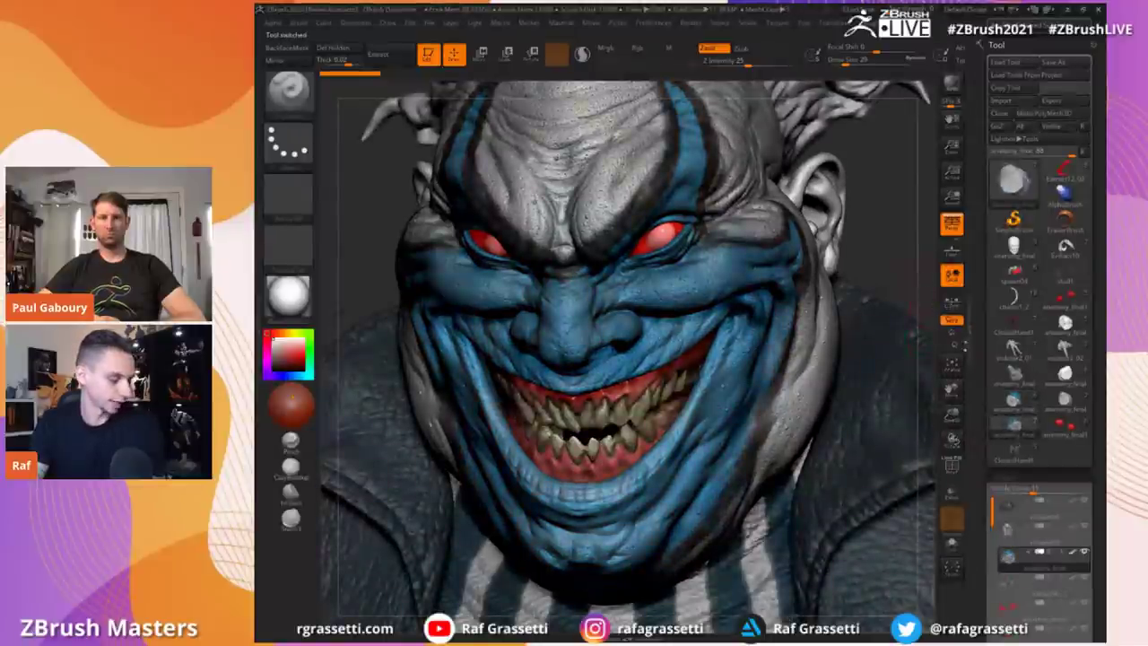
Step: Inspect the textured clown with the striped shirt as a bust, and examine the skin detail on the cheek, ear and forehead
{"action": "left_click_drag", "start_coordinate": [916, 296], "coordinate": [846, 251], "text": "alt"}
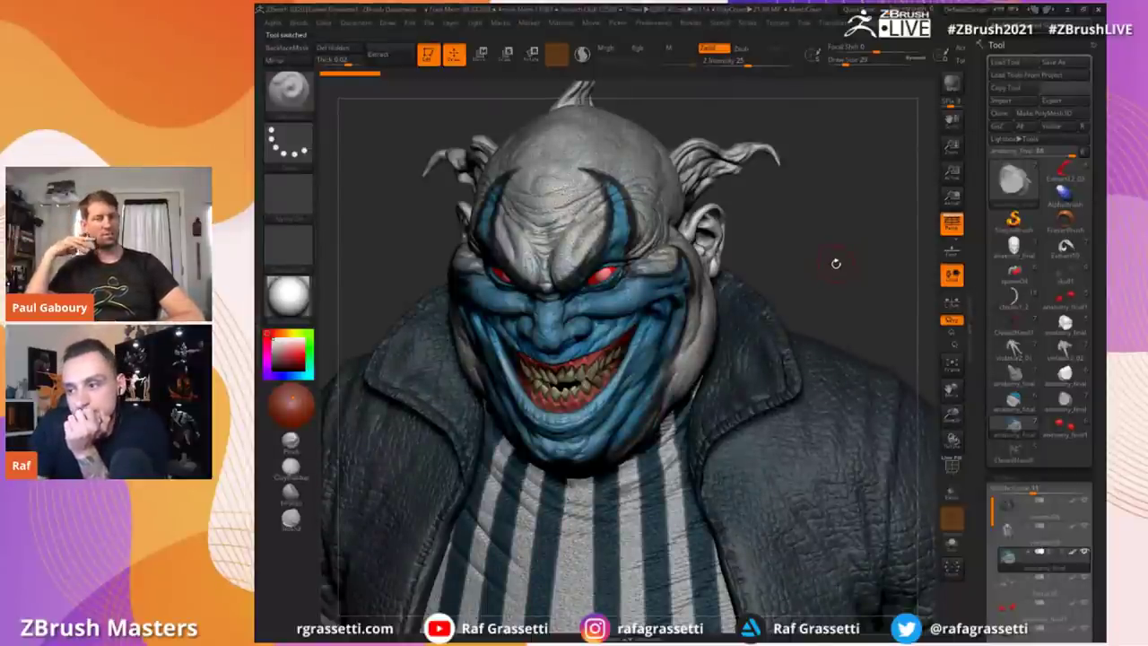
{"action": "left_click_drag", "start_coordinate": [834, 261], "coordinate": [874, 230]}
{"action": "left_click_drag", "start_coordinate": [830, 182], "coordinate": [889, 440], "text": "alt"}
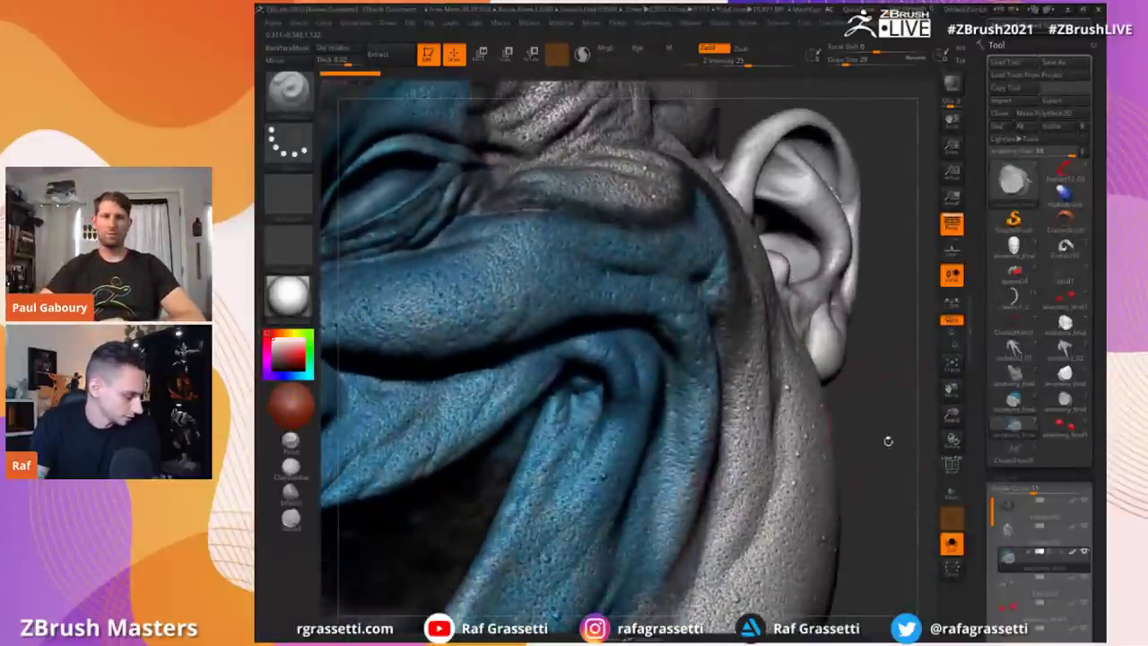
{"action": "left_click_drag", "start_coordinate": [852, 153], "coordinate": [864, 266]}
{"action": "left_click_drag", "start_coordinate": [874, 145], "coordinate": [892, 225]}
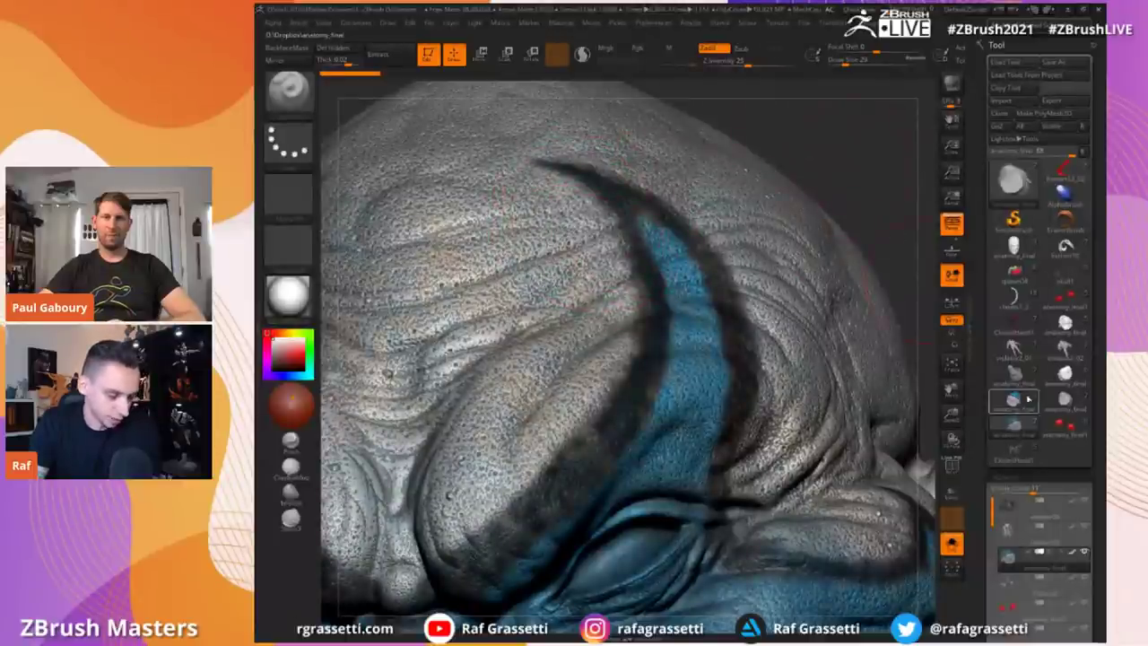
Step: Compare the forehead with the flat blue-painted version of the clown, viewing the brow and face from the front
{"action": "mouse_move", "coordinate": [1066, 381]}
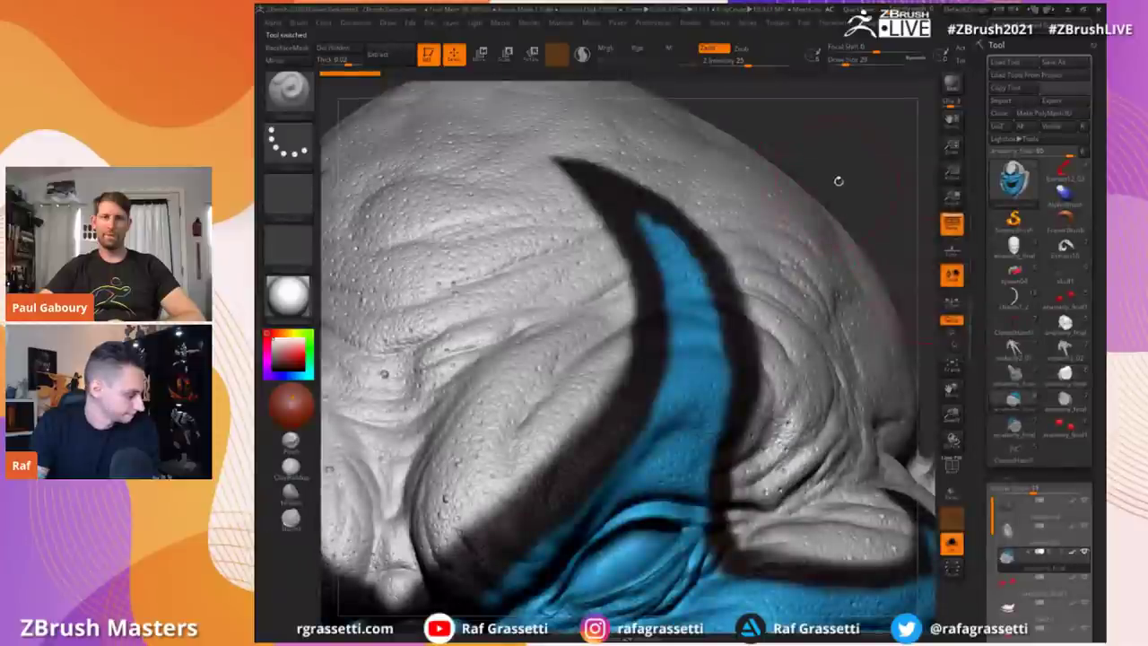
{"action": "left_click_drag", "start_coordinate": [839, 180], "coordinate": [718, 220]}
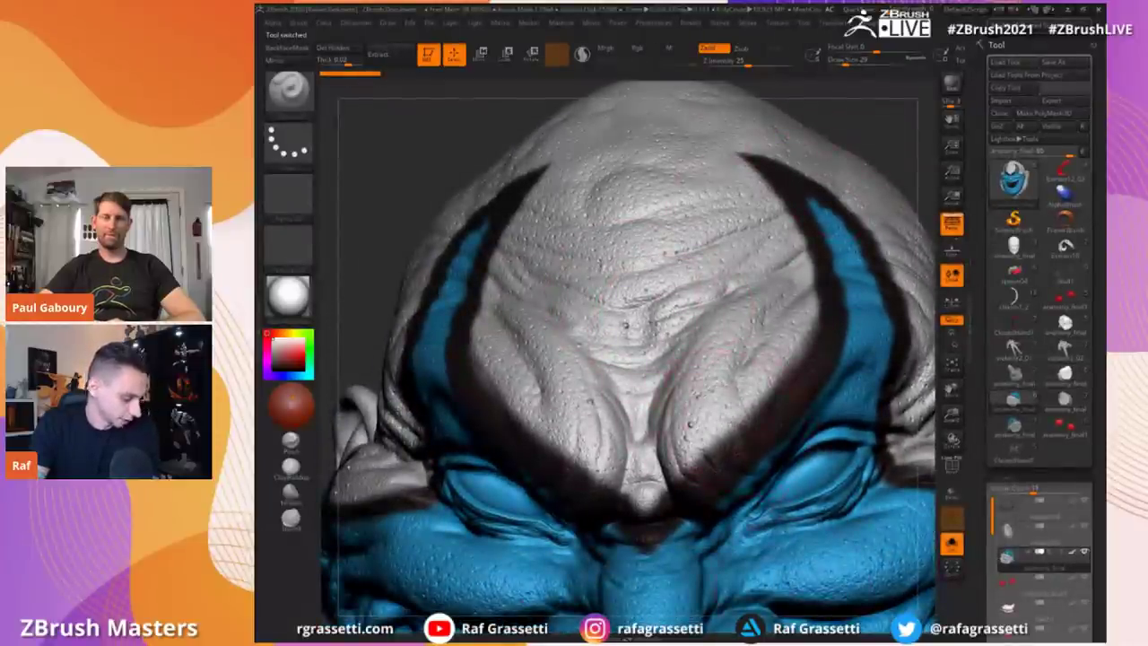
{"action": "right_click_drag", "start_coordinate": [761, 464], "coordinate": [817, 306], "text": "ctrl"}
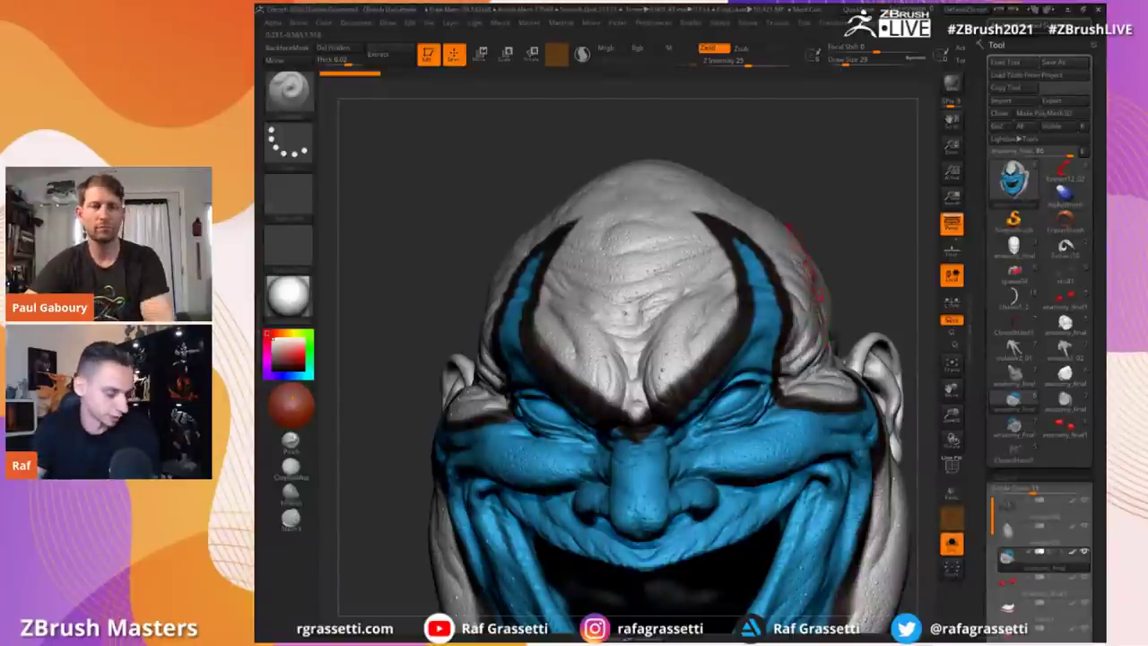
Step: Switch between the flat-painted clown, the red eyes and the textured version, and review the textured clown's full bust
{"action": "left_click", "coordinate": [1015, 428]}
{"action": "left_click", "coordinate": [1016, 432]}
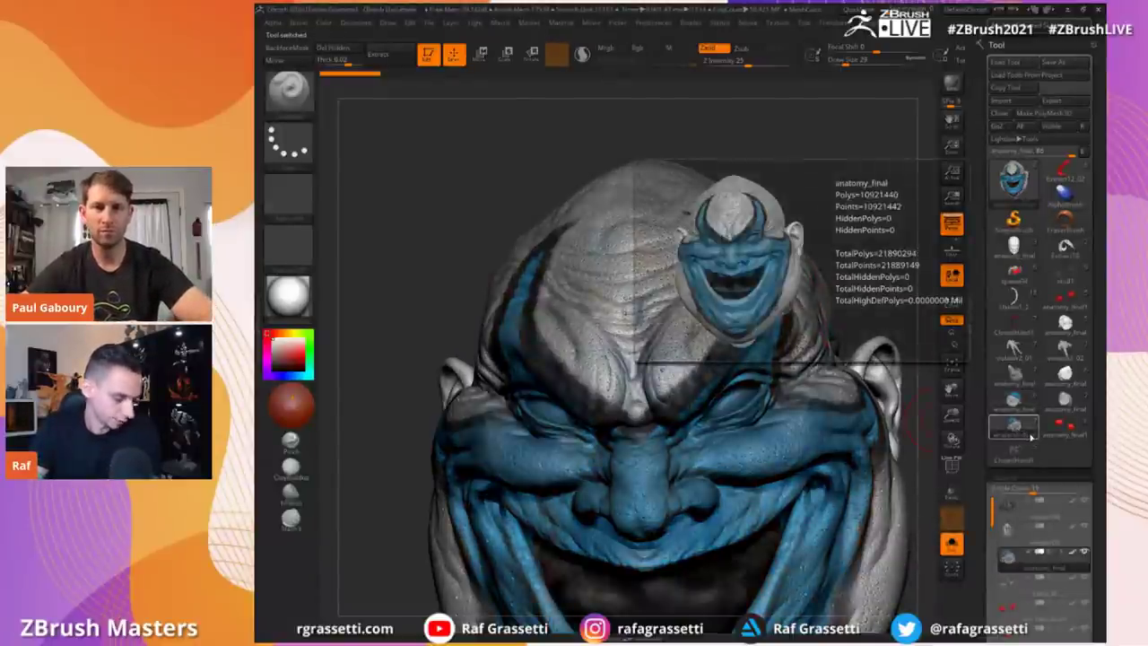
{"action": "left_click", "coordinate": [1050, 429]}
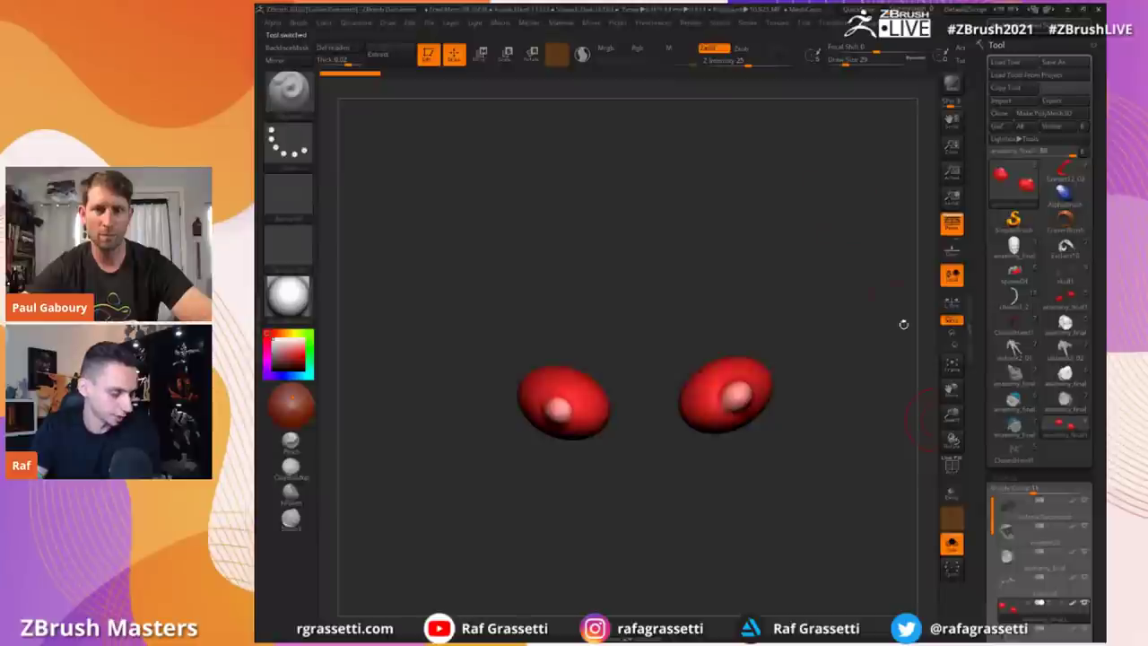
{"action": "left_click", "coordinate": [1013, 426]}
{"action": "mouse_move", "coordinate": [892, 233]}
{"action": "left_mouse_down"}
{"action": "mouse_move", "coordinate": [874, 128]}
{"action": "mouse_move", "coordinate": [802, 117]}
{"action": "mouse_move", "coordinate": [877, 215]}
{"action": "mouse_move", "coordinate": [803, 159]}
{"action": "left_mouse_up"}
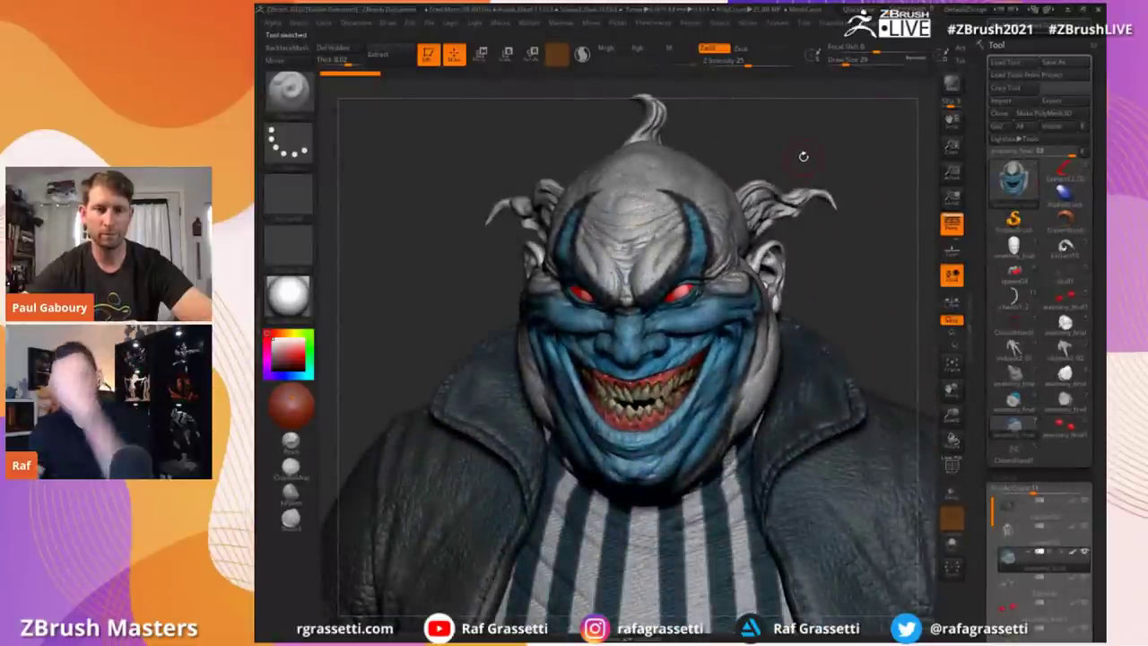
{"action": "left_click_drag", "start_coordinate": [808, 155], "coordinate": [805, 163]}
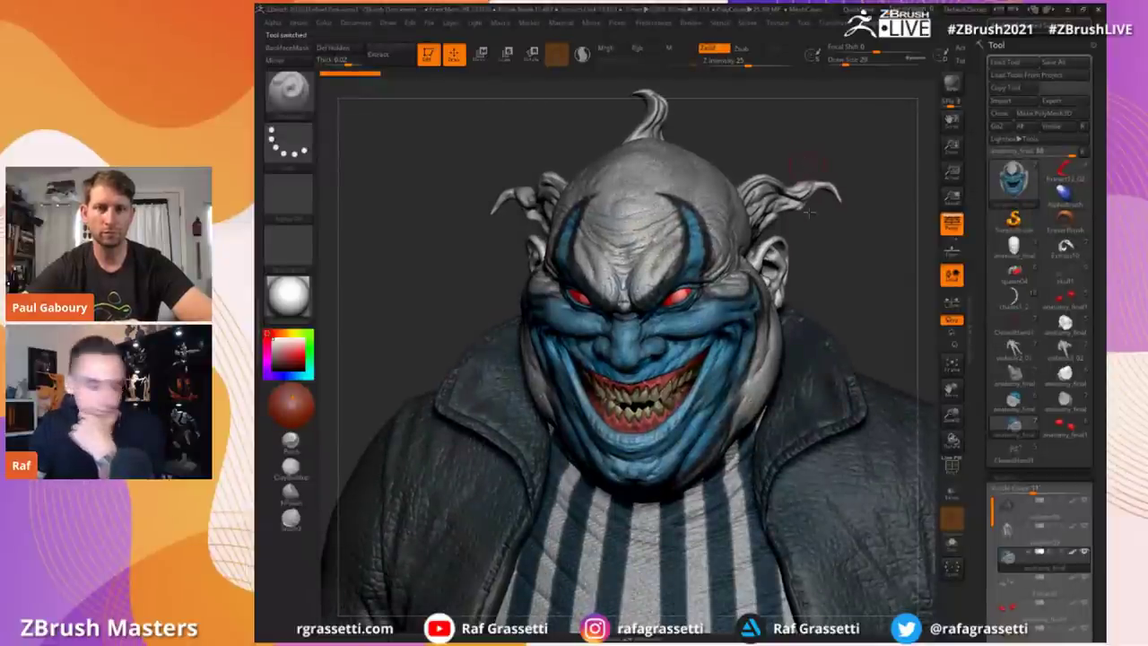
{"action": "left_click_drag", "start_coordinate": [961, 390], "coordinate": [924, 374]}
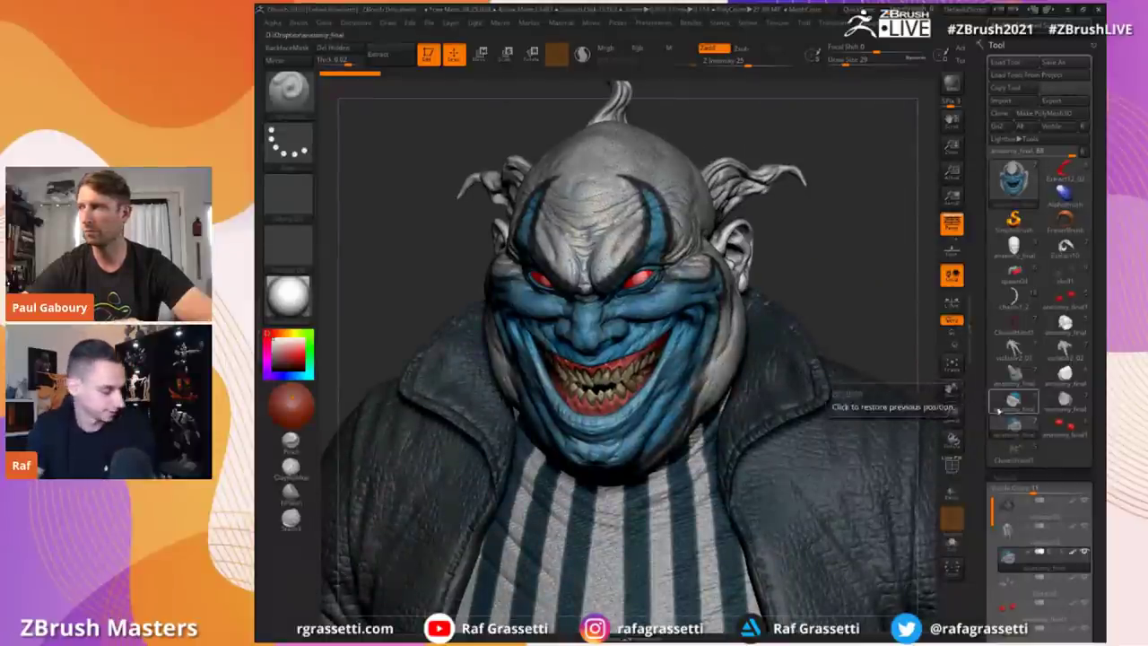
Step: Open the anatomy_final1 version of the clown and examine its face, teeth, ear, hair and leather collar up close
{"action": "left_click", "coordinate": [1057, 431]}
{"action": "mouse_move", "coordinate": [880, 280]}
{"action": "left_mouse_down", "text": "alt"}
{"action": "mouse_move", "coordinate": [877, 137]}
{"action": "mouse_move", "coordinate": [869, 292]}
{"action": "left_mouse_up", "text": "alt"}
{"action": "left_click_drag", "start_coordinate": [868, 192], "coordinate": [871, 221], "text": "alt"}
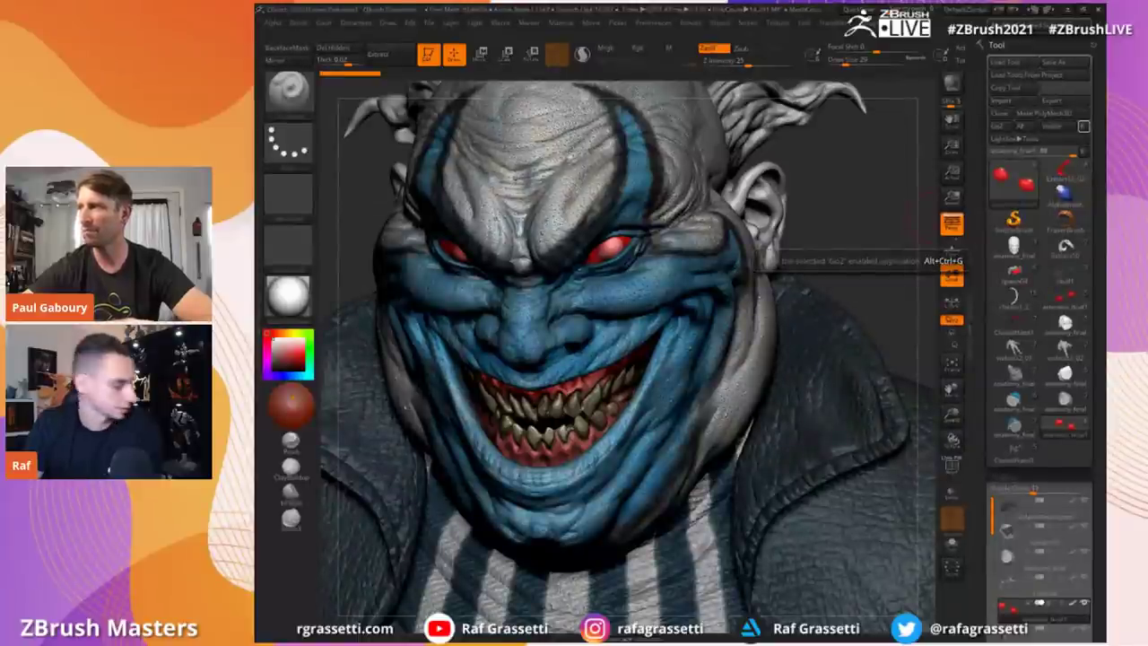
{"action": "right_click_drag", "start_coordinate": [761, 174], "coordinate": [872, 208]}
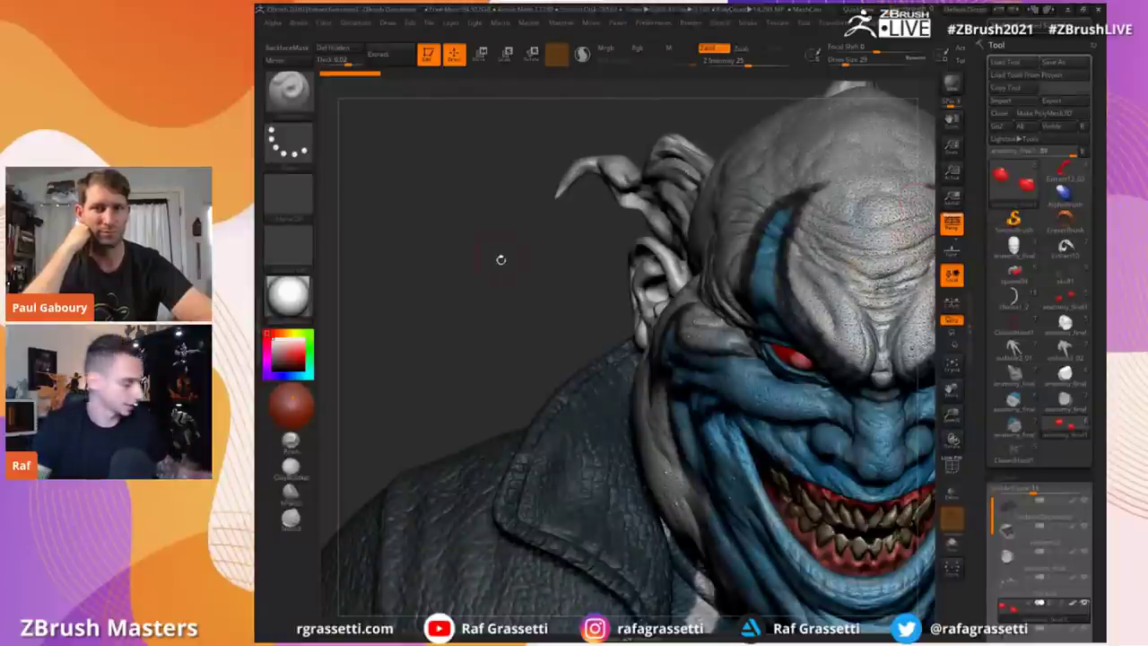
{"action": "left_click_drag", "start_coordinate": [502, 261], "coordinate": [996, 278]}
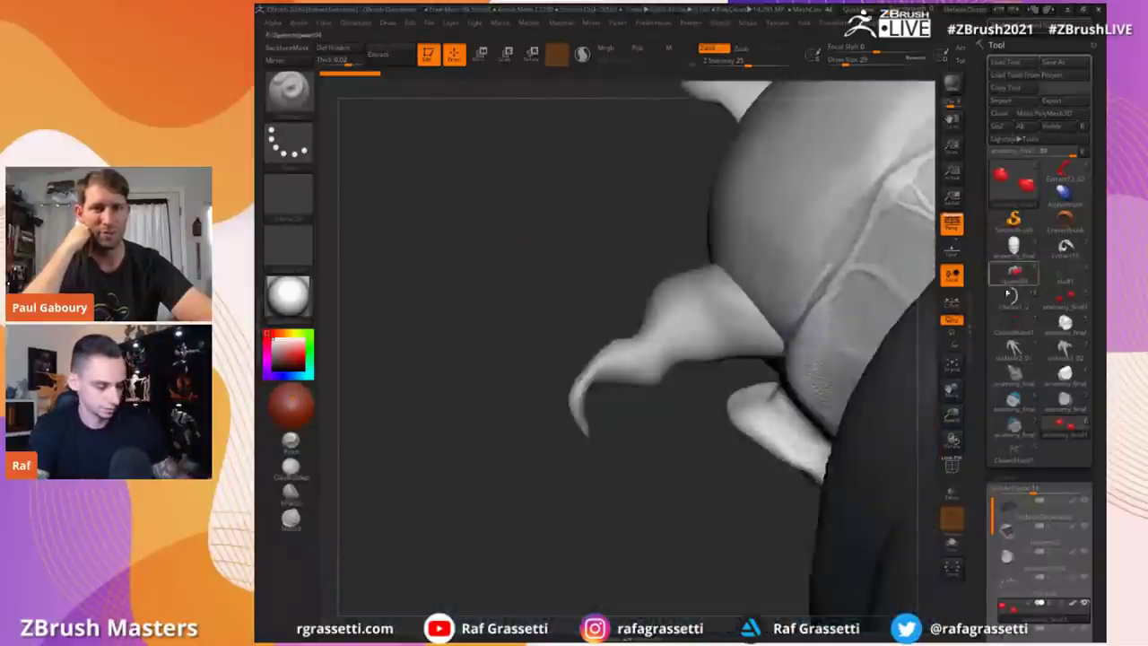
Step: Replace the clown in the viewport with a Cube3D primitive, frame it and convert it to a PolyMesh3D
{"action": "left_click", "coordinate": [1014, 184]}
{"action": "left_click", "coordinate": [538, 245]}
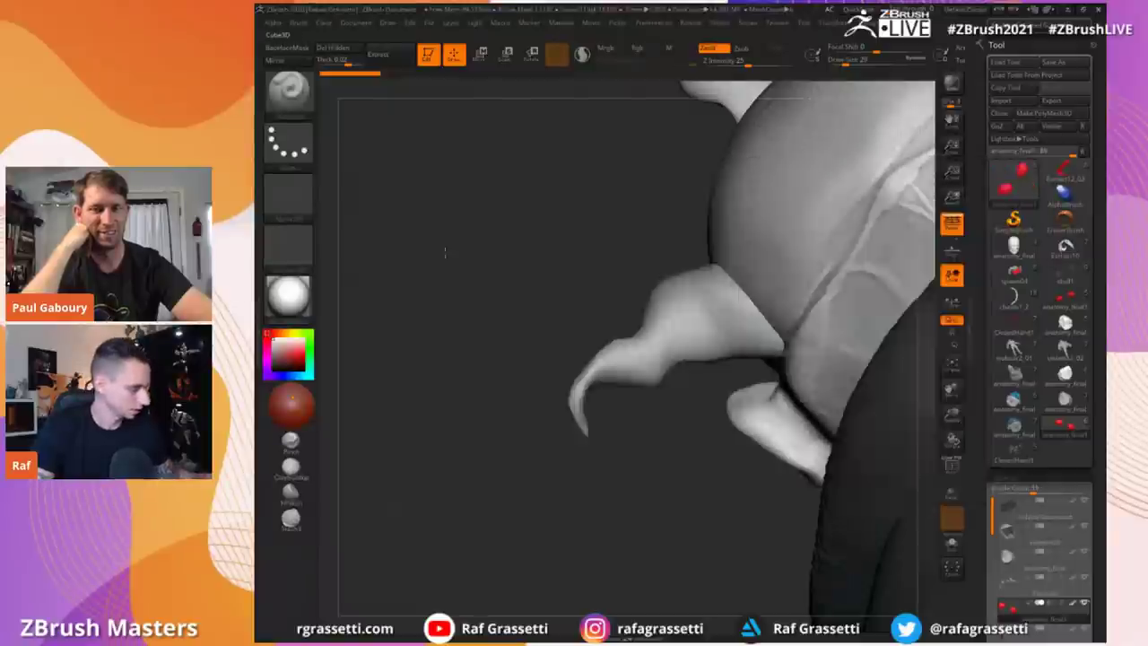
{"action": "left_click", "coordinate": [1024, 97]}
{"action": "key", "text": "ctrl+n"}
{"action": "key", "text": "f"}
{"action": "left_click_drag", "start_coordinate": [431, 224], "coordinate": [354, 296]}
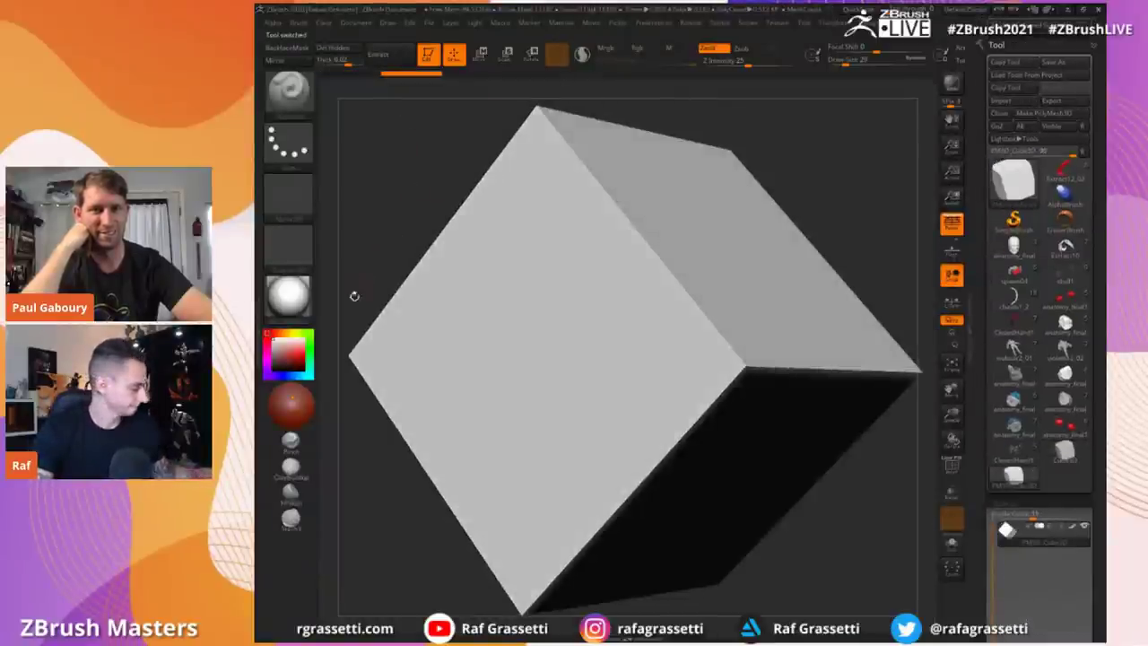
{"action": "left_click_drag", "start_coordinate": [391, 187], "coordinate": [519, 209], "text": "alt"}
{"action": "left_click", "coordinate": [1045, 113]}
Step: Subdivide the cube repeatedly with smoothing on, producing a dense mesh with rounded edges
{"action": "left_click_drag", "start_coordinate": [977, 410], "coordinate": [987, 271]}
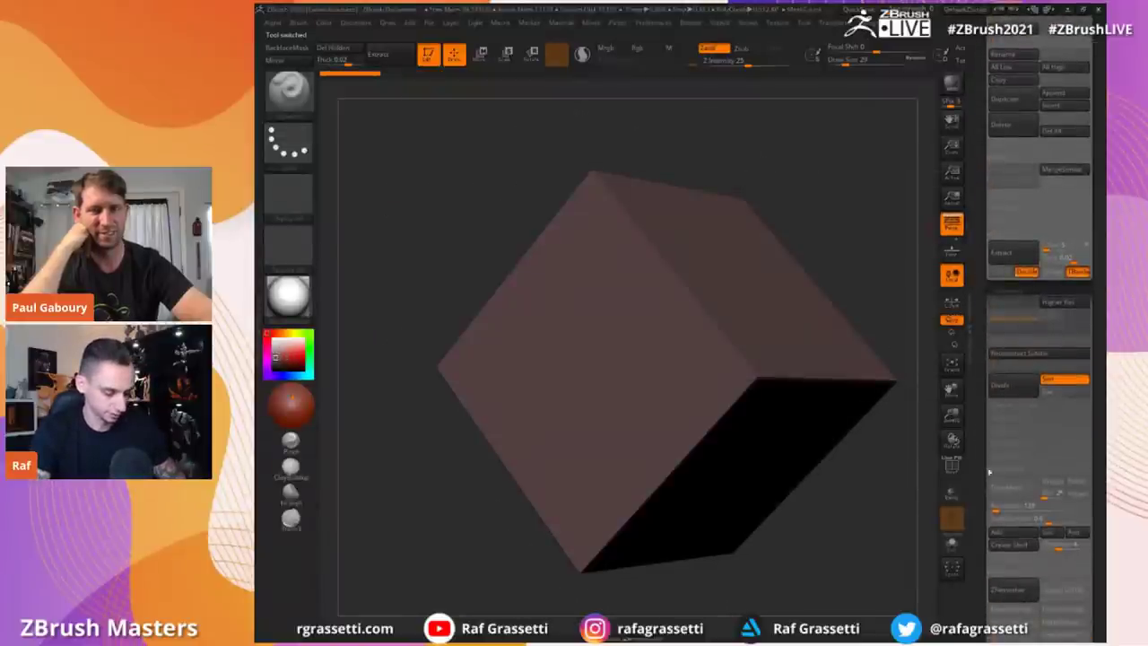
{"action": "left_click", "coordinate": [1002, 389]}
{"action": "left_click", "coordinate": [1003, 389]}
{"action": "left_click_drag", "start_coordinate": [602, 152], "coordinate": [439, 194]}
{"action": "key", "text": "shift+f"}
{"action": "key", "text": "shift+f"}
{"action": "left_click", "coordinate": [1001, 385]}
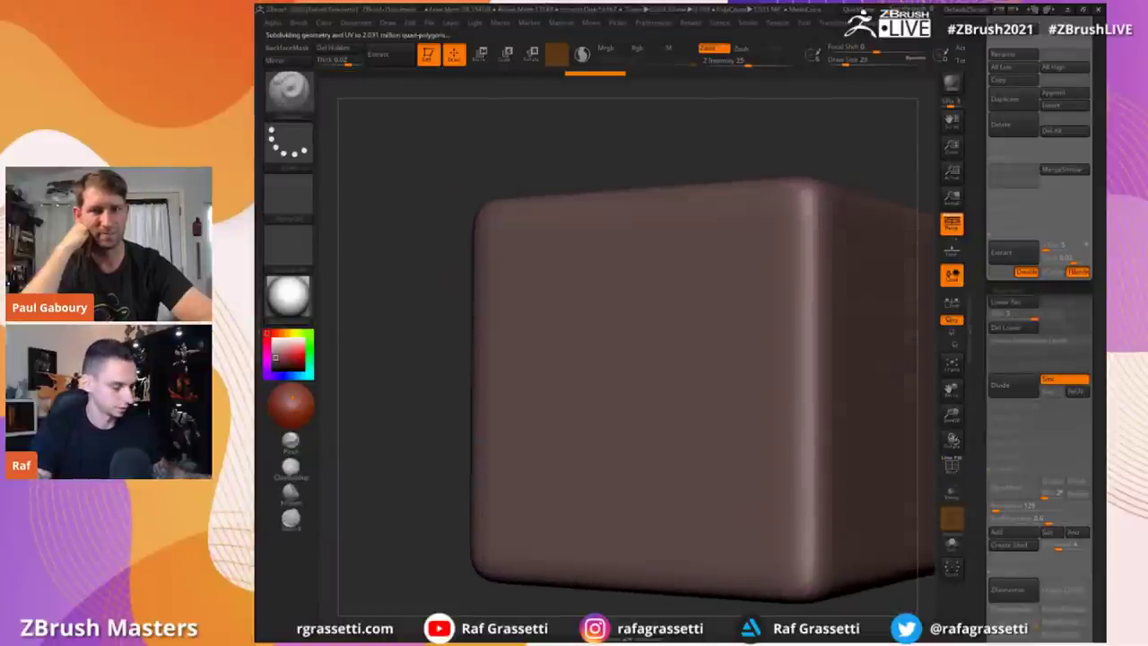
Step: Sculpt a curved diagonal test stroke across the cube's front face, and give the brush the DragRect stroke and a wrinkled skin alpha
{"action": "mouse_move", "coordinate": [567, 262]}
{"action": "left_mouse_down"}
{"action": "mouse_move", "coordinate": [819, 513]}
{"action": "mouse_move", "coordinate": [577, 249]}
{"action": "mouse_move", "coordinate": [805, 504]}
{"action": "mouse_move", "coordinate": [804, 520]}
{"action": "left_mouse_up"}
{"action": "key", "text": "space"}
{"action": "left_click", "coordinate": [416, 254]}
{"action": "left_click_drag", "start_coordinate": [423, 179], "coordinate": [362, 176]}
{"action": "left_click", "coordinate": [289, 154]}
{"action": "left_click", "coordinate": [380, 159]}
{"action": "left_click", "coordinate": [288, 196]}
{"action": "left_click", "coordinate": [354, 299]}
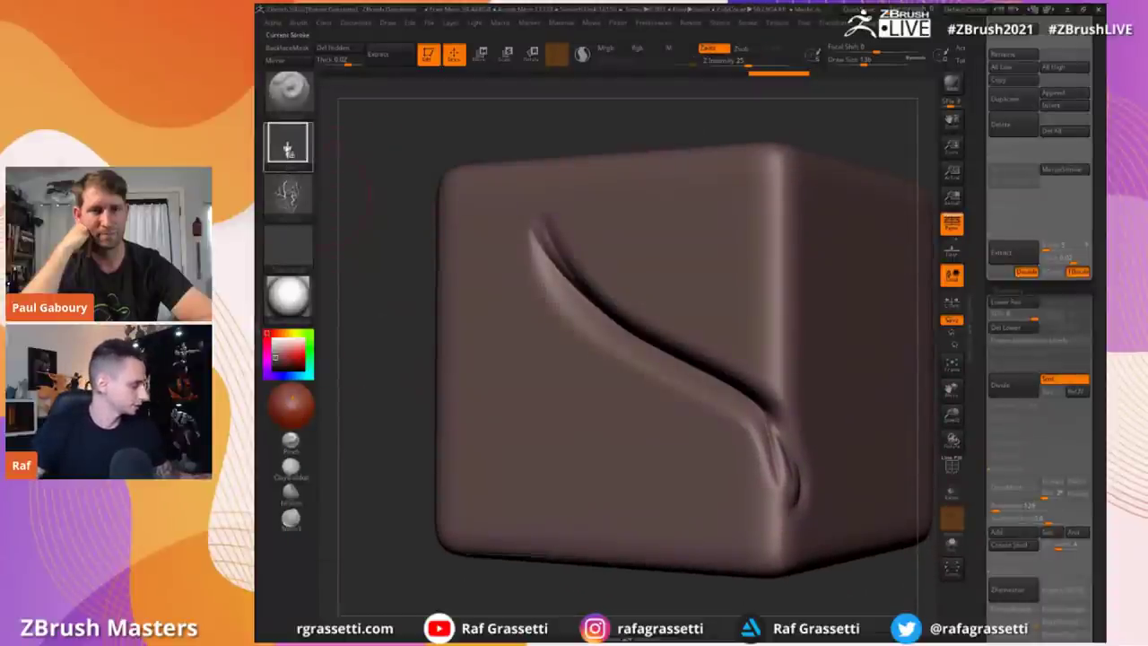
Step: Import the Pores2 alpha for the brush and change the colour to a light grey
{"action": "key", "text": "space"}
{"action": "left_click", "coordinate": [339, 274]}
{"action": "left_click", "coordinate": [288, 193]}
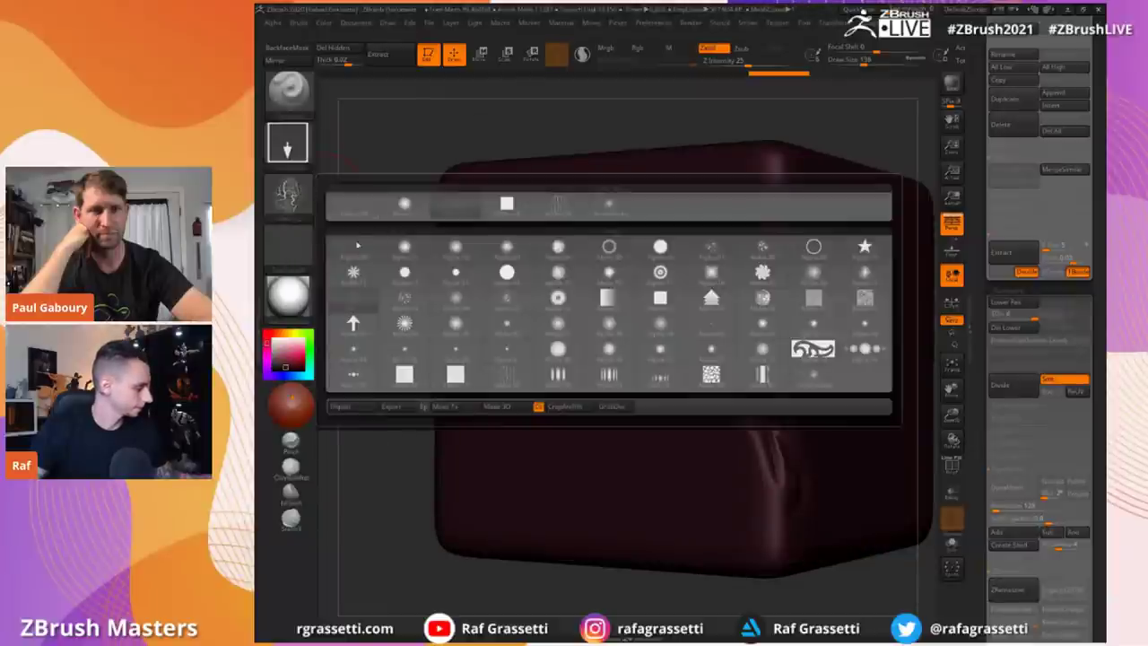
{"action": "left_click", "coordinate": [367, 407]}
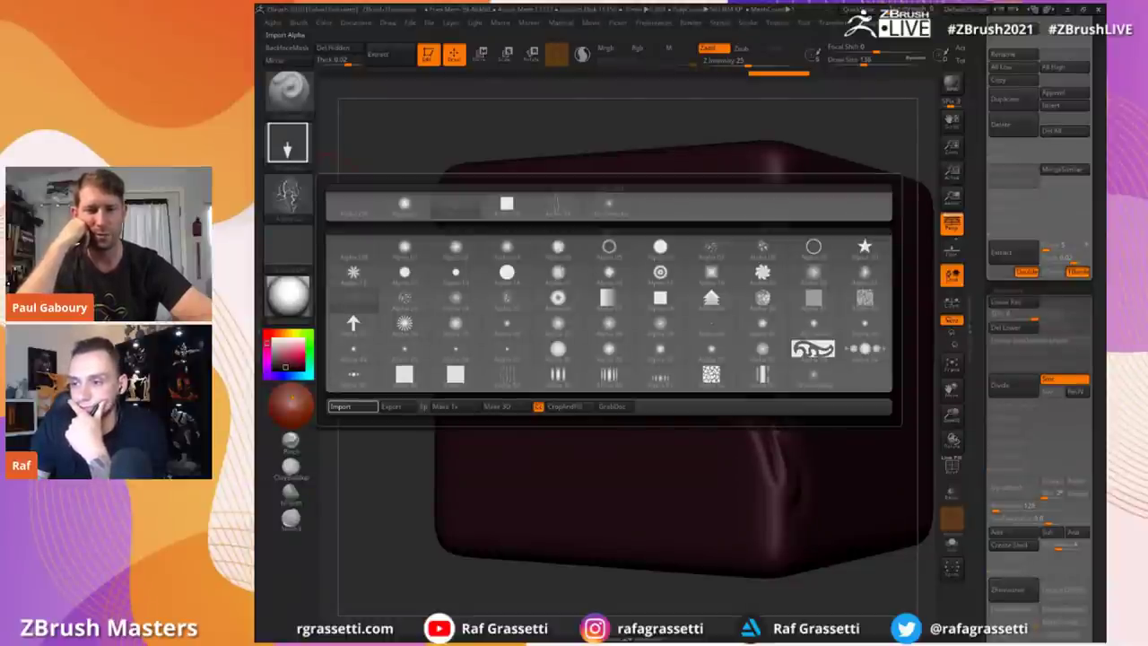
{"action": "mouse_move", "coordinate": [387, 257]}
{"action": "left_mouse_down"}
{"action": "mouse_move", "coordinate": [425, 143]}
{"action": "mouse_move", "coordinate": [375, 248]}
{"action": "left_mouse_up"}
{"action": "left_click", "coordinate": [274, 343]}
Step: Import the pores05_tileable image and use it as the current brush alpha
{"action": "mouse_move", "coordinate": [292, 195]}
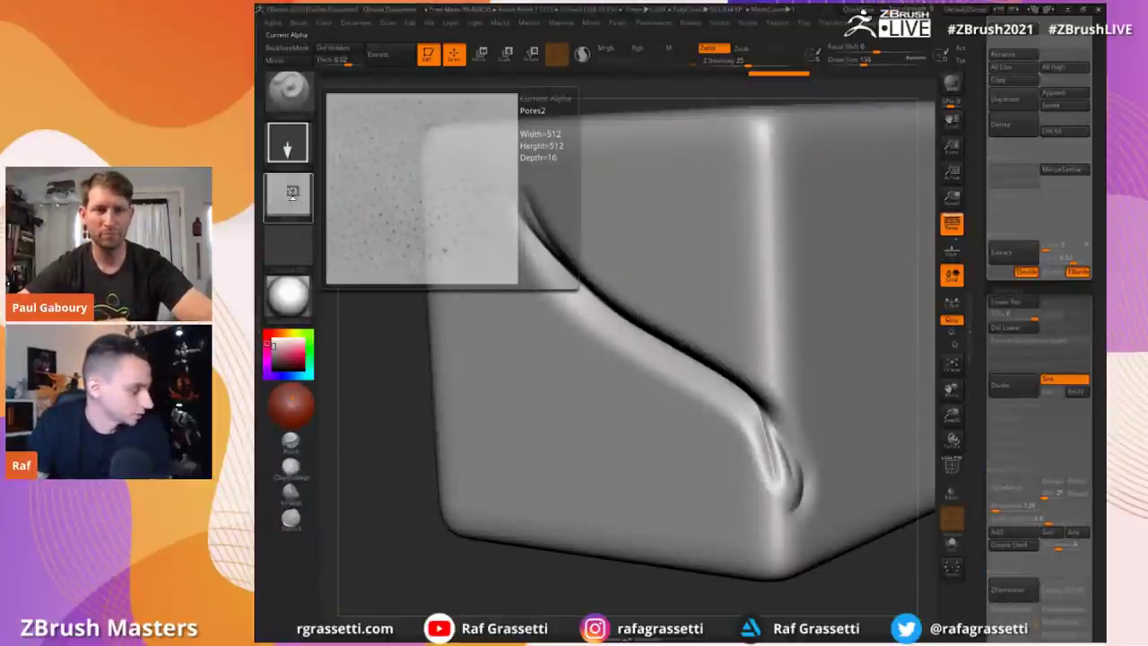
{"action": "left_click", "coordinate": [292, 195]}
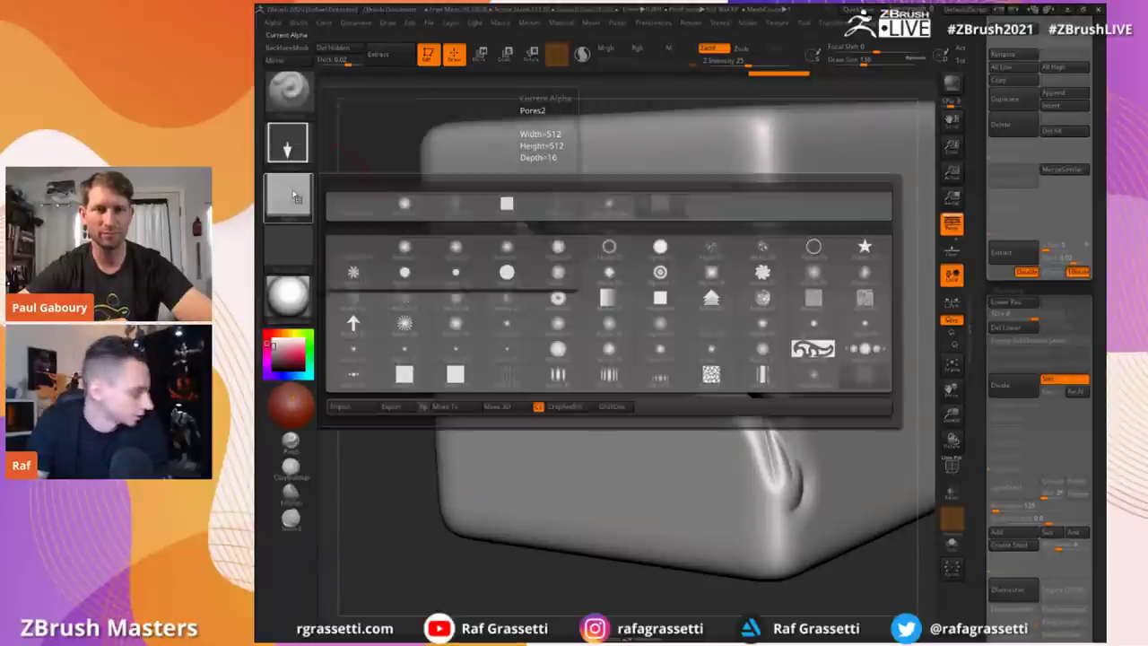
{"action": "left_click", "coordinate": [354, 405]}
{"action": "left_click", "coordinate": [303, 184]}
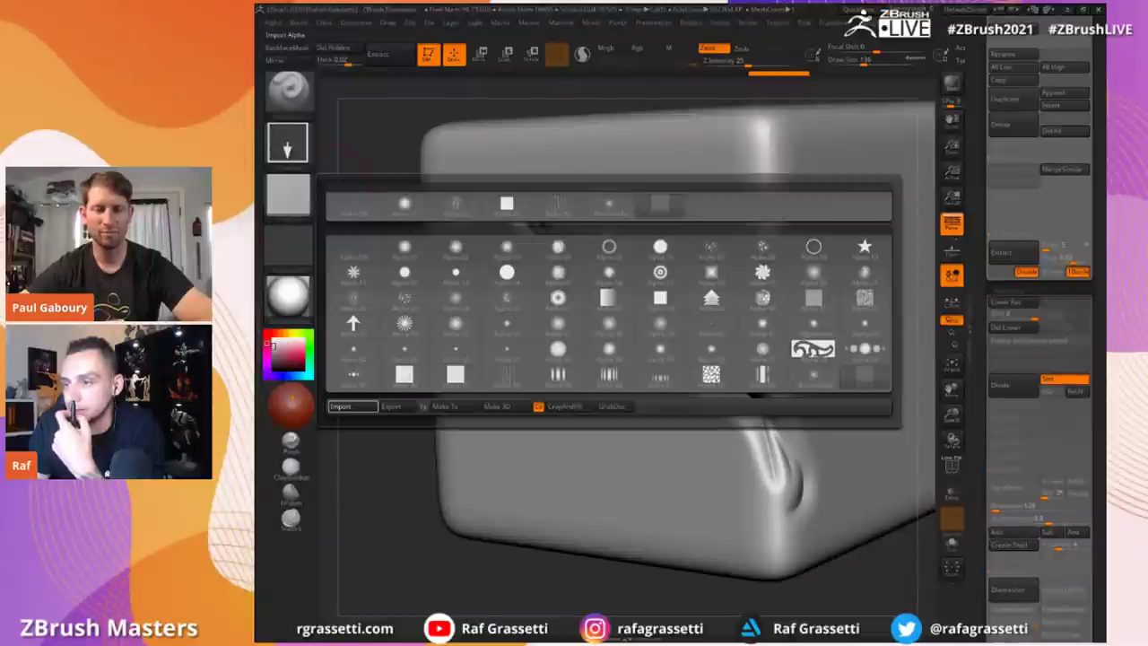
{"action": "left_click", "coordinate": [710, 374]}
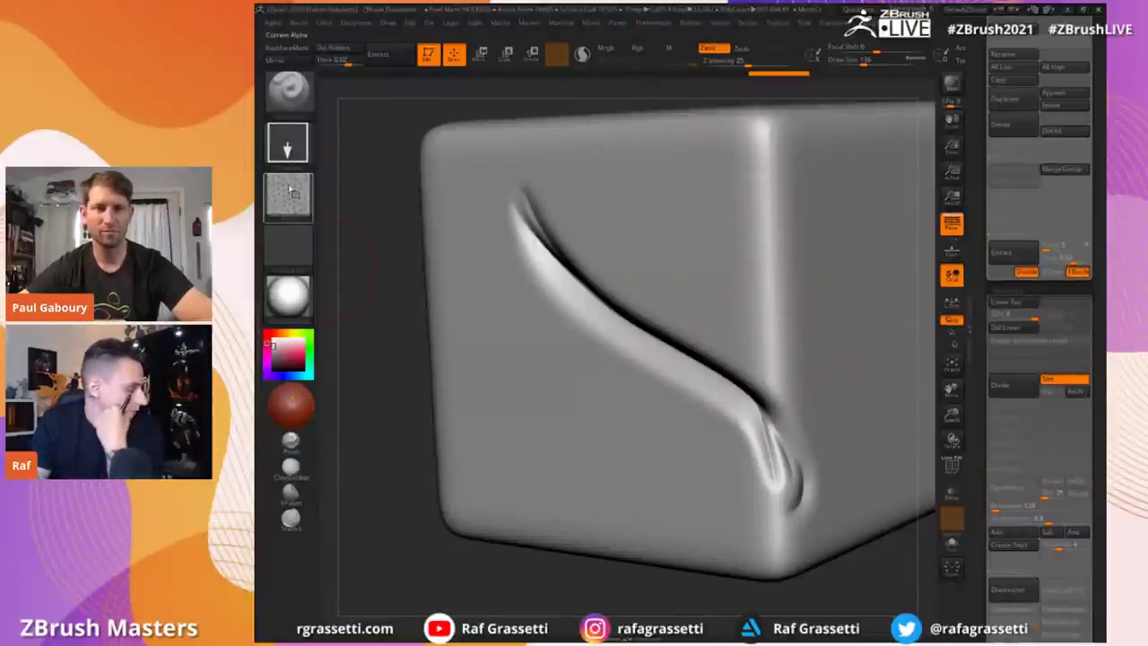
{"action": "mouse_move", "coordinate": [296, 200]}
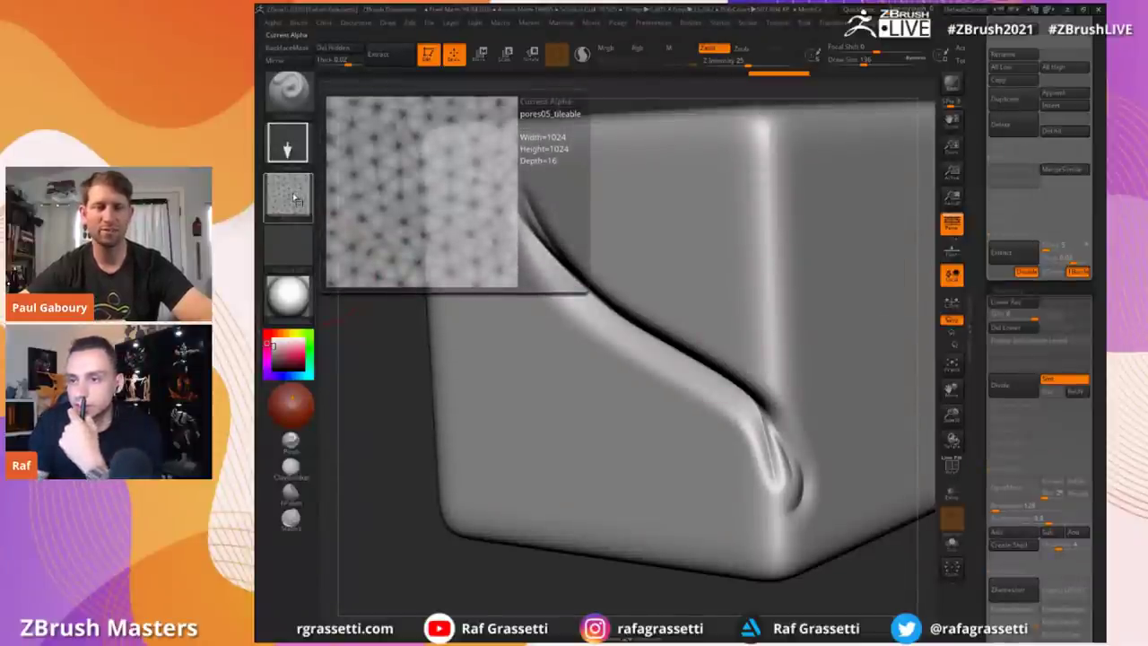
Step: Stamp a patch of the pores05_tileable alpha on the cube's front face, above the curved groove
{"action": "left_click_drag", "start_coordinate": [376, 259], "coordinate": [595, 187]}
{"action": "mouse_move", "coordinate": [852, 411]}
{"action": "left_mouse_down"}
{"action": "mouse_move", "coordinate": [718, 261]}
{"action": "mouse_move", "coordinate": [443, 212]}
{"action": "mouse_move", "coordinate": [464, 285]}
{"action": "mouse_move", "coordinate": [449, 247]}
{"action": "left_mouse_up"}
{"action": "key", "text": "space"}
{"action": "key", "text": "space"}
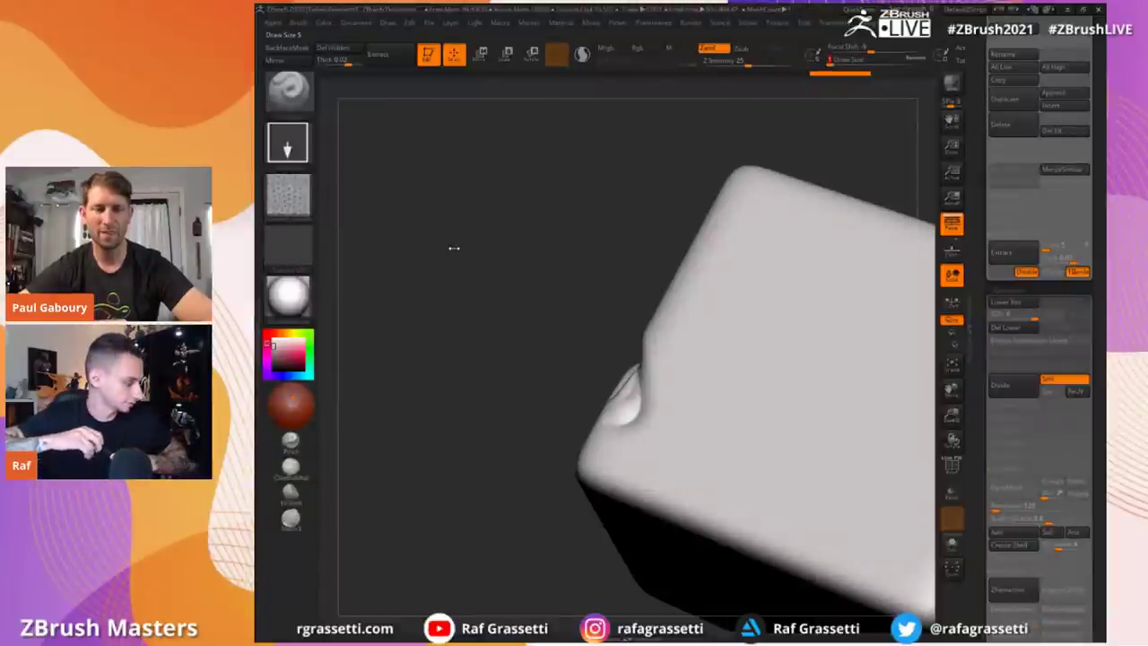
{"action": "left_click_drag", "start_coordinate": [566, 117], "coordinate": [592, 218]}
{"action": "mouse_move", "coordinate": [531, 171]}
{"action": "left_mouse_down"}
{"action": "mouse_move", "coordinate": [565, 371]}
{"action": "mouse_move", "coordinate": [671, 395]}
{"action": "mouse_move", "coordinate": [539, 350]}
{"action": "mouse_move", "coordinate": [482, 304]}
{"action": "mouse_move", "coordinate": [566, 301]}
{"action": "left_mouse_up"}
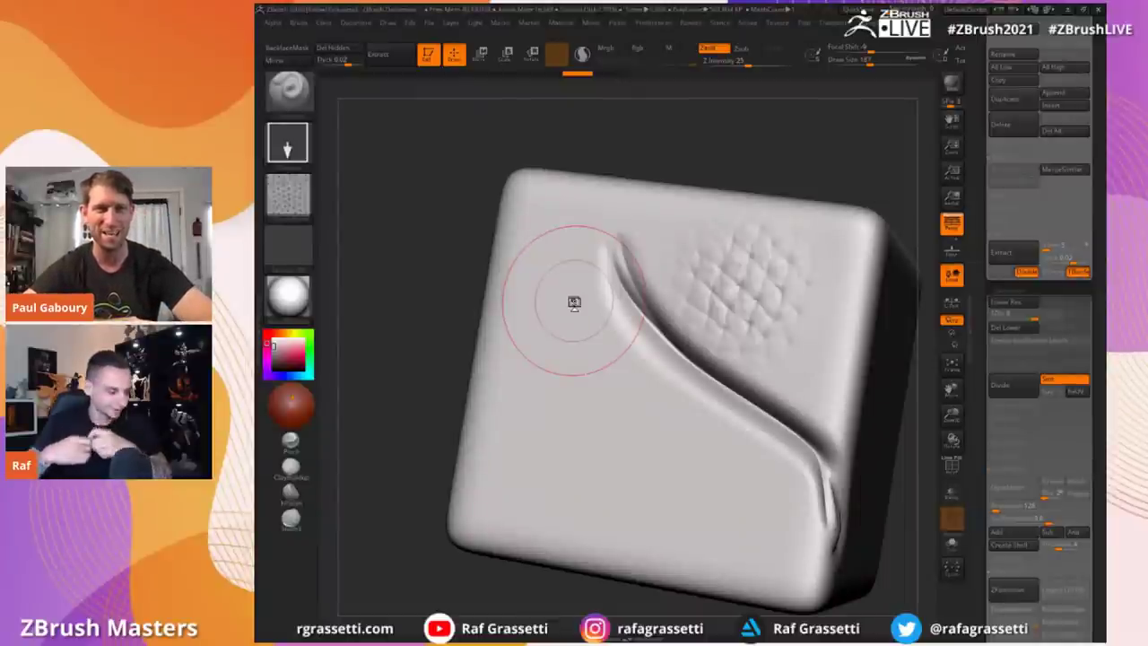
{"action": "left_click_drag", "start_coordinate": [451, 153], "coordinate": [433, 125]}
{"action": "right_click", "coordinate": [446, 198]}
{"action": "key", "text": "F1"}
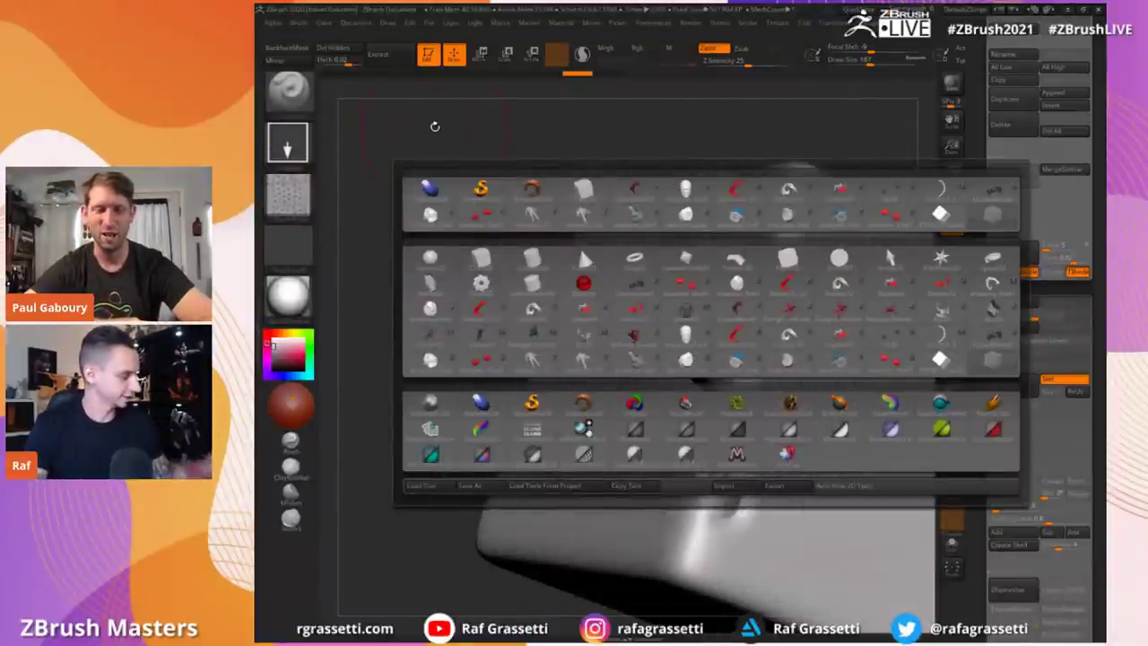
{"action": "right_click", "coordinate": [418, 217]}
{"action": "left_click_drag", "start_coordinate": [585, 151], "coordinate": [577, 145]}
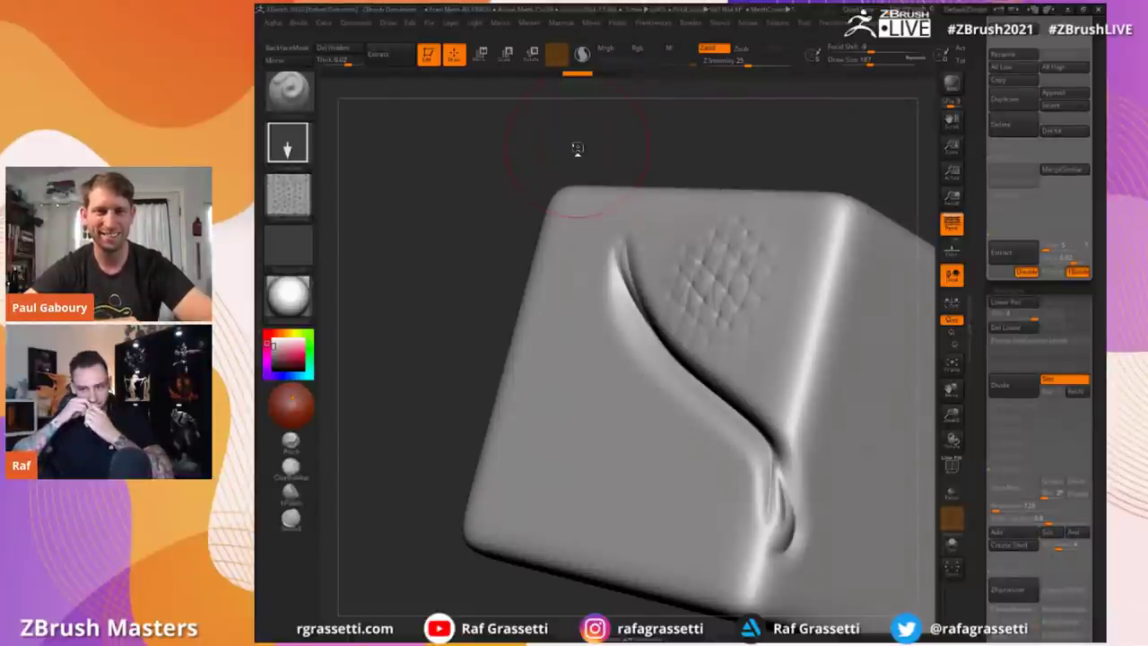
Step: Switch the brush to a finer pore alpha, adjust its focal shift to 16, and undo the test stamp beside the curved groove
{"action": "mouse_move", "coordinate": [577, 149]}
{"action": "left_mouse_down"}
{"action": "mouse_move", "coordinate": [487, 188]}
{"action": "mouse_move", "coordinate": [397, 178]}
{"action": "mouse_move", "coordinate": [469, 192]}
{"action": "left_mouse_up"}
{"action": "left_click", "coordinate": [288, 196]}
{"action": "left_click", "coordinate": [661, 205]}
{"action": "left_click_drag", "start_coordinate": [556, 355], "coordinate": [523, 200]}
{"action": "left_click", "coordinate": [889, 49]}
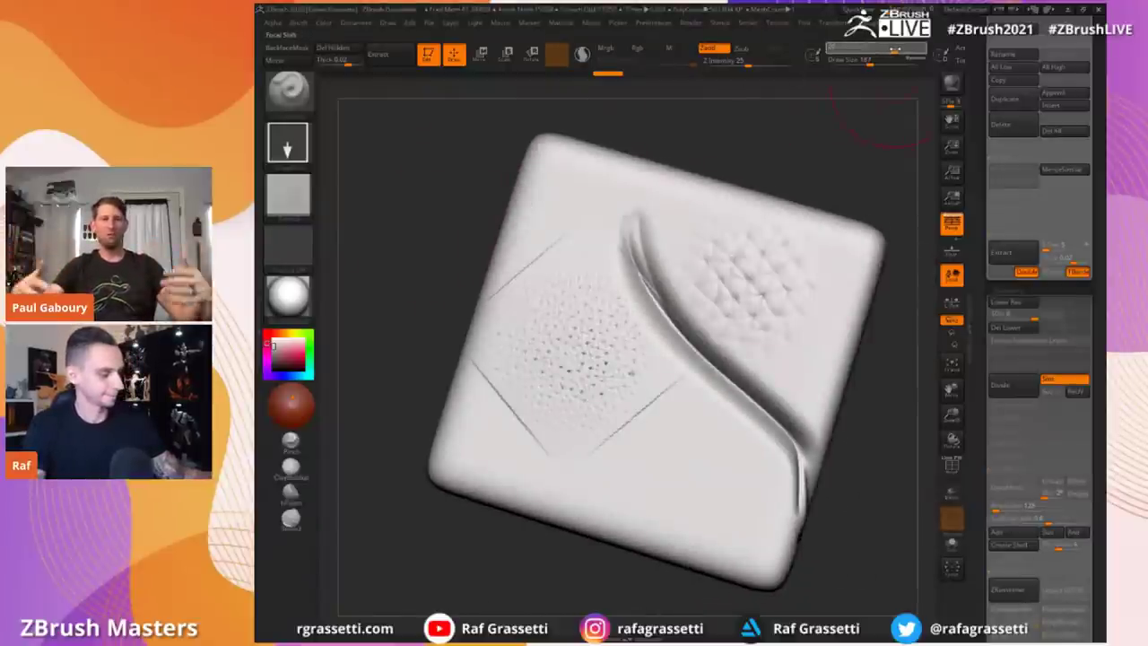
{"action": "key", "text": "ctrl+z"}
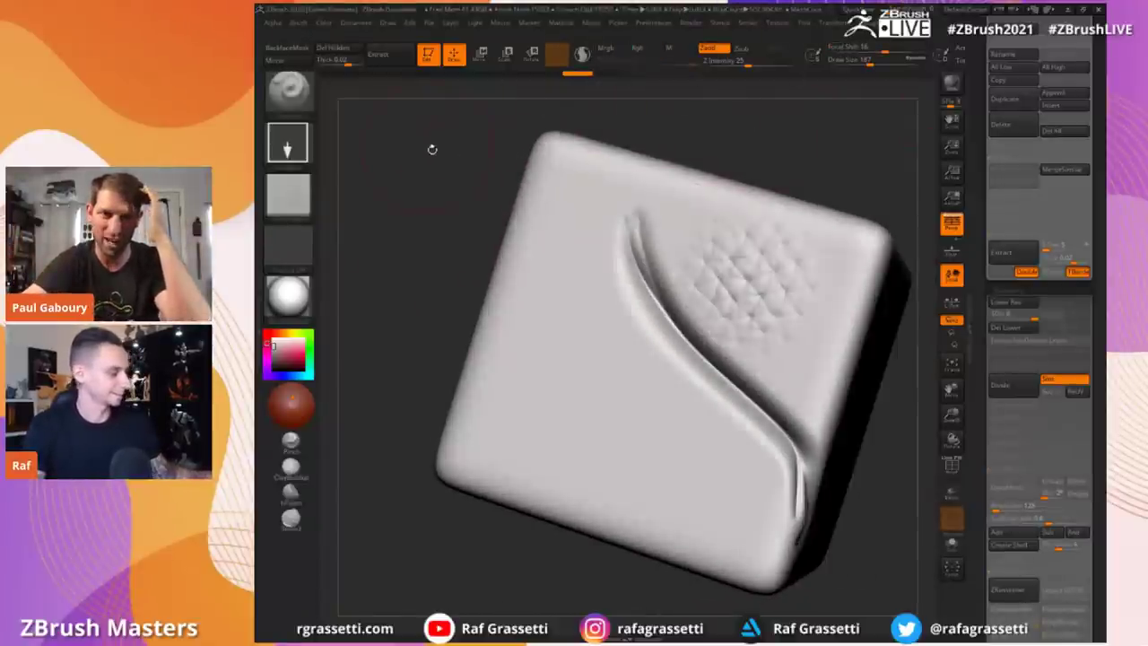
{"action": "left_click_drag", "start_coordinate": [429, 147], "coordinate": [479, 164]}
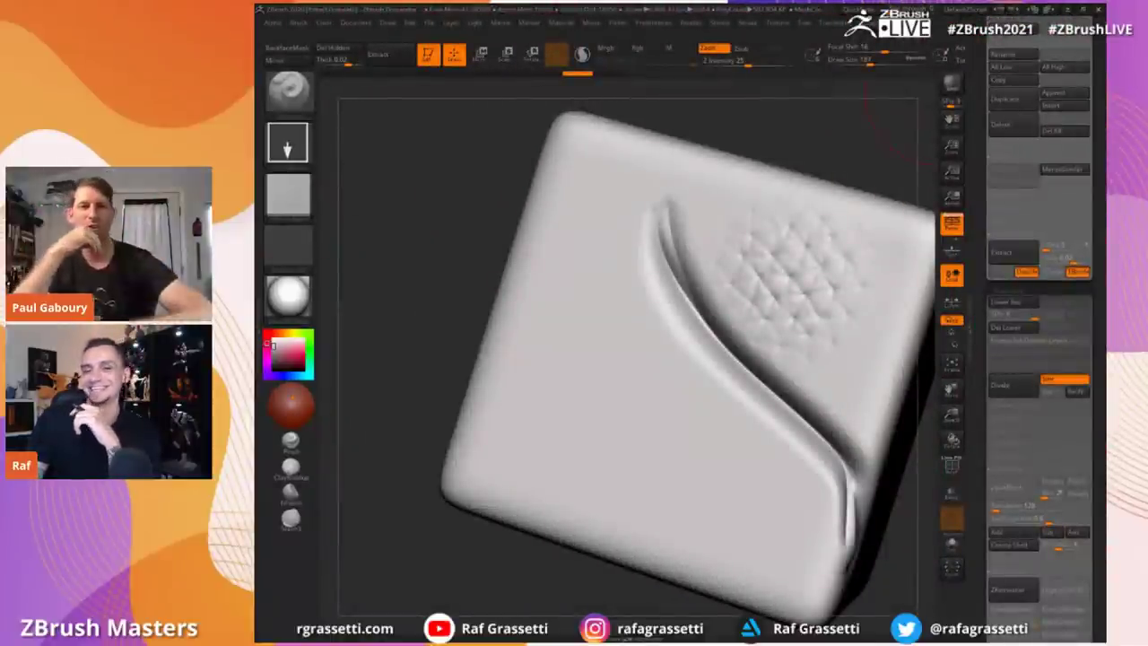
Step: Stamp several overlapping patches of the finer pores on the front face, below the curved groove
{"action": "key", "text": "space"}
{"action": "key", "text": "space"}
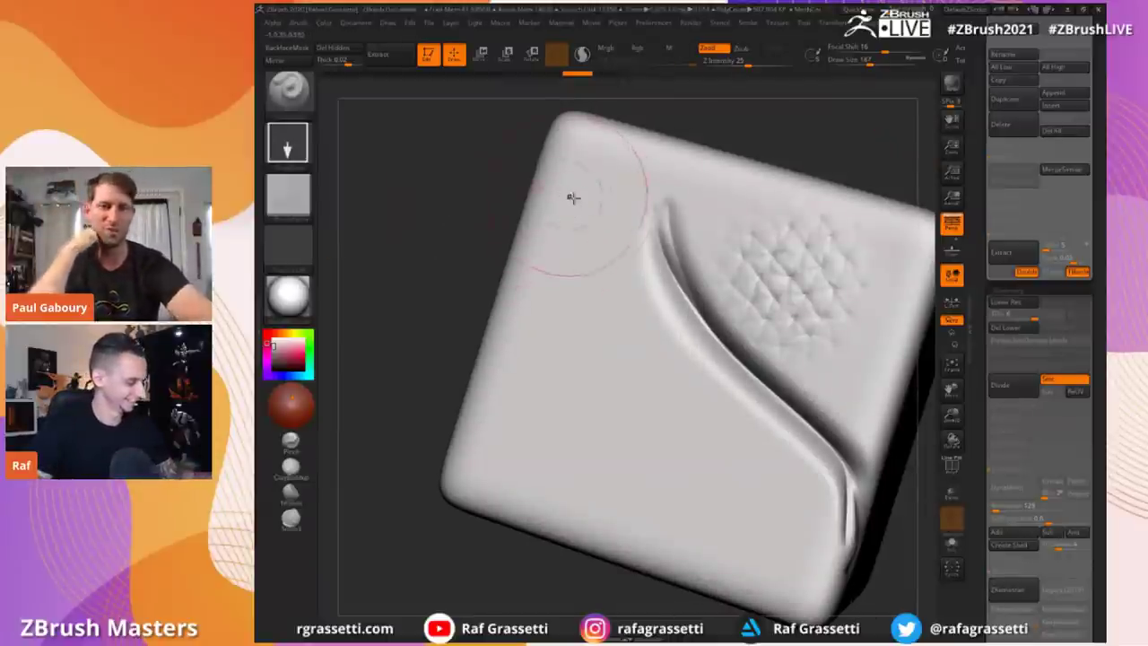
{"action": "left_click_drag", "start_coordinate": [583, 258], "coordinate": [502, 353]}
{"action": "mouse_move", "coordinate": [536, 323]}
{"action": "right_mouse_down"}
{"action": "mouse_move", "coordinate": [612, 384]}
{"action": "mouse_move", "coordinate": [489, 477]}
{"action": "mouse_move", "coordinate": [359, 431]}
{"action": "mouse_move", "coordinate": [391, 476]}
{"action": "right_mouse_up"}
{"action": "mouse_move", "coordinate": [381, 530]}
{"action": "right_mouse_down"}
{"action": "mouse_move", "coordinate": [790, 354]}
{"action": "mouse_move", "coordinate": [708, 451]}
{"action": "mouse_move", "coordinate": [781, 350]}
{"action": "mouse_move", "coordinate": [759, 464]}
{"action": "mouse_move", "coordinate": [777, 487]}
{"action": "mouse_move", "coordinate": [766, 379]}
{"action": "mouse_move", "coordinate": [763, 498]}
{"action": "right_mouse_up"}
{"action": "left_click_drag", "start_coordinate": [746, 264], "coordinate": [755, 357]}
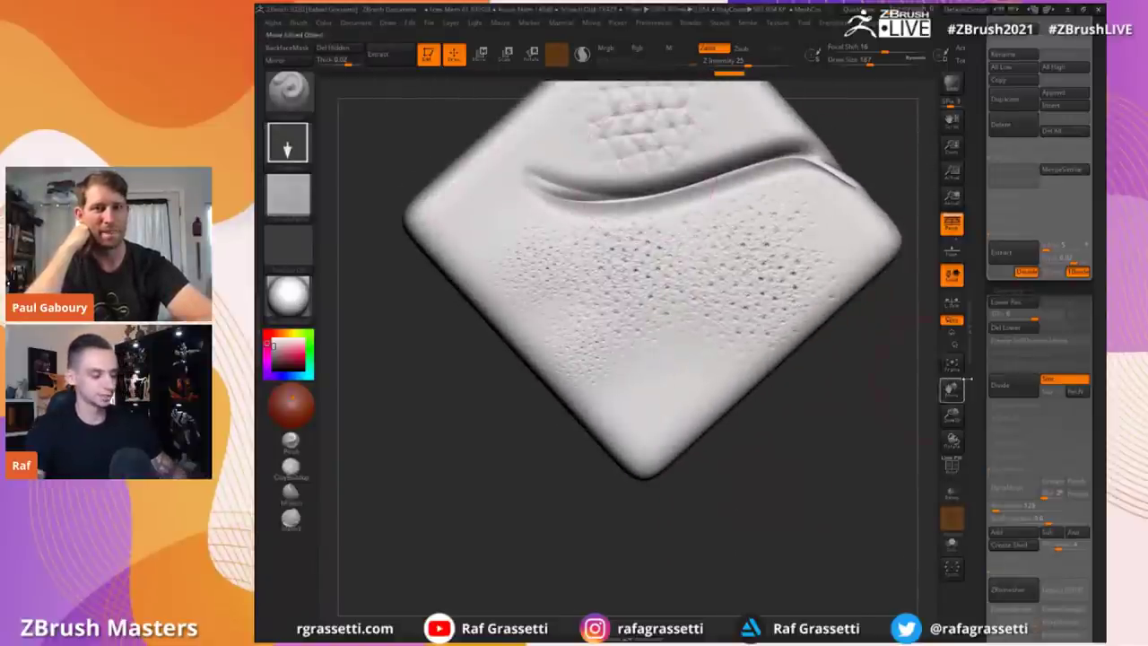
Step: Stamp a small, tightly spaced patch of pores near the front face's free corner below the existing pores
{"action": "left_click_drag", "start_coordinate": [978, 385], "coordinate": [980, 275]}
{"action": "scroll", "coordinate": [987, 278], "scroll_direction": "down", "scroll_amount": 5}
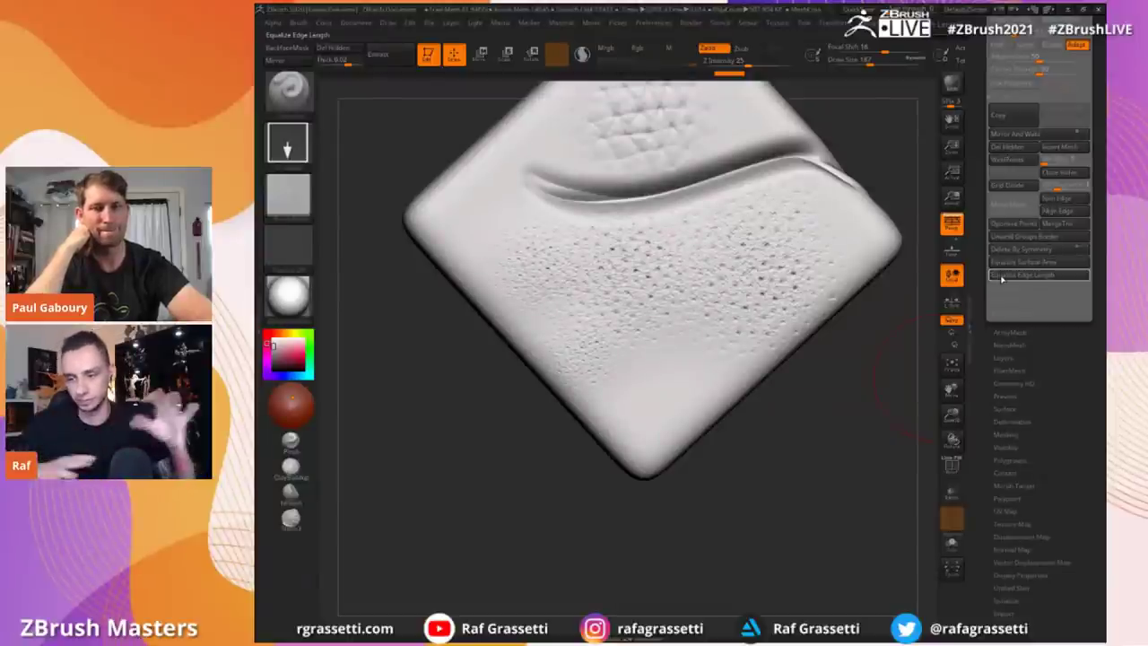
{"action": "left_click", "coordinate": [1002, 280]}
{"action": "mouse_move", "coordinate": [490, 507]}
{"action": "left_mouse_down"}
{"action": "mouse_move", "coordinate": [487, 469]}
{"action": "mouse_move", "coordinate": [497, 469]}
{"action": "mouse_move", "coordinate": [495, 493]}
{"action": "mouse_move", "coordinate": [553, 490]}
{"action": "left_mouse_up"}
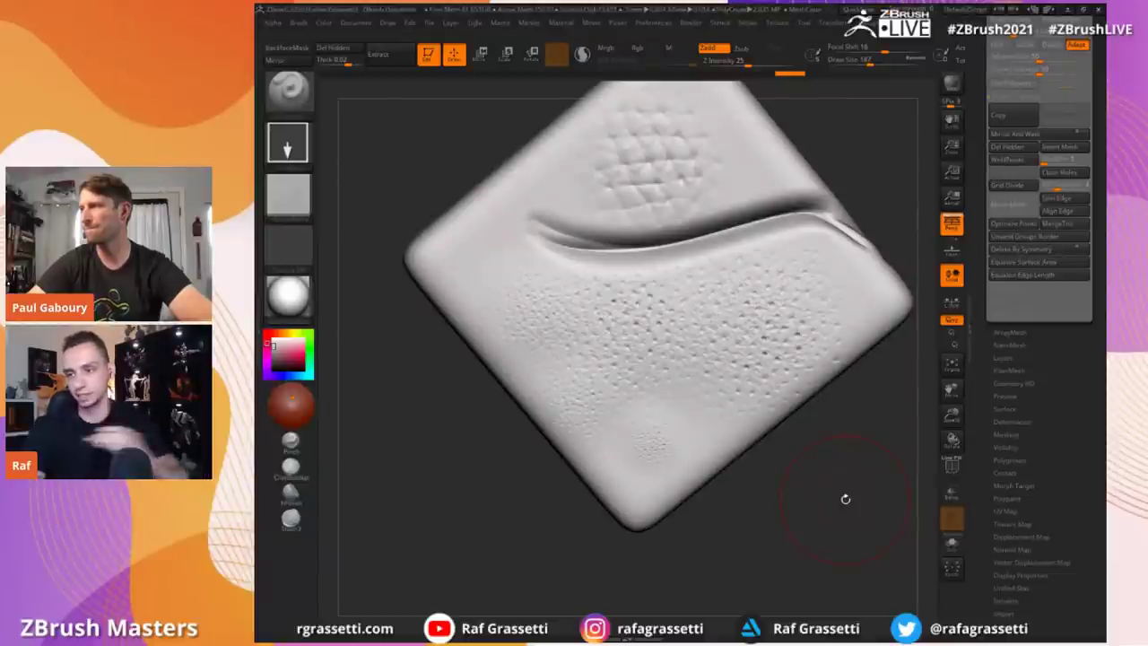
{"action": "left_click_drag", "start_coordinate": [518, 480], "coordinate": [656, 418]}
{"action": "left_click_drag", "start_coordinate": [808, 485], "coordinate": [789, 499]}
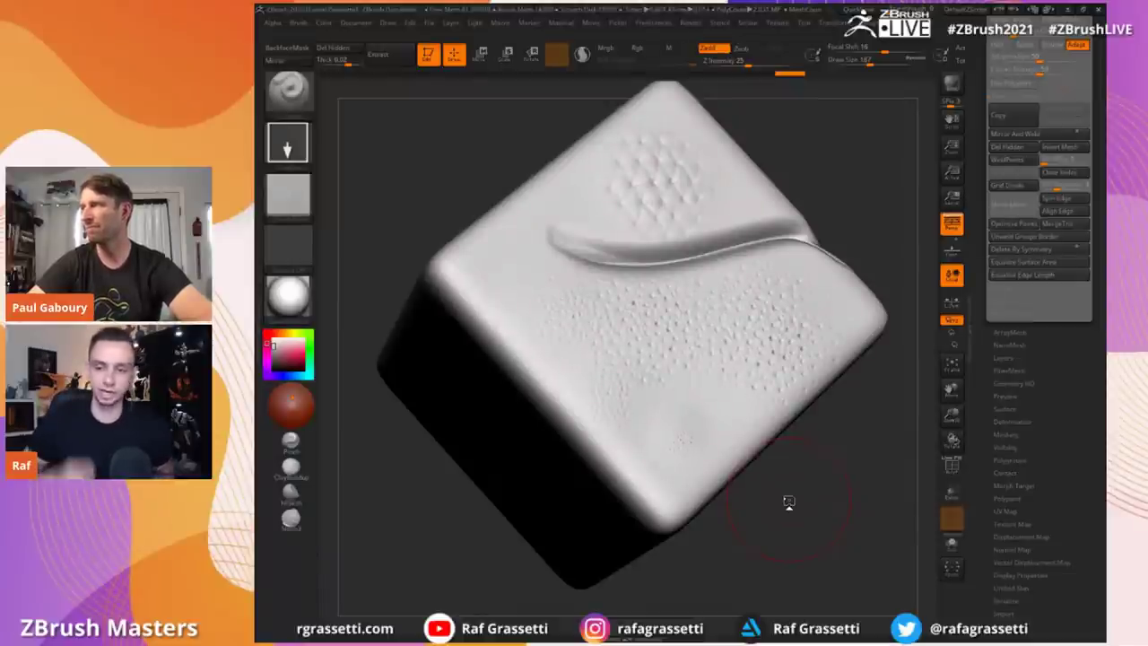
Step: Mask the part of the front face above the curved groove, leaving the part below it unmasked
{"action": "left_click_drag", "start_coordinate": [502, 184], "coordinate": [431, 171]}
{"action": "mouse_move", "coordinate": [398, 387]}
{"action": "left_mouse_down", "text": "ctrl"}
{"action": "mouse_move", "coordinate": [409, 410]}
{"action": "mouse_move", "coordinate": [830, 529]}
{"action": "mouse_move", "coordinate": [830, 571]}
{"action": "left_mouse_up", "text": "ctrl"}
{"action": "left_click", "coordinate": [296, 145], "text": "ctrl"}
{"action": "left_click", "coordinate": [456, 179], "text": "ctrl"}
{"action": "mouse_move", "coordinate": [419, 173]}
{"action": "left_mouse_down"}
{"action": "mouse_move", "coordinate": [397, 189]}
{"action": "mouse_move", "coordinate": [750, 551]}
{"action": "mouse_move", "coordinate": [802, 240]}
{"action": "mouse_move", "coordinate": [531, 260]}
{"action": "mouse_move", "coordinate": [378, 187]}
{"action": "left_mouse_up"}
{"action": "mouse_move", "coordinate": [415, 172]}
{"action": "left_mouse_down", "text": "alt"}
{"action": "mouse_move", "coordinate": [417, 226]}
{"action": "mouse_move", "coordinate": [582, 440]}
{"action": "mouse_move", "coordinate": [592, 496]}
{"action": "mouse_move", "coordinate": [523, 526]}
{"action": "mouse_move", "coordinate": [538, 520]}
{"action": "left_mouse_up", "text": "alt"}
{"action": "left_click", "coordinate": [421, 229], "text": "ctrl"}
Step: Cover the unmasked area below the curved groove with large stamps of the pore alpha
{"action": "mouse_move", "coordinate": [684, 448]}
{"action": "left_mouse_down"}
{"action": "mouse_move", "coordinate": [546, 353]}
{"action": "mouse_move", "coordinate": [562, 411]}
{"action": "mouse_move", "coordinate": [485, 368]}
{"action": "mouse_move", "coordinate": [457, 332]}
{"action": "mouse_move", "coordinate": [664, 323]}
{"action": "mouse_move", "coordinate": [788, 285]}
{"action": "left_mouse_up"}
{"action": "left_click_drag", "start_coordinate": [606, 343], "coordinate": [556, 327]}
{"action": "left_click_drag", "start_coordinate": [446, 226], "coordinate": [441, 233]}
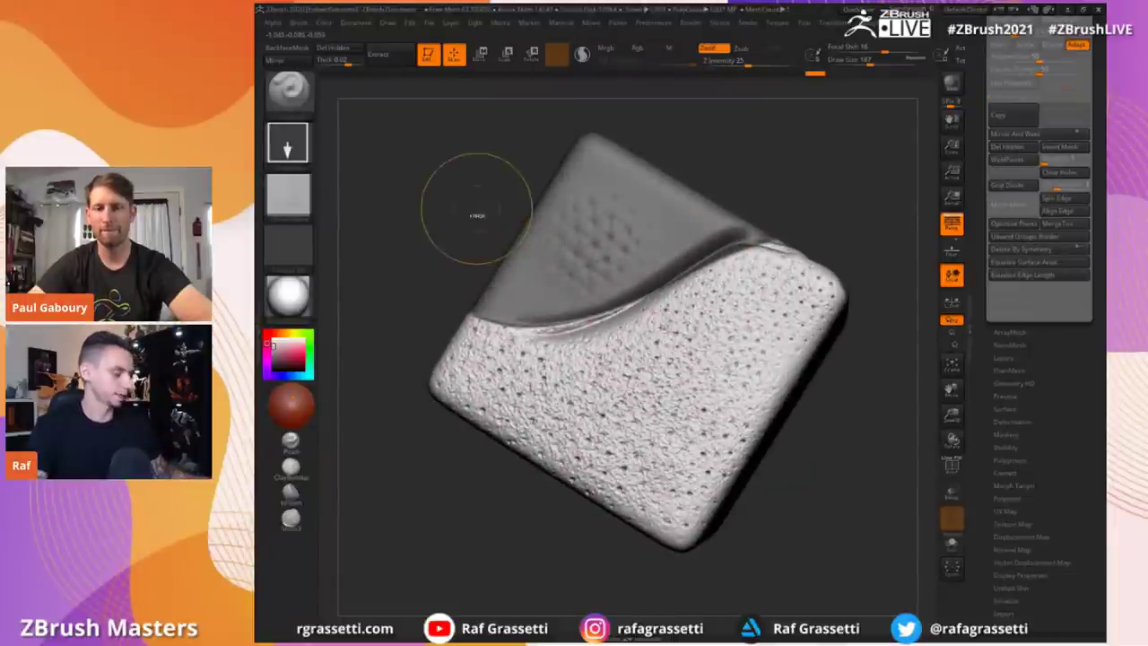
Step: Invert the mask and stamp pores over the whole part of the front face above the groove
{"action": "left_click", "coordinate": [472, 225], "text": "ctrl"}
{"action": "left_click_drag", "start_coordinate": [644, 220], "coordinate": [549, 251]}
{"action": "mouse_move", "coordinate": [539, 291]}
{"action": "left_mouse_down"}
{"action": "mouse_move", "coordinate": [603, 247]}
{"action": "mouse_move", "coordinate": [512, 225]}
{"action": "left_mouse_up"}
{"action": "left_click_drag", "start_coordinate": [479, 179], "coordinate": [473, 171]}
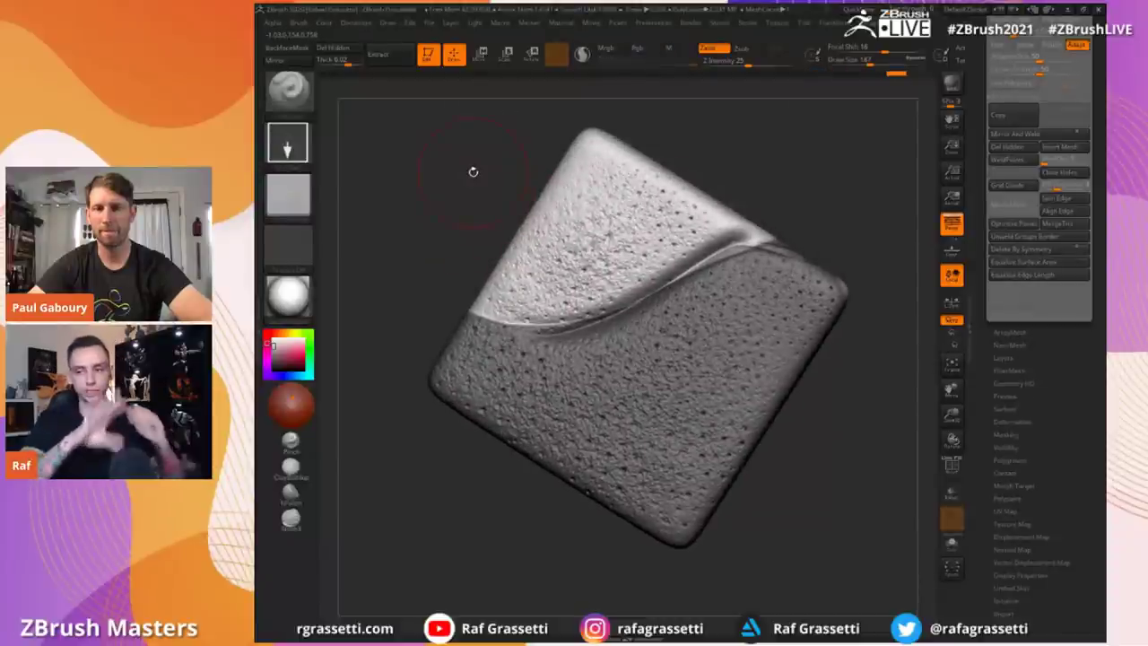
Step: Clear the mask from the pore-covered cube
{"action": "right_click_drag", "start_coordinate": [473, 171], "coordinate": [545, 221]}
{"action": "right_click", "coordinate": [419, 324]}
{"action": "mouse_move", "coordinate": [419, 324]}
{"action": "right_mouse_down"}
{"action": "mouse_move", "coordinate": [528, 146]}
{"action": "mouse_move", "coordinate": [468, 195]}
{"action": "mouse_move", "coordinate": [477, 245]}
{"action": "right_mouse_up"}
{"action": "mouse_move", "coordinate": [479, 177]}
{"action": "right_mouse_down"}
{"action": "mouse_move", "coordinate": [472, 241]}
{"action": "mouse_move", "coordinate": [469, 225]}
{"action": "mouse_move", "coordinate": [484, 260]}
{"action": "right_mouse_up"}
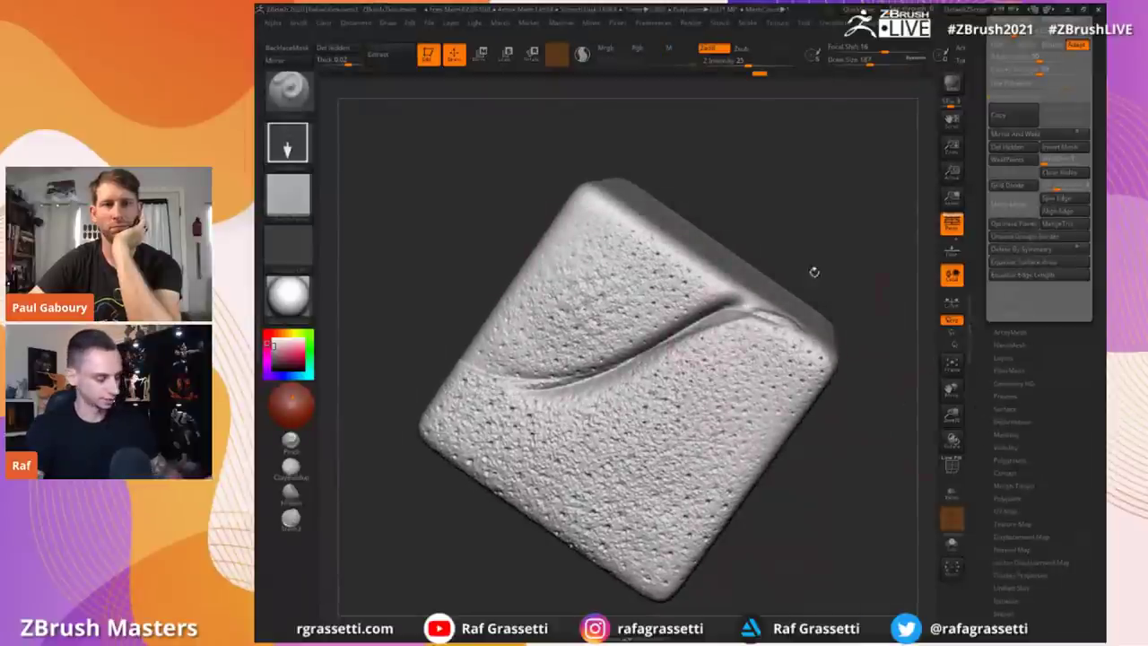
Step: Switch to a freehand sculpting brush with no alpha and Z Intensity 50, and set its draw size to 41
{"action": "right_click_drag", "start_coordinate": [660, 157], "coordinate": [671, 232]}
{"action": "key", "text": "s"}
{"action": "right_click_drag", "start_coordinate": [333, 292], "coordinate": [640, 316]}
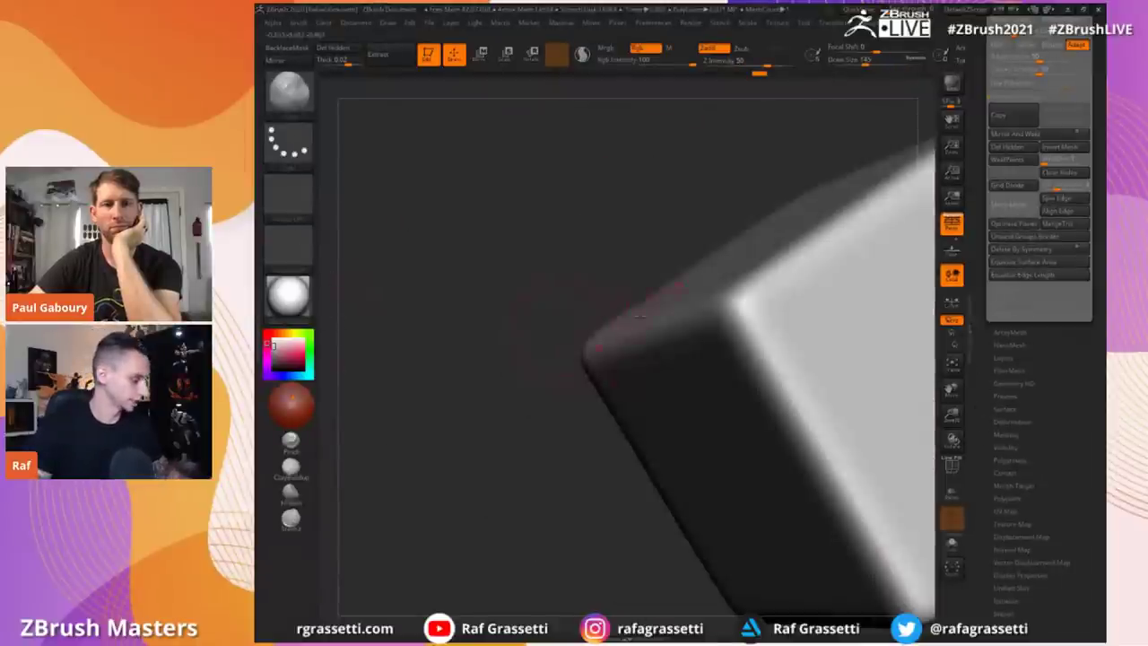
{"action": "key", "text": "space"}
{"action": "mouse_move", "coordinate": [527, 263]}
{"action": "left_mouse_down"}
{"action": "mouse_move", "coordinate": [454, 174]}
{"action": "mouse_move", "coordinate": [457, 297]}
{"action": "mouse_move", "coordinate": [481, 261]}
{"action": "left_mouse_up"}
{"action": "mouse_move", "coordinate": [481, 261]}
{"action": "right_mouse_down"}
{"action": "mouse_move", "coordinate": [494, 220]}
{"action": "mouse_move", "coordinate": [456, 198]}
{"action": "mouse_move", "coordinate": [461, 176]}
{"action": "mouse_move", "coordinate": [476, 189]}
{"action": "mouse_move", "coordinate": [476, 176]}
{"action": "right_mouse_up"}
{"action": "key", "text": "space"}
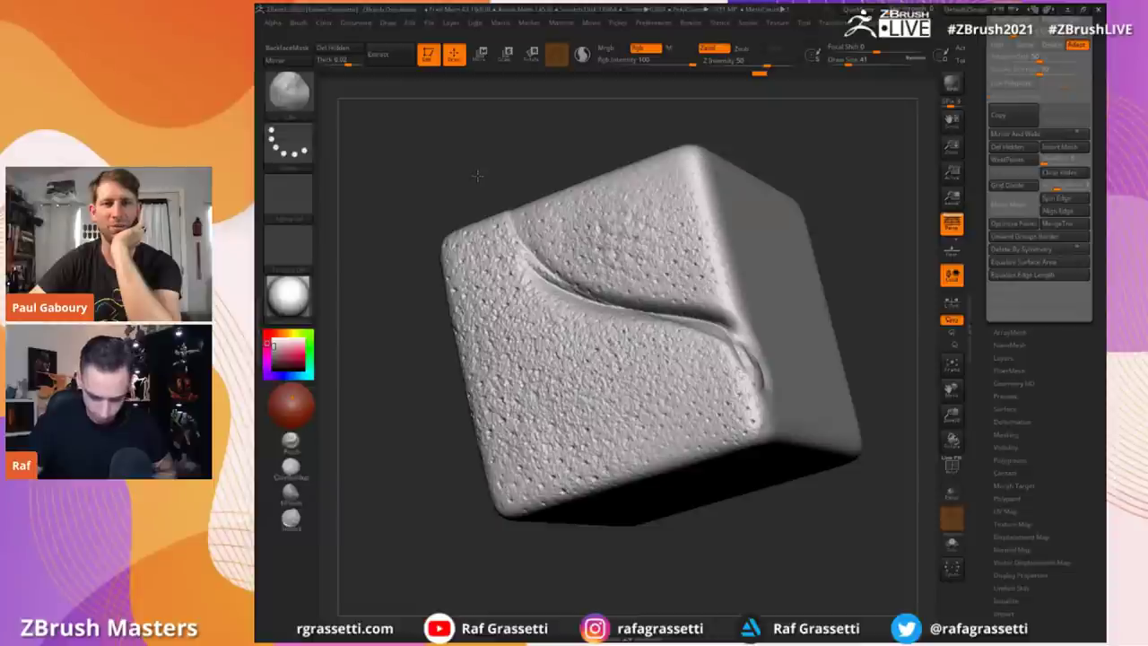
{"action": "key", "text": "space"}
{"action": "mouse_move", "coordinate": [479, 174]}
{"action": "right_mouse_down"}
{"action": "mouse_move", "coordinate": [470, 170]}
{"action": "mouse_move", "coordinate": [644, 260]}
{"action": "mouse_move", "coordinate": [656, 284]}
{"action": "mouse_move", "coordinate": [729, 343]}
{"action": "mouse_move", "coordinate": [709, 328]}
{"action": "right_mouse_up"}
{"action": "key", "text": "space"}
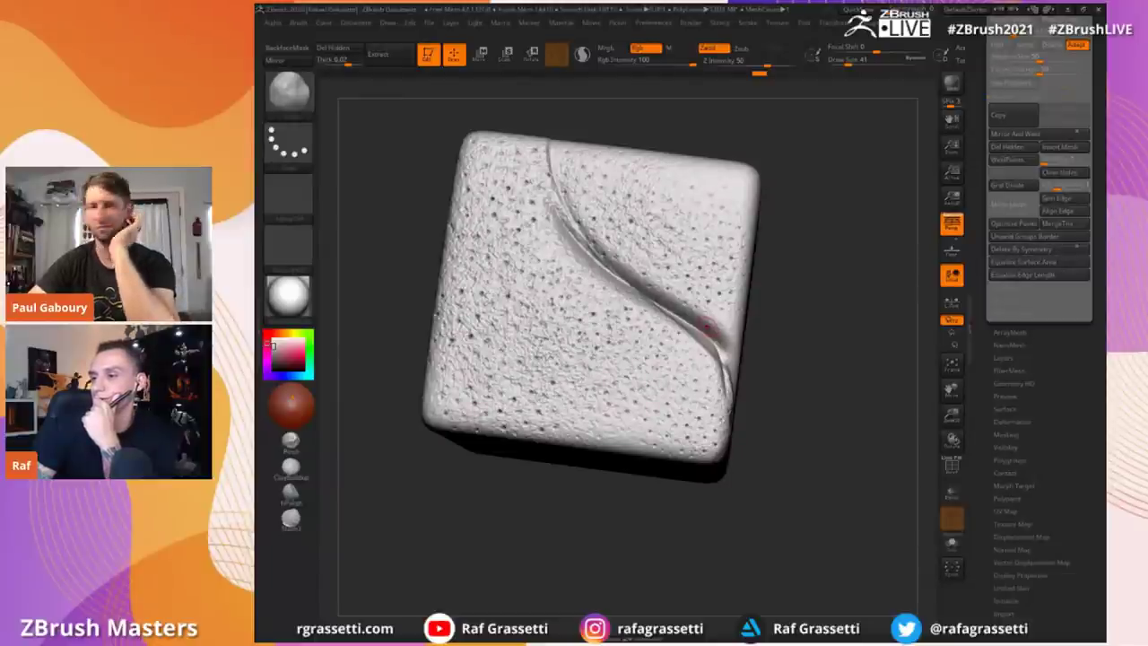
Step: Set the draw size to 54 and sculpt curved folds over the pores on both sides of the original groove
{"action": "mouse_move", "coordinate": [433, 168]}
{"action": "left_mouse_down"}
{"action": "mouse_move", "coordinate": [384, 157]}
{"action": "mouse_move", "coordinate": [461, 187]}
{"action": "mouse_move", "coordinate": [395, 176]}
{"action": "left_mouse_up"}
{"action": "key", "text": "s"}
{"action": "left_click_drag", "start_coordinate": [704, 352], "coordinate": [709, 352]}
{"action": "left_click_drag", "start_coordinate": [608, 251], "coordinate": [775, 418]}
{"action": "mouse_move", "coordinate": [632, 222]}
{"action": "left_mouse_down"}
{"action": "mouse_move", "coordinate": [794, 336]}
{"action": "mouse_move", "coordinate": [683, 264]}
{"action": "mouse_move", "coordinate": [794, 316]}
{"action": "left_mouse_up"}
{"action": "left_click_drag", "start_coordinate": [714, 217], "coordinate": [812, 251]}
{"action": "mouse_move", "coordinate": [689, 192]}
{"action": "left_mouse_down"}
{"action": "mouse_move", "coordinate": [764, 235]}
{"action": "mouse_move", "coordinate": [813, 242]}
{"action": "left_mouse_up"}
{"action": "mouse_move", "coordinate": [563, 285]}
{"action": "left_mouse_down"}
{"action": "mouse_move", "coordinate": [739, 464]}
{"action": "mouse_move", "coordinate": [763, 536]}
{"action": "left_mouse_up"}
{"action": "left_click_drag", "start_coordinate": [606, 368], "coordinate": [756, 527]}
{"action": "left_click_drag", "start_coordinate": [575, 316], "coordinate": [760, 542]}
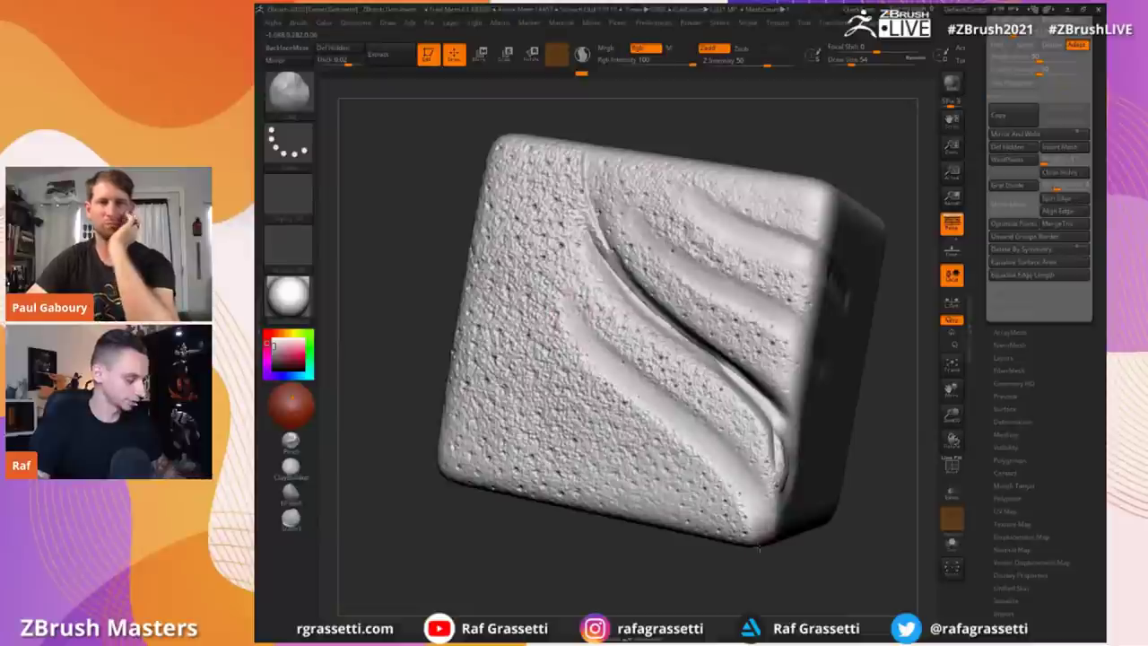
Step: Mask the cube by cavity and turn off the mask display
{"action": "left_click_drag", "start_coordinate": [457, 246], "coordinate": [443, 240]}
{"action": "left_click", "coordinate": [1005, 434]}
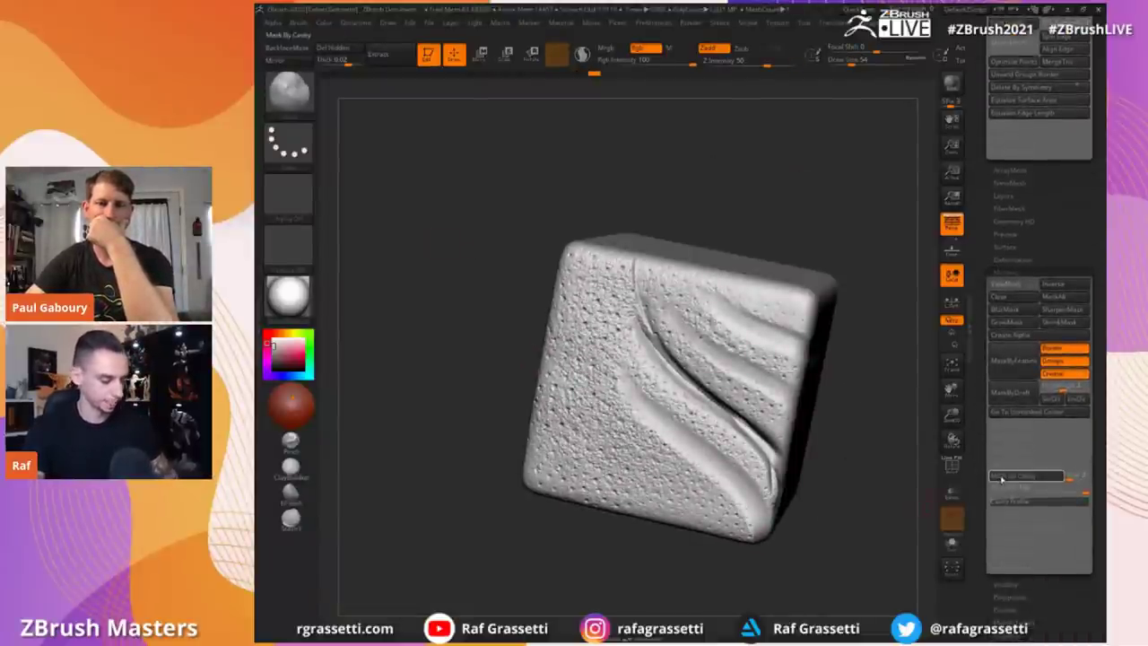
{"action": "left_click", "coordinate": [1023, 475]}
{"action": "mouse_move", "coordinate": [467, 310]}
{"action": "left_mouse_down"}
{"action": "mouse_move", "coordinate": [441, 248]}
{"action": "mouse_move", "coordinate": [444, 285]}
{"action": "left_mouse_up"}
{"action": "left_click", "coordinate": [1002, 286]}
Step: Slightly adjust the Inflate deformation on the cavity-masked cube to accentuate the pore and fold detail
{"action": "left_click", "coordinate": [1009, 272]}
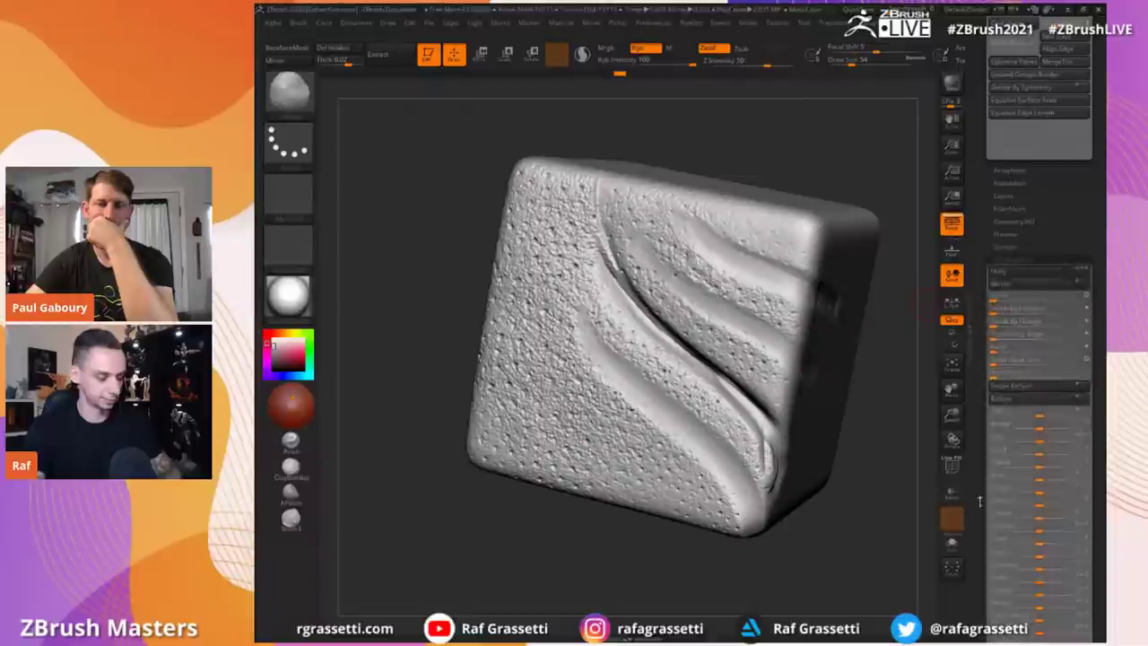
{"action": "left_click", "coordinate": [1012, 259]}
{"action": "left_click_drag", "start_coordinate": [1042, 508], "coordinate": [1039, 508]}
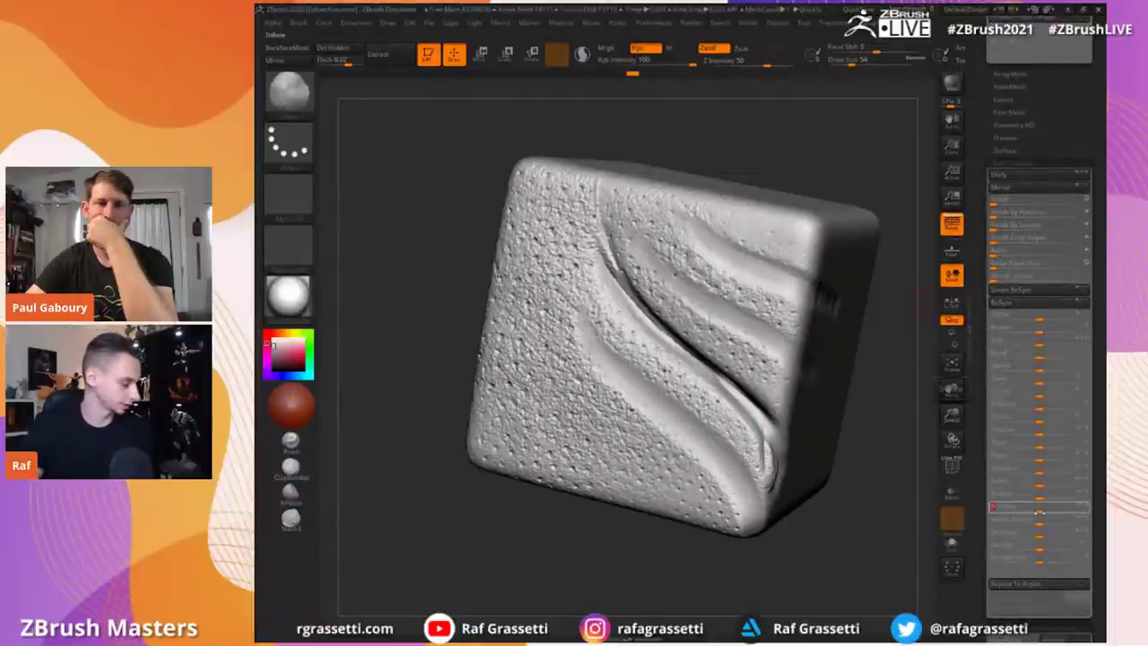
{"action": "left_click_drag", "start_coordinate": [451, 225], "coordinate": [451, 314], "text": "alt"}
{"action": "left_click_drag", "start_coordinate": [909, 359], "coordinate": [906, 517], "text": "alt"}
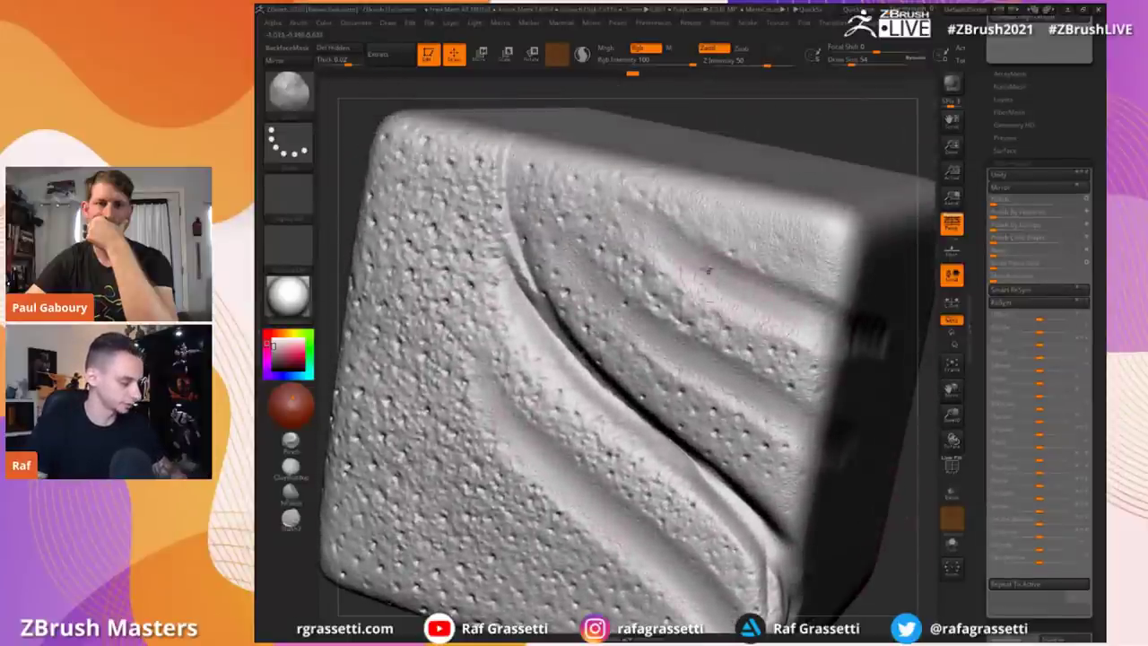
{"action": "left_click", "coordinate": [1042, 509]}
{"action": "mouse_move", "coordinate": [911, 551]}
{"action": "left_mouse_down", "text": "alt"}
{"action": "mouse_move", "coordinate": [879, 548]}
{"action": "mouse_move", "coordinate": [847, 405]}
{"action": "left_mouse_up", "text": "alt"}
Step: Sculpt flowing curved folds across the plain side face of the cube and enlarge the draw size to 422
{"action": "mouse_move", "coordinate": [770, 366]}
{"action": "right_mouse_down"}
{"action": "mouse_move", "coordinate": [872, 351]}
{"action": "mouse_move", "coordinate": [834, 462]}
{"action": "mouse_move", "coordinate": [813, 424]}
{"action": "mouse_move", "coordinate": [928, 305]}
{"action": "mouse_move", "coordinate": [909, 243]}
{"action": "mouse_move", "coordinate": [538, 159]}
{"action": "mouse_move", "coordinate": [538, 233]}
{"action": "mouse_move", "coordinate": [665, 311]}
{"action": "right_mouse_up"}
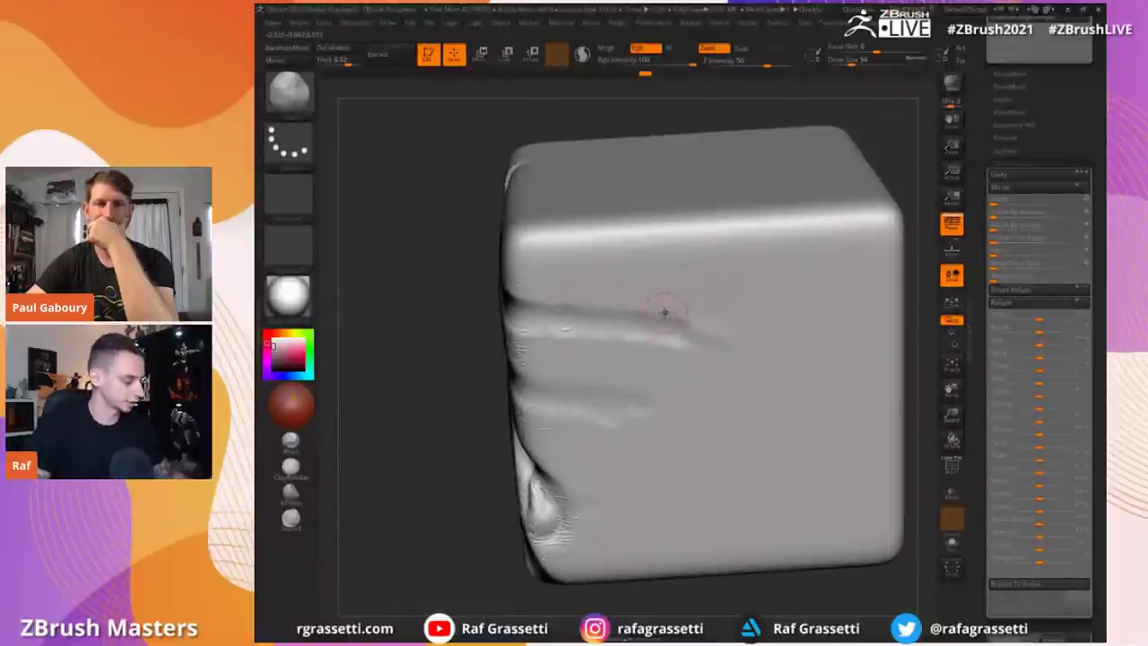
{"action": "mouse_move", "coordinate": [538, 246]}
{"action": "right_mouse_down"}
{"action": "mouse_move", "coordinate": [423, 210]}
{"action": "mouse_move", "coordinate": [597, 276]}
{"action": "right_mouse_up"}
{"action": "mouse_move", "coordinate": [597, 277]}
{"action": "left_mouse_down"}
{"action": "mouse_move", "coordinate": [740, 456]}
{"action": "mouse_move", "coordinate": [638, 338]}
{"action": "mouse_move", "coordinate": [750, 494]}
{"action": "left_mouse_up"}
{"action": "mouse_move", "coordinate": [711, 379]}
{"action": "left_mouse_down"}
{"action": "mouse_move", "coordinate": [700, 308]}
{"action": "mouse_move", "coordinate": [722, 274]}
{"action": "mouse_move", "coordinate": [782, 296]}
{"action": "mouse_move", "coordinate": [793, 344]}
{"action": "mouse_move", "coordinate": [698, 361]}
{"action": "mouse_move", "coordinate": [723, 384]}
{"action": "mouse_move", "coordinate": [628, 318]}
{"action": "mouse_move", "coordinate": [739, 414]}
{"action": "left_mouse_up"}
{"action": "mouse_move", "coordinate": [745, 316]}
{"action": "left_mouse_down"}
{"action": "mouse_move", "coordinate": [771, 531]}
{"action": "mouse_move", "coordinate": [653, 529]}
{"action": "left_mouse_up"}
{"action": "mouse_move", "coordinate": [595, 362]}
{"action": "left_mouse_down"}
{"action": "mouse_move", "coordinate": [720, 471]}
{"action": "mouse_move", "coordinate": [554, 289]}
{"action": "mouse_move", "coordinate": [658, 520]}
{"action": "left_mouse_up"}
{"action": "mouse_move", "coordinate": [638, 475]}
{"action": "left_mouse_down"}
{"action": "mouse_move", "coordinate": [543, 377]}
{"action": "mouse_move", "coordinate": [612, 427]}
{"action": "mouse_move", "coordinate": [530, 358]}
{"action": "left_mouse_up"}
{"action": "key", "text": "s"}
{"action": "left_click", "coordinate": [594, 453]}
Step: Mask the sculpted side face by cavity, adjusting the cavity profile curve and reapplying the mask
{"action": "left_click_drag", "start_coordinate": [441, 229], "coordinate": [458, 178]}
{"action": "left_click_drag", "start_coordinate": [979, 392], "coordinate": [985, 262]}
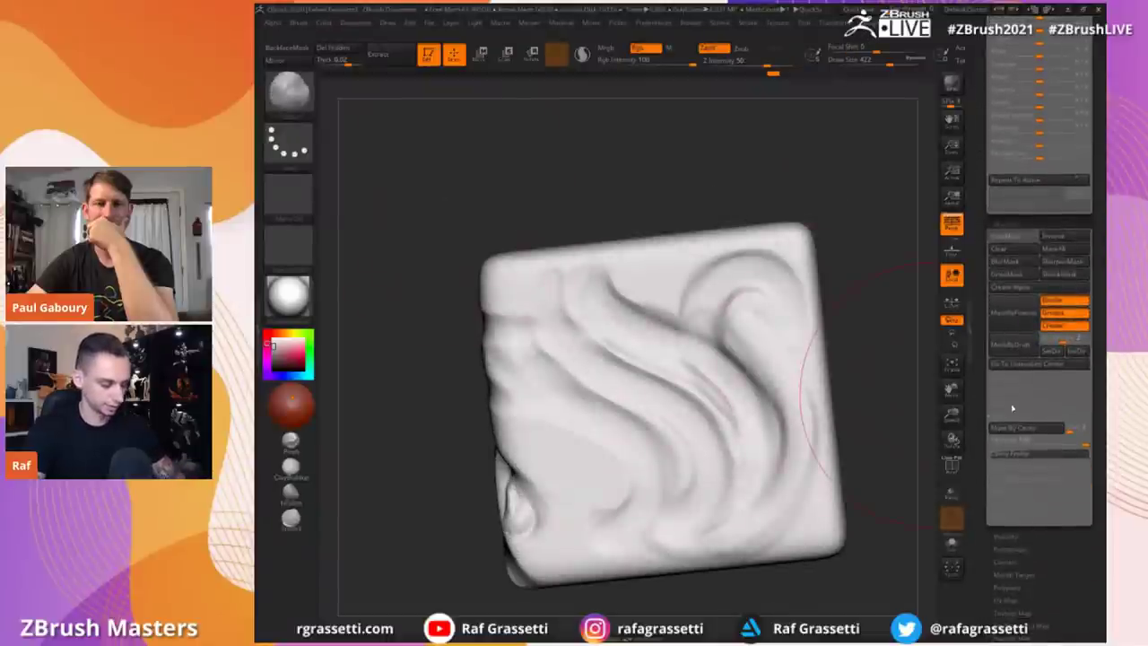
{"action": "left_click", "coordinate": [1014, 428]}
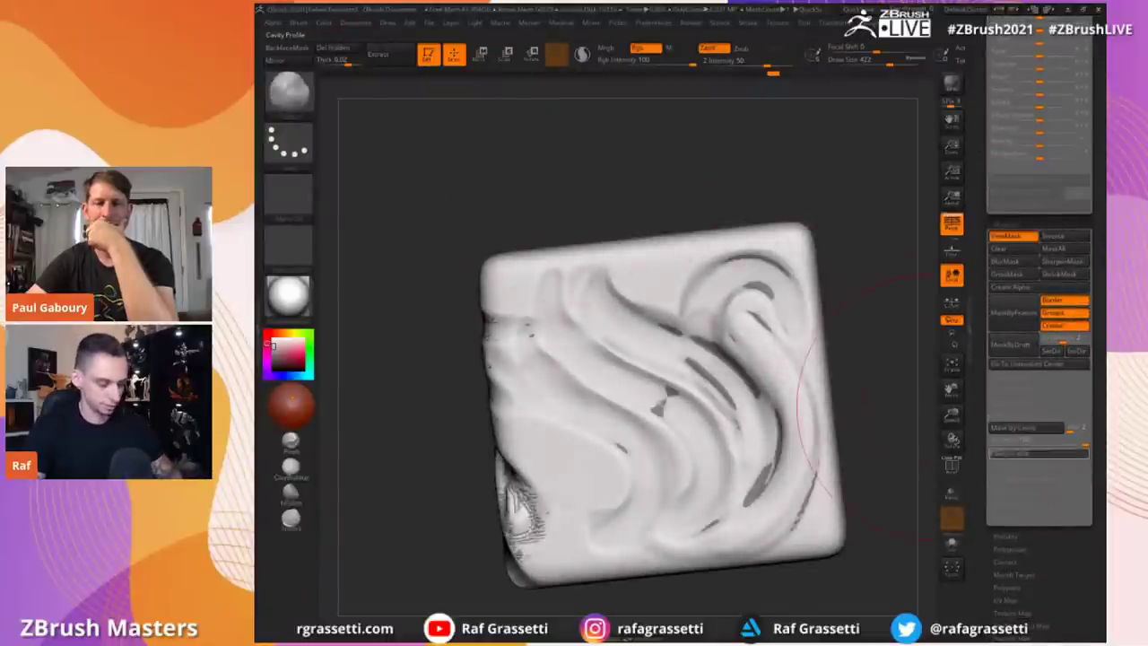
{"action": "left_click", "coordinate": [1012, 454]}
{"action": "left_click_drag", "start_coordinate": [1028, 482], "coordinate": [1011, 440]}
{"action": "left_click", "coordinate": [1011, 429]}
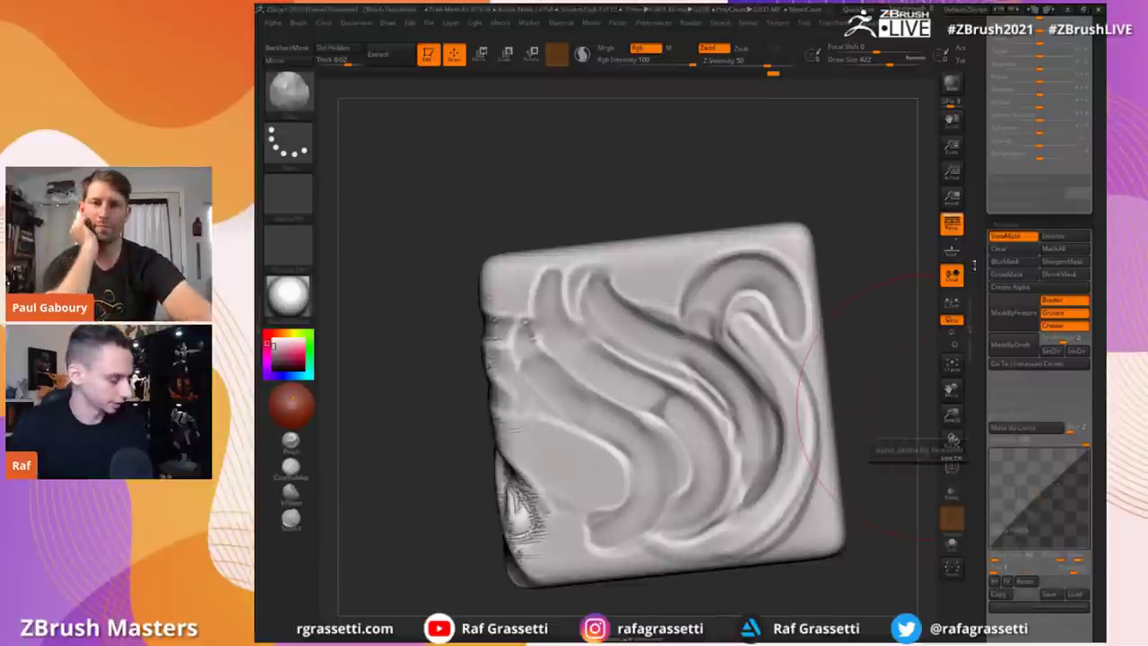
Step: Hide the cavity mask and apply a slight Inflate deformation to the folds on the side face
{"action": "left_click", "coordinate": [1044, 237]}
{"action": "key", "text": "ctrl+h"}
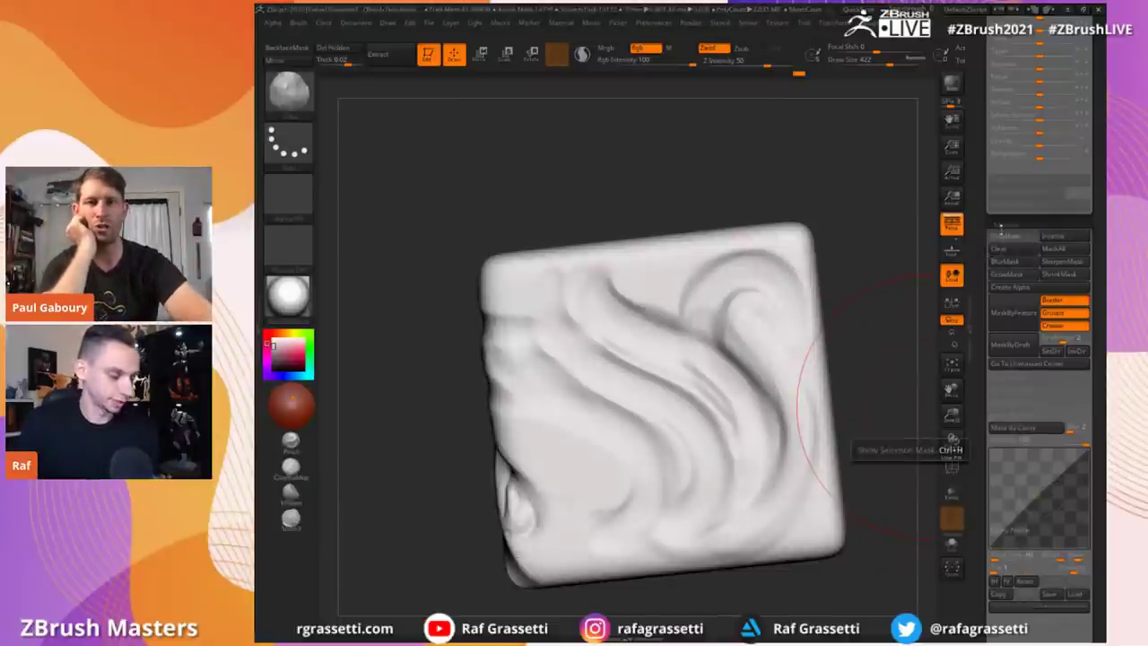
{"action": "left_click_drag", "start_coordinate": [978, 236], "coordinate": [973, 259]}
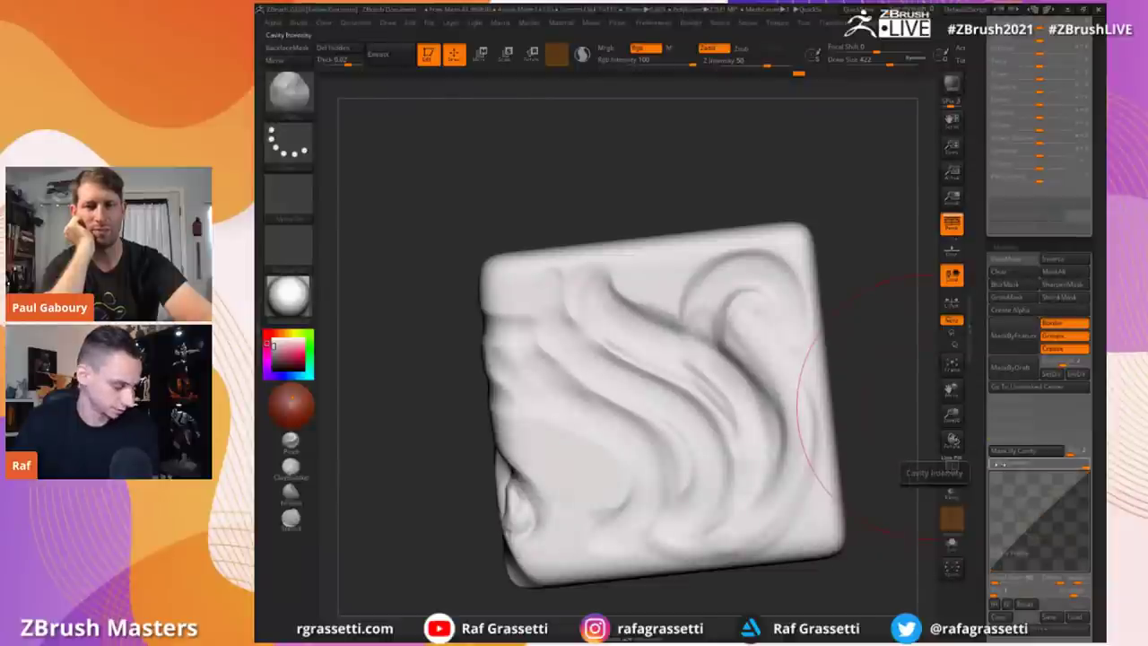
{"action": "left_click_drag", "start_coordinate": [977, 446], "coordinate": [959, 554]}
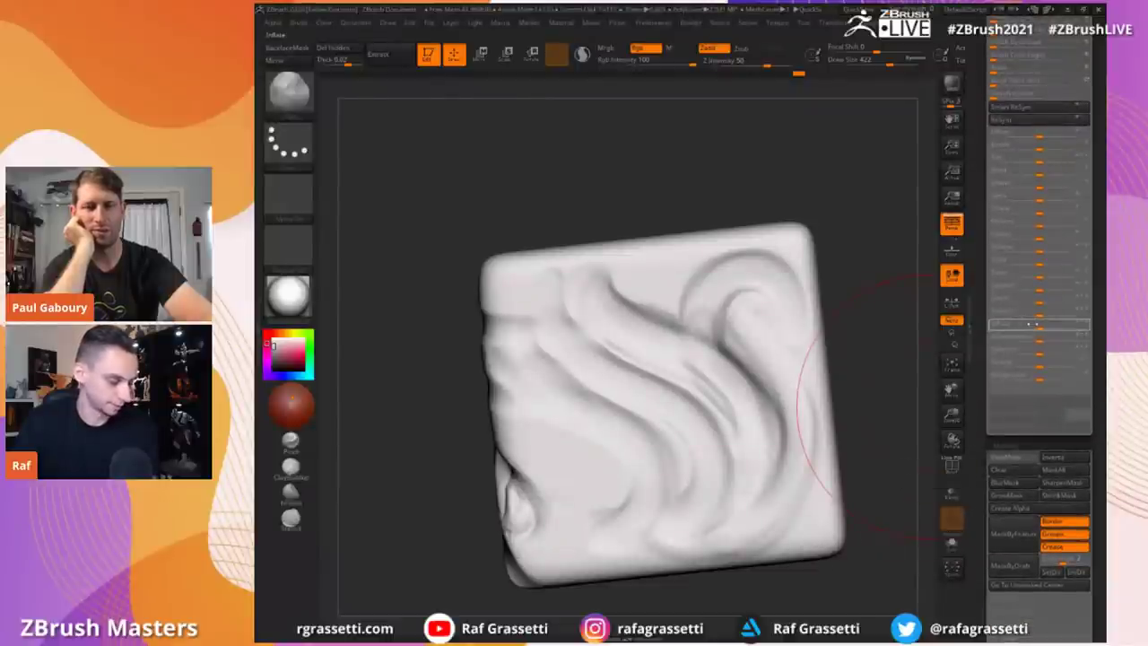
{"action": "left_click_drag", "start_coordinate": [1039, 323], "coordinate": [1042, 323]}
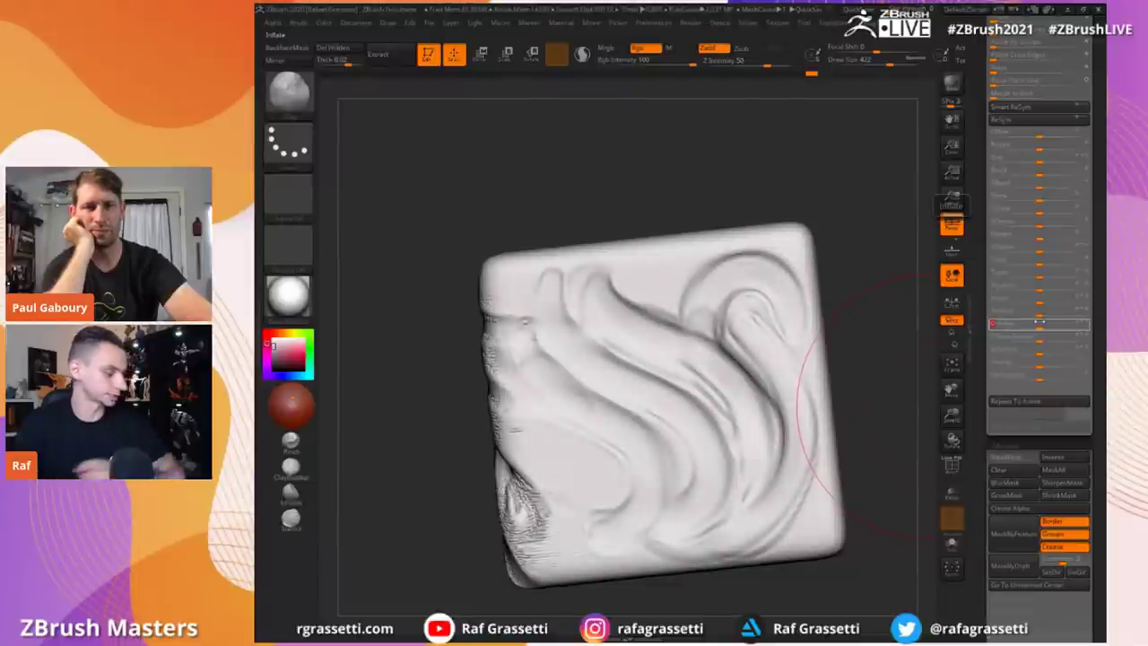
{"action": "mouse_move", "coordinate": [454, 248]}
{"action": "left_mouse_down"}
{"action": "mouse_move", "coordinate": [456, 231]}
{"action": "mouse_move", "coordinate": [463, 241]}
{"action": "left_mouse_up"}
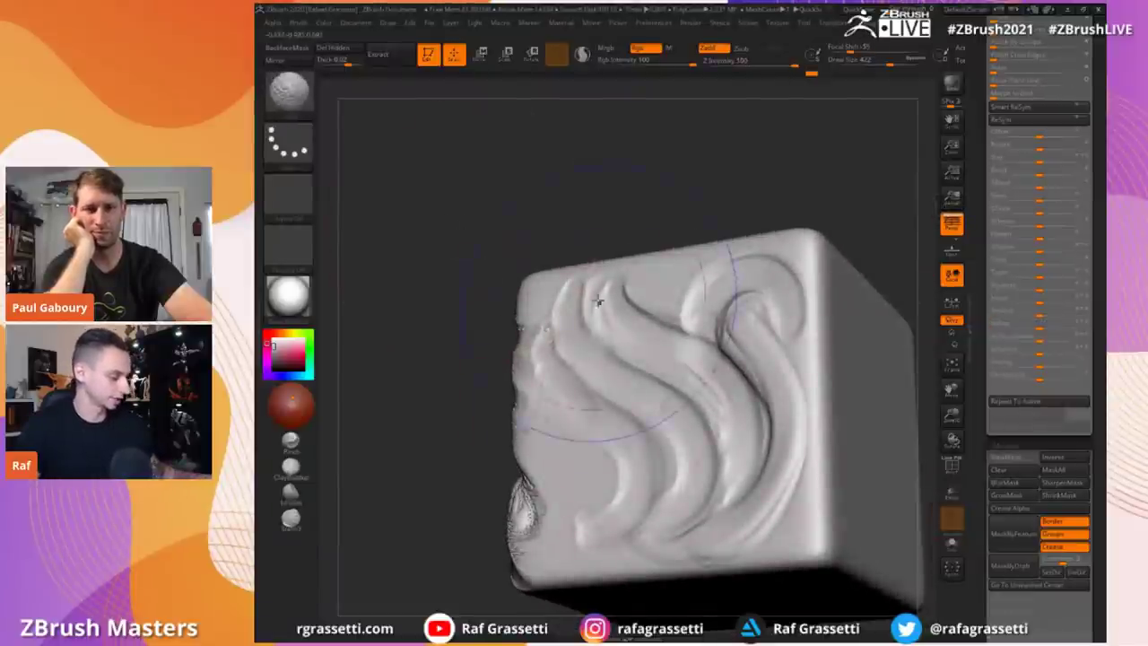
Step: Select the Standard brush and set its draw size to 94
{"action": "key", "text": "b"}
{"action": "key", "text": "s"}
{"action": "key", "text": "t"}
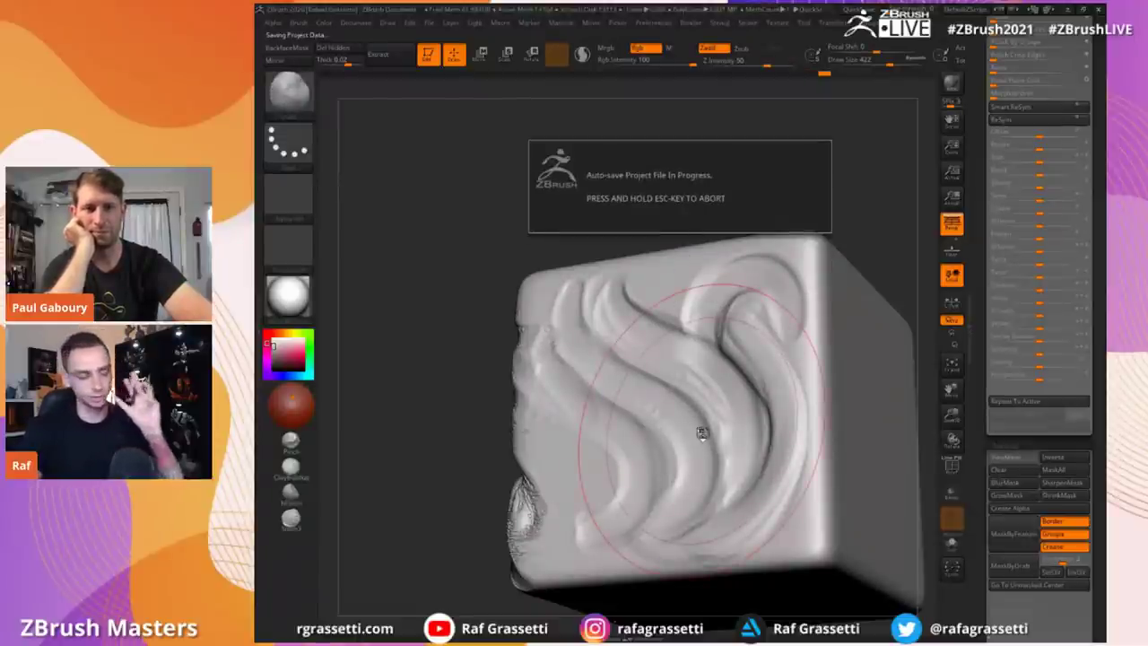
{"action": "left_click_drag", "start_coordinate": [464, 207], "coordinate": [472, 216]}
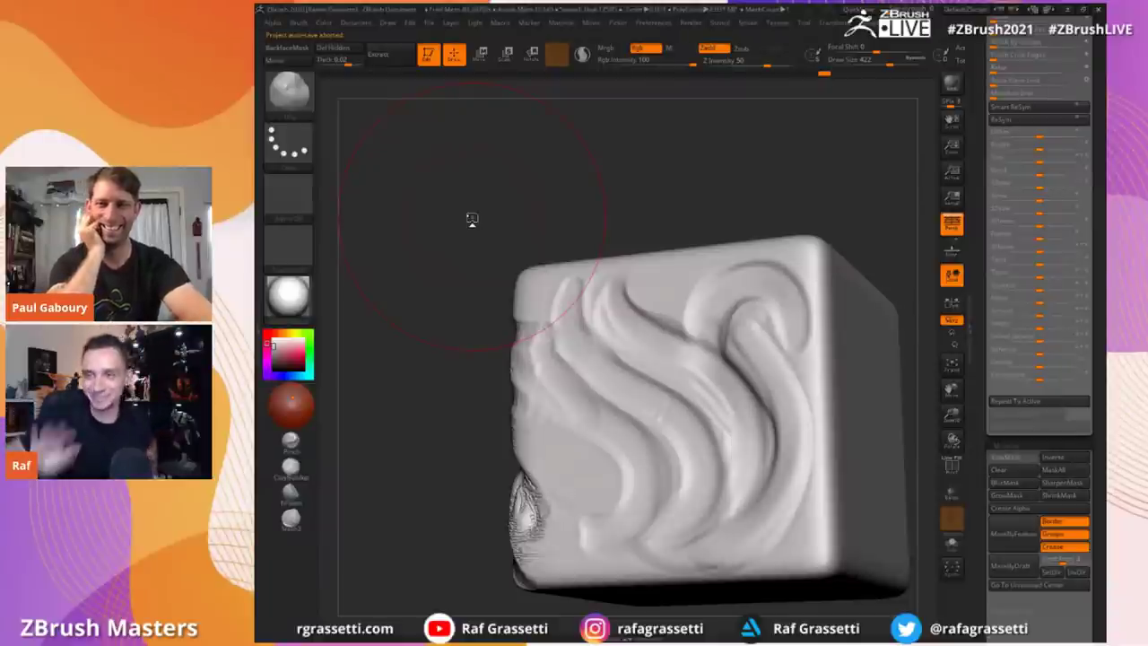
{"action": "left_click_drag", "start_coordinate": [525, 184], "coordinate": [465, 219]}
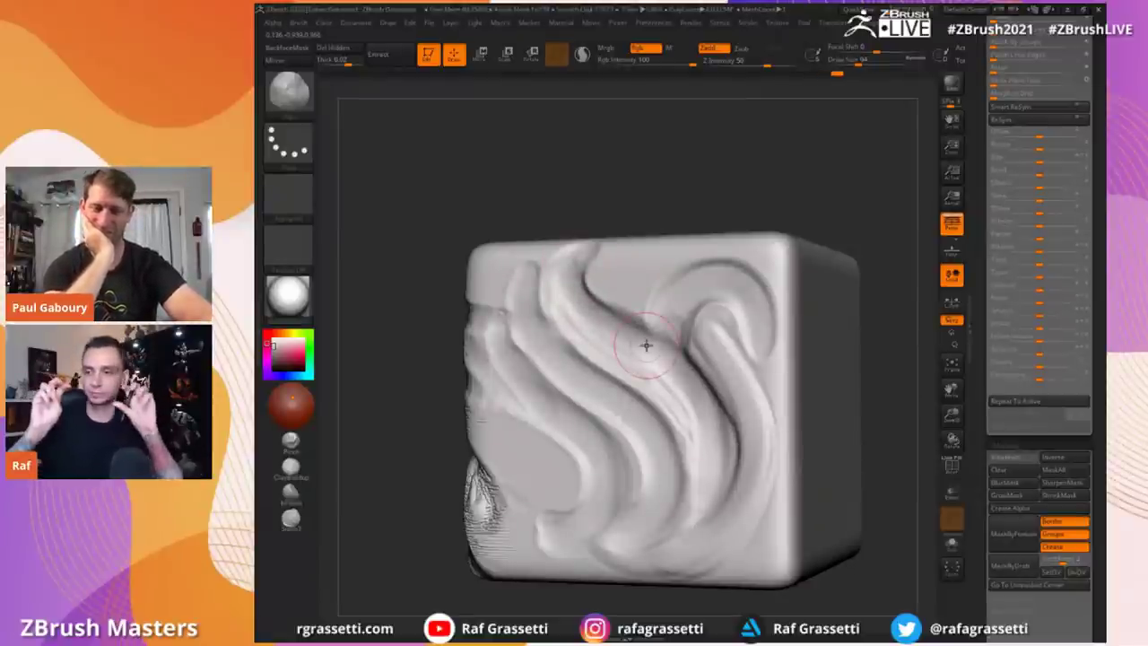
Step: Switch to the Spawn model and examine the chest and torso sculpt, both isolated and with the suit and cape shown
{"action": "left_click_drag", "start_coordinate": [978, 241], "coordinate": [986, 495]}
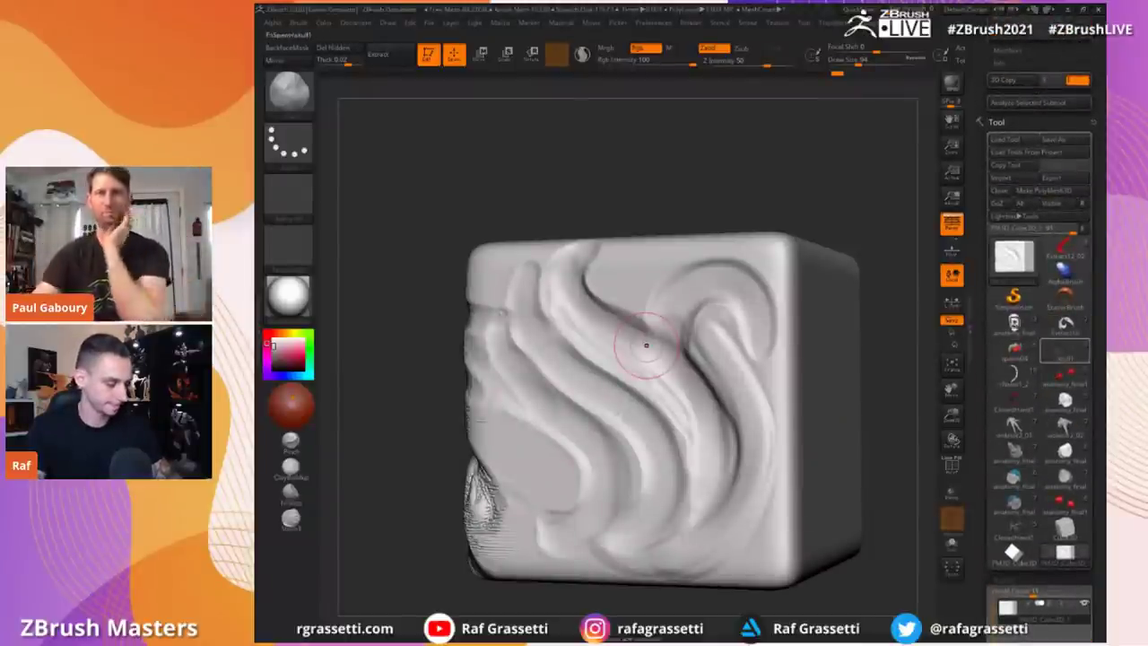
{"action": "left_click", "coordinate": [1015, 350]}
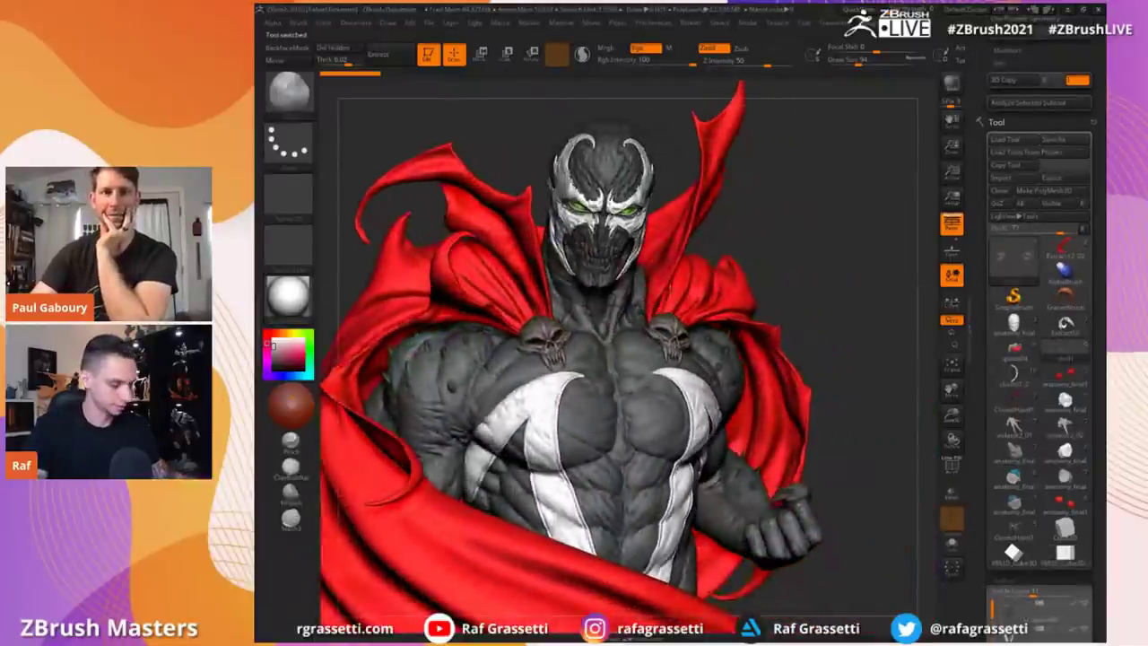
{"action": "left_click_drag", "start_coordinate": [884, 369], "coordinate": [896, 403], "text": "alt"}
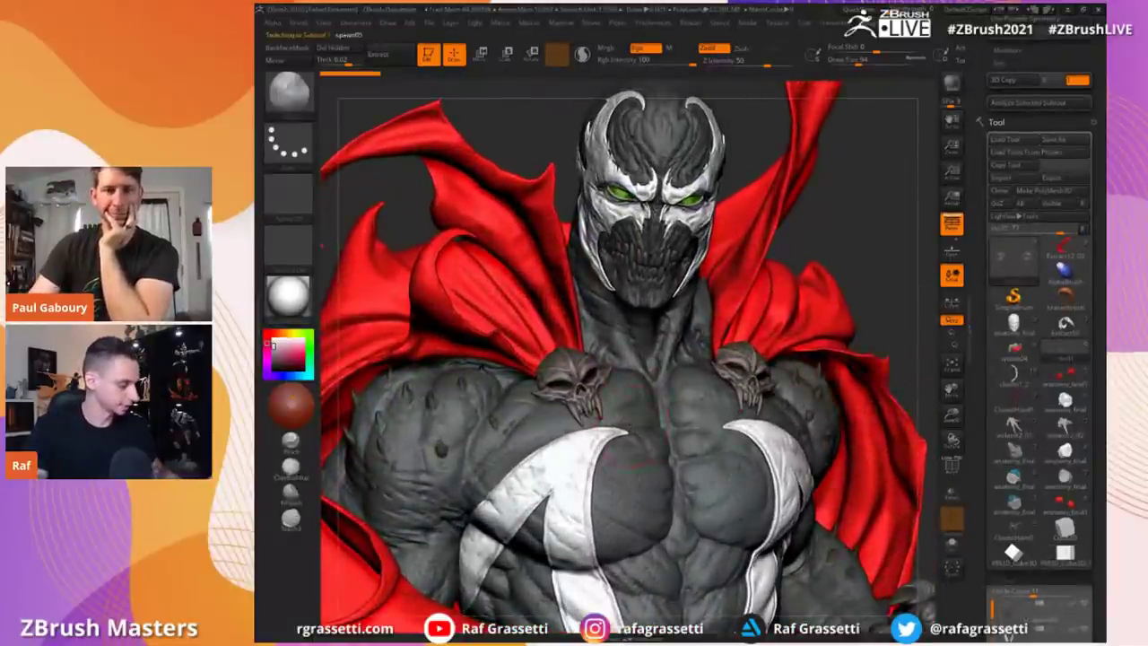
{"action": "key", "text": "shift+s"}
{"action": "left_click_drag", "start_coordinate": [443, 290], "coordinate": [531, 101], "text": "alt"}
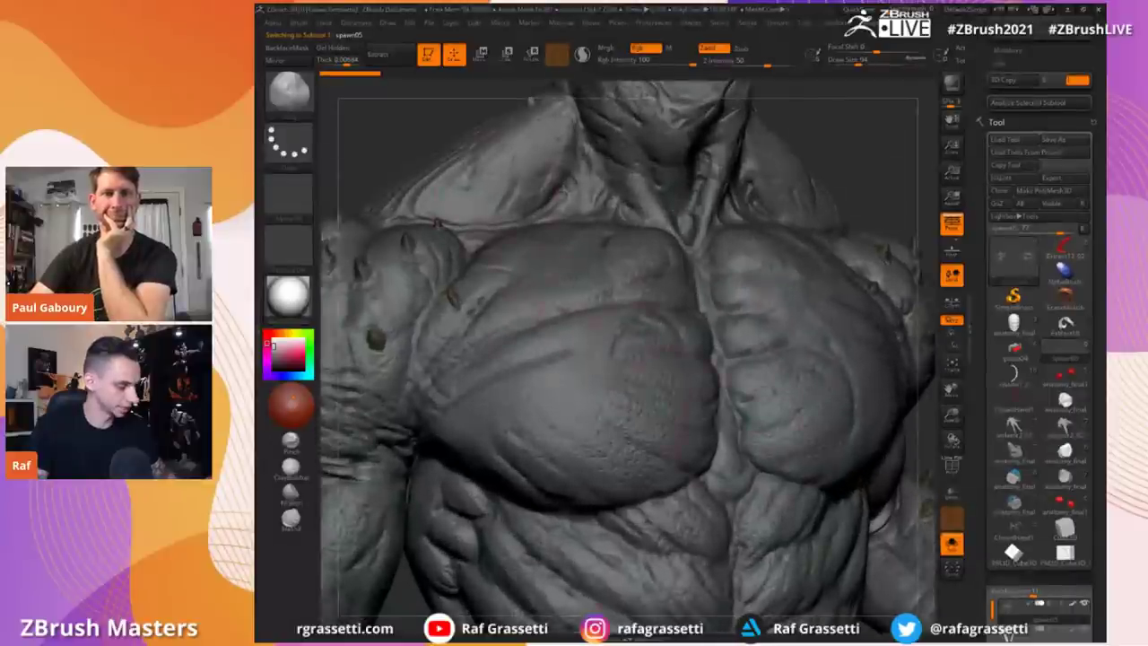
{"action": "key", "text": "shift+s"}
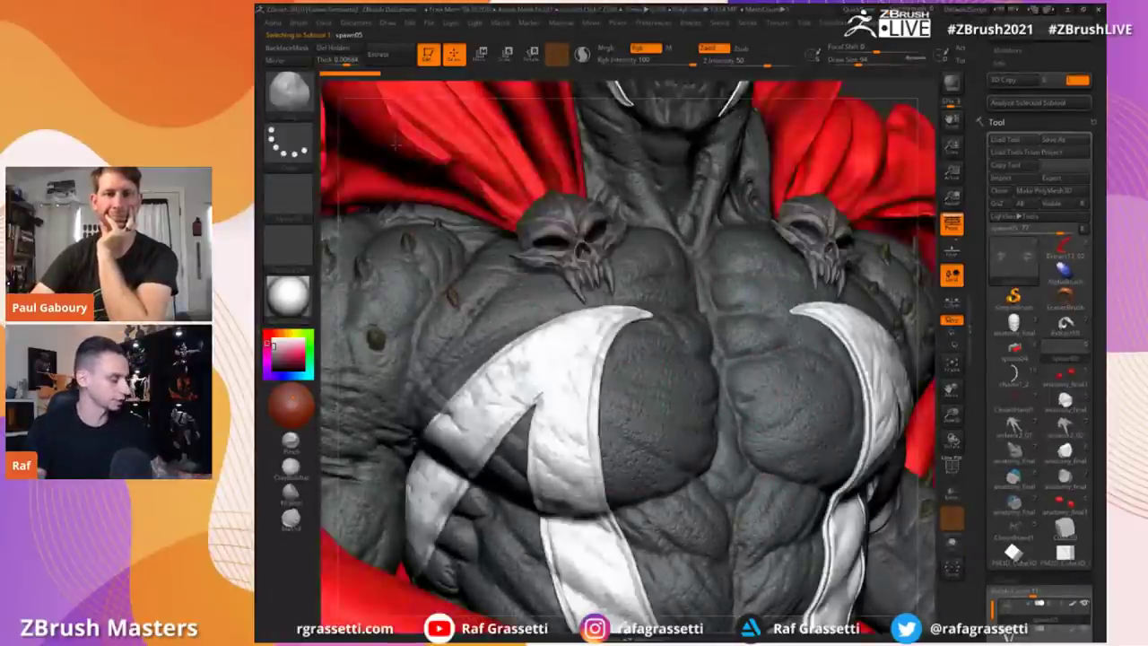
{"action": "left_click_drag", "start_coordinate": [685, 620], "coordinate": [696, 617]}
{"action": "left_click_drag", "start_coordinate": [982, 435], "coordinate": [982, 69]}
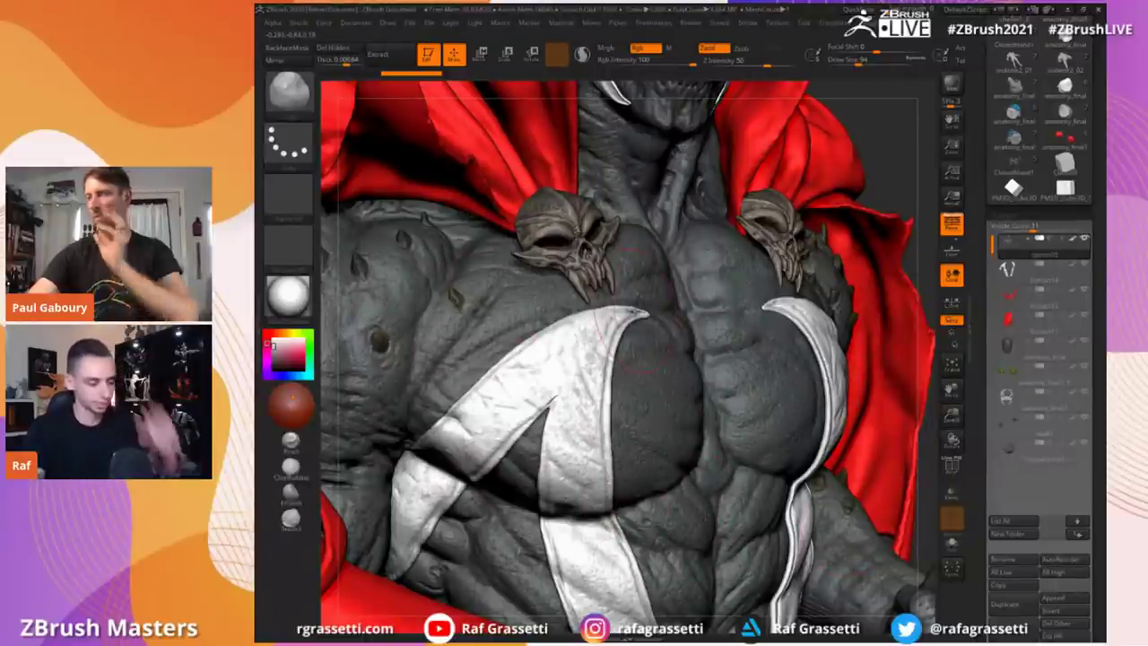
Step: Select Spawn's head subtool, lower the detail brush's Z intensity to 8, and sculpt lightly on the forehead
{"action": "right_click_drag", "start_coordinate": [635, 306], "coordinate": [686, 205], "text": "ctrl"}
{"action": "left_click", "coordinate": [686, 210], "text": "alt"}
{"action": "right_click_drag", "start_coordinate": [549, 151], "coordinate": [529, 274], "text": "ctrl"}
{"action": "mouse_move", "coordinate": [530, 187]}
{"action": "right_mouse_down"}
{"action": "mouse_move", "coordinate": [544, 169]}
{"action": "mouse_move", "coordinate": [529, 270]}
{"action": "right_mouse_up"}
{"action": "key", "text": "1"}
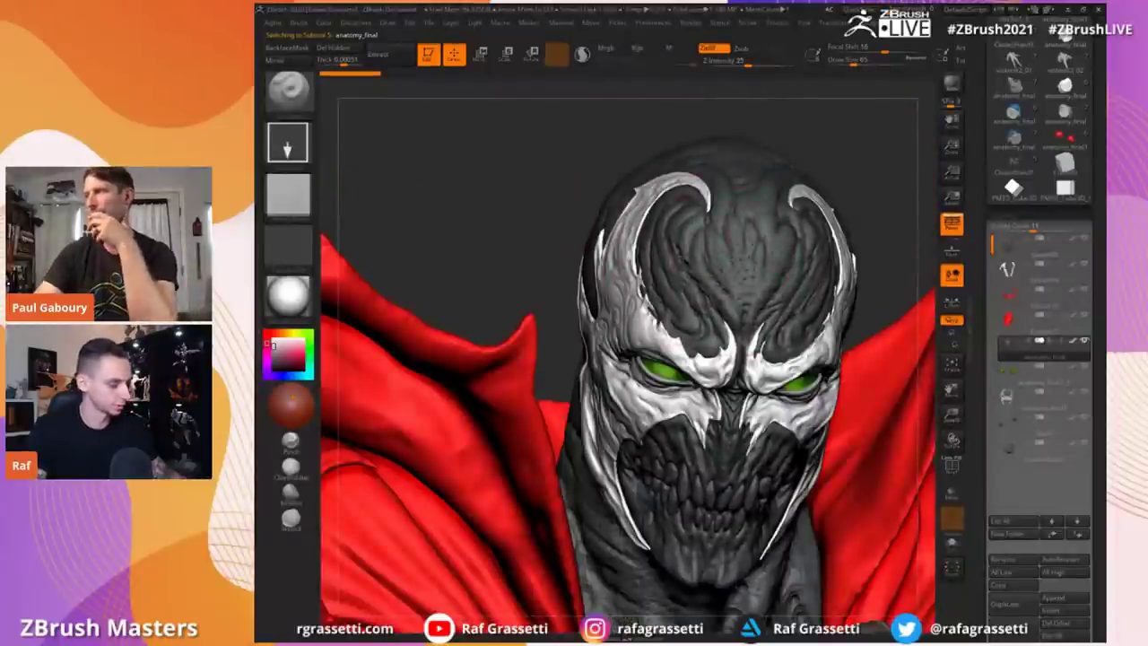
{"action": "left_click_drag", "start_coordinate": [746, 61], "coordinate": [733, 76]}
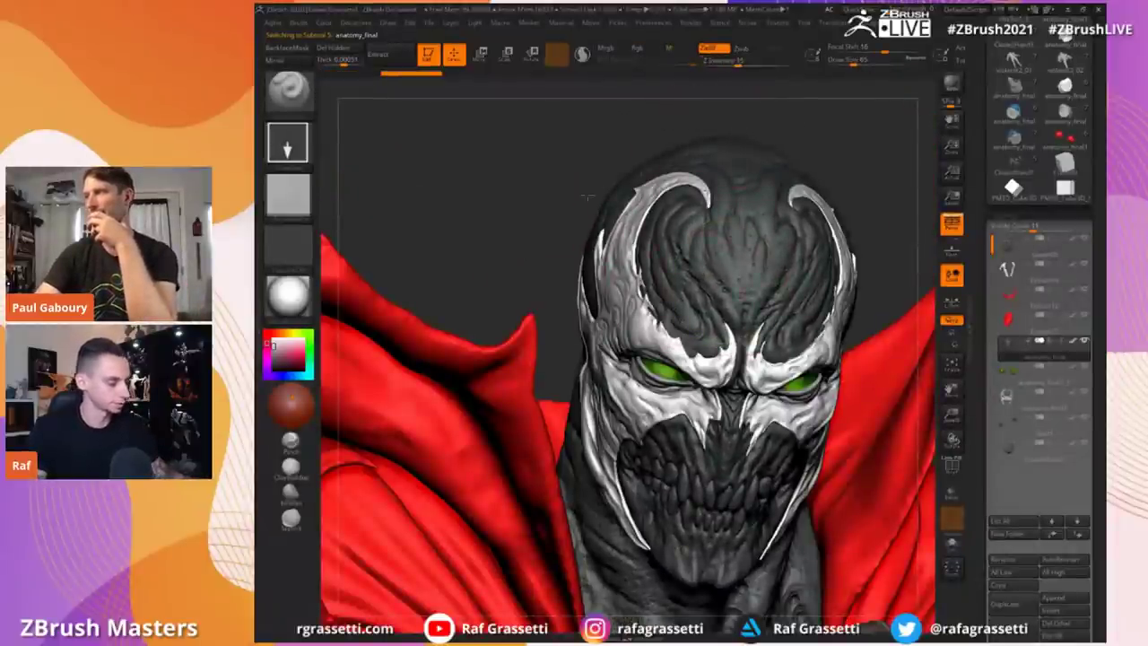
{"action": "left_click_drag", "start_coordinate": [734, 65], "coordinate": [691, 67]}
{"action": "left_click_drag", "start_coordinate": [571, 145], "coordinate": [768, 274], "text": "alt"}
{"action": "left_click_drag", "start_coordinate": [671, 205], "coordinate": [713, 205]}
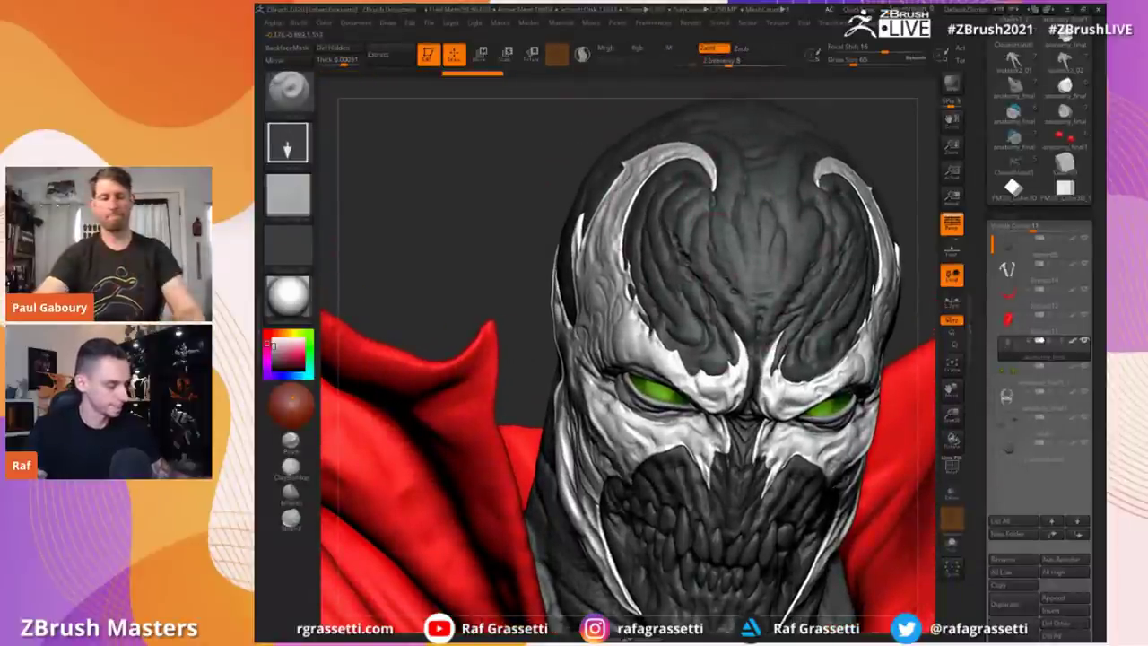
Step: Set the Z intensity to 12, add more strokes to the forehead wrinkles, and compare them by undoing and redoing
{"action": "left_click_drag", "start_coordinate": [728, 65], "coordinate": [738, 66]}
{"action": "left_click_drag", "start_coordinate": [713, 205], "coordinate": [672, 273]}
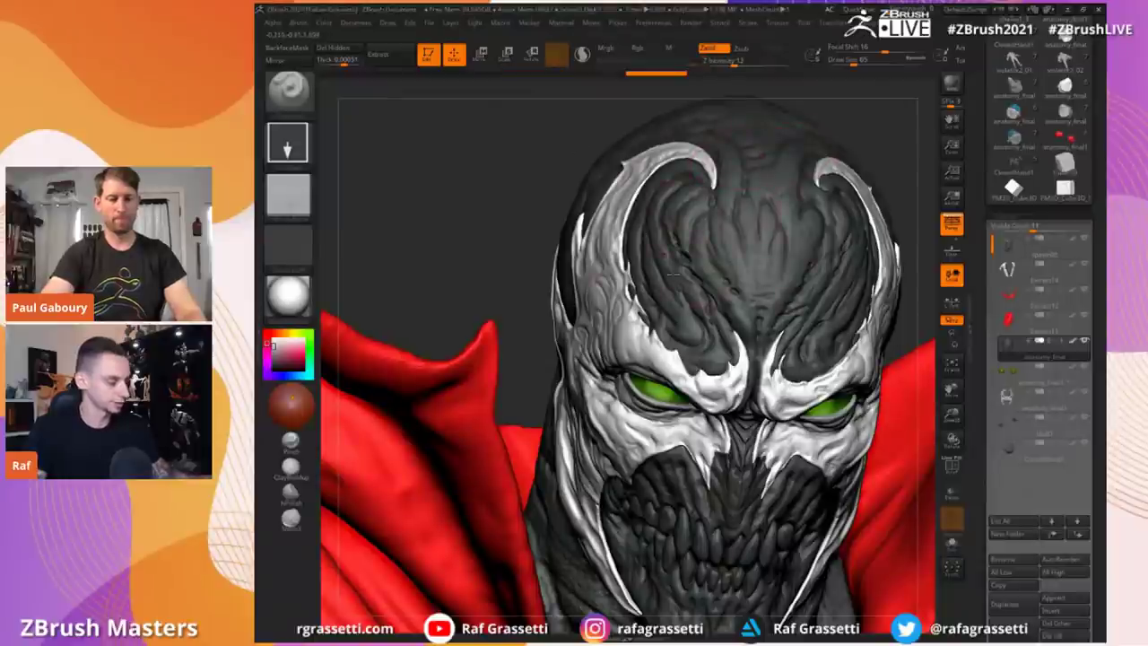
{"action": "left_click_drag", "start_coordinate": [797, 311], "coordinate": [834, 301]}
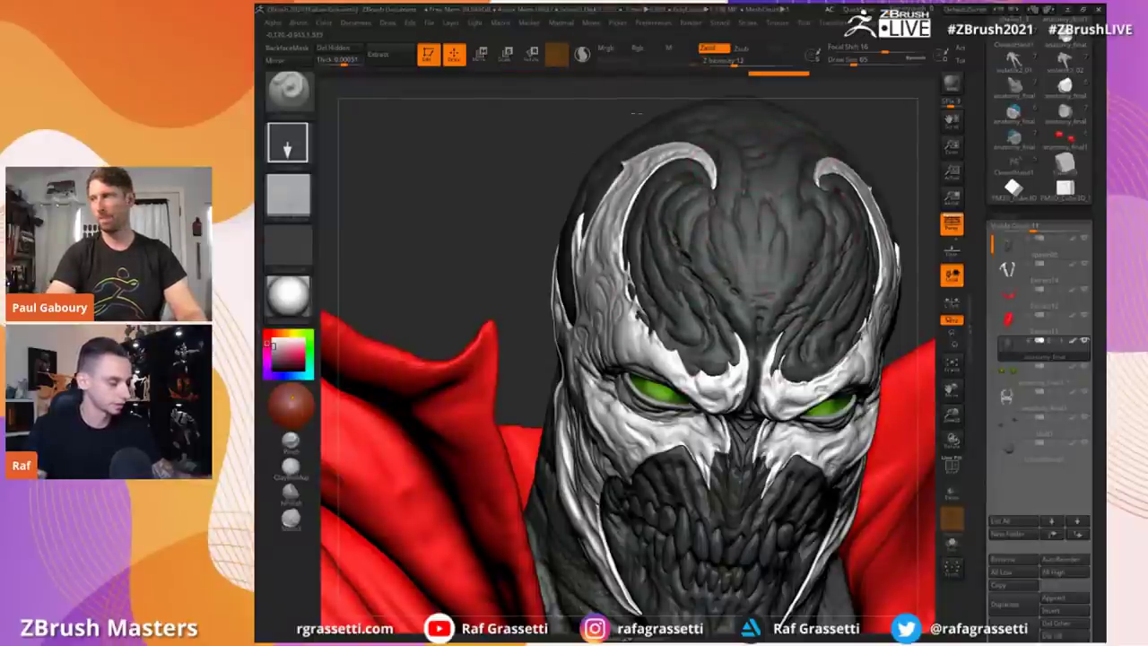
{"action": "key", "text": "ctrl+z"}
{"action": "key", "text": "ctrl+z"}
{"action": "key", "text": "ctrl+z"}
{"action": "key", "text": "ctrl+z"}
{"action": "key", "text": "ctrl+shift+z"}
{"action": "key", "text": "ctrl+shift+z"}
{"action": "key", "text": "ctrl+shift+z"}
Step: Mask Spawn's head by cavity using an adjusted cavity profile curve, and invert and hide the mask
{"action": "left_click_drag", "start_coordinate": [973, 494], "coordinate": [976, 245]}
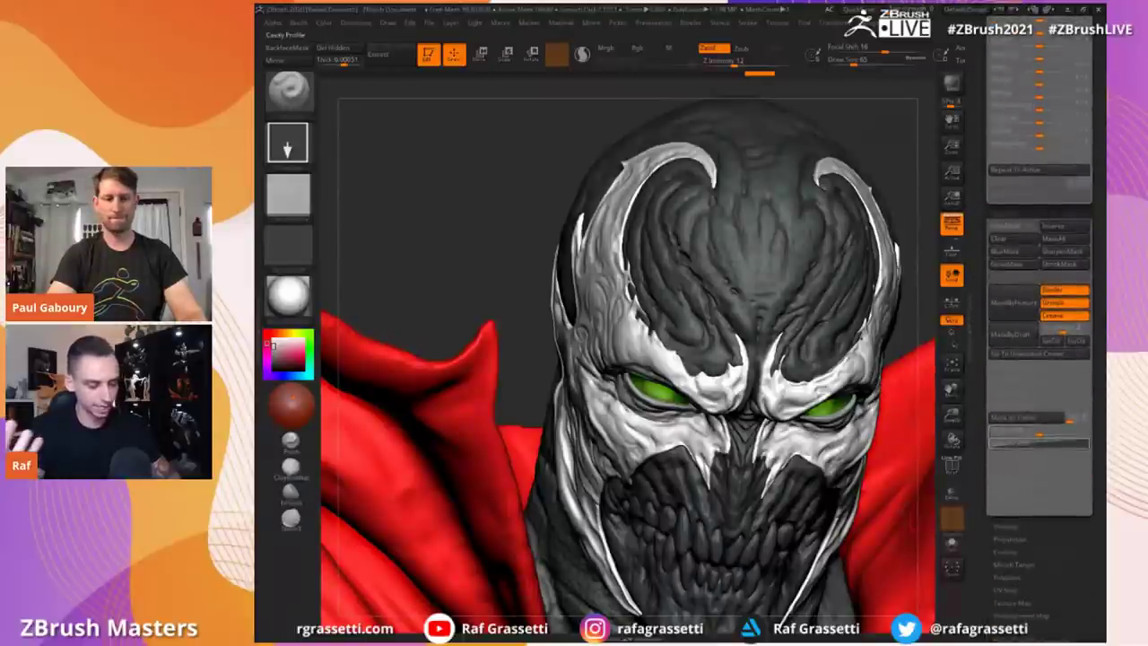
{"action": "left_click", "coordinate": [1038, 441]}
{"action": "left_click_drag", "start_coordinate": [1057, 450], "coordinate": [1047, 481]}
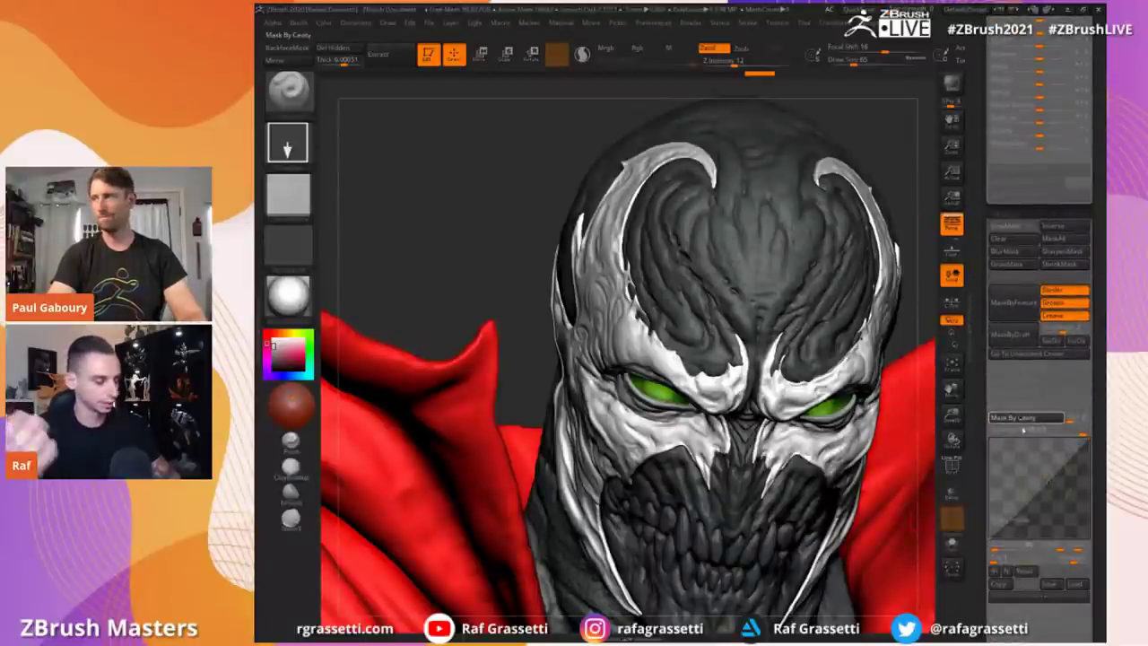
{"action": "left_click", "coordinate": [1020, 419]}
{"action": "left_click", "coordinate": [1054, 228]}
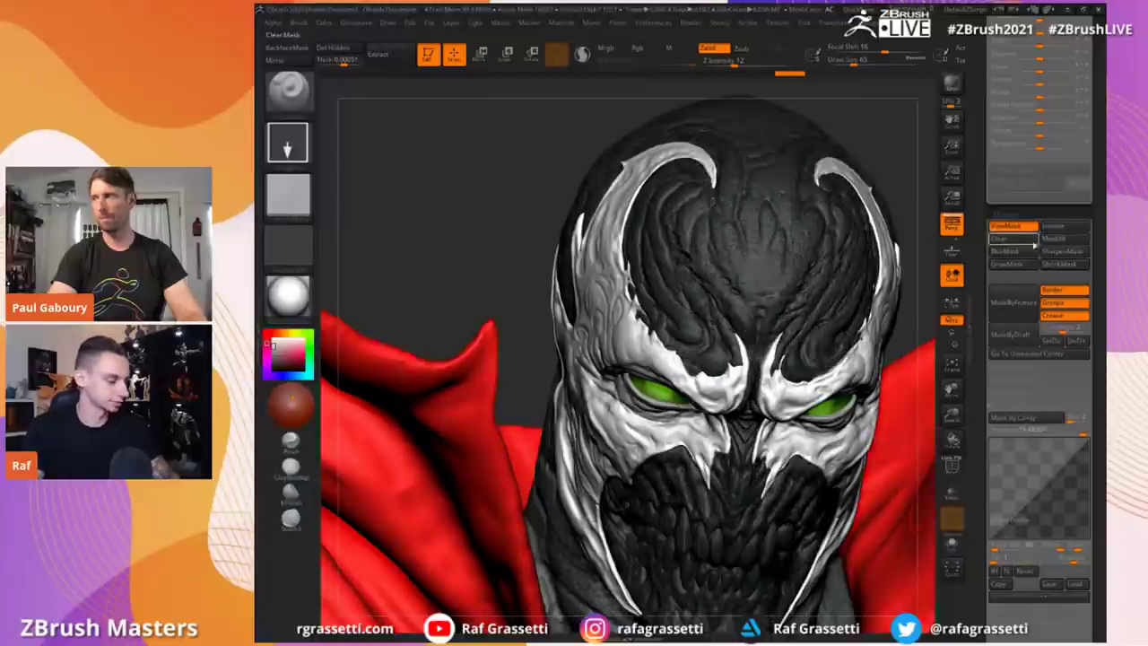
{"action": "left_click", "coordinate": [1017, 229]}
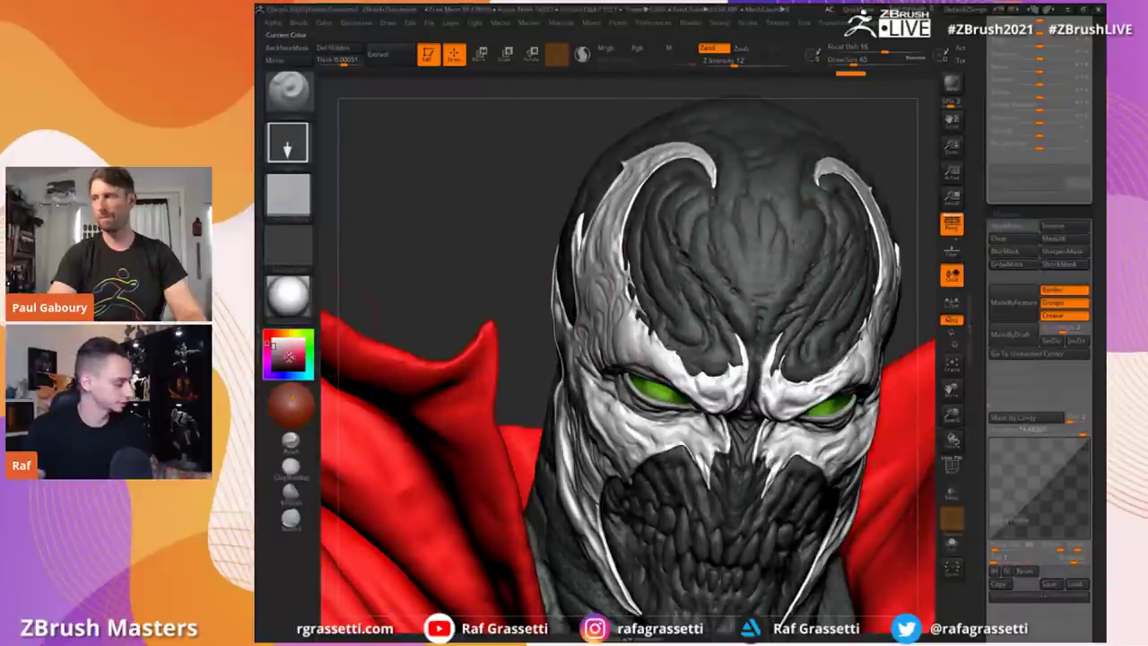
Step: Try an Inflate deformation on Spawn's cavity-masked head
{"action": "left_click_drag", "start_coordinate": [982, 276], "coordinate": [981, 431]}
{"action": "left_click", "coordinate": [1039, 247]}
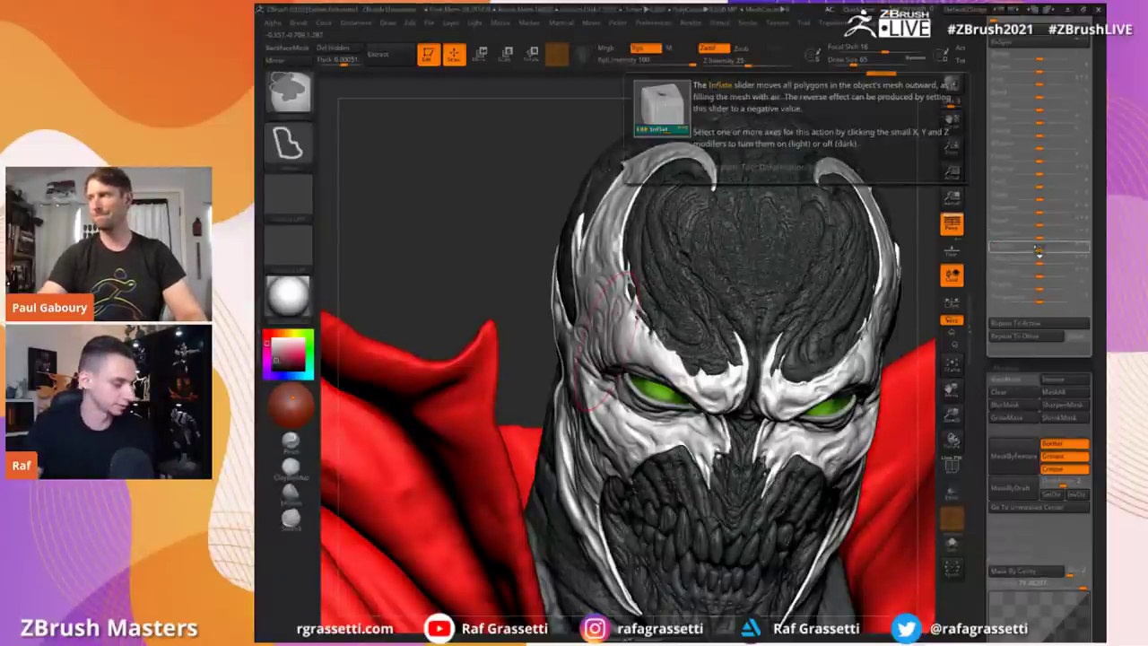
{"action": "key", "text": "ctrl+z"}
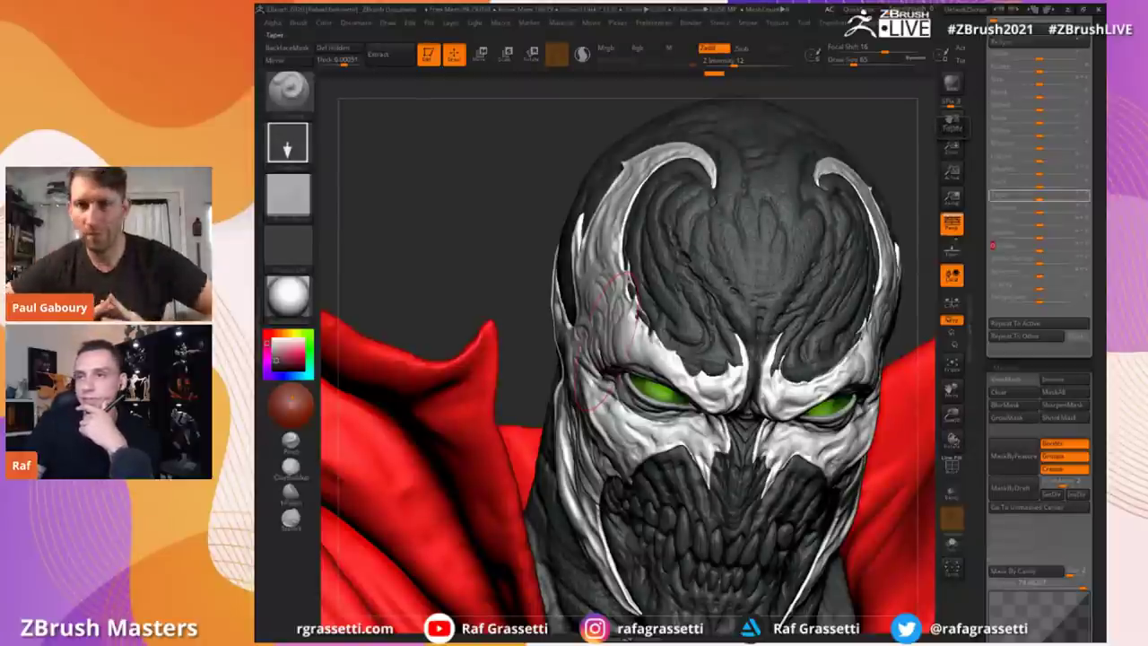
Step: Switch to the blue-faced clown model, frame its face, and adjust the light direction on it
{"action": "left_click_drag", "start_coordinate": [474, 218], "coordinate": [465, 230], "text": "alt"}
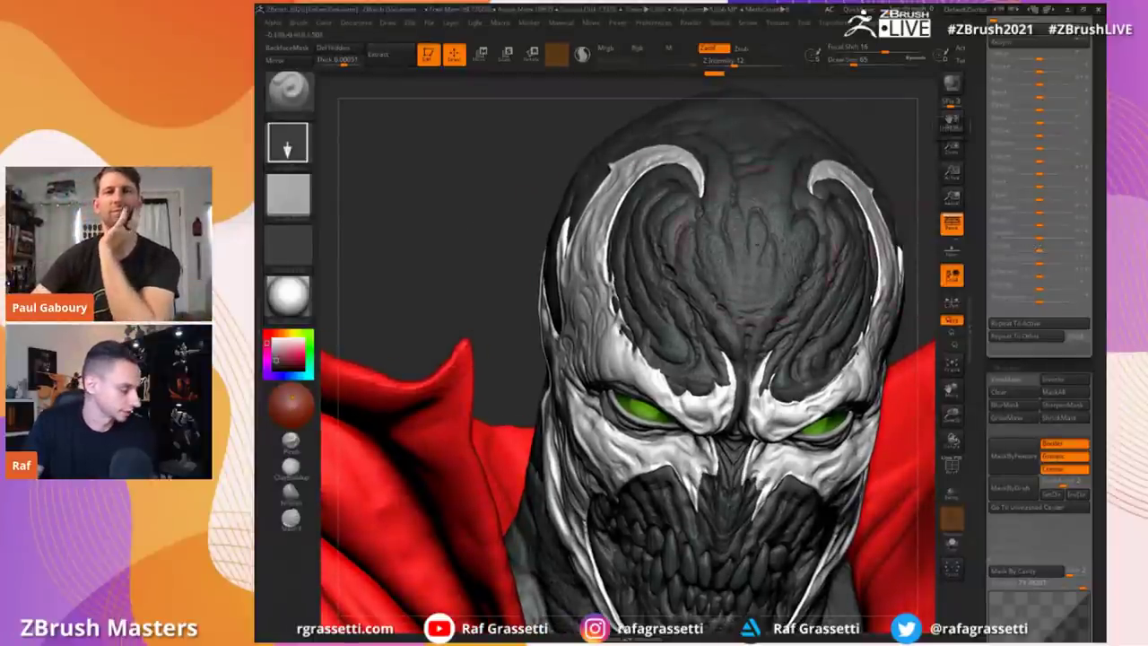
{"action": "left_click_drag", "start_coordinate": [426, 220], "coordinate": [433, 206]}
{"action": "left_click_drag", "start_coordinate": [855, 171], "coordinate": [726, 152], "text": "alt"}
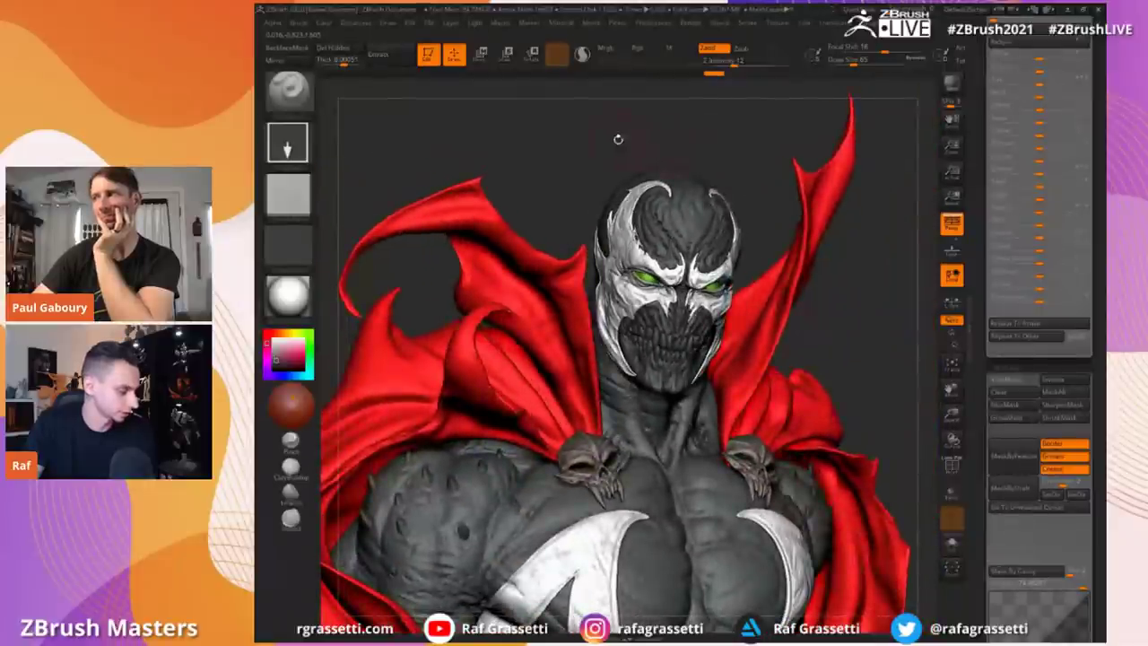
{"action": "left_click_drag", "start_coordinate": [969, 214], "coordinate": [982, 426]}
{"action": "scroll", "coordinate": [983, 425], "scroll_direction": "up", "scroll_amount": 10}
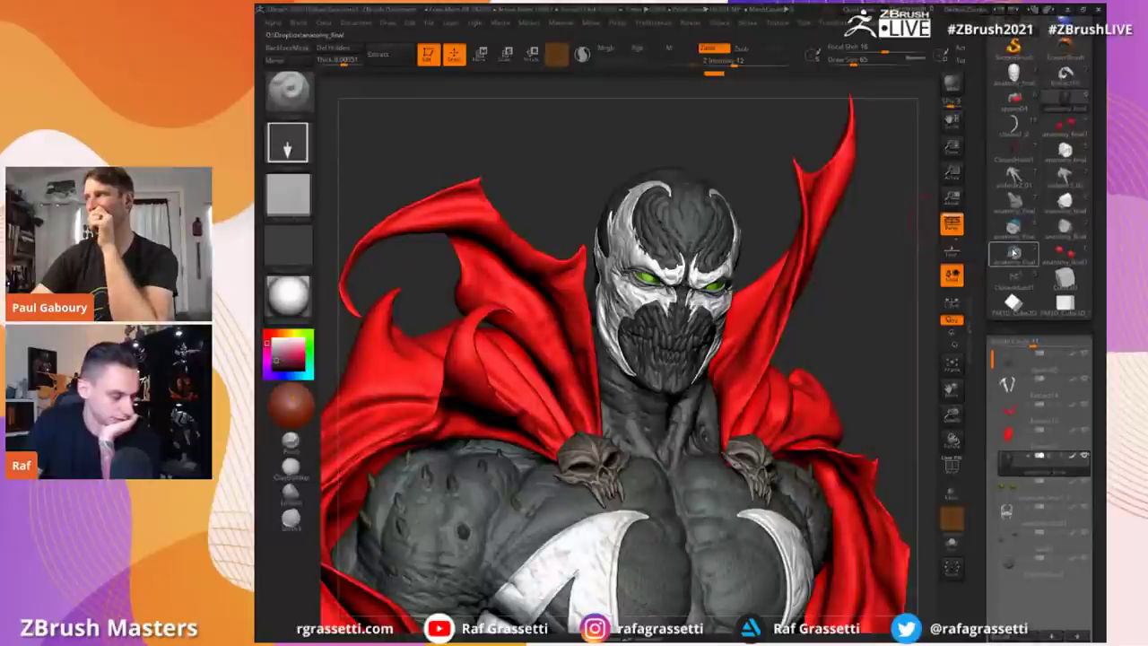
{"action": "left_click", "coordinate": [1013, 254]}
{"action": "left_click_drag", "start_coordinate": [855, 254], "coordinate": [789, 247]}
{"action": "left_click_drag", "start_coordinate": [885, 224], "coordinate": [890, 301], "text": "alt"}
{"action": "left_click", "coordinate": [1074, 259]}
{"action": "left_click_drag", "start_coordinate": [867, 197], "coordinate": [864, 254]}
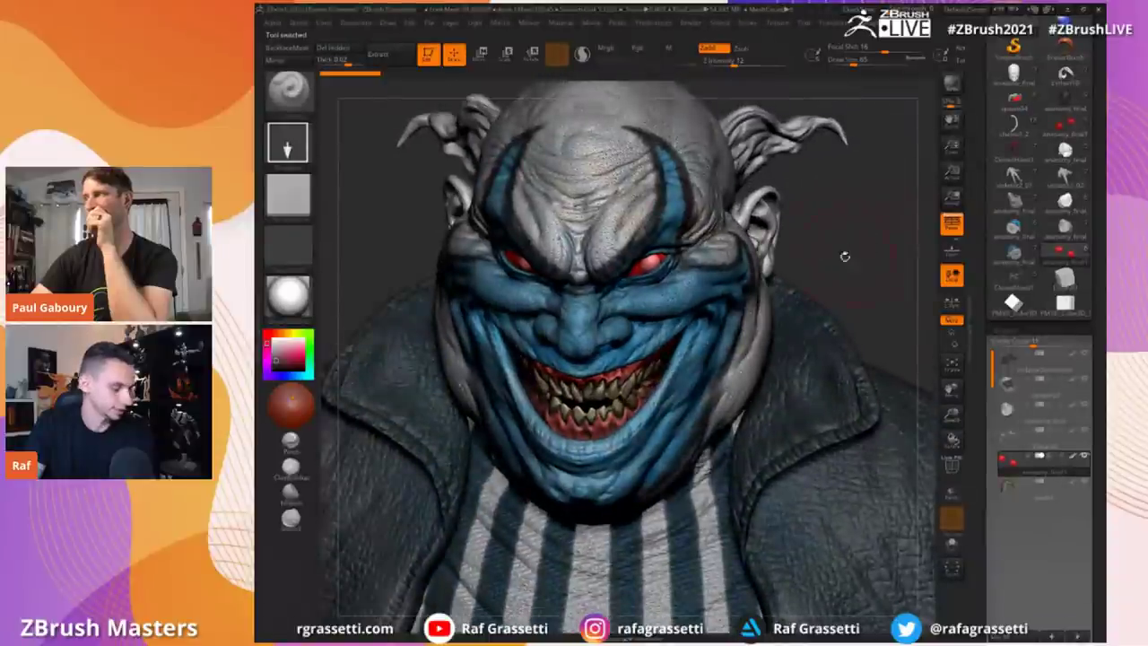
{"action": "left_click_drag", "start_coordinate": [287, 397], "coordinate": [292, 391]}
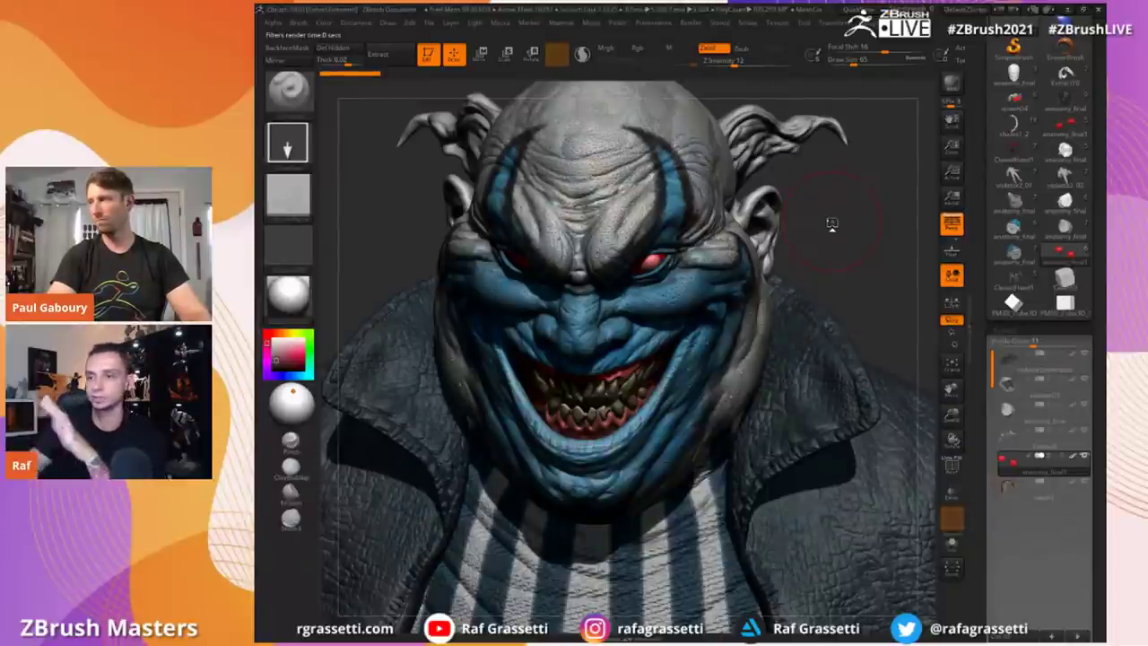
{"action": "mouse_move", "coordinate": [1065, 151]}
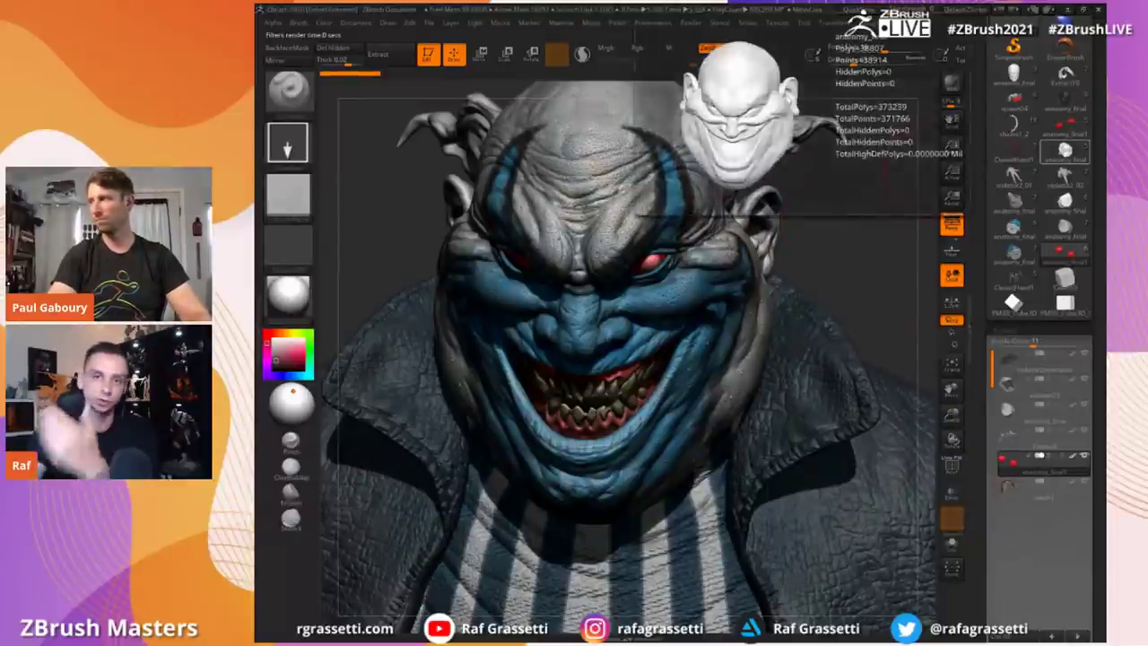
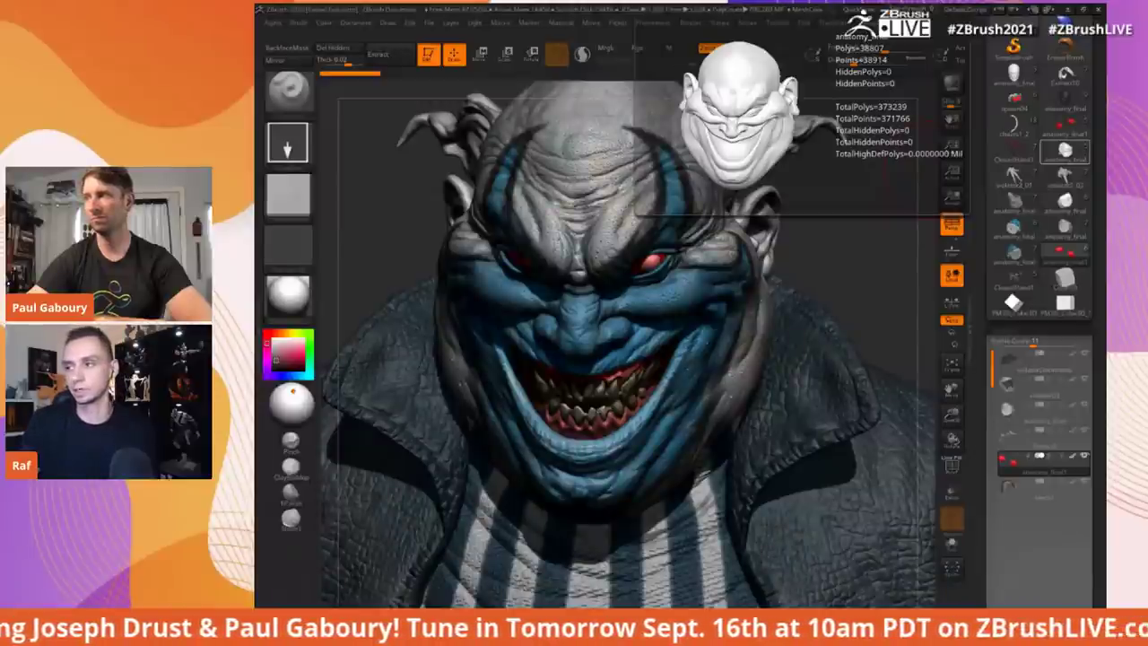
Step: Switch to the web browser, open the ArtStation Spawn image in a separate tab, and view it at full size
{"action": "key", "text": "alt+Tab"}
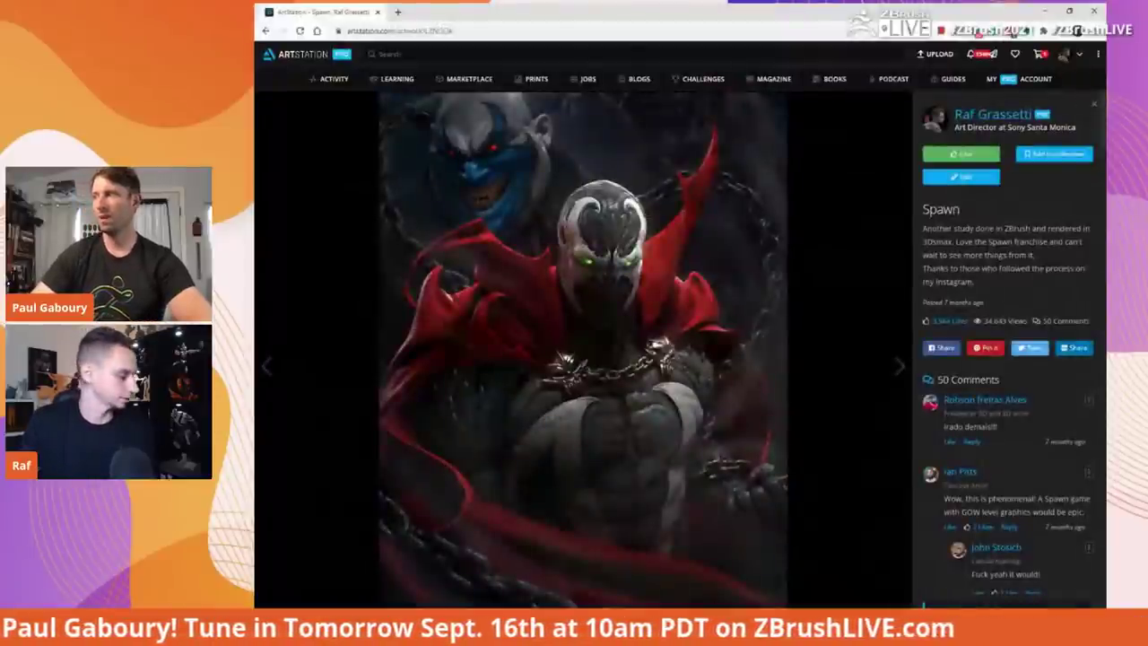
{"action": "right_click", "coordinate": [550, 155]}
{"action": "left_click", "coordinate": [592, 167]}
{"action": "left_click", "coordinate": [449, 11]}
{"action": "left_click", "coordinate": [643, 148]}
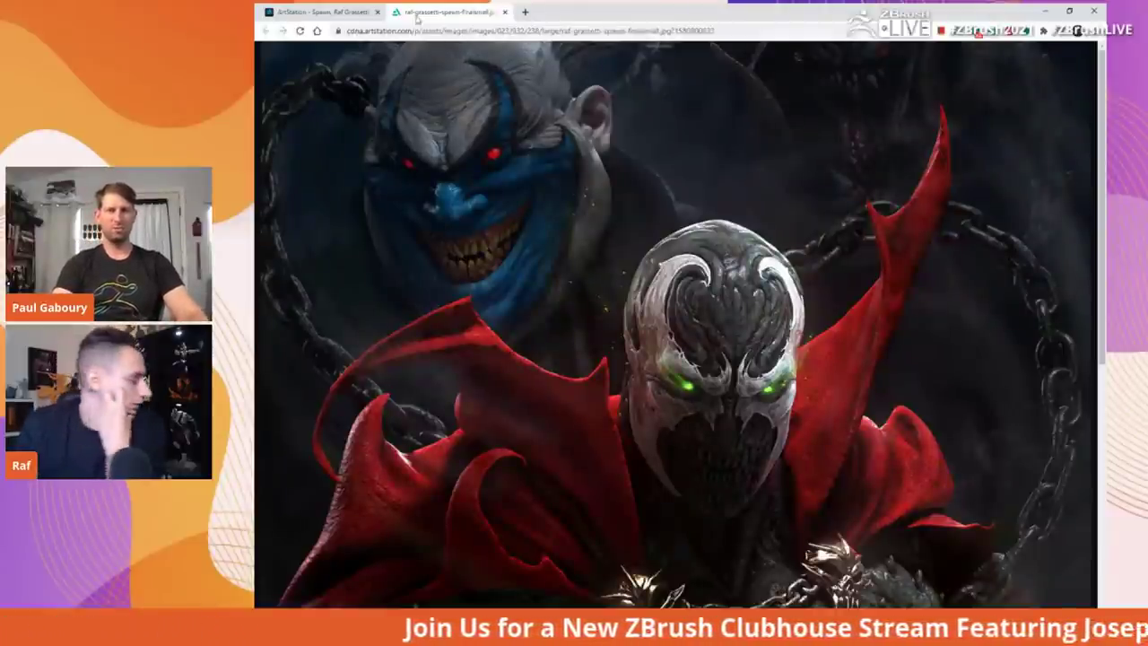
{"action": "left_click", "coordinate": [319, 11]}
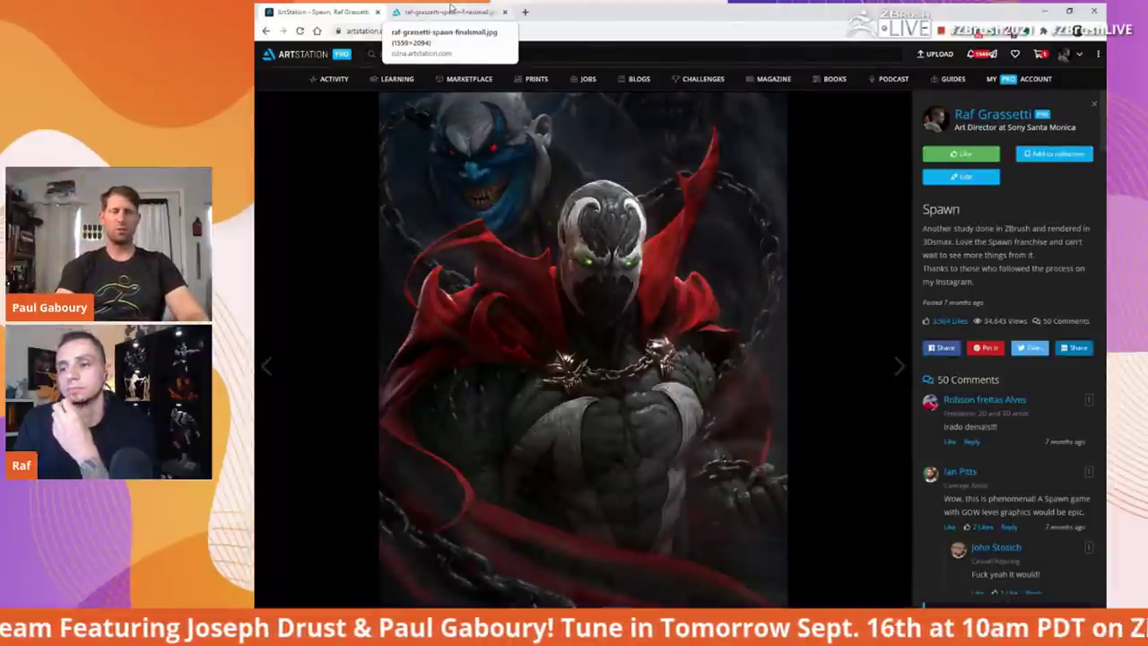
{"action": "left_click", "coordinate": [451, 11]}
{"action": "scroll", "coordinate": [700, 360], "scroll_direction": "down", "scroll_amount": 4}
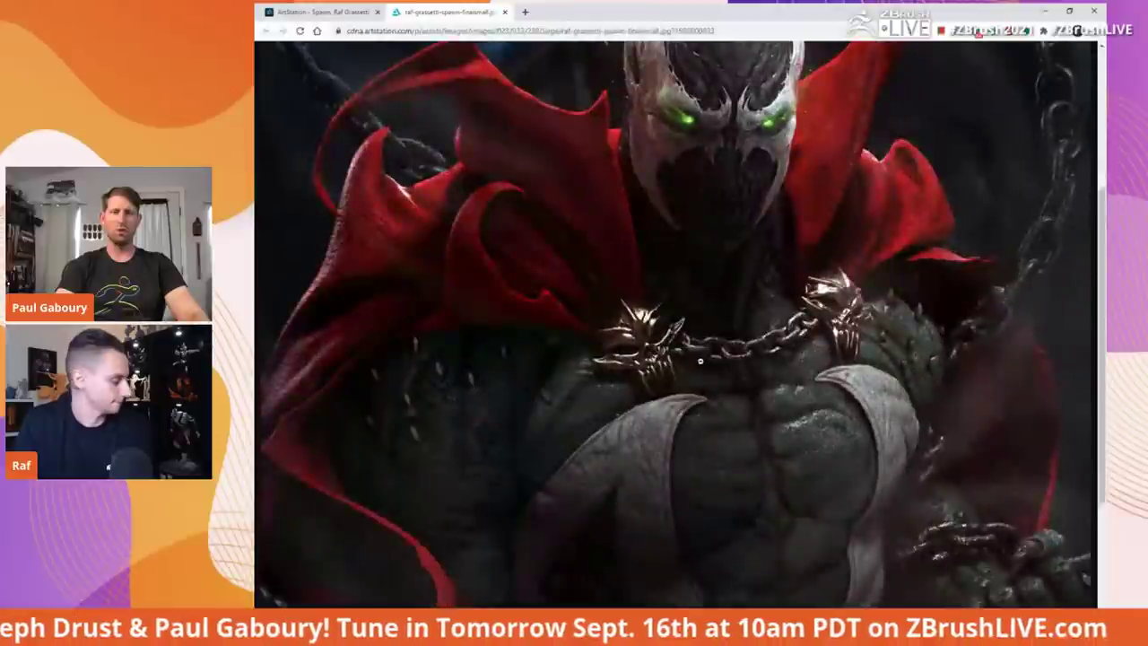
Step: Switch back to ZBrush and examine the full Spawn model with its chains, selecting the cape subtool
{"action": "key", "text": "alt+Tab"}
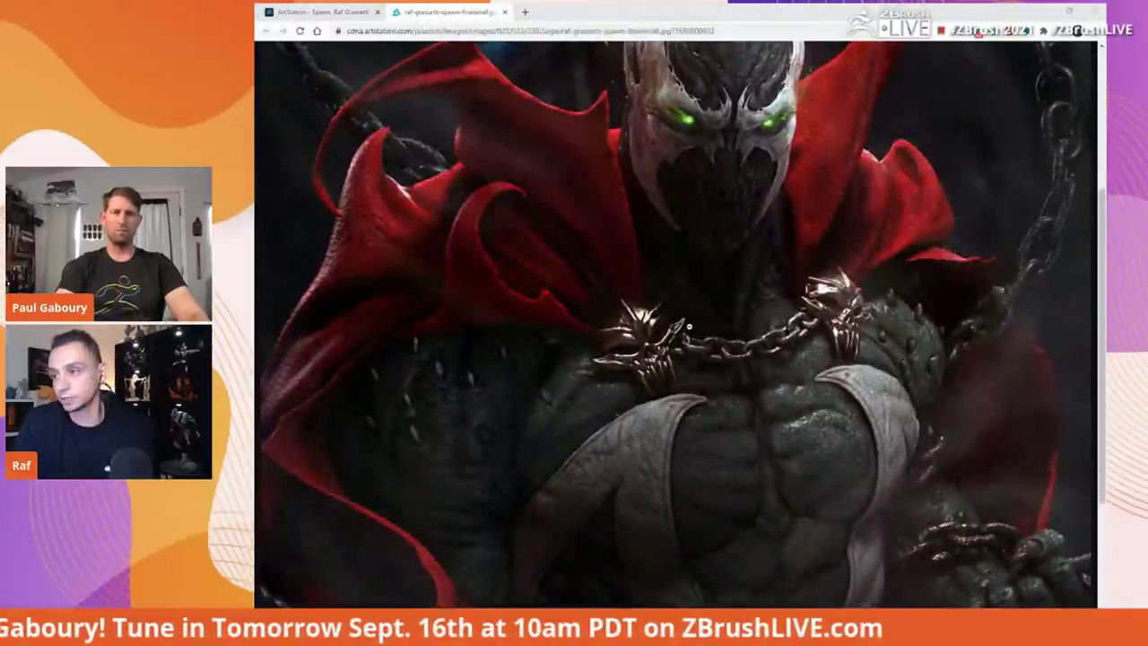
{"action": "key", "text": "alt+Tab"}
{"action": "left_click_drag", "start_coordinate": [894, 314], "coordinate": [924, 314]}
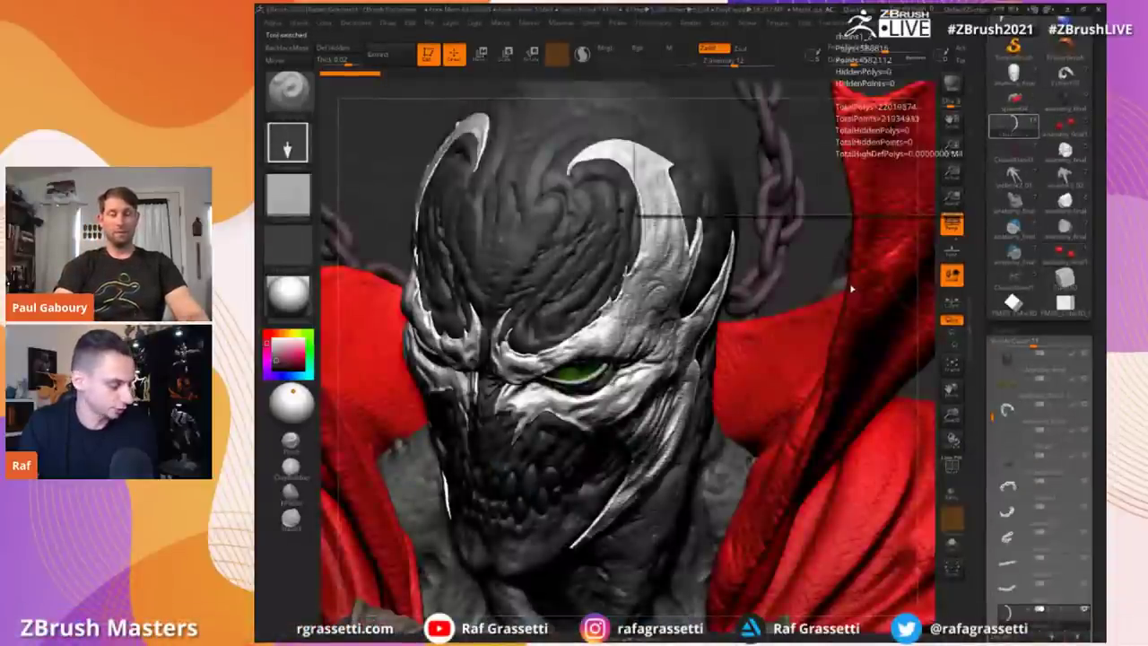
{"action": "right_click_drag", "start_coordinate": [640, 262], "coordinate": [814, 340], "text": "ctrl"}
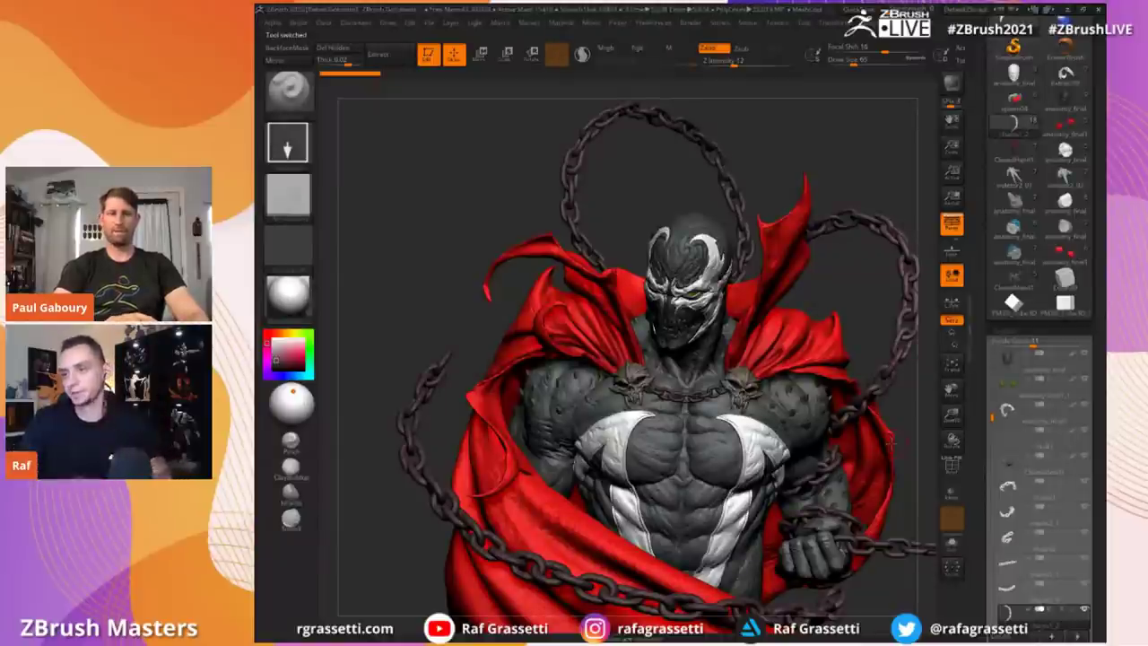
{"action": "left_click", "coordinate": [819, 355], "text": "alt"}
{"action": "left_click_drag", "start_coordinate": [849, 258], "coordinate": [834, 296]}
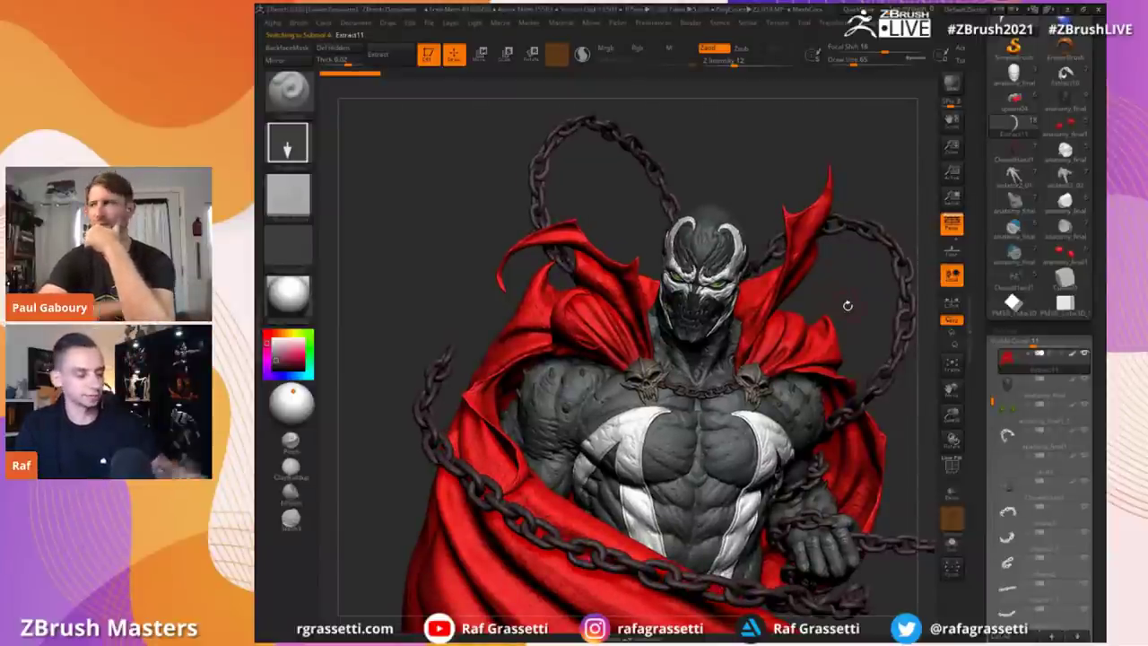
Step: Switch to the sculpted cube, remove its higher subdivision levels, and turn it into a DynaMesh
{"action": "left_click", "coordinate": [1064, 280]}
{"action": "left_click_drag", "start_coordinate": [748, 203], "coordinate": [733, 162]}
{"action": "left_click", "coordinate": [1062, 288]}
{"action": "left_click_drag", "start_coordinate": [691, 193], "coordinate": [682, 145], "text": "alt"}
{"action": "left_click_drag", "start_coordinate": [979, 438], "coordinate": [989, 398]}
{"action": "left_click", "coordinate": [1048, 409]}
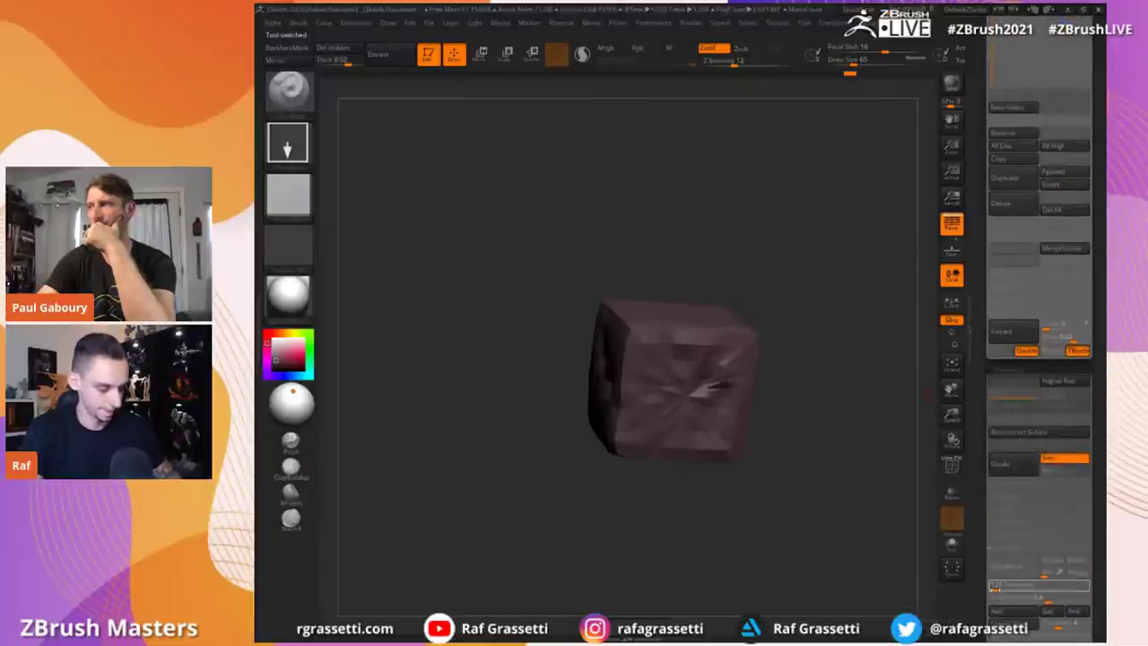
{"action": "left_click", "coordinate": [1010, 565]}
{"action": "left_click_drag", "start_coordinate": [717, 269], "coordinate": [636, 276]}
{"action": "key", "text": "shift+f"}
{"action": "key", "text": "shift+f"}
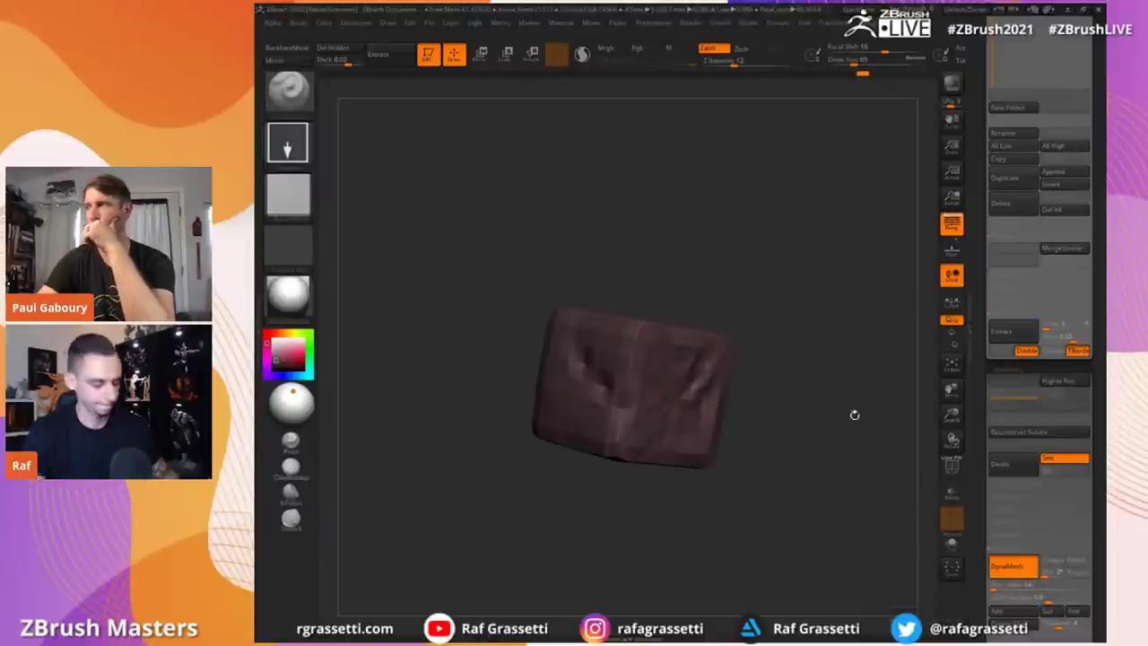
Step: Reshape the DynaMesh cube into a smooth, tall, thin rectangular block
{"action": "left_click_drag", "start_coordinate": [869, 415], "coordinate": [852, 411]}
{"action": "left_click_drag", "start_coordinate": [487, 326], "coordinate": [487, 305], "text": "shift"}
{"action": "key", "text": "w"}
{"action": "mouse_move", "coordinate": [574, 394]}
{"action": "left_mouse_down"}
{"action": "mouse_move", "coordinate": [623, 395]}
{"action": "mouse_move", "coordinate": [500, 382]}
{"action": "left_mouse_up"}
{"action": "key", "text": "ctrl+z"}
{"action": "key", "text": "y"}
{"action": "left_click_drag", "start_coordinate": [500, 382], "coordinate": [596, 382]}
{"action": "key", "text": "q"}
{"action": "left_click_drag", "start_coordinate": [503, 359], "coordinate": [615, 352]}
{"action": "key", "text": "r"}
{"action": "mouse_move", "coordinate": [703, 491]}
{"action": "left_mouse_down"}
{"action": "mouse_move", "coordinate": [702, 558]}
{"action": "mouse_move", "coordinate": [636, 349]}
{"action": "left_mouse_up"}
{"action": "key", "text": "q"}
Step: Set the brush stroke to FreeHand and turn its alpha off
{"action": "left_click", "coordinate": [288, 143]}
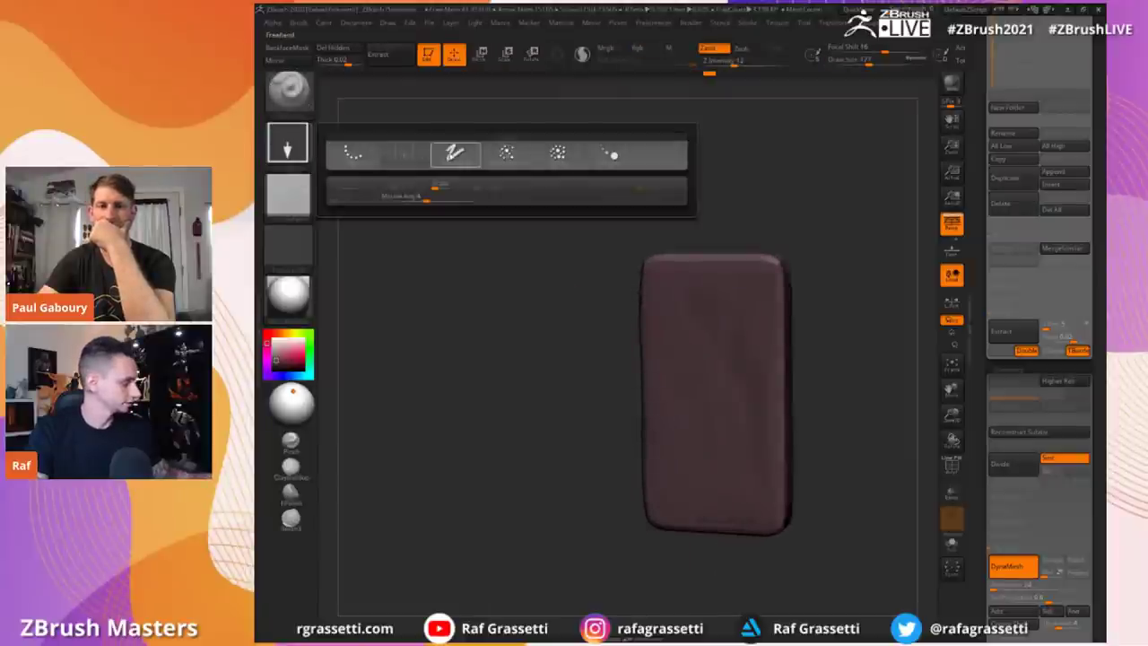
{"action": "left_click", "coordinate": [452, 153]}
{"action": "left_click", "coordinate": [289, 196]}
{"action": "left_click", "coordinate": [405, 203]}
{"action": "left_click", "coordinate": [289, 196]}
{"action": "left_click", "coordinate": [363, 203]}
Step: Mask the lower part of the block with a soft edge and rotate the upper part to bend it over
{"action": "mouse_move", "coordinate": [502, 260]}
{"action": "left_mouse_down", "text": "shift"}
{"action": "mouse_move", "coordinate": [588, 260]}
{"action": "mouse_move", "coordinate": [676, 196]}
{"action": "mouse_move", "coordinate": [663, 197]}
{"action": "left_mouse_up", "text": "shift"}
{"action": "left_click", "coordinate": [664, 198], "text": "ctrl"}
{"action": "key", "text": "r"}
{"action": "left_click_drag", "start_coordinate": [718, 292], "coordinate": [718, 341]}
{"action": "mouse_move", "coordinate": [718, 341]}
{"action": "left_mouse_down"}
{"action": "mouse_move", "coordinate": [749, 328]}
{"action": "mouse_move", "coordinate": [669, 281]}
{"action": "mouse_move", "coordinate": [577, 285]}
{"action": "left_mouse_up"}
{"action": "key", "text": "w"}
{"action": "key", "text": "q"}
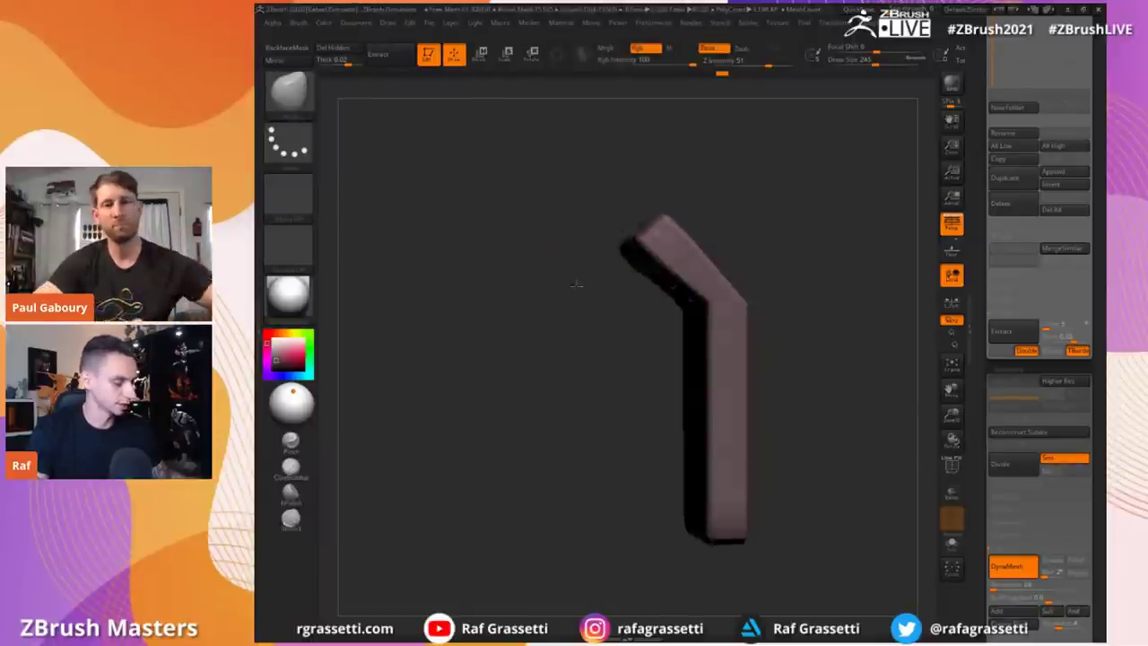
Step: Mask part of the bent block, rotate and shift the unmasked section outward, and clear the mask
{"action": "left_click_drag", "start_coordinate": [421, 296], "coordinate": [490, 279]}
{"action": "left_click_drag", "start_coordinate": [453, 365], "coordinate": [551, 263], "text": "alt"}
{"action": "mouse_move", "coordinate": [799, 508]}
{"action": "left_mouse_down", "text": "ctrl"}
{"action": "mouse_move", "coordinate": [829, 333]}
{"action": "mouse_move", "coordinate": [730, 559]}
{"action": "mouse_move", "coordinate": [744, 583]}
{"action": "left_mouse_up", "text": "ctrl"}
{"action": "left_click", "coordinate": [745, 583], "text": "ctrl"}
{"action": "key", "text": "r"}
{"action": "mouse_move", "coordinate": [705, 255]}
{"action": "left_mouse_down"}
{"action": "mouse_move", "coordinate": [727, 525]}
{"action": "mouse_move", "coordinate": [775, 525]}
{"action": "mouse_move", "coordinate": [876, 487]}
{"action": "left_mouse_up"}
{"action": "left_click", "coordinate": [717, 467], "text": "ctrl"}
{"action": "key", "text": "w"}
{"action": "left_click_drag", "start_coordinate": [728, 396], "coordinate": [790, 412]}
{"action": "key", "text": "q"}
{"action": "mouse_move", "coordinate": [523, 310]}
{"action": "left_mouse_down", "text": "ctrl"}
{"action": "mouse_move", "coordinate": [531, 324]}
{"action": "mouse_move", "coordinate": [475, 270]}
{"action": "left_mouse_up", "text": "ctrl"}
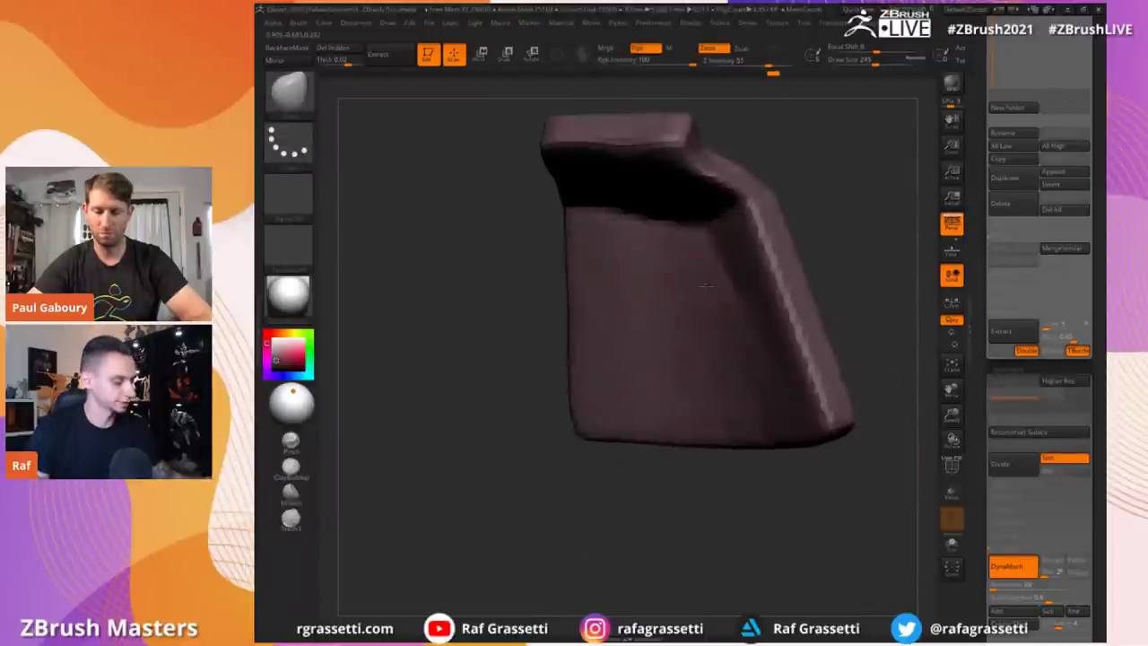
Step: Sculpt long vertical folds down the inner face with the Standard brush at Z Intensity 38
{"action": "key", "text": "s"}
{"action": "left_click", "coordinate": [701, 278]}
{"action": "key", "text": "shift"}
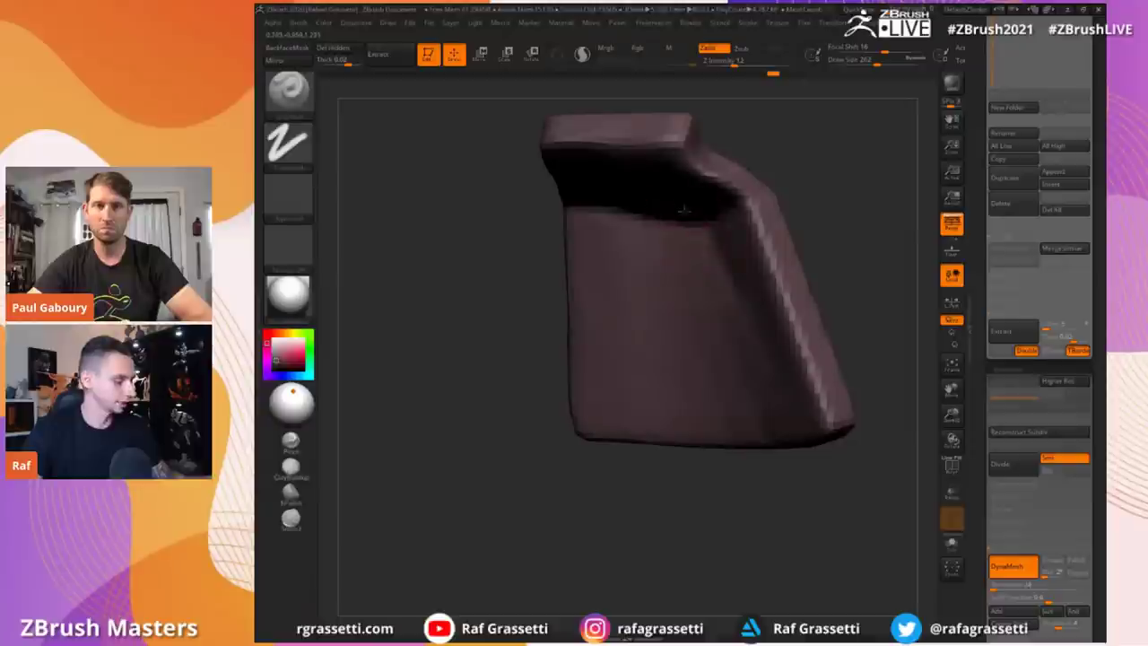
{"action": "left_click", "coordinate": [760, 61]}
{"action": "key", "text": "s"}
{"action": "left_click", "coordinate": [718, 266]}
{"action": "left_click_drag", "start_coordinate": [672, 183], "coordinate": [798, 449]}
{"action": "mouse_move", "coordinate": [803, 471]}
{"action": "left_mouse_down"}
{"action": "mouse_move", "coordinate": [809, 462]}
{"action": "mouse_move", "coordinate": [681, 186]}
{"action": "mouse_move", "coordinate": [591, 453]}
{"action": "left_mouse_up"}
{"action": "mouse_move", "coordinate": [718, 224]}
{"action": "left_mouse_down"}
{"action": "mouse_move", "coordinate": [682, 456]}
{"action": "mouse_move", "coordinate": [691, 403]}
{"action": "left_mouse_up"}
{"action": "left_click_drag", "start_coordinate": [736, 503], "coordinate": [861, 493]}
{"action": "mouse_move", "coordinate": [689, 208]}
{"action": "left_mouse_down"}
{"action": "mouse_move", "coordinate": [734, 453]}
{"action": "mouse_move", "coordinate": [745, 453]}
{"action": "left_mouse_up"}
{"action": "mouse_move", "coordinate": [754, 518]}
{"action": "left_mouse_down"}
{"action": "mouse_move", "coordinate": [731, 511]}
{"action": "mouse_move", "coordinate": [704, 538]}
{"action": "left_mouse_up"}
Step: Pull the folded edge and upper rim into a more curved cloth shape with an enlarged Move brush
{"action": "key", "text": "s"}
{"action": "left_click_drag", "start_coordinate": [748, 345], "coordinate": [798, 346]}
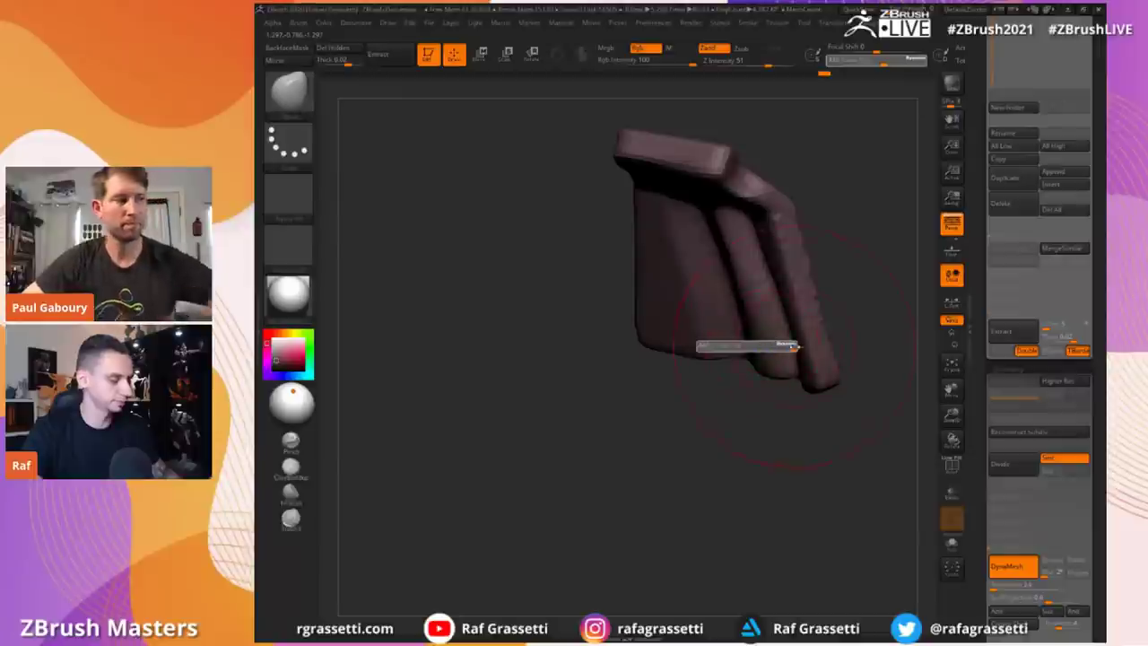
{"action": "left_click_drag", "start_coordinate": [827, 381], "coordinate": [849, 405]}
{"action": "mouse_move", "coordinate": [782, 267]}
{"action": "left_mouse_down"}
{"action": "mouse_move", "coordinate": [798, 266]}
{"action": "mouse_move", "coordinate": [813, 292]}
{"action": "mouse_move", "coordinate": [774, 215]}
{"action": "mouse_move", "coordinate": [729, 220]}
{"action": "left_mouse_up"}
{"action": "mouse_move", "coordinate": [608, 149]}
{"action": "left_mouse_down"}
{"action": "mouse_move", "coordinate": [673, 368]}
{"action": "mouse_move", "coordinate": [574, 152]}
{"action": "left_mouse_up"}
Step: Mask the cloth with a soft edge, rotate its free upper end into a curl, and clear the mask
{"action": "left_click", "coordinate": [567, 159], "text": "ctrl"}
{"action": "left_click", "coordinate": [658, 269], "text": "ctrl"}
{"action": "key", "text": "r"}
{"action": "left_click_drag", "start_coordinate": [651, 171], "coordinate": [669, 359]}
{"action": "left_click_drag", "start_coordinate": [660, 255], "coordinate": [627, 267]}
{"action": "key", "text": "w"}
{"action": "key", "text": "q"}
{"action": "left_click_drag", "start_coordinate": [538, 252], "coordinate": [556, 269], "text": "ctrl"}
{"action": "left_click_drag", "start_coordinate": [575, 260], "coordinate": [562, 265]}
Step: Carve additional vertical folds into the flat inner part of the cloth with the Standard brush, redoing the first strokes
{"action": "key", "text": "b"}
{"action": "key", "text": "s"}
{"action": "key", "text": "t"}
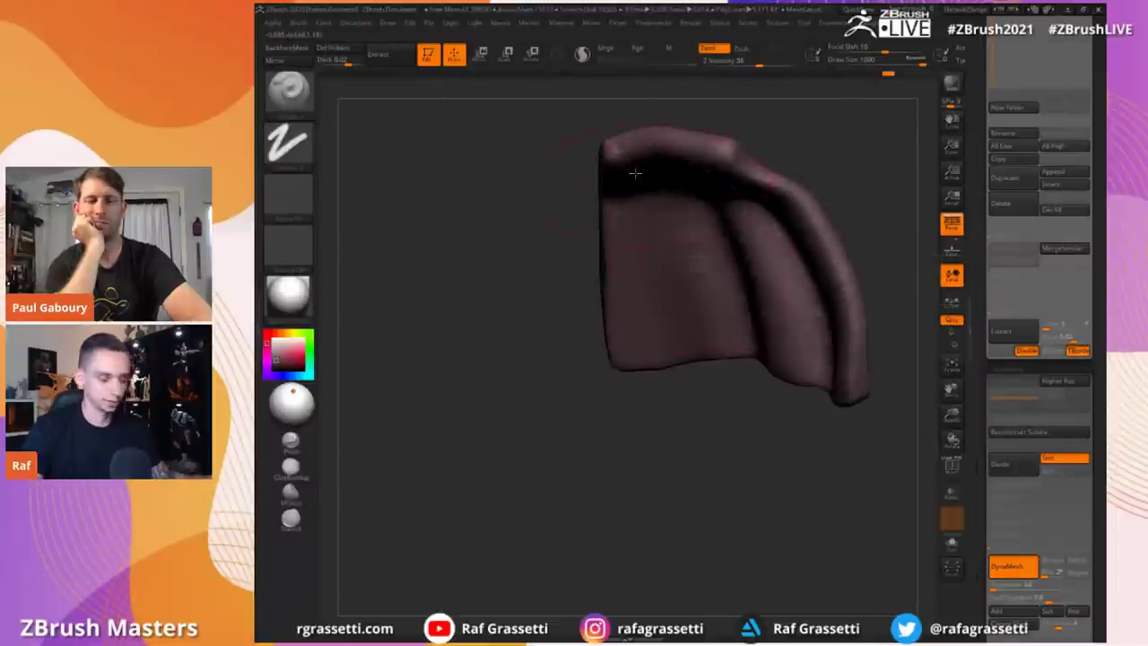
{"action": "right_click_drag", "start_coordinate": [635, 173], "coordinate": [548, 180]}
{"action": "key", "text": "s"}
{"action": "left_click", "coordinate": [703, 254]}
{"action": "left_click_drag", "start_coordinate": [702, 260], "coordinate": [731, 319]}
{"action": "key", "text": "s"}
{"action": "left_click", "coordinate": [661, 248]}
{"action": "key", "text": "ctrl+z"}
{"action": "key", "text": "ctrl+z"}
{"action": "left_click_drag", "start_coordinate": [692, 204], "coordinate": [732, 366]}
{"action": "mouse_move", "coordinate": [658, 235]}
{"action": "left_mouse_down"}
{"action": "mouse_move", "coordinate": [706, 403]}
{"action": "mouse_move", "coordinate": [642, 399]}
{"action": "left_mouse_up"}
Step: Sculpt further long folds running down from the curved upper edge of the cloth
{"action": "key", "text": "s"}
{"action": "left_click", "coordinate": [722, 244]}
{"action": "left_click_drag", "start_coordinate": [606, 171], "coordinate": [699, 236]}
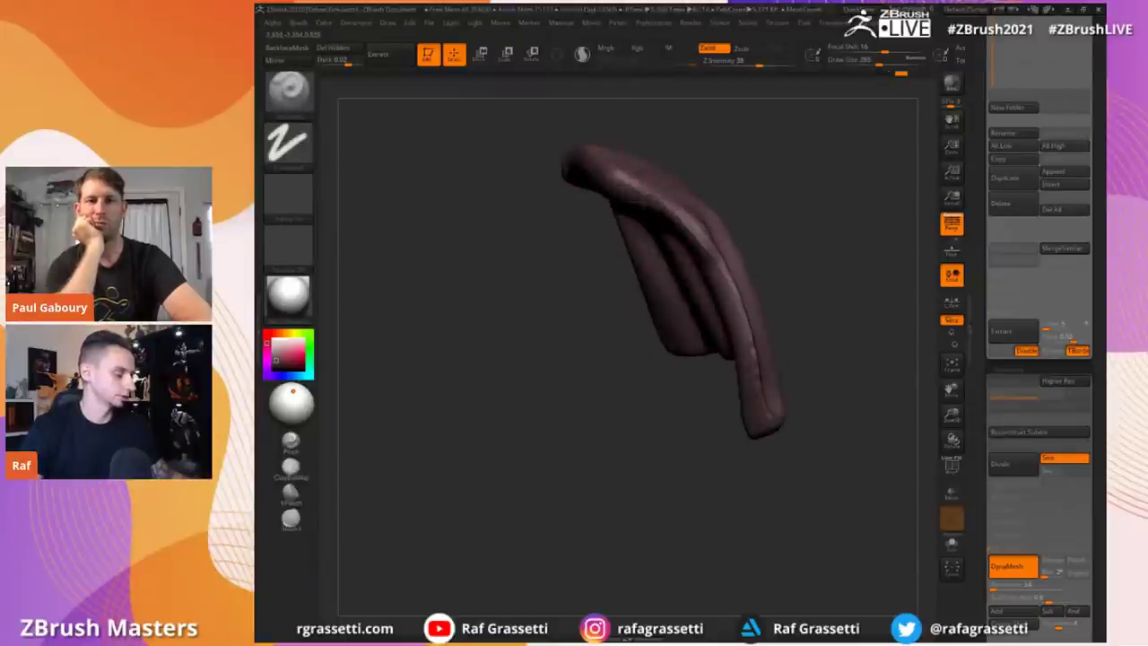
{"action": "left_click_drag", "start_coordinate": [789, 216], "coordinate": [655, 211]}
{"action": "left_click_drag", "start_coordinate": [682, 153], "coordinate": [774, 359]}
{"action": "left_click_drag", "start_coordinate": [646, 191], "coordinate": [619, 183]}
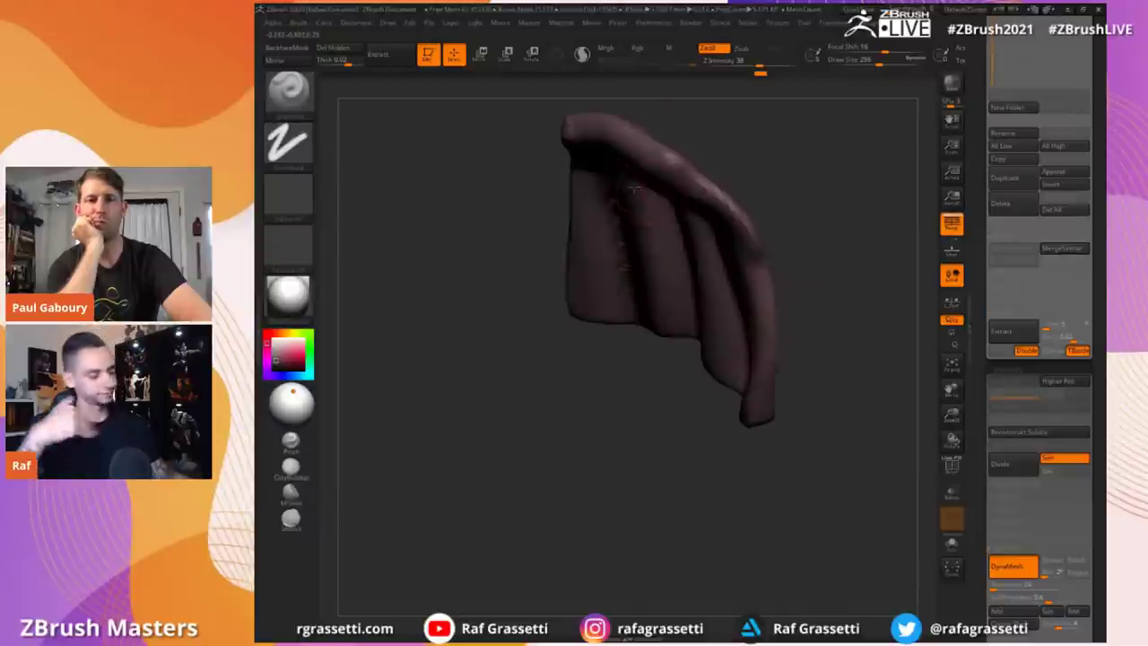
{"action": "mouse_move", "coordinate": [528, 172]}
{"action": "left_mouse_down"}
{"action": "mouse_move", "coordinate": [554, 228]}
{"action": "mouse_move", "coordinate": [709, 228]}
{"action": "left_mouse_up"}
{"action": "key", "text": "s"}
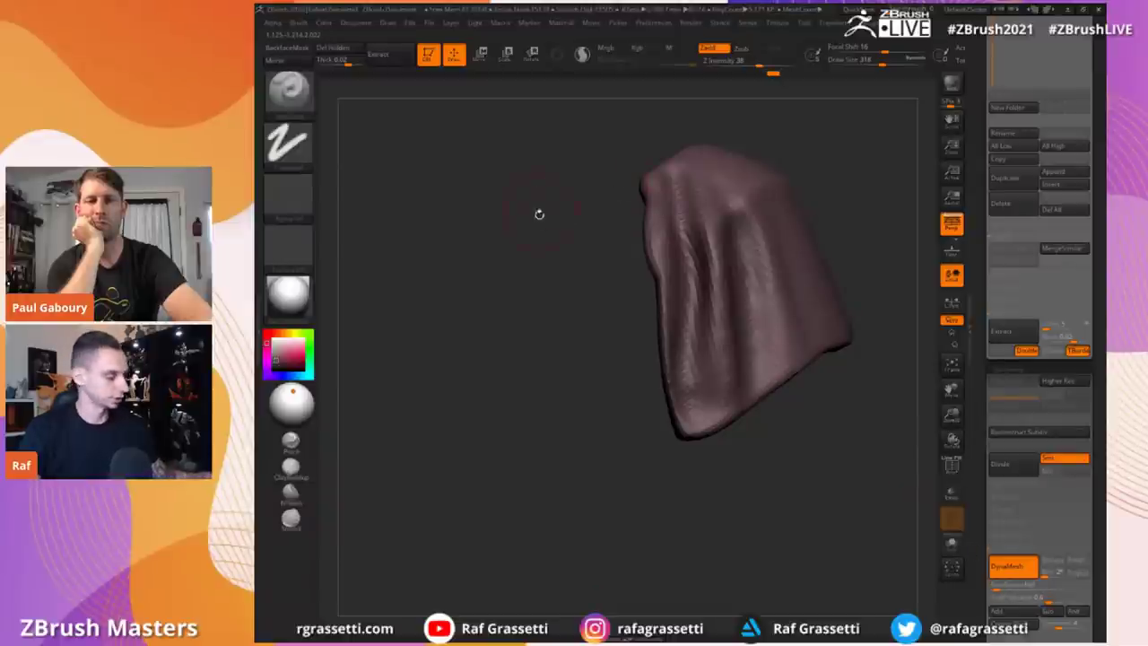
Step: Turn on BackfaceMask and smooth the folds on the inside of the cloth
{"action": "left_click_drag", "start_coordinate": [539, 215], "coordinate": [673, 220]}
{"action": "left_click", "coordinate": [288, 49]}
{"action": "left_click_drag", "start_coordinate": [572, 212], "coordinate": [703, 267]}
{"action": "key", "text": "s"}
{"action": "key", "text": "shift"}
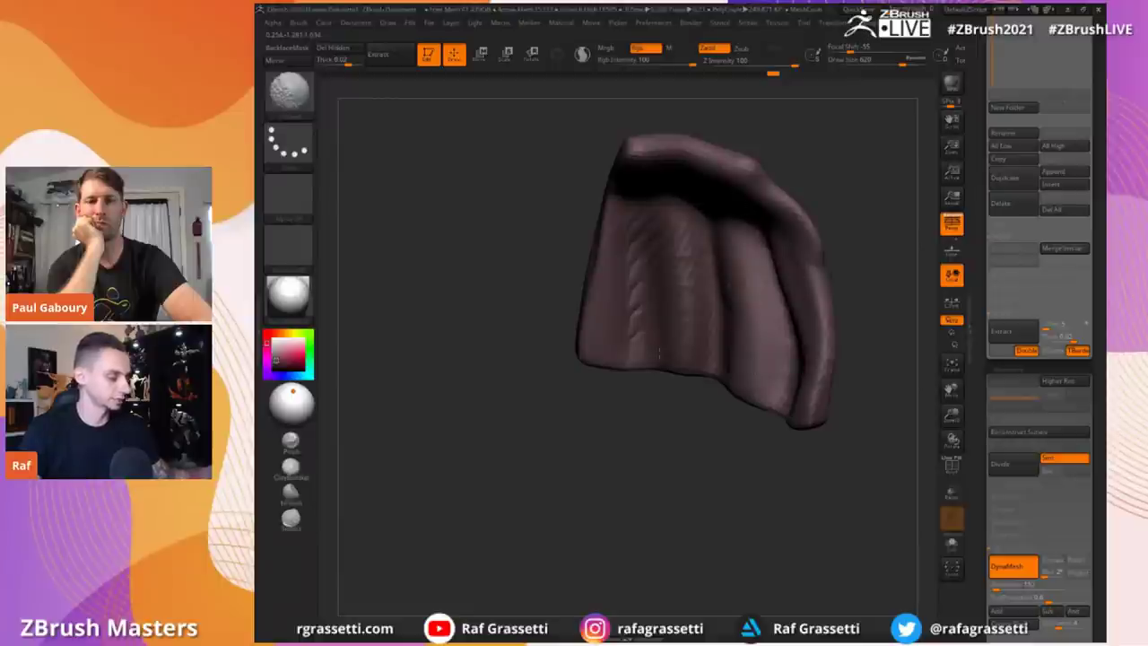
{"action": "mouse_move", "coordinate": [644, 429]}
{"action": "left_mouse_down"}
{"action": "mouse_move", "coordinate": [590, 441]}
{"action": "mouse_move", "coordinate": [623, 441]}
{"action": "mouse_move", "coordinate": [821, 326]}
{"action": "mouse_move", "coordinate": [789, 308]}
{"action": "left_mouse_up"}
{"action": "key", "text": "shift"}
{"action": "key", "text": "s"}
{"action": "mouse_move", "coordinate": [894, 328]}
{"action": "left_mouse_down", "text": "alt"}
{"action": "mouse_move", "coordinate": [868, 303]}
{"action": "mouse_move", "coordinate": [879, 295]}
{"action": "left_mouse_up", "text": "alt"}
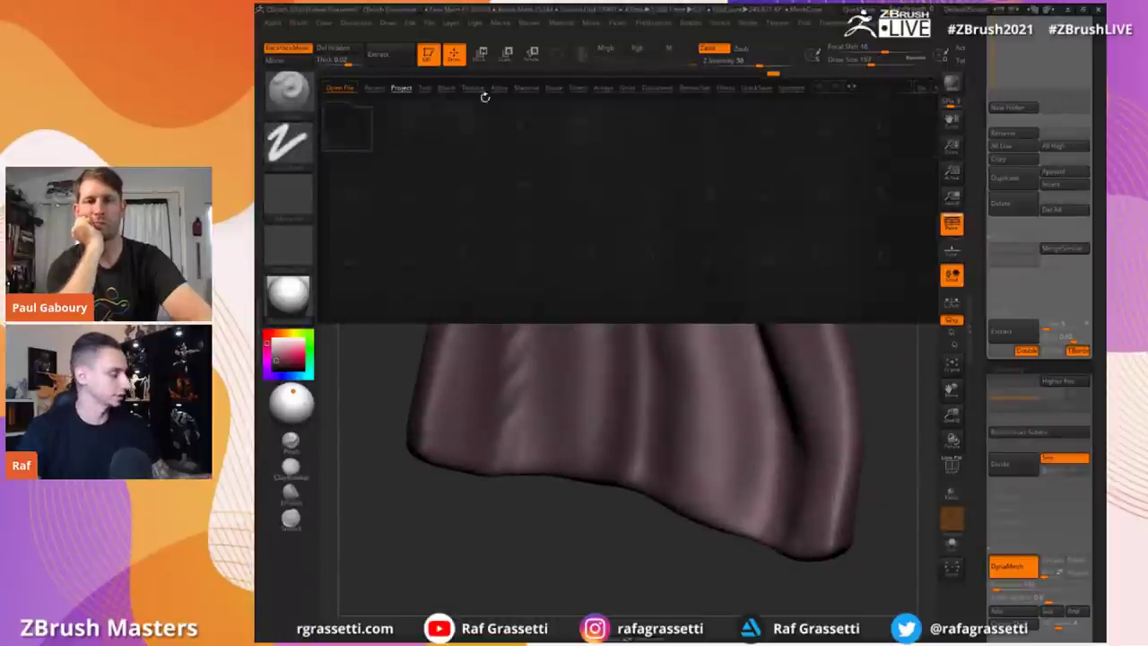
Step: Load the Wrinkles_RF_15 brush alpha from the wrinkles folder in LightBox
{"action": "left_click", "coordinate": [445, 87]}
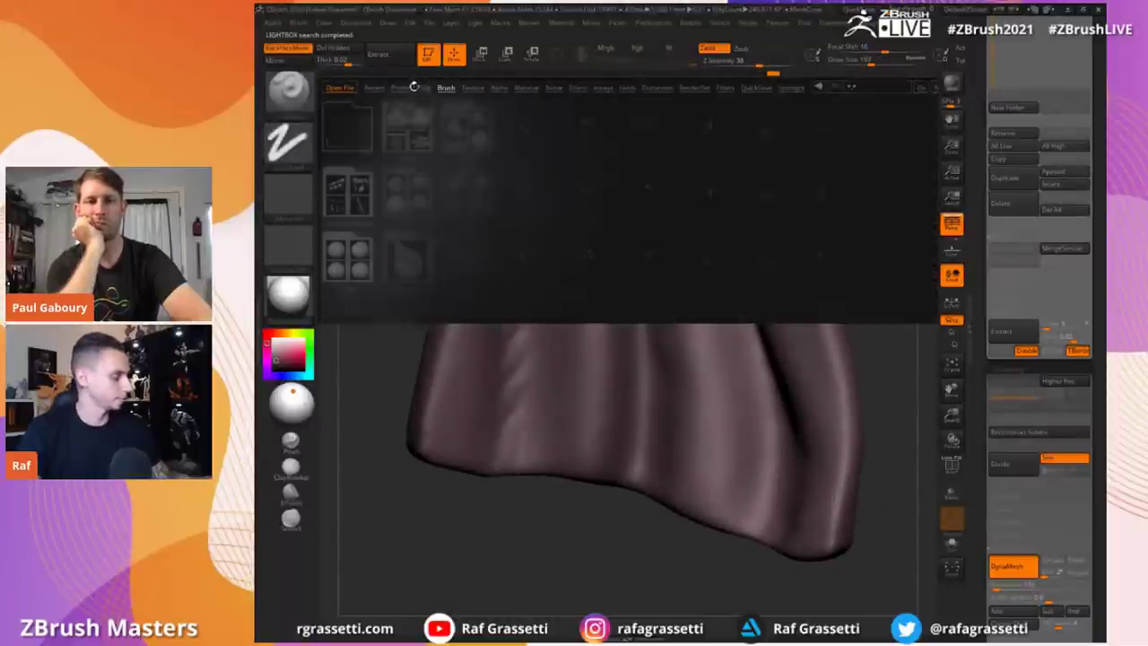
{"action": "double_click", "coordinate": [513, 255]}
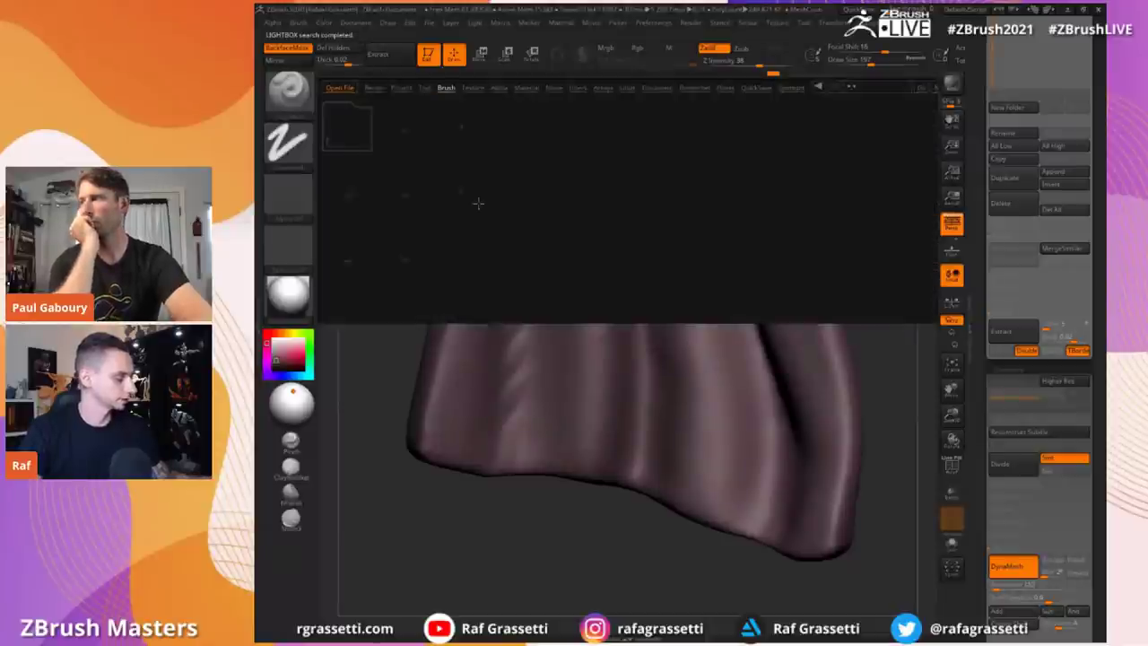
{"action": "left_click", "coordinate": [413, 130]}
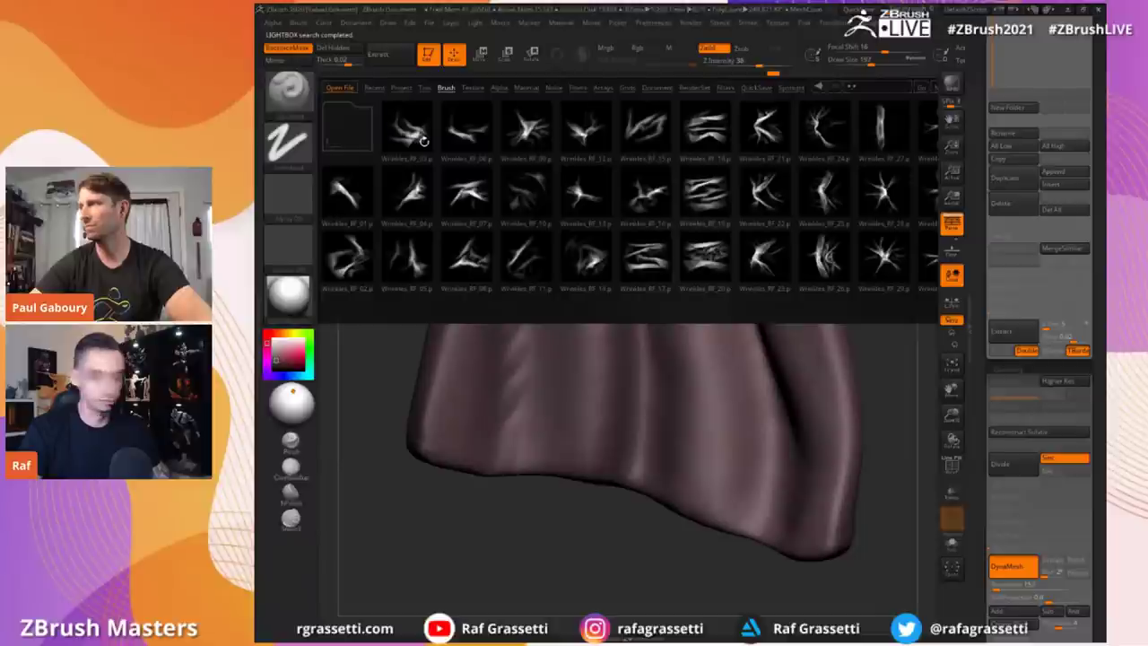
{"action": "mouse_move", "coordinate": [633, 232]}
{"action": "left_mouse_down"}
{"action": "mouse_move", "coordinate": [589, 228]}
{"action": "mouse_move", "coordinate": [610, 233]}
{"action": "mouse_move", "coordinate": [550, 135]}
{"action": "mouse_move", "coordinate": [535, 134]}
{"action": "left_mouse_up"}
{"action": "double_click", "coordinate": [535, 133]}
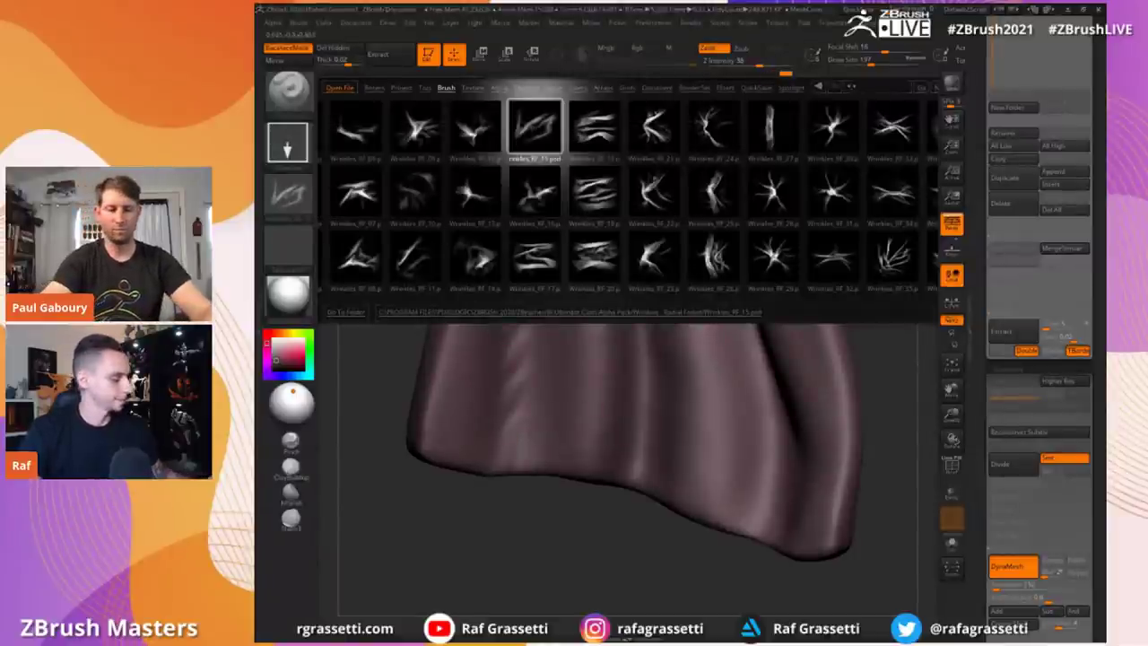
{"action": "key", "text": "comma"}
Step: Stamp the wrinkle alpha onto the narrow fold beside the outer edge, undoing unwanted placements and adjusting the brush size
{"action": "left_click_drag", "start_coordinate": [733, 359], "coordinate": [710, 471]}
{"action": "right_click_drag", "start_coordinate": [652, 485], "coordinate": [682, 484]}
{"action": "key", "text": "ctrl+z"}
{"action": "mouse_move", "coordinate": [691, 449]}
{"action": "left_mouse_down"}
{"action": "mouse_move", "coordinate": [717, 489]}
{"action": "mouse_move", "coordinate": [758, 484]}
{"action": "left_mouse_up"}
{"action": "key", "text": "ctrl+z"}
{"action": "right_click_drag", "start_coordinate": [730, 327], "coordinate": [562, 289], "text": "ctrl"}
{"action": "key", "text": "s"}
{"action": "left_click_drag", "start_coordinate": [696, 389], "coordinate": [712, 392]}
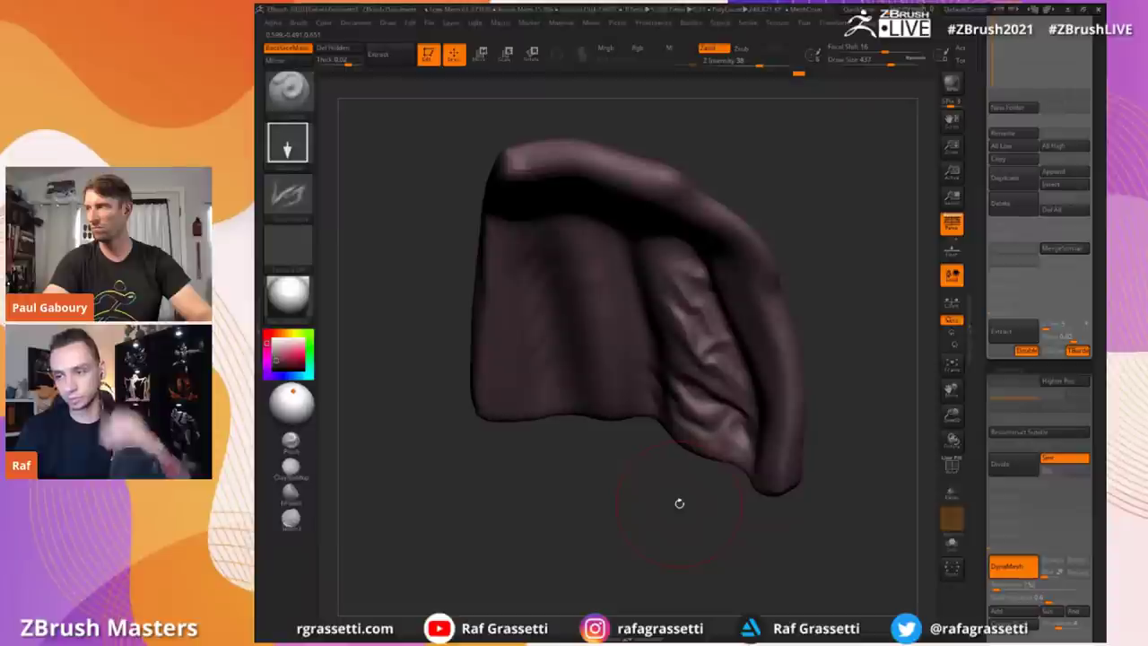
{"action": "left_click_drag", "start_coordinate": [468, 166], "coordinate": [464, 165]}
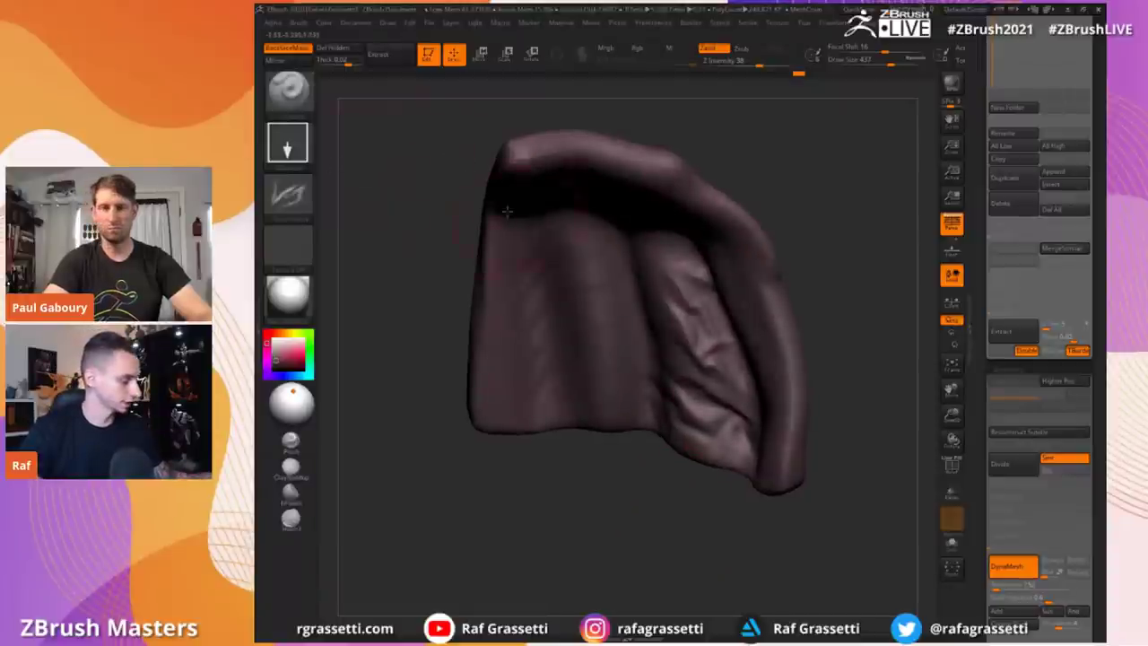
{"action": "left_click_drag", "start_coordinate": [648, 298], "coordinate": [655, 306]}
Step: Return the brush to a FreeHand stroke without alpha and sculpt along the wrinkled fold and outer edge
{"action": "left_click", "coordinate": [287, 142]}
{"action": "left_click", "coordinate": [457, 155]}
{"action": "left_click", "coordinate": [287, 193]}
{"action": "left_click", "coordinate": [408, 197]}
{"action": "left_click_drag", "start_coordinate": [408, 197], "coordinate": [449, 202]}
{"action": "left_click_drag", "start_coordinate": [699, 257], "coordinate": [745, 336]}
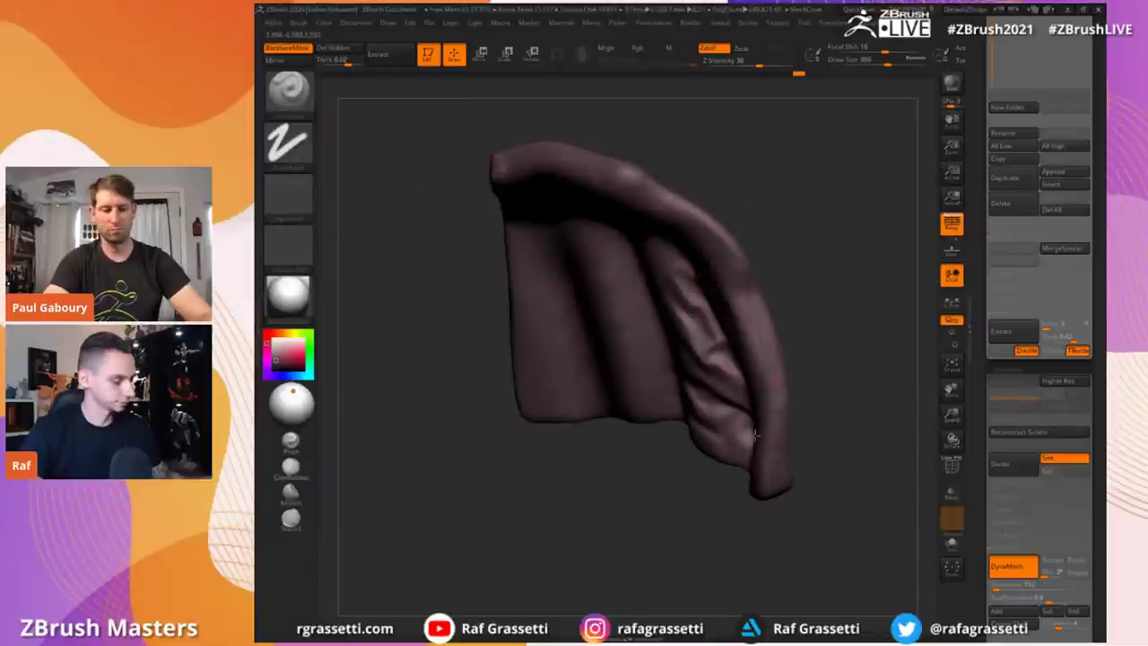
{"action": "left_click_drag", "start_coordinate": [812, 386], "coordinate": [717, 468]}
{"action": "mouse_move", "coordinate": [745, 252]}
{"action": "left_mouse_down"}
{"action": "mouse_move", "coordinate": [759, 526]}
{"action": "mouse_move", "coordinate": [705, 525]}
{"action": "mouse_move", "coordinate": [766, 565]}
{"action": "mouse_move", "coordinate": [704, 561]}
{"action": "left_mouse_up"}
{"action": "key", "text": "]"}
{"action": "left_click_drag", "start_coordinate": [777, 236], "coordinate": [790, 422]}
{"action": "left_click_drag", "start_coordinate": [790, 538], "coordinate": [700, 552]}
{"action": "left_click_drag", "start_coordinate": [789, 484], "coordinate": [606, 470]}
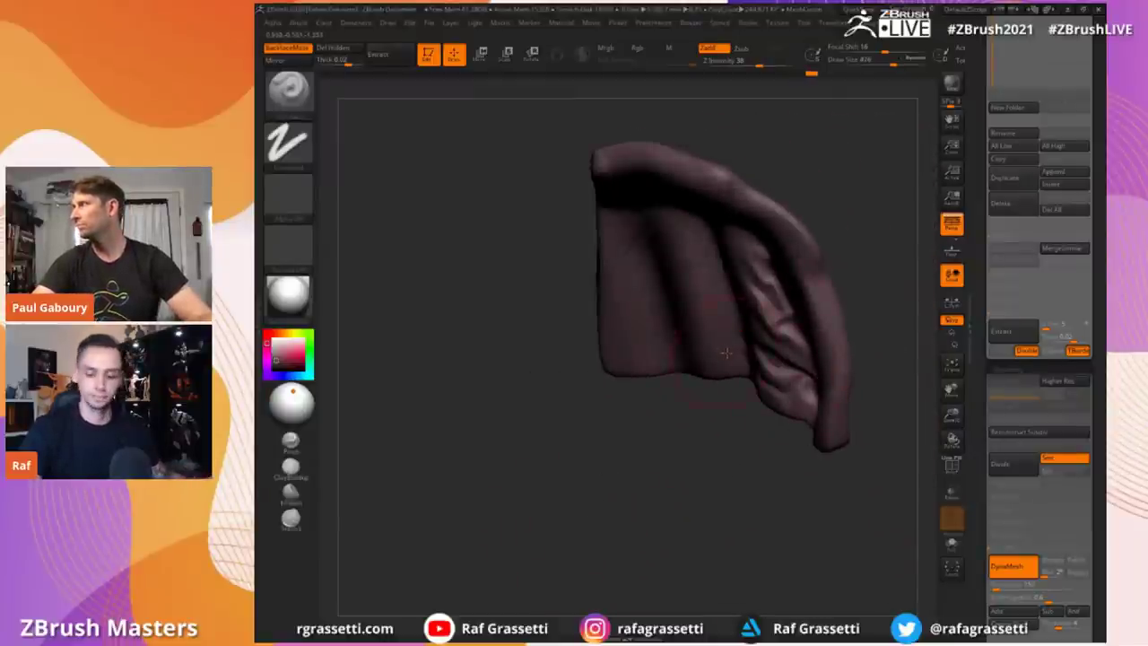
Step: Adjust the overall curve of the cloth with a large Move brush
{"action": "key", "text": "b"}
{"action": "key", "text": "m"}
{"action": "key", "text": "v"}
{"action": "key", "text": "s"}
{"action": "mouse_move", "coordinate": [723, 336]}
{"action": "left_mouse_down"}
{"action": "mouse_move", "coordinate": [745, 336]}
{"action": "mouse_move", "coordinate": [750, 305]}
{"action": "left_mouse_up"}
{"action": "right_click_drag", "start_coordinate": [749, 304], "coordinate": [789, 345]}
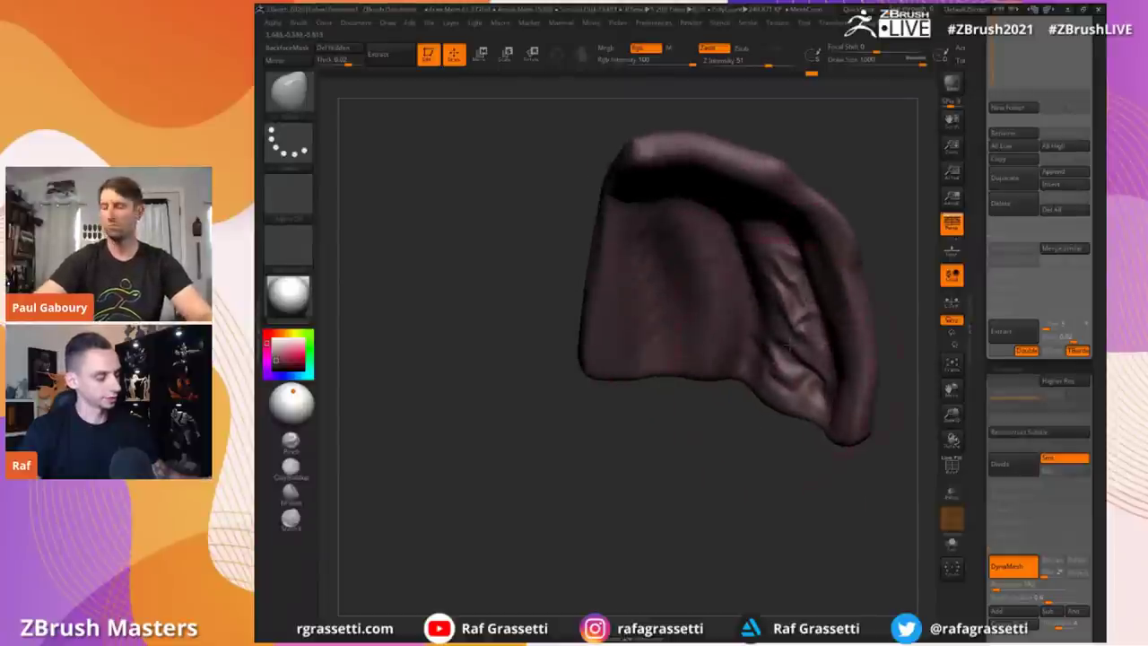
{"action": "left_click_drag", "start_coordinate": [787, 485], "coordinate": [805, 493]}
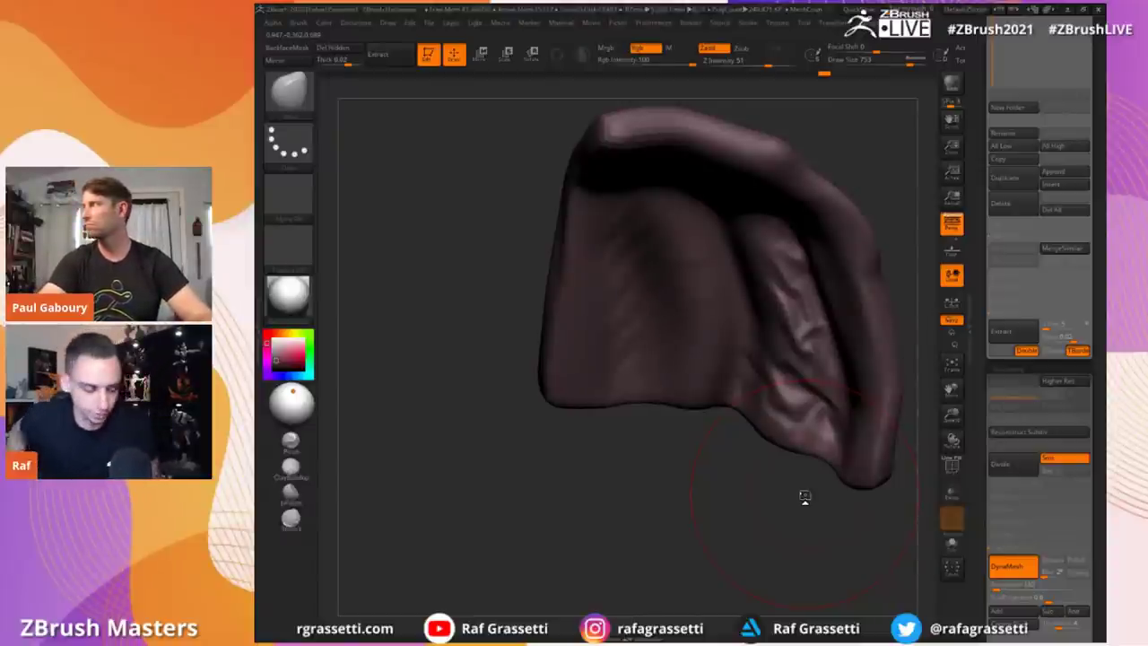
{"action": "mouse_move", "coordinate": [515, 152]}
{"action": "left_mouse_down"}
{"action": "mouse_move", "coordinate": [465, 161]}
{"action": "mouse_move", "coordinate": [481, 152]}
{"action": "left_mouse_up"}
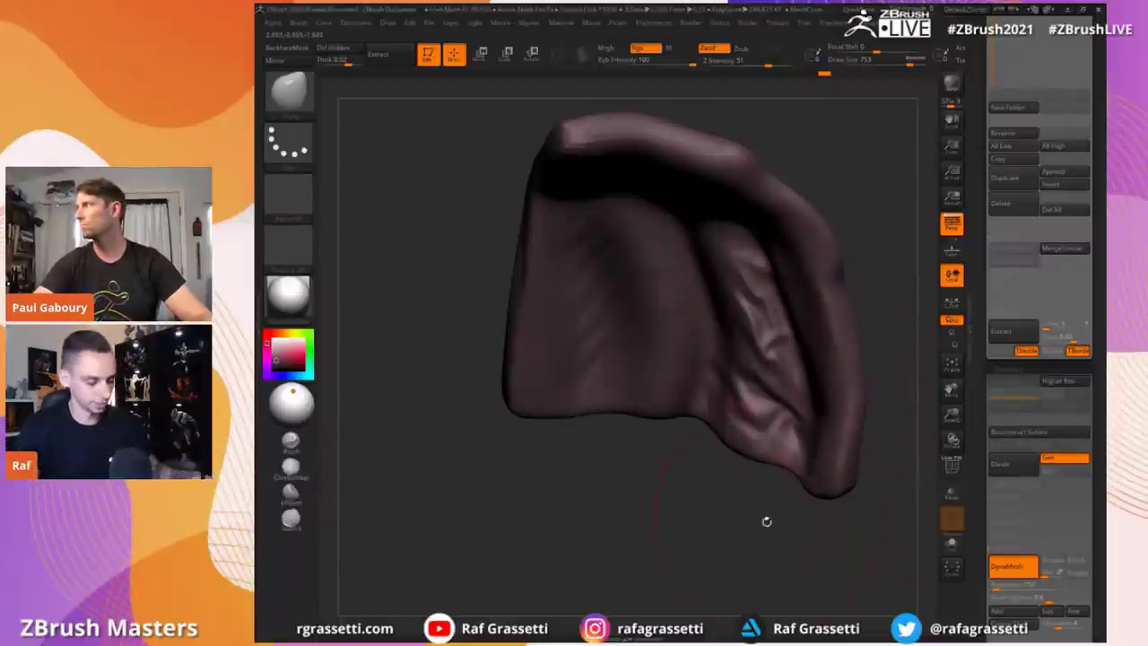
{"action": "left_click_drag", "start_coordinate": [769, 518], "coordinate": [742, 519]}
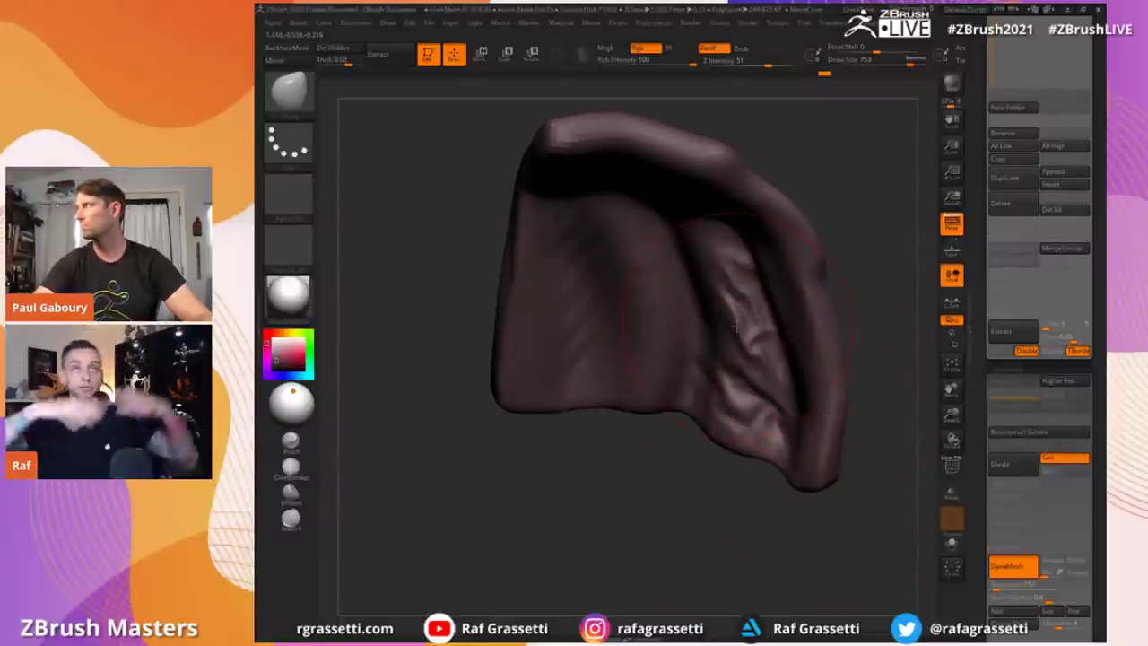
{"action": "left_click_drag", "start_coordinate": [475, 200], "coordinate": [459, 203]}
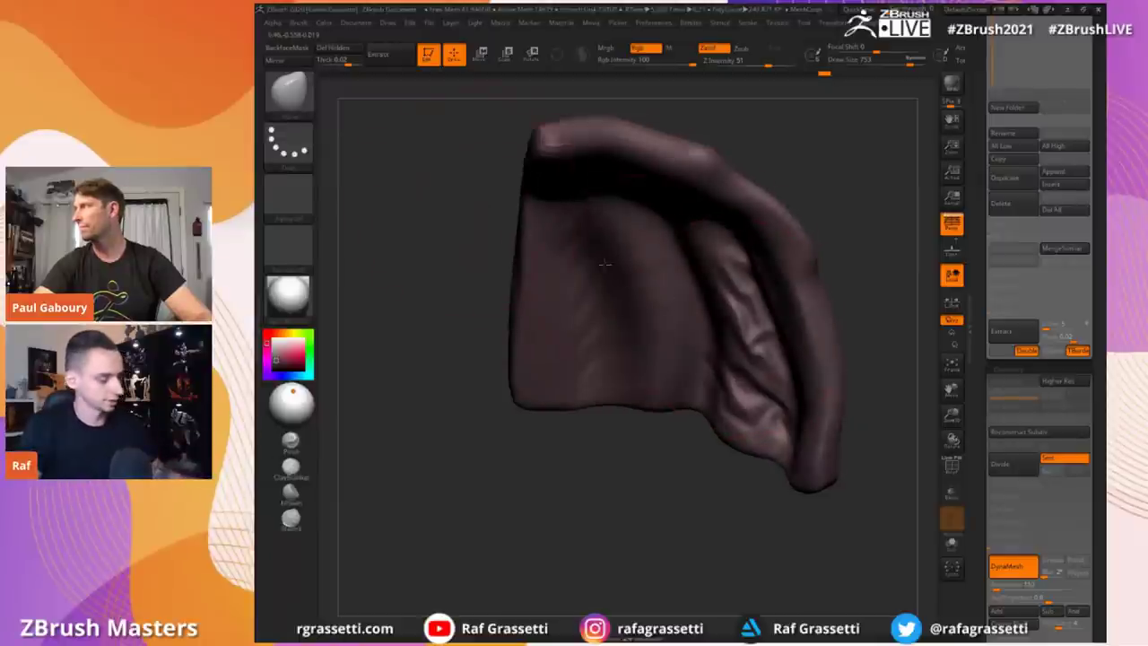
Step: Carve a groove down the outer edge fold with the Standard brush
{"action": "key", "text": "b"}
{"action": "key", "text": "s"}
{"action": "key", "text": "t"}
{"action": "key", "text": "s"}
{"action": "left_click_drag", "start_coordinate": [785, 310], "coordinate": [768, 310]}
{"action": "left_click_drag", "start_coordinate": [788, 506], "coordinate": [753, 492]}
{"action": "left_click_drag", "start_coordinate": [757, 208], "coordinate": [816, 453]}
Step: Refine and smooth the outer edge fold, resizing the brush as needed
{"action": "key", "text": "s"}
{"action": "left_click", "coordinate": [806, 296]}
{"action": "mouse_move", "coordinate": [784, 240]}
{"action": "left_mouse_down"}
{"action": "mouse_move", "coordinate": [807, 345]}
{"action": "mouse_move", "coordinate": [823, 348]}
{"action": "mouse_move", "coordinate": [795, 222]}
{"action": "left_mouse_up"}
{"action": "key", "text": "shift"}
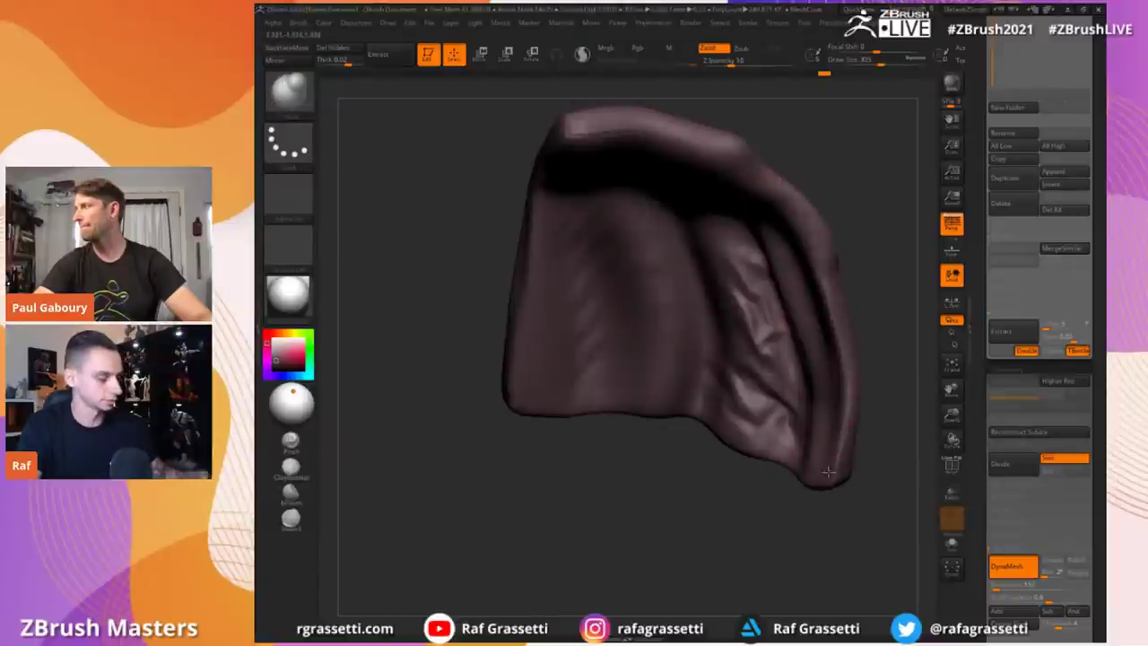
{"action": "key", "text": "s"}
{"action": "left_click", "coordinate": [836, 423]}
{"action": "mouse_move", "coordinate": [476, 170]}
{"action": "left_mouse_down"}
{"action": "mouse_move", "coordinate": [432, 166]}
{"action": "mouse_move", "coordinate": [413, 178]}
{"action": "mouse_move", "coordinate": [422, 215]}
{"action": "left_mouse_up"}
{"action": "mouse_move", "coordinate": [602, 523]}
{"action": "left_mouse_down", "text": "alt"}
{"action": "mouse_move", "coordinate": [623, 508]}
{"action": "mouse_move", "coordinate": [628, 538]}
{"action": "left_mouse_up", "text": "alt"}
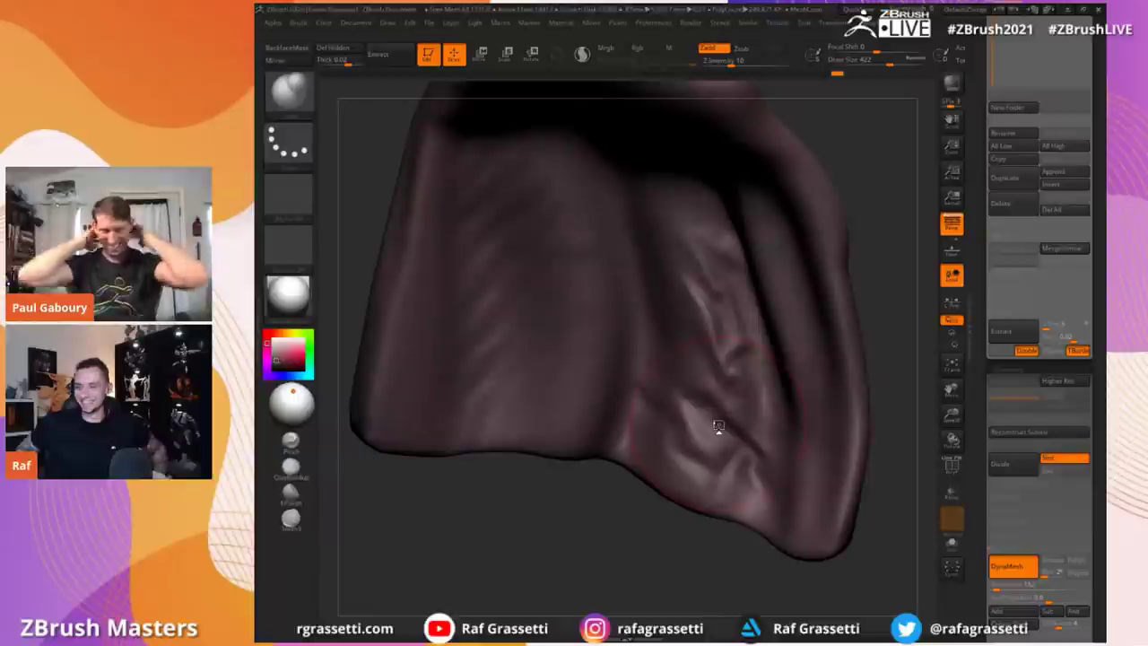
{"action": "left_click_drag", "start_coordinate": [888, 269], "coordinate": [893, 303]}
{"action": "left_click_drag", "start_coordinate": [979, 284], "coordinate": [979, 335]}
{"action": "scroll", "coordinate": [979, 333], "scroll_direction": "up", "scroll_amount": 10}
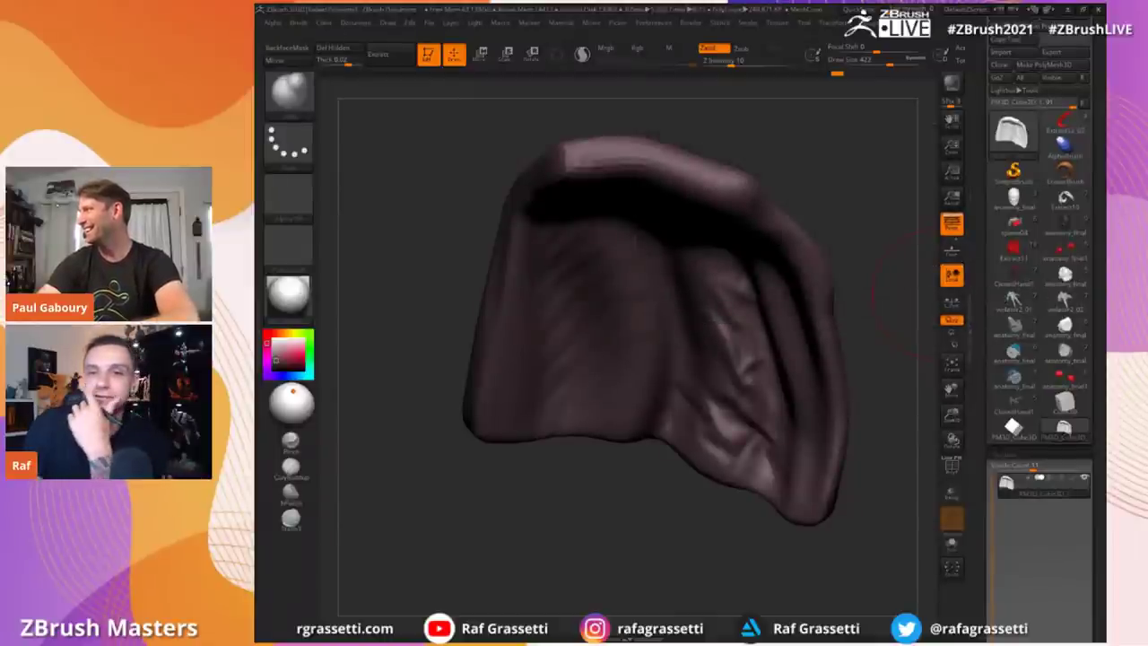
Step: Switch to the web browser, return to the artist's ArtStation portfolio, and open the StarFox artwork
{"action": "key", "text": "alt+Tab"}
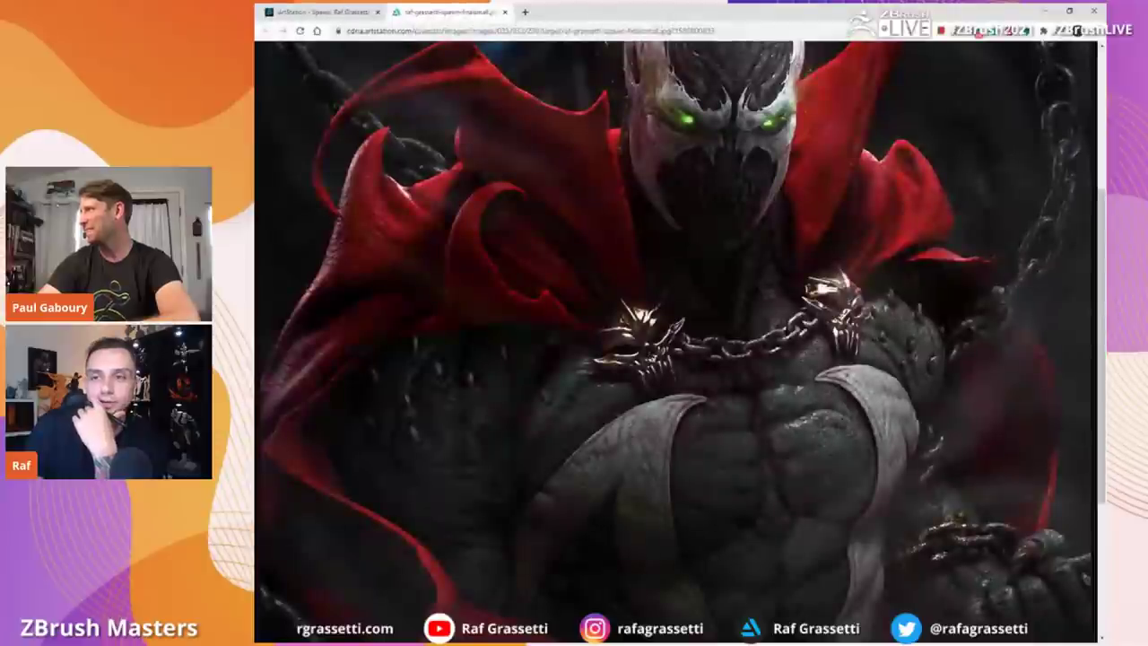
{"action": "left_click", "coordinate": [316, 12]}
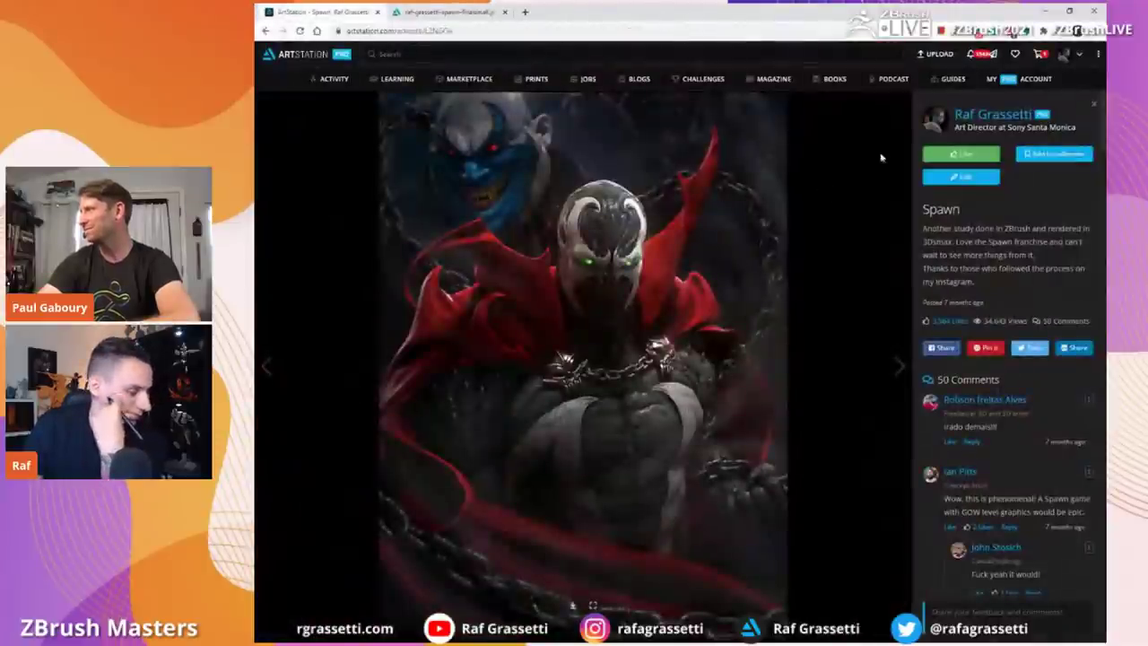
{"action": "left_click", "coordinate": [266, 31]}
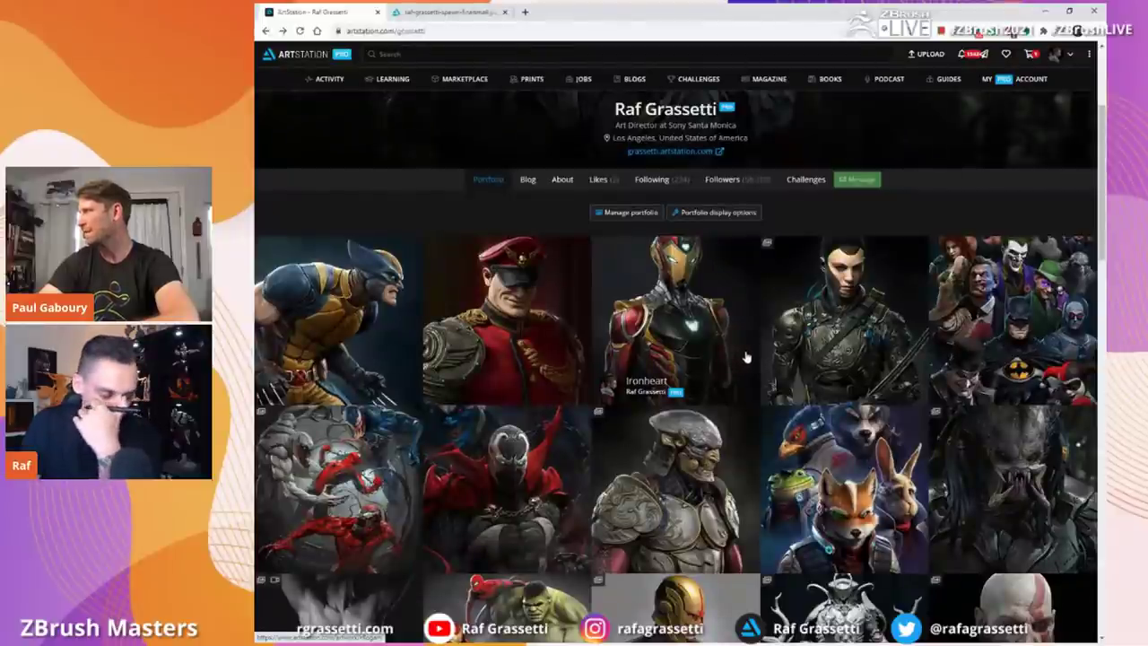
{"action": "left_click", "coordinate": [844, 476]}
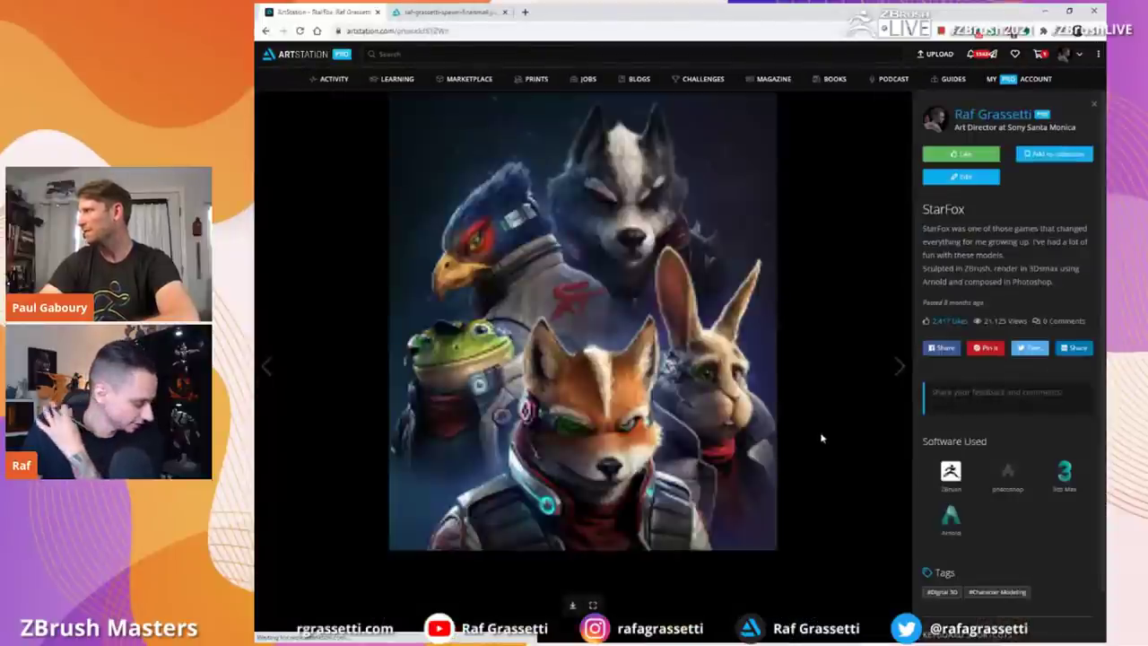
Step: Open the StarFox image in a separate tab and examine it at full size
{"action": "right_click", "coordinate": [653, 419]}
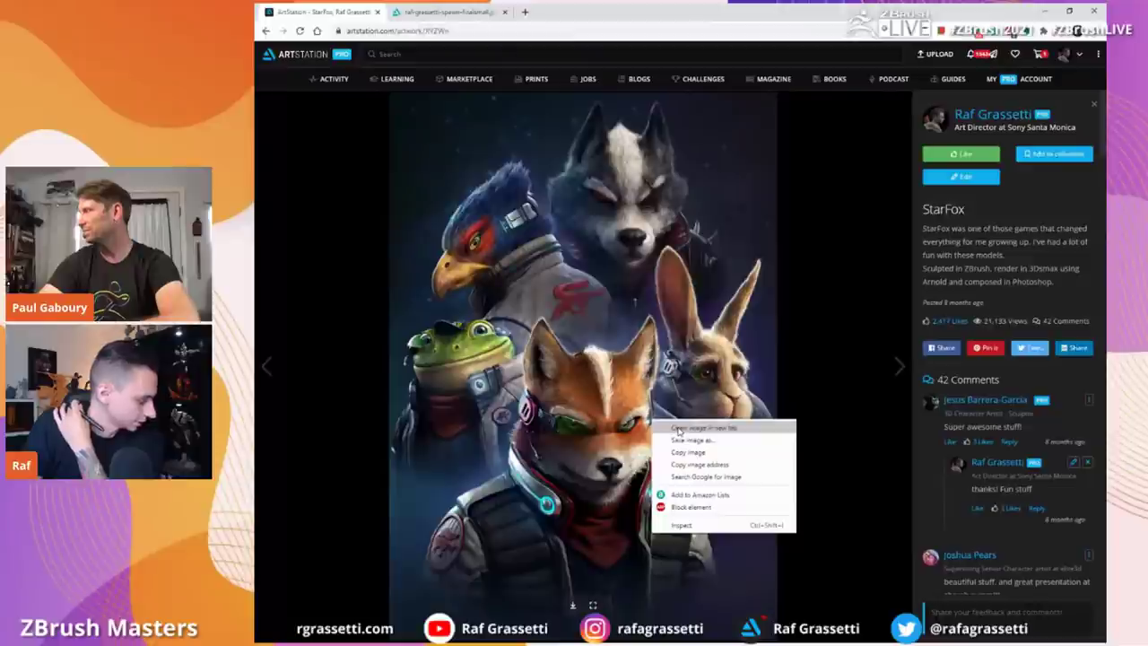
{"action": "left_click", "coordinate": [679, 430]}
{"action": "key", "text": "ctrl+Tab"}
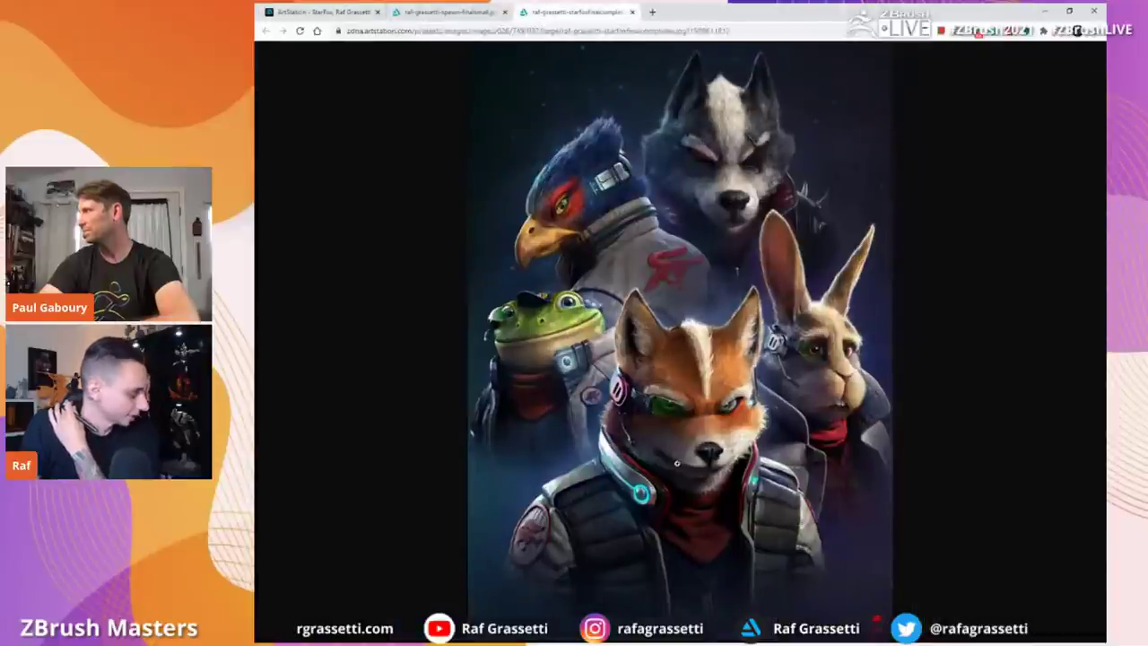
{"action": "left_click", "coordinate": [710, 426]}
{"action": "scroll", "coordinate": [744, 419], "scroll_direction": "up", "scroll_amount": 2}
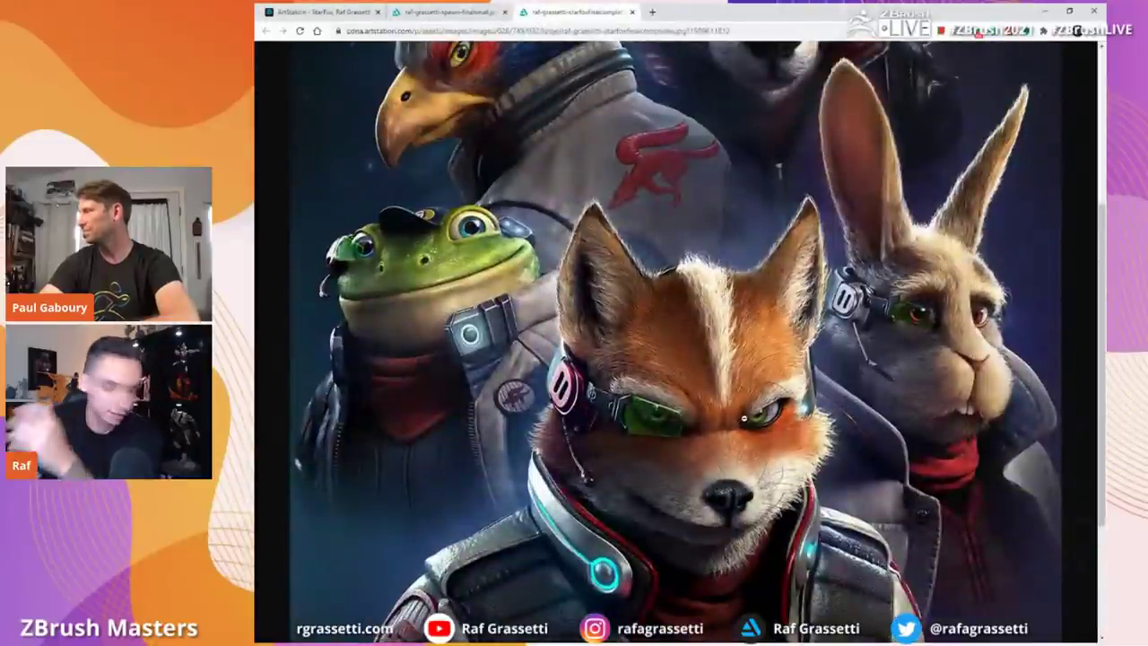
{"action": "left_click", "coordinate": [741, 404]}
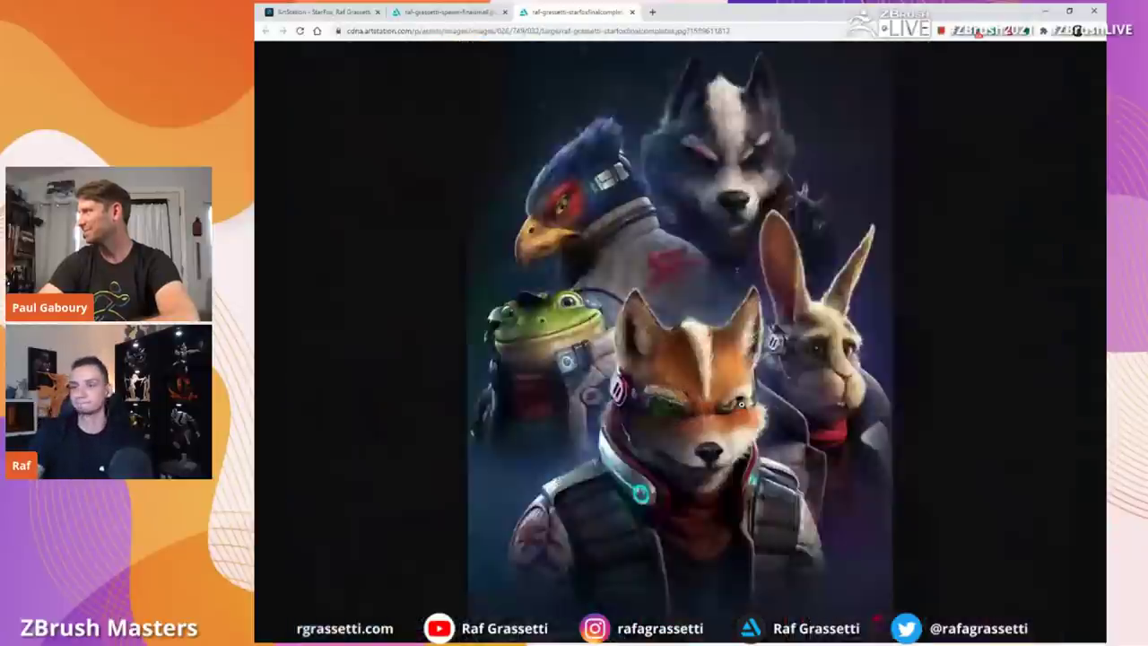
Step: Switch to ZBrush, load the StarFox fox character, frame its head and shoulders, and reduce the brush size
{"action": "key", "text": "alt+Tab"}
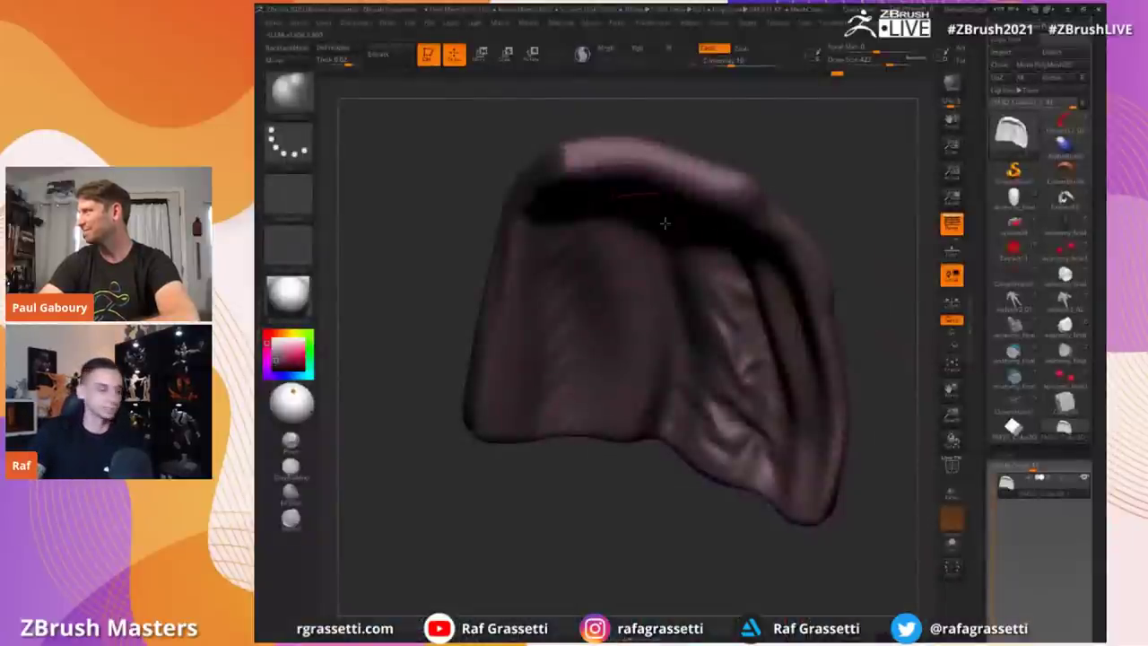
{"action": "left_click_drag", "start_coordinate": [984, 53], "coordinate": [984, 89]}
{"action": "scroll", "coordinate": [983, 87], "scroll_direction": "up", "scroll_amount": 1}
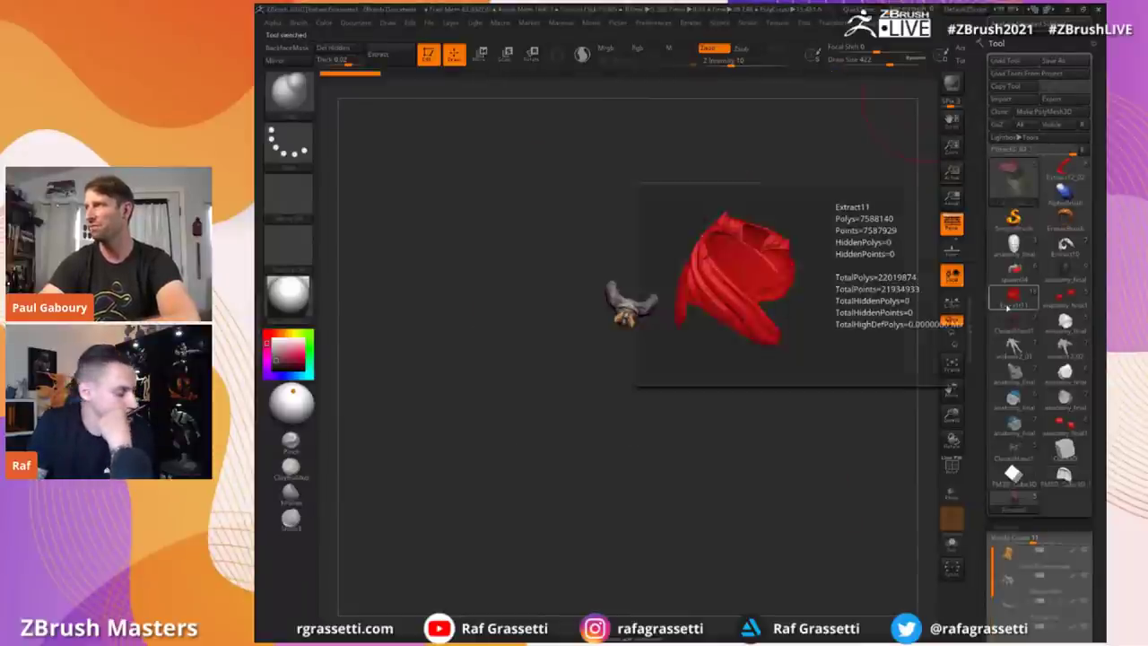
{"action": "left_click_drag", "start_coordinate": [777, 382], "coordinate": [823, 521]}
{"action": "left_click_drag", "start_coordinate": [824, 98], "coordinate": [841, 282], "text": "alt"}
{"action": "left_click_drag", "start_coordinate": [840, 174], "coordinate": [841, 382], "text": "alt"}
{"action": "left_click_drag", "start_coordinate": [841, 336], "coordinate": [853, 299]}
{"action": "mouse_move", "coordinate": [840, 235]}
{"action": "left_mouse_down", "text": "alt"}
{"action": "mouse_move", "coordinate": [735, 325]}
{"action": "mouse_move", "coordinate": [719, 324]}
{"action": "left_mouse_up", "text": "alt"}
{"action": "key", "text": "s"}
{"action": "mouse_move", "coordinate": [789, 343]}
{"action": "left_mouse_down"}
{"action": "mouse_move", "coordinate": [804, 352]}
{"action": "mouse_move", "coordinate": [805, 340]}
{"action": "left_mouse_up"}
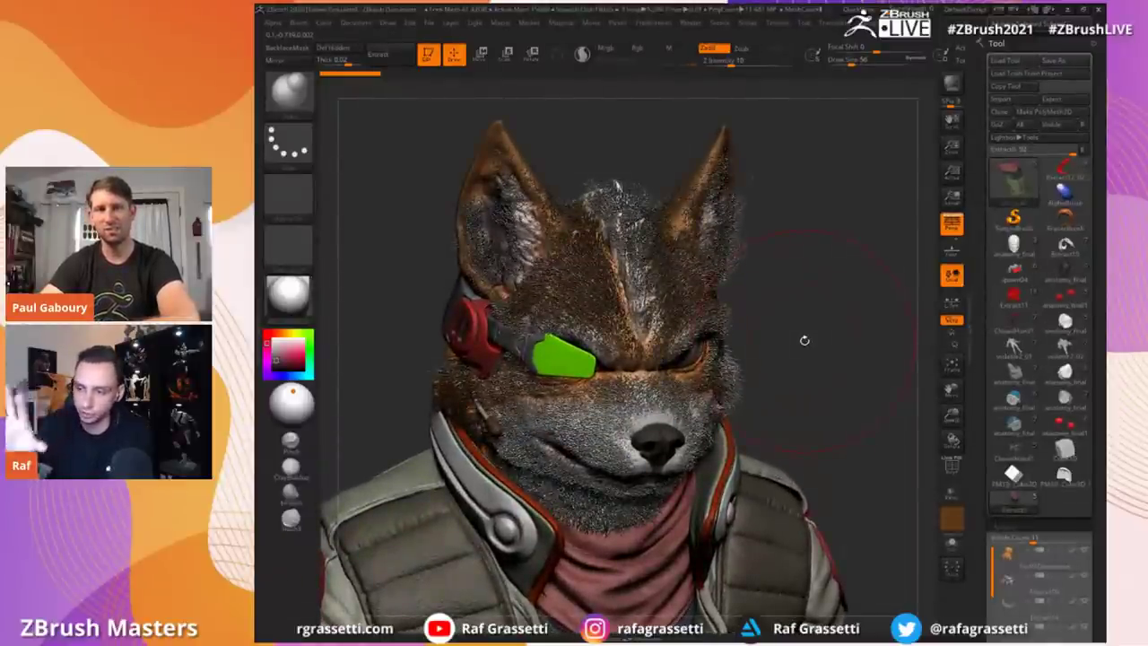
{"action": "left_click_drag", "start_coordinate": [803, 343], "coordinate": [852, 314], "text": "alt"}
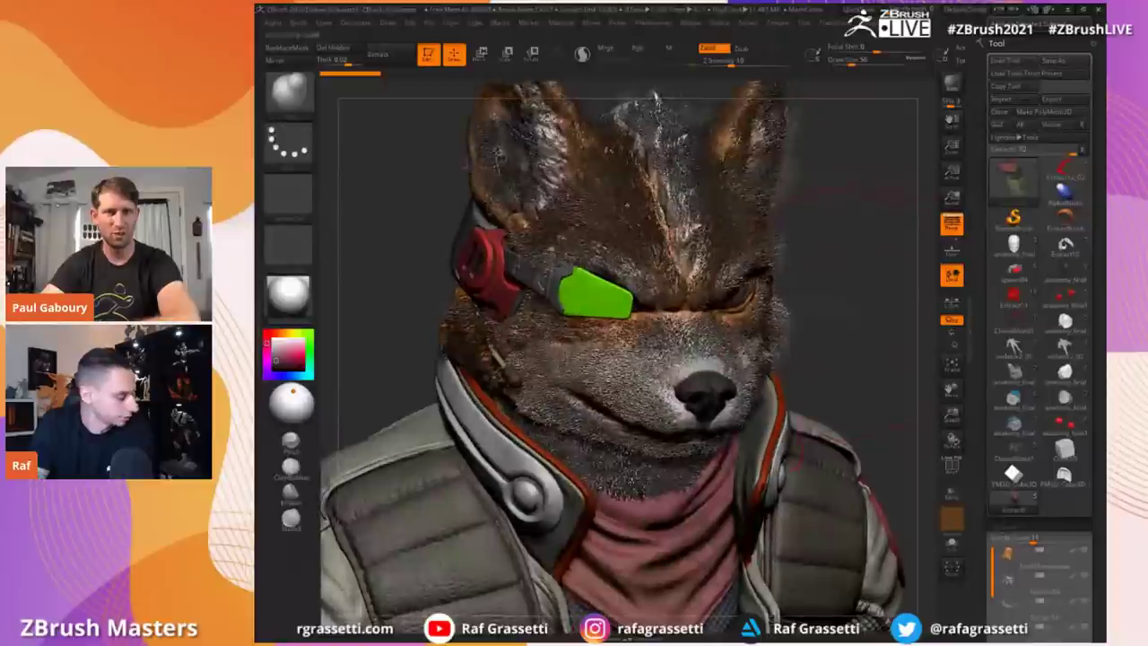
Step: Adjust the light direction on the fox and select its Fox07Decimated head subtool
{"action": "left_click_drag", "start_coordinate": [293, 392], "coordinate": [288, 393]}
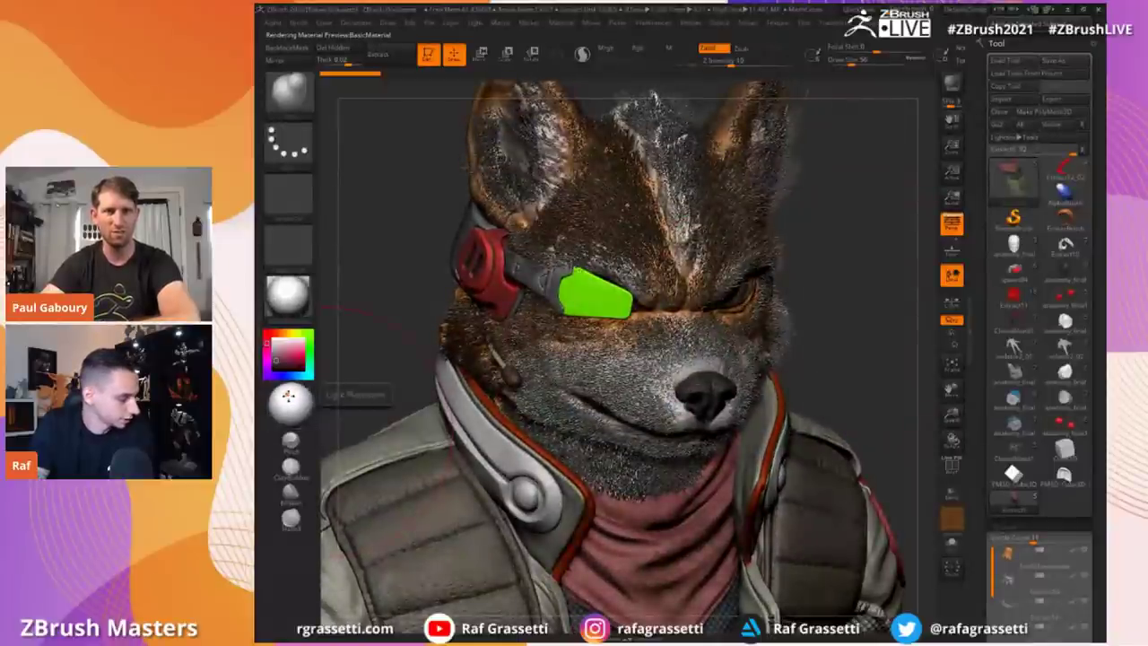
{"action": "left_click_drag", "start_coordinate": [362, 235], "coordinate": [385, 251]}
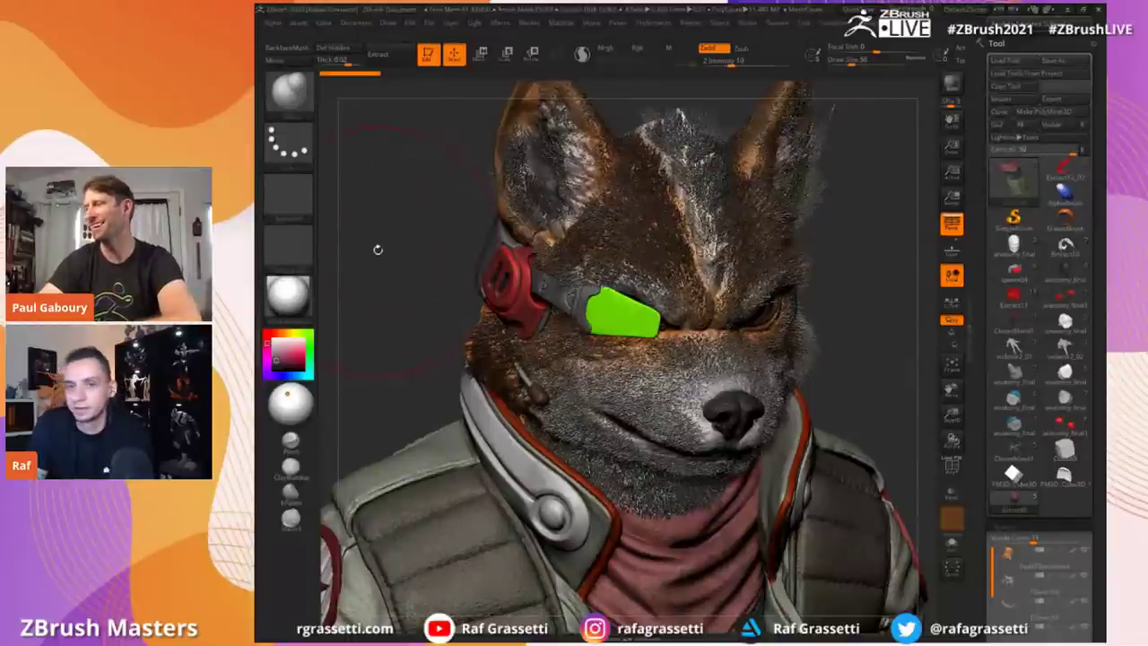
{"action": "left_click", "coordinate": [375, 246]}
{"action": "left_click_drag", "start_coordinate": [980, 470], "coordinate": [981, 399]}
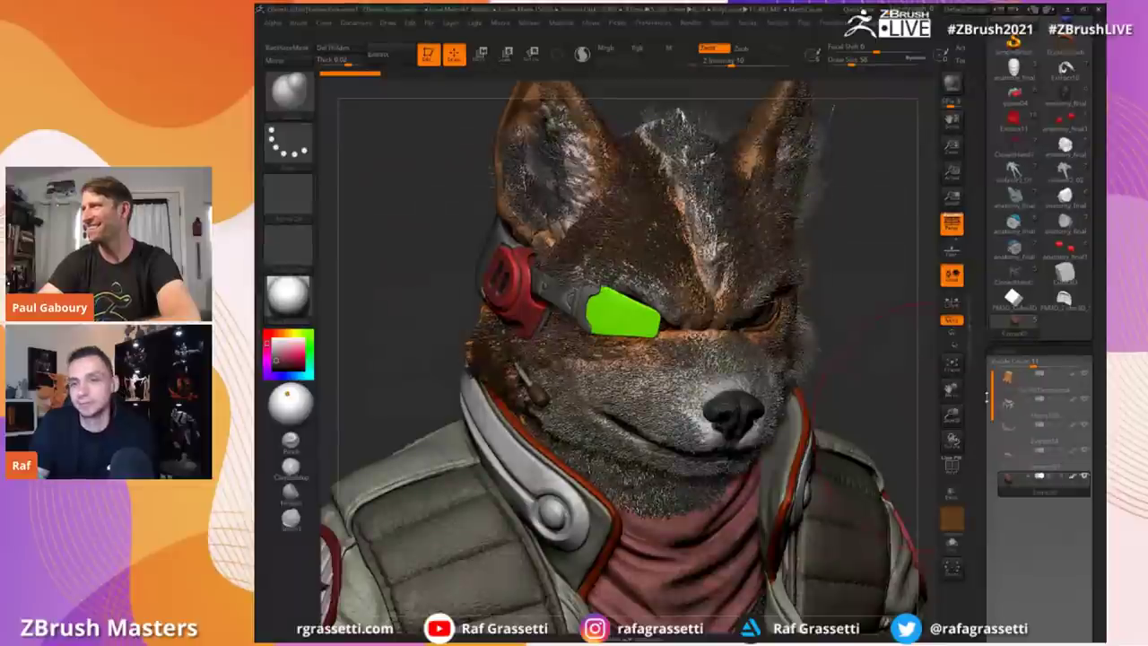
{"action": "left_click_drag", "start_coordinate": [886, 325], "coordinate": [890, 382]}
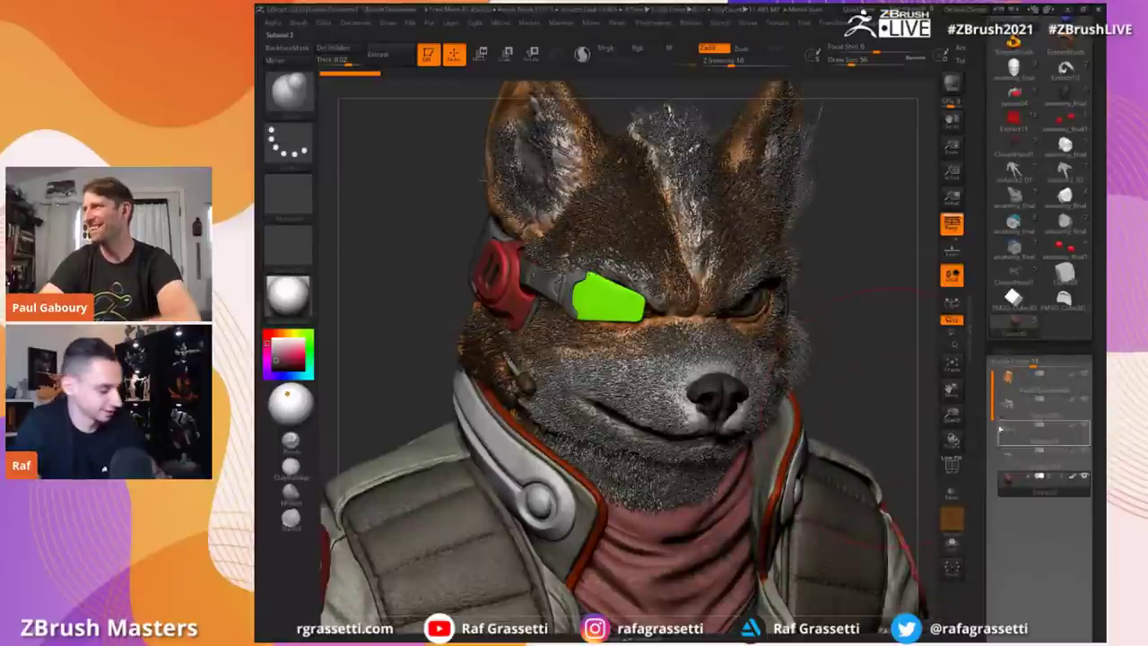
{"action": "left_click", "coordinate": [1007, 382]}
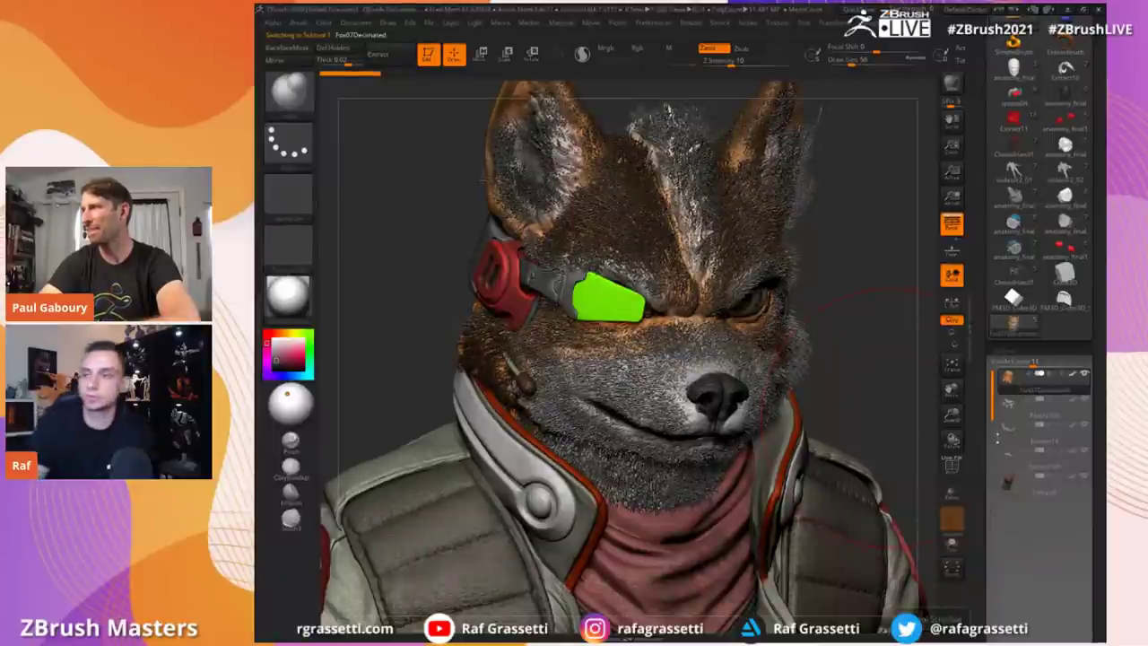
Step: Switch to the web browser, open the StarFox image in another tab, and examine the characters at full size
{"action": "key", "text": "alt+Tab"}
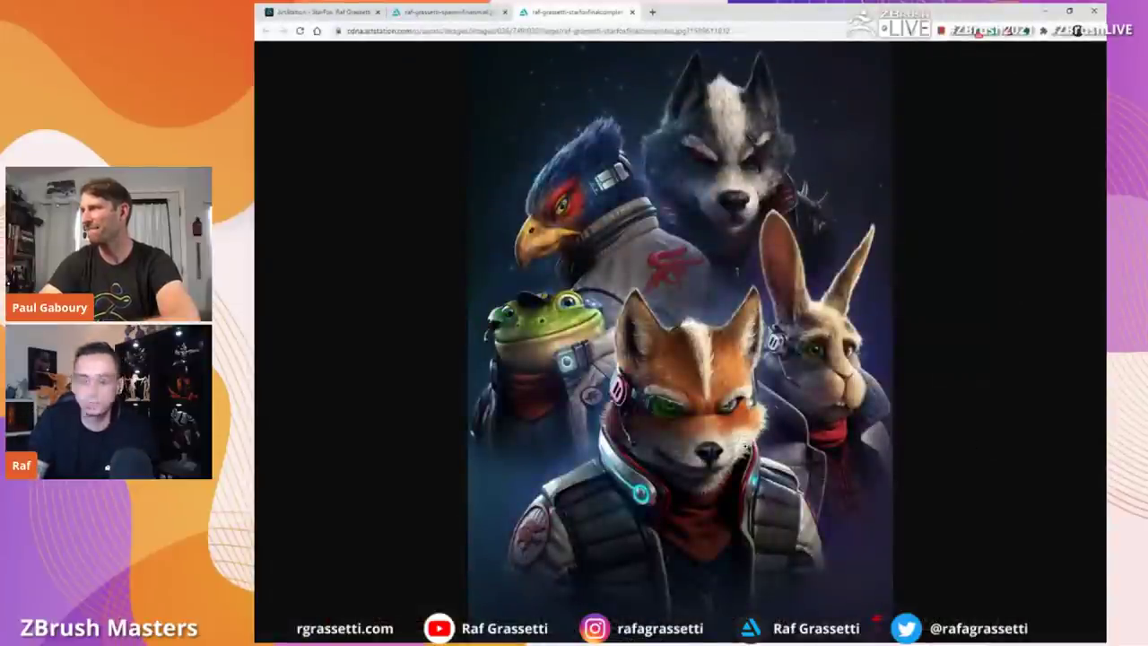
{"action": "right_click", "coordinate": [723, 303]}
{"action": "left_click", "coordinate": [741, 316]}
{"action": "left_click", "coordinate": [667, 9]}
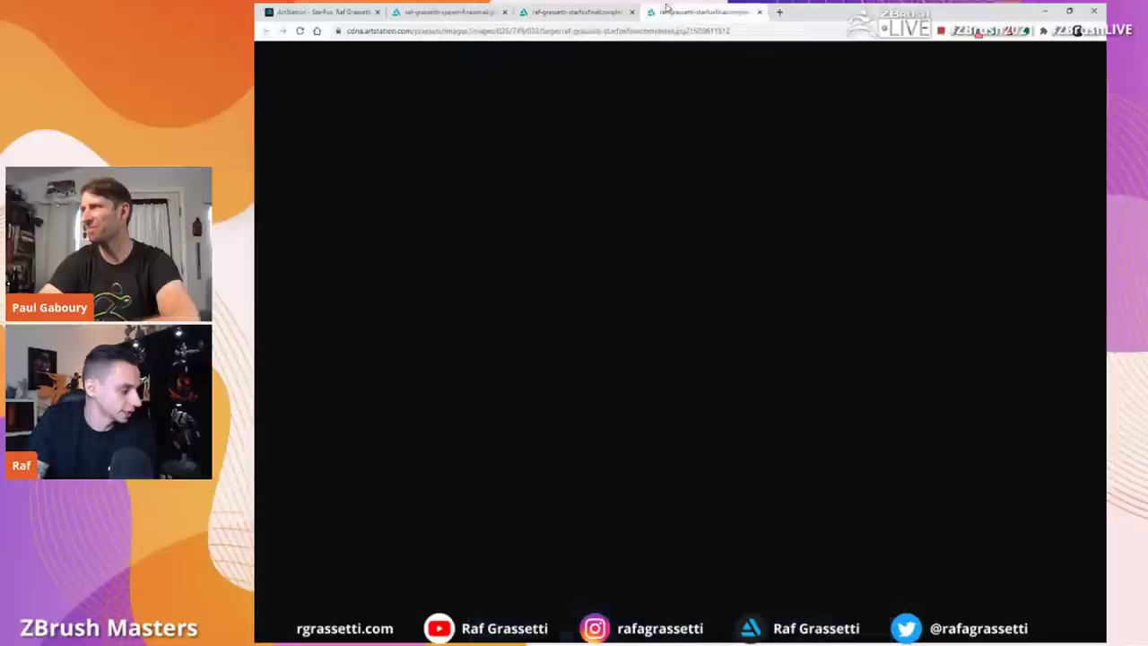
{"action": "left_click", "coordinate": [588, 197]}
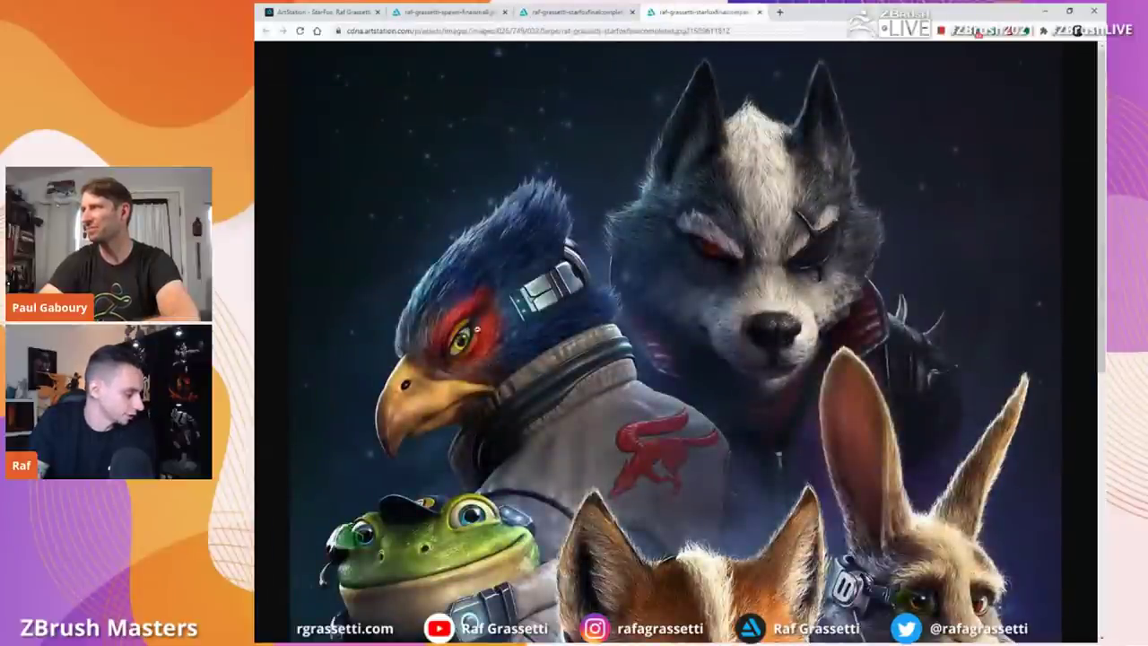
{"action": "scroll", "coordinate": [517, 324], "scroll_direction": "down", "scroll_amount": 3}
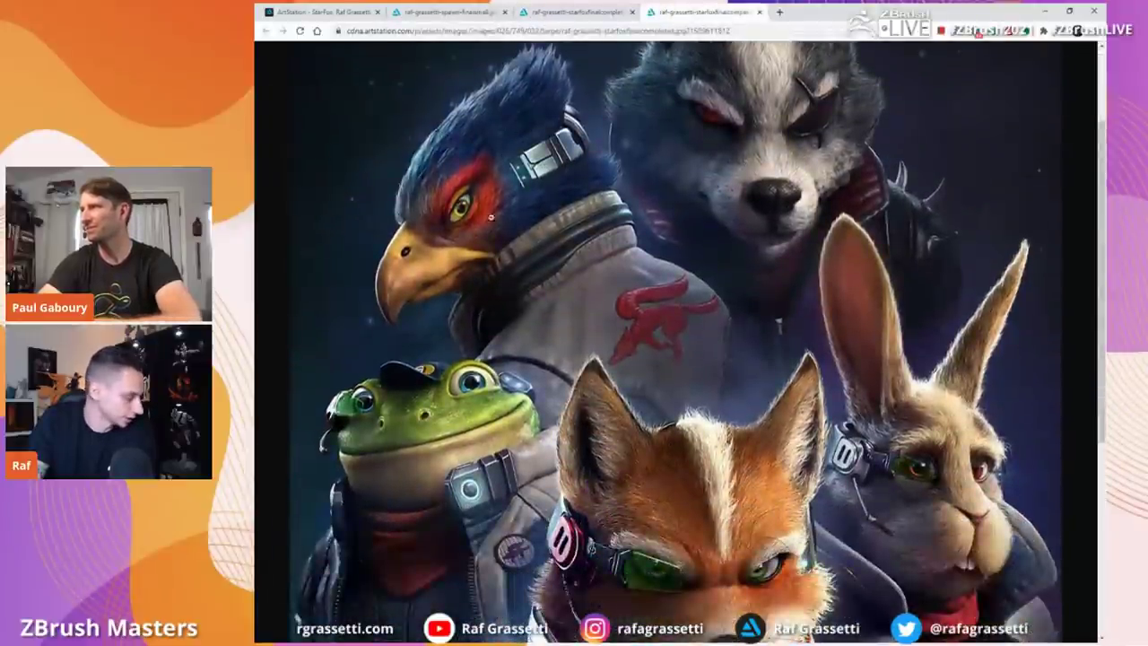
{"action": "scroll", "coordinate": [491, 216], "scroll_direction": "down", "scroll_amount": 3}
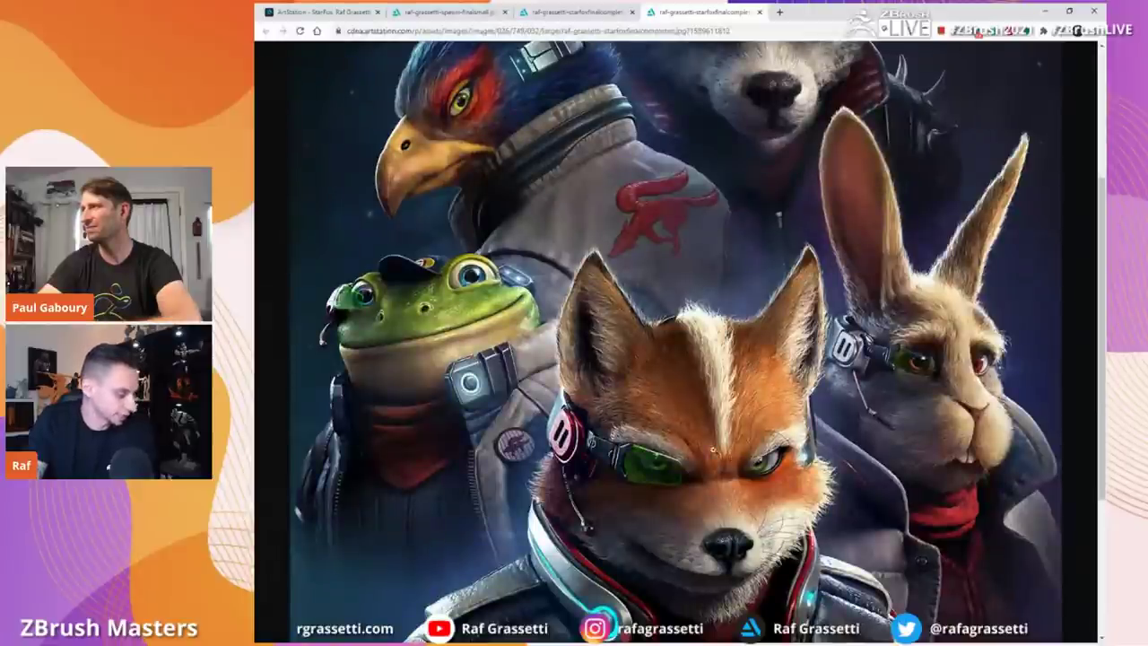
{"action": "scroll", "coordinate": [712, 450], "scroll_direction": "down", "scroll_amount": 3}
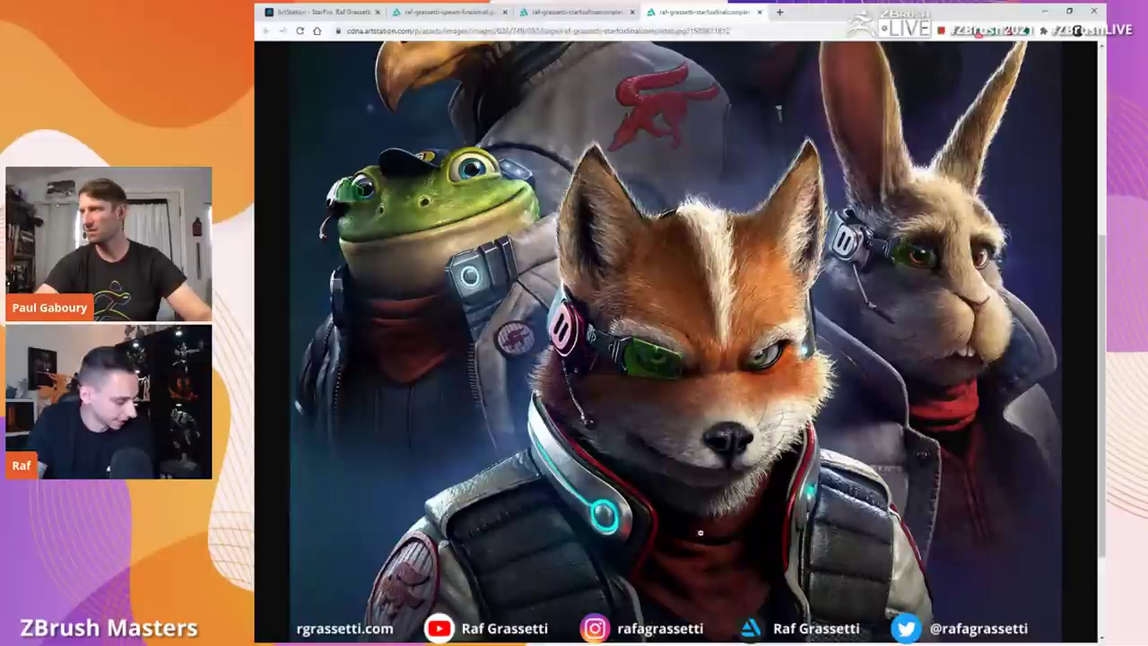
Step: Switch between ZBrush and the browser to compare the fox model with the finished StarFox image
{"action": "key", "text": "alt+Tab"}
{"action": "left_click_drag", "start_coordinate": [882, 345], "coordinate": [882, 349]}
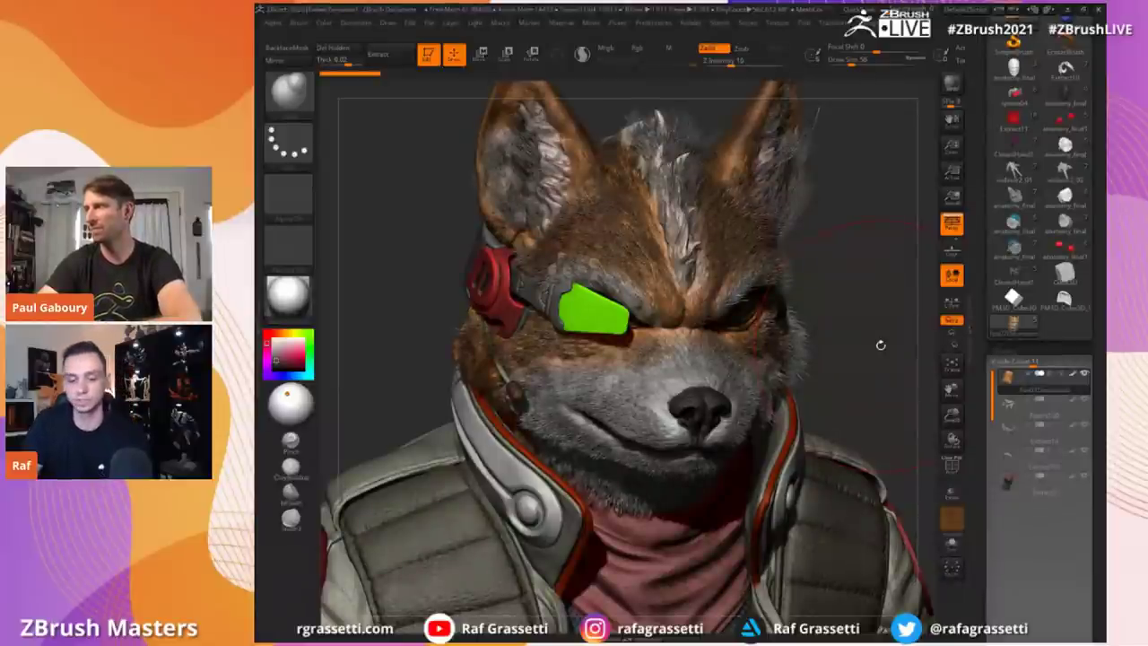
{"action": "key", "text": "alt+Tab"}
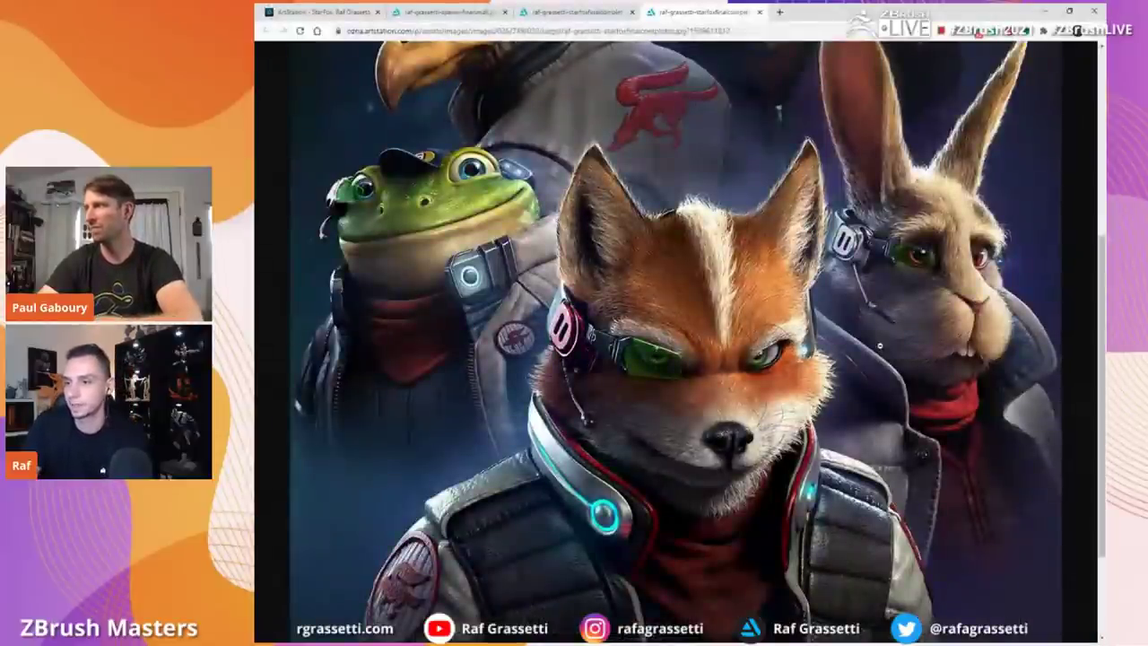
{"action": "key", "text": "alt+Tab"}
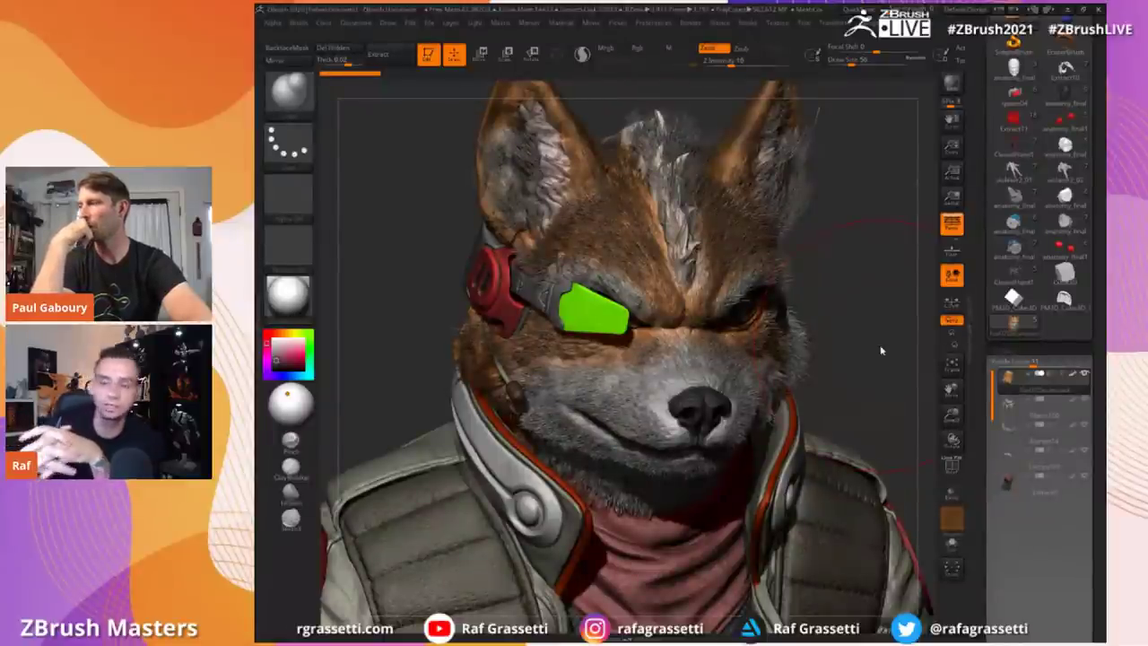
Step: Hide the fox's fur subtool, move in on the sculpted face beneath it, and set the brush's draw size to 11
{"action": "left_click_drag", "start_coordinate": [426, 175], "coordinate": [386, 175]}
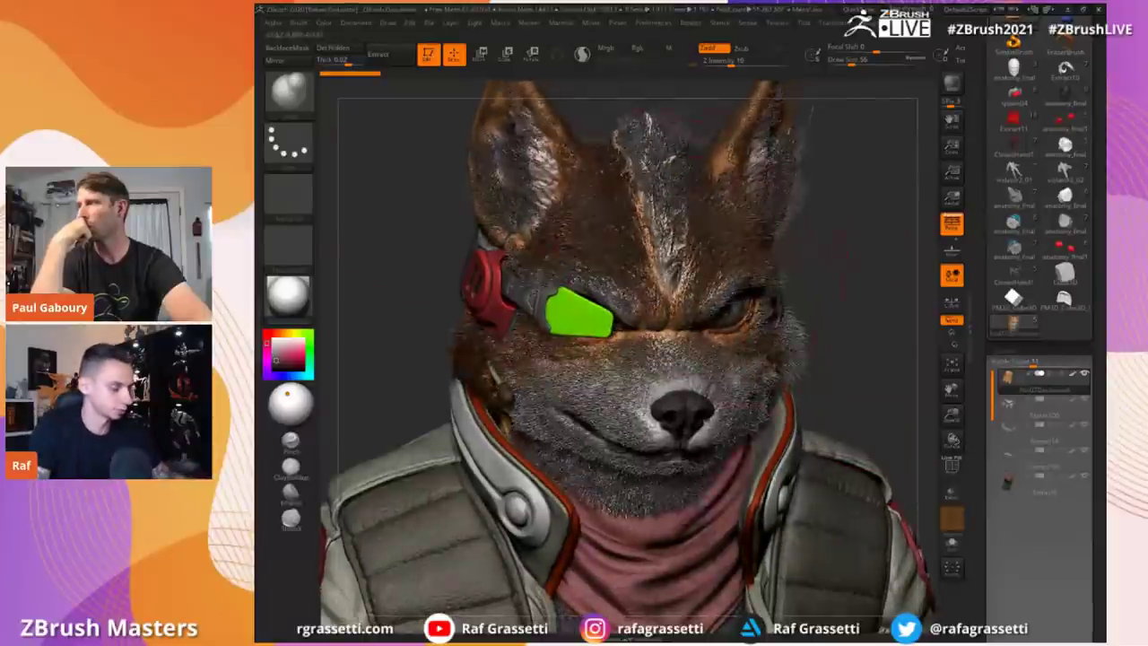
{"action": "mouse_move", "coordinate": [427, 206]}
{"action": "left_mouse_down"}
{"action": "mouse_move", "coordinate": [462, 198]}
{"action": "mouse_move", "coordinate": [416, 202]}
{"action": "mouse_move", "coordinate": [427, 232]}
{"action": "mouse_move", "coordinate": [403, 210]}
{"action": "mouse_move", "coordinate": [646, 278]}
{"action": "left_mouse_up"}
{"action": "left_click", "coordinate": [1084, 402]}
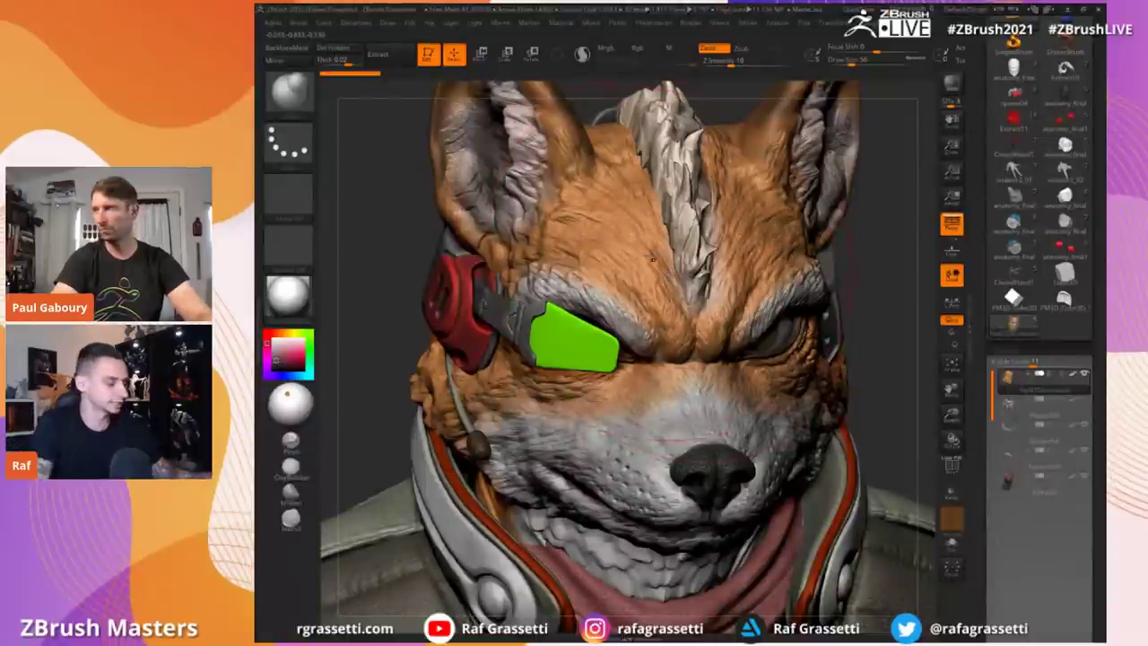
{"action": "key", "text": "s"}
{"action": "left_click", "coordinate": [602, 235]}
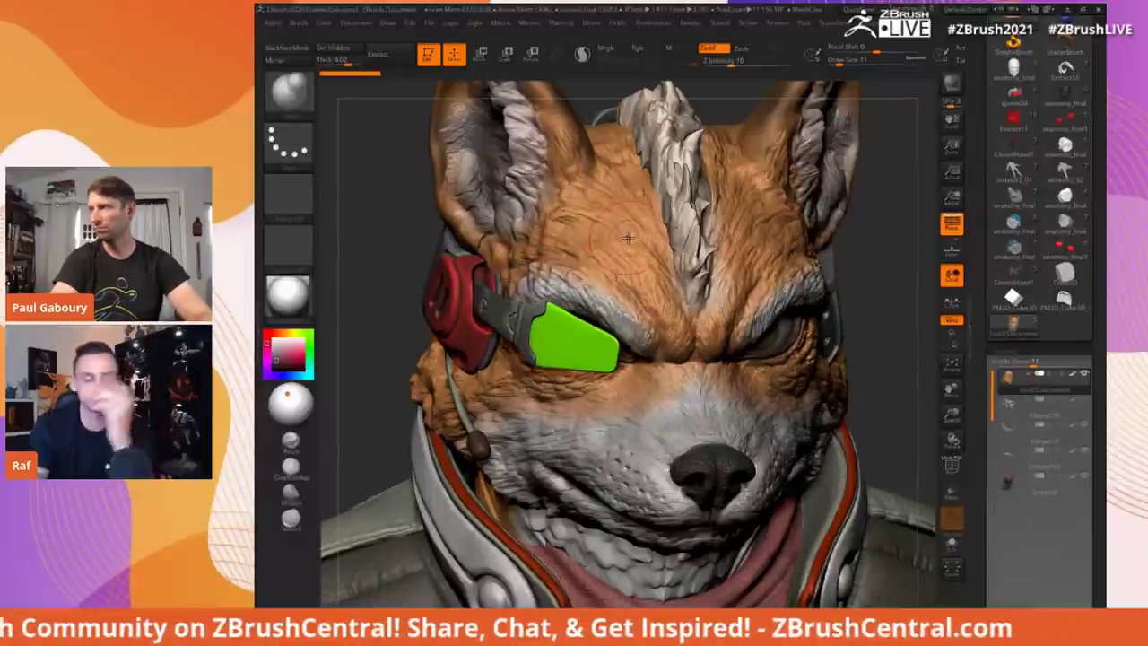
Step: Isolate the fox head to view it alone, and show the whole character again
{"action": "left_click_drag", "start_coordinate": [422, 190], "coordinate": [408, 180], "text": "alt"}
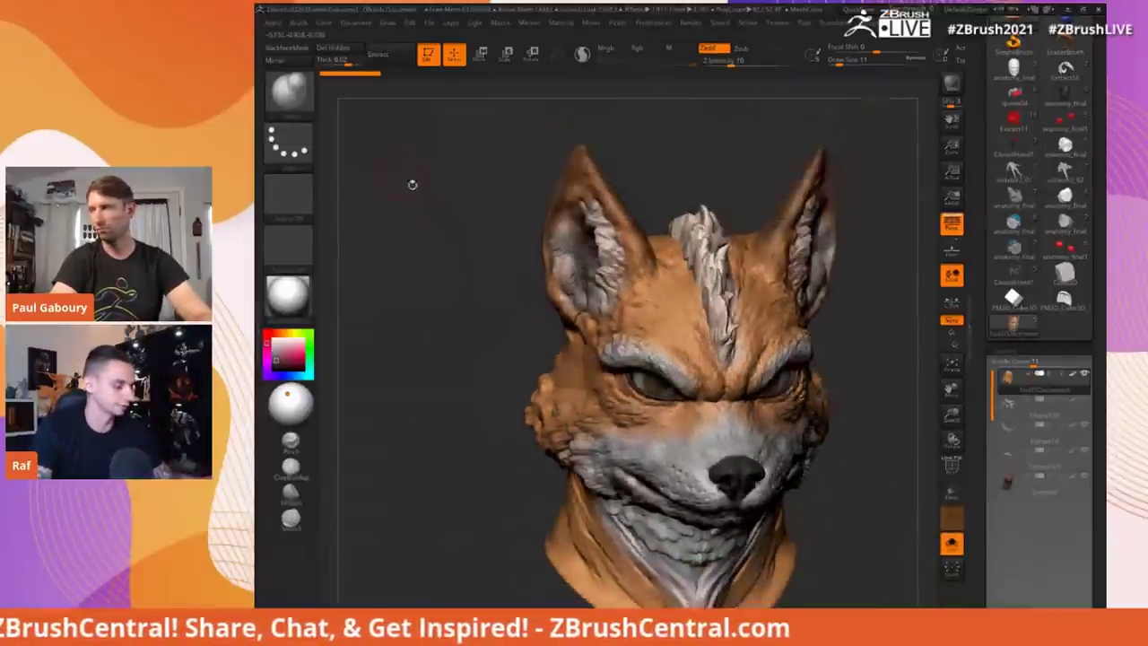
{"action": "key", "text": "ctrl+shift+s"}
{"action": "key", "text": "f"}
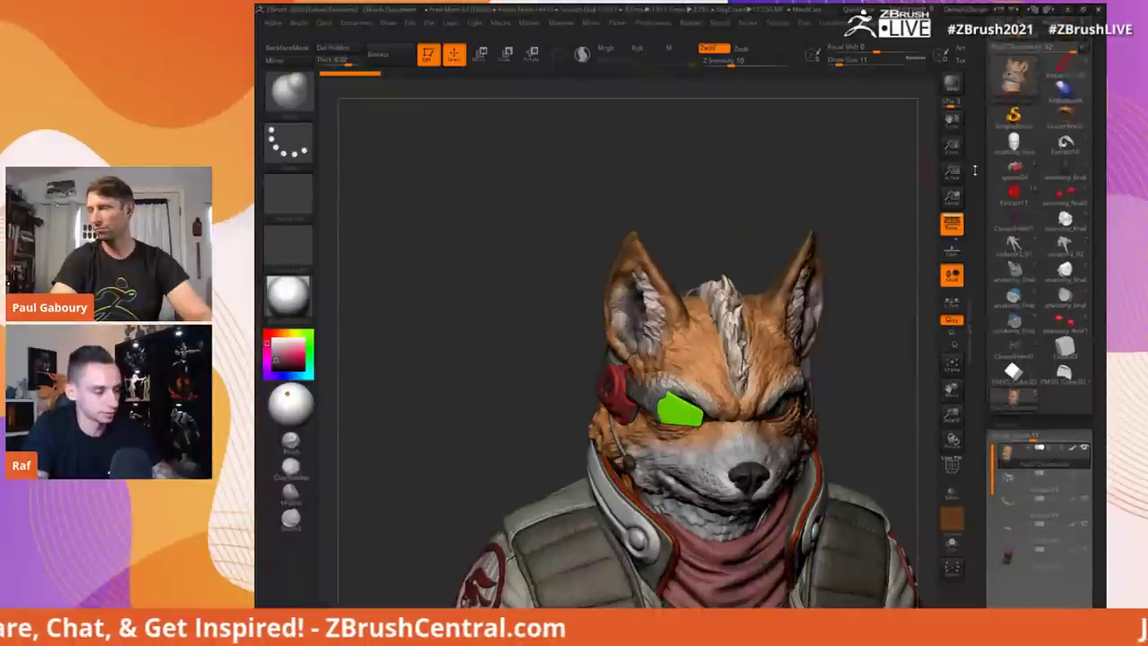
Step: Load the StarFox bird character and inspect its feathered head, headset, and jacket from several angles
{"action": "scroll", "coordinate": [1013, 108], "scroll_direction": "up", "scroll_amount": 4}
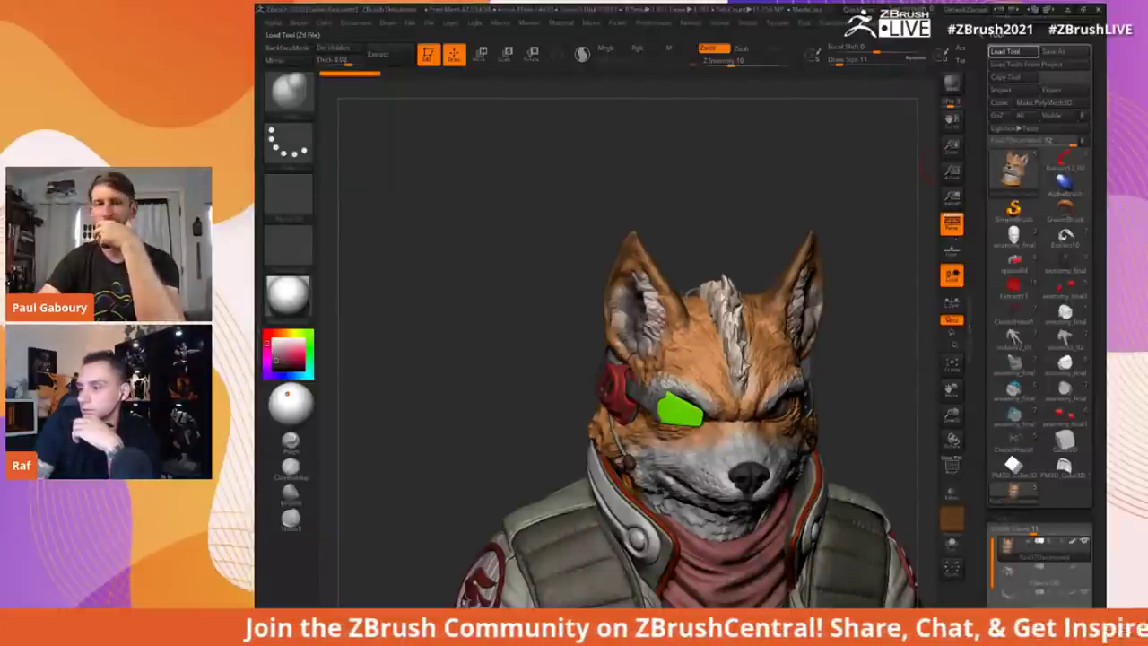
{"action": "left_click", "coordinate": [953, 275]}
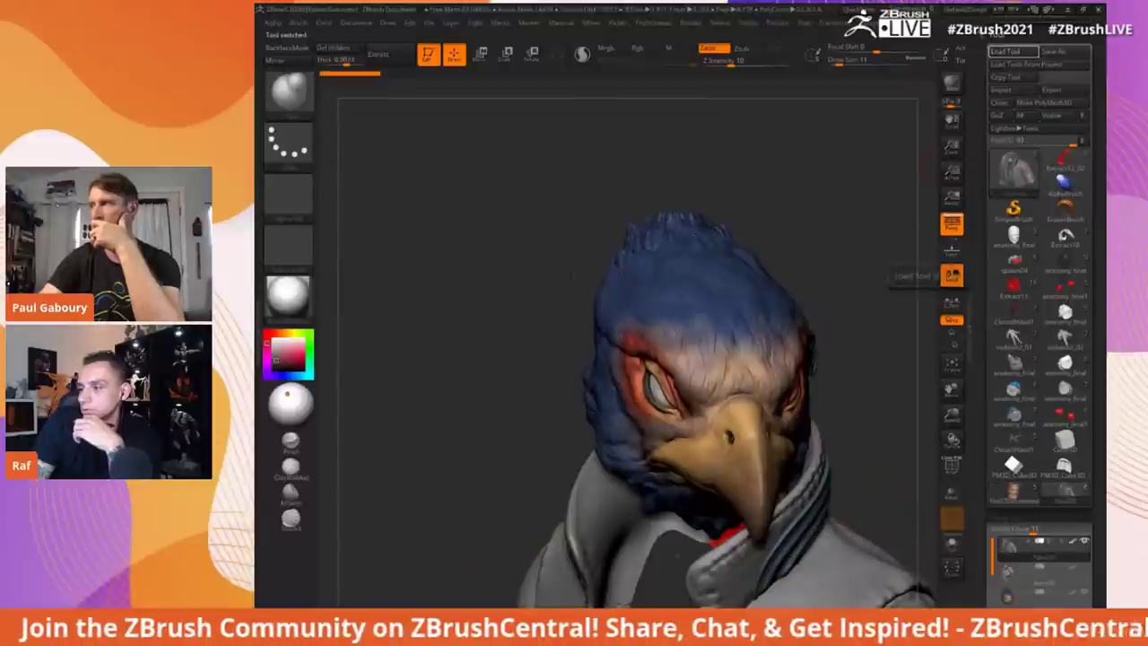
{"action": "left_click_drag", "start_coordinate": [794, 264], "coordinate": [784, 264]}
{"action": "left_click_drag", "start_coordinate": [810, 358], "coordinate": [843, 323]}
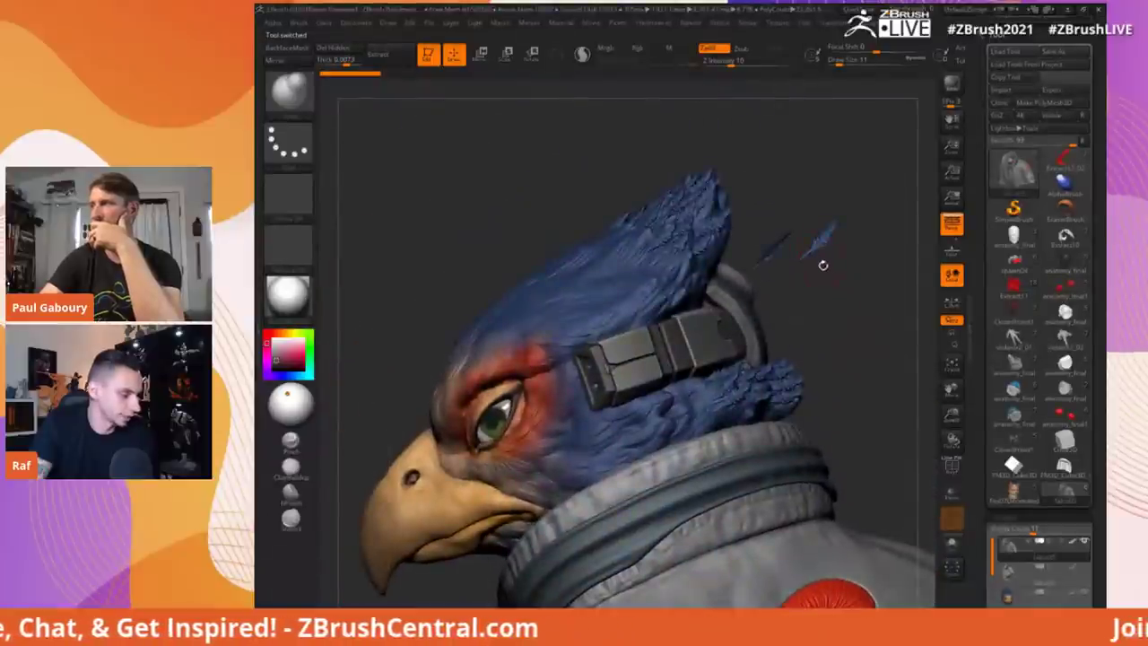
{"action": "left_click_drag", "start_coordinate": [847, 325], "coordinate": [825, 295]}
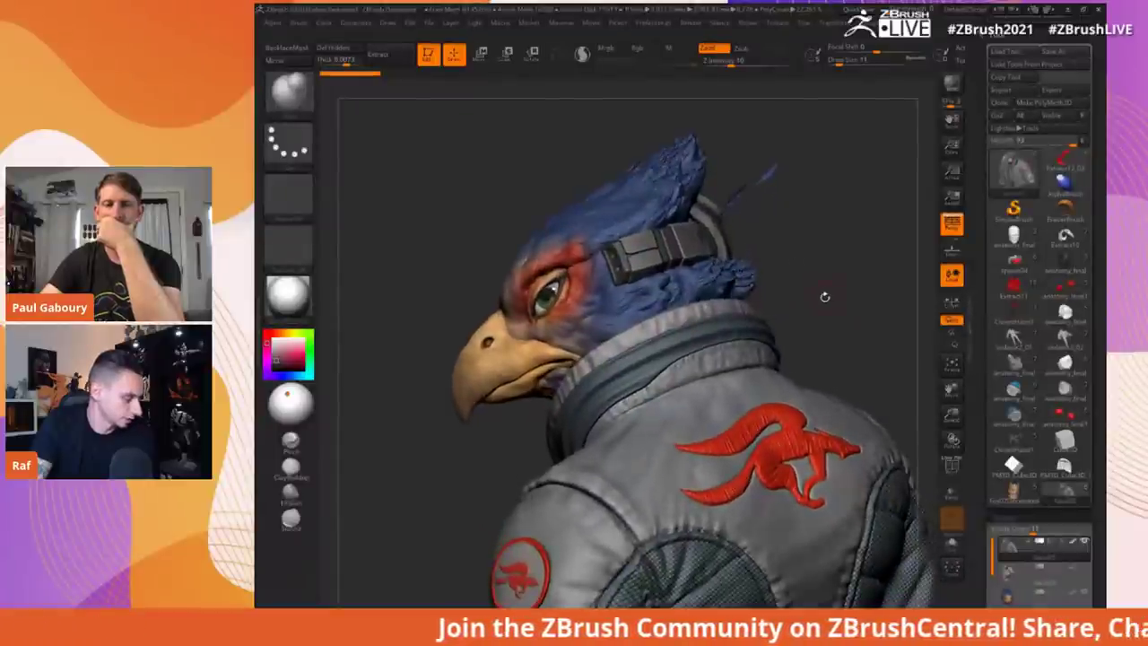
{"action": "left_click_drag", "start_coordinate": [456, 128], "coordinate": [511, 180], "text": "alt"}
{"action": "left_click_drag", "start_coordinate": [810, 246], "coordinate": [882, 310], "text": "alt"}
{"action": "left_click_drag", "start_coordinate": [501, 167], "coordinate": [606, 231], "text": "alt"}
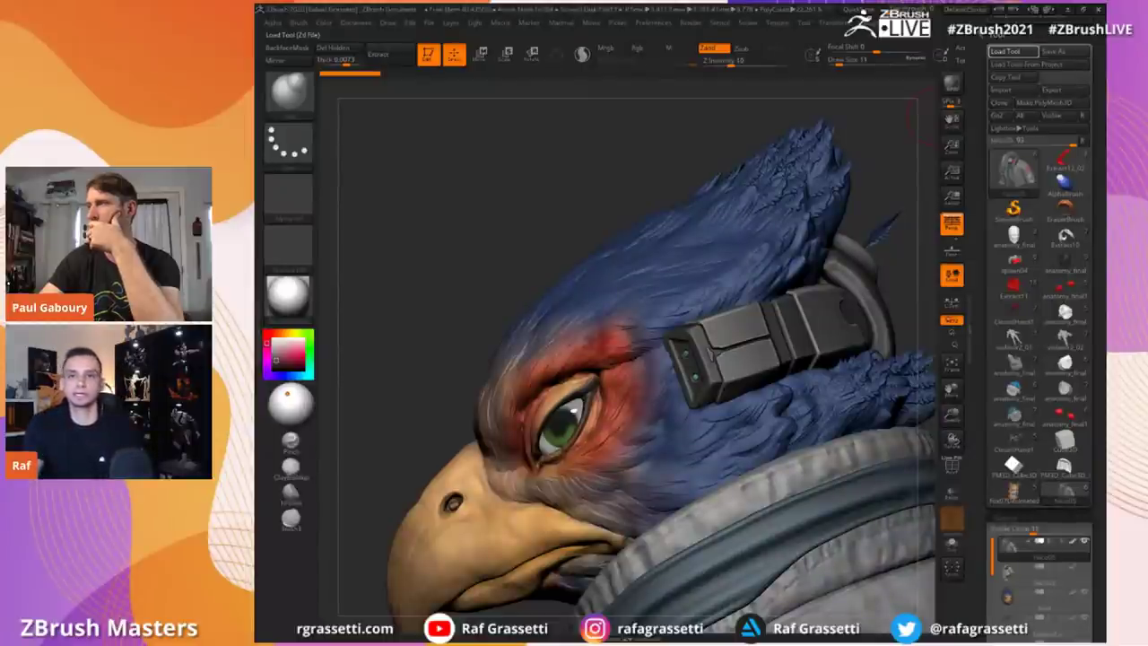
Step: Switch to the web browser, return to the artist's ArtStation portfolio, and open the Hoshi artwork
{"action": "key", "text": "alt+Tab"}
{"action": "left_click", "coordinate": [308, 11]}
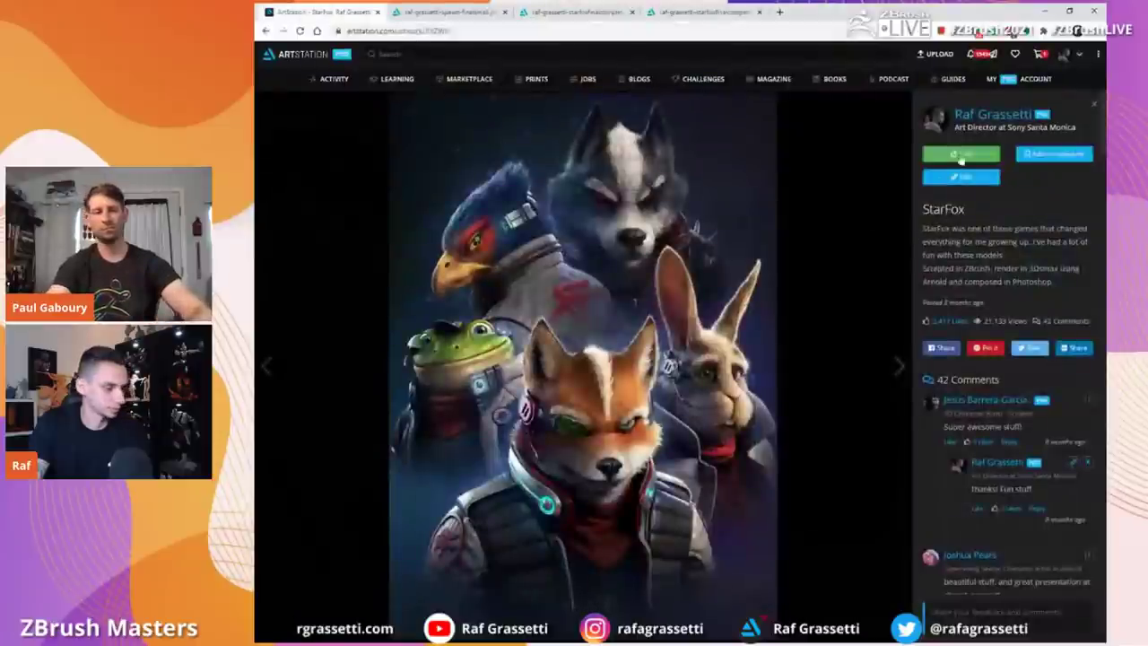
{"action": "left_click", "coordinate": [987, 121]}
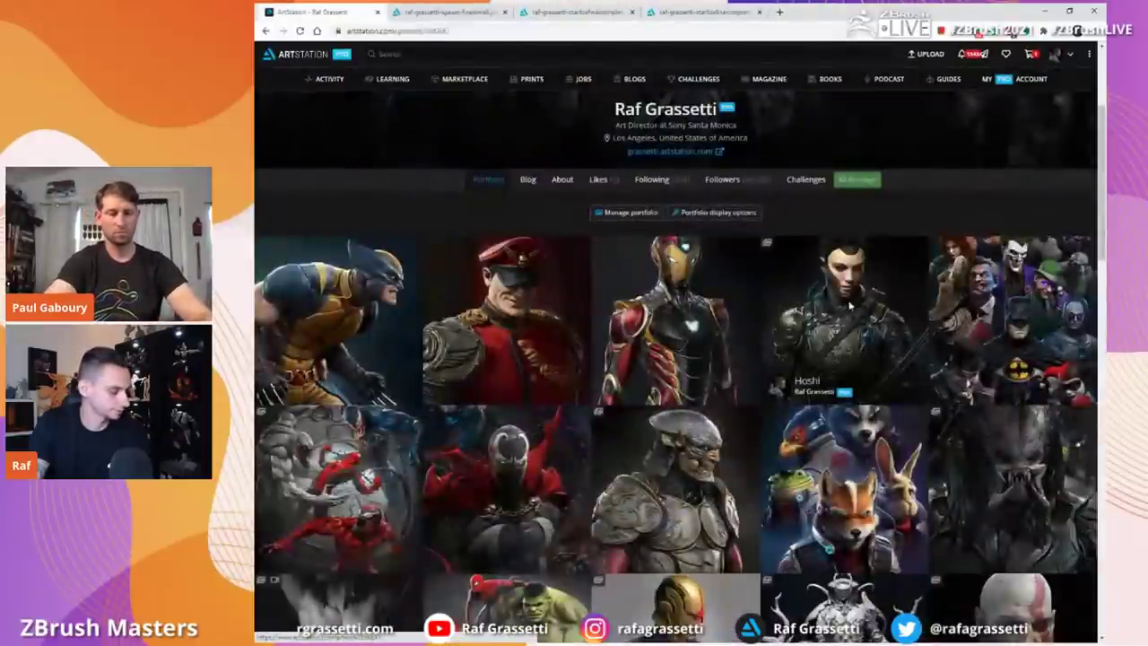
{"action": "left_click", "coordinate": [848, 305]}
Step: Open the Hoshi image in a separate tab and examine the face and armor at full size
{"action": "right_click", "coordinate": [636, 342]}
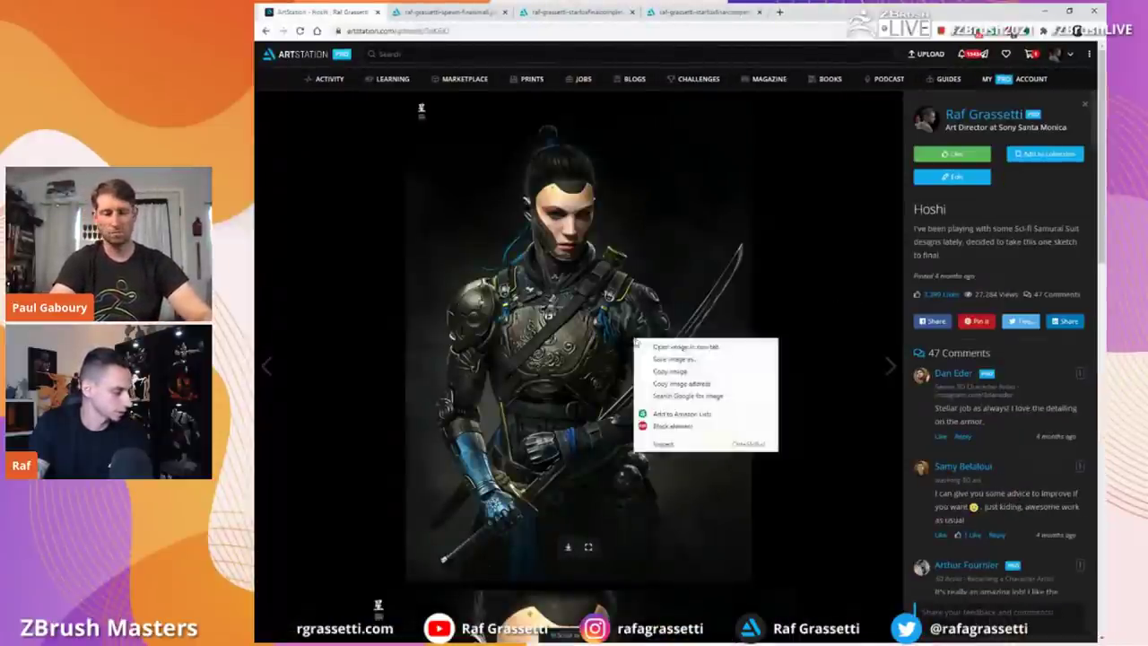
{"action": "left_click", "coordinate": [684, 347]}
{"action": "key", "text": "ctrl+2"}
{"action": "left_click", "coordinate": [711, 241]}
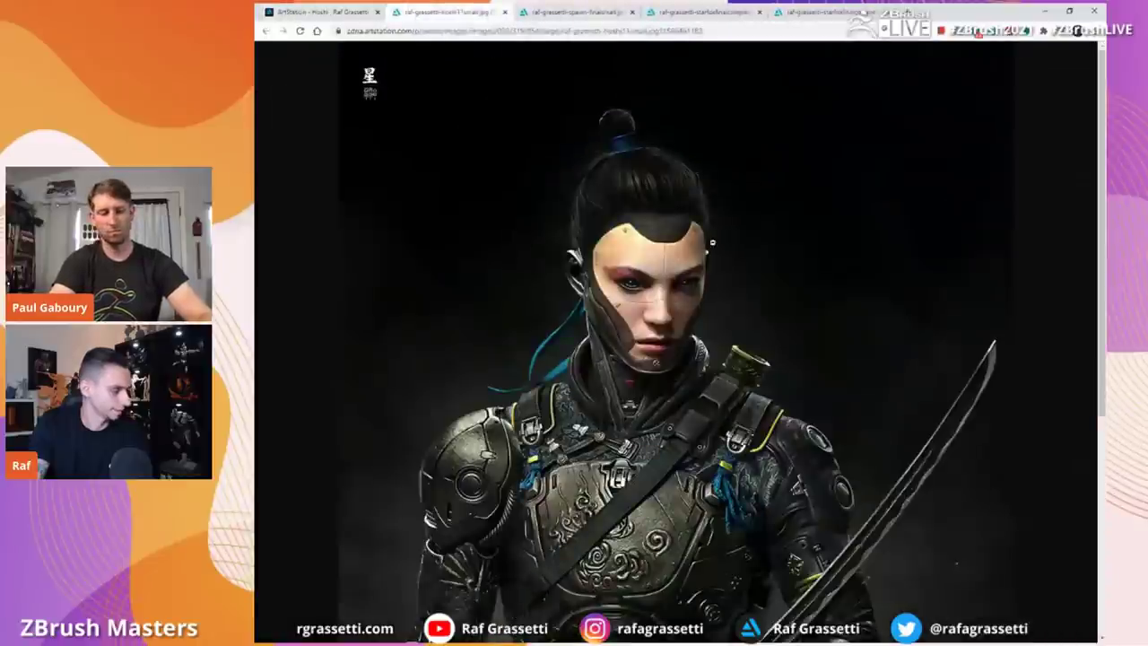
{"action": "scroll", "coordinate": [710, 220], "scroll_direction": "down", "scroll_amount": 1}
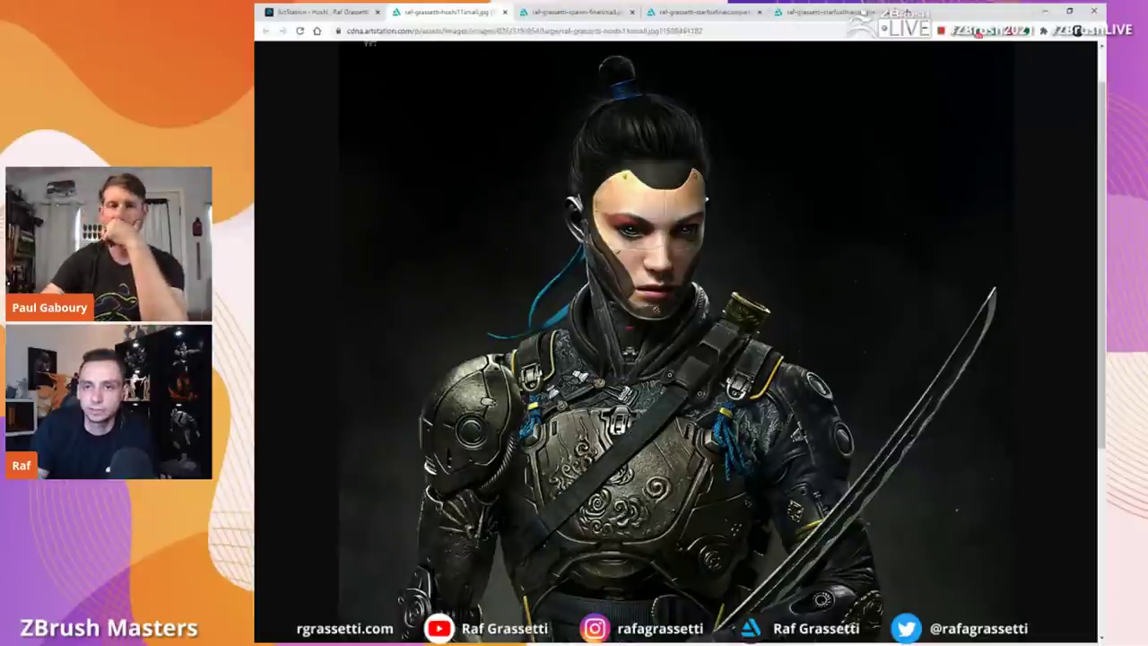
Step: Switch to ZBrush and inspect the Hoshi model's belt pouches, forearm, and engraved chest armor up close
{"action": "key", "text": "alt+Tab"}
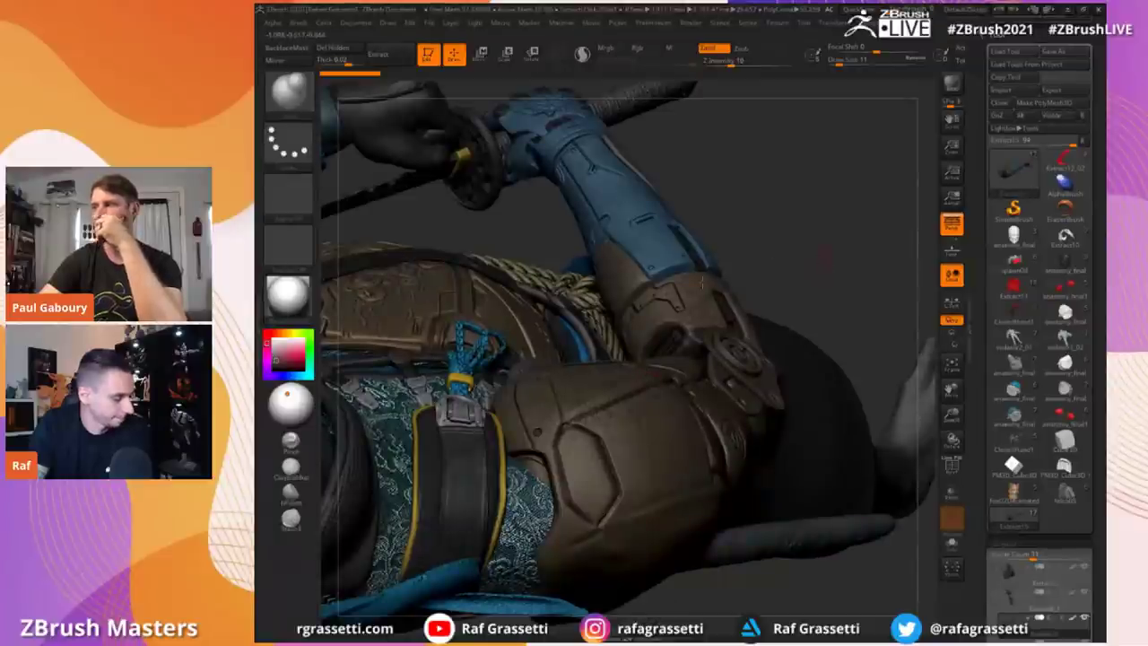
{"action": "left_click_drag", "start_coordinate": [771, 234], "coordinate": [862, 220]}
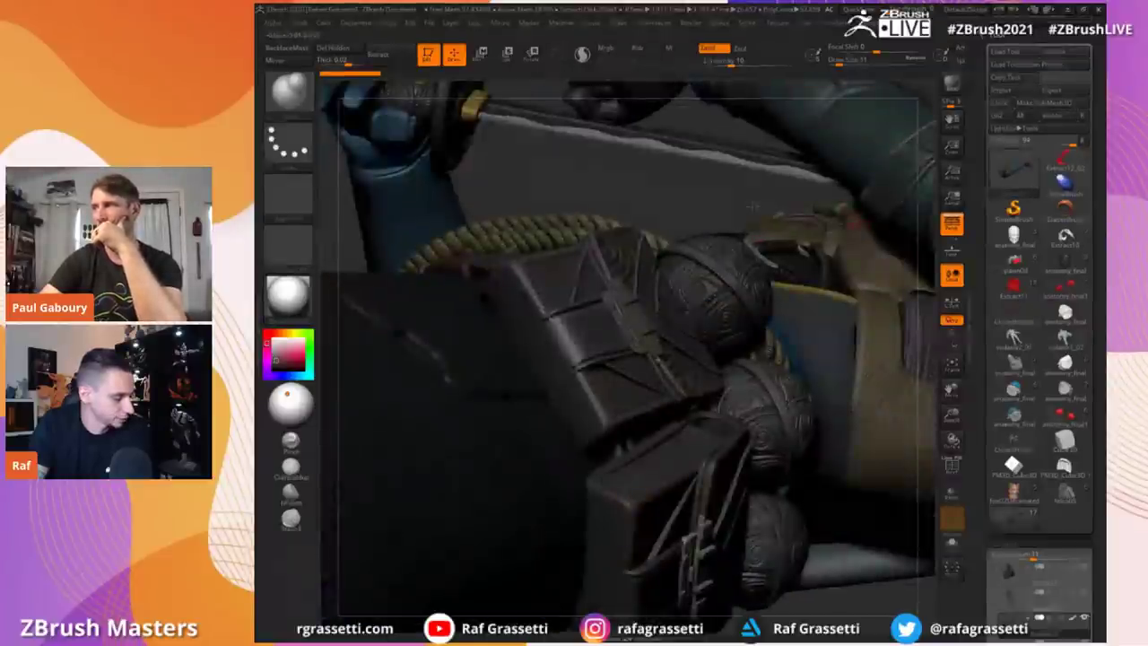
{"action": "left_click_drag", "start_coordinate": [681, 161], "coordinate": [403, 149]}
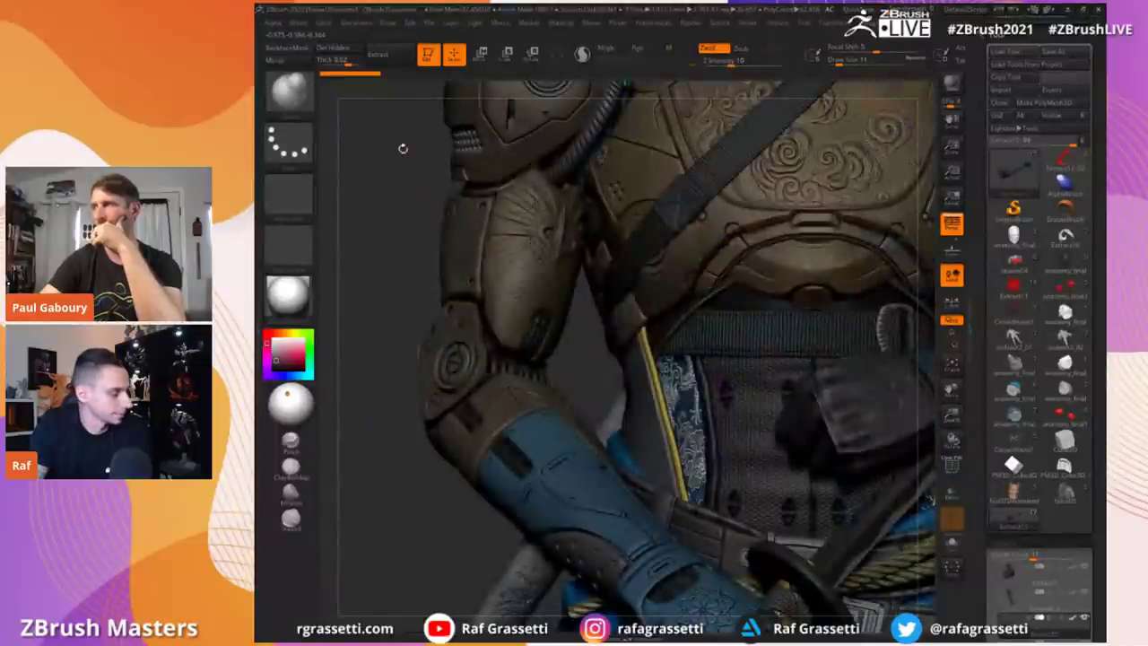
{"action": "left_click_drag", "start_coordinate": [406, 384], "coordinate": [451, 291]}
{"action": "left_click_drag", "start_coordinate": [437, 340], "coordinate": [435, 347], "text": "alt"}
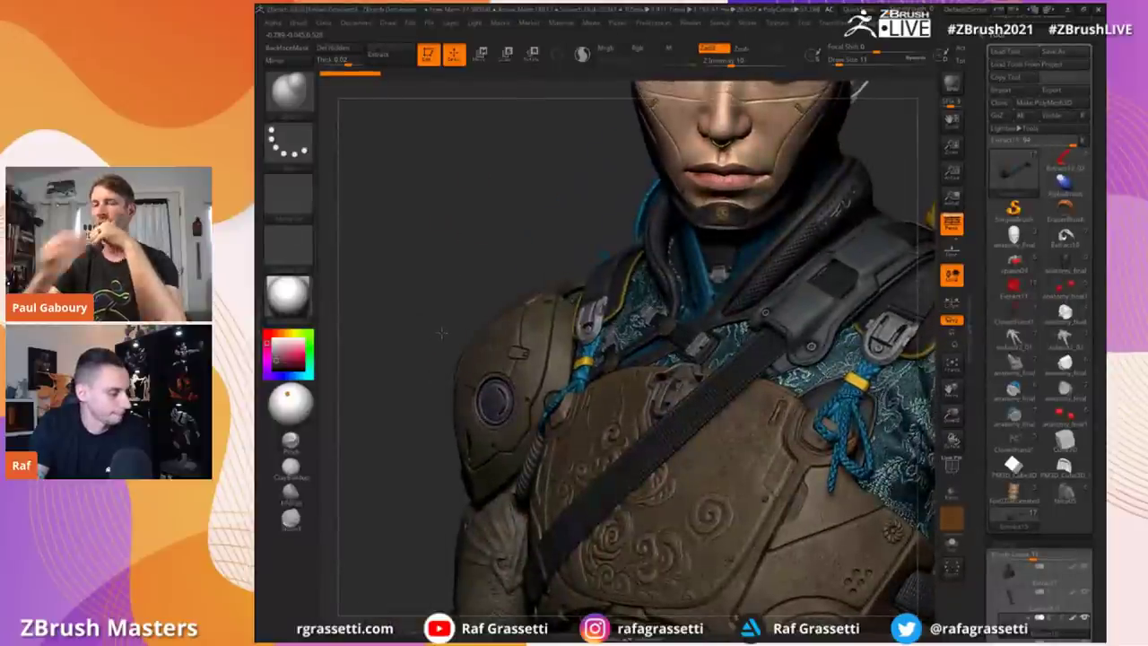
{"action": "left_click_drag", "start_coordinate": [515, 120], "coordinate": [474, 300], "text": "alt"}
Step: Examine Hoshi's face, shoulder armor, and torso from the front at several distances
{"action": "left_click_drag", "start_coordinate": [954, 411], "coordinate": [831, 277]}
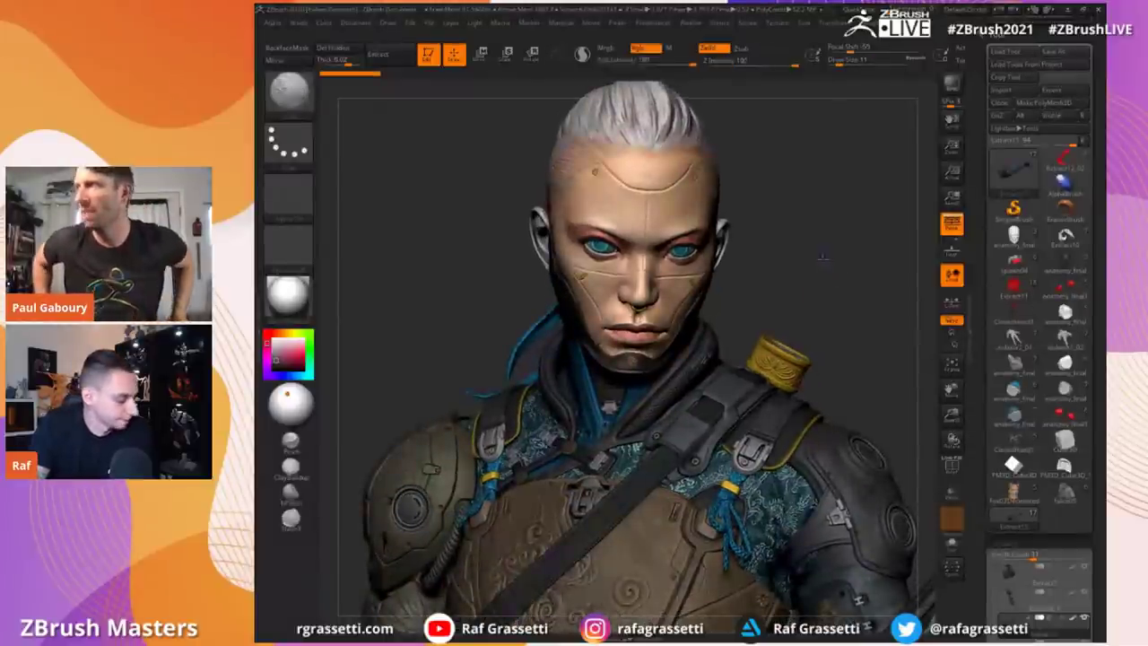
{"action": "mouse_move", "coordinate": [803, 245]}
{"action": "left_mouse_down"}
{"action": "mouse_move", "coordinate": [813, 258]}
{"action": "mouse_move", "coordinate": [781, 296]}
{"action": "left_mouse_up"}
{"action": "left_click_drag", "start_coordinate": [814, 258], "coordinate": [827, 253]}
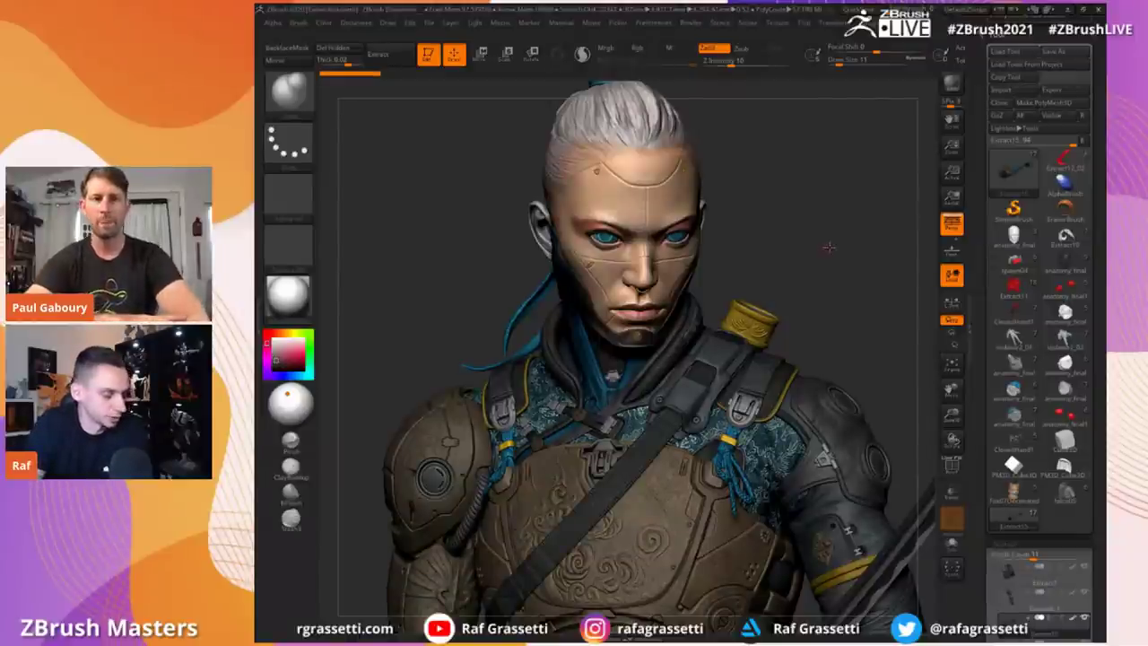
{"action": "left_click_drag", "start_coordinate": [829, 260], "coordinate": [772, 315]}
{"action": "left_click_drag", "start_coordinate": [804, 222], "coordinate": [805, 219], "text": "alt"}
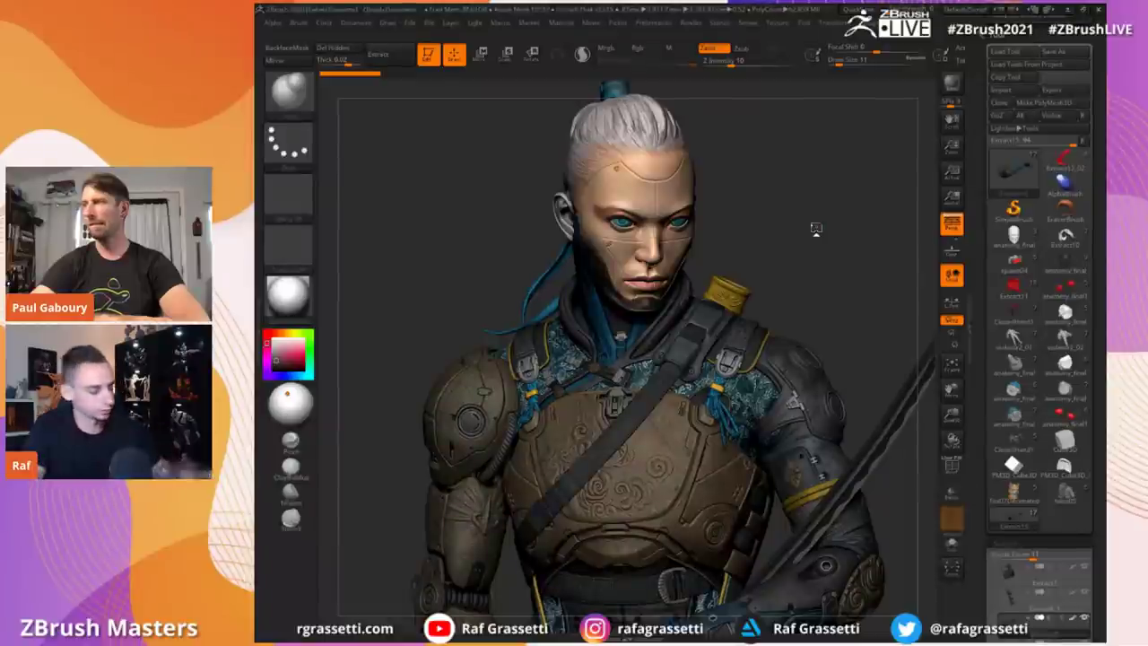
{"action": "left_click_drag", "start_coordinate": [949, 411], "coordinate": [999, 325]}
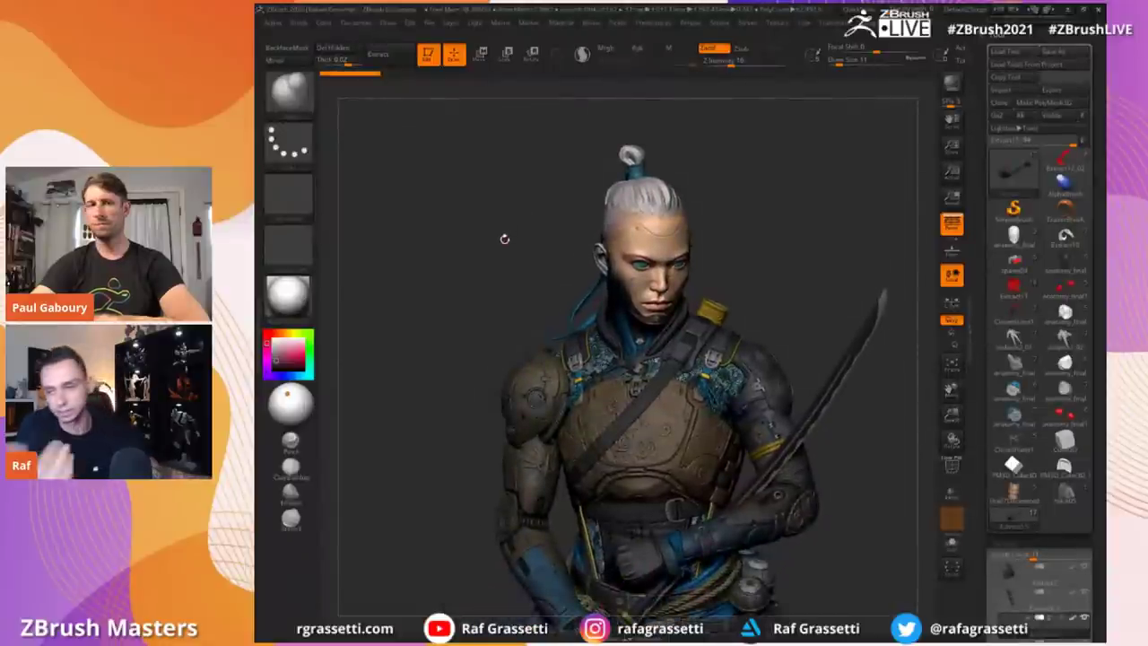
{"action": "left_click_drag", "start_coordinate": [476, 257], "coordinate": [457, 225]}
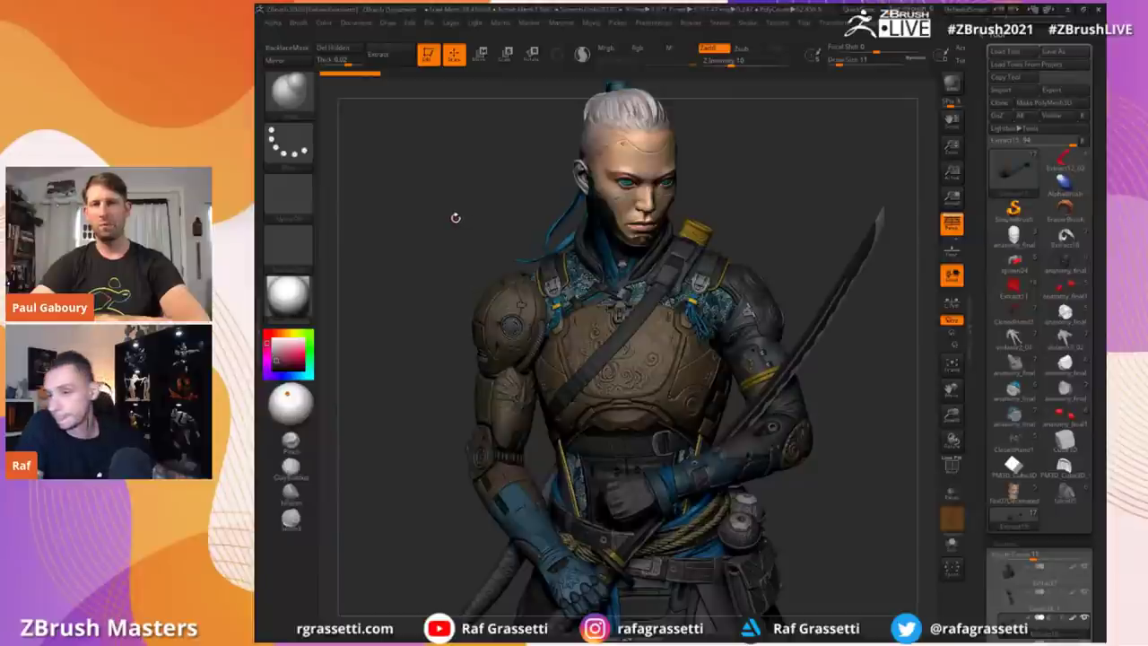
{"action": "left_click_drag", "start_coordinate": [457, 218], "coordinate": [453, 160]}
{"action": "left_click_drag", "start_coordinate": [465, 281], "coordinate": [464, 281]}
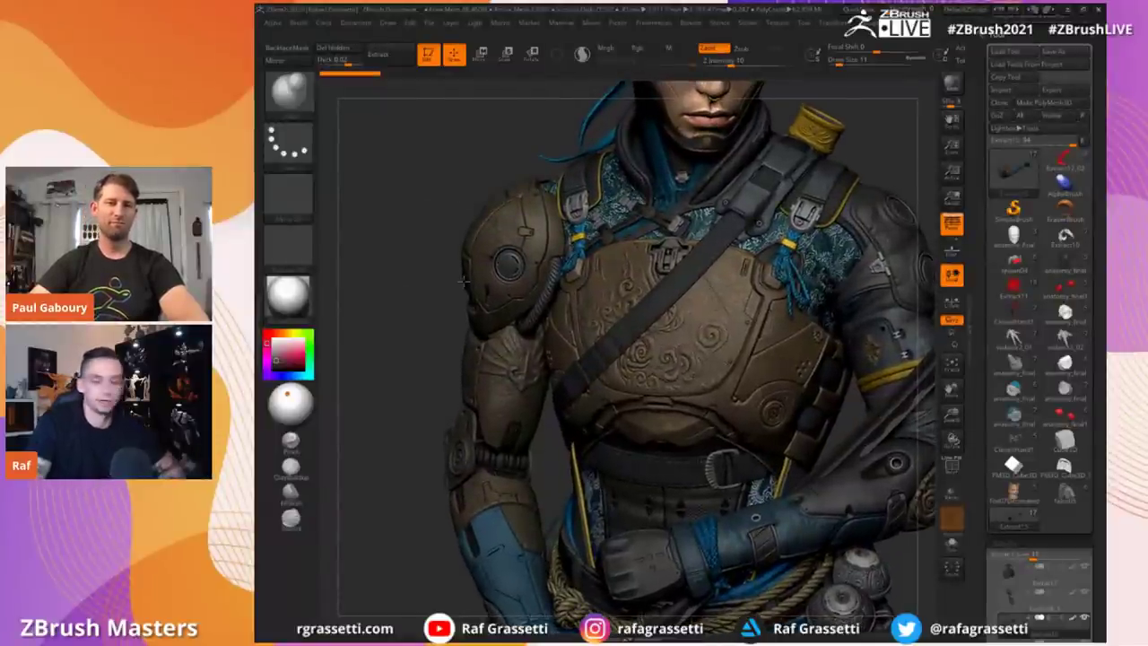
{"action": "right_click_drag", "start_coordinate": [464, 280], "coordinate": [403, 427], "text": "alt"}
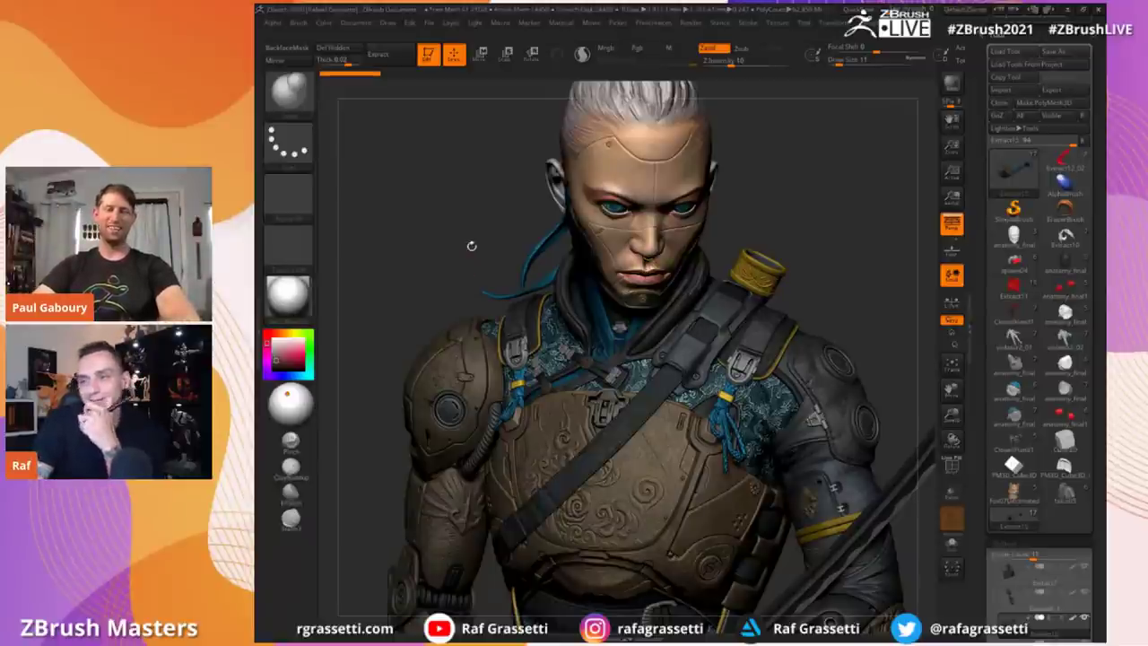
Step: View Hoshi's upper body, isolate the armored shoulder and arm, and show the whole character again
{"action": "left_click_drag", "start_coordinate": [870, 211], "coordinate": [858, 274]}
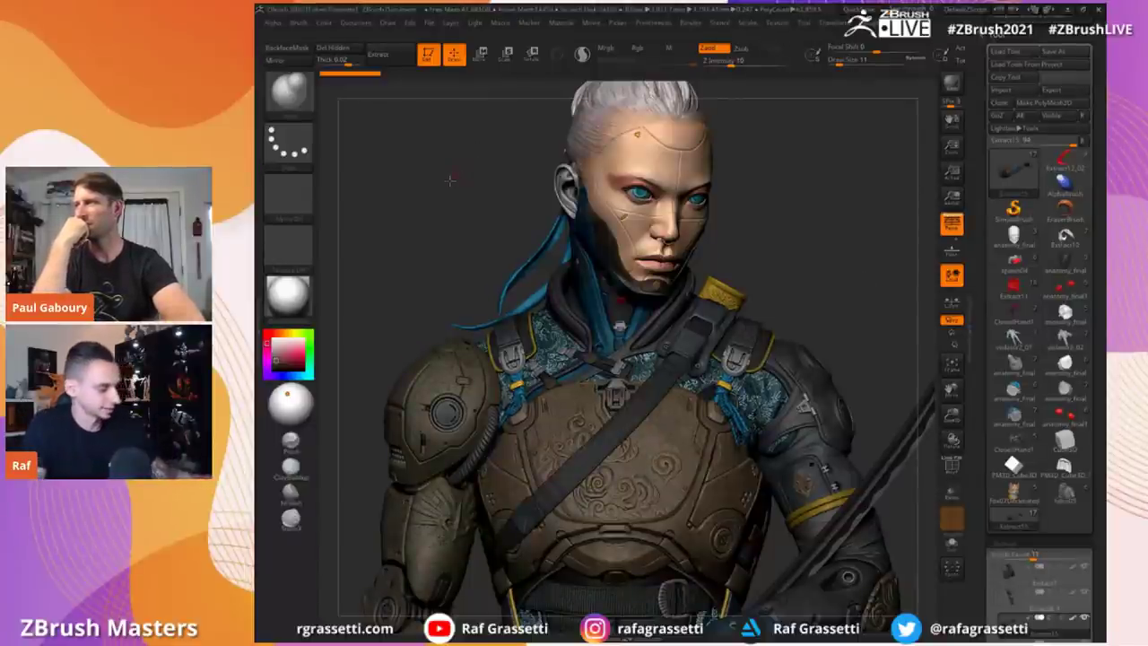
{"action": "left_click_drag", "start_coordinate": [453, 176], "coordinate": [470, 207]}
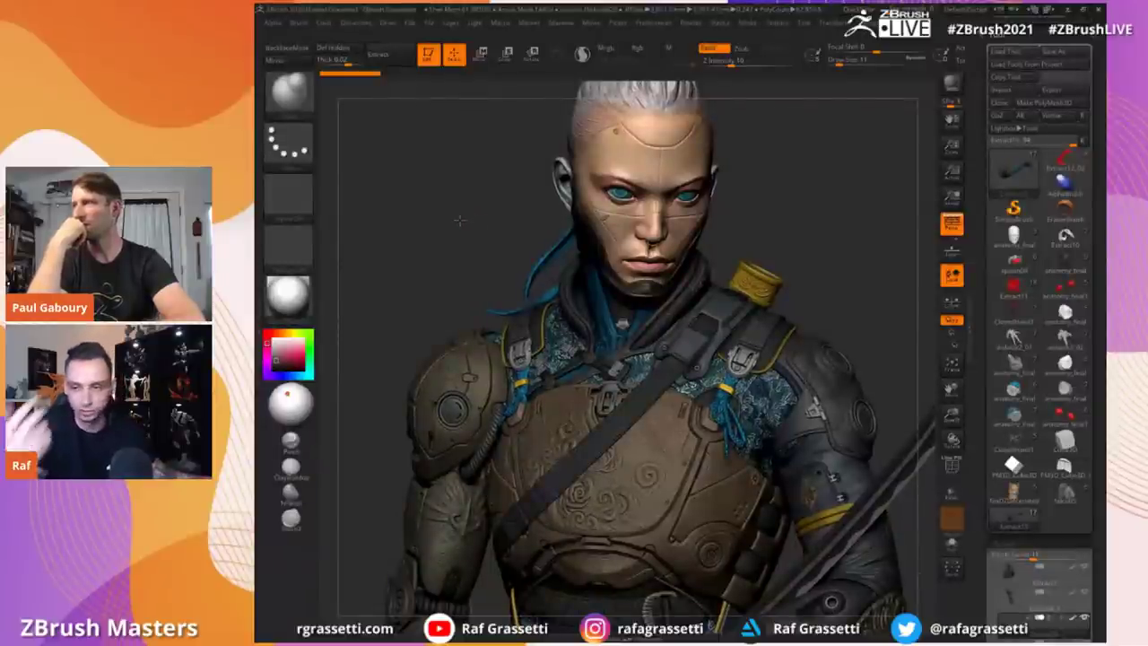
{"action": "left_click_drag", "start_coordinate": [462, 220], "coordinate": [463, 223], "text": "alt"}
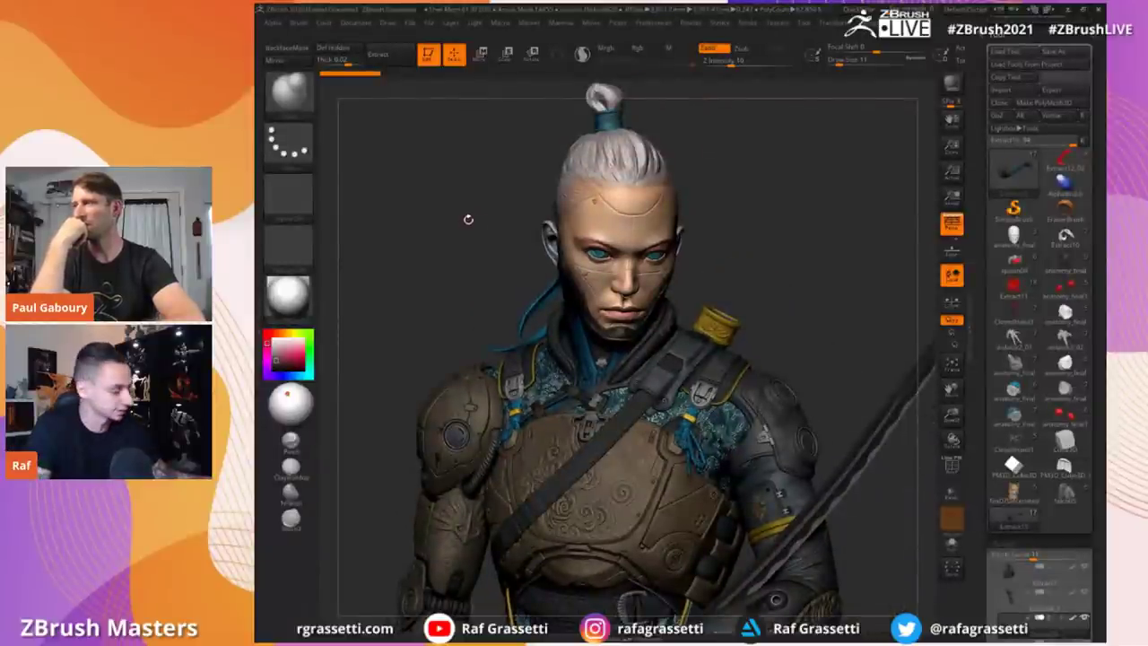
{"action": "left_click_drag", "start_coordinate": [476, 267], "coordinate": [494, 190]}
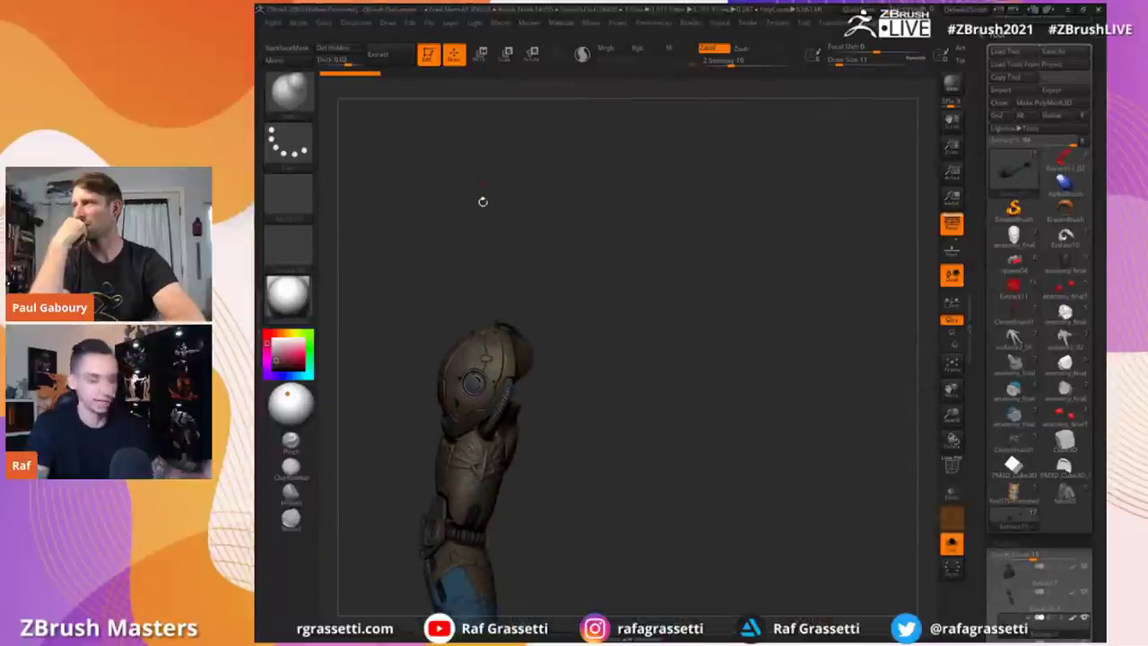
{"action": "key", "text": "alt+shift+s"}
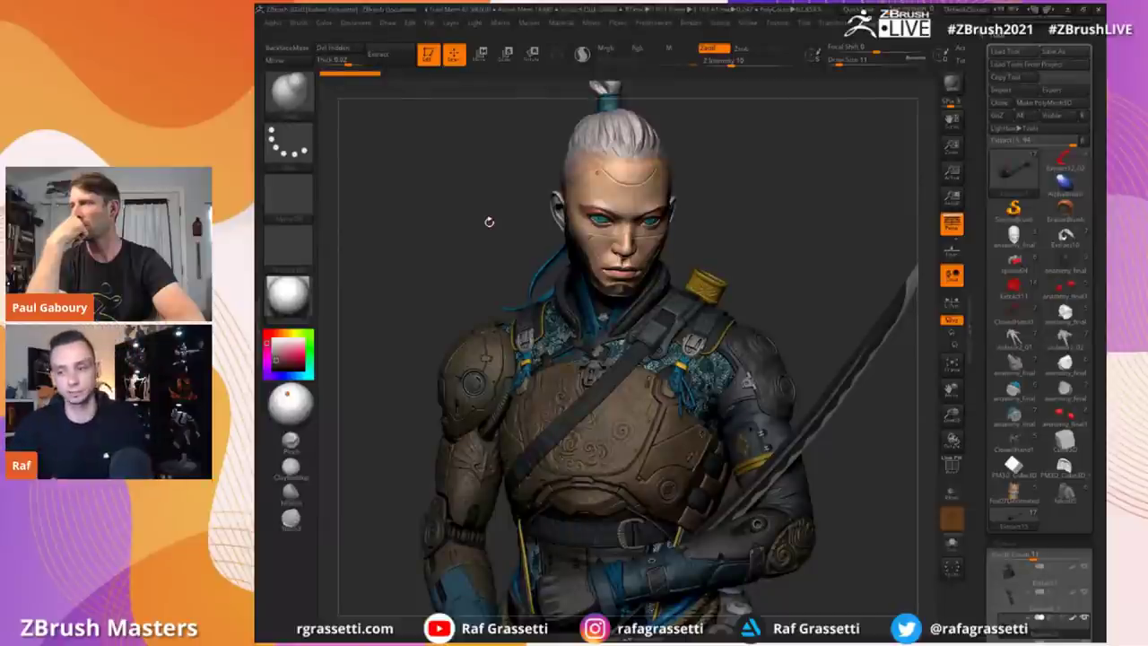
{"action": "left_click_drag", "start_coordinate": [469, 211], "coordinate": [464, 219]}
Step: Inspect Hoshi's back, scabbard, and armored side, and reframe the character from the front
{"action": "scroll", "coordinate": [983, 503], "scroll_direction": "down", "scroll_amount": 6}
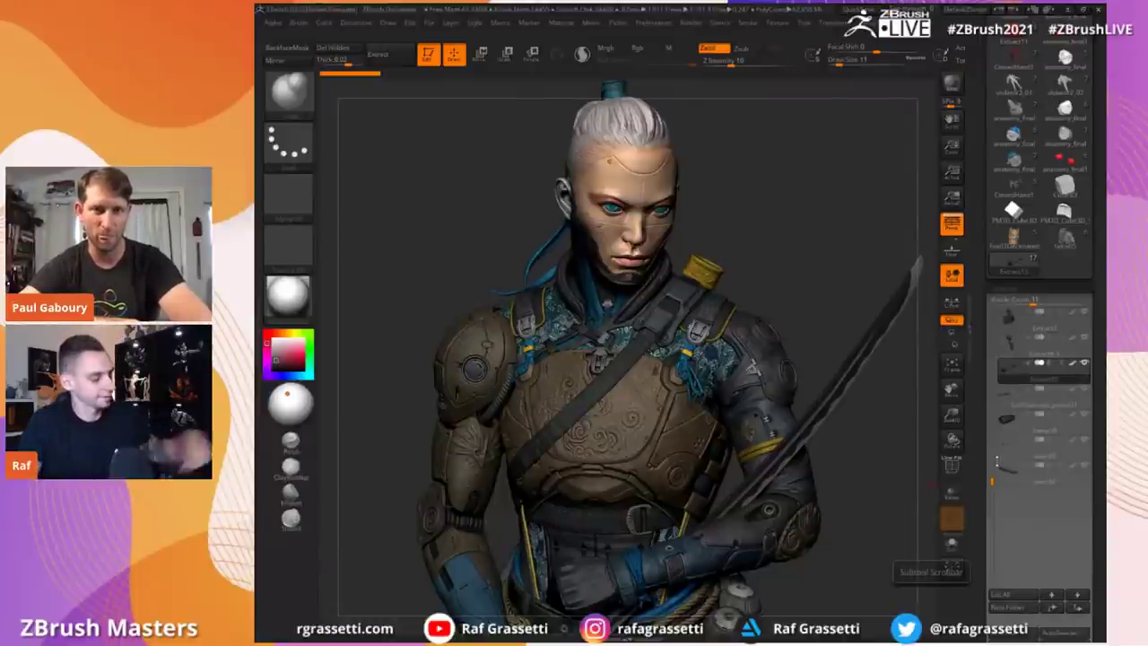
{"action": "left_click_drag", "start_coordinate": [452, 195], "coordinate": [687, 406]}
{"action": "key", "text": "alt+s"}
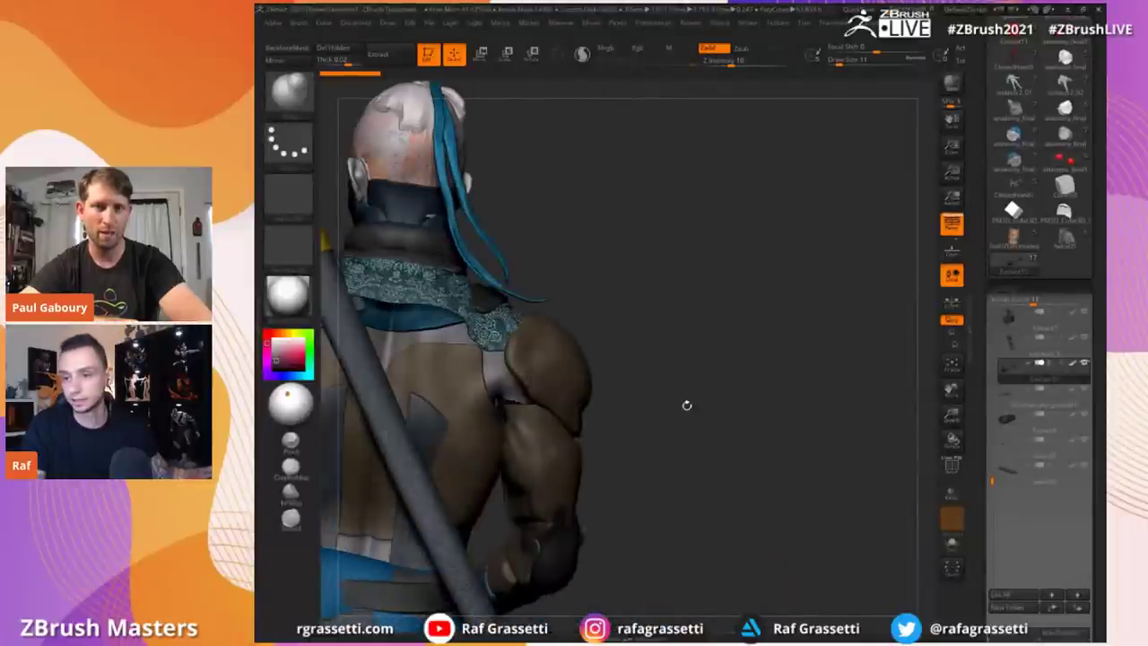
{"action": "left_click_drag", "start_coordinate": [606, 165], "coordinate": [731, 120], "text": "alt"}
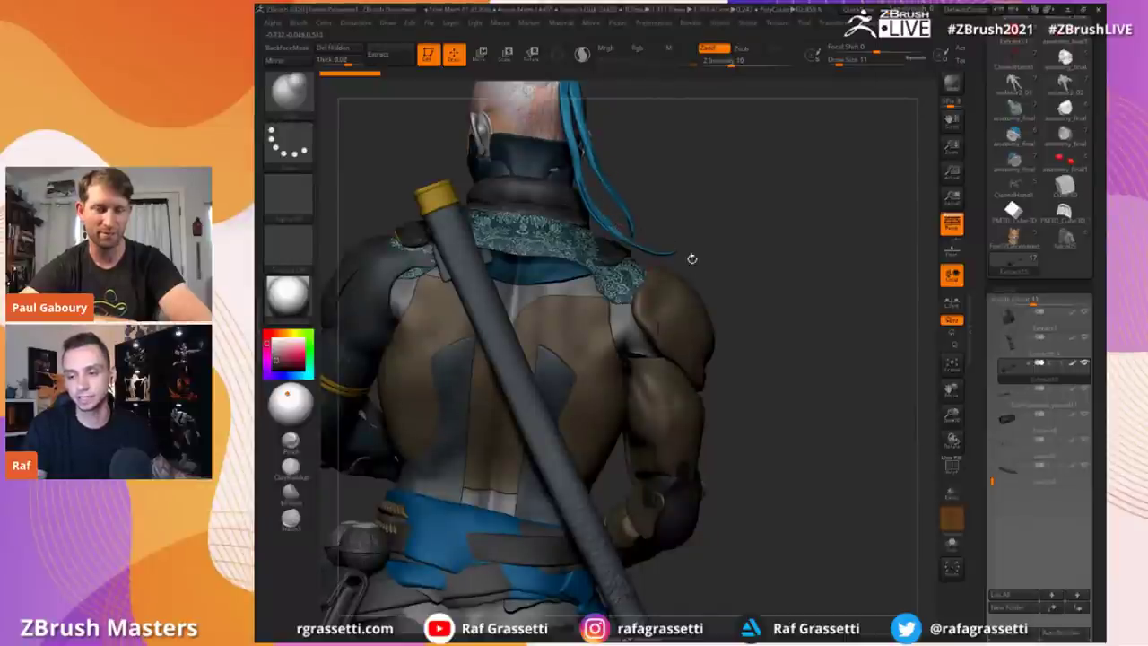
{"action": "left_click_drag", "start_coordinate": [823, 355], "coordinate": [488, 226]}
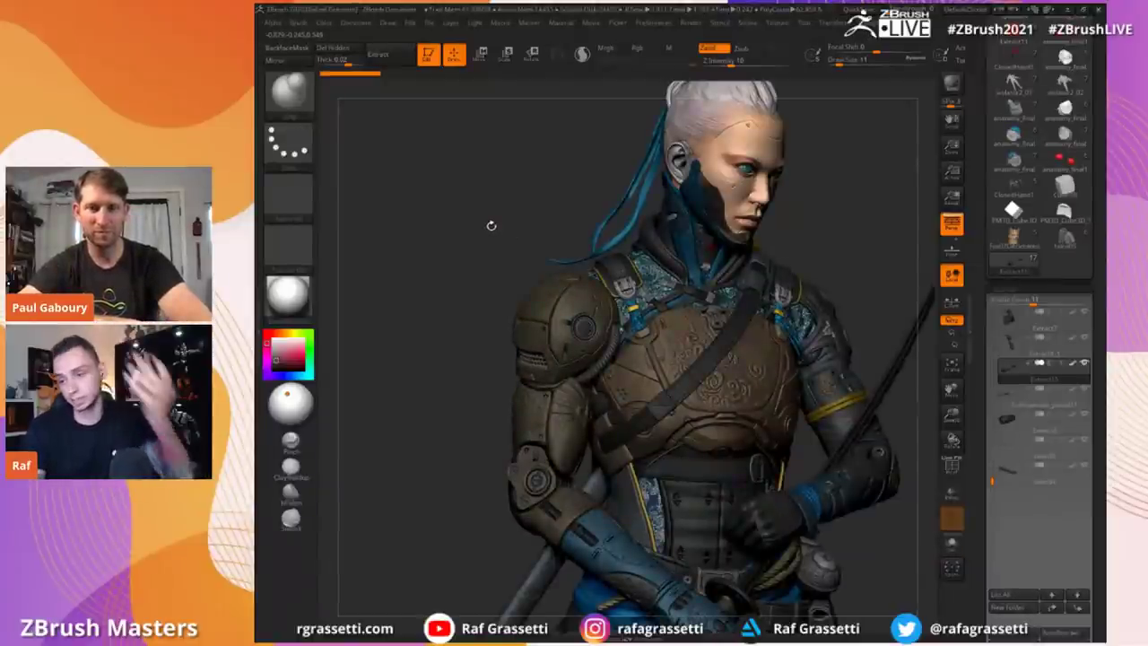
{"action": "left_click_drag", "start_coordinate": [524, 212], "coordinate": [559, 313]}
{"action": "left_click_drag", "start_coordinate": [389, 161], "coordinate": [506, 194], "text": "alt"}
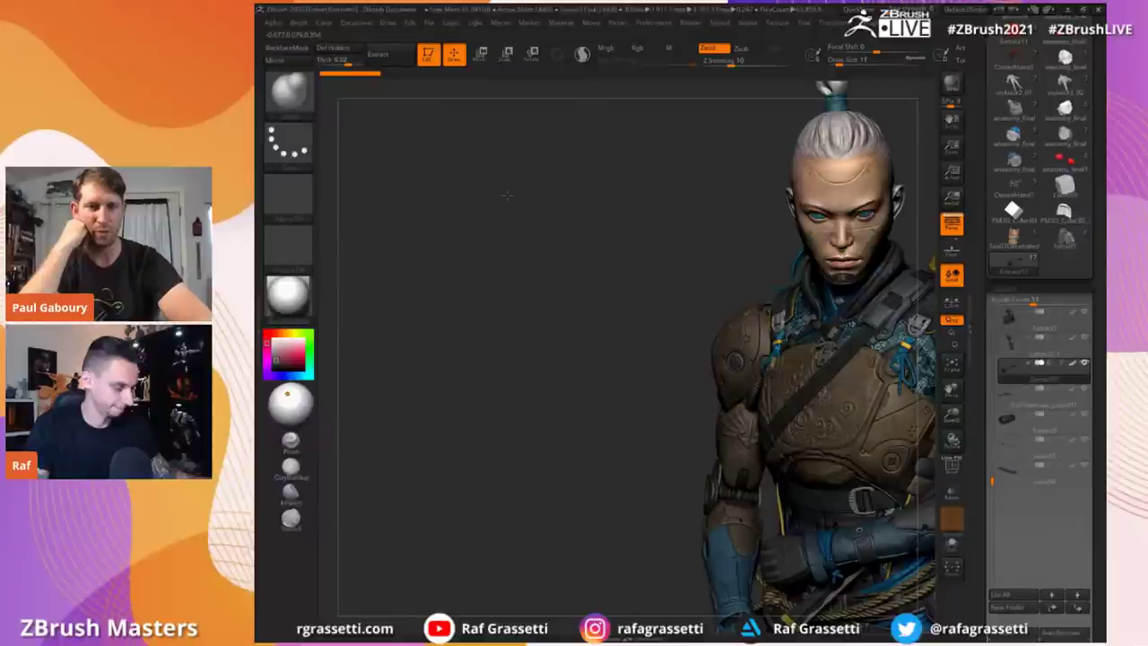
{"action": "key", "text": "f"}
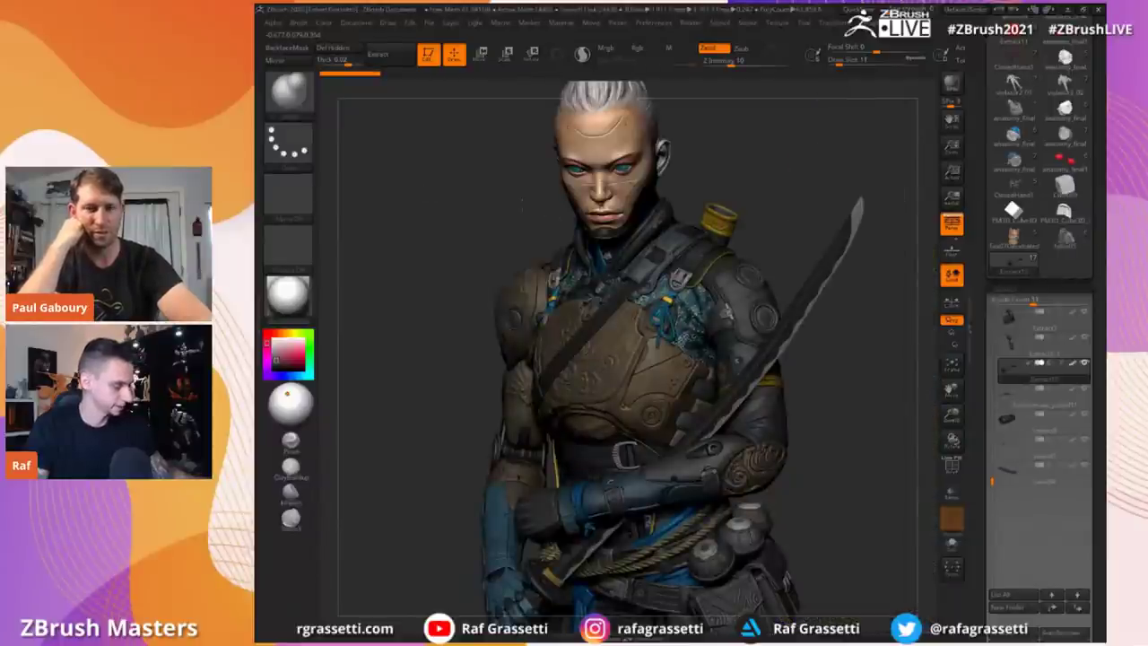
Step: Select and isolate the chest armor, examine its swirling cloud engravings, and show the whole character again
{"action": "left_click", "coordinate": [616, 374], "text": "alt"}
{"action": "mouse_move", "coordinate": [422, 277]}
{"action": "left_mouse_down", "text": "alt"}
{"action": "mouse_move", "coordinate": [464, 305]}
{"action": "mouse_move", "coordinate": [443, 279]}
{"action": "mouse_move", "coordinate": [419, 276]}
{"action": "left_mouse_up", "text": "alt"}
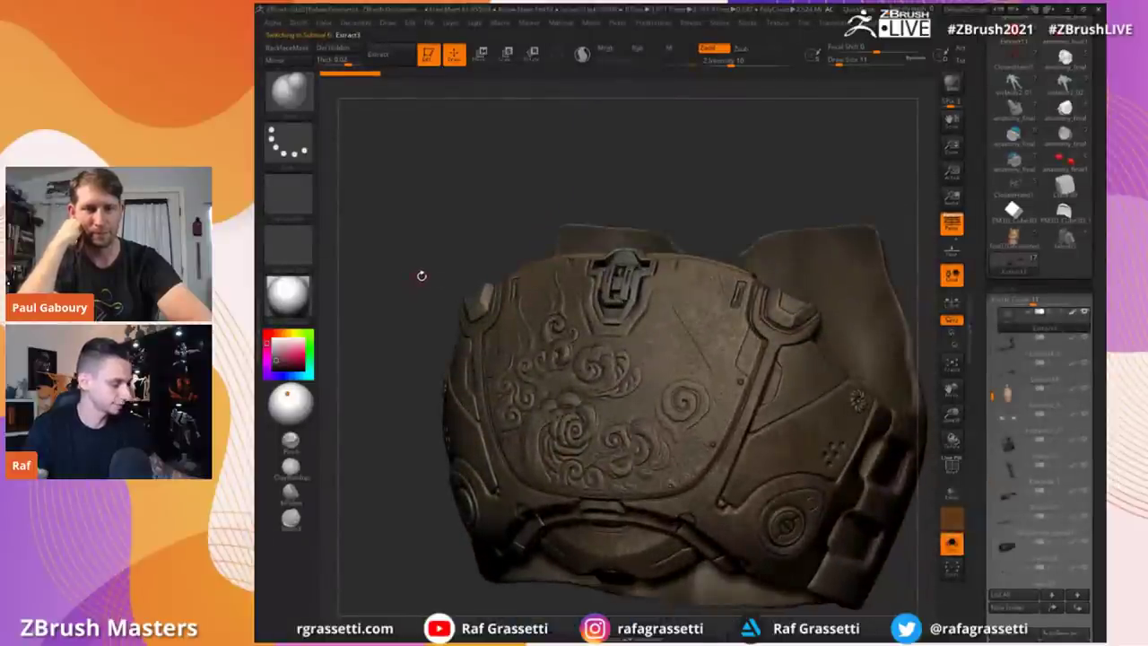
{"action": "key", "text": "ctrl+shift+f"}
{"action": "key", "text": "ctrl+shift+f"}
{"action": "left_click_drag", "start_coordinate": [485, 182], "coordinate": [513, 135]}
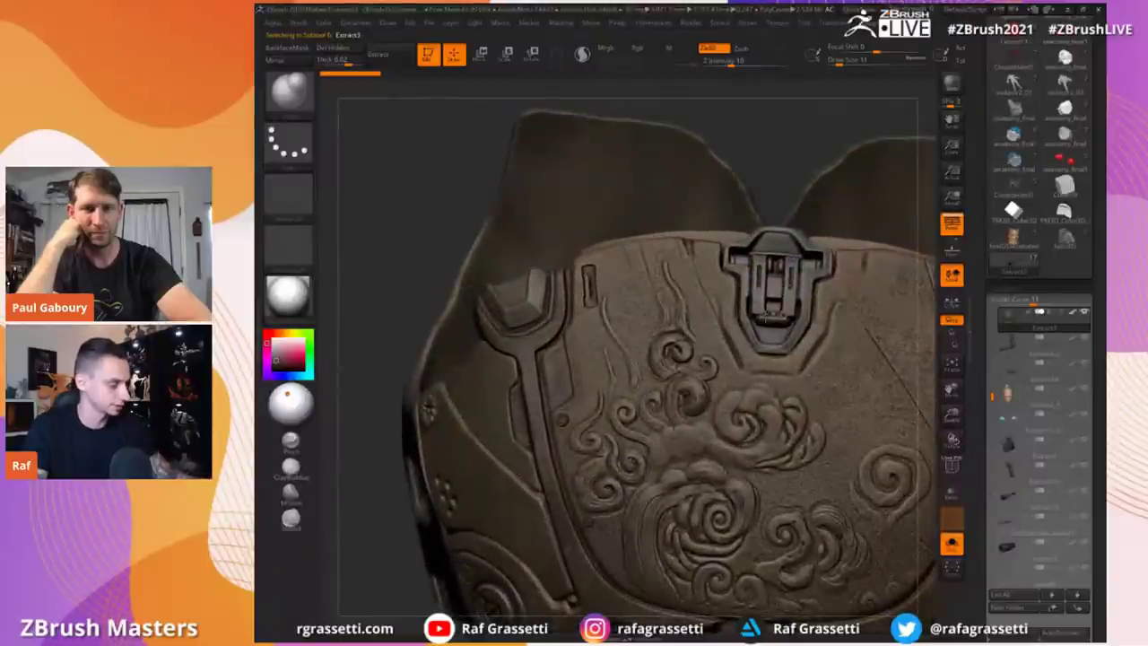
{"action": "left_click_drag", "start_coordinate": [766, 221], "coordinate": [670, 176], "text": "alt"}
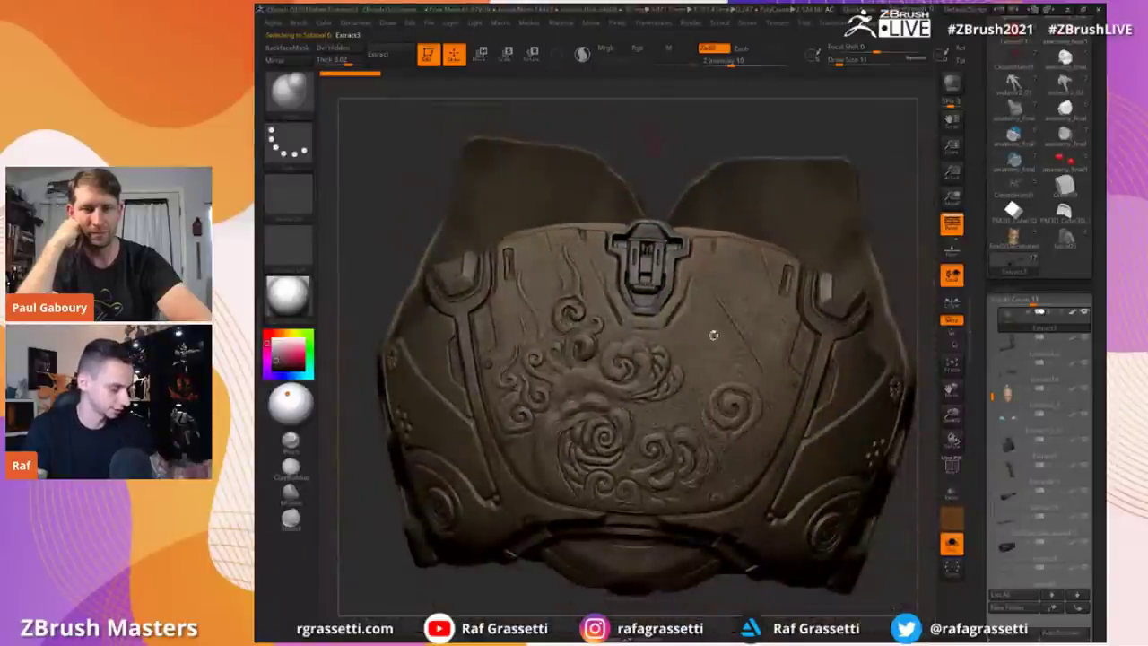
{"action": "key", "text": "ctrl+shift+f"}
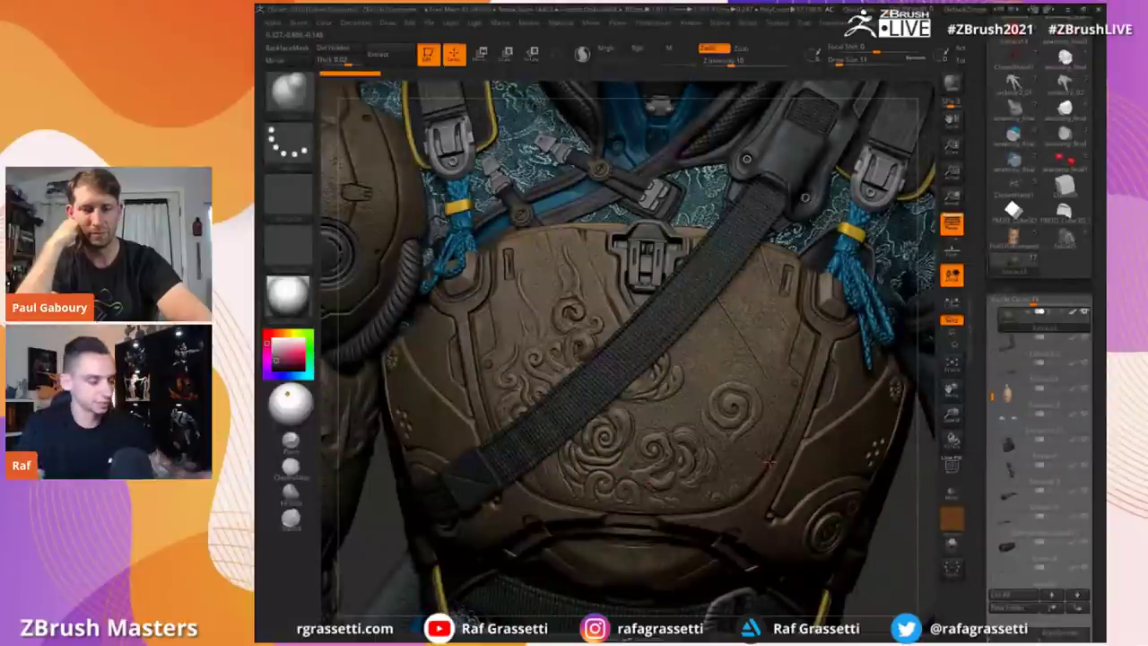
Step: Switch to the cube tool, subdivide it, and select the ClayBuildup brush with a larger draw size
{"action": "left_click", "coordinate": [1064, 184]}
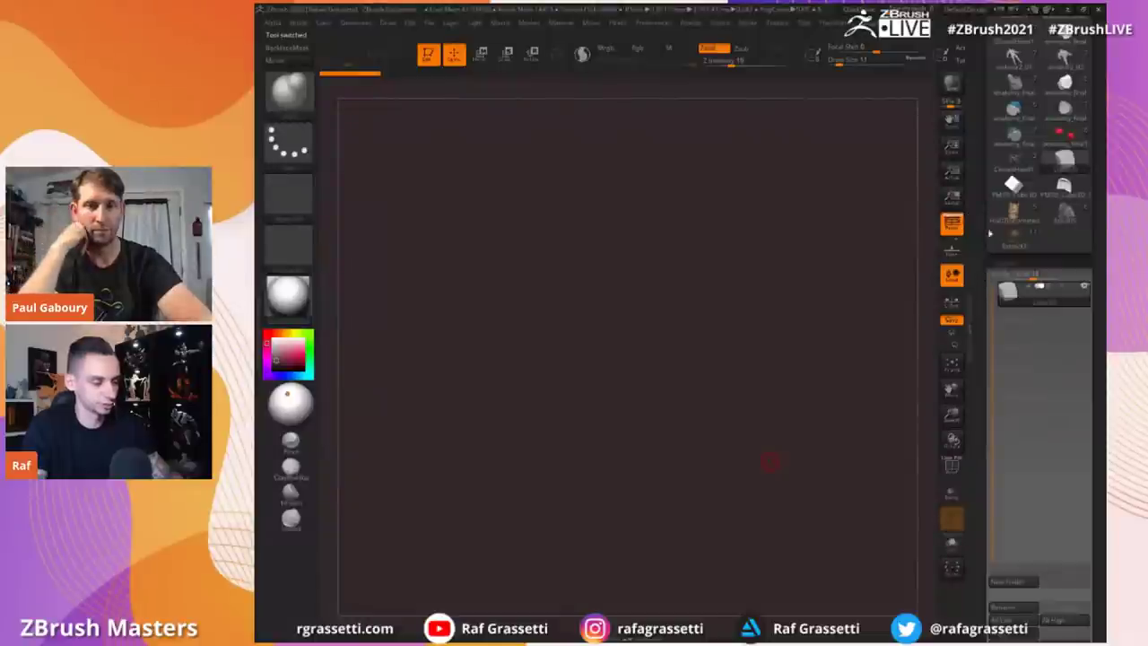
{"action": "left_click_drag", "start_coordinate": [985, 394], "coordinate": [972, 485]}
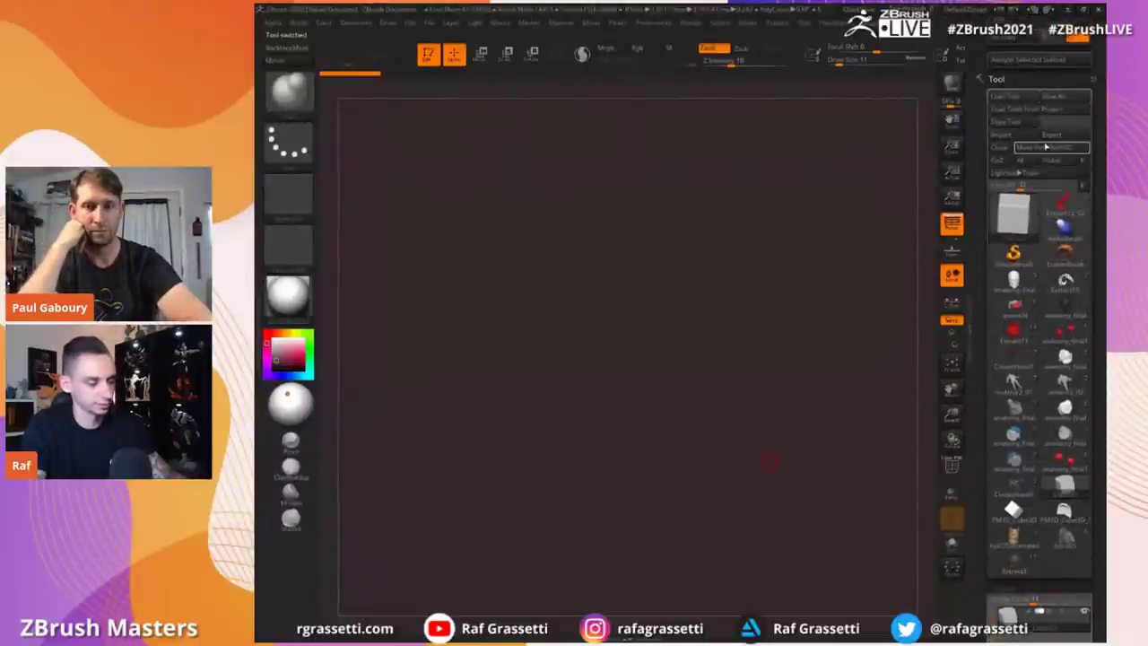
{"action": "scroll", "coordinate": [1014, 449], "scroll_direction": "down", "scroll_amount": 5}
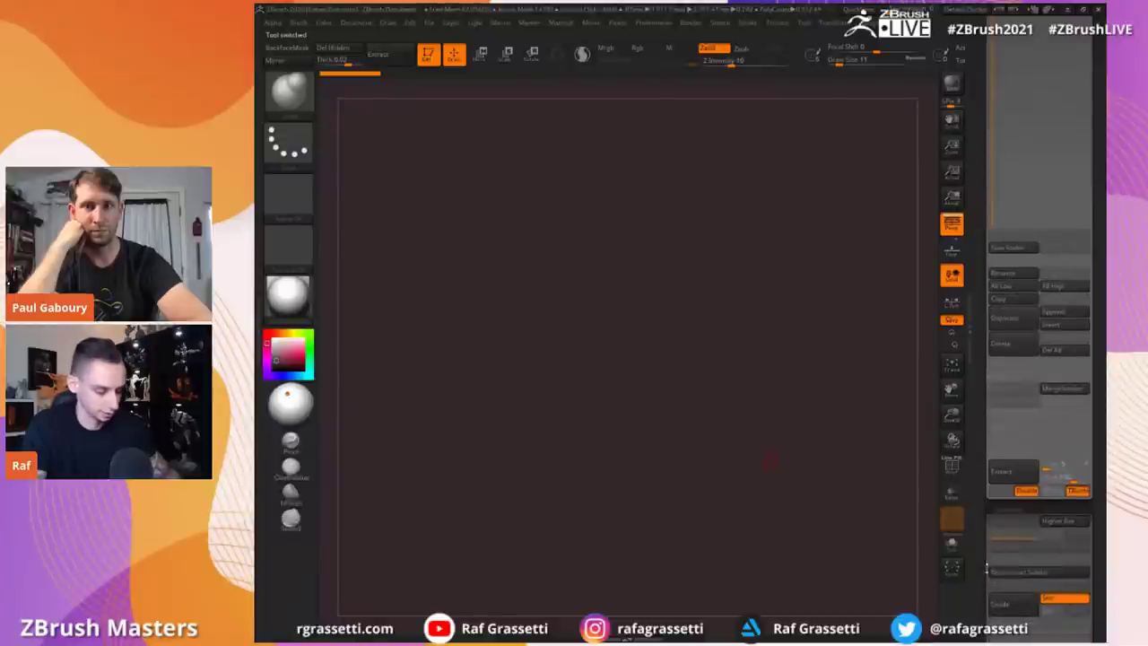
{"action": "left_click_drag", "start_coordinate": [382, 308], "coordinate": [347, 335]}
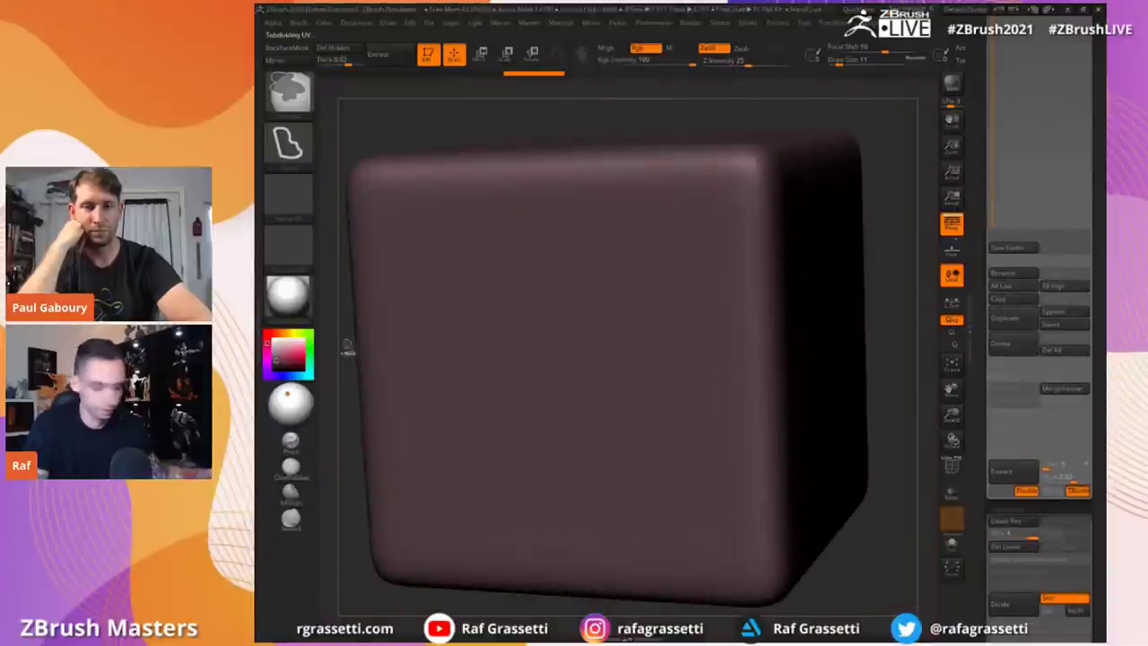
{"action": "left_click", "coordinate": [296, 469]}
{"action": "key", "text": "s"}
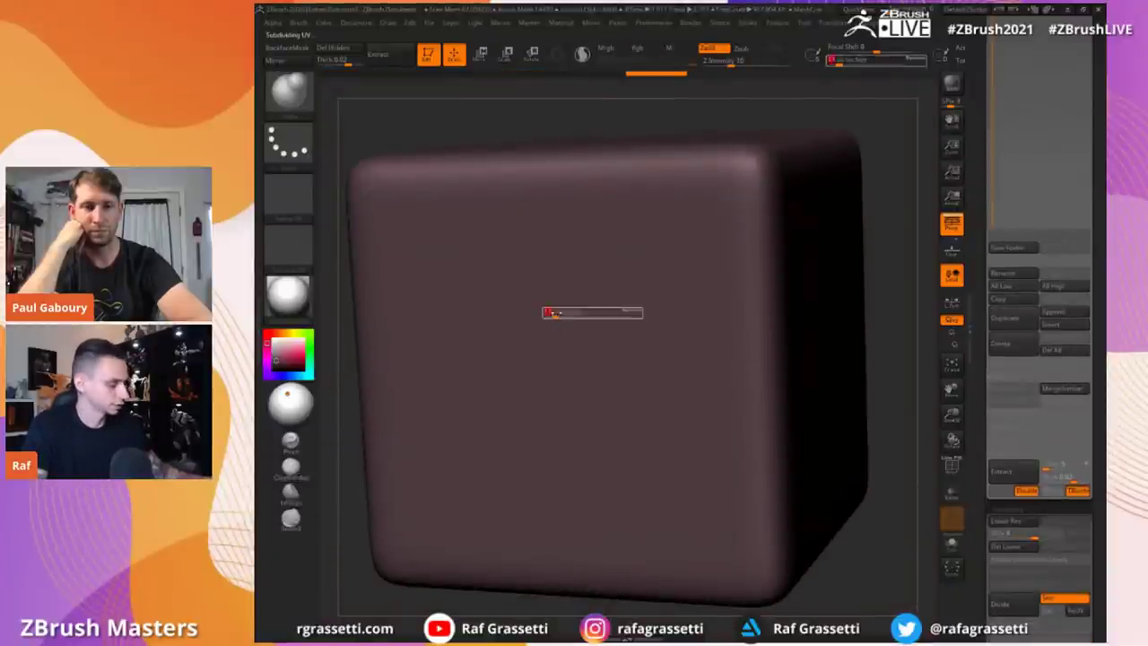
{"action": "left_click_drag", "start_coordinate": [553, 315], "coordinate": [566, 315]}
Step: Mask a curved, pointed shape across the cube's front face and invert the mask
{"action": "mouse_move", "coordinate": [395, 116]}
{"action": "left_mouse_down"}
{"action": "mouse_move", "coordinate": [418, 108]}
{"action": "mouse_move", "coordinate": [476, 125]}
{"action": "left_mouse_up"}
{"action": "mouse_move", "coordinate": [587, 328]}
{"action": "left_mouse_down", "text": "ctrl"}
{"action": "mouse_move", "coordinate": [498, 233]}
{"action": "mouse_move", "coordinate": [744, 461]}
{"action": "mouse_move", "coordinate": [502, 220]}
{"action": "left_mouse_up", "text": "ctrl"}
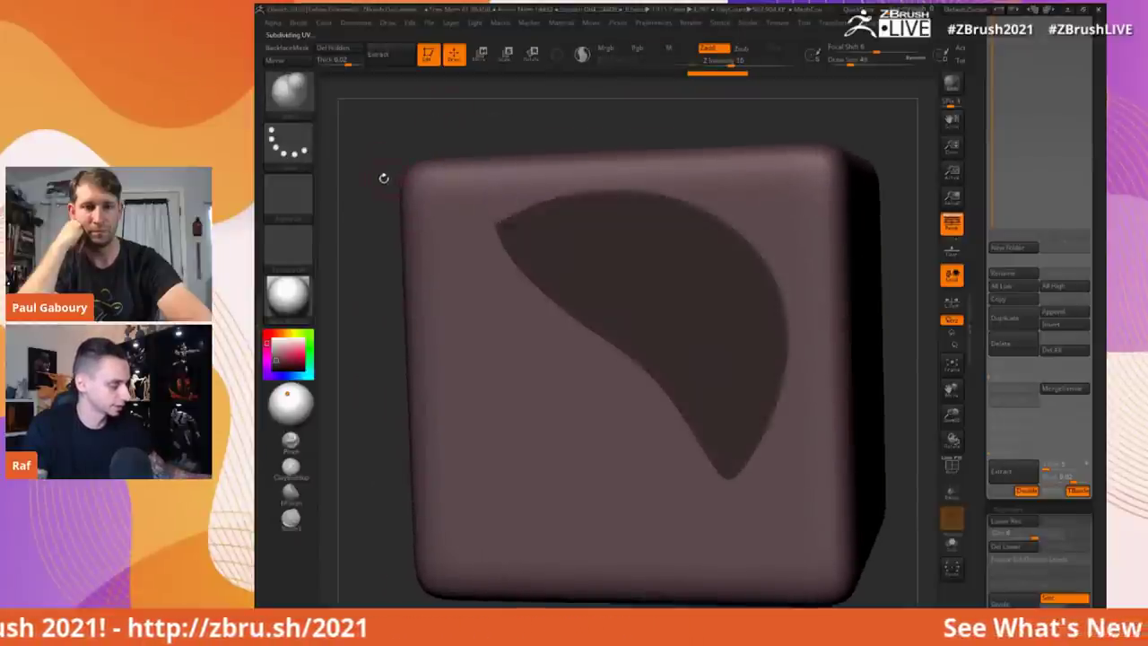
{"action": "left_click_drag", "start_coordinate": [387, 179], "coordinate": [346, 183]}
{"action": "left_click", "coordinate": [396, 182], "text": "ctrl"}
{"action": "left_click_drag", "start_coordinate": [434, 187], "coordinate": [393, 193]}
Step: Move the unmasked curved area outward from the cube's face to form a raised panel
{"action": "key", "text": "s"}
{"action": "left_click_drag", "start_coordinate": [565, 306], "coordinate": [598, 306]}
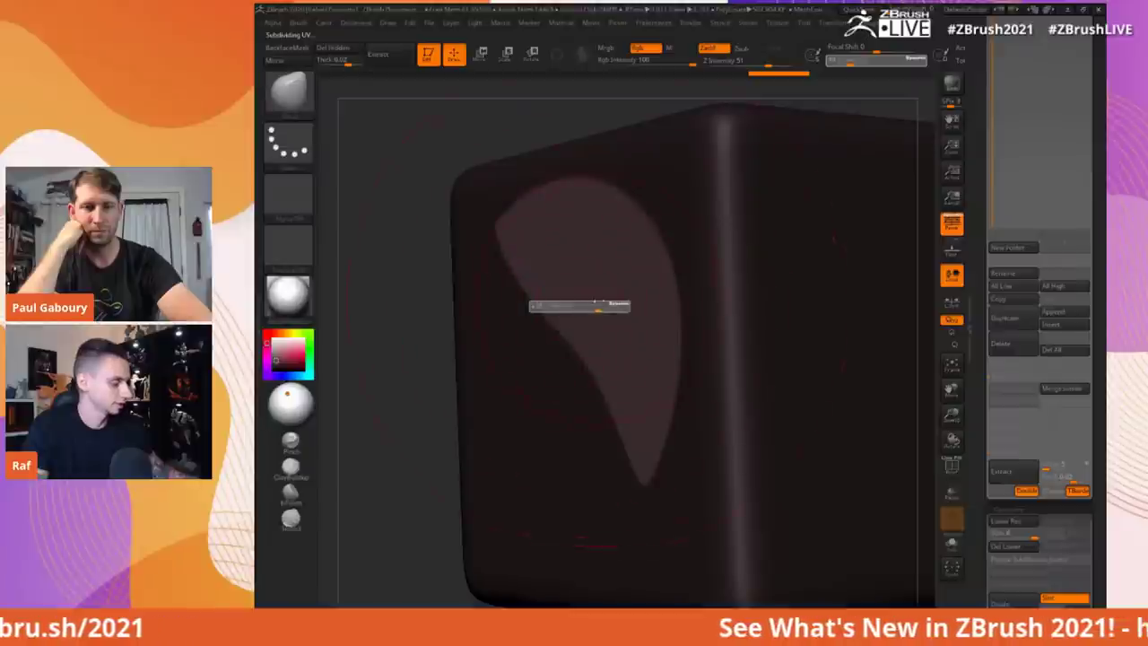
{"action": "key", "text": "w"}
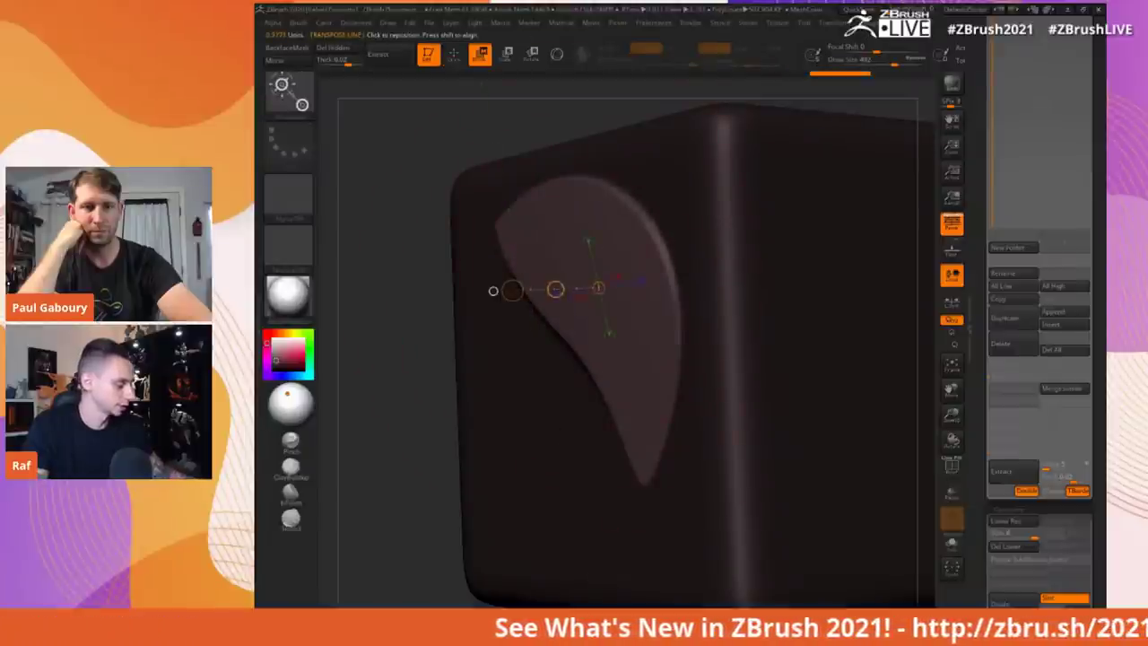
{"action": "left_click_drag", "start_coordinate": [546, 288], "coordinate": [538, 289]}
{"action": "mouse_move", "coordinate": [395, 224]}
{"action": "left_mouse_down", "text": "ctrl"}
{"action": "mouse_move", "coordinate": [367, 235]}
{"action": "mouse_move", "coordinate": [476, 260]}
{"action": "left_mouse_up", "text": "ctrl"}
{"action": "key", "text": "q"}
{"action": "key", "text": "s"}
{"action": "left_click_drag", "start_coordinate": [607, 304], "coordinate": [595, 305]}
{"action": "key", "text": "ctrl+z"}
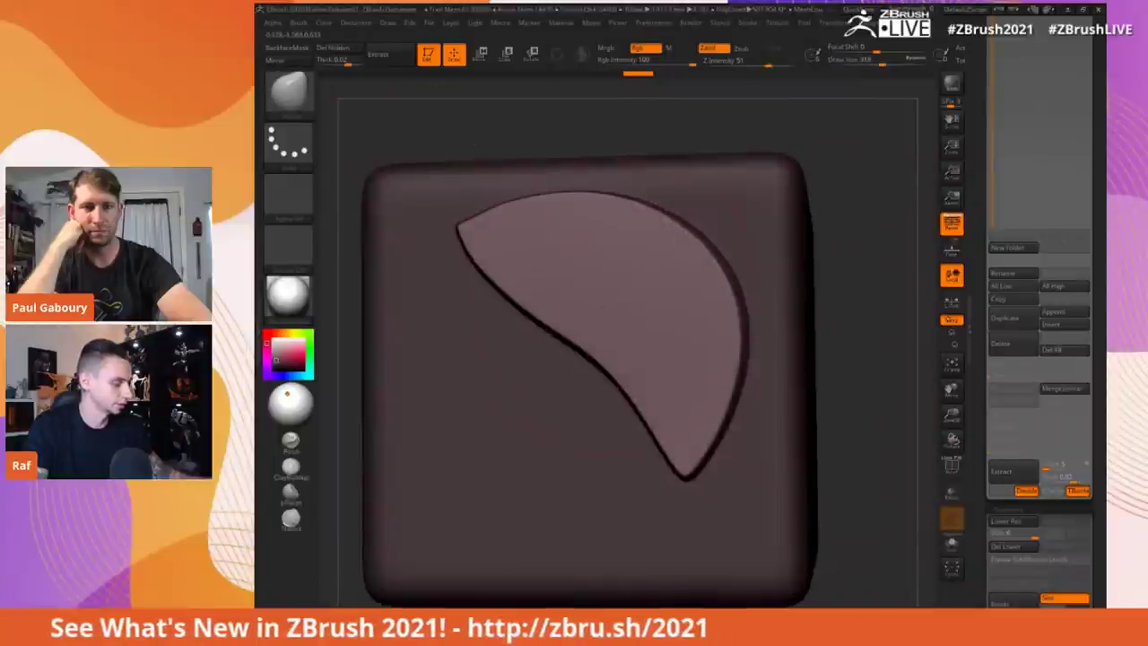
Step: Turn the curved panel into its own polygroup from the mask and check the grouping in the PolyFrame display
{"action": "key", "text": "ctrl+i"}
{"action": "key", "text": "ctrl+w"}
{"action": "key", "text": "shift+f"}
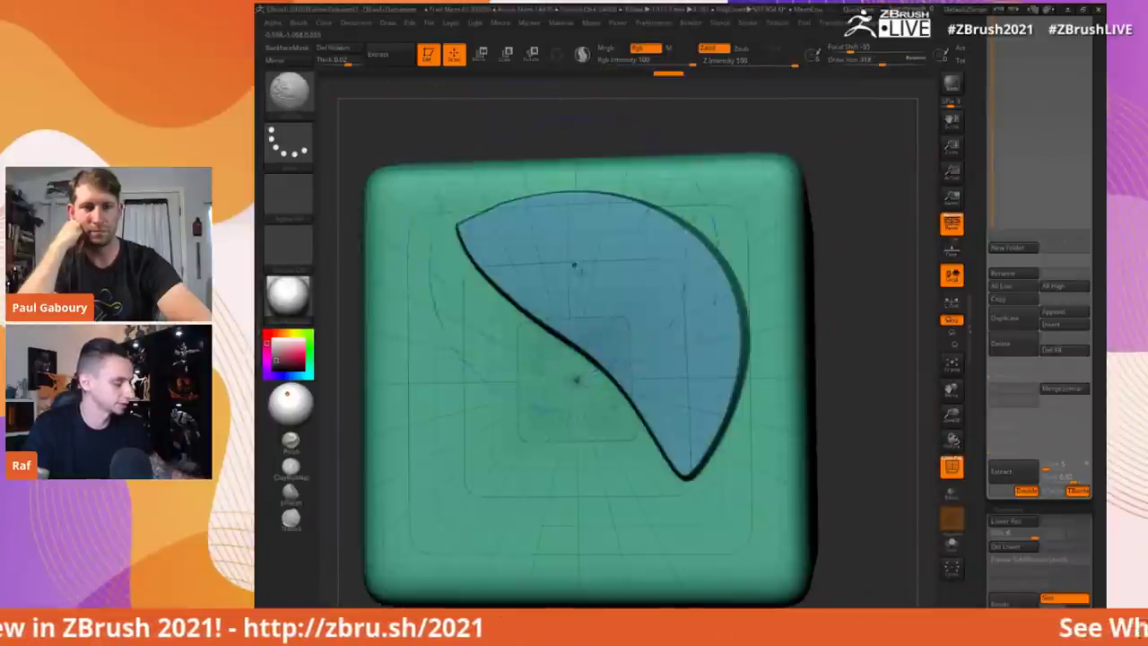
{"action": "key", "text": "shift+f"}
Step: Mask everything except the panel's polygroup, shift the panel against the cube's face, and clear the mask
{"action": "key", "text": "w"}
{"action": "left_click", "coordinate": [608, 279], "text": "ctrl"}
{"action": "mouse_move", "coordinate": [589, 222]}
{"action": "left_mouse_down"}
{"action": "mouse_move", "coordinate": [572, 289]}
{"action": "mouse_move", "coordinate": [583, 256]}
{"action": "left_mouse_up"}
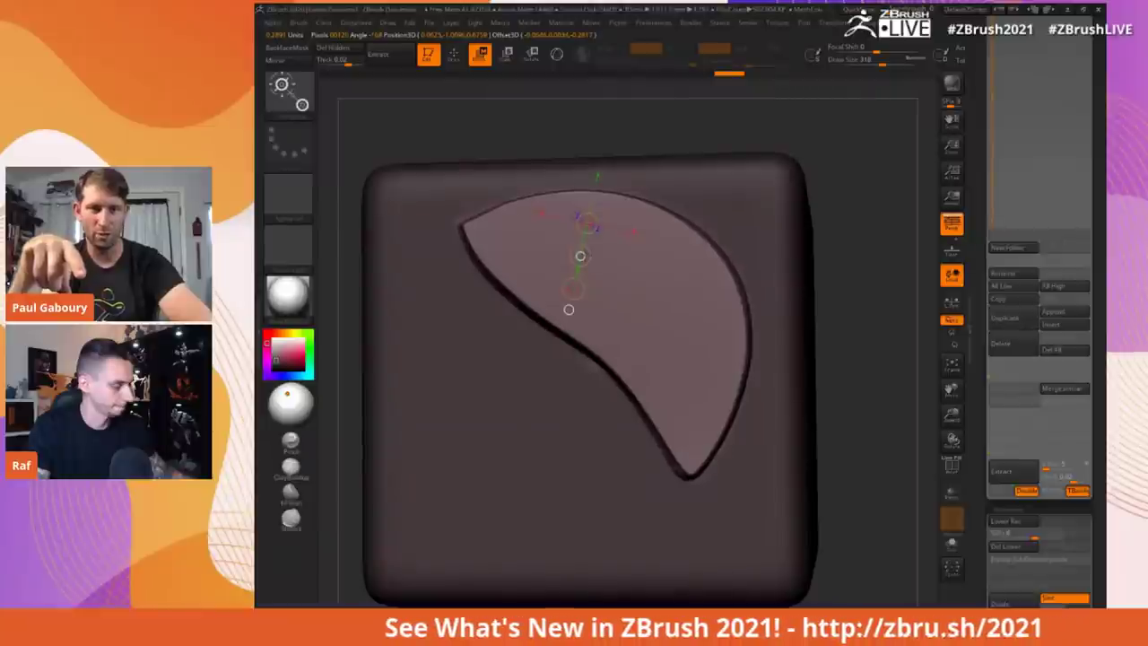
{"action": "left_click_drag", "start_coordinate": [493, 137], "coordinate": [502, 145], "text": "ctrl"}
{"action": "key", "text": "q"}
{"action": "left_click_drag", "start_coordinate": [503, 135], "coordinate": [479, 128]}
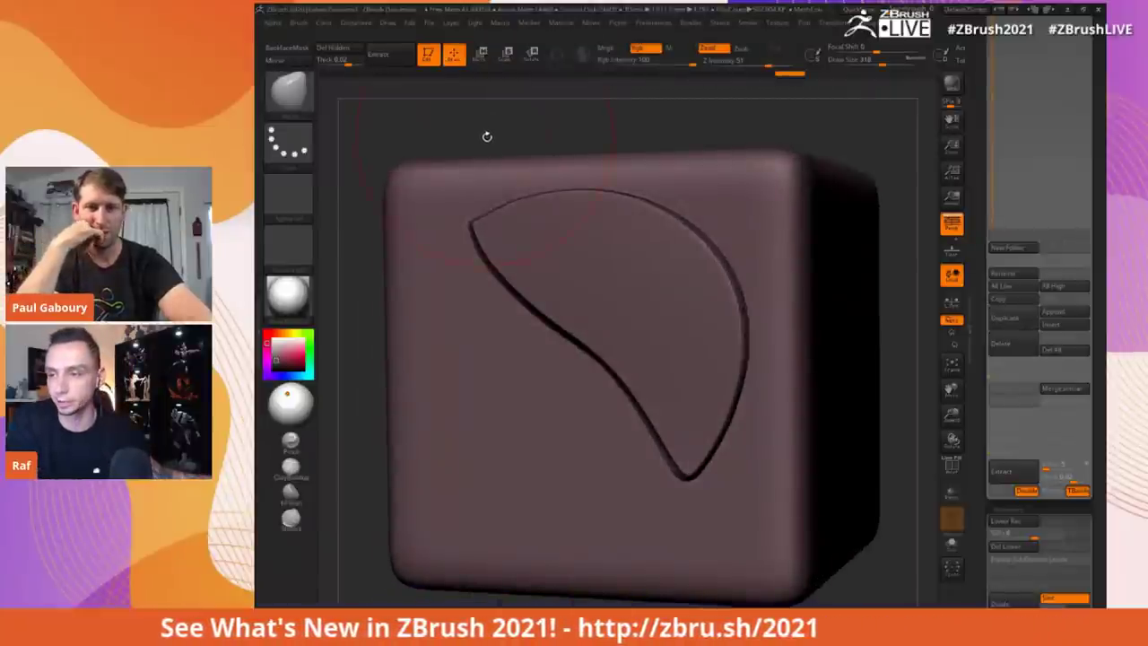
{"action": "left_click_drag", "start_coordinate": [493, 148], "coordinate": [481, 144]}
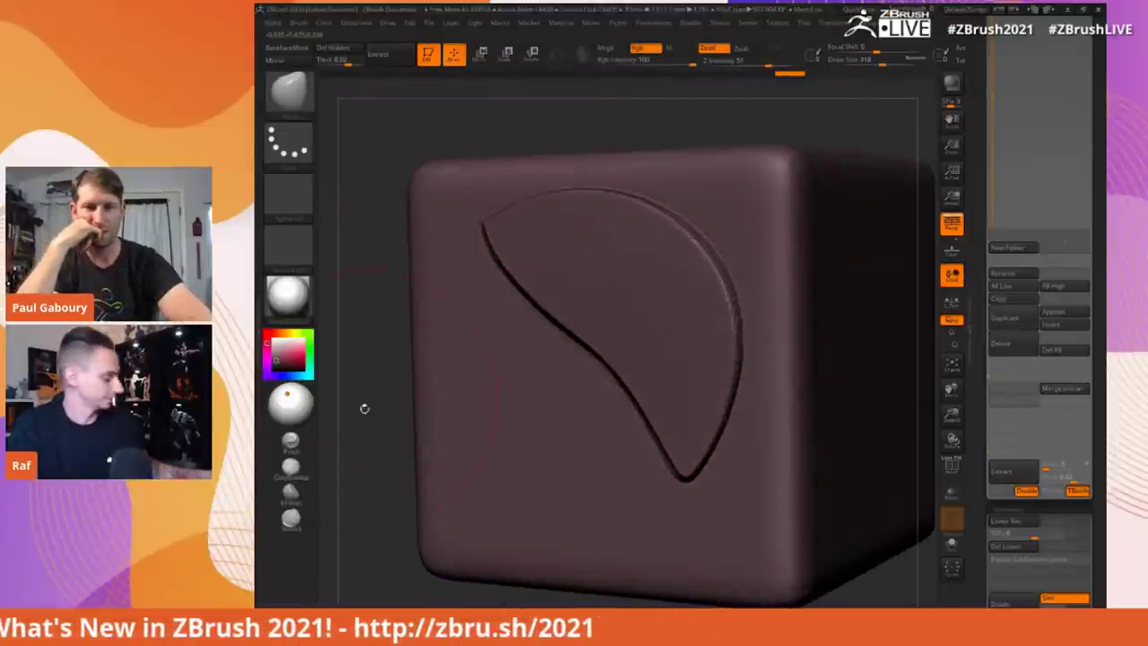
Step: Select the groove-carving brush, reduce its draw size, and carve a long diagonal groove beside the panel's concave edge
{"action": "left_click", "coordinate": [289, 518]}
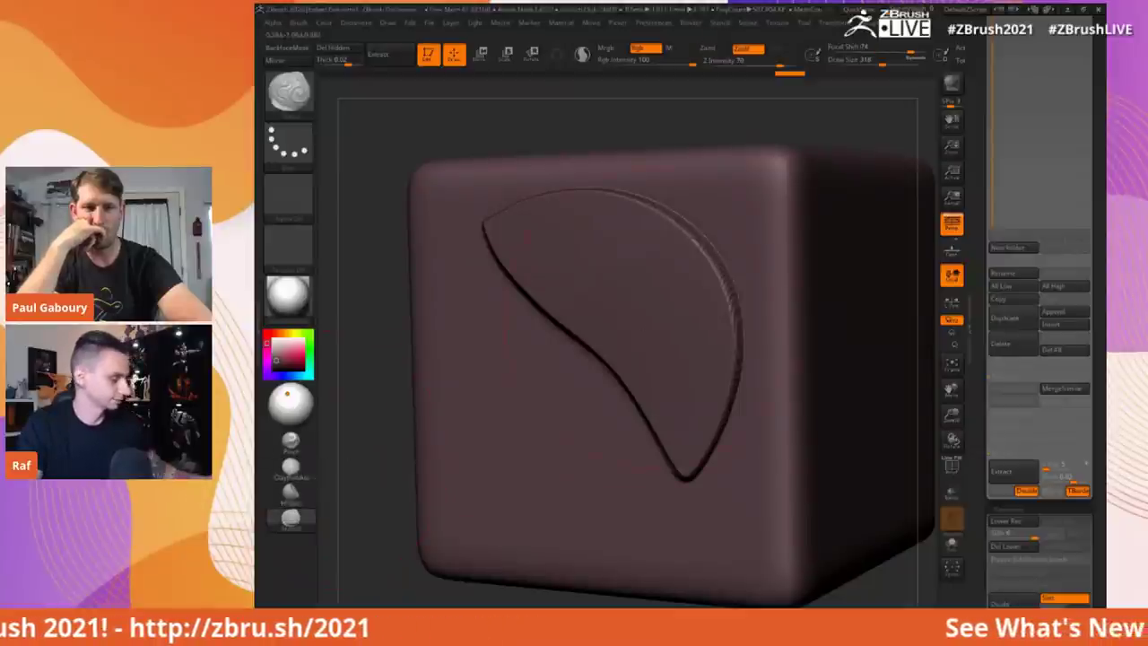
{"action": "scroll", "coordinate": [989, 305], "scroll_direction": "down", "scroll_amount": 1}
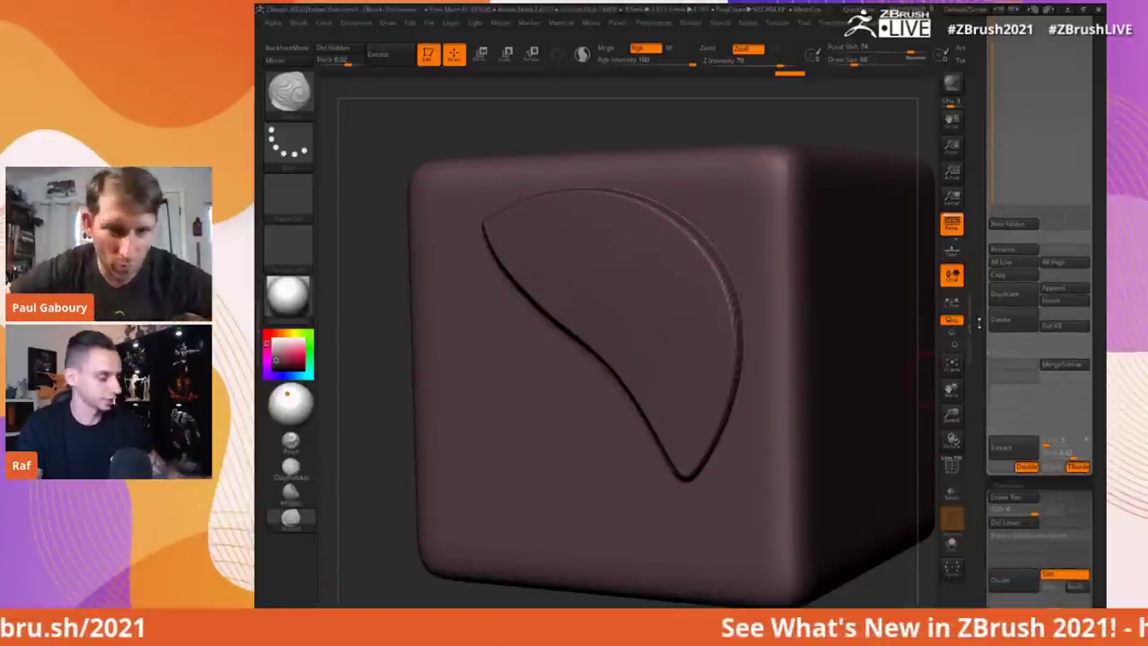
{"action": "left_click_drag", "start_coordinate": [704, 179], "coordinate": [718, 193], "text": "shift"}
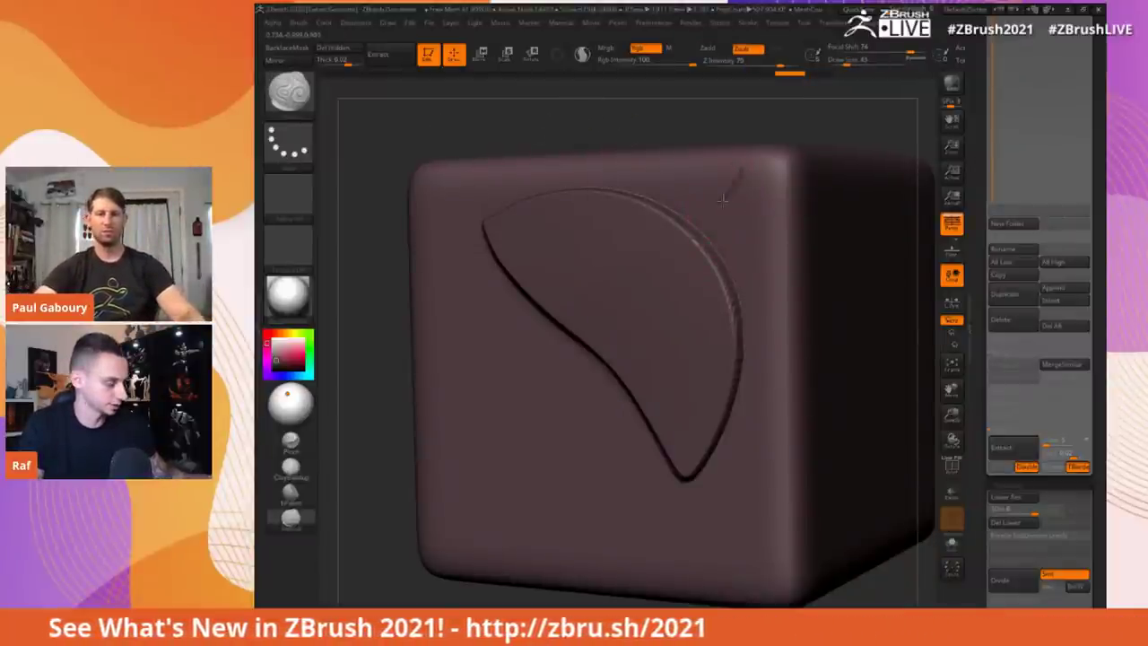
{"action": "left_click_drag", "start_coordinate": [715, 239], "coordinate": [725, 253]}
{"action": "key", "text": "ctrl+z"}
{"action": "left_click_drag", "start_coordinate": [557, 126], "coordinate": [617, 126]}
{"action": "key", "text": "s"}
{"action": "left_click", "coordinate": [494, 414]}
{"action": "key", "text": "s"}
{"action": "left_click", "coordinate": [410, 302]}
{"action": "mouse_move", "coordinate": [378, 245]}
{"action": "left_mouse_down"}
{"action": "mouse_move", "coordinate": [525, 360]}
{"action": "mouse_move", "coordinate": [664, 530]}
{"action": "left_mouse_up"}
{"action": "left_click_drag", "start_coordinate": [880, 491], "coordinate": [888, 477]}
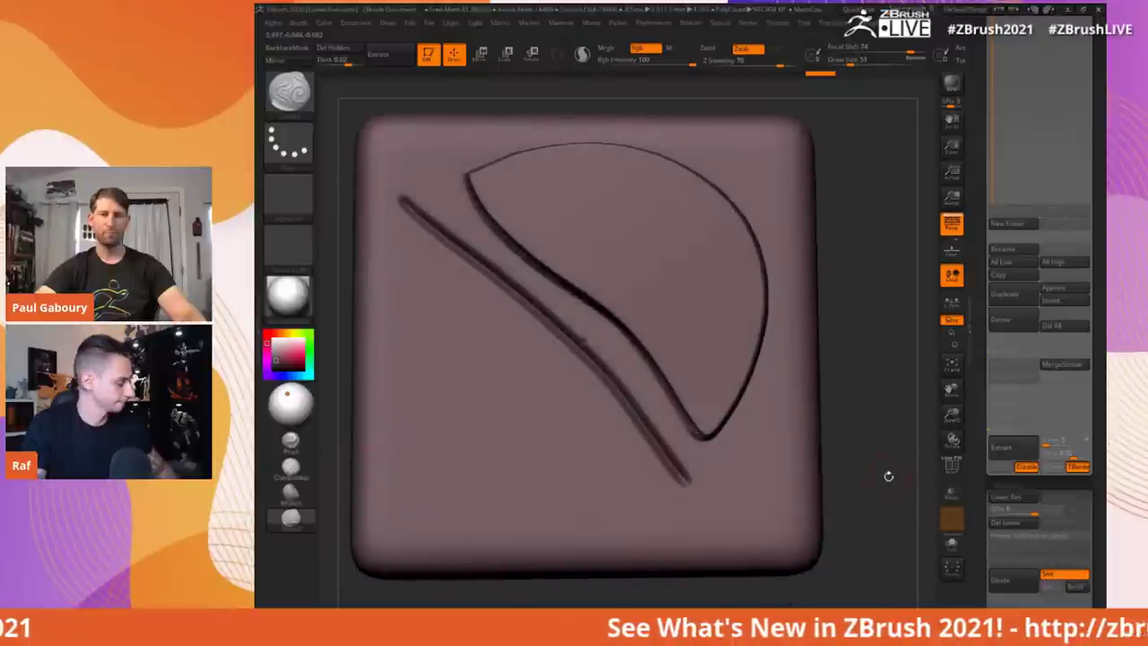
Step: Carve a second, steeper groove down the cube's front face, running from its upper-left corner area to near the lower edge
{"action": "left_click", "coordinate": [289, 519]}
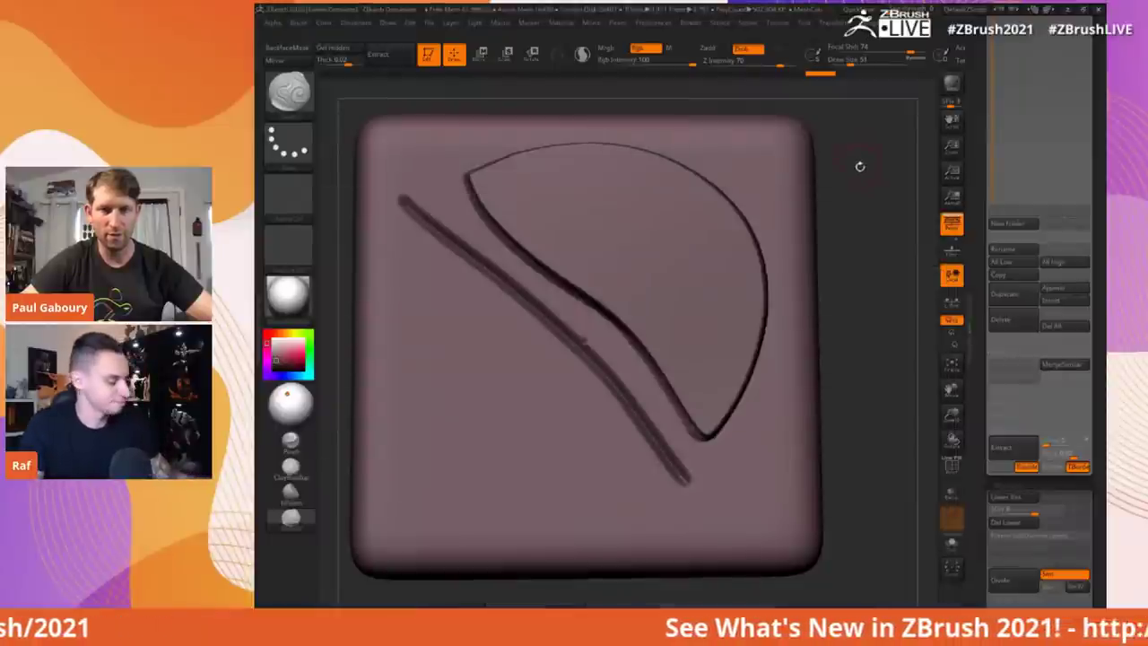
{"action": "left_click_drag", "start_coordinate": [861, 188], "coordinate": [886, 169], "text": "alt"}
{"action": "left_click_drag", "start_coordinate": [346, 198], "coordinate": [490, 198], "text": "alt"}
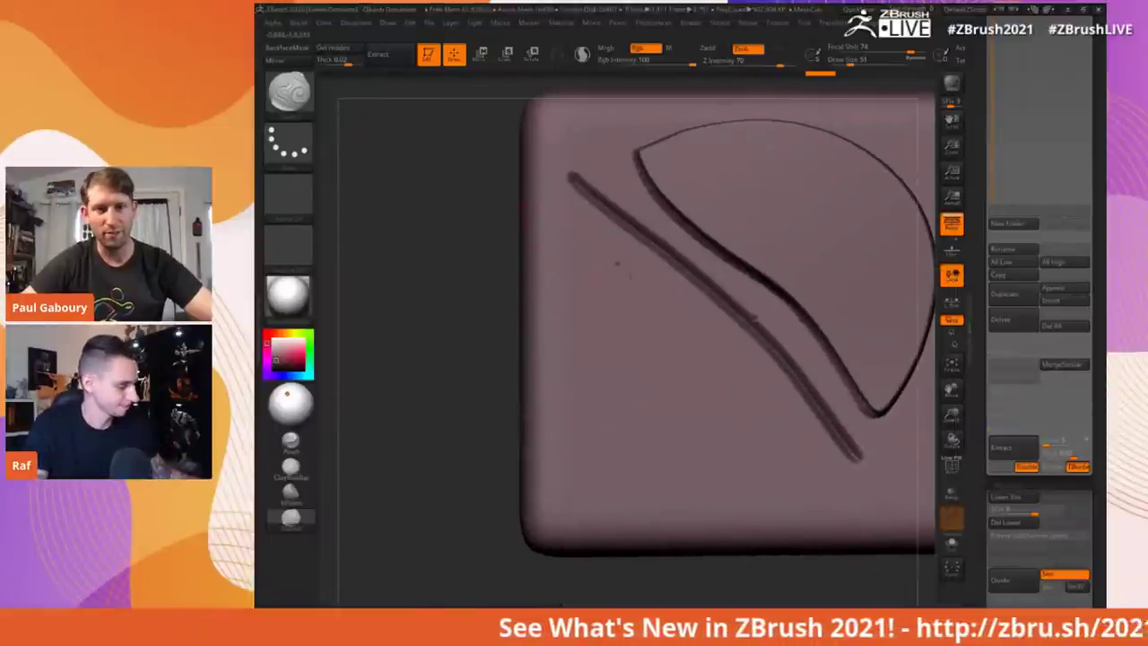
{"action": "left_click_drag", "start_coordinate": [545, 144], "coordinate": [673, 502]}
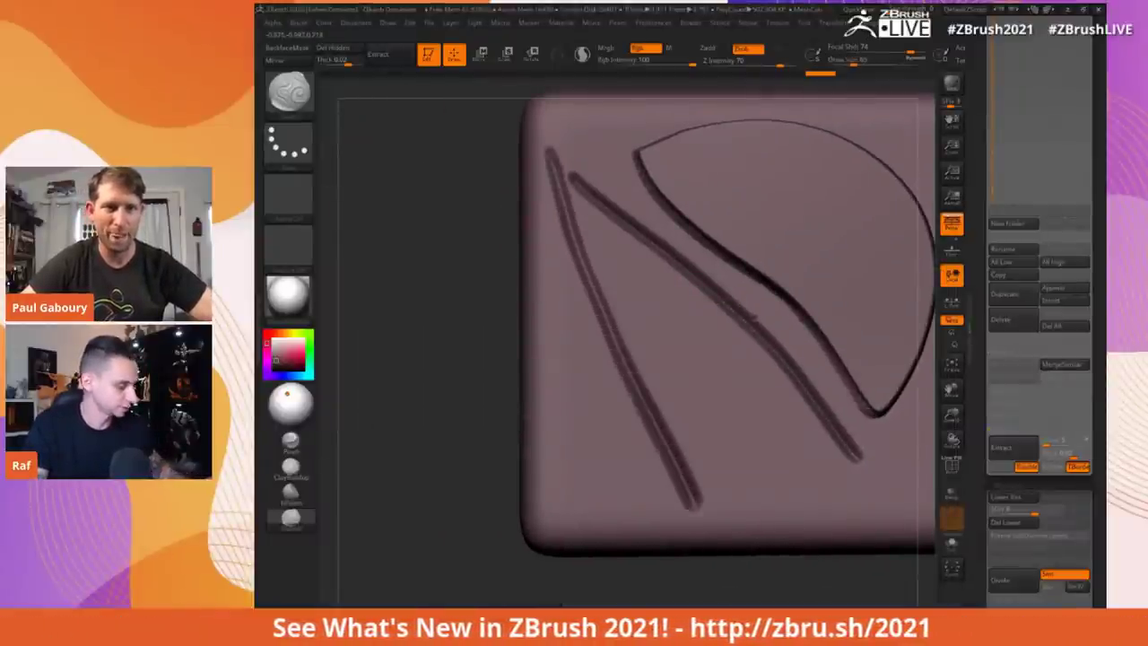
Step: Mask the cube along the steeper groove, move the outer strip of the face outward as an overlapping layer, and clear the mask
{"action": "mouse_move", "coordinate": [464, 279]}
{"action": "left_mouse_down"}
{"action": "mouse_move", "coordinate": [465, 228]}
{"action": "mouse_move", "coordinate": [468, 250]}
{"action": "left_mouse_up"}
{"action": "mouse_move", "coordinate": [500, 287]}
{"action": "left_mouse_down"}
{"action": "mouse_move", "coordinate": [479, 264]}
{"action": "mouse_move", "coordinate": [552, 519]}
{"action": "left_mouse_up"}
{"action": "mouse_move", "coordinate": [489, 267]}
{"action": "left_mouse_down", "text": "ctrl"}
{"action": "mouse_move", "coordinate": [487, 146]}
{"action": "mouse_move", "coordinate": [651, 377]}
{"action": "mouse_move", "coordinate": [538, 175]}
{"action": "mouse_move", "coordinate": [511, 166]}
{"action": "left_mouse_up", "text": "ctrl"}
{"action": "left_click", "coordinate": [482, 159], "text": "ctrl"}
{"action": "key", "text": "w"}
{"action": "left_click", "coordinate": [566, 374]}
{"action": "left_click_drag", "start_coordinate": [533, 369], "coordinate": [525, 367]}
{"action": "mouse_move", "coordinate": [431, 260]}
{"action": "left_mouse_down", "text": "ctrl"}
{"action": "mouse_move", "coordinate": [443, 272]}
{"action": "mouse_move", "coordinate": [342, 436]}
{"action": "left_mouse_up", "text": "ctrl"}
{"action": "key", "text": "q"}
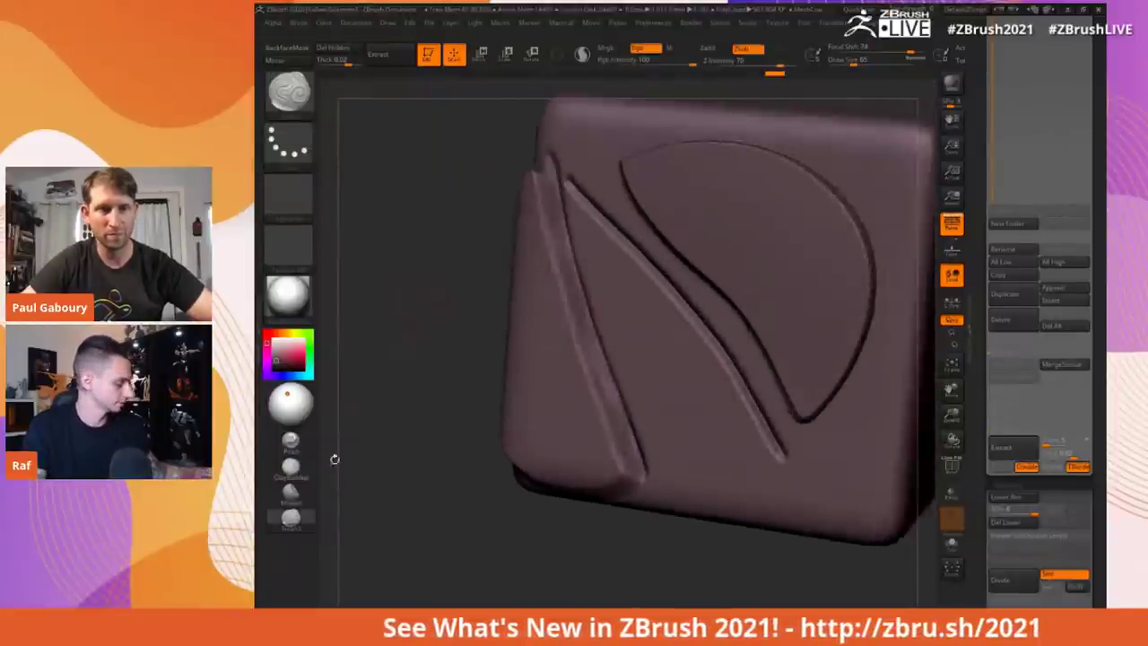
Step: Switch to the polishing brush and flatten the lower edge of the raised outer strip
{"action": "left_click", "coordinate": [290, 491]}
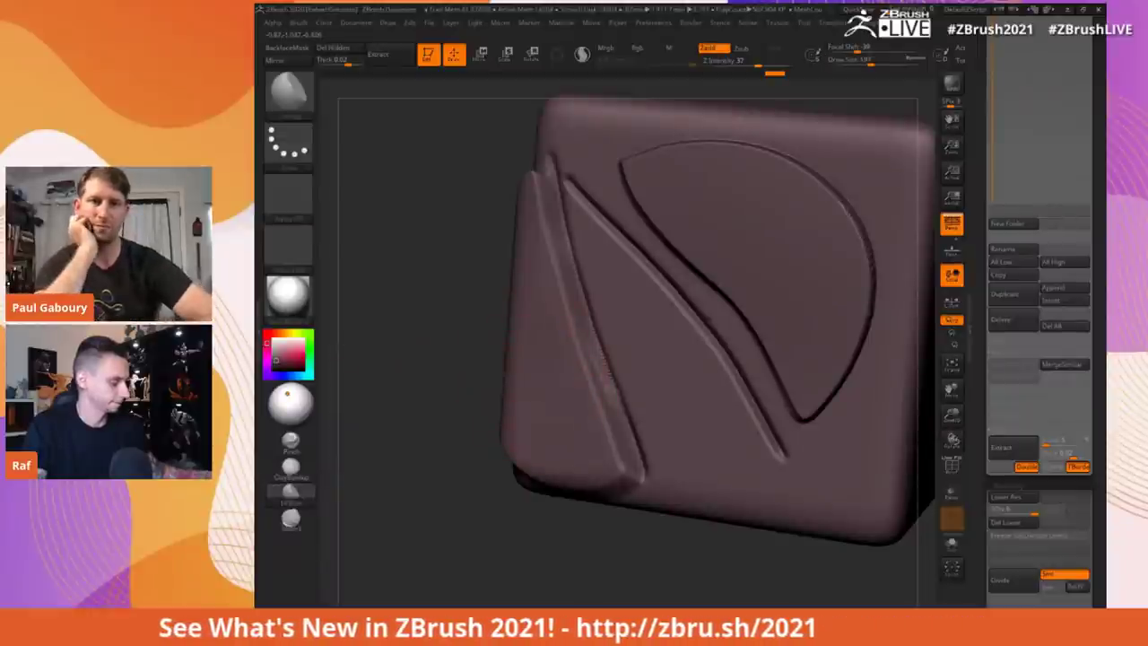
{"action": "left_click_drag", "start_coordinate": [553, 462], "coordinate": [578, 468]}
{"action": "mouse_move", "coordinate": [464, 272]}
{"action": "left_mouse_down"}
{"action": "mouse_move", "coordinate": [426, 218]}
{"action": "mouse_move", "coordinate": [446, 269]}
{"action": "left_mouse_up"}
Step: Switch back to the armored warrior model and examine the engraved spheres, ropes and pouches around the waist
{"action": "left_click_drag", "start_coordinate": [980, 326], "coordinate": [983, 458]}
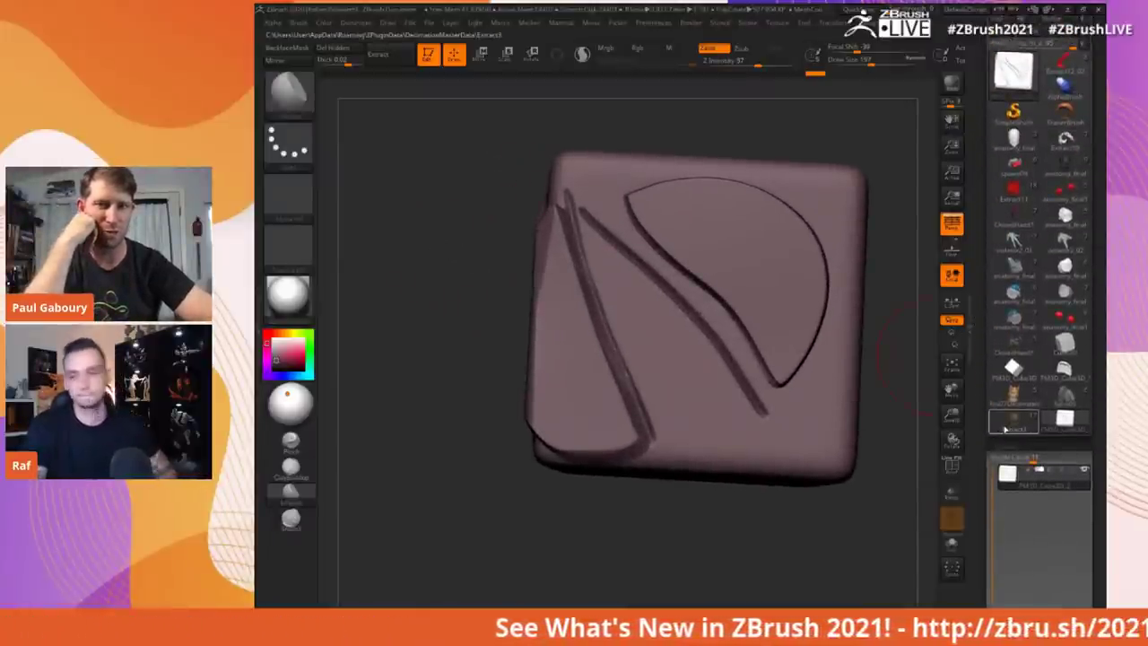
{"action": "left_click", "coordinate": [1007, 427]}
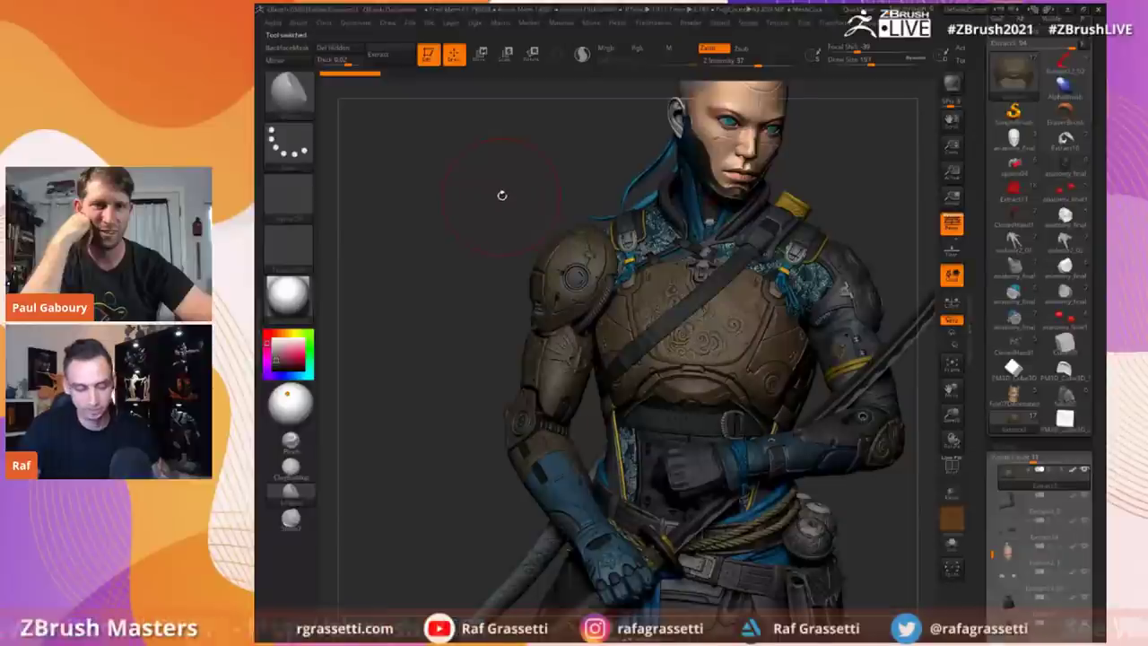
{"action": "left_click_drag", "start_coordinate": [494, 207], "coordinate": [448, 247]}
{"action": "key", "text": "ctrl+shift+s"}
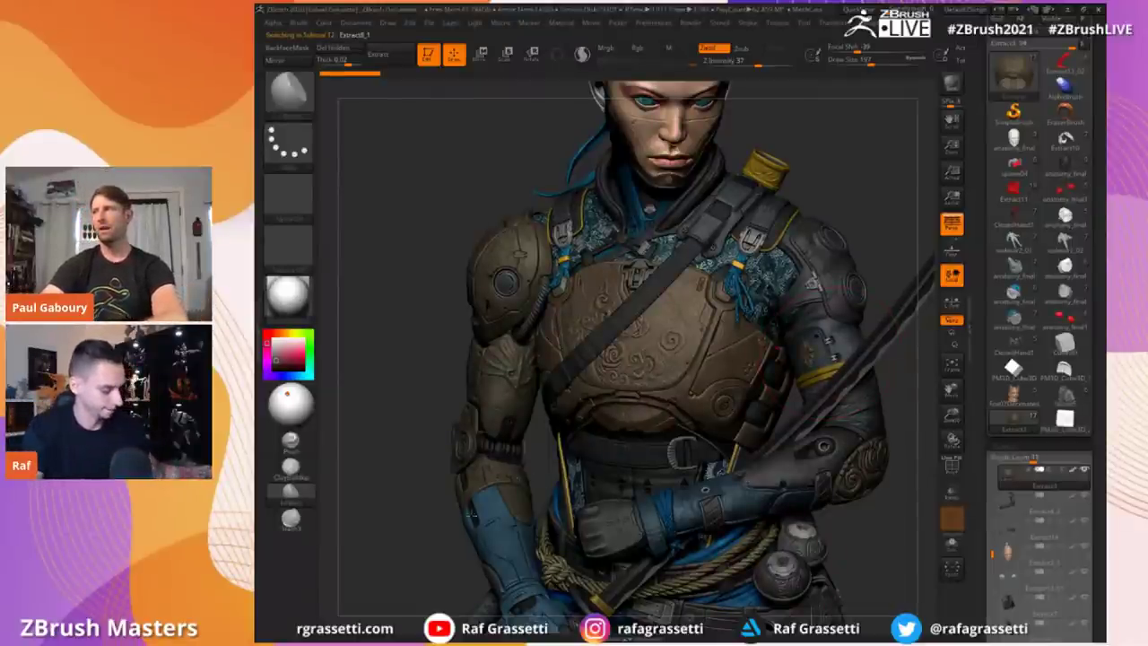
{"action": "key", "text": "alt+s"}
{"action": "left_click_drag", "start_coordinate": [461, 537], "coordinate": [571, 252], "text": "alt"}
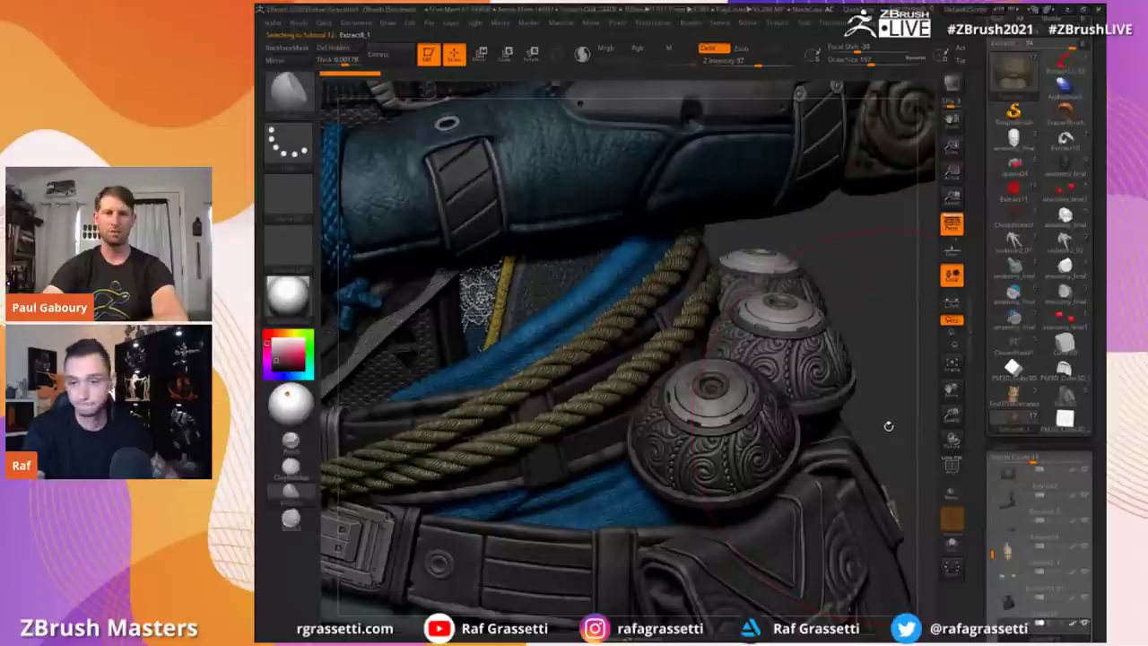
{"action": "key", "text": "alt+s"}
{"action": "left_click_drag", "start_coordinate": [856, 439], "coordinate": [422, 179], "text": "alt"}
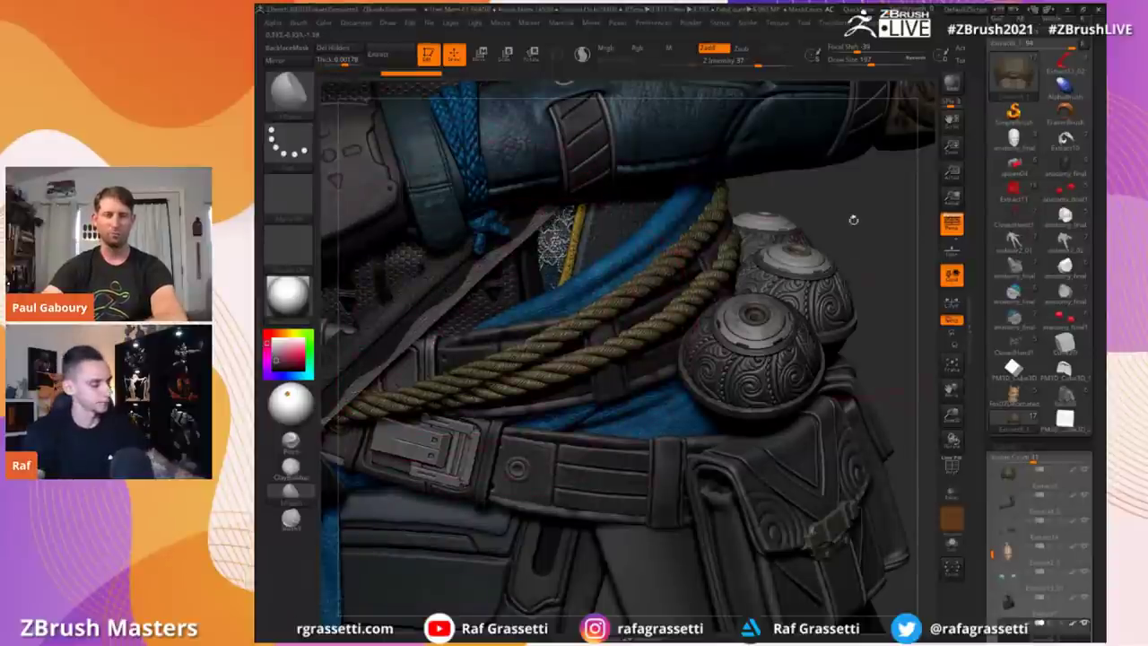
{"action": "left_click_drag", "start_coordinate": [864, 208], "coordinate": [759, 260]}
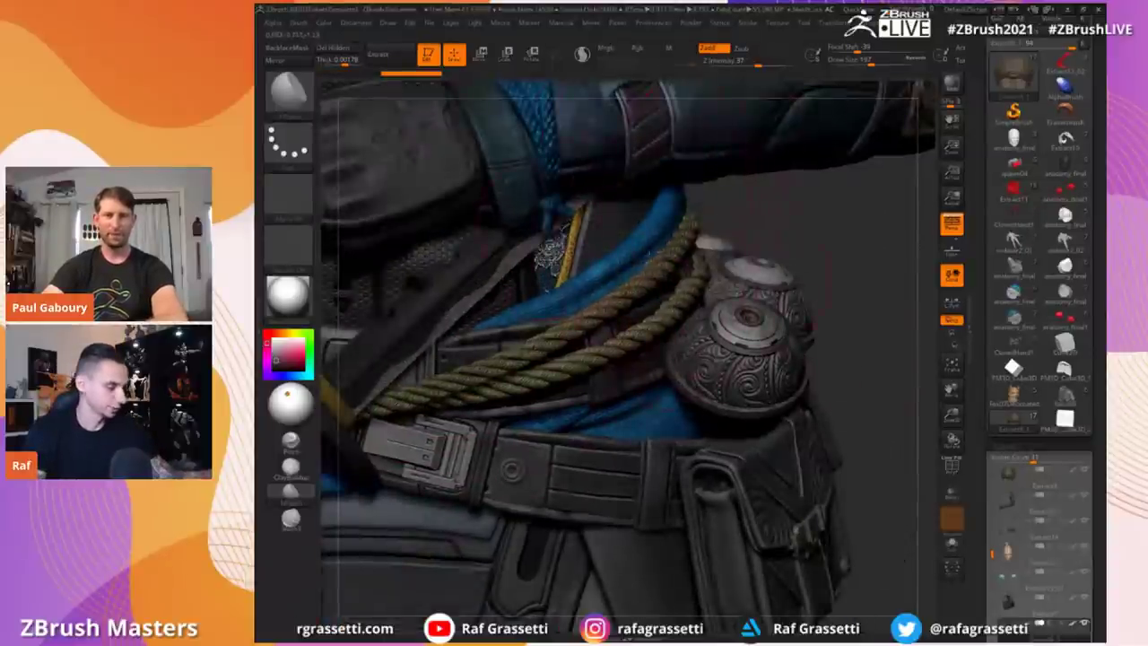
Step: Select the rope02 subtool at the waist and examine the gloves, forearms and overall figure
{"action": "left_click_drag", "start_coordinate": [665, 235], "coordinate": [655, 264]}
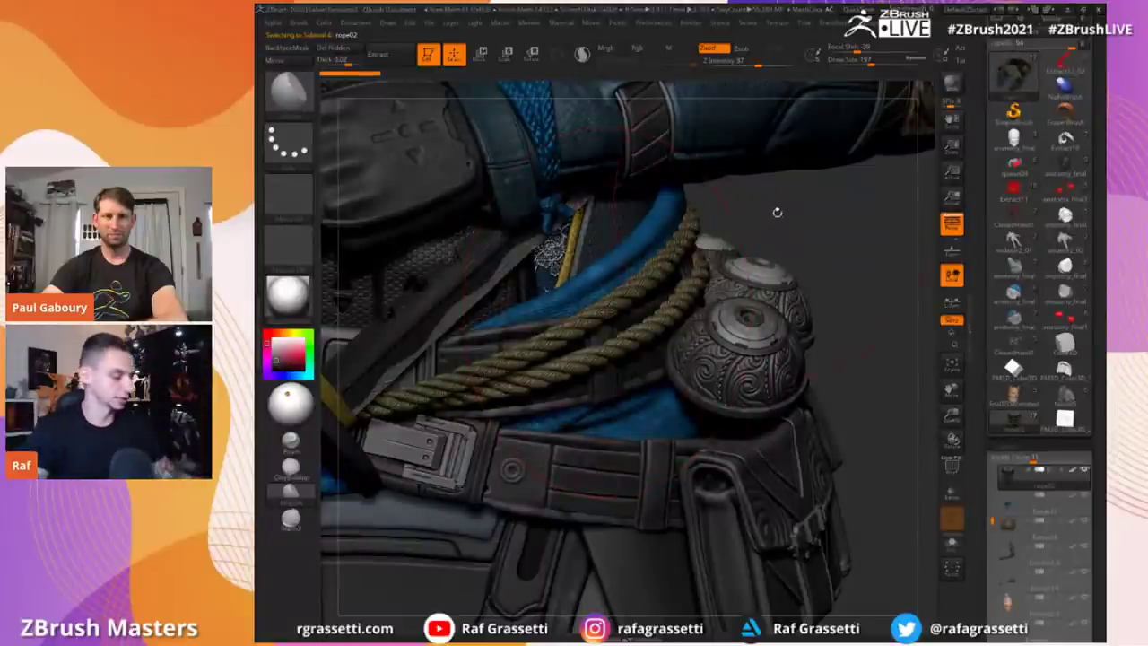
{"action": "left_click_drag", "start_coordinate": [815, 234], "coordinate": [828, 179], "text": "alt"}
{"action": "left_click_drag", "start_coordinate": [382, 182], "coordinate": [487, 210]}
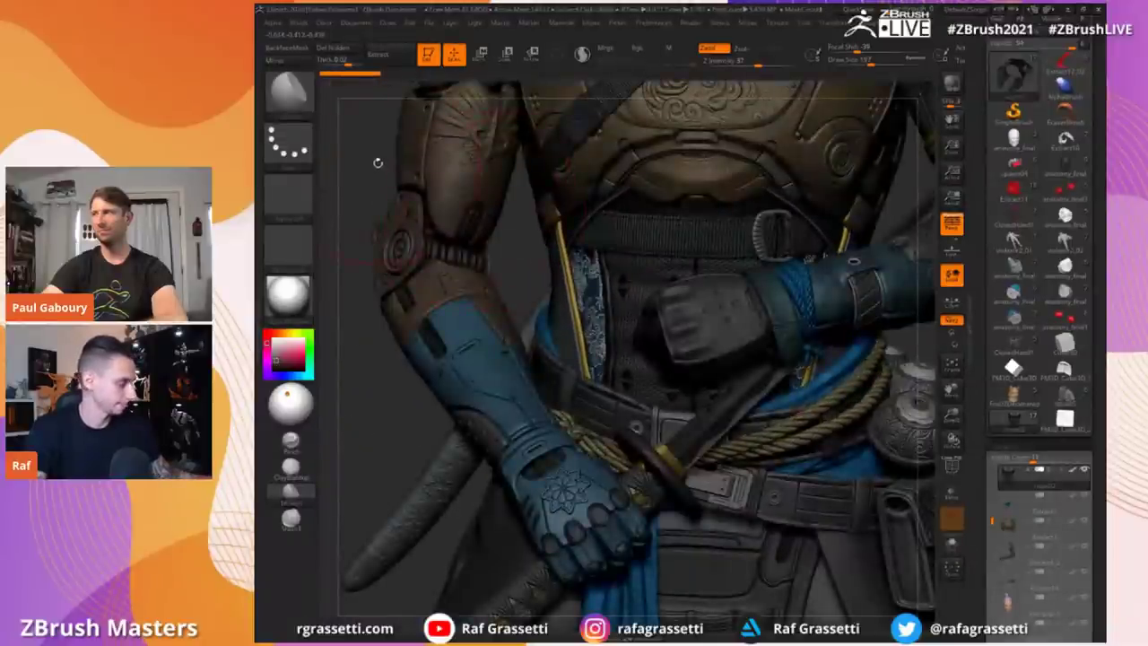
{"action": "left_click_drag", "start_coordinate": [377, 168], "coordinate": [402, 159]}
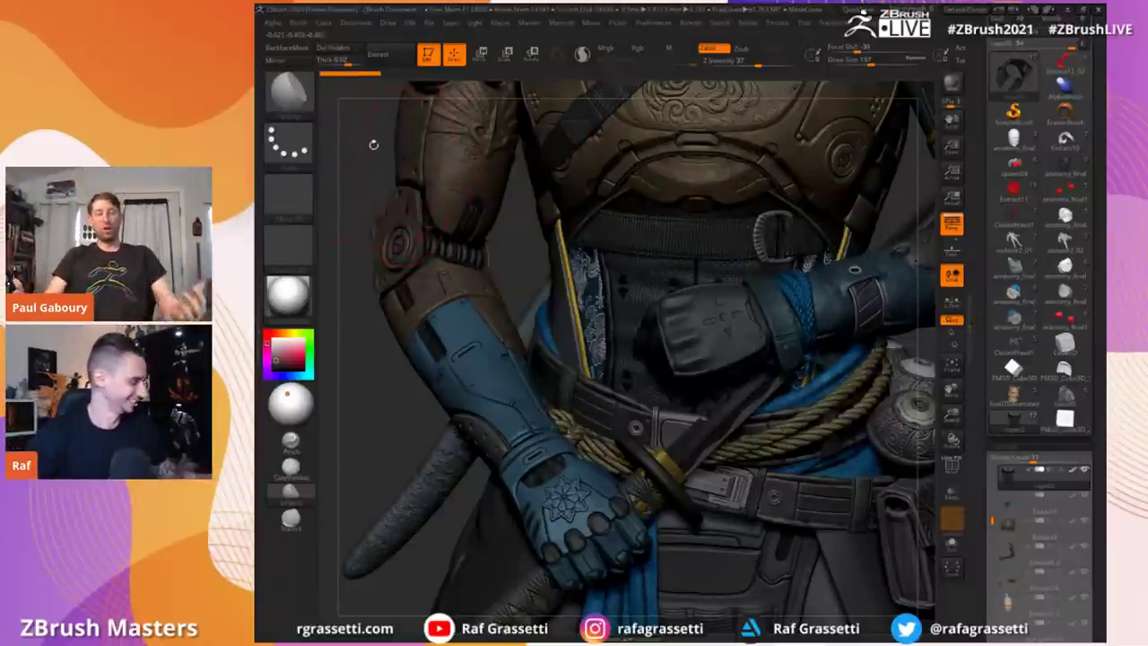
{"action": "left_click_drag", "start_coordinate": [390, 150], "coordinate": [441, 202], "text": "alt"}
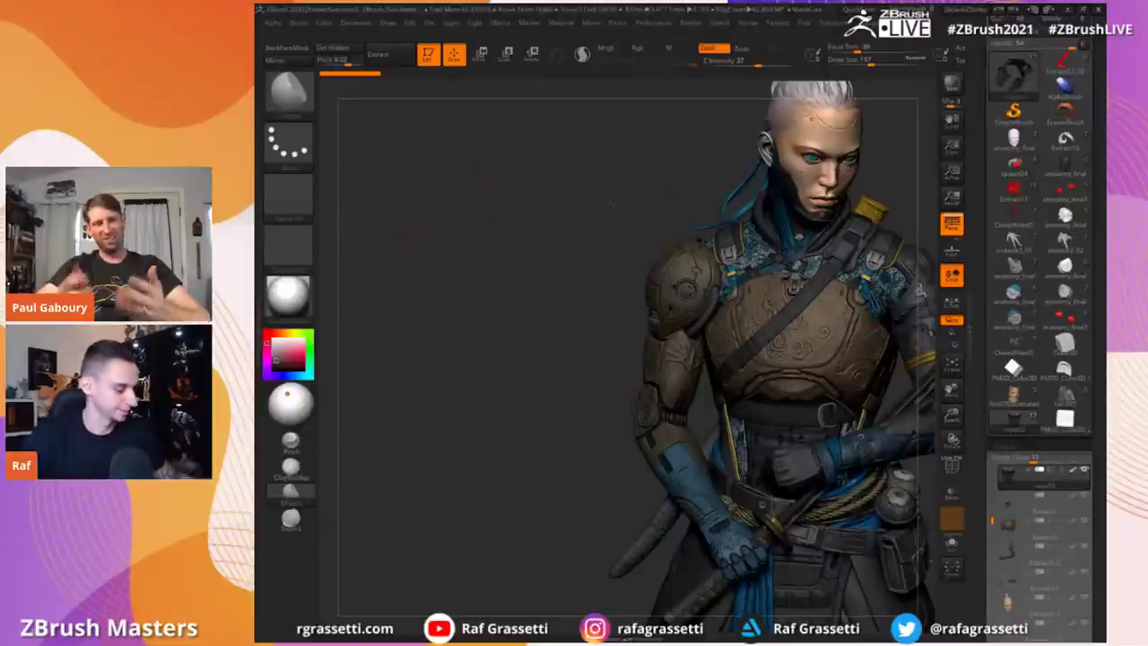
{"action": "key", "text": "shift+s"}
{"action": "key", "text": "alt+s"}
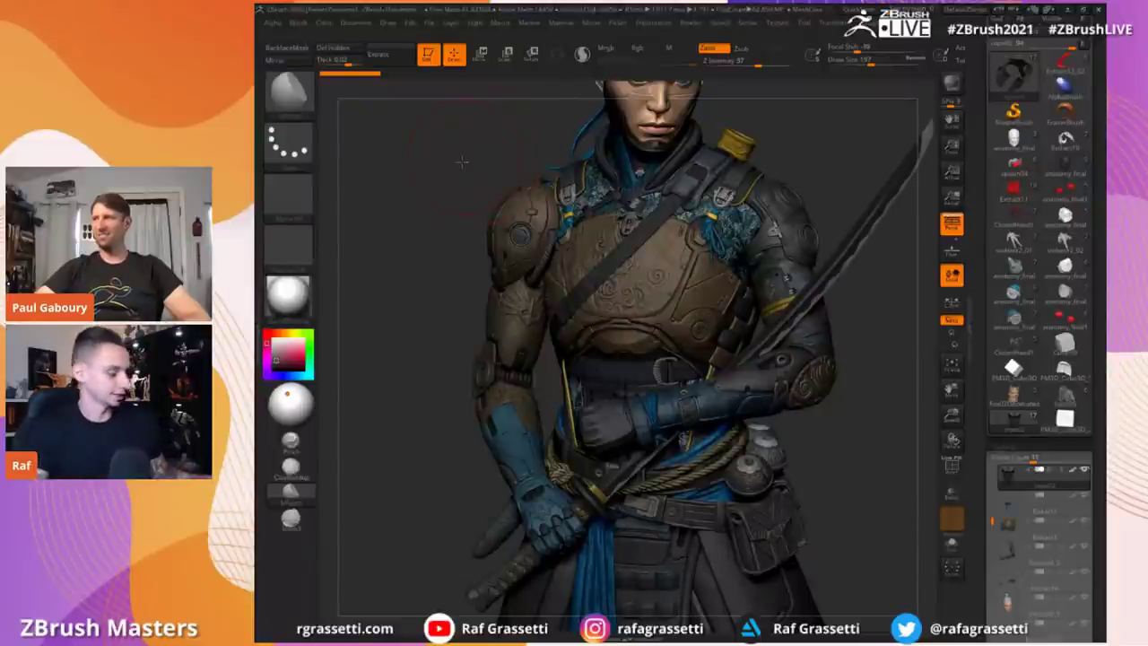
{"action": "left_click_drag", "start_coordinate": [465, 159], "coordinate": [469, 159]}
{"action": "left_click_drag", "start_coordinate": [465, 205], "coordinate": [465, 194]}
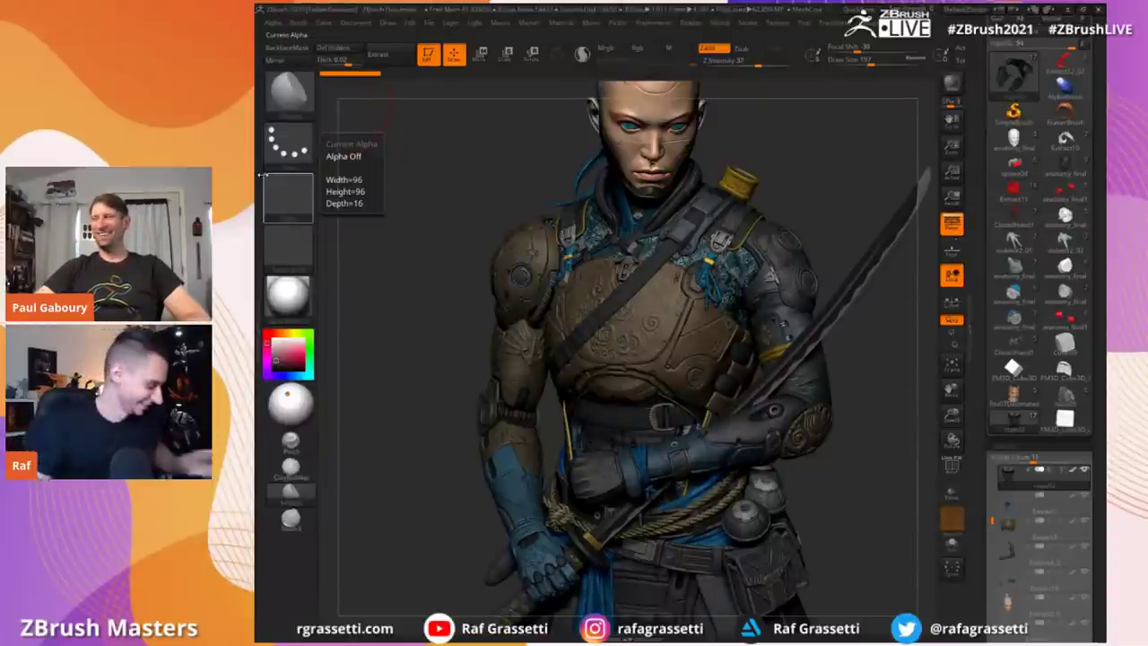
Step: Isolate the waist rope with its torso garment and examine the knot and the textured vest from several angles
{"action": "left_click_drag", "start_coordinate": [982, 503], "coordinate": [977, 437]}
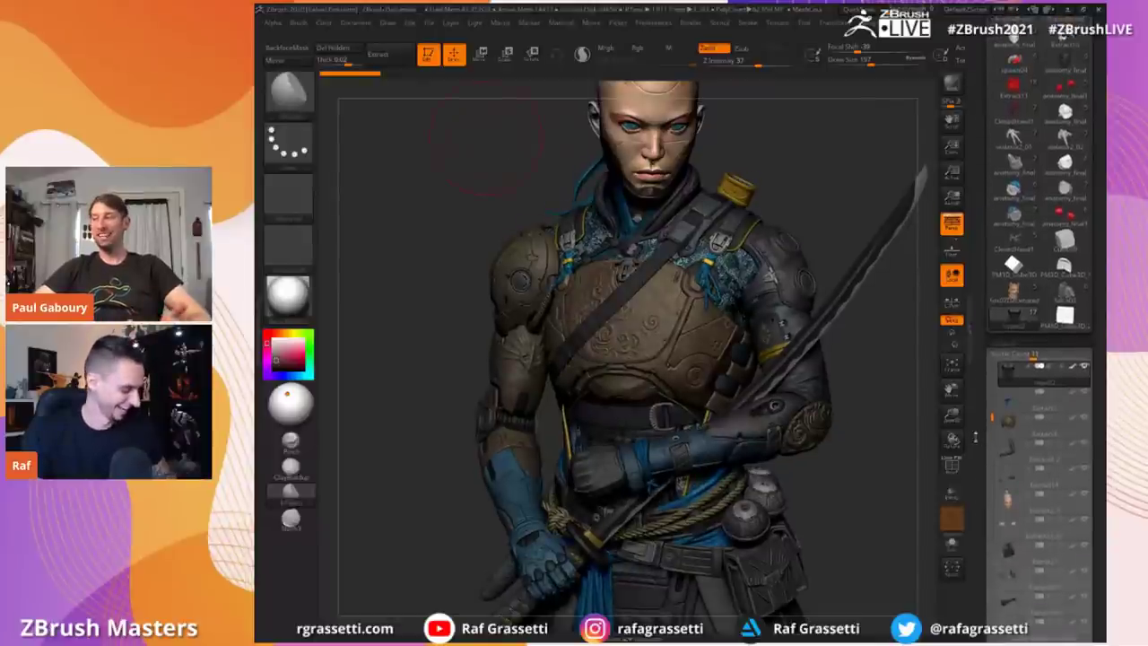
{"action": "left_click_drag", "start_coordinate": [475, 312], "coordinate": [478, 311]}
{"action": "mouse_move", "coordinate": [432, 543]}
{"action": "left_mouse_down", "text": "alt"}
{"action": "mouse_move", "coordinate": [425, 333]}
{"action": "mouse_move", "coordinate": [408, 267]}
{"action": "mouse_move", "coordinate": [449, 318]}
{"action": "mouse_move", "coordinate": [354, 304]}
{"action": "left_mouse_up", "text": "alt"}
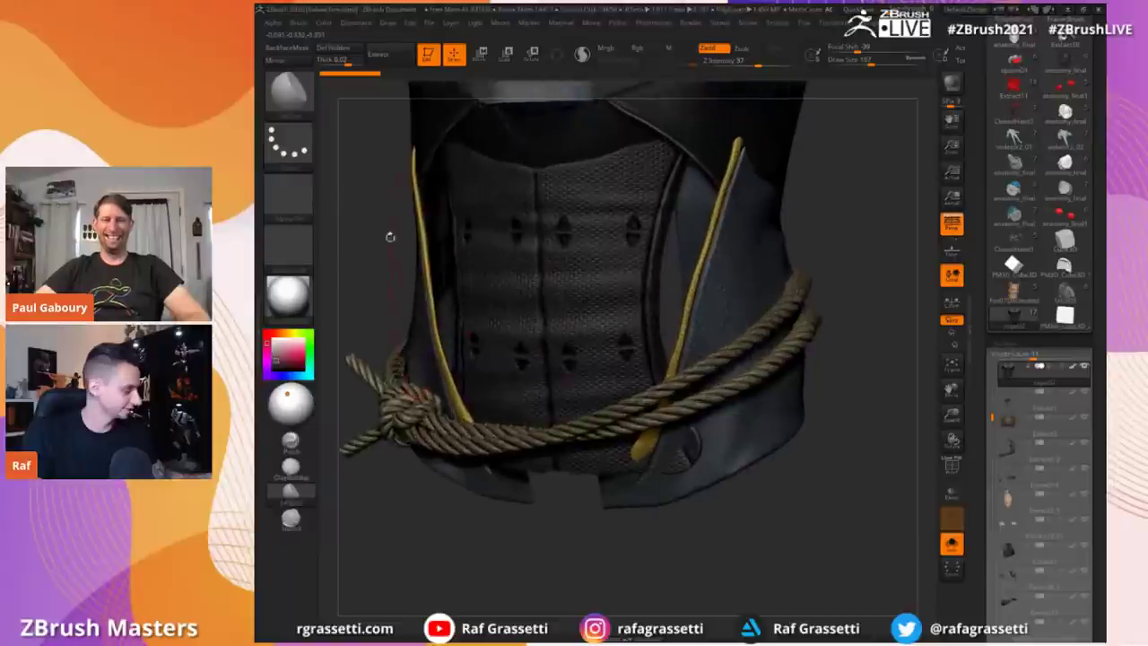
{"action": "left_click", "coordinate": [305, 106]}
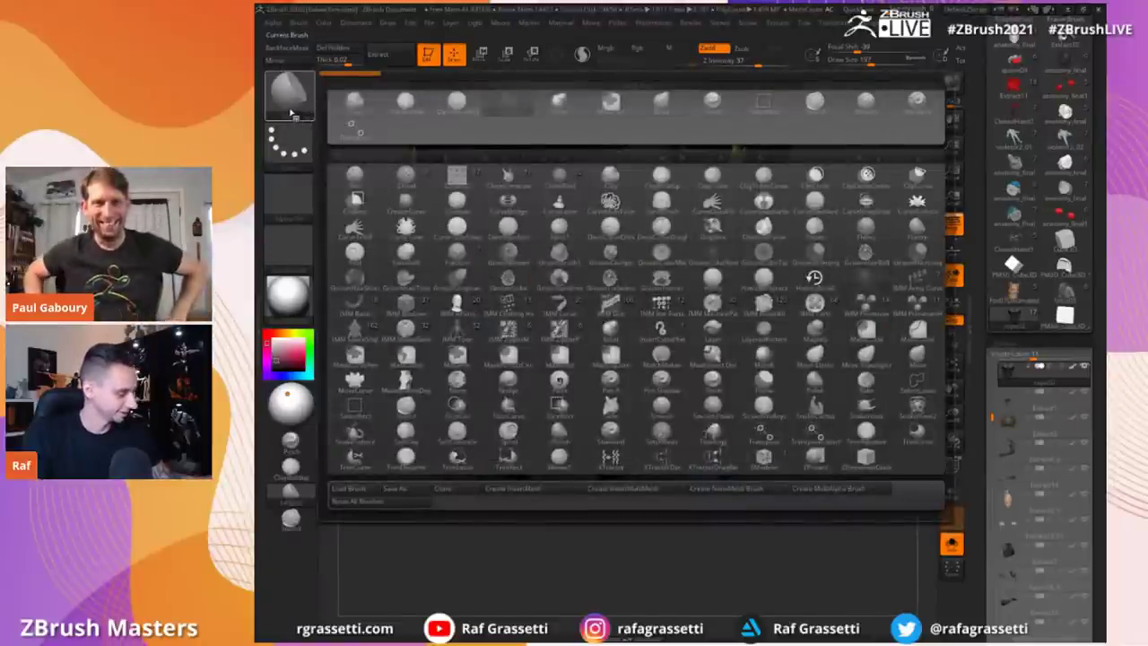
{"action": "left_click", "coordinate": [292, 114]}
{"action": "left_click_drag", "start_coordinate": [363, 170], "coordinate": [431, 215], "text": "alt"}
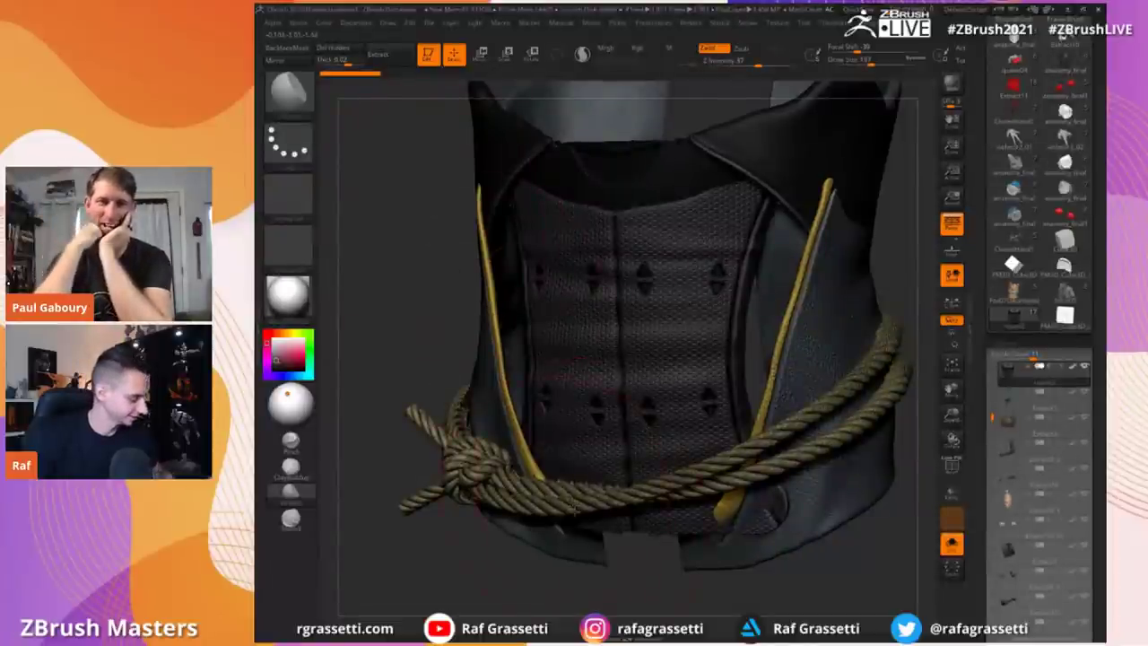
{"action": "left_click_drag", "start_coordinate": [582, 590], "coordinate": [628, 539]}
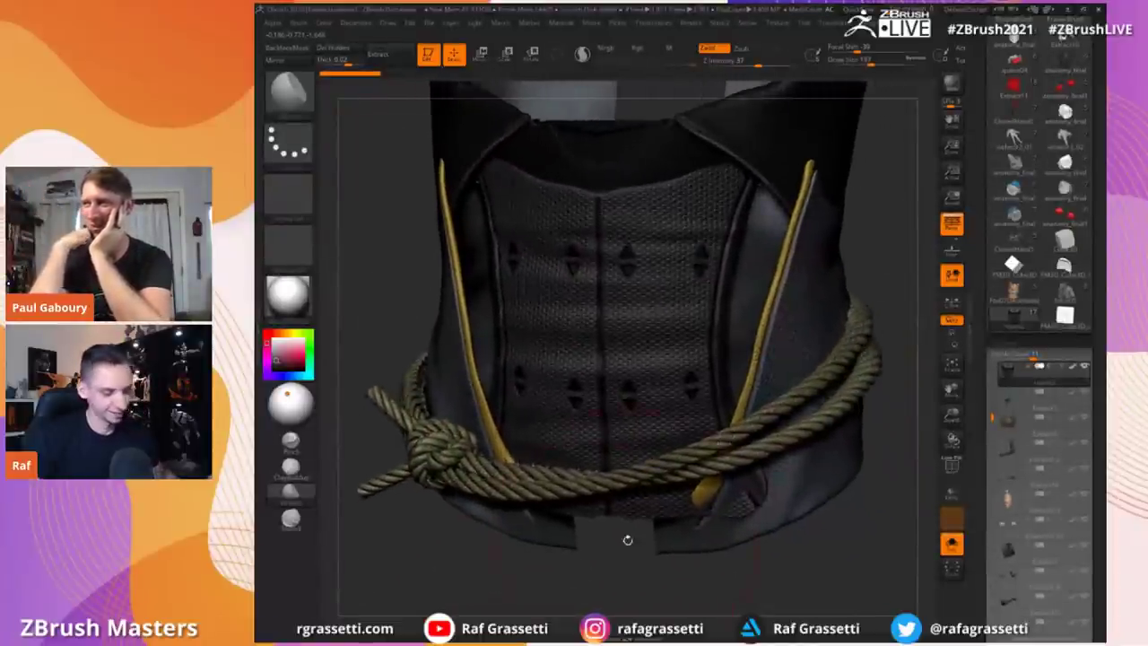
Step: Switch to the creased cube tool and convert it to a DynaMesh
{"action": "left_click_drag", "start_coordinate": [977, 384], "coordinate": [984, 453]}
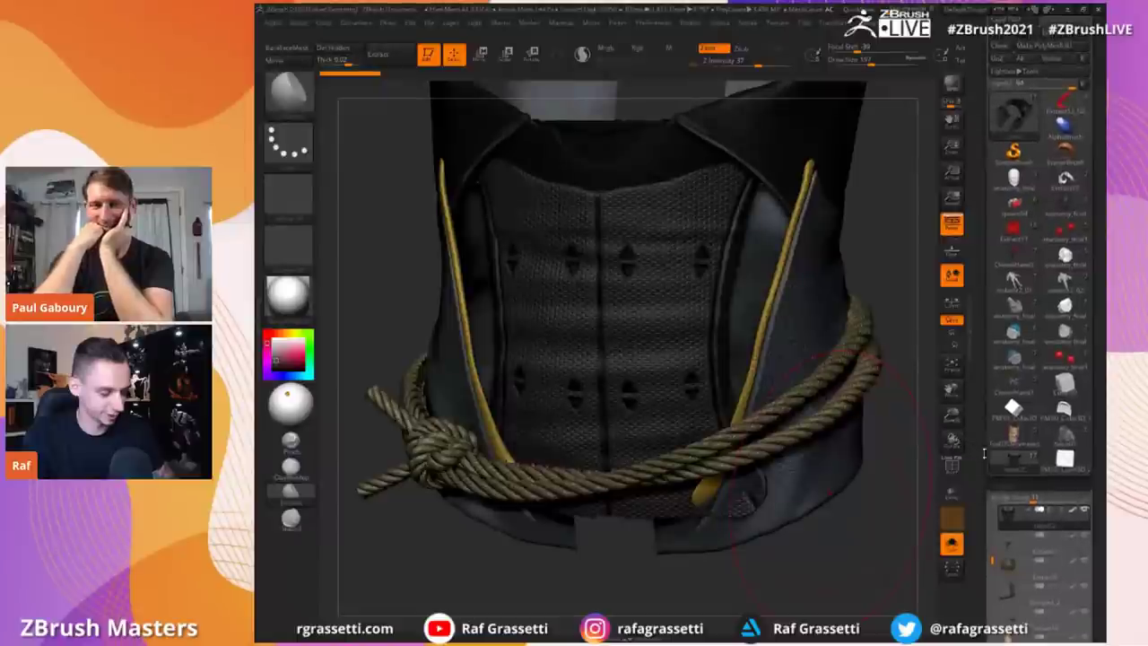
{"action": "left_click", "coordinate": [1059, 465]}
{"action": "left_click_drag", "start_coordinate": [838, 517], "coordinate": [871, 418]}
{"action": "left_click_drag", "start_coordinate": [977, 495], "coordinate": [982, 344]}
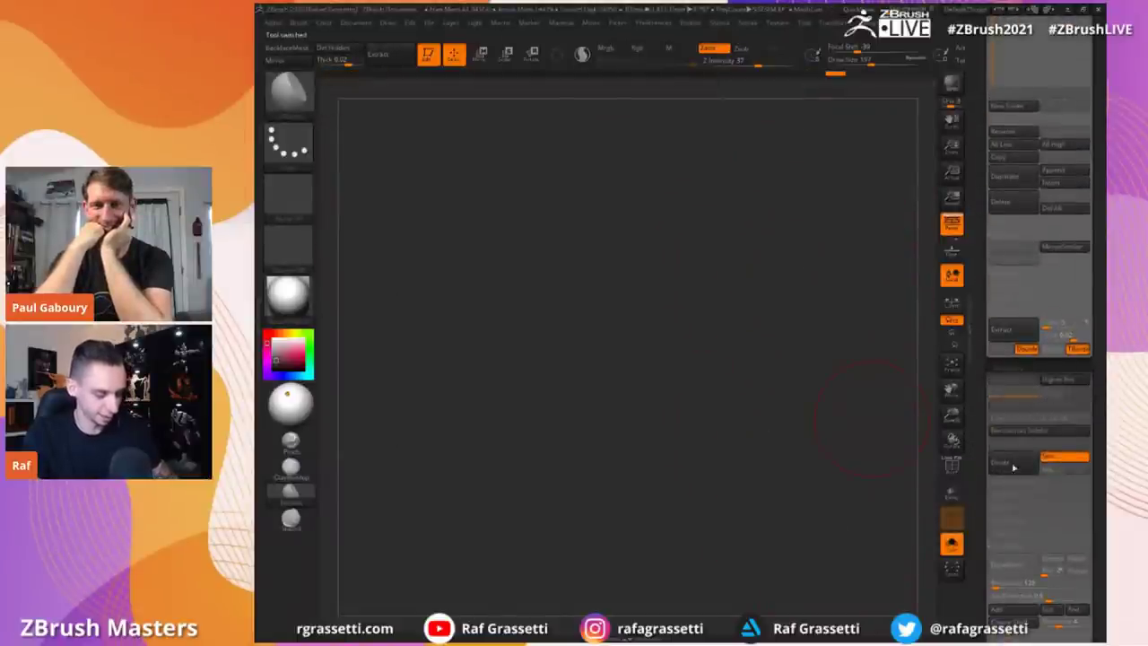
{"action": "left_click", "coordinate": [1005, 567]}
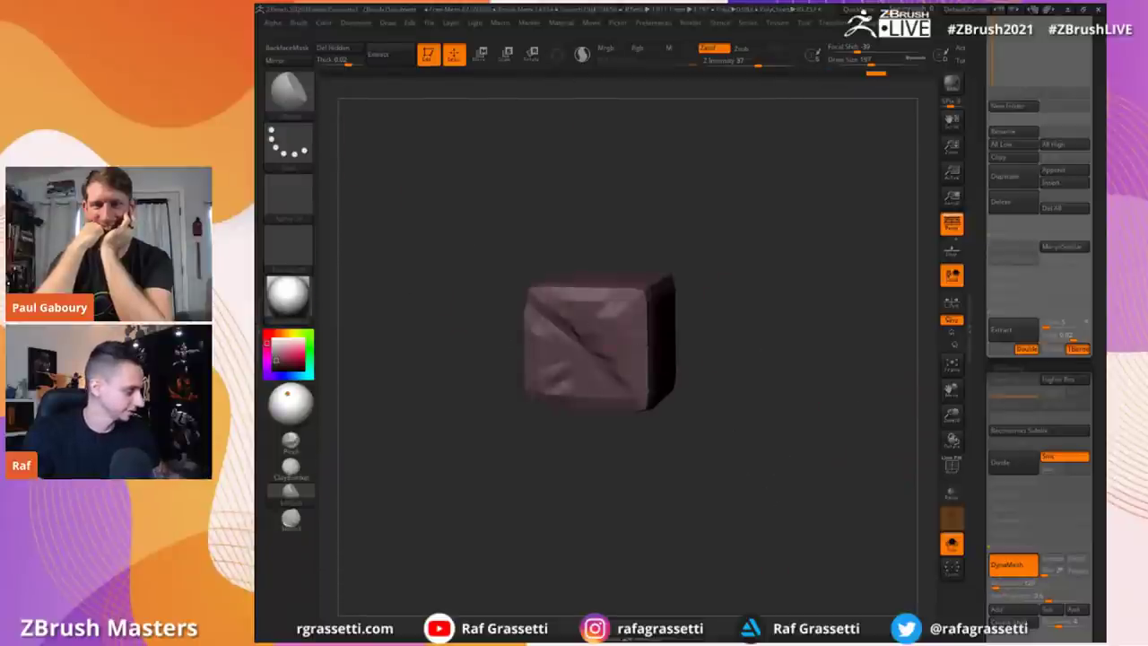
{"action": "left_click_drag", "start_coordinate": [979, 454], "coordinate": [984, 251]}
{"action": "left_click", "coordinate": [996, 432]}
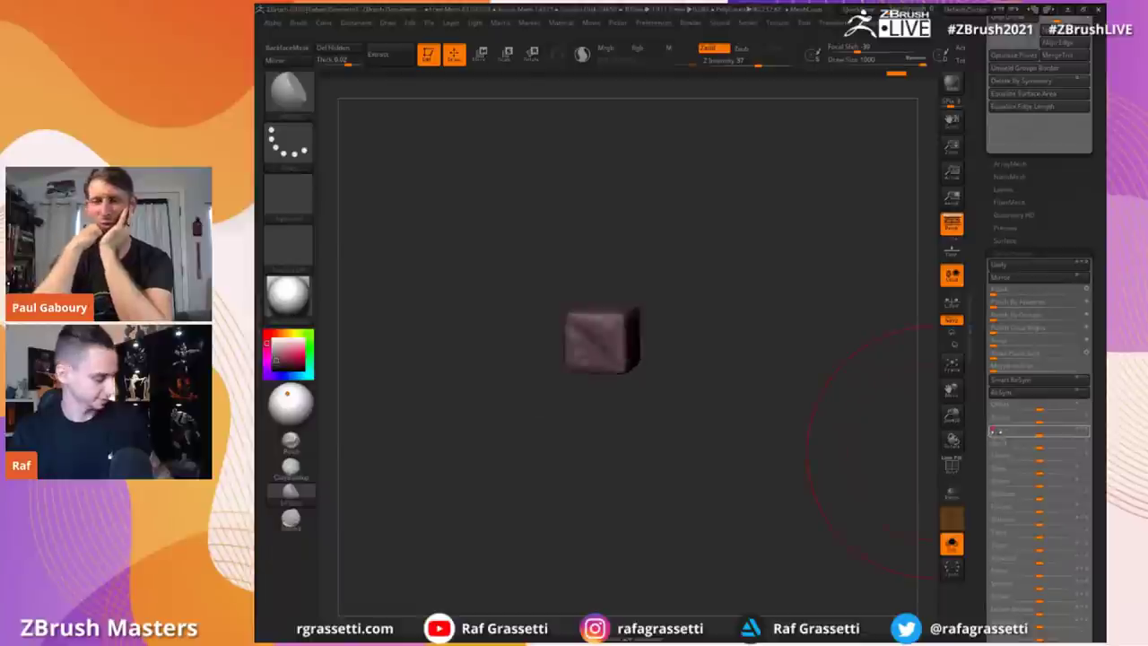
{"action": "left_click", "coordinate": [995, 432]}
{"action": "key", "text": "ctrl+z"}
{"action": "mouse_move", "coordinate": [986, 186]}
{"action": "left_mouse_down"}
{"action": "mouse_move", "coordinate": [987, 352]}
{"action": "mouse_move", "coordinate": [987, 35]}
{"action": "left_mouse_up"}
Step: Smooth the creases and edges of the cube into a soft, rounded block
{"action": "right_click_drag", "start_coordinate": [651, 451], "coordinate": [609, 392], "text": "ctrl"}
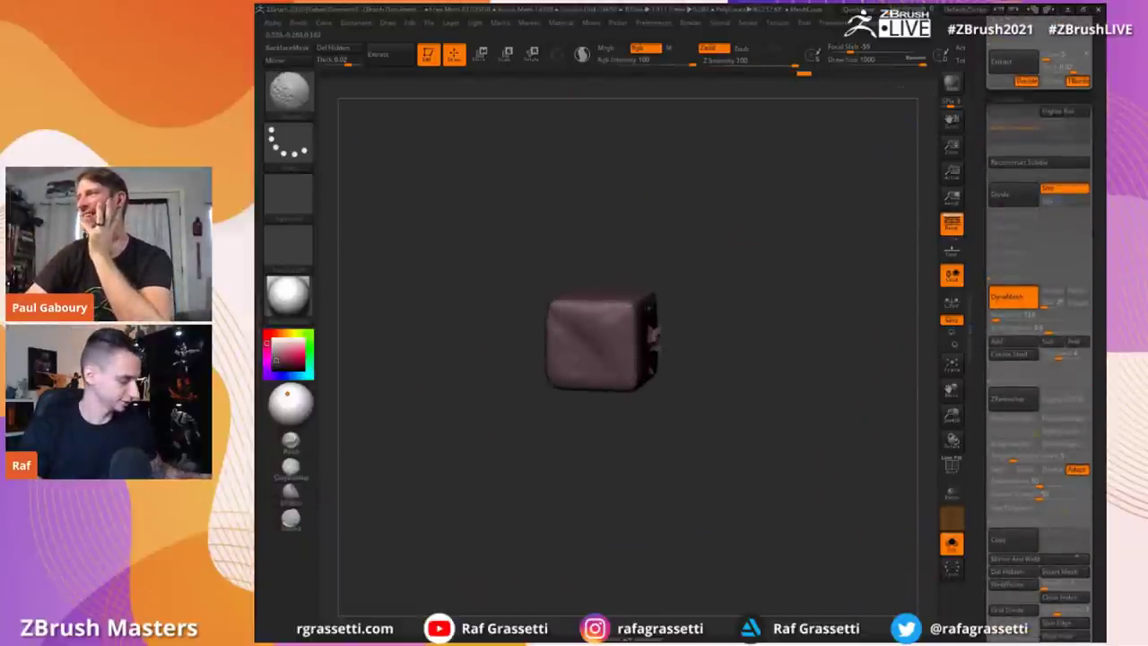
{"action": "left_click_drag", "start_coordinate": [636, 350], "coordinate": [579, 382], "text": "shift"}
{"action": "right_click_drag", "start_coordinate": [665, 482], "coordinate": [679, 484], "text": "ctrl"}
{"action": "left_click_drag", "start_coordinate": [632, 359], "coordinate": [611, 377], "text": "shift"}
{"action": "key", "text": "ctrl+shift+z"}
Step: Reduce the brush size and stretch the rounded block with the Move brush into an elongated, curved strand
{"action": "key", "text": "s"}
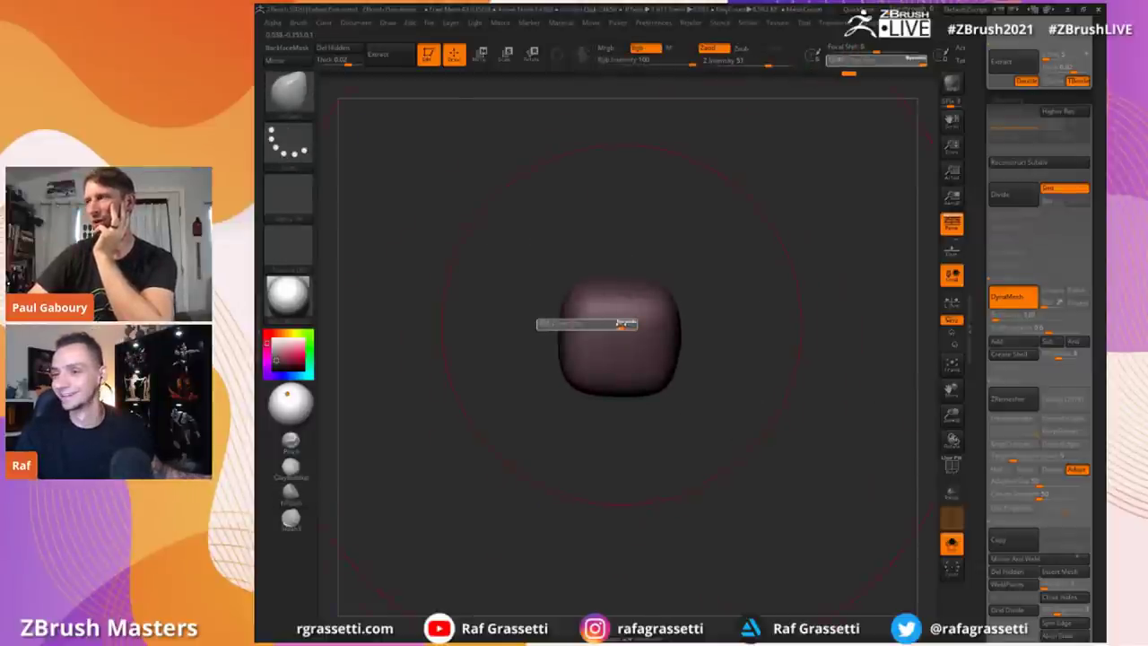
{"action": "left_click_drag", "start_coordinate": [595, 321], "coordinate": [582, 321]}
{"action": "mouse_move", "coordinate": [512, 254]}
{"action": "left_mouse_down"}
{"action": "mouse_move", "coordinate": [571, 313]}
{"action": "mouse_move", "coordinate": [404, 376]}
{"action": "mouse_move", "coordinate": [323, 424]}
{"action": "left_mouse_up"}
{"action": "key", "text": "w"}
{"action": "key", "text": "ctrl+shift+z"}
{"action": "key", "text": "ctrl+shift+z"}
{"action": "key", "text": "ctrl+shift+z"}
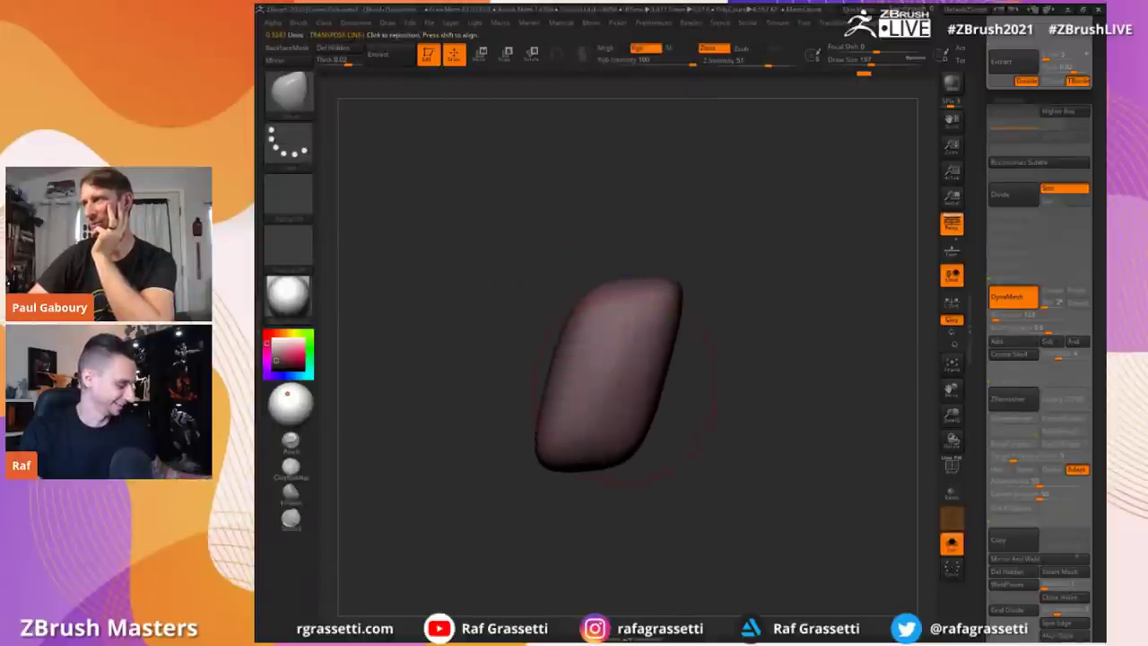
{"action": "key", "text": "ctrl+z"}
{"action": "key", "text": "ctrl+z"}
{"action": "key", "text": "ctrl+z"}
{"action": "key", "text": "ctrl+z"}
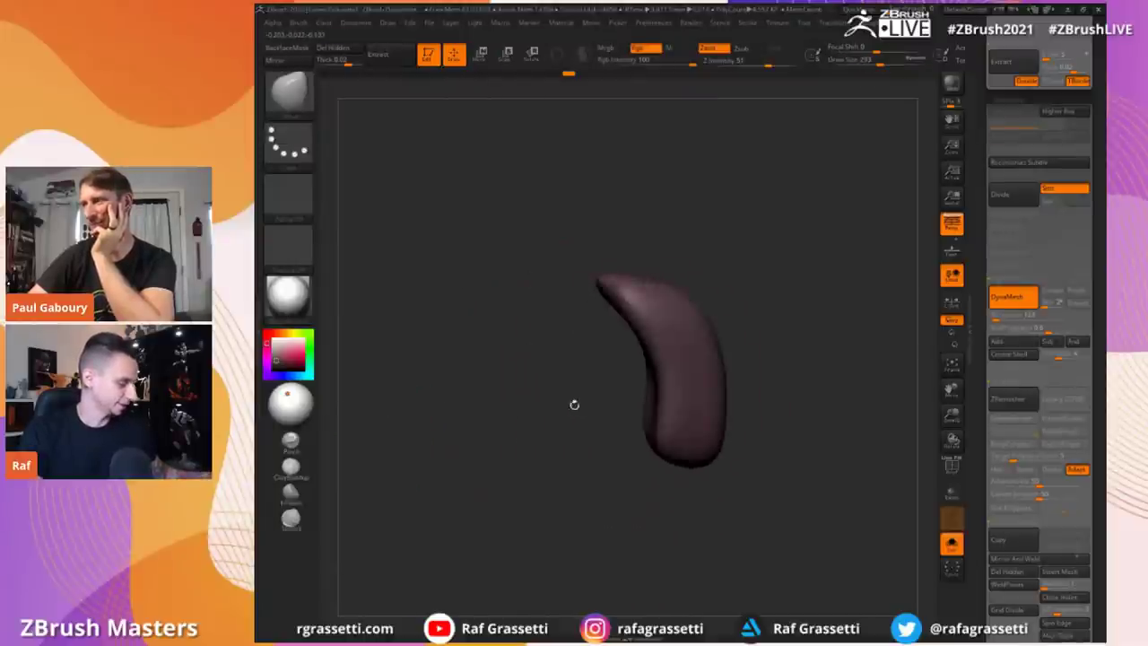
Step: Refine the strand's silhouette with a larger Move brush, giving it a hooked upper end and a long lower body
{"action": "key", "text": "ctrl+shift+z"}
{"action": "key", "text": "ctrl+shift+z"}
{"action": "key", "text": "ctrl+shift+z"}
{"action": "key", "text": "ctrl+shift+z"}
{"action": "key", "text": "ctrl+shift+z"}
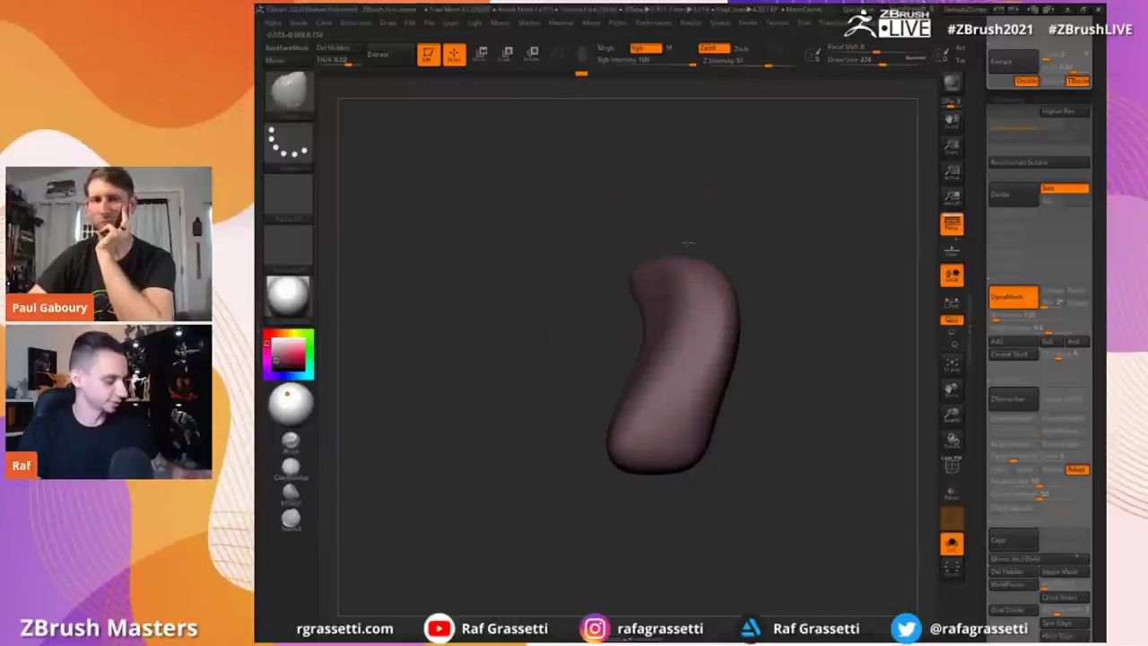
{"action": "key", "text": "ctrl+shift+z"}
{"action": "key", "text": "ctrl+shift+z"}
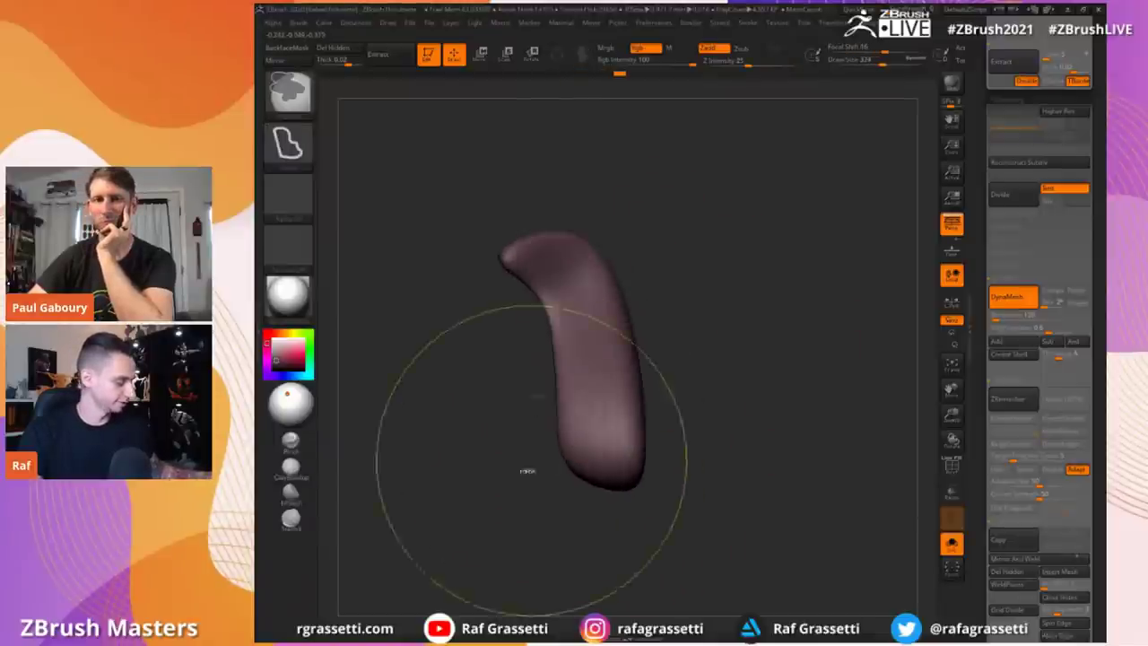
Step: Mask most of the strand and rotate its lower end to bend it sharply
{"action": "key", "text": "r"}
{"action": "left_click_drag", "start_coordinate": [592, 441], "coordinate": [574, 535]}
{"action": "left_click_drag", "start_coordinate": [585, 480], "coordinate": [517, 539]}
{"action": "key", "text": "w"}
Step: Mask the strand along its length and rotate the upper end to bend it over
{"action": "left_click_drag", "start_coordinate": [517, 404], "coordinate": [483, 357], "text": "ctrl"}
{"action": "mouse_move", "coordinate": [462, 251]}
{"action": "left_mouse_down", "text": "ctrl"}
{"action": "mouse_move", "coordinate": [530, 177]}
{"action": "mouse_move", "coordinate": [489, 190]}
{"action": "left_mouse_up", "text": "ctrl"}
{"action": "left_click", "coordinate": [475, 197], "text": "ctrl"}
{"action": "key", "text": "r"}
{"action": "left_click_drag", "start_coordinate": [574, 300], "coordinate": [595, 353]}
{"action": "mouse_move", "coordinate": [595, 353]}
{"action": "left_mouse_down"}
{"action": "mouse_move", "coordinate": [618, 344]}
{"action": "mouse_move", "coordinate": [628, 317]}
{"action": "mouse_move", "coordinate": [558, 291]}
{"action": "left_mouse_up"}
{"action": "key", "text": "w"}
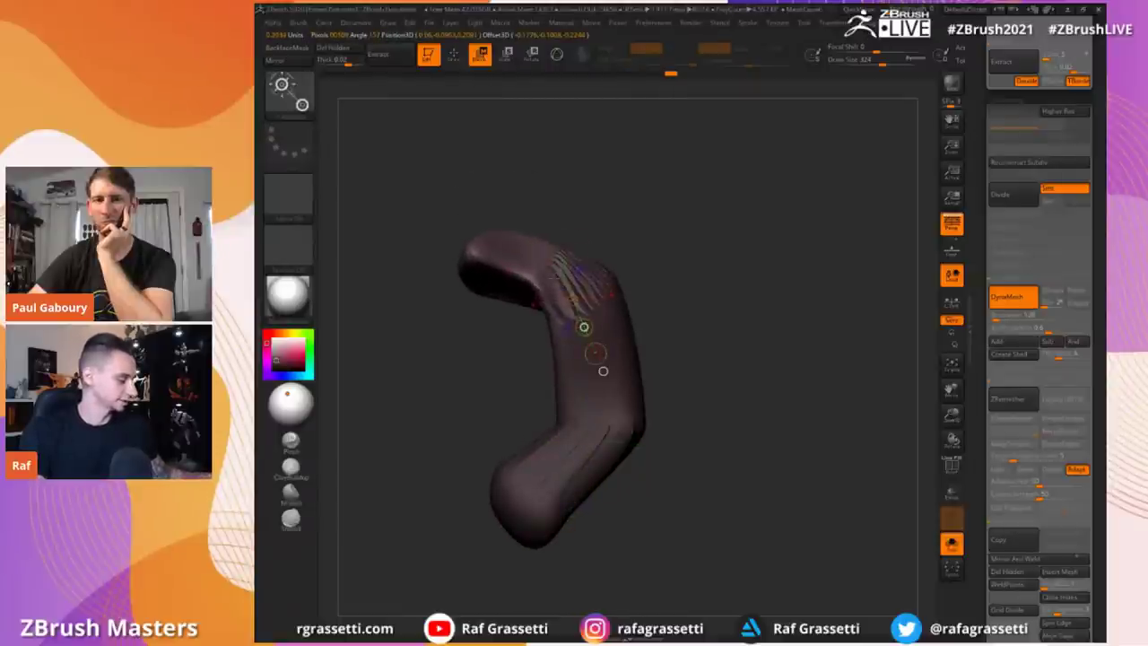
Step: Smooth the bent corners and move the form into a slender S-shaped rope strand
{"action": "key", "text": "q"}
{"action": "left_click_drag", "start_coordinate": [422, 179], "coordinate": [466, 184]}
{"action": "left_click_drag", "start_coordinate": [603, 316], "coordinate": [568, 254], "text": "shift"}
{"action": "mouse_move", "coordinate": [709, 341]}
{"action": "left_mouse_down"}
{"action": "mouse_move", "coordinate": [763, 341]}
{"action": "mouse_move", "coordinate": [762, 278]}
{"action": "left_mouse_up"}
{"action": "left_click_drag", "start_coordinate": [579, 391], "coordinate": [549, 377]}
{"action": "key", "text": "["}
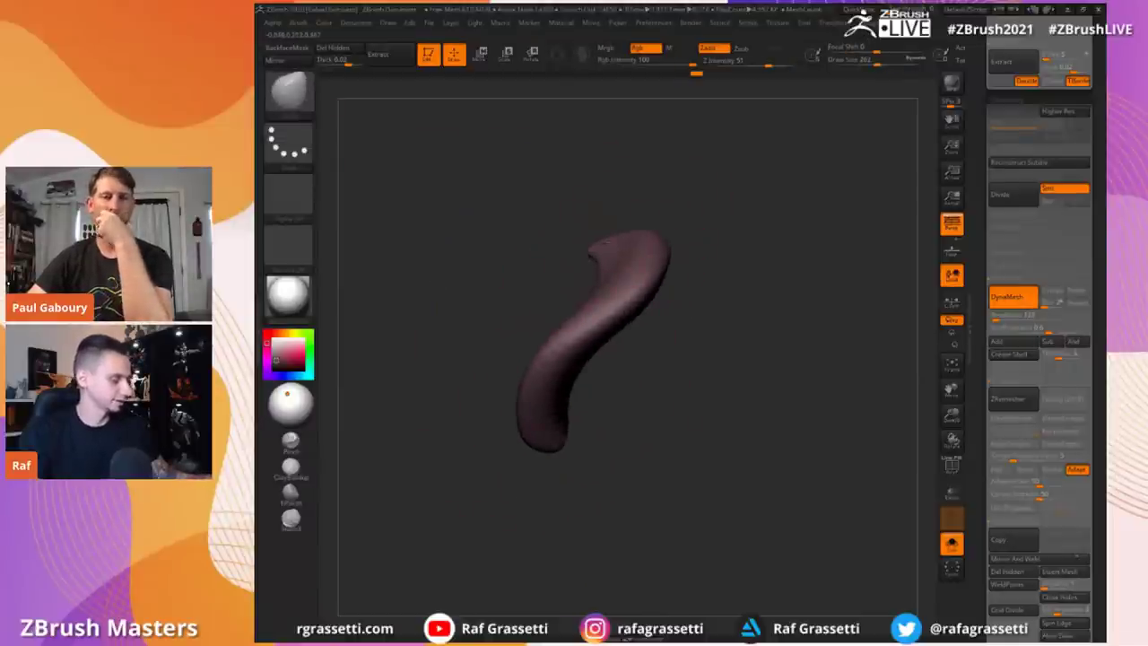
{"action": "left_click_drag", "start_coordinate": [681, 206], "coordinate": [736, 206]}
{"action": "left_click_drag", "start_coordinate": [592, 247], "coordinate": [610, 247]}
{"action": "left_click_drag", "start_coordinate": [578, 199], "coordinate": [538, 199]}
Step: Carve repeated diagonal grooves along the S-shaped strand in Zsub mode and copy the strand beside the original
{"action": "key", "text": "w"}
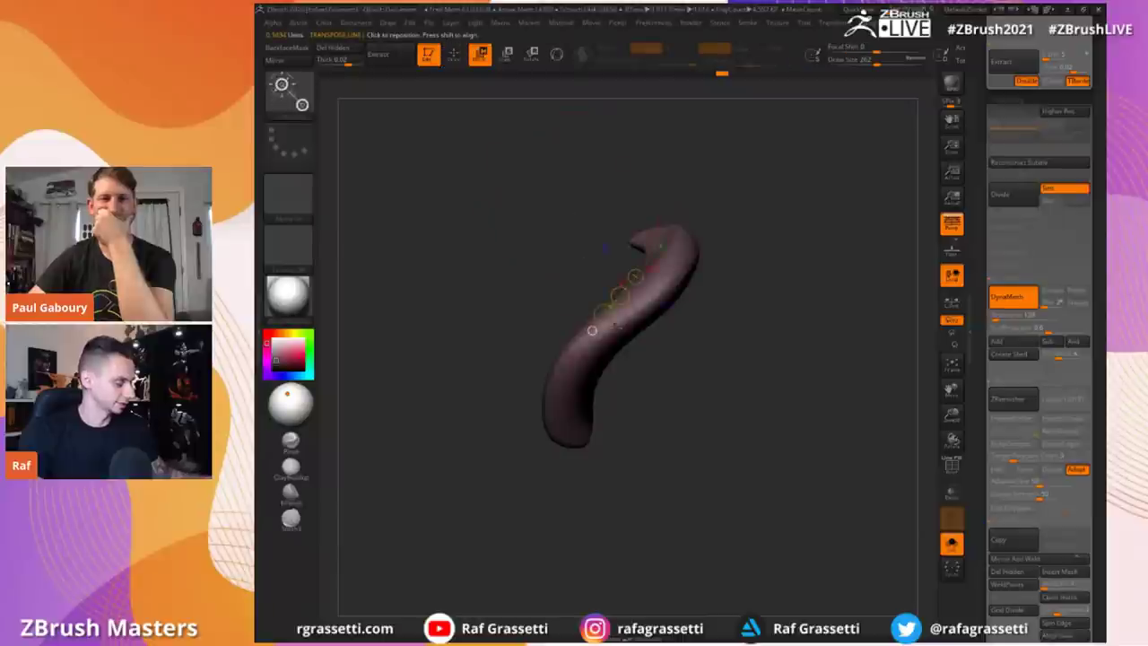
{"action": "key", "text": "q"}
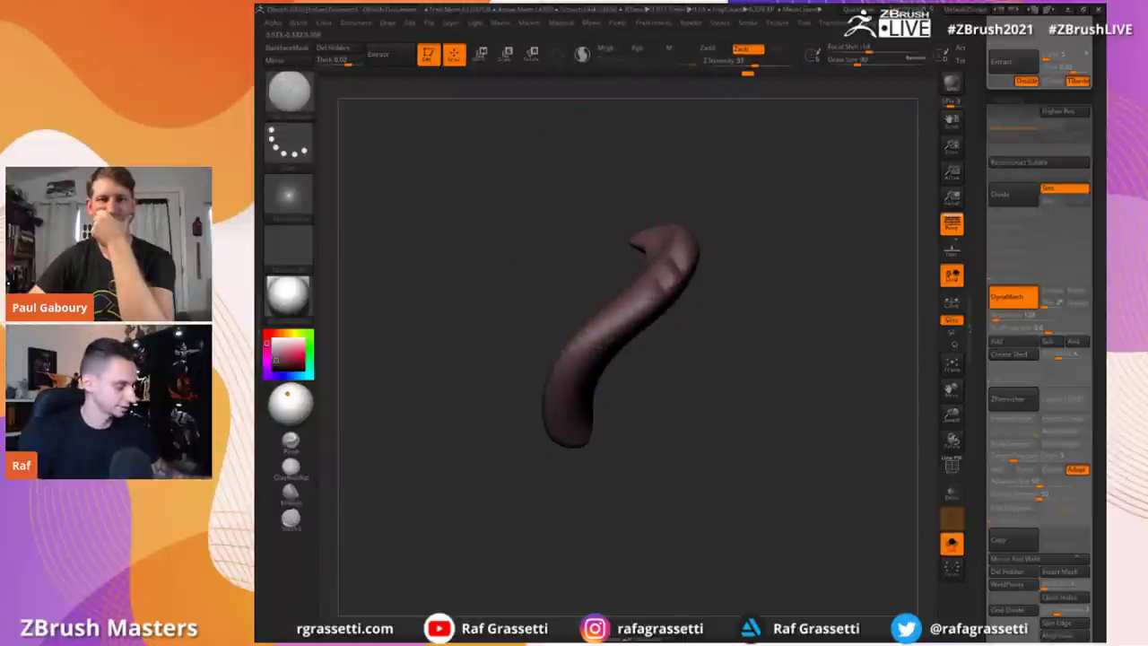
{"action": "key", "text": "w"}
{"action": "mouse_move", "coordinate": [618, 318]}
{"action": "left_mouse_down", "text": "shift"}
{"action": "mouse_move", "coordinate": [494, 318]}
{"action": "mouse_move", "coordinate": [513, 317]}
{"action": "left_mouse_up", "text": "shift"}
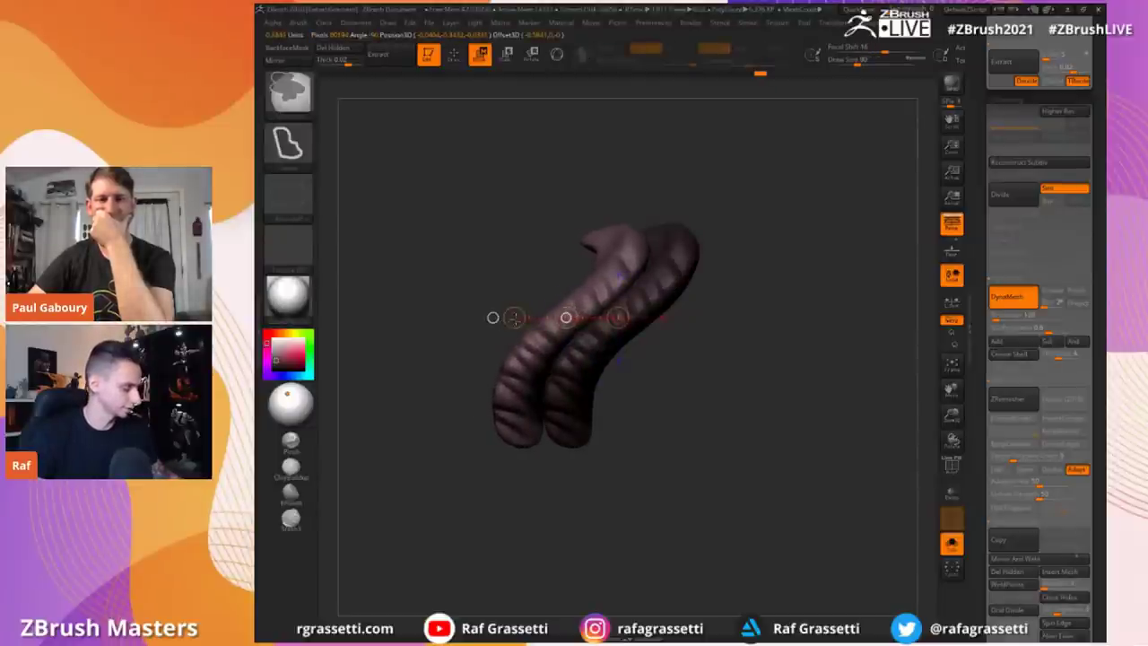
Step: Adjust the two grooved strands with a large Move brush so they curve closely together
{"action": "key", "text": "q"}
{"action": "left_click_drag", "start_coordinate": [541, 484], "coordinate": [508, 443]}
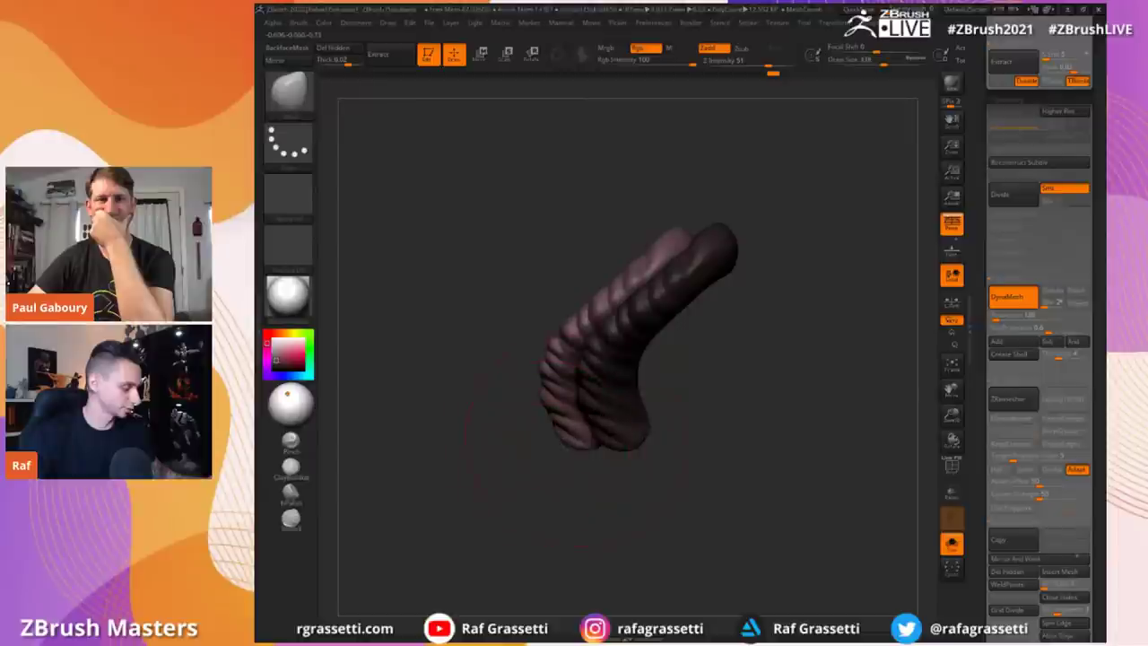
{"action": "left_click_drag", "start_coordinate": [461, 365], "coordinate": [596, 437]}
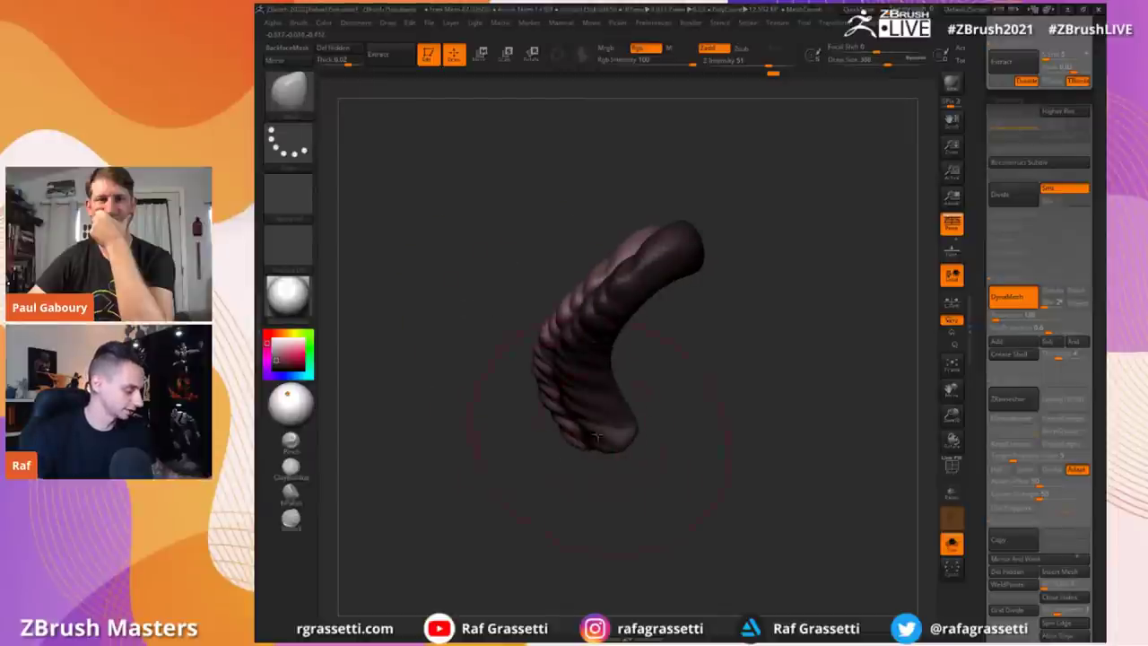
{"action": "left_click_drag", "start_coordinate": [492, 314], "coordinate": [659, 372]}
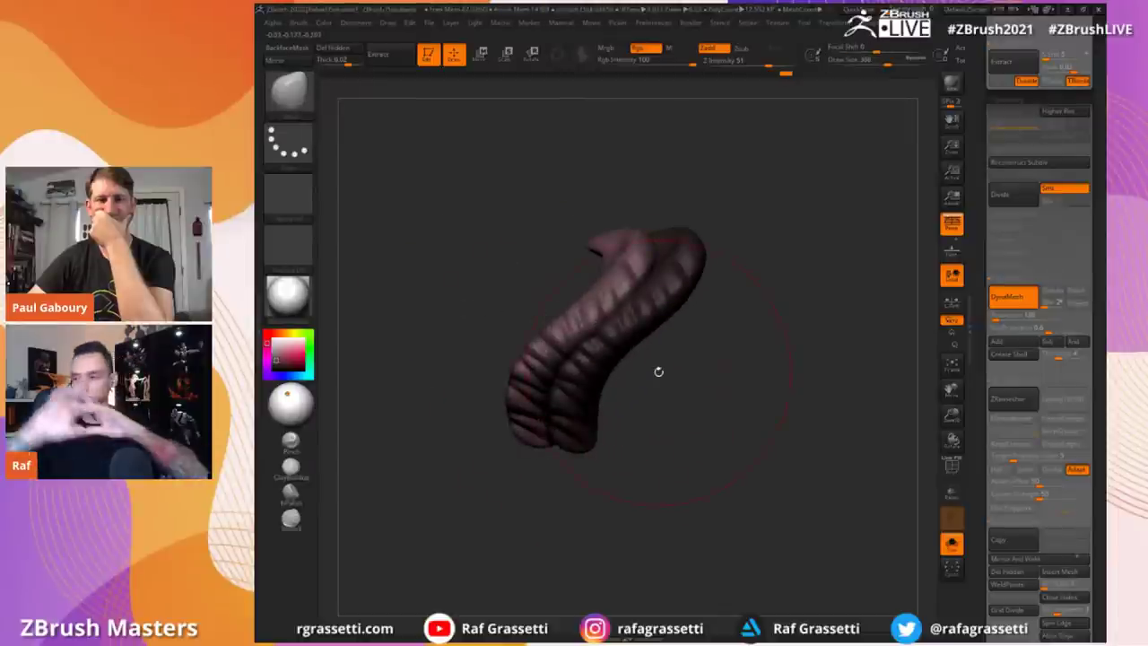
{"action": "left_click_drag", "start_coordinate": [503, 275], "coordinate": [529, 314]}
Step: Duplicate the pair of strands sideways repeatedly to build a continuous row of twisted rope
{"action": "key", "text": "w"}
{"action": "left_click_drag", "start_coordinate": [571, 353], "coordinate": [478, 352], "text": "ctrl"}
{"action": "left_click_drag", "start_coordinate": [771, 394], "coordinate": [798, 421], "text": "ctrl"}
{"action": "left_click_drag", "start_coordinate": [571, 353], "coordinate": [392, 352], "text": "ctrl"}
{"action": "mouse_move", "coordinate": [407, 215]}
{"action": "left_mouse_down", "text": "alt"}
{"action": "mouse_move", "coordinate": [485, 244]}
{"action": "mouse_move", "coordinate": [471, 308]}
{"action": "mouse_move", "coordinate": [484, 288]}
{"action": "mouse_move", "coordinate": [654, 449]}
{"action": "left_mouse_up", "text": "alt"}
Step: Mask the rope from its side profile and rotate the unmasked ends inward
{"action": "key", "text": "q"}
{"action": "mouse_move", "coordinate": [727, 510]}
{"action": "left_mouse_down", "text": "ctrl"}
{"action": "mouse_move", "coordinate": [728, 403]}
{"action": "mouse_move", "coordinate": [697, 435]}
{"action": "mouse_move", "coordinate": [707, 469]}
{"action": "left_mouse_up", "text": "ctrl"}
{"action": "left_click", "coordinate": [698, 435], "text": "ctrl"}
{"action": "key", "text": "r"}
{"action": "mouse_move", "coordinate": [707, 469]}
{"action": "left_mouse_down"}
{"action": "mouse_move", "coordinate": [750, 453]}
{"action": "mouse_move", "coordinate": [707, 449]}
{"action": "left_mouse_up"}
Step: Mask the remaining side of the rope profile and rotate the free ends so the strands curl into a rounded rope
{"action": "left_click_drag", "start_coordinate": [633, 358], "coordinate": [645, 375], "text": "ctrl"}
{"action": "key", "text": "q"}
{"action": "mouse_move", "coordinate": [769, 357]}
{"action": "left_mouse_down", "text": "ctrl"}
{"action": "mouse_move", "coordinate": [737, 307]}
{"action": "mouse_move", "coordinate": [738, 377]}
{"action": "left_mouse_up", "text": "ctrl"}
{"action": "key", "text": "r"}
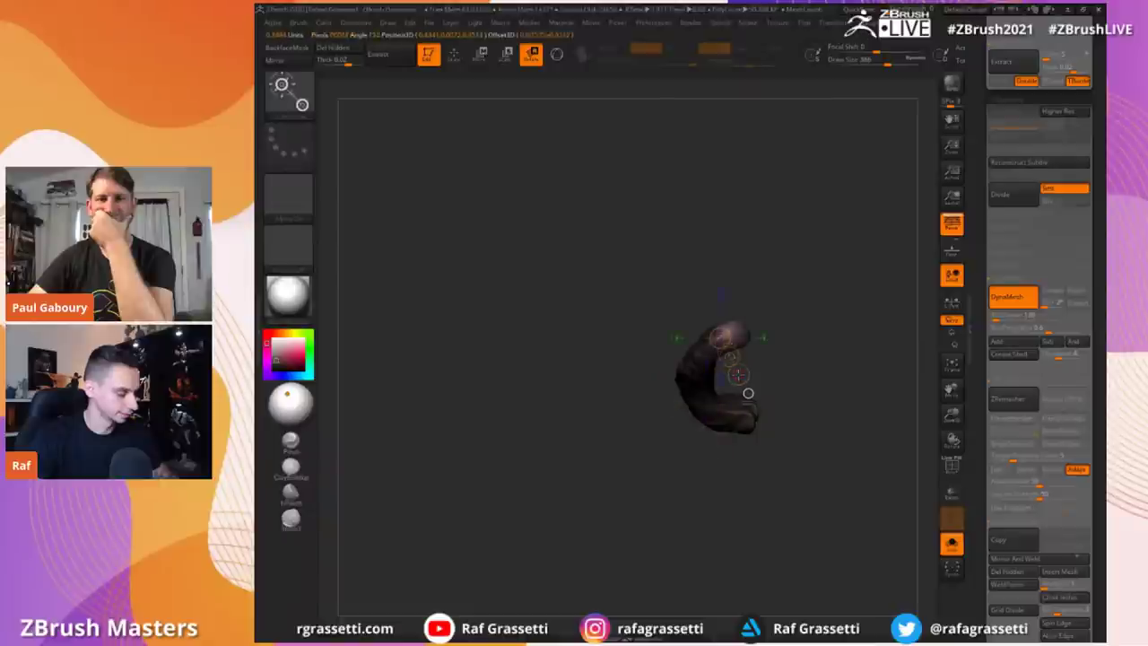
{"action": "key", "text": "w"}
{"action": "mouse_move", "coordinate": [596, 323]}
{"action": "left_mouse_down", "text": "ctrl"}
{"action": "mouse_move", "coordinate": [612, 337]}
{"action": "mouse_move", "coordinate": [566, 264]}
{"action": "mouse_move", "coordinate": [609, 284]}
{"action": "left_mouse_up", "text": "ctrl"}
{"action": "key", "text": "q"}
{"action": "left_click_drag", "start_coordinate": [469, 313], "coordinate": [530, 422]}
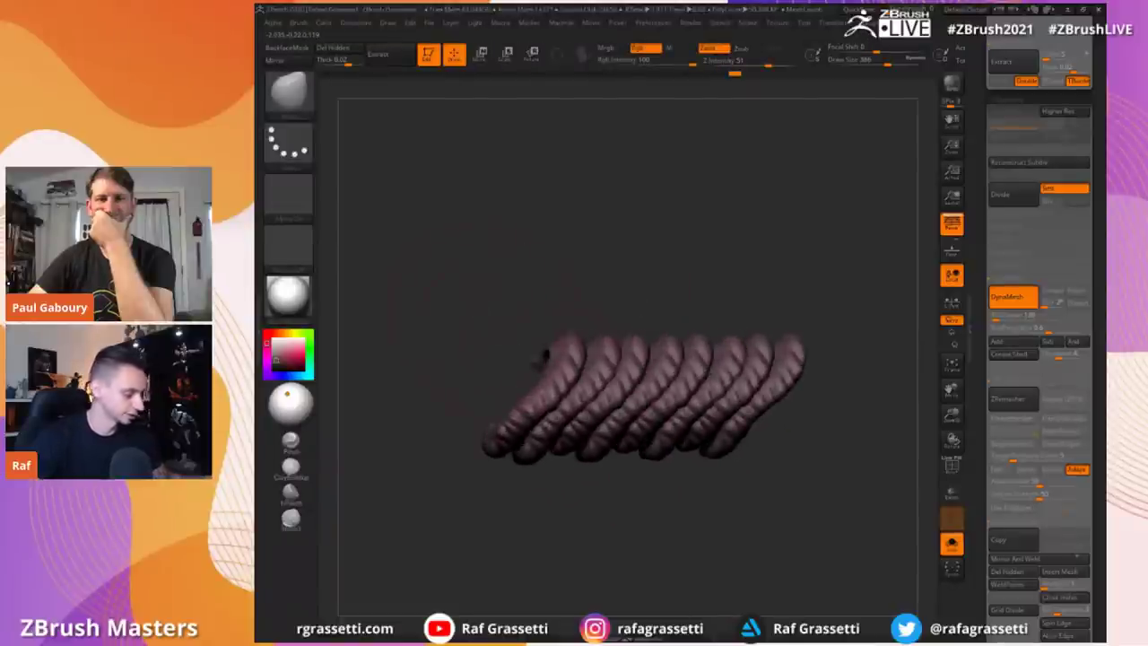
Step: Lengthen the twisted rope by duplicating its coils sideways along its length, and clear the resulting mask
{"action": "left_click_drag", "start_coordinate": [586, 508], "coordinate": [682, 448]}
{"action": "key", "text": "w"}
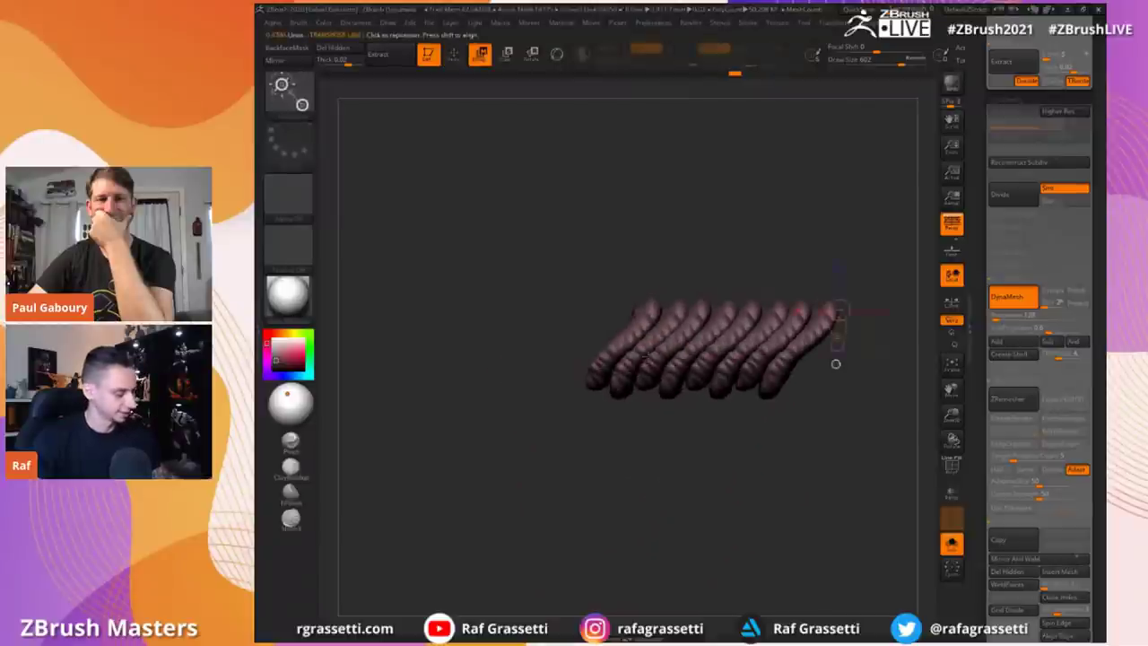
{"action": "mouse_move", "coordinate": [606, 356]}
{"action": "left_mouse_down", "text": "ctrl"}
{"action": "mouse_move", "coordinate": [397, 356]}
{"action": "mouse_move", "coordinate": [411, 348]}
{"action": "left_mouse_up", "text": "ctrl"}
{"action": "mouse_move", "coordinate": [512, 251]}
{"action": "left_mouse_down", "text": "ctrl"}
{"action": "mouse_move", "coordinate": [468, 261]}
{"action": "mouse_move", "coordinate": [553, 271]}
{"action": "left_mouse_up", "text": "ctrl"}
Step: Duplicate the rope subtool and move the copy along the original rope's length
{"action": "key", "text": "q"}
{"action": "key", "text": "w"}
{"action": "mouse_move", "coordinate": [663, 404]}
{"action": "left_mouse_down"}
{"action": "mouse_move", "coordinate": [658, 464]}
{"action": "mouse_move", "coordinate": [638, 399]}
{"action": "left_mouse_up"}
{"action": "key", "text": "ctrl+z"}
{"action": "left_click_drag", "start_coordinate": [982, 347], "coordinate": [984, 460]}
{"action": "left_click", "coordinate": [1000, 345]}
{"action": "left_click_drag", "start_coordinate": [663, 403], "coordinate": [533, 384]}
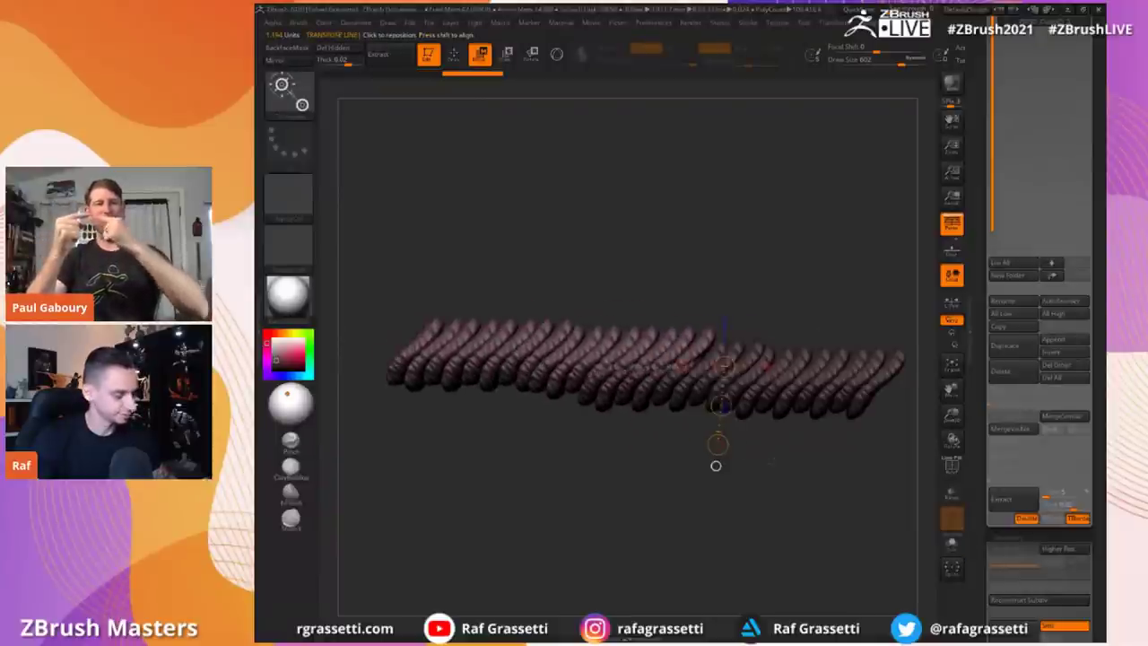
Step: Reposition the duplicated rope and rotate it diagonally across the end of the original one
{"action": "left_click_drag", "start_coordinate": [533, 466], "coordinate": [590, 456], "text": "alt"}
{"action": "mouse_move", "coordinate": [587, 379]}
{"action": "left_mouse_down"}
{"action": "mouse_move", "coordinate": [569, 367]}
{"action": "mouse_move", "coordinate": [566, 319]}
{"action": "mouse_move", "coordinate": [536, 354]}
{"action": "left_mouse_up"}
{"action": "key", "text": "r"}
{"action": "key", "text": "q"}
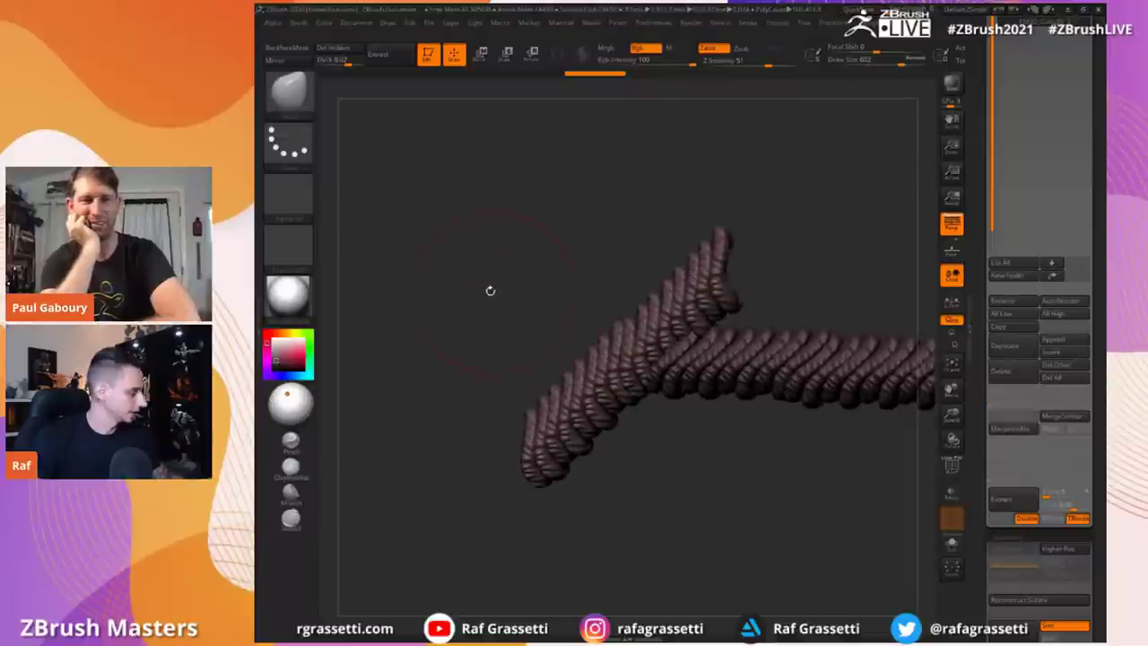
Step: Use masking and Transpose Rotate to bend the upper end of the duplicated rope down towards the original rope
{"action": "left_click", "coordinate": [288, 143]}
{"action": "left_click", "coordinate": [457, 153]}
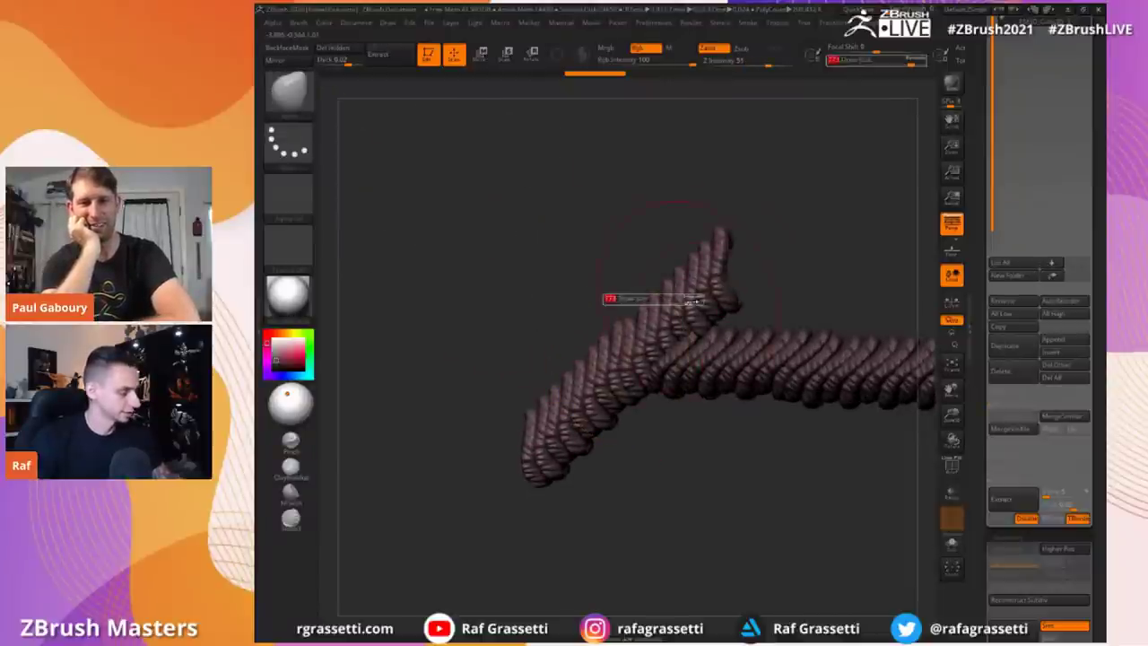
{"action": "left_click", "coordinate": [526, 267], "text": "ctrl"}
{"action": "key", "text": "r"}
{"action": "mouse_move", "coordinate": [588, 311]}
{"action": "left_mouse_down"}
{"action": "mouse_move", "coordinate": [649, 392]}
{"action": "mouse_move", "coordinate": [551, 277]}
{"action": "mouse_move", "coordinate": [520, 313]}
{"action": "left_mouse_up"}
{"action": "key", "text": "q"}
{"action": "left_click", "coordinate": [520, 314], "text": "ctrl"}
{"action": "key", "text": "r"}
{"action": "left_click_drag", "start_coordinate": [680, 388], "coordinate": [566, 393]}
{"action": "left_click_drag", "start_coordinate": [664, 346], "coordinate": [636, 313]}
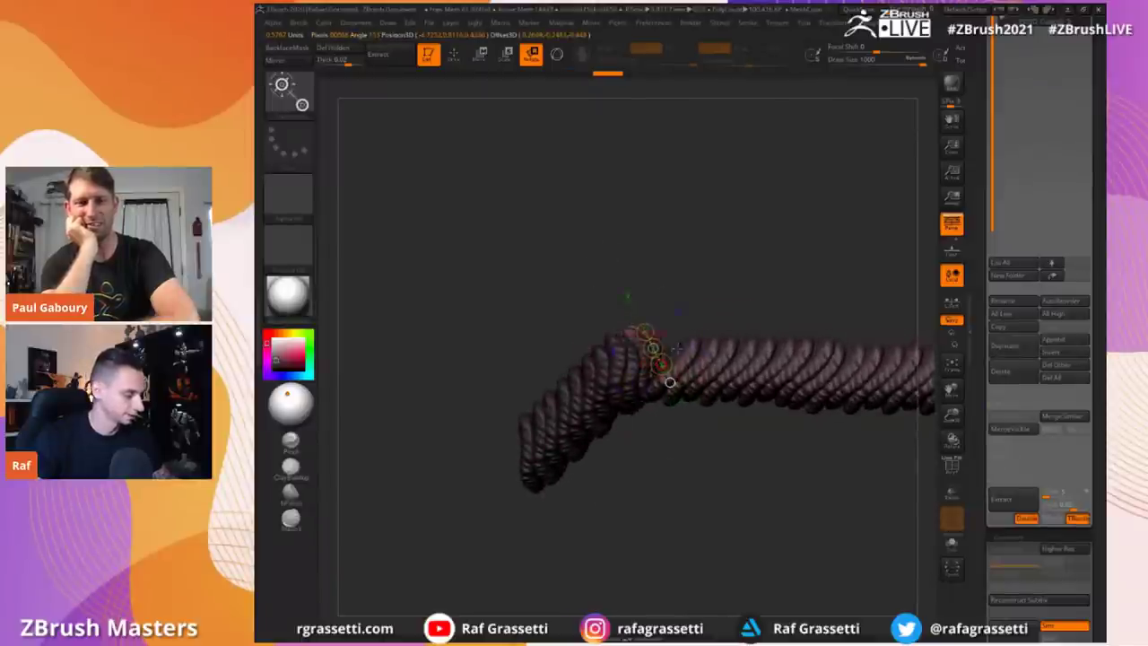
Step: Redo the recent bend edits, shift the bent end with Transpose Move, and smooth its arc with the Move brush
{"action": "key", "text": "w"}
{"action": "key", "text": "ctrl+shift+z"}
{"action": "key", "text": "ctrl+shift+z"}
{"action": "key", "text": "ctrl+shift+z"}
{"action": "key", "text": "ctrl+shift+z"}
{"action": "key", "text": "ctrl+shift+z"}
{"action": "key", "text": "ctrl+shift+z"}
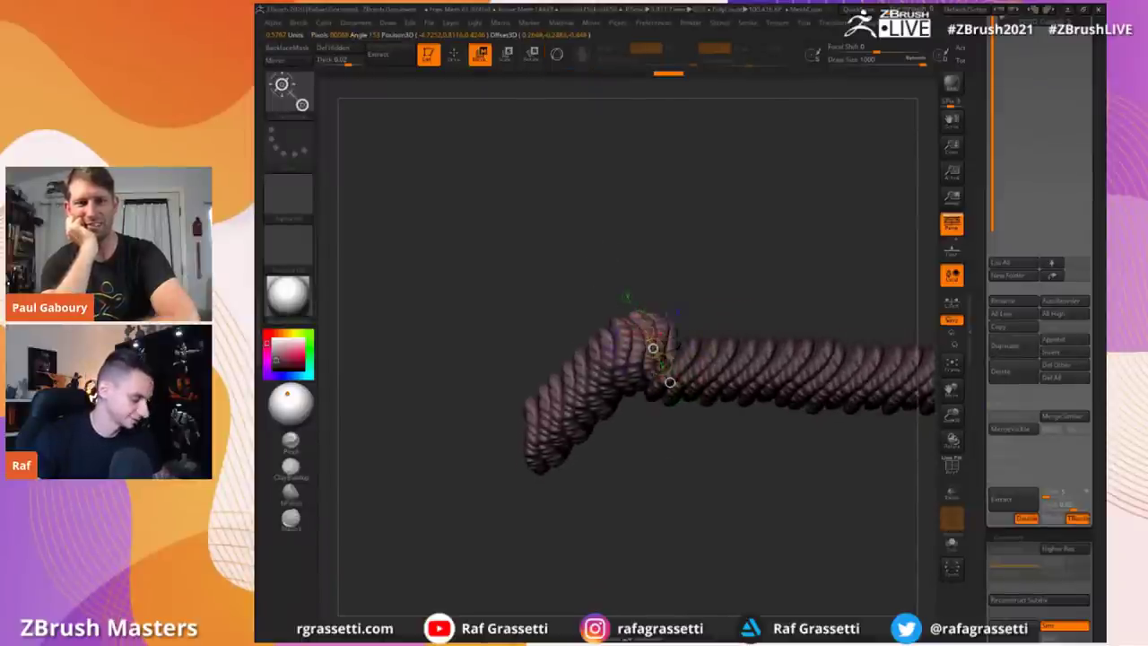
{"action": "left_click_drag", "start_coordinate": [651, 349], "coordinate": [669, 328]}
{"action": "key", "text": "q"}
{"action": "mouse_move", "coordinate": [553, 269]}
{"action": "left_mouse_down"}
{"action": "mouse_move", "coordinate": [516, 271]}
{"action": "mouse_move", "coordinate": [556, 261]}
{"action": "left_mouse_up"}
{"action": "left_click_drag", "start_coordinate": [536, 304], "coordinate": [526, 318]}
Step: Mask part of the bent rope, invert the mask, and move the free portion to tighten the curve
{"action": "mouse_move", "coordinate": [530, 444]}
{"action": "left_mouse_down", "text": "ctrl"}
{"action": "mouse_move", "coordinate": [532, 404]}
{"action": "mouse_move", "coordinate": [563, 356]}
{"action": "mouse_move", "coordinate": [597, 391]}
{"action": "mouse_move", "coordinate": [571, 363]}
{"action": "left_mouse_up", "text": "ctrl"}
{"action": "key", "text": "ctrl+i"}
{"action": "key", "text": "r"}
{"action": "key", "text": "w"}
{"action": "left_click_drag", "start_coordinate": [538, 303], "coordinate": [515, 318]}
{"action": "left_click_drag", "start_coordinate": [569, 359], "coordinate": [580, 373]}
{"action": "left_click_drag", "start_coordinate": [515, 333], "coordinate": [556, 325]}
Step: Soften the mask on the bent rope and rotate its lower end inward to curl it into a loop
{"action": "key", "text": "q"}
{"action": "key", "text": "s"}
{"action": "left_click", "coordinate": [574, 359]}
{"action": "left_click", "coordinate": [554, 377], "text": "ctrl"}
{"action": "key", "text": "r"}
{"action": "mouse_move", "coordinate": [472, 327]}
{"action": "left_mouse_down"}
{"action": "mouse_move", "coordinate": [520, 354]}
{"action": "mouse_move", "coordinate": [486, 403]}
{"action": "mouse_move", "coordinate": [470, 415]}
{"action": "mouse_move", "coordinate": [452, 403]}
{"action": "mouse_move", "coordinate": [476, 469]}
{"action": "mouse_move", "coordinate": [513, 293]}
{"action": "mouse_move", "coordinate": [617, 418]}
{"action": "mouse_move", "coordinate": [615, 407]}
{"action": "left_mouse_up"}
{"action": "key", "text": "q"}
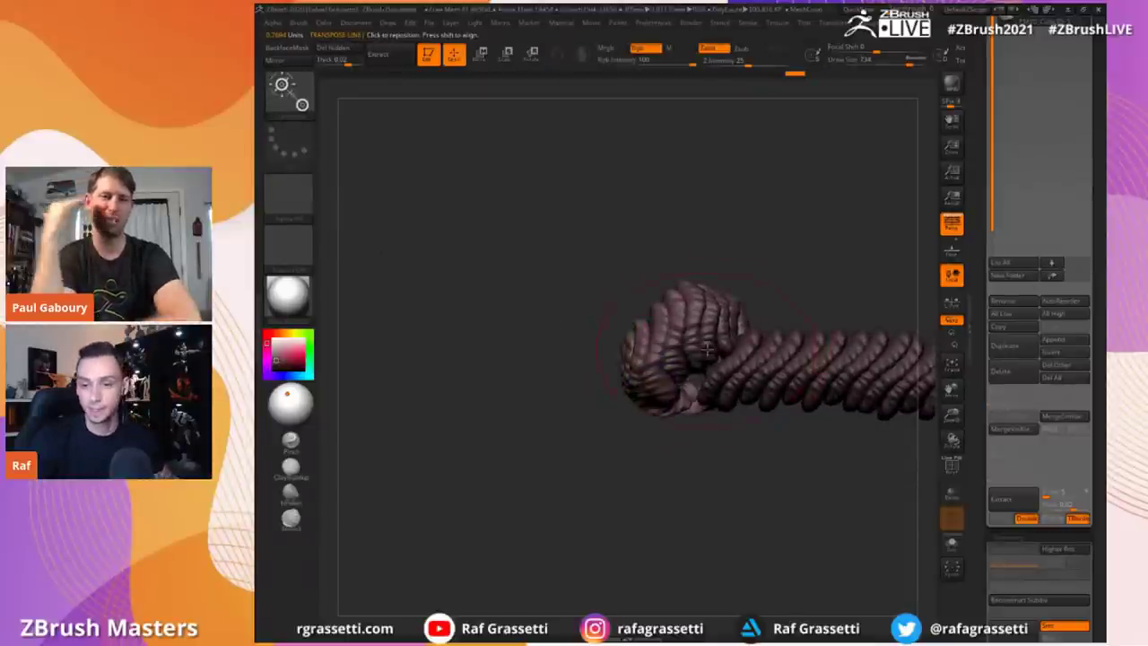
Step: Try nudging the inside of the rope loop with a smaller Move brush, and undo the last few adjustments
{"action": "key", "text": "bracketleft"}
{"action": "mouse_move", "coordinate": [699, 351]}
{"action": "left_mouse_down"}
{"action": "mouse_move", "coordinate": [682, 323]}
{"action": "mouse_move", "coordinate": [683, 343]}
{"action": "left_mouse_up"}
{"action": "key", "text": "ctrl+z"}
{"action": "key", "text": "ctrl+z"}
{"action": "key", "text": "ctrl+z"}
{"action": "key", "text": "ctrl+z"}
{"action": "left_click_drag", "start_coordinate": [607, 260], "coordinate": [608, 289]}
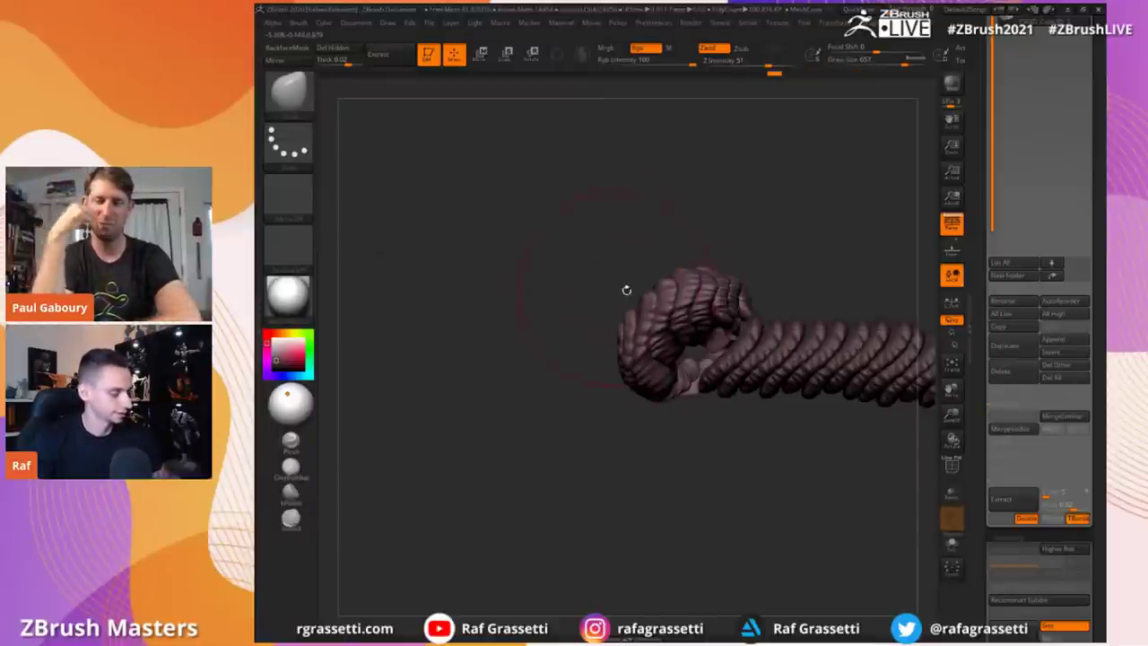
Step: Duplicate the rope loop, then rotate and move the copy so it crosses the first loop as the knot's lower half
{"action": "left_click", "coordinate": [1005, 344]}
{"action": "key", "text": "r"}
{"action": "left_click_drag", "start_coordinate": [675, 360], "coordinate": [638, 363]}
{"action": "key", "text": "w"}
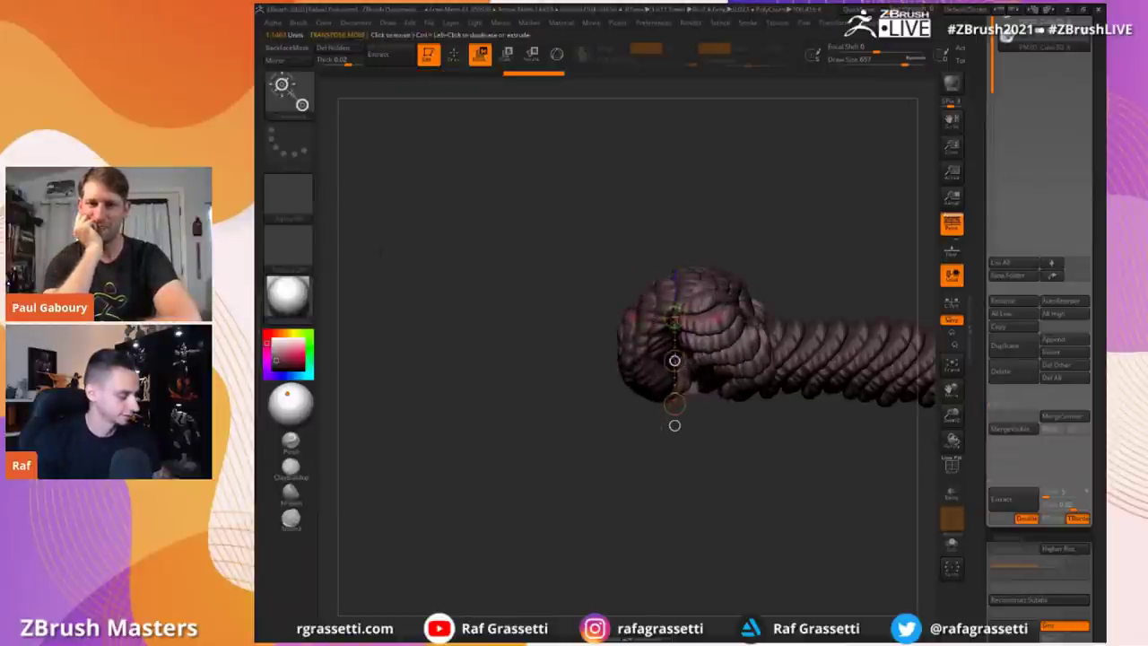
{"action": "left_click_drag", "start_coordinate": [662, 428], "coordinate": [574, 421]}
{"action": "left_click_drag", "start_coordinate": [672, 380], "coordinate": [666, 359]}
{"action": "mouse_move", "coordinate": [507, 254]}
{"action": "left_mouse_down", "text": "shift"}
{"action": "mouse_move", "coordinate": [580, 302]}
{"action": "mouse_move", "coordinate": [515, 259]}
{"action": "mouse_move", "coordinate": [541, 293]}
{"action": "mouse_move", "coordinate": [596, 303]}
{"action": "left_mouse_up", "text": "shift"}
{"action": "key", "text": "q"}
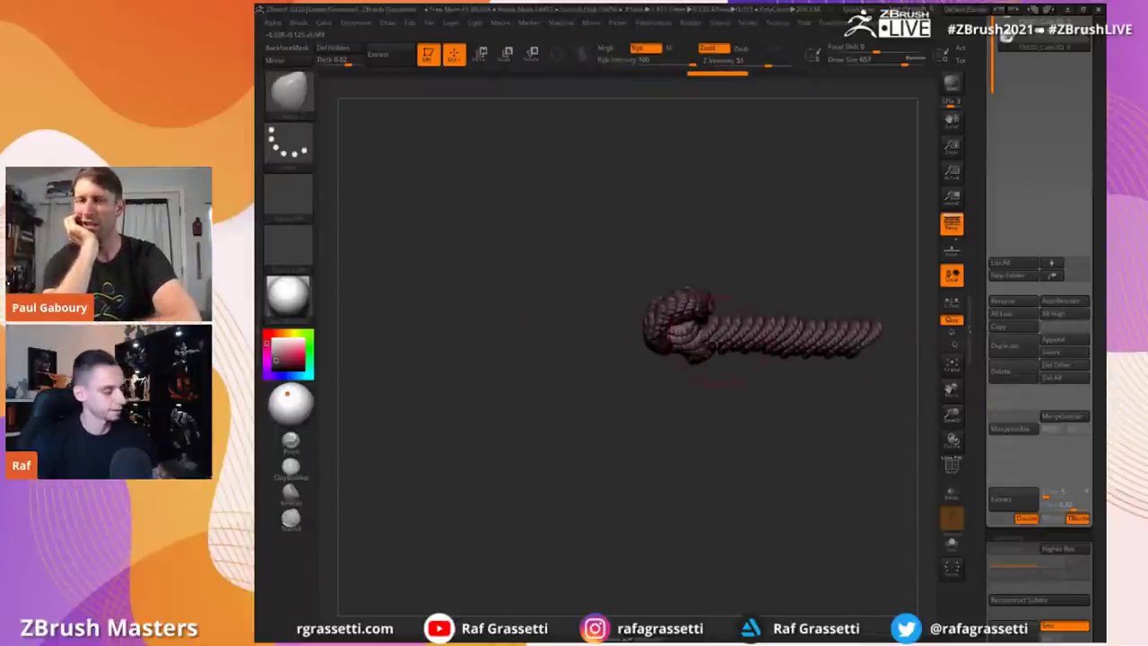
Step: Select the crossing rope piece and reshape the overlapping strands with the Move brush to form a tight knot
{"action": "left_click", "coordinate": [675, 342], "text": "alt"}
{"action": "mouse_move", "coordinate": [703, 356]}
{"action": "left_mouse_down"}
{"action": "mouse_move", "coordinate": [698, 394]}
{"action": "mouse_move", "coordinate": [658, 321]}
{"action": "left_mouse_up"}
{"action": "left_click", "coordinate": [1014, 347]}
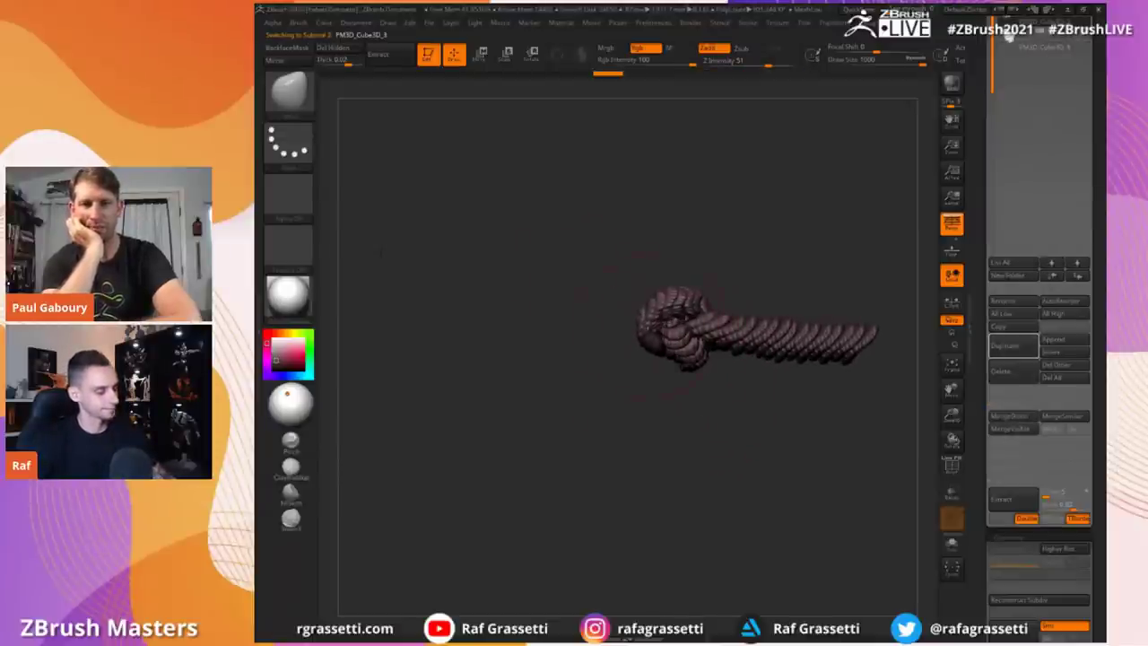
{"action": "left_click_drag", "start_coordinate": [592, 317], "coordinate": [644, 401]}
{"action": "left_click_drag", "start_coordinate": [662, 350], "coordinate": [653, 351]}
{"action": "left_click_drag", "start_coordinate": [682, 321], "coordinate": [705, 296]}
{"action": "left_click_drag", "start_coordinate": [599, 210], "coordinate": [485, 231], "text": "alt"}
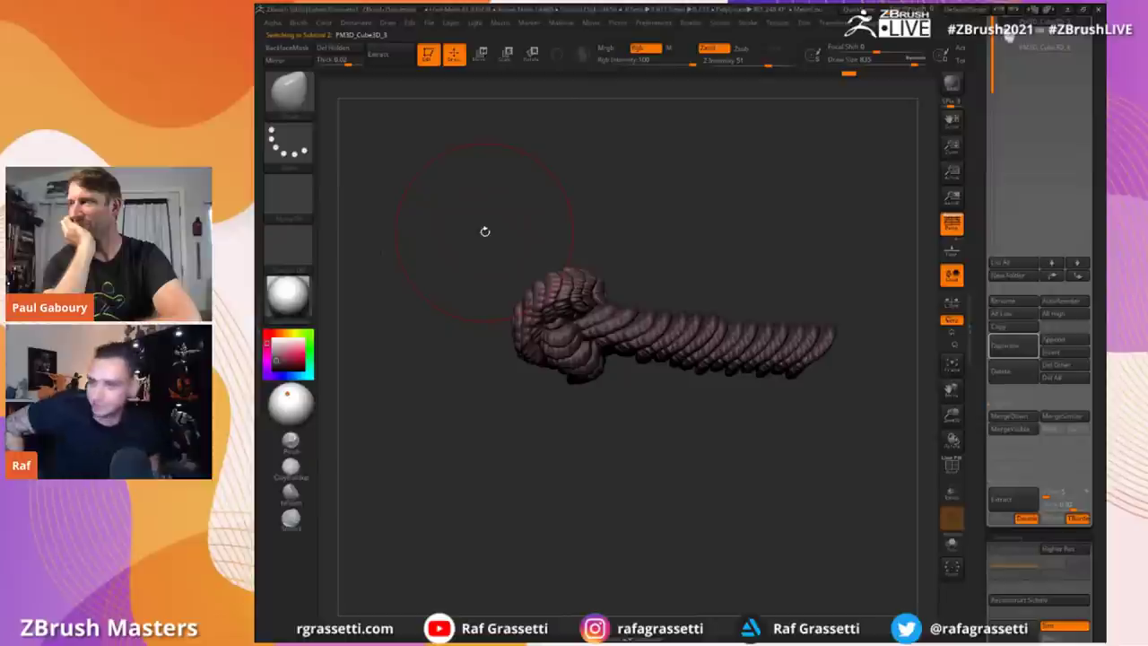
{"action": "mouse_move", "coordinate": [485, 232]}
{"action": "left_mouse_down", "text": "alt"}
{"action": "mouse_move", "coordinate": [536, 246]}
{"action": "mouse_move", "coordinate": [508, 244]}
{"action": "left_mouse_up", "text": "alt"}
Step: Duplicate the straight rope section and move the copy to the opposite side of the knot
{"action": "left_click", "coordinate": [1004, 349]}
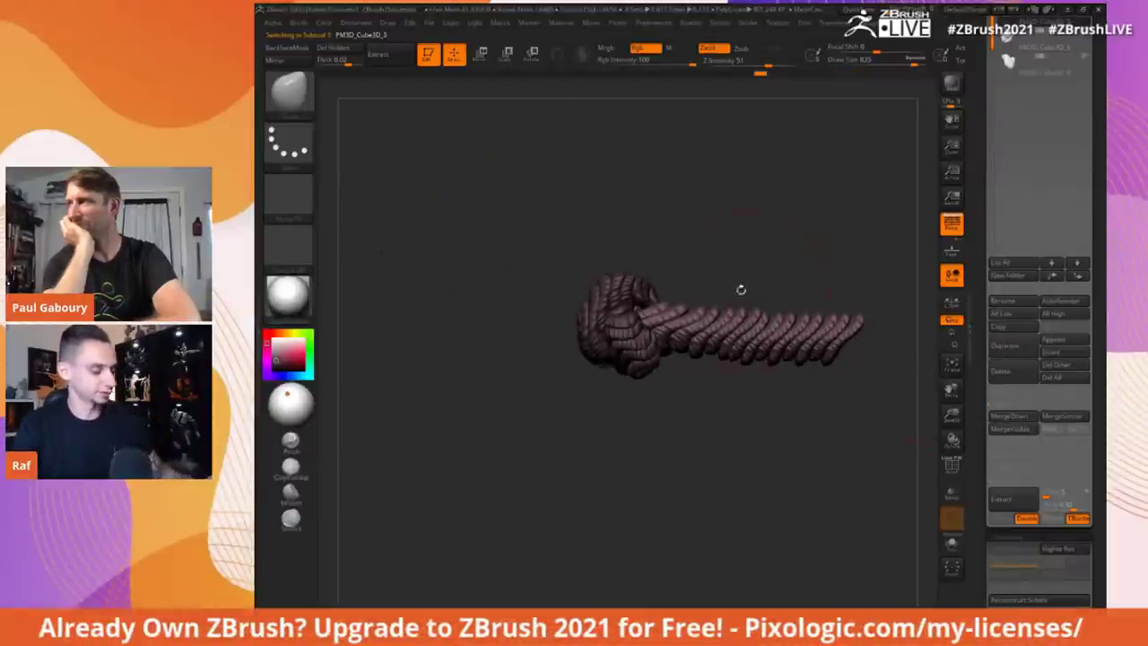
{"action": "key", "text": "w"}
{"action": "left_click_drag", "start_coordinate": [547, 339], "coordinate": [539, 339]}
{"action": "left_click_drag", "start_coordinate": [621, 339], "coordinate": [316, 339]}
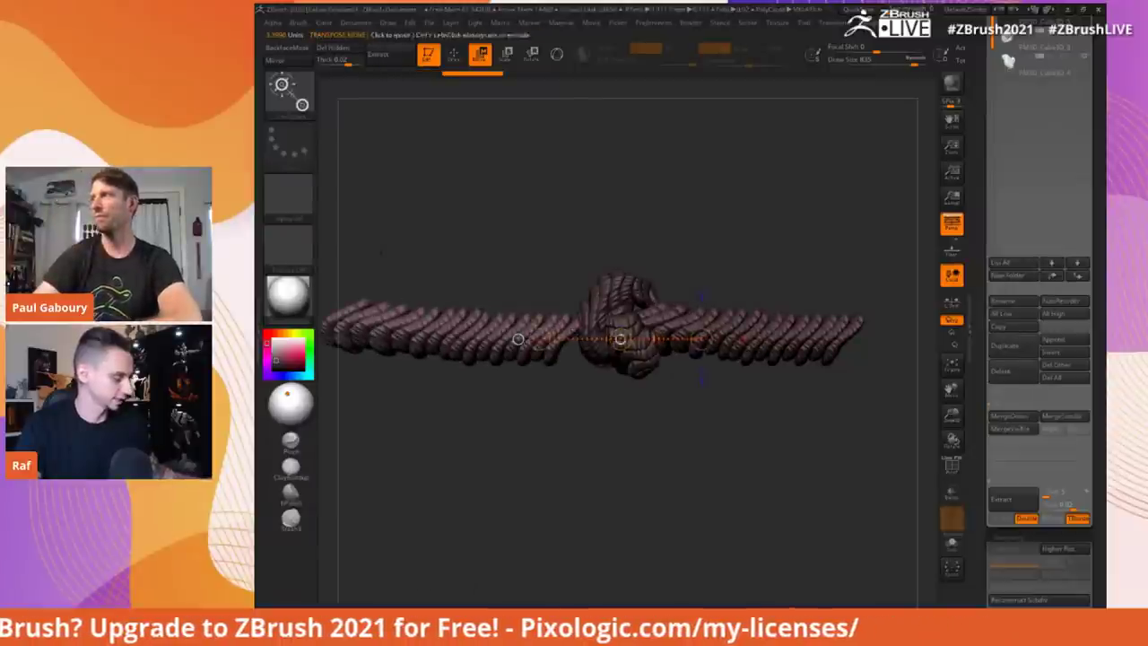
{"action": "left_click_drag", "start_coordinate": [620, 339], "coordinate": [628, 321]}
{"action": "key", "text": "q"}
{"action": "mouse_move", "coordinate": [529, 200]}
{"action": "left_mouse_down"}
{"action": "mouse_move", "coordinate": [511, 250]}
{"action": "mouse_move", "coordinate": [472, 215]}
{"action": "mouse_move", "coordinate": [545, 257]}
{"action": "left_mouse_up"}
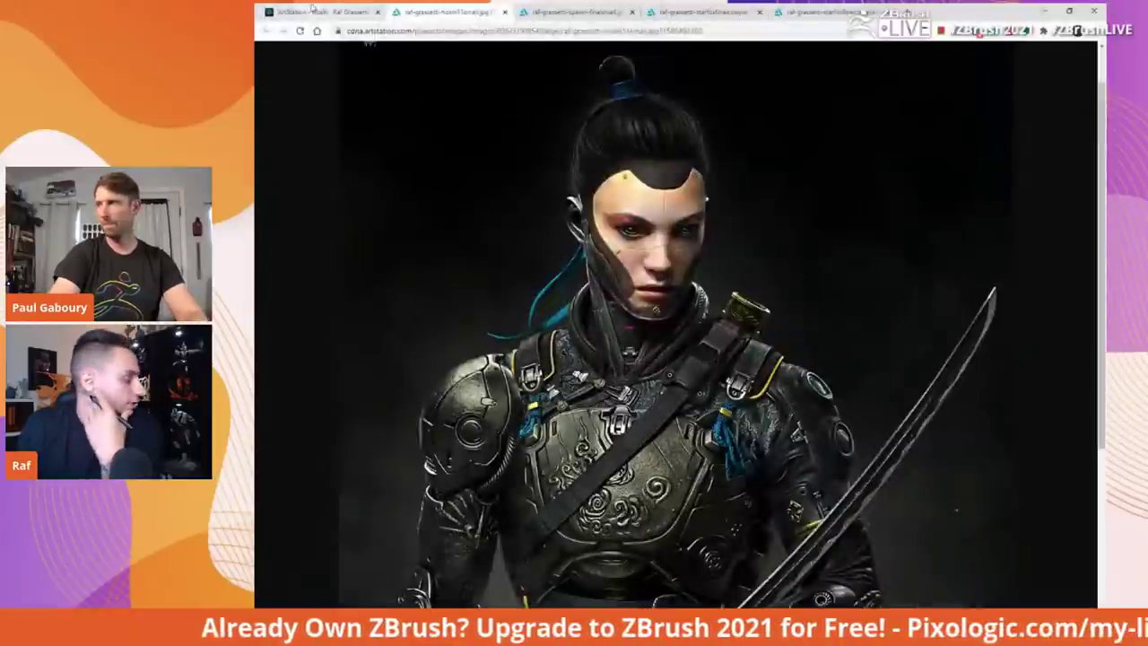
Step: Open the Ironheart artwork from the artist's ArtStation portfolio in the browser
{"action": "left_click", "coordinate": [323, 12]}
{"action": "left_click", "coordinate": [960, 111]}
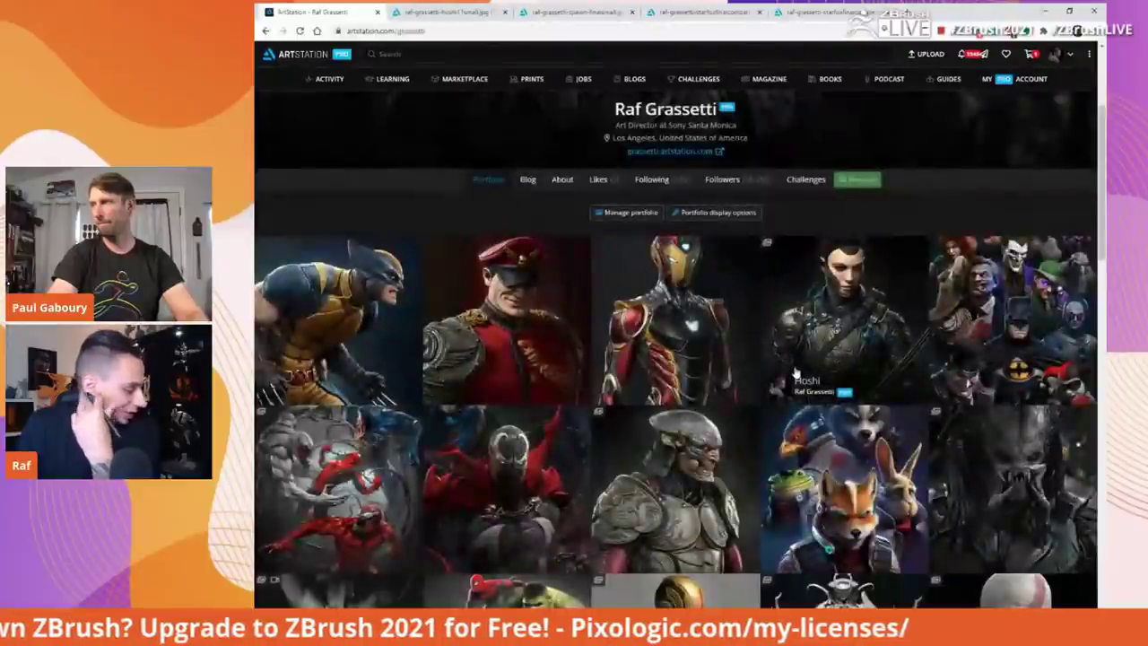
{"action": "left_click", "coordinate": [682, 325]}
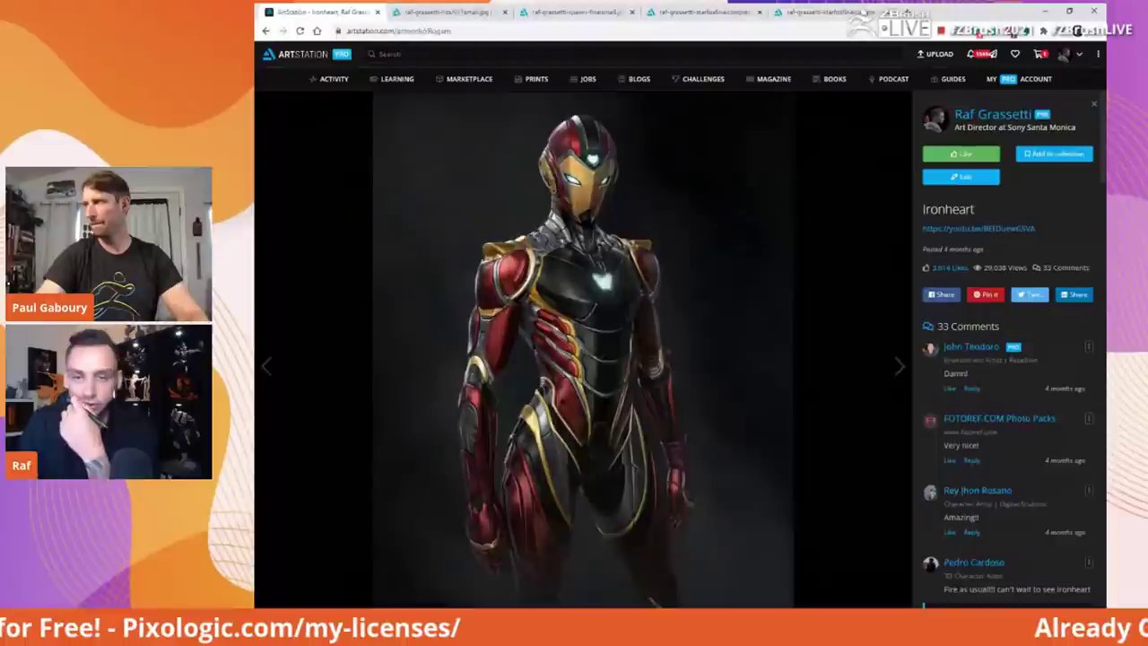
Step: Switch back to ZBrush, load the saved red and gold Ironheart figure, and bring it into view
{"action": "key", "text": "alt+Tab"}
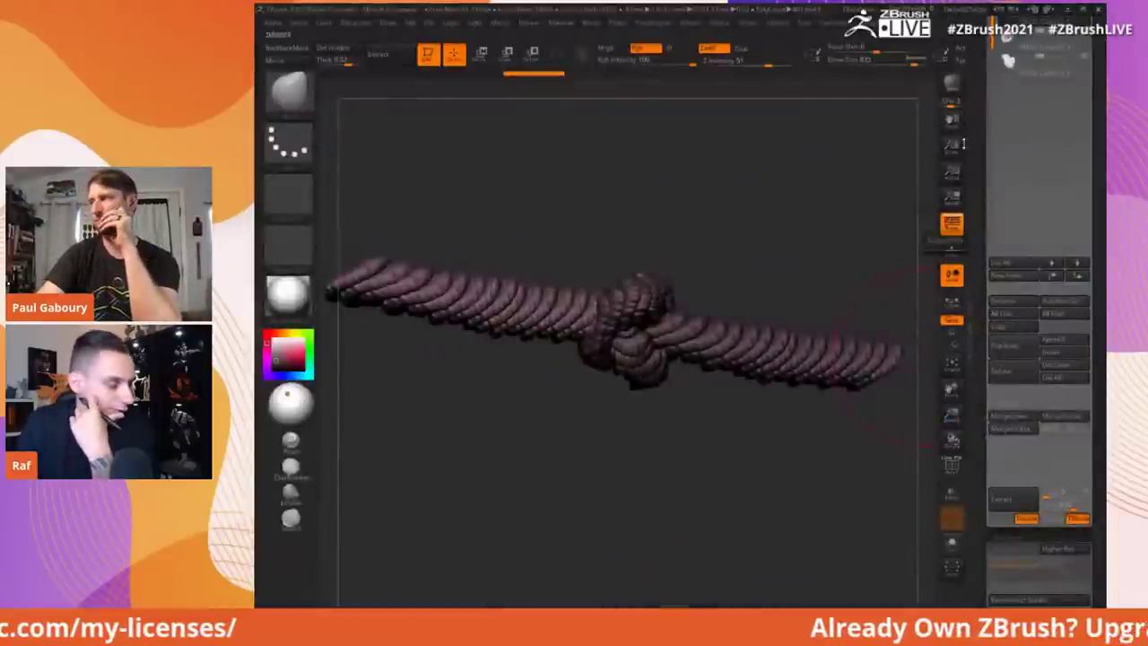
{"action": "left_click_drag", "start_coordinate": [982, 153], "coordinate": [982, 315]}
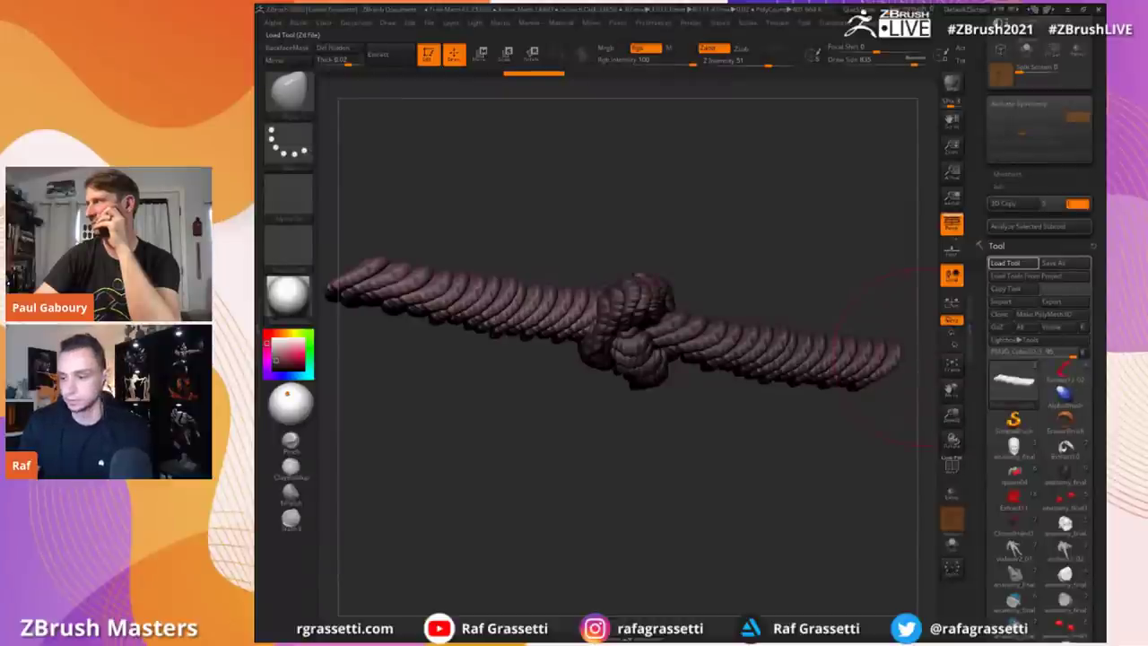
{"action": "left_click", "coordinate": [1083, 354]}
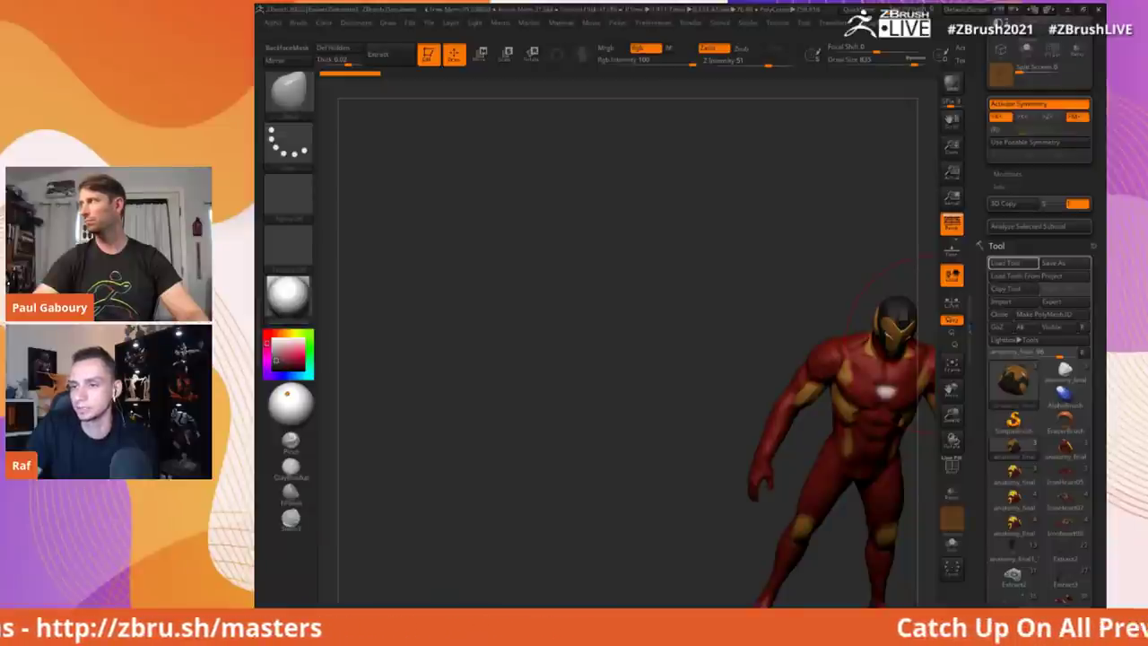
{"action": "left_click_drag", "start_coordinate": [571, 392], "coordinate": [549, 291]}
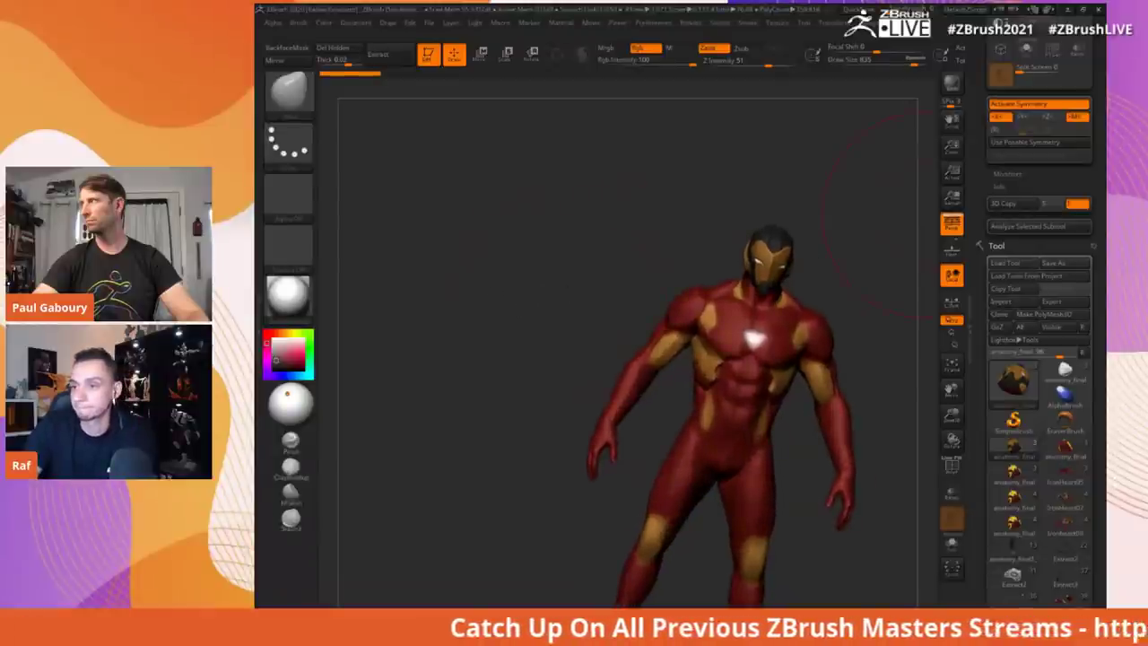
Step: View the Lobo work-in-progress images from Lobowip01.jpg to Lobowip03.jpg full-window in IrfanView, and close the viewer
{"action": "left_click_drag", "start_coordinate": [1106, 158], "coordinate": [738, 60]}
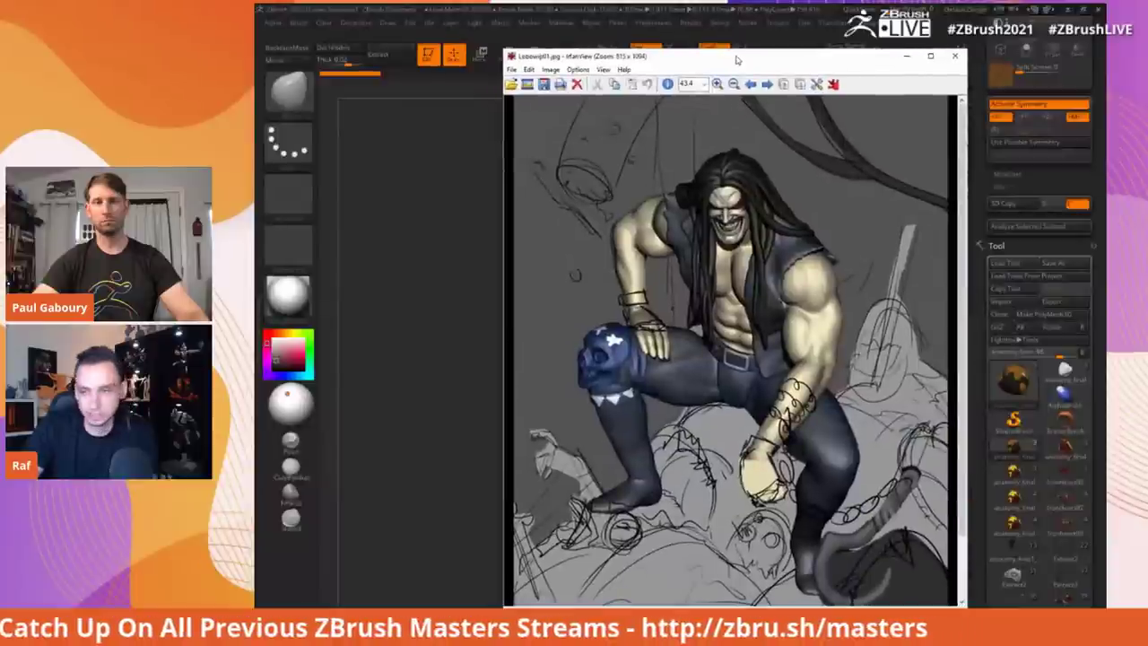
{"action": "double_click", "coordinate": [737, 60]}
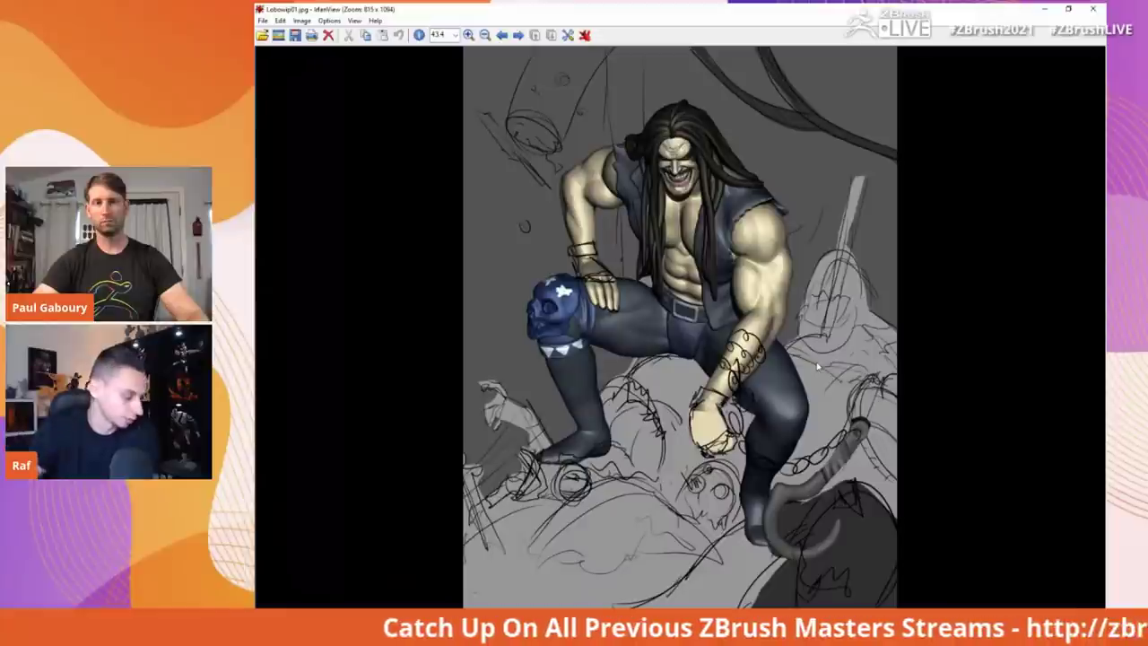
{"action": "key", "text": "Right"}
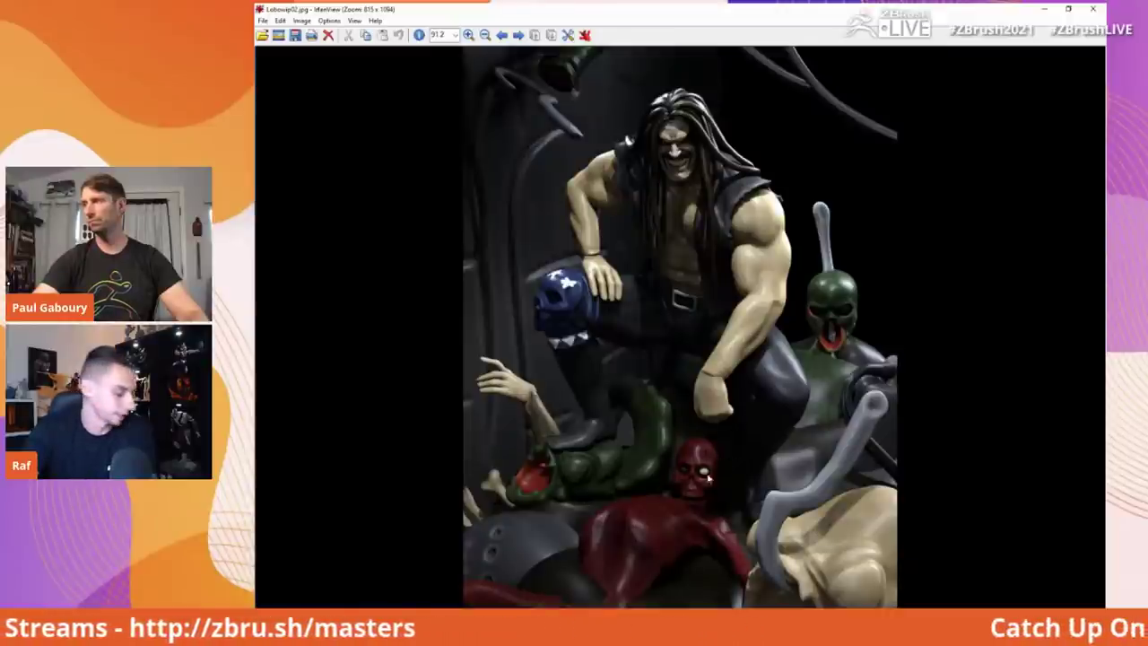
{"action": "key", "text": "Right"}
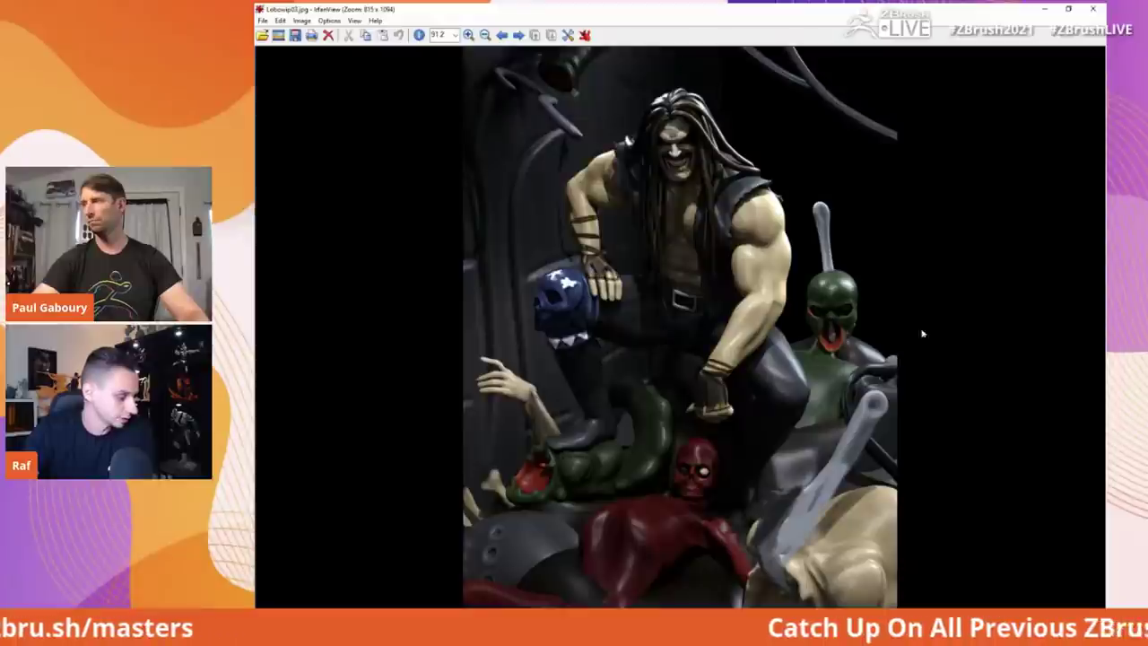
{"action": "key", "text": "Right"}
{"action": "left_click", "coordinate": [773, 289]}
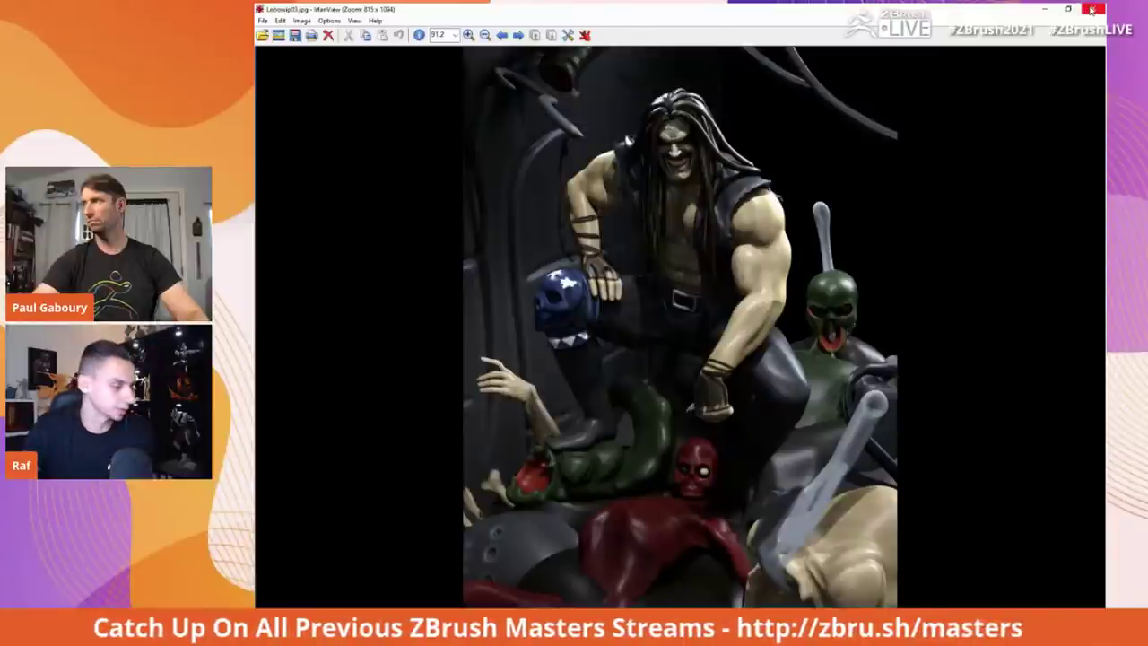
{"action": "left_click", "coordinate": [1093, 8]}
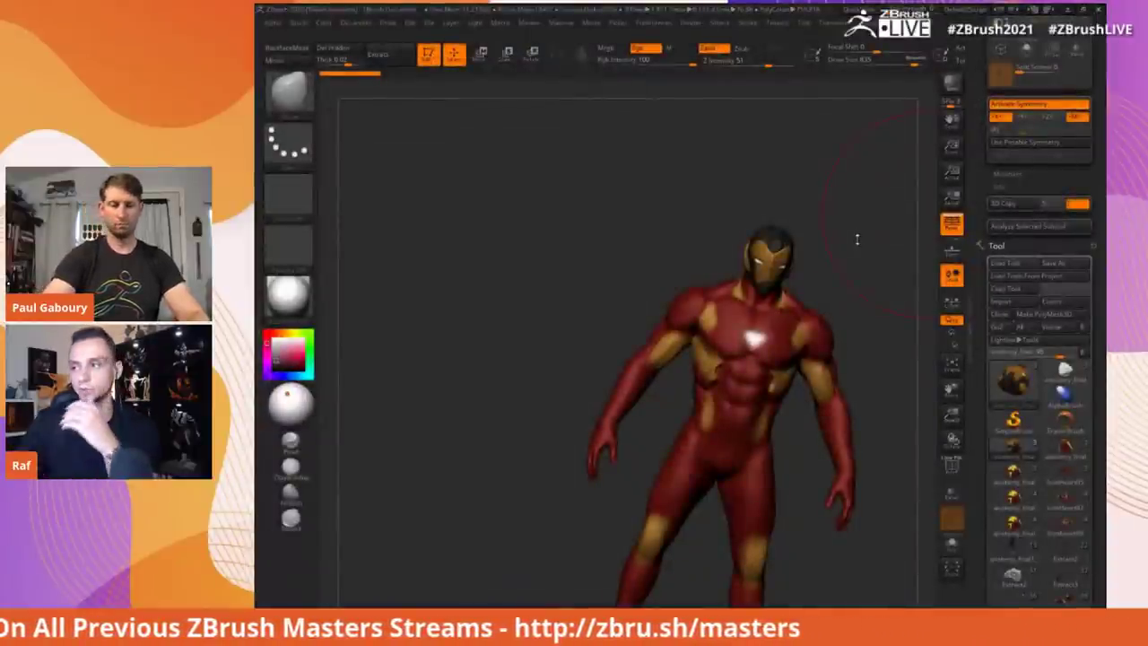
Step: Switch the active tool to the anatomy_final version with the detailed yellow-faced helmet
{"action": "left_click_drag", "start_coordinate": [864, 249], "coordinate": [799, 257]}
{"action": "left_click_drag", "start_coordinate": [980, 448], "coordinate": [936, 405]}
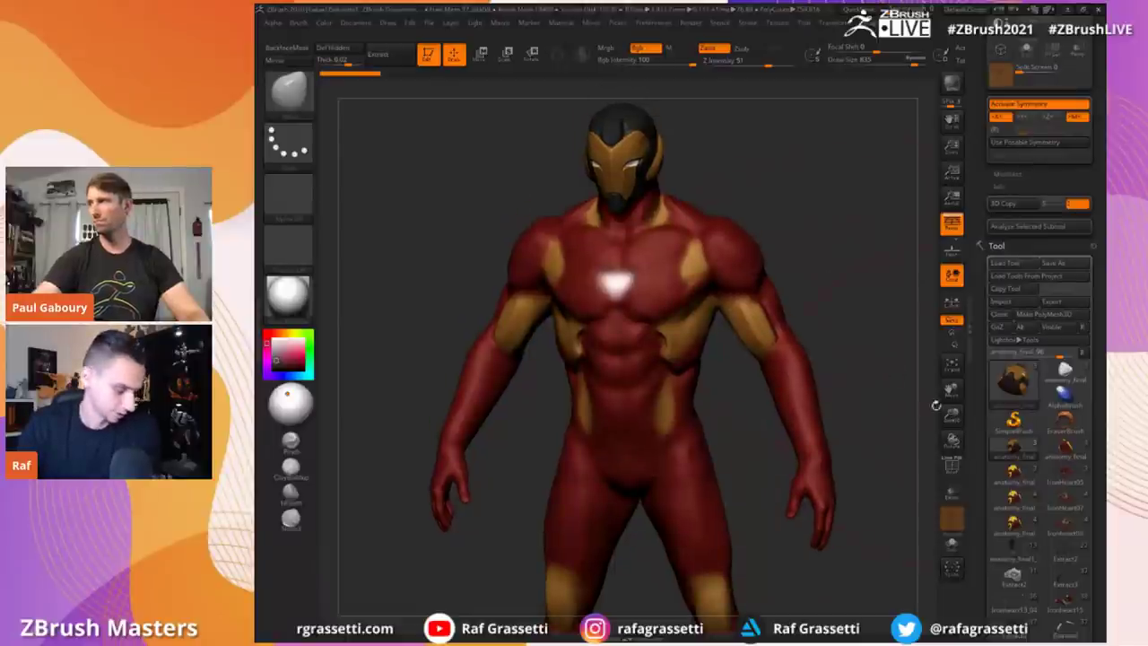
{"action": "scroll", "coordinate": [1032, 391], "scroll_direction": "down", "scroll_amount": 3}
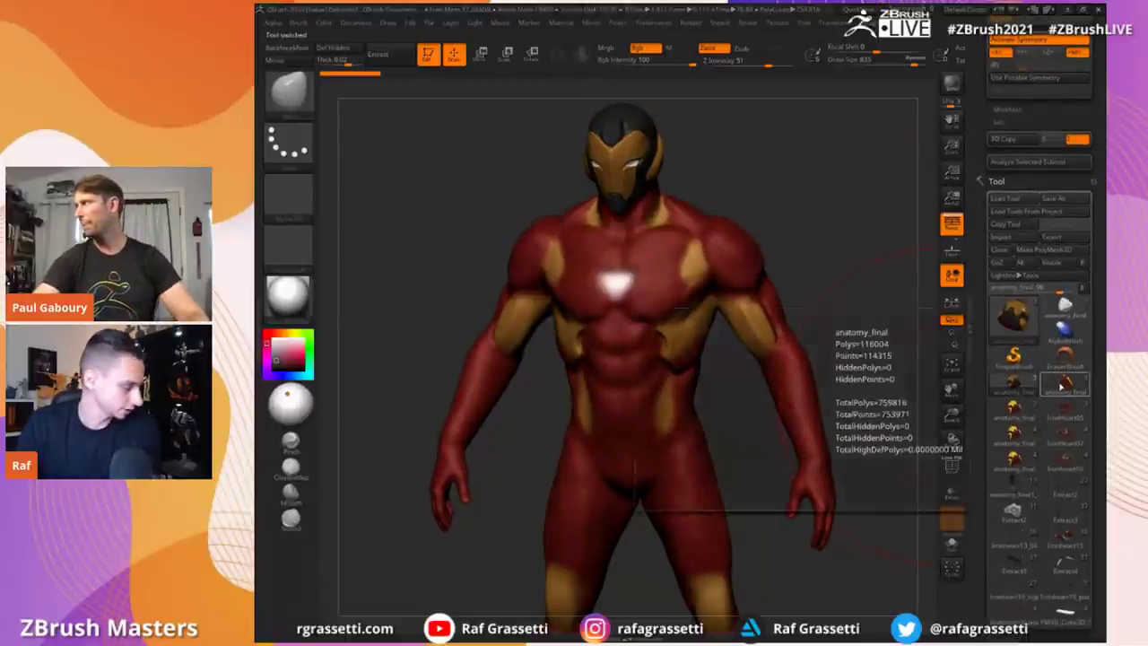
{"action": "left_click", "coordinate": [1063, 384]}
{"action": "left_click", "coordinate": [1015, 419]}
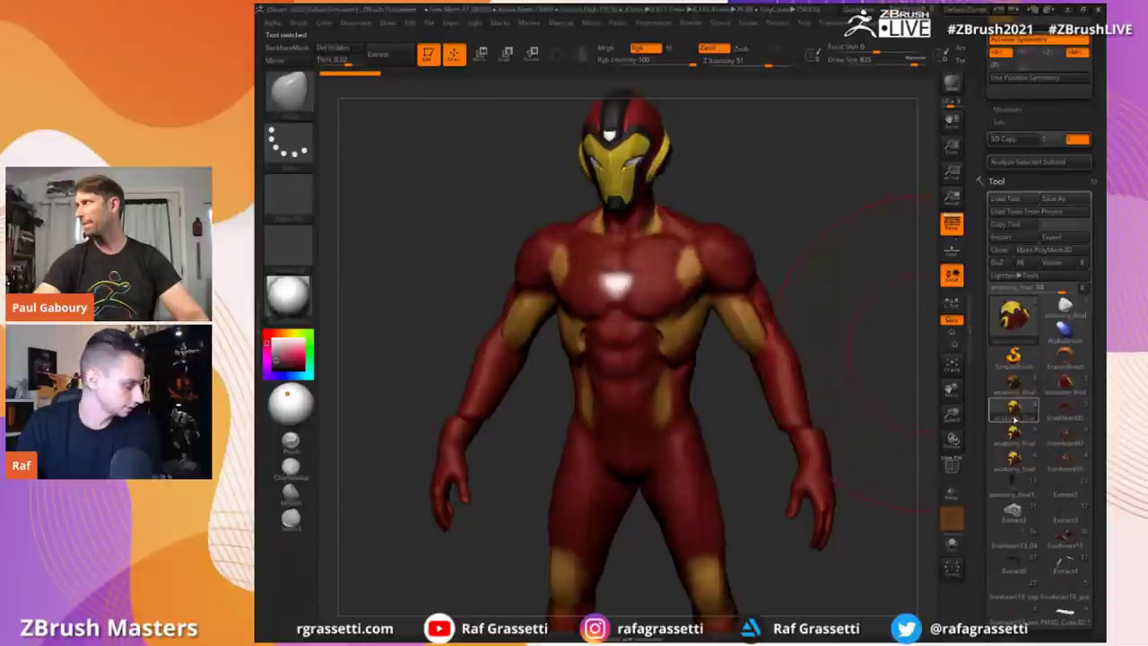
Step: Isolate the figure's helmet and examine its panel shapes from a three-quarter angle
{"action": "key", "text": "s"}
{"action": "mouse_move", "coordinate": [840, 295]}
{"action": "left_mouse_down"}
{"action": "mouse_move", "coordinate": [843, 315]}
{"action": "mouse_move", "coordinate": [828, 315]}
{"action": "mouse_move", "coordinate": [846, 318]}
{"action": "mouse_move", "coordinate": [853, 291]}
{"action": "mouse_move", "coordinate": [844, 320]}
{"action": "mouse_move", "coordinate": [854, 318]}
{"action": "mouse_move", "coordinate": [700, 368]}
{"action": "left_mouse_up"}
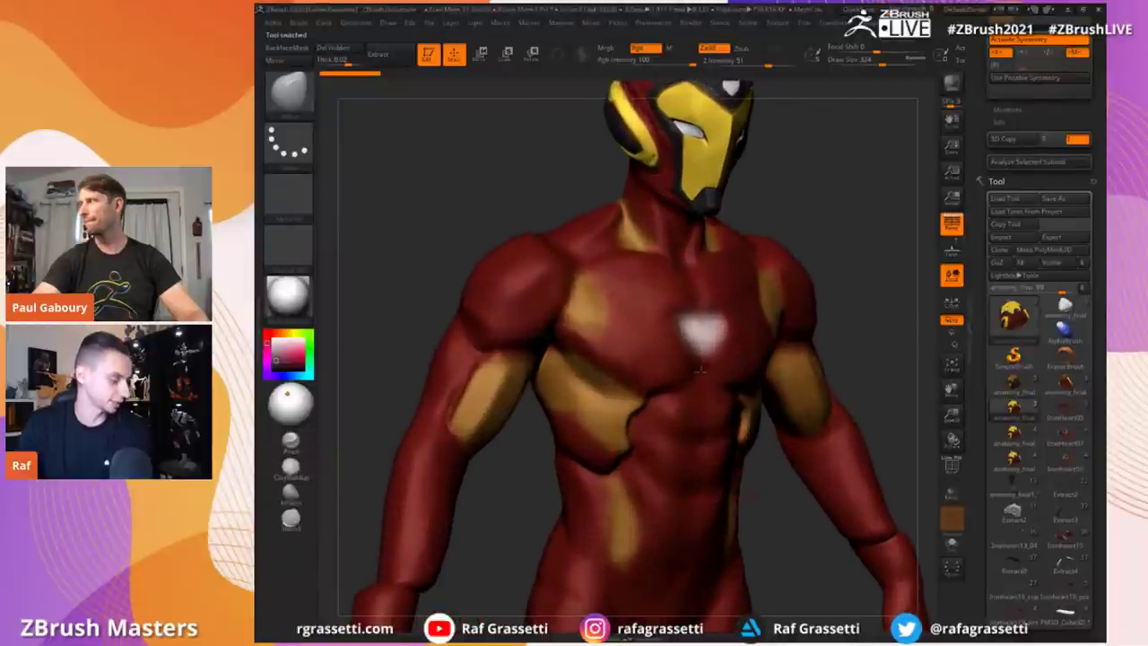
{"action": "left_click_drag", "start_coordinate": [842, 239], "coordinate": [819, 271]}
{"action": "left_click_drag", "start_coordinate": [804, 227], "coordinate": [645, 525], "text": "alt"}
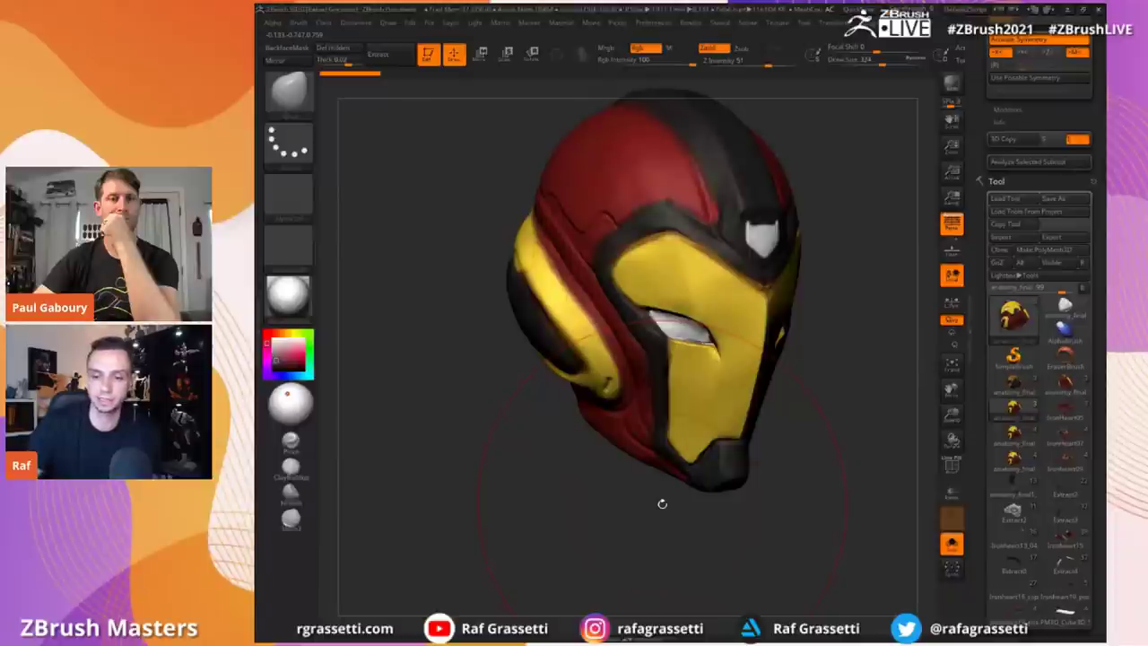
{"action": "left_click_drag", "start_coordinate": [847, 389], "coordinate": [859, 420]}
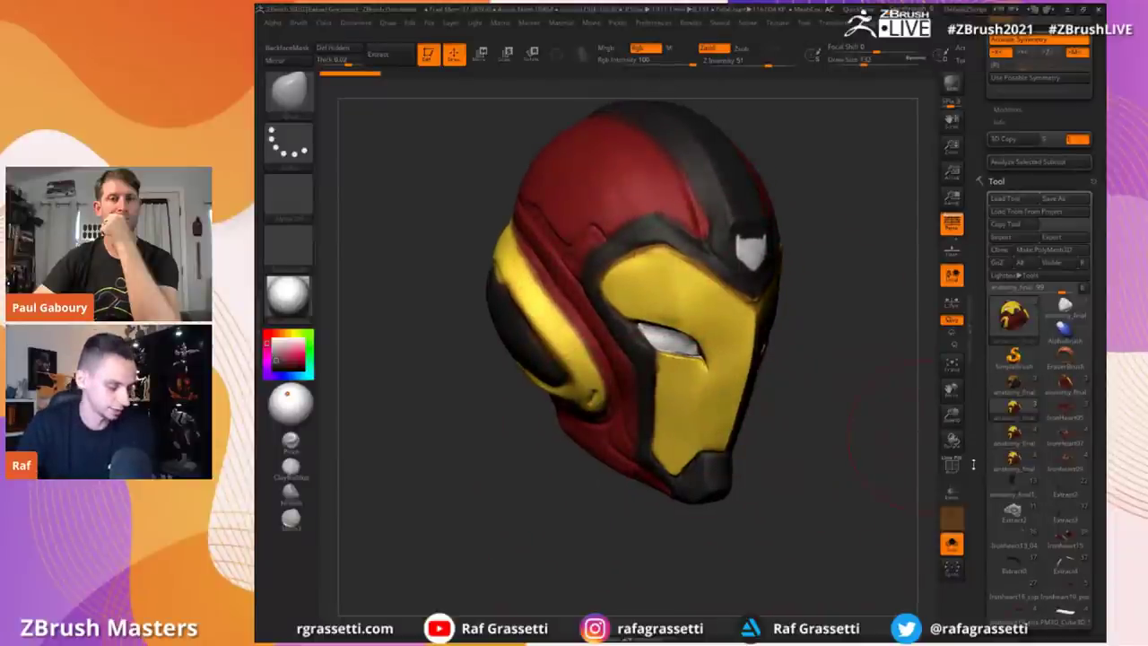
Step: Turn off the helmet subtool's painted colour and pick a near-white colour to show its bare sculpted surface
{"action": "left_click_drag", "start_coordinate": [981, 386], "coordinate": [982, 225]}
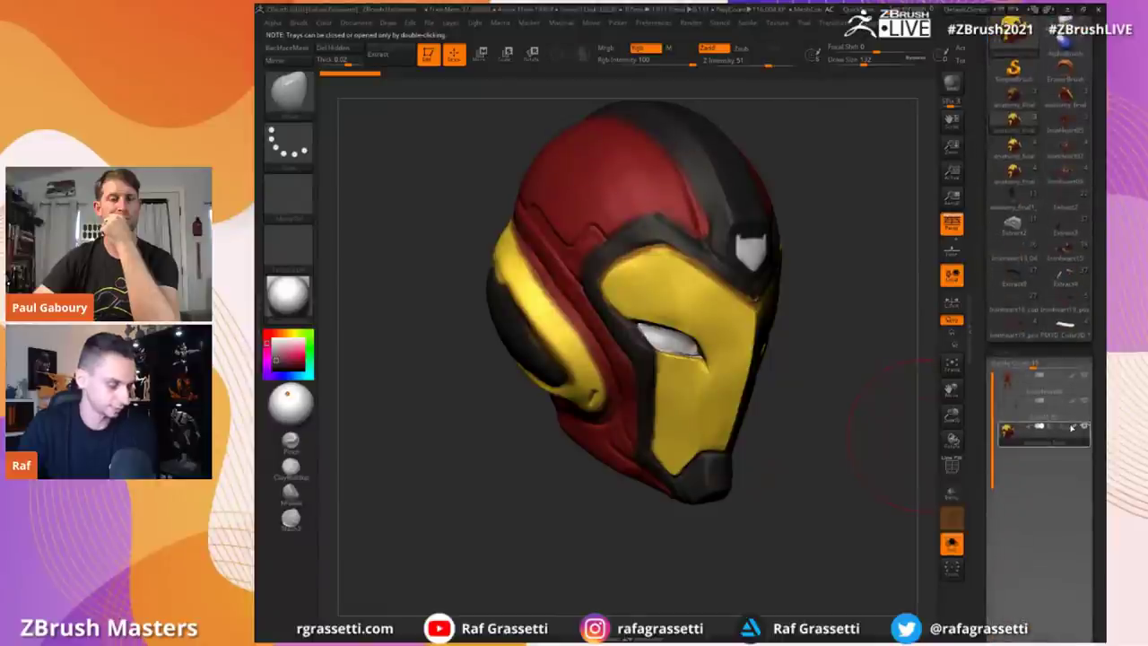
{"action": "left_click", "coordinate": [1071, 427]}
{"action": "left_click", "coordinate": [272, 348]}
{"action": "mouse_move", "coordinate": [529, 449]}
{"action": "left_mouse_down"}
{"action": "mouse_move", "coordinate": [508, 438]}
{"action": "mouse_move", "coordinate": [518, 459]}
{"action": "mouse_move", "coordinate": [449, 448]}
{"action": "left_mouse_up"}
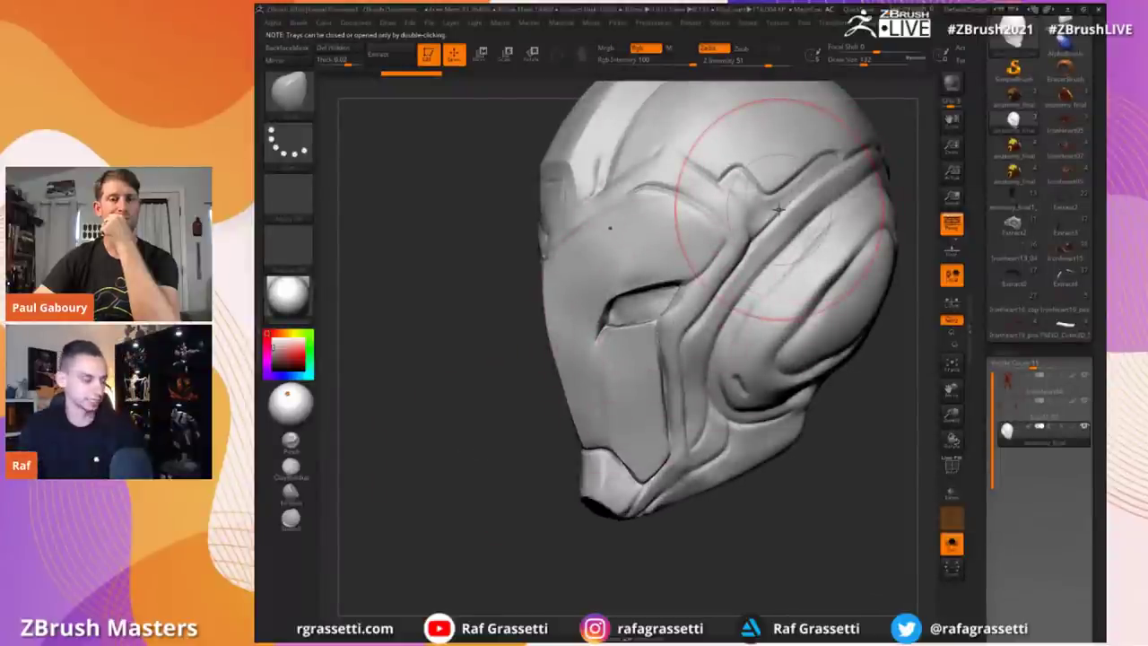
Step: Examine the bare sculpted helmet's panel shapes from three-quarter angles on both sides
{"action": "mouse_move", "coordinate": [744, 505]}
{"action": "left_mouse_down"}
{"action": "mouse_move", "coordinate": [813, 532]}
{"action": "mouse_move", "coordinate": [799, 520]}
{"action": "mouse_move", "coordinate": [820, 505]}
{"action": "left_mouse_up"}
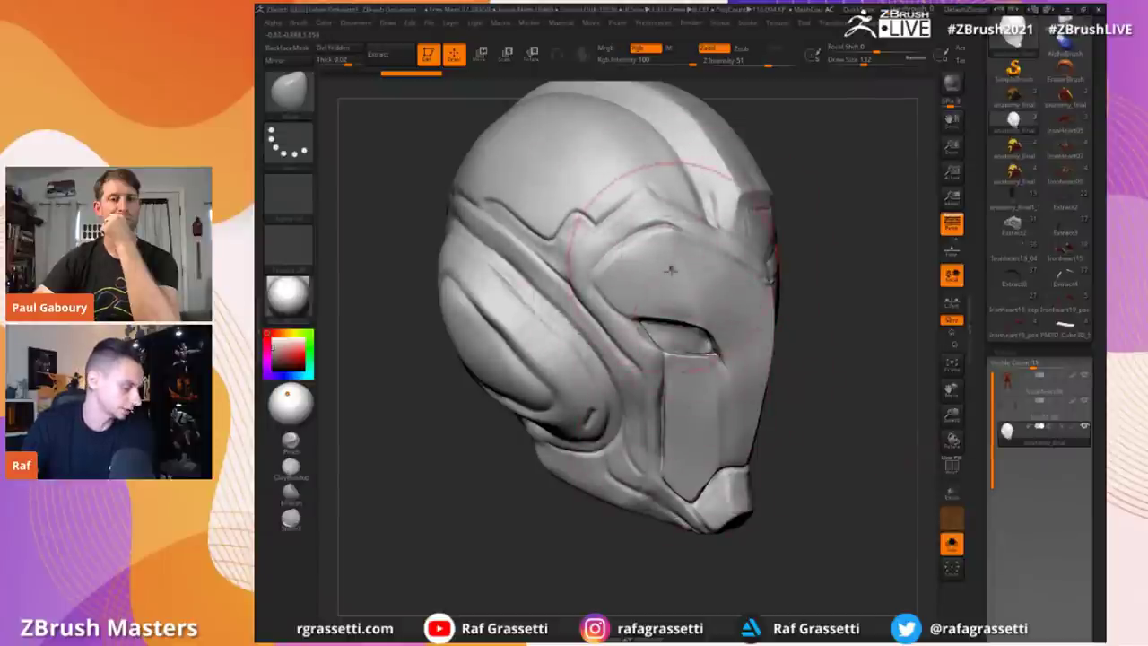
{"action": "left_click_drag", "start_coordinate": [869, 371], "coordinate": [847, 393]}
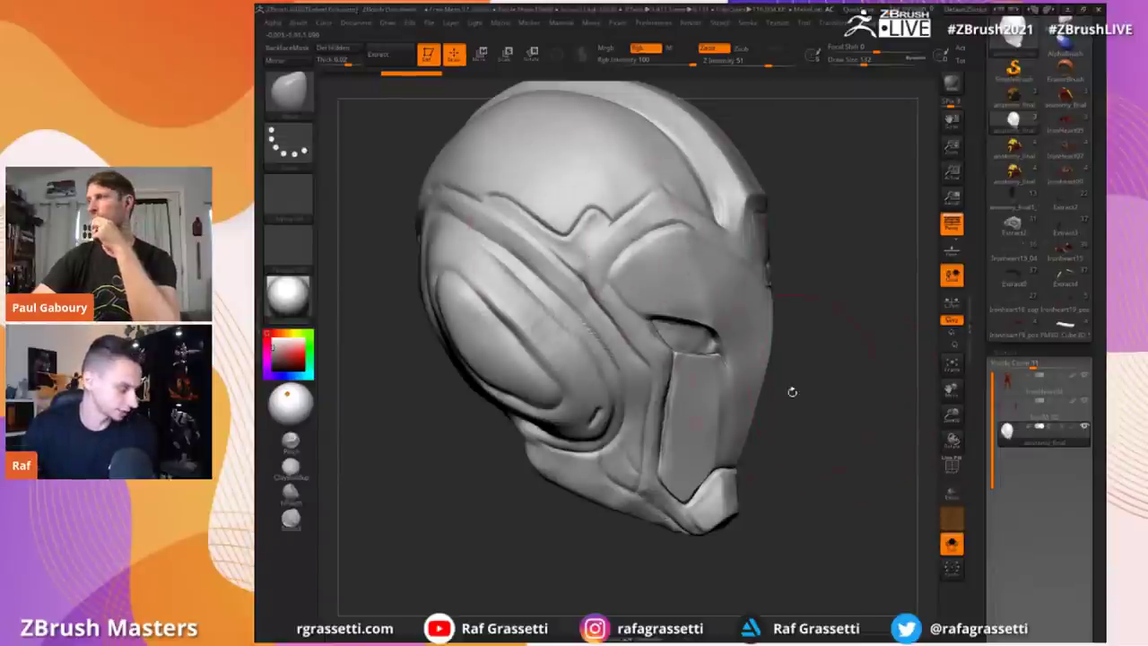
{"action": "left_click_drag", "start_coordinate": [792, 390], "coordinate": [807, 402]}
{"action": "left_click_drag", "start_coordinate": [837, 453], "coordinate": [812, 450]}
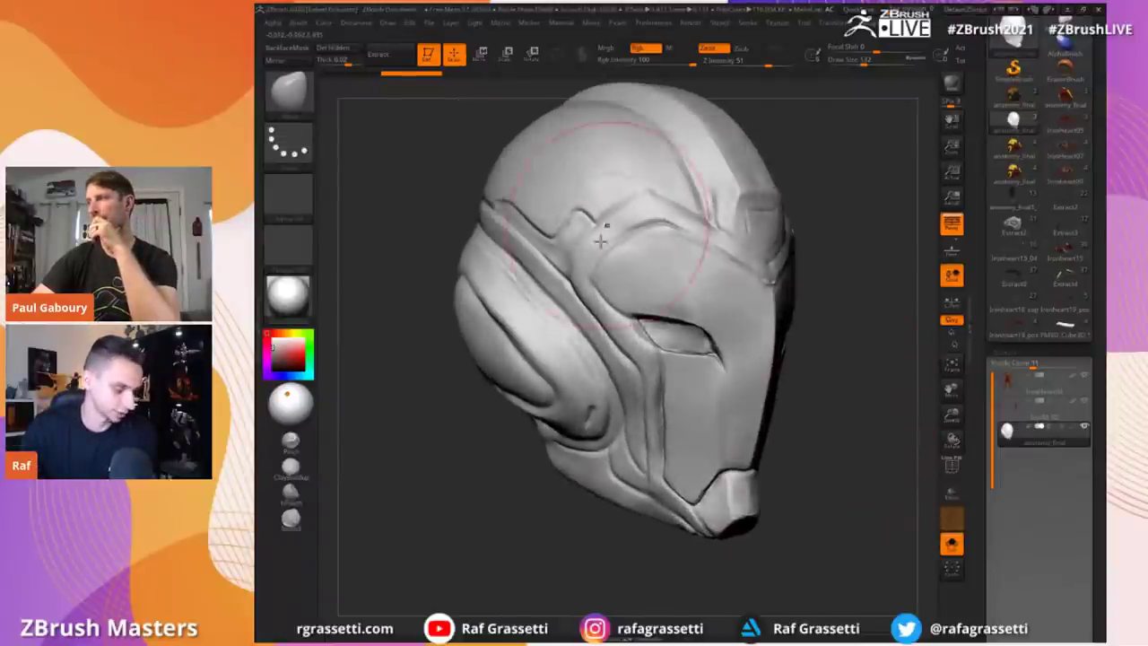
Step: Switch from the helmet to the painted Ironheart05 figure and on to the anatomy_final version with yellow trim, viewing the upper body
{"action": "left_click", "coordinate": [1065, 122]}
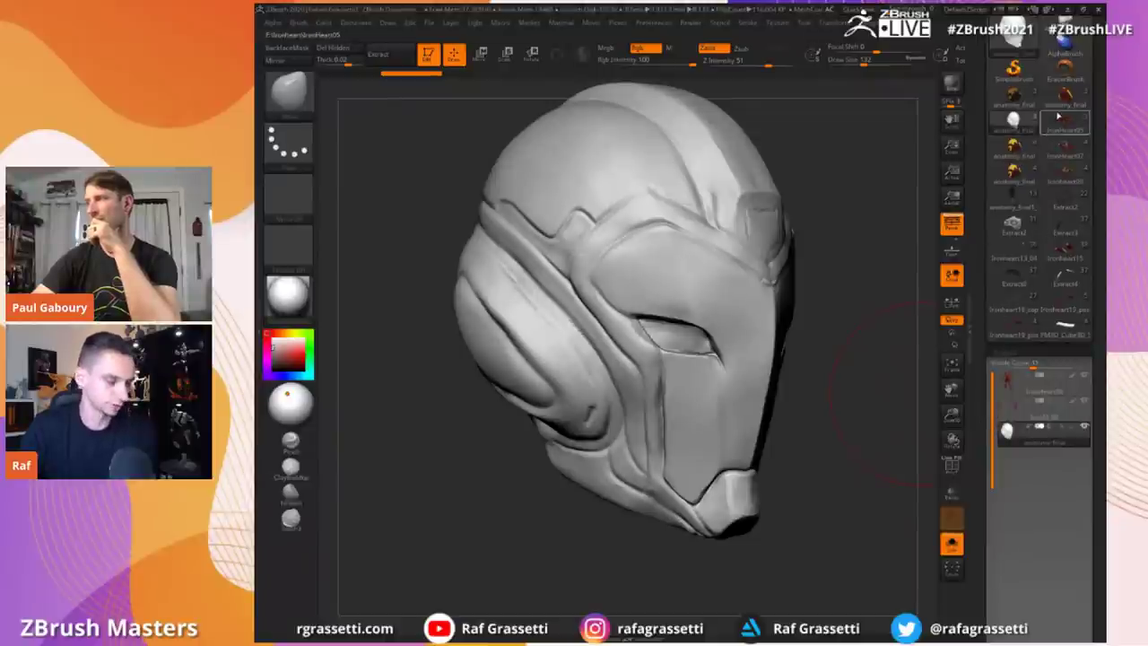
{"action": "left_click_drag", "start_coordinate": [840, 434], "coordinate": [798, 213], "text": "alt"}
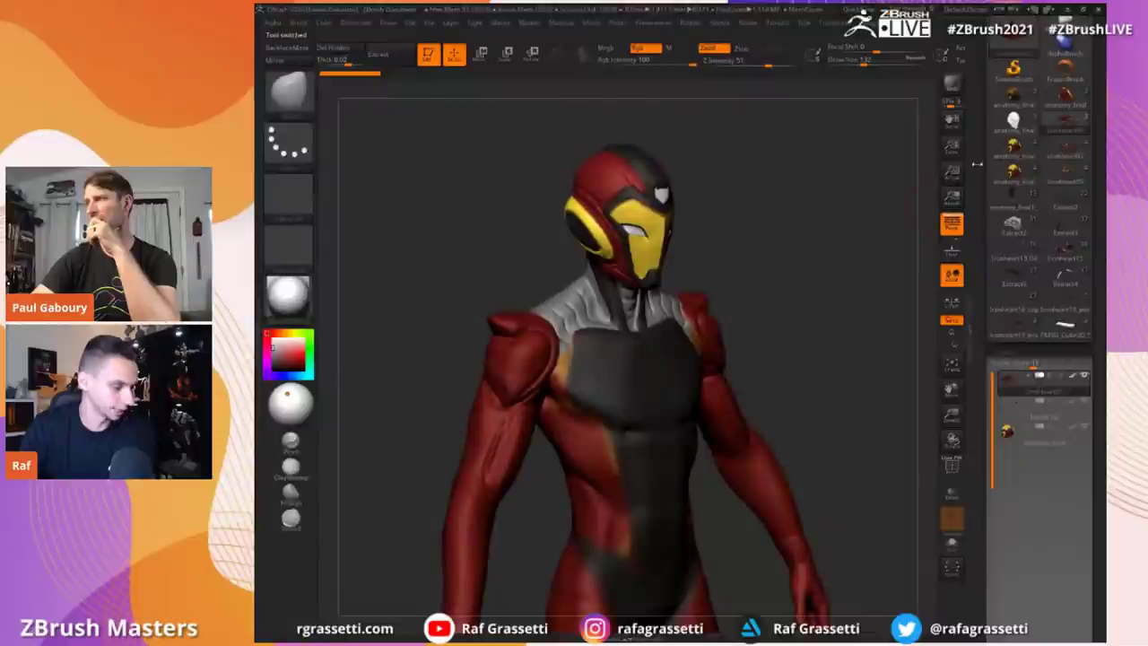
{"action": "left_click", "coordinate": [1014, 147]}
{"action": "left_click_drag", "start_coordinate": [783, 273], "coordinate": [866, 252]}
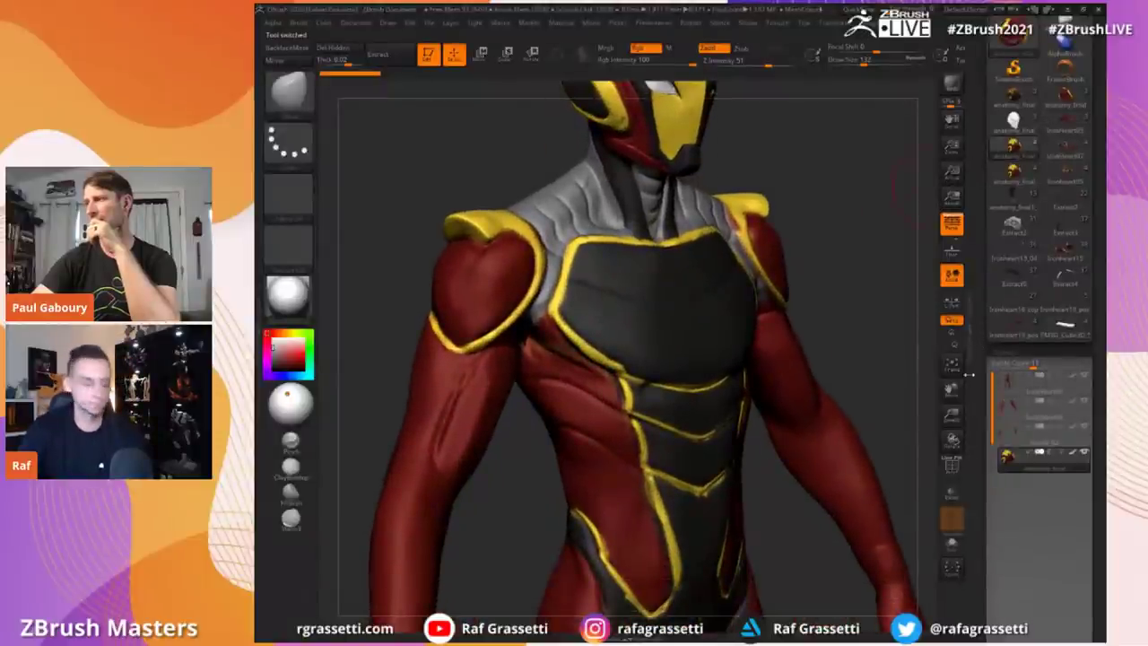
Step: Hide the painted colour on all subtools to inspect the bare torso sculpt, and restore the colour
{"action": "left_click", "coordinate": [1074, 454]}
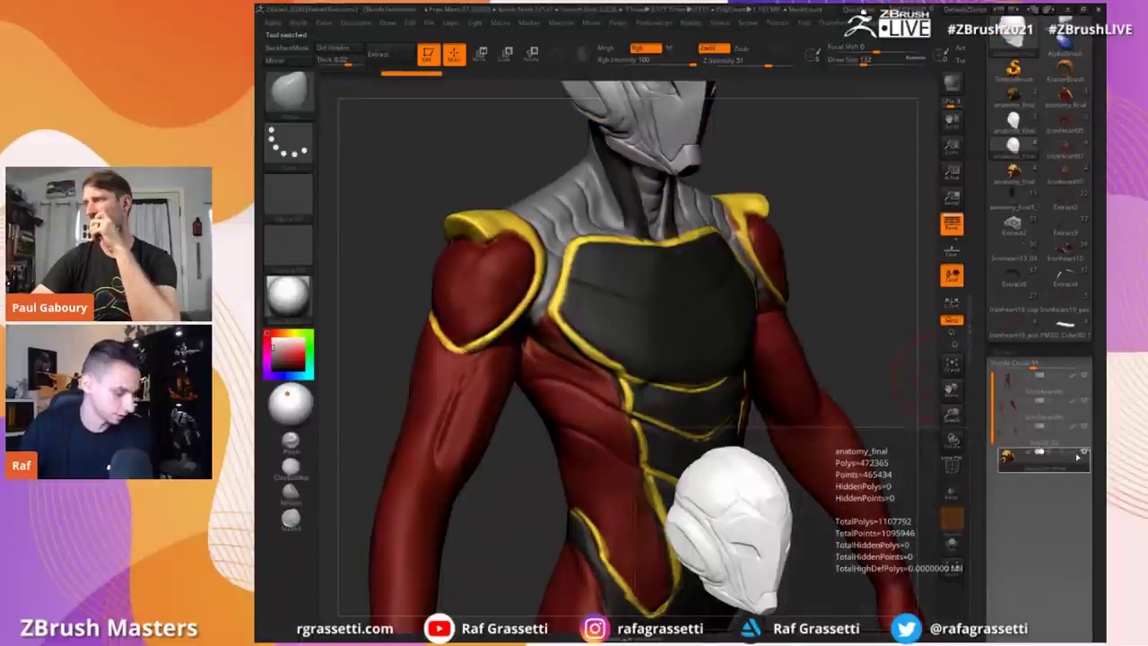
{"action": "left_click", "coordinate": [1072, 455]}
{"action": "left_click", "coordinate": [1071, 455], "text": "shift"}
{"action": "left_click_drag", "start_coordinate": [889, 289], "coordinate": [884, 320]}
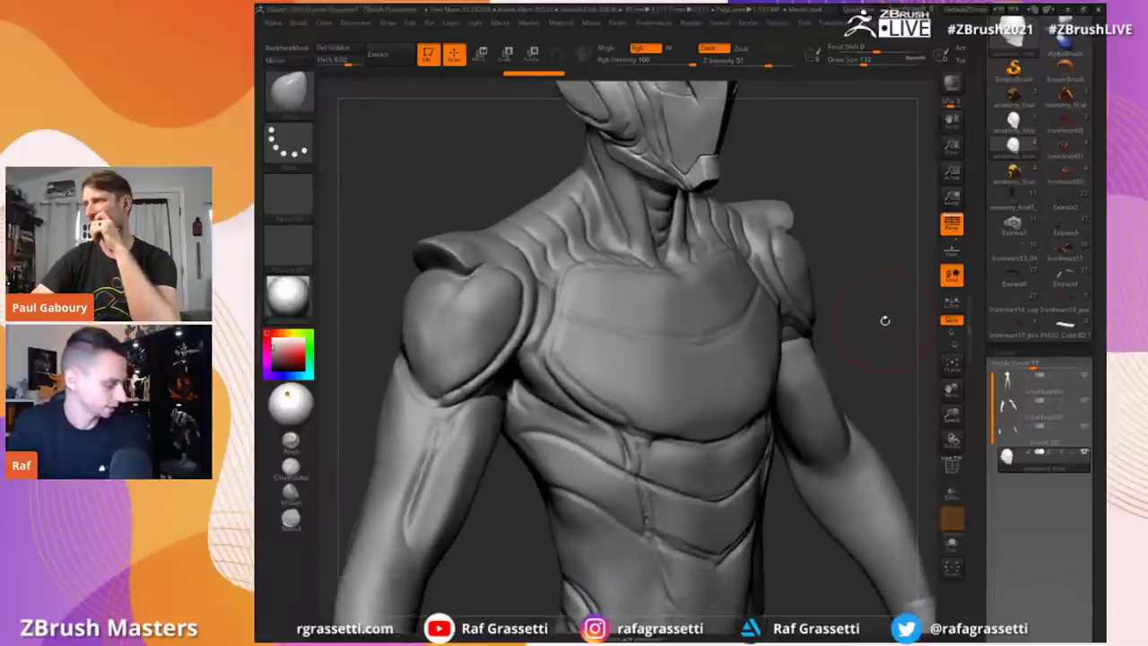
{"action": "left_click", "coordinate": [1072, 454], "text": "shift"}
{"action": "mouse_move", "coordinate": [883, 376]}
{"action": "left_mouse_down", "text": "alt"}
{"action": "mouse_move", "coordinate": [820, 297]}
{"action": "mouse_move", "coordinate": [833, 305]}
{"action": "mouse_move", "coordinate": [855, 269]}
{"action": "left_mouse_up", "text": "alt"}
Step: Switch the active tool to the Ironheart07 version and view its painted upper body
{"action": "left_click", "coordinate": [1047, 157]}
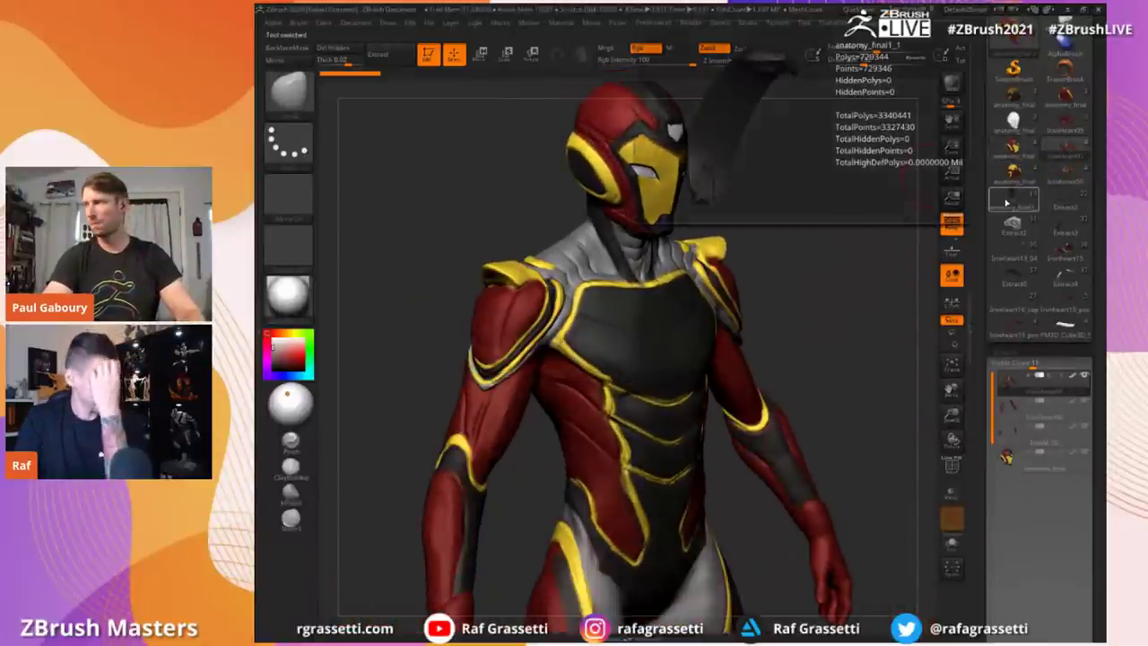
{"action": "left_click", "coordinate": [1003, 186]}
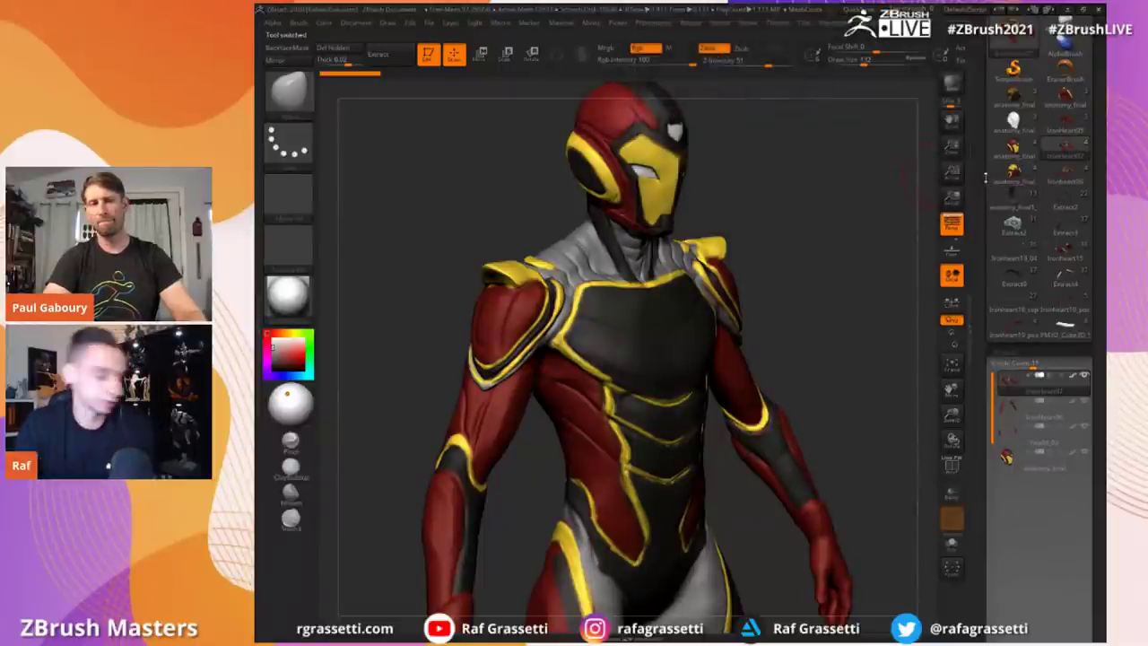
{"action": "left_click_drag", "start_coordinate": [823, 320], "coordinate": [850, 316]}
Step: Switch to the next anatomy_final version and hide all subtools' colour to inspect its shoulder and torso forms
{"action": "left_click", "coordinate": [1018, 176]}
{"action": "left_click", "coordinate": [1072, 453]}
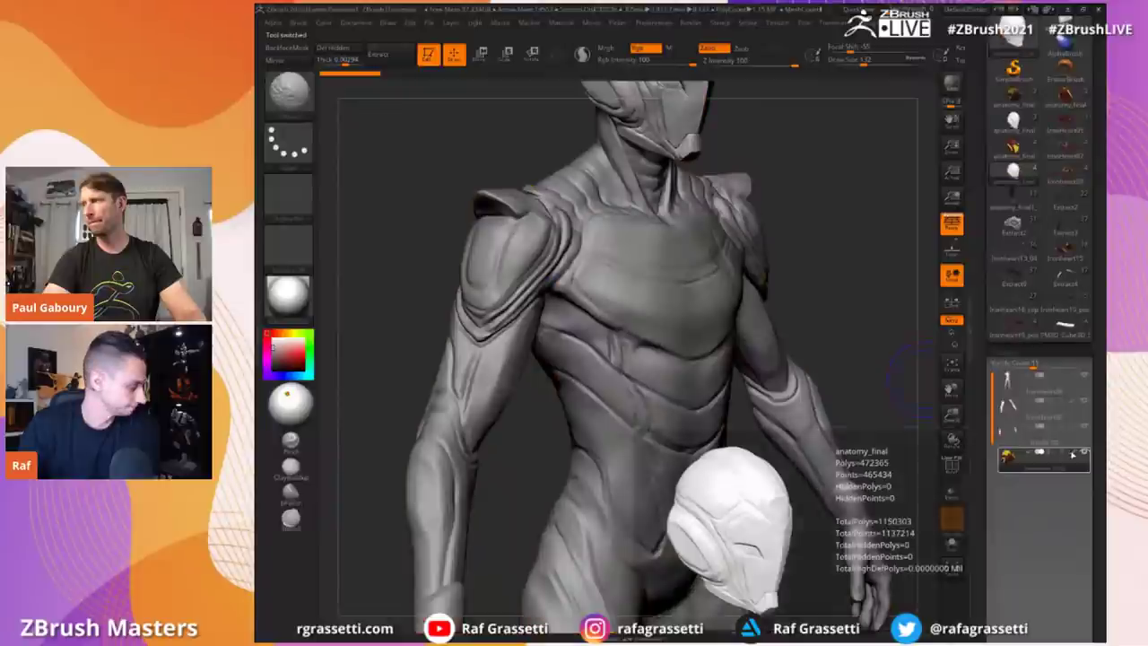
{"action": "left_click", "coordinate": [1072, 455], "text": "shift"}
{"action": "left_click_drag", "start_coordinate": [907, 331], "coordinate": [865, 462]}
{"action": "left_click", "coordinate": [1074, 456], "text": "shift"}
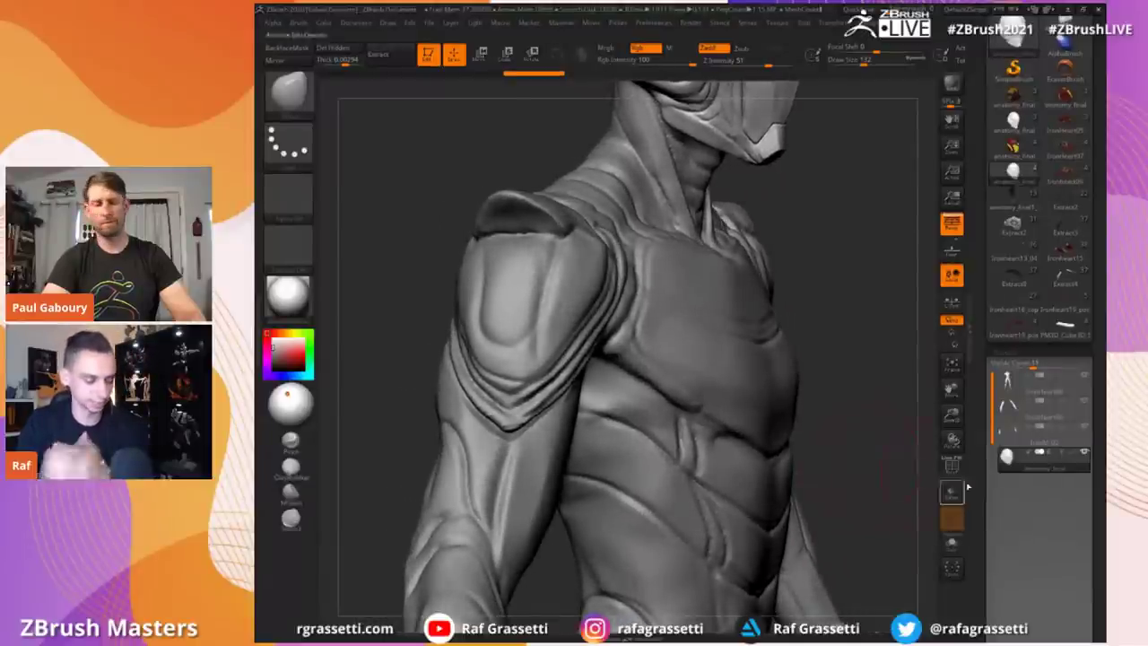
Step: Restore the painted colour on all subtools and view the torso from a three-quarter angle
{"action": "left_click", "coordinate": [1074, 454], "text": "shift"}
{"action": "left_click_drag", "start_coordinate": [915, 431], "coordinate": [863, 415]}
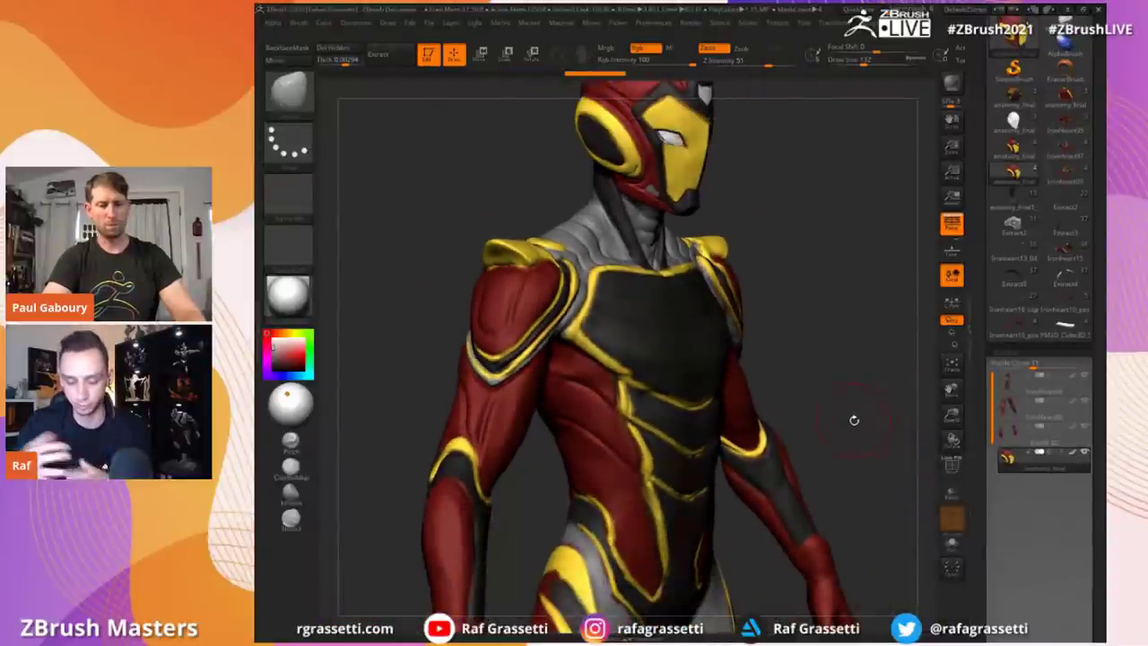
{"action": "left_click_drag", "start_coordinate": [852, 417], "coordinate": [866, 395]}
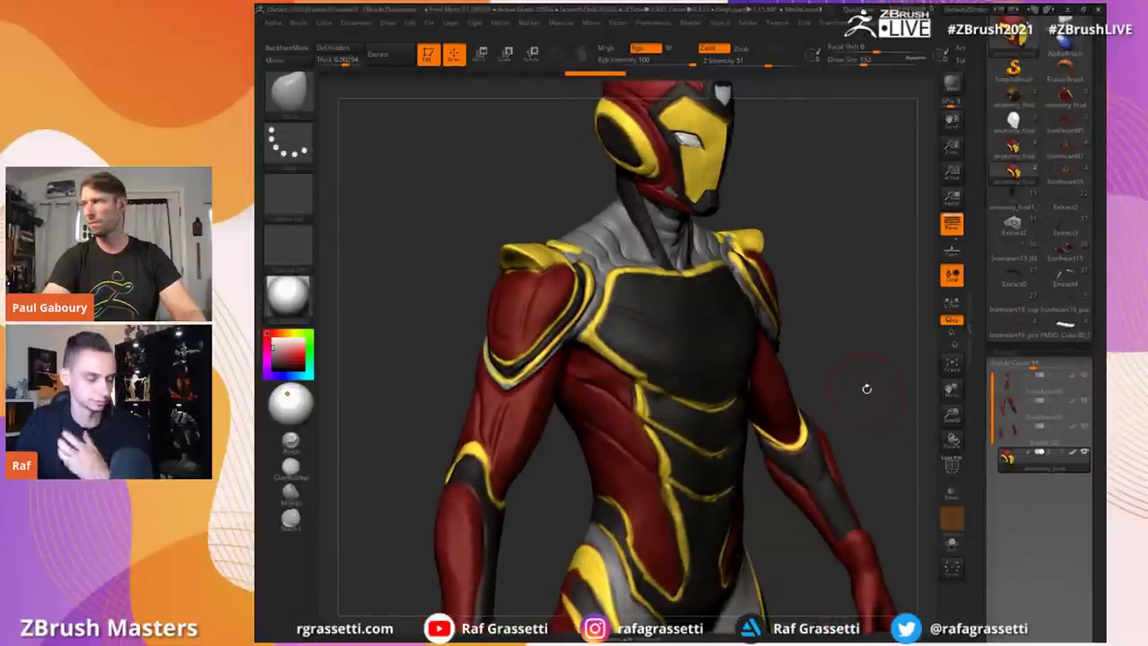
{"action": "left_click_drag", "start_coordinate": [874, 372], "coordinate": [878, 317]}
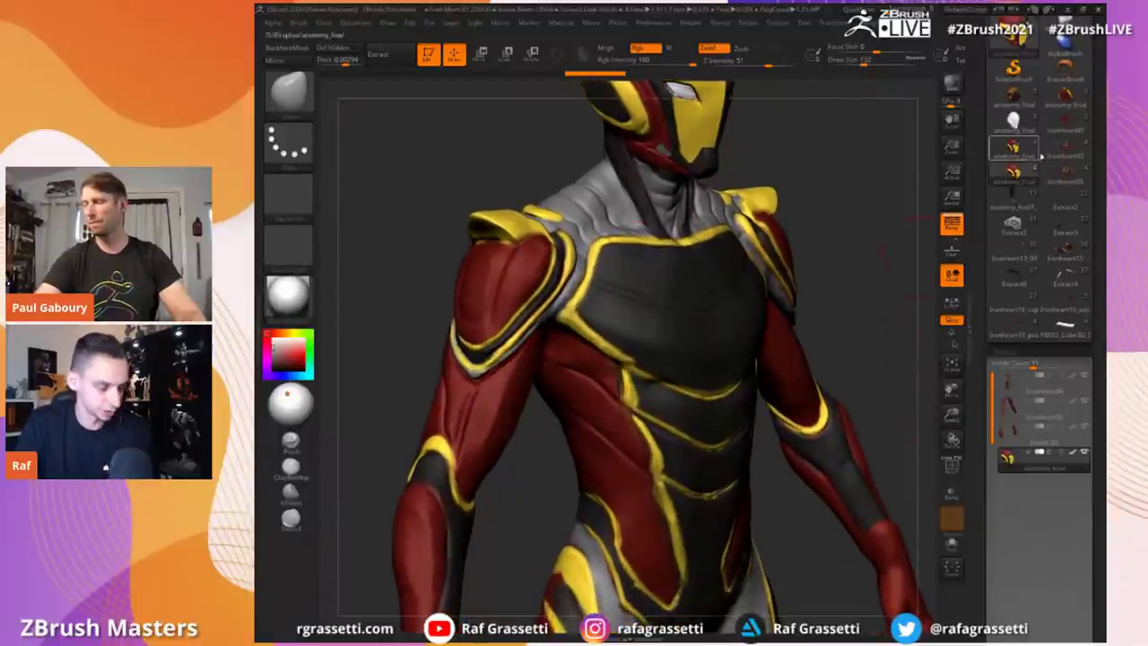
Step: Open the detailed Extract2 version of the figure and hide all subtools' colour to show its bare head and neck
{"action": "left_click", "coordinate": [1014, 172]}
{"action": "left_click_drag", "start_coordinate": [830, 254], "coordinate": [862, 359]}
{"action": "left_click", "coordinate": [1073, 556], "text": "shift"}
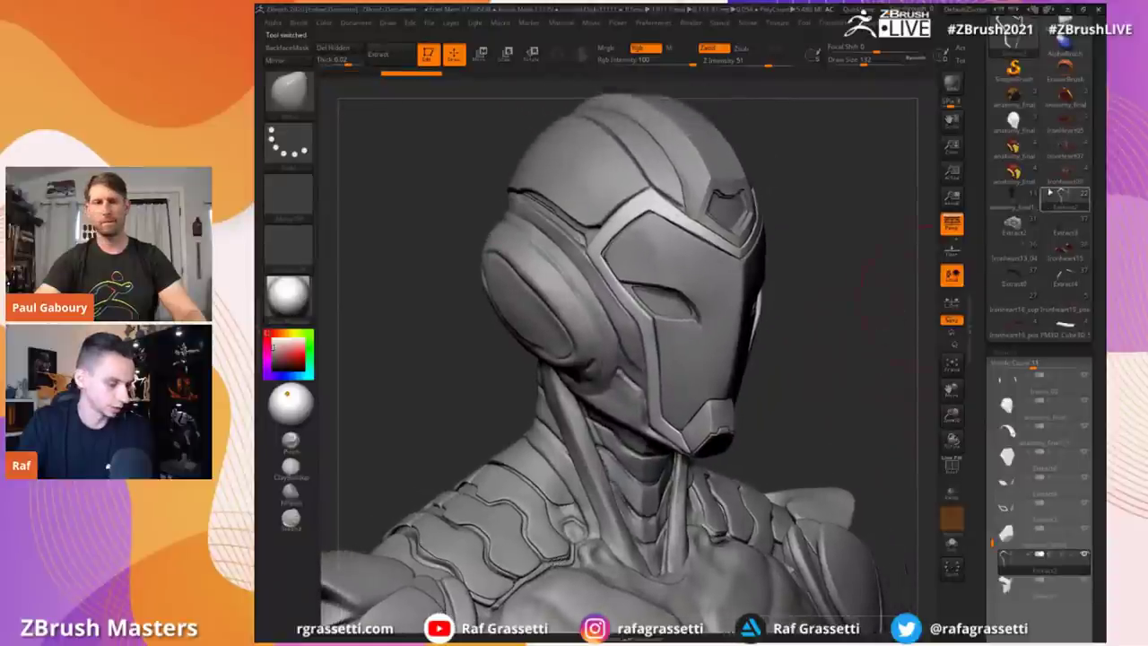
Step: Switch to the Ironheart09 version, hide its subtools' colour and isolate the helmet to inspect its softer panel lines
{"action": "left_click", "coordinate": [1019, 203]}
{"action": "left_click", "coordinate": [1061, 175]}
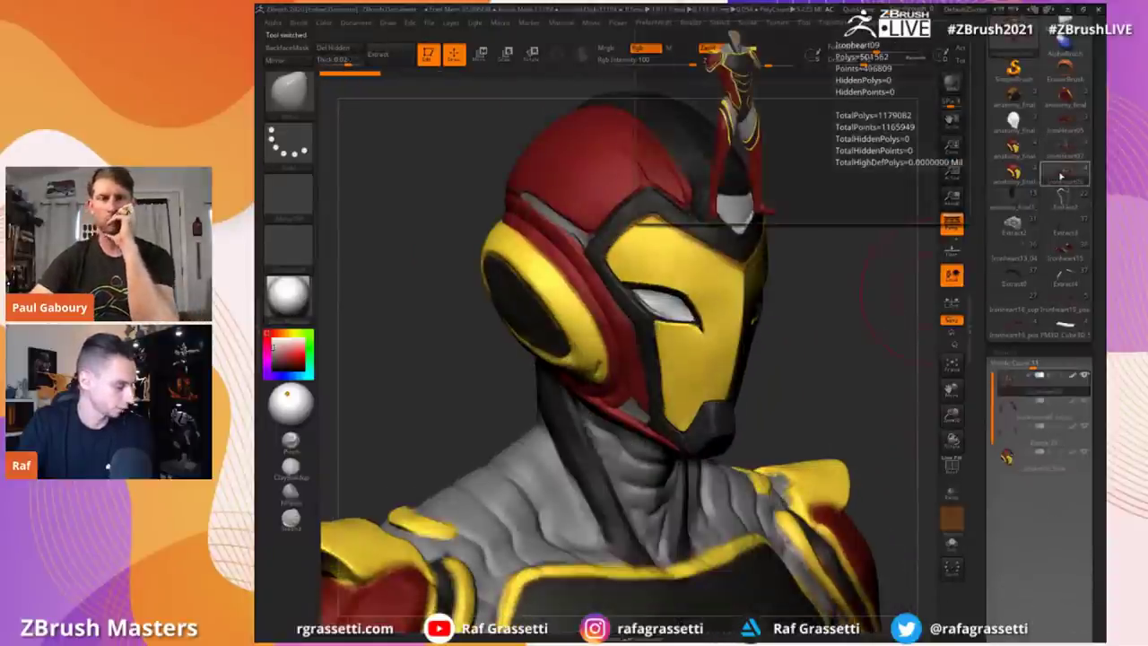
{"action": "left_click", "coordinate": [1072, 375], "text": "shift"}
{"action": "left_click_drag", "start_coordinate": [876, 330], "coordinate": [877, 384]}
{"action": "key", "text": "shift+s"}
{"action": "key", "text": "shift+f"}
{"action": "key", "text": "shift+f"}
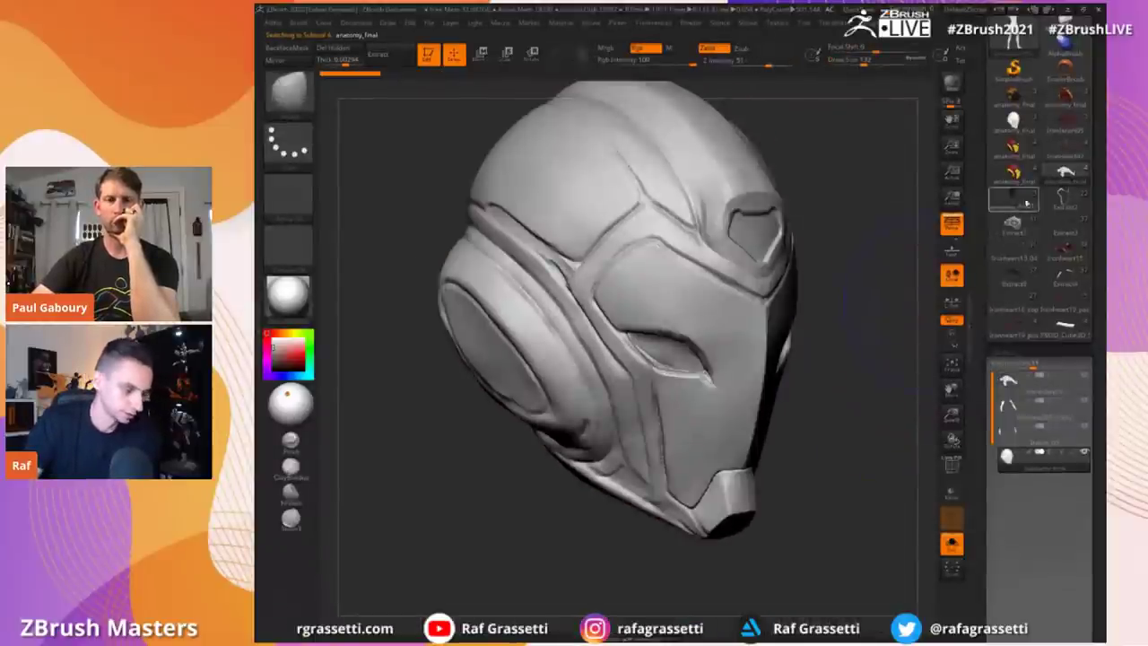
Step: Return to the bare Extract2 version and compare its refined helmet panels with the earlier helmet
{"action": "left_click", "coordinate": [1014, 205]}
{"action": "key", "text": "shift+s"}
{"action": "left_click_drag", "start_coordinate": [872, 374], "coordinate": [869, 362]}
{"action": "left_click", "coordinate": [1021, 282]}
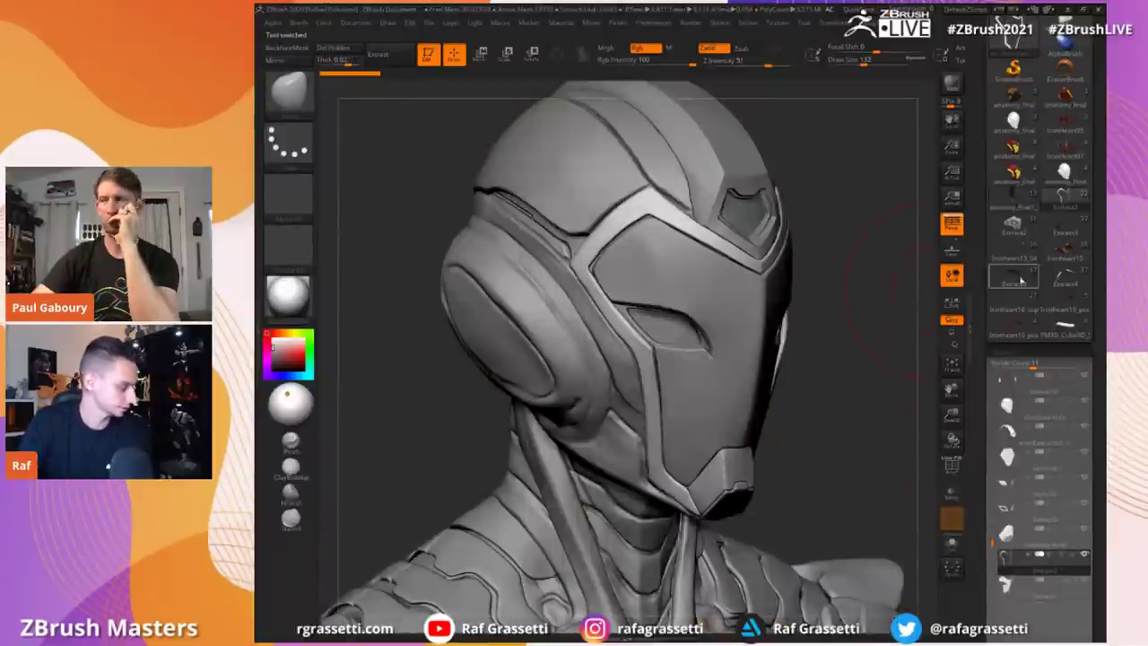
Step: Step through the helmet in the anatomy_final1_1 version and the two Extract2 versions
{"action": "left_click", "coordinate": [1012, 202]}
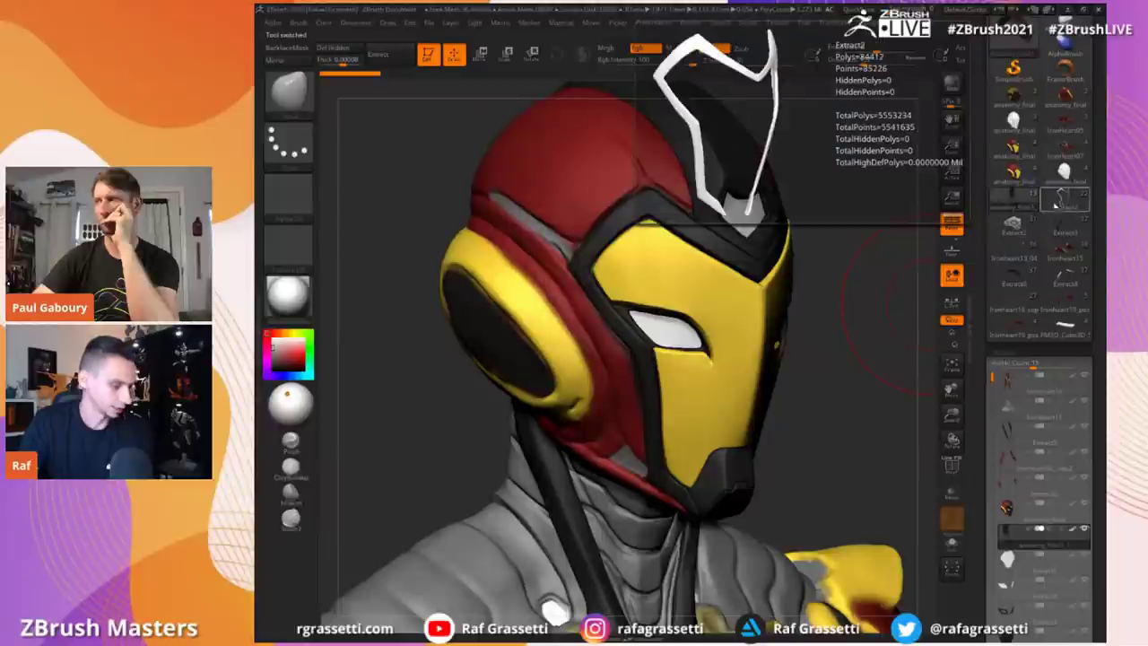
{"action": "left_click", "coordinate": [1056, 203]}
{"action": "left_click", "coordinate": [1015, 228]}
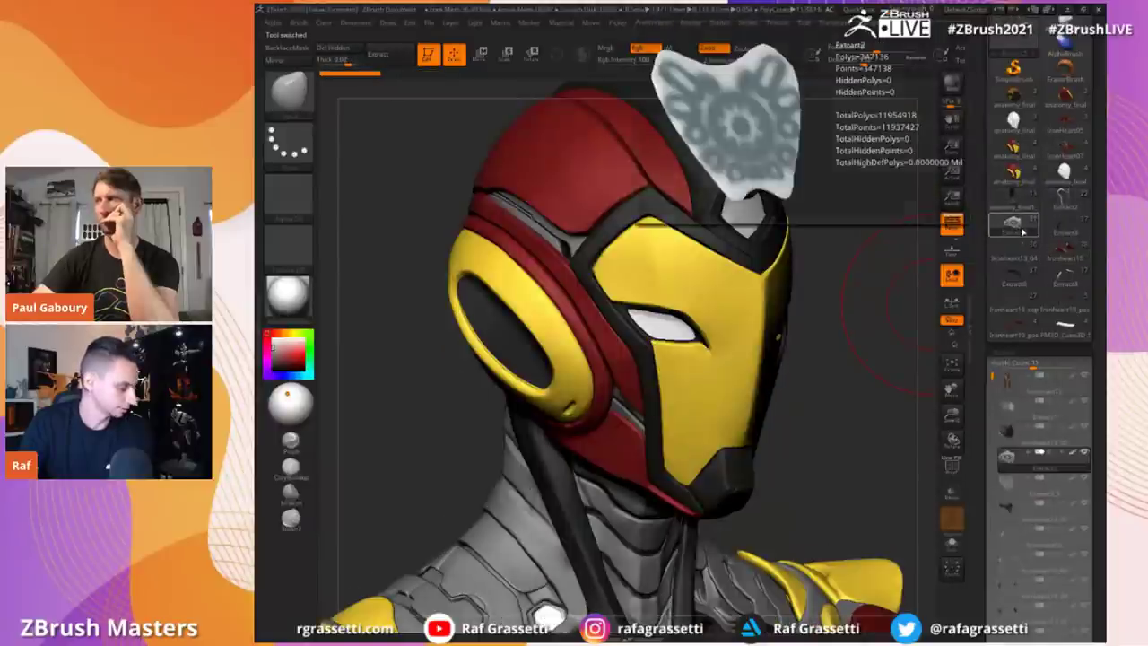
Step: Turn the painted helmet to its side and check the ear piece and surrounding panels subtool by subtool
{"action": "left_click_drag", "start_coordinate": [824, 430], "coordinate": [840, 422]}
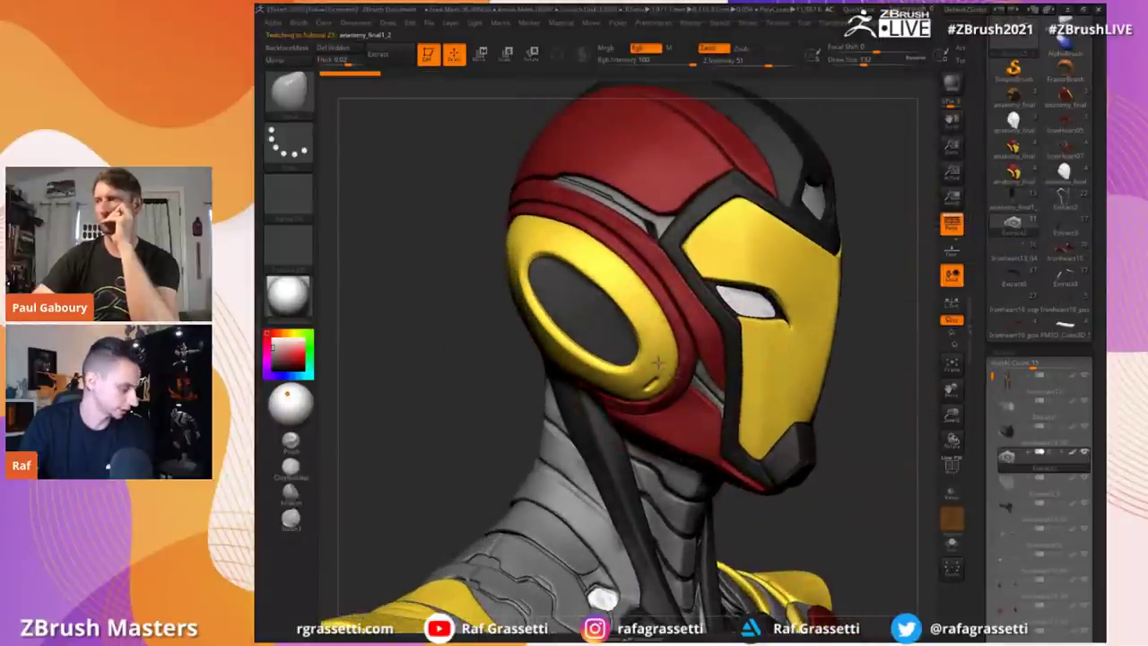
{"action": "key", "text": "shift+f"}
{"action": "key", "text": "shift+f"}
{"action": "key", "text": "shift+s"}
{"action": "key", "text": "shift+s"}
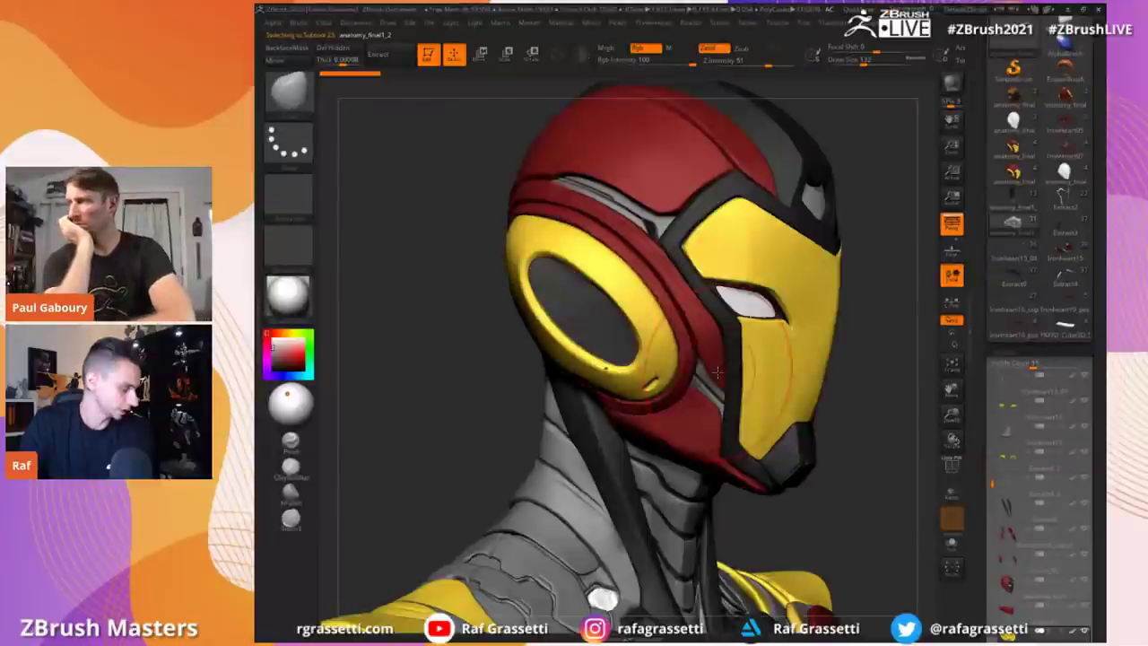
{"action": "left_click_drag", "start_coordinate": [888, 395], "coordinate": [781, 339]}
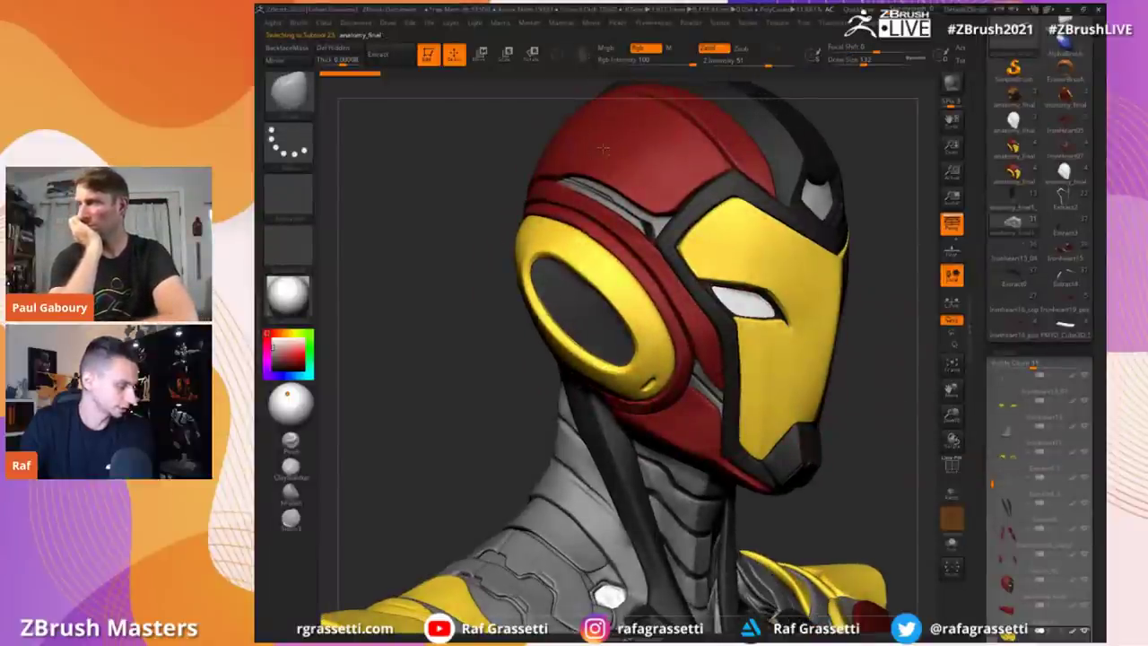
Step: Examine the armour panels on the figure's neck, shoulder and chest
{"action": "left_click_drag", "start_coordinate": [464, 165], "coordinate": [421, 300], "text": "alt"}
{"action": "left_click_drag", "start_coordinate": [468, 215], "coordinate": [498, 190]}
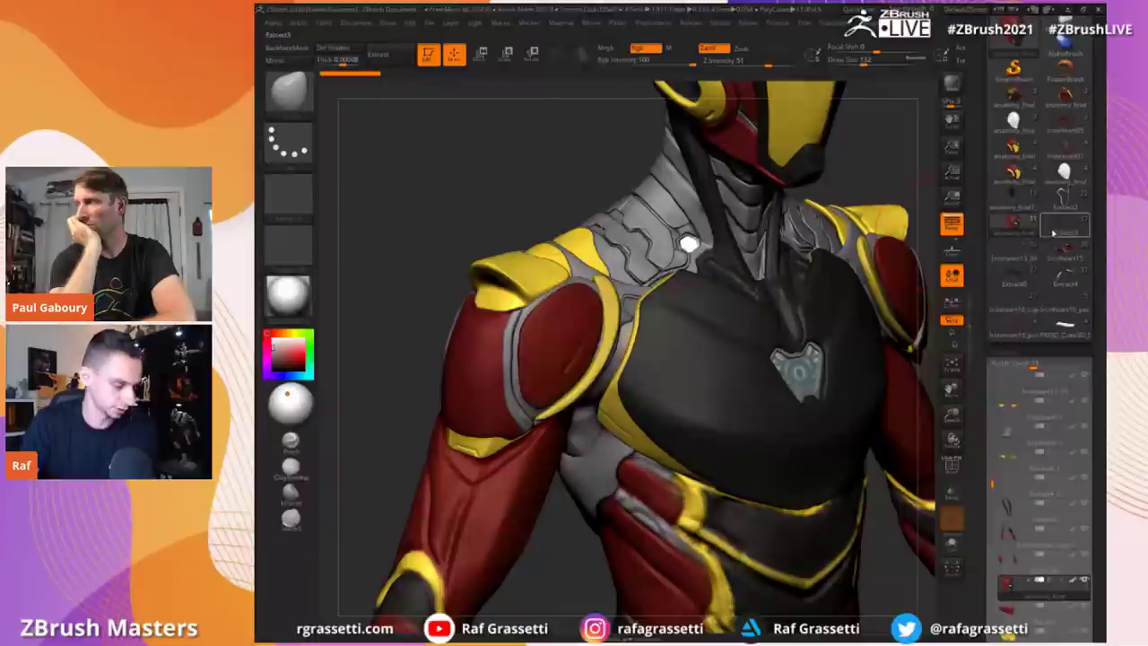
{"action": "left_click_drag", "start_coordinate": [469, 174], "coordinate": [428, 181], "text": "alt"}
Step: Step through the Ironheart13_04 and Ironheart15 versions and view the armoured torso from a three-quarter angle
{"action": "left_click", "coordinate": [1003, 254]}
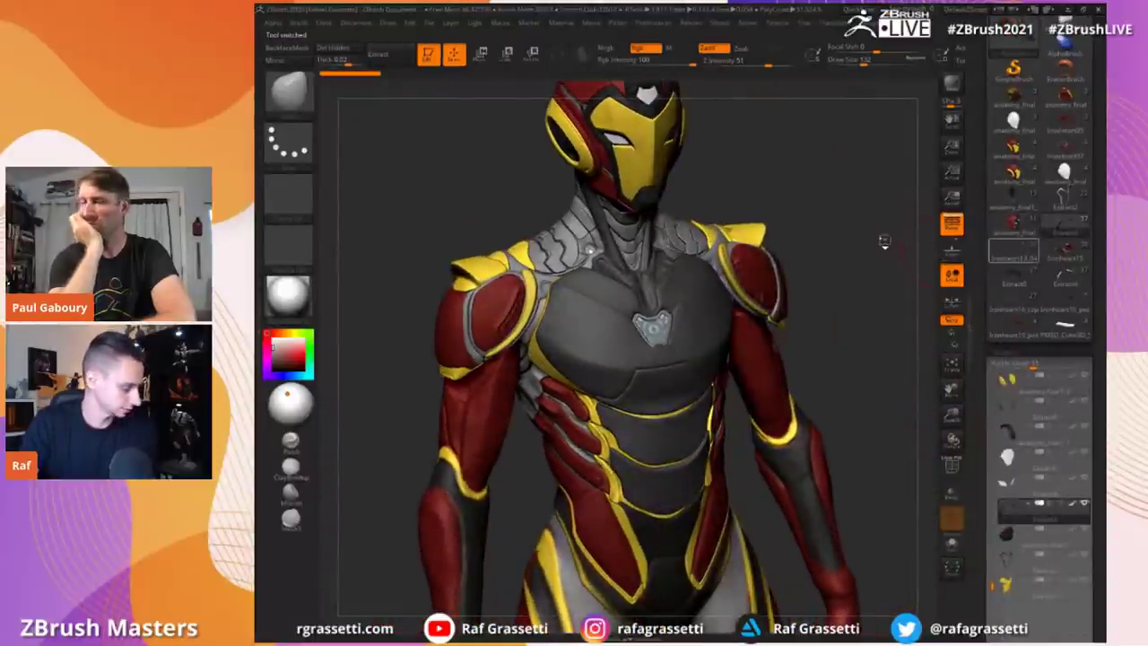
{"action": "left_click", "coordinate": [1053, 246]}
{"action": "left_click_drag", "start_coordinate": [847, 300], "coordinate": [856, 294]}
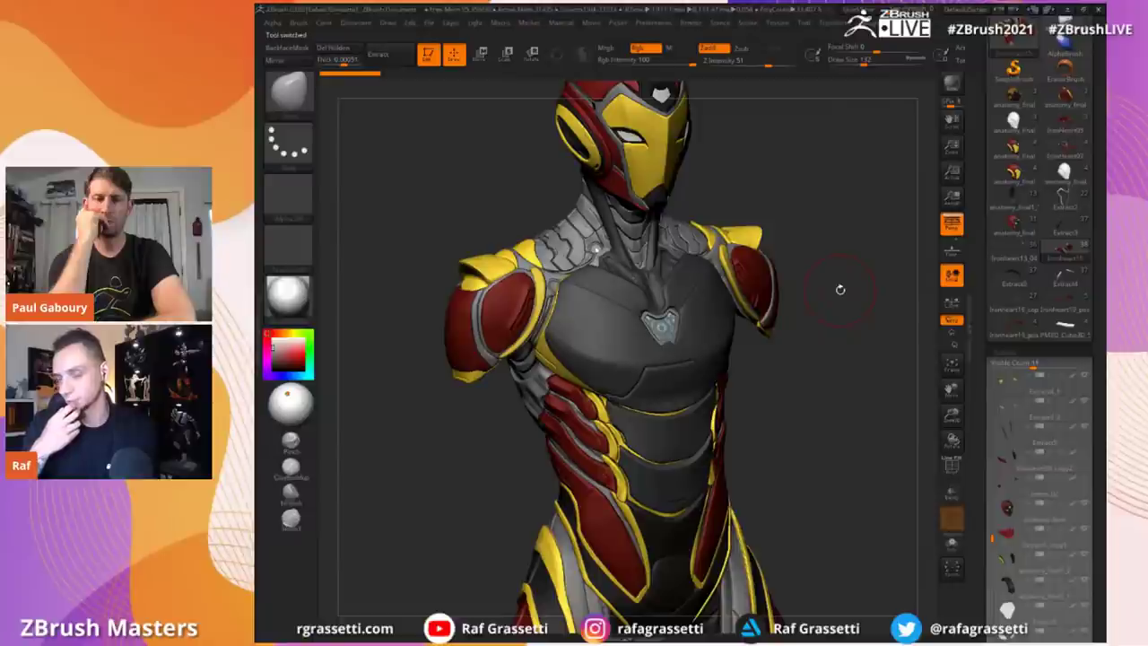
{"action": "left_click_drag", "start_coordinate": [863, 357], "coordinate": [851, 427]}
Step: Switch between the Extract0 and Ironheart15 versions to compare the torso with and without its arms
{"action": "left_click", "coordinate": [1014, 276]}
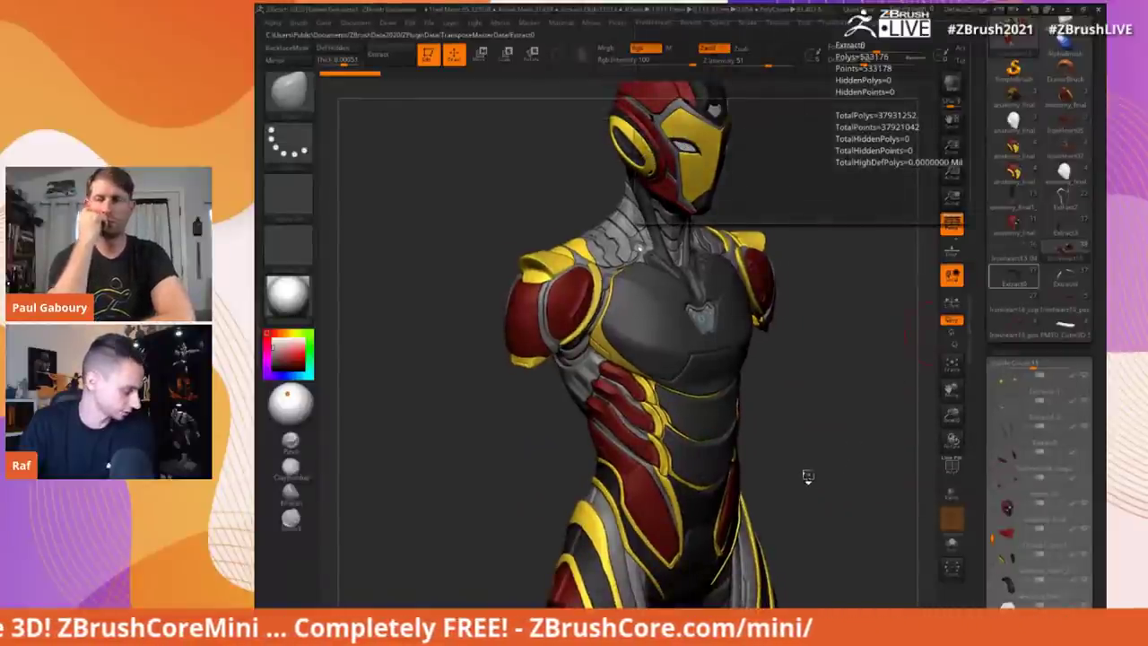
{"action": "left_click_drag", "start_coordinate": [863, 436], "coordinate": [861, 349], "text": "alt"}
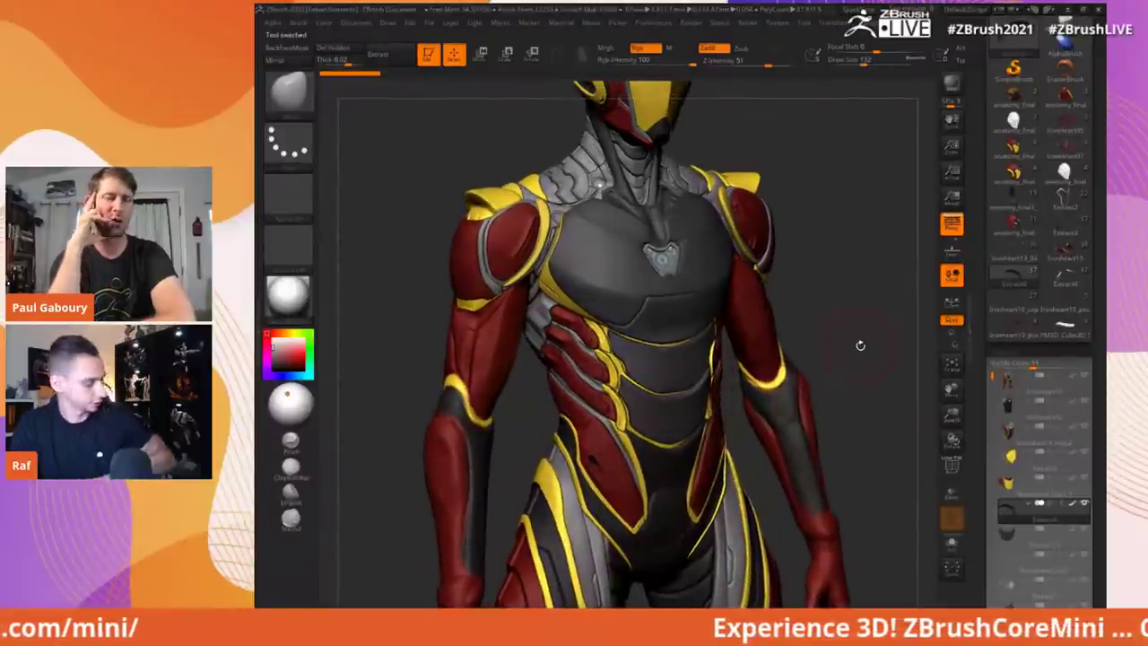
{"action": "left_click_drag", "start_coordinate": [428, 192], "coordinate": [438, 239]}
{"action": "left_click", "coordinate": [1055, 253]}
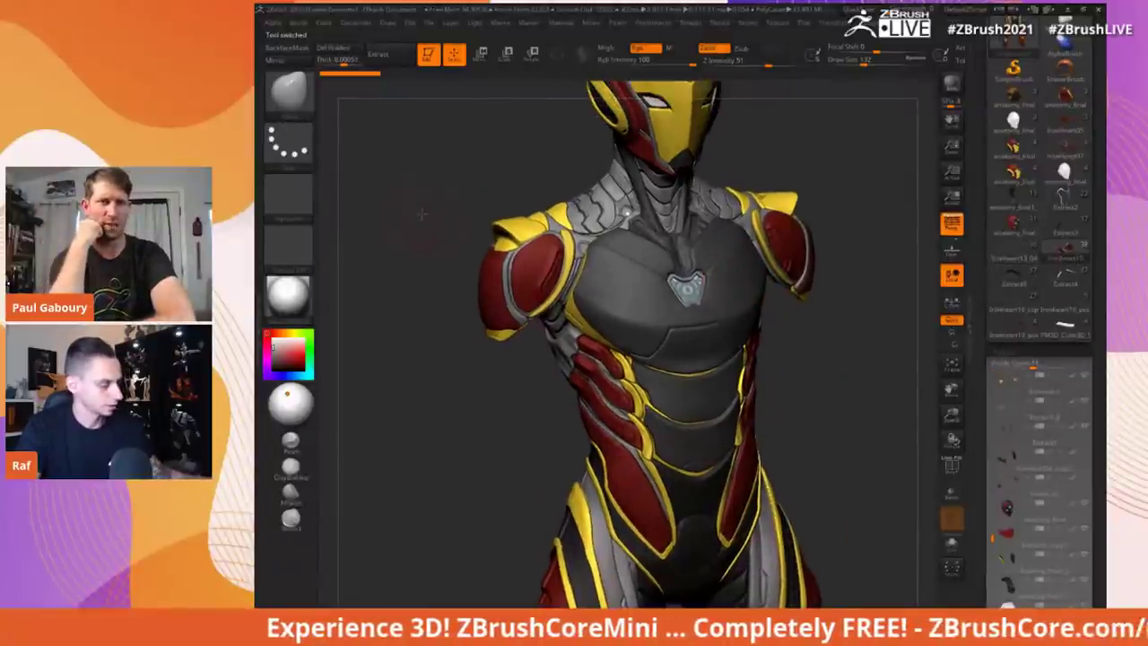
{"action": "left_click_drag", "start_coordinate": [908, 300], "coordinate": [915, 299]}
{"action": "left_click", "coordinate": [1014, 276]}
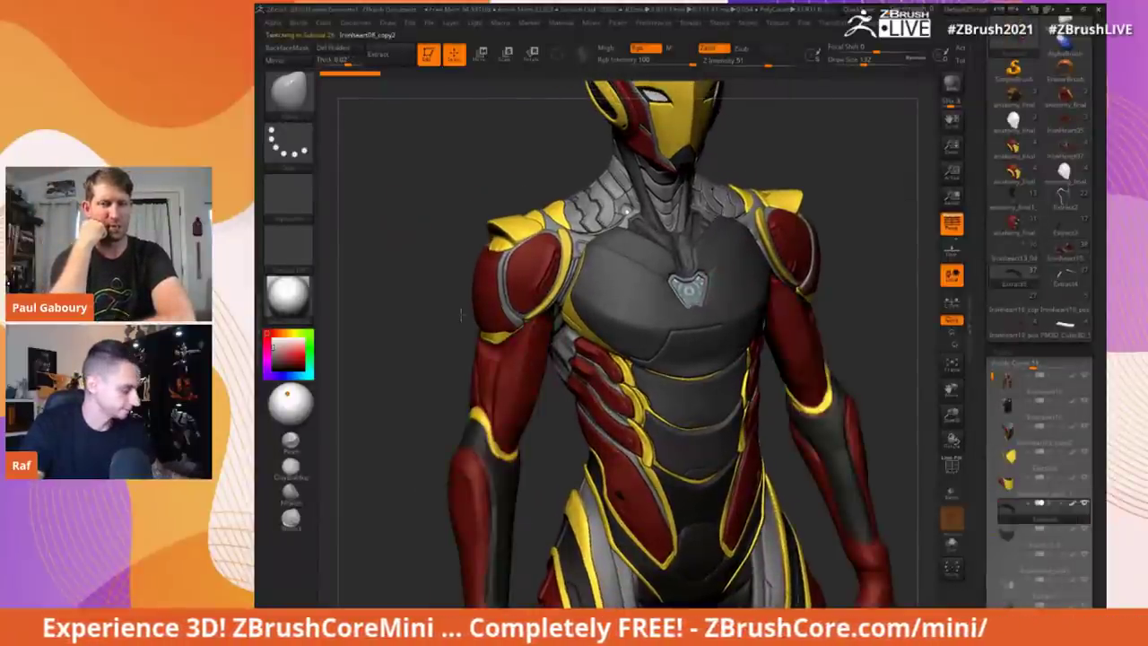
Step: Isolate the figure's arm subtool and examine the upper arm and forearm shapes from several angles
{"action": "key", "text": "shift+s"}
{"action": "left_click_drag", "start_coordinate": [426, 310], "coordinate": [445, 281], "text": "alt"}
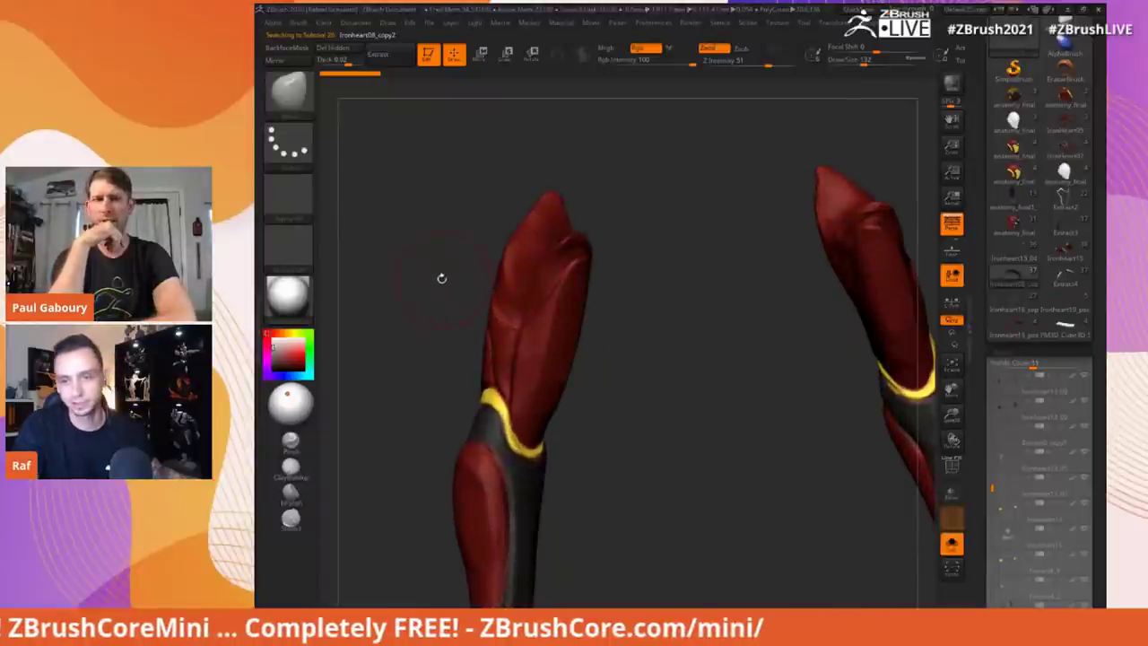
{"action": "left_click_drag", "start_coordinate": [420, 258], "coordinate": [493, 294]}
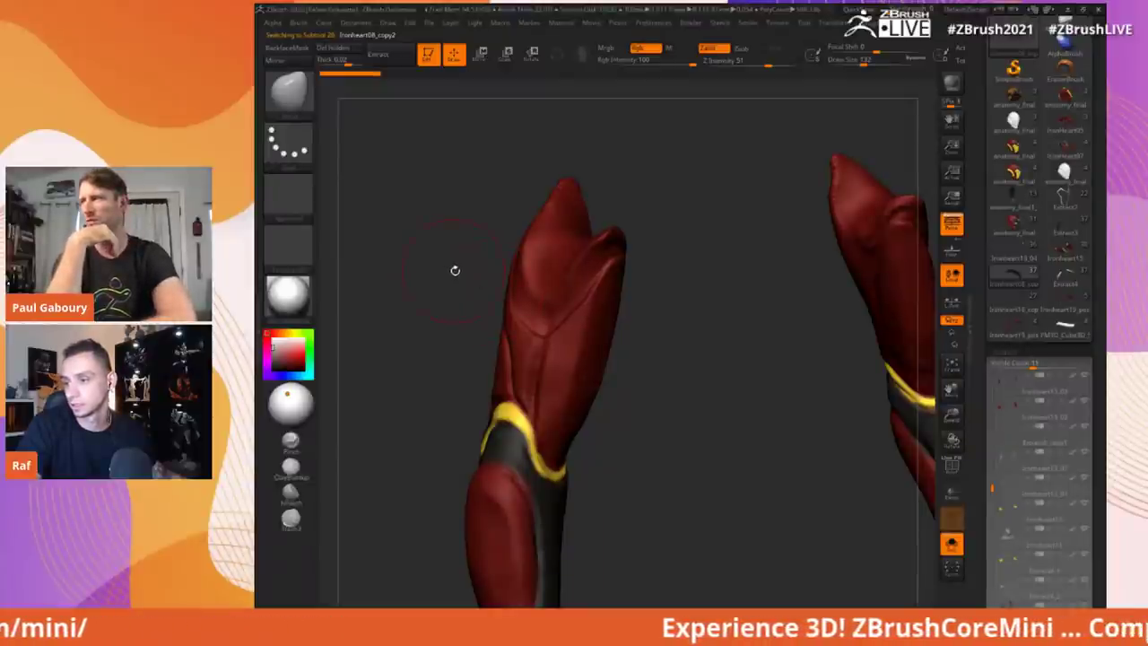
{"action": "left_click_drag", "start_coordinate": [433, 271], "coordinate": [474, 264]}
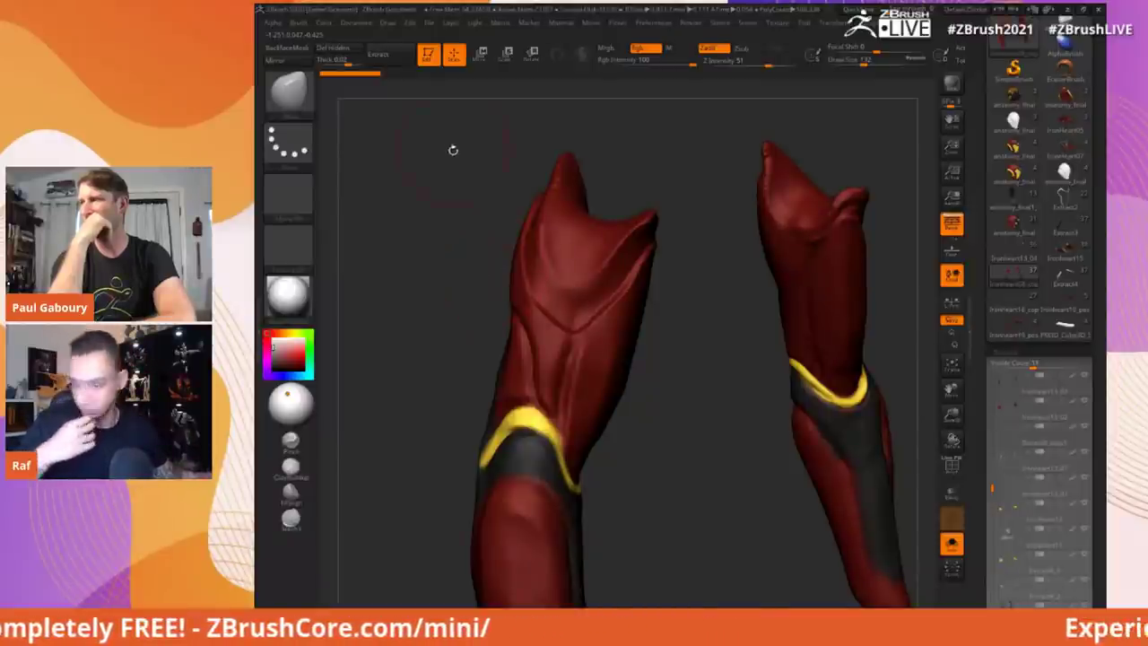
{"action": "mouse_move", "coordinate": [452, 189]}
{"action": "left_mouse_down"}
{"action": "mouse_move", "coordinate": [459, 206]}
{"action": "mouse_move", "coordinate": [467, 189]}
{"action": "mouse_move", "coordinate": [508, 208]}
{"action": "left_mouse_up"}
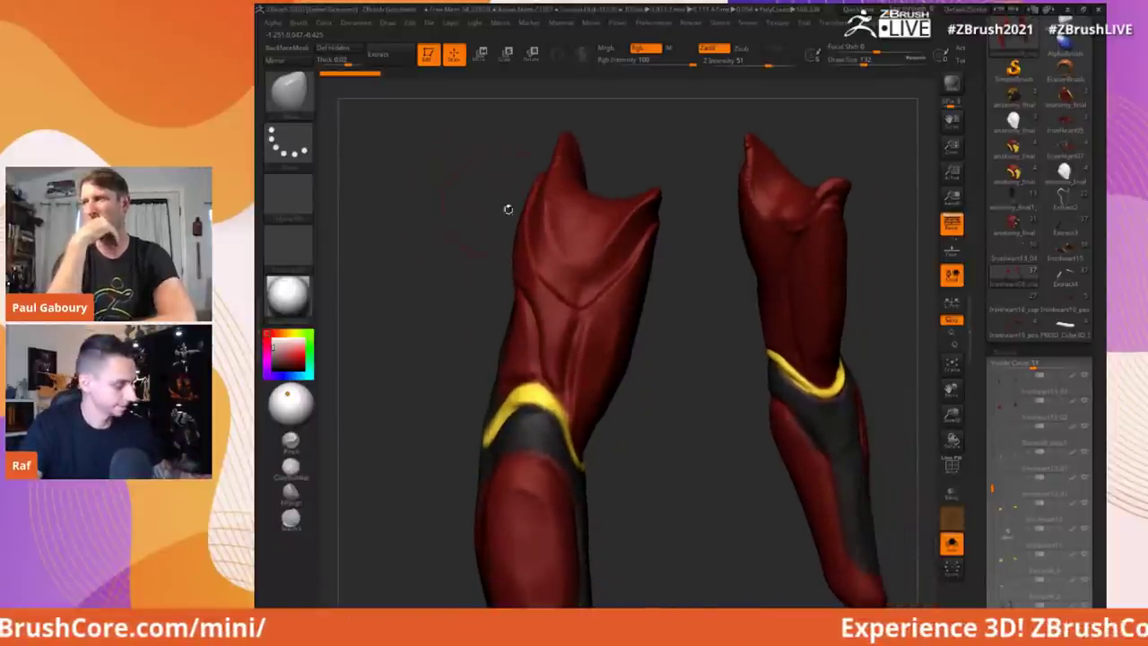
Step: Set the masking stroke to Lasso and mask the inner muscle area of the figure's upper arm
{"action": "key", "text": "shift"}
{"action": "left_click", "coordinate": [288, 143], "text": "ctrl"}
{"action": "left_click", "coordinate": [404, 177], "text": "ctrl"}
{"action": "mouse_move", "coordinate": [682, 346]}
{"action": "left_mouse_down", "text": "ctrl"}
{"action": "mouse_move", "coordinate": [672, 212]}
{"action": "mouse_move", "coordinate": [646, 242]}
{"action": "left_mouse_up", "text": "ctrl"}
{"action": "mouse_move", "coordinate": [487, 206]}
{"action": "left_mouse_down"}
{"action": "mouse_move", "coordinate": [456, 184]}
{"action": "mouse_move", "coordinate": [480, 222]}
{"action": "left_mouse_up"}
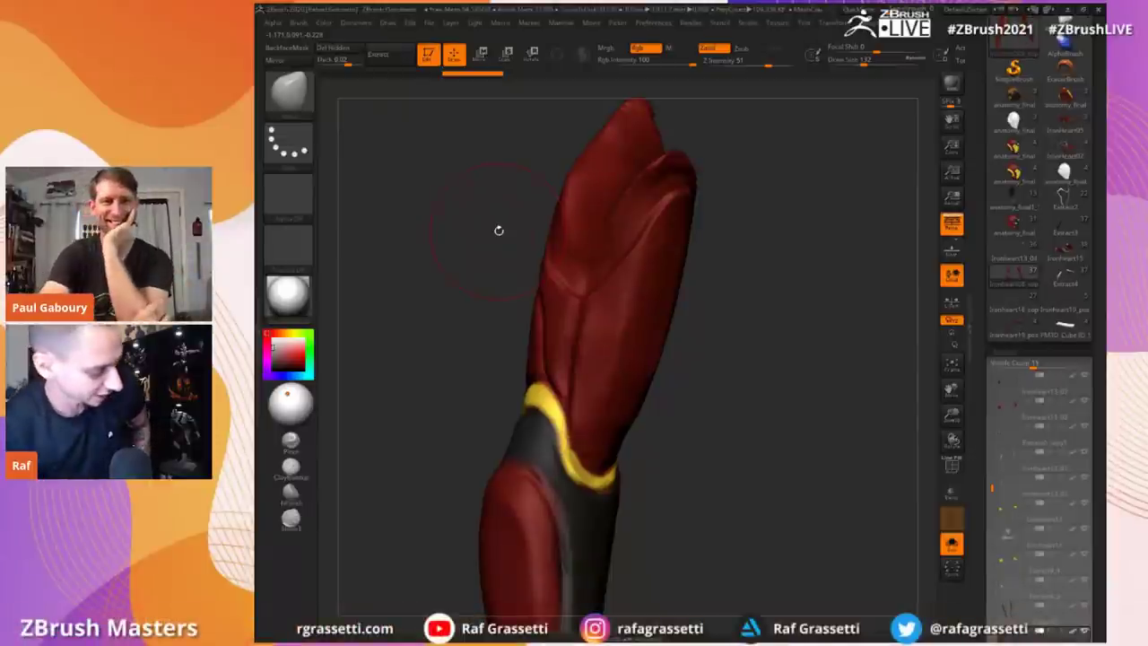
{"action": "left_click_drag", "start_coordinate": [499, 231], "coordinate": [556, 232]}
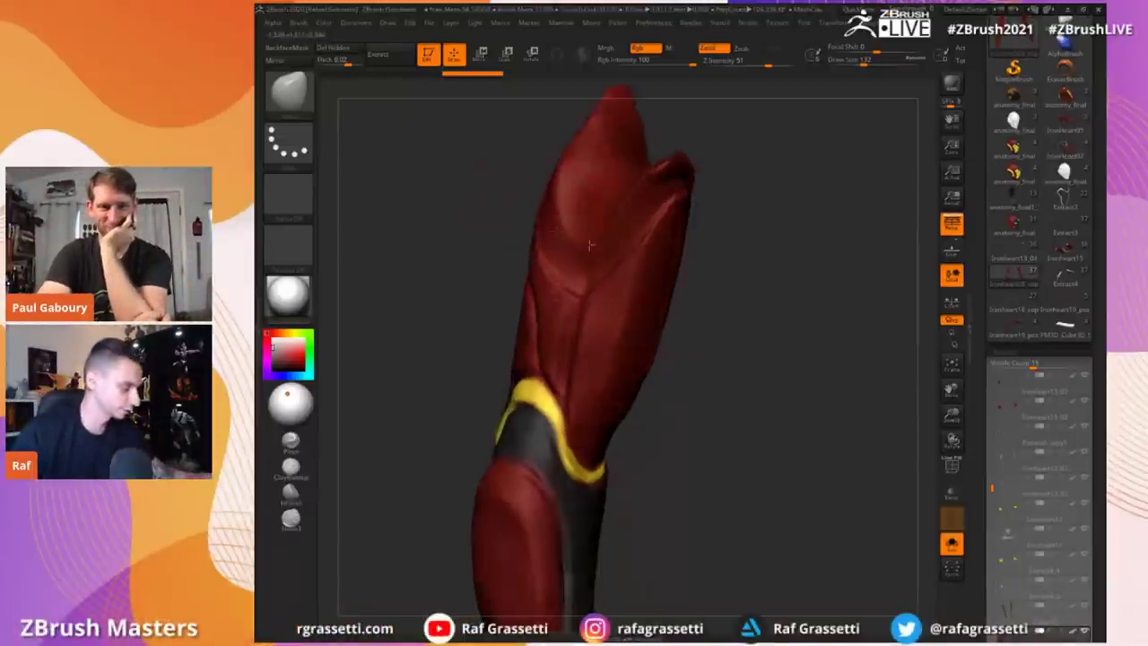
{"action": "mouse_move", "coordinate": [694, 292]}
{"action": "left_mouse_down"}
{"action": "mouse_move", "coordinate": [728, 269]}
{"action": "mouse_move", "coordinate": [679, 203]}
{"action": "mouse_move", "coordinate": [607, 280]}
{"action": "mouse_move", "coordinate": [574, 430]}
{"action": "mouse_move", "coordinate": [669, 461]}
{"action": "mouse_move", "coordinate": [626, 439]}
{"action": "mouse_move", "coordinate": [604, 400]}
{"action": "mouse_move", "coordinate": [589, 448]}
{"action": "left_mouse_up"}
{"action": "mouse_move", "coordinate": [715, 469]}
{"action": "left_mouse_down", "text": "ctrl"}
{"action": "mouse_move", "coordinate": [768, 273]}
{"action": "mouse_move", "coordinate": [687, 261]}
{"action": "mouse_move", "coordinate": [623, 159]}
{"action": "mouse_move", "coordinate": [520, 166]}
{"action": "left_mouse_up", "text": "ctrl"}
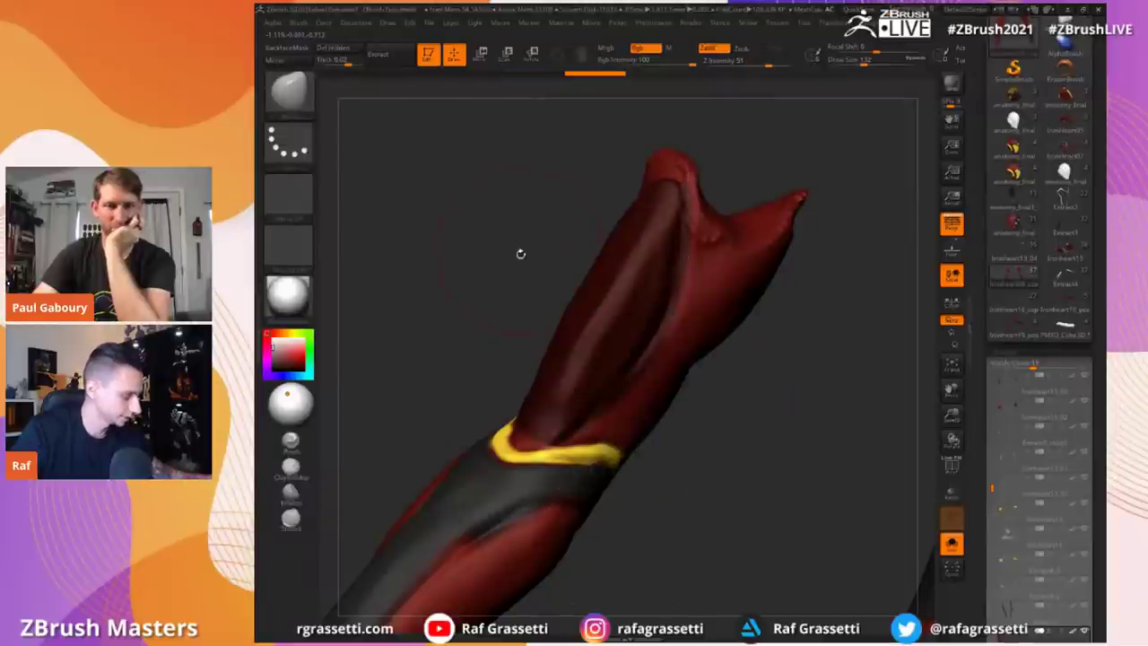
{"action": "mouse_move", "coordinate": [751, 399]}
{"action": "left_mouse_down", "text": "ctrl+shift"}
{"action": "mouse_move", "coordinate": [680, 160]}
{"action": "mouse_move", "coordinate": [661, 262]}
{"action": "mouse_move", "coordinate": [579, 427]}
{"action": "mouse_move", "coordinate": [574, 568]}
{"action": "left_mouse_up", "text": "ctrl+shift"}
{"action": "mouse_move", "coordinate": [619, 530]}
{"action": "left_mouse_down"}
{"action": "mouse_move", "coordinate": [674, 493]}
{"action": "mouse_move", "coordinate": [807, 493]}
{"action": "left_mouse_up"}
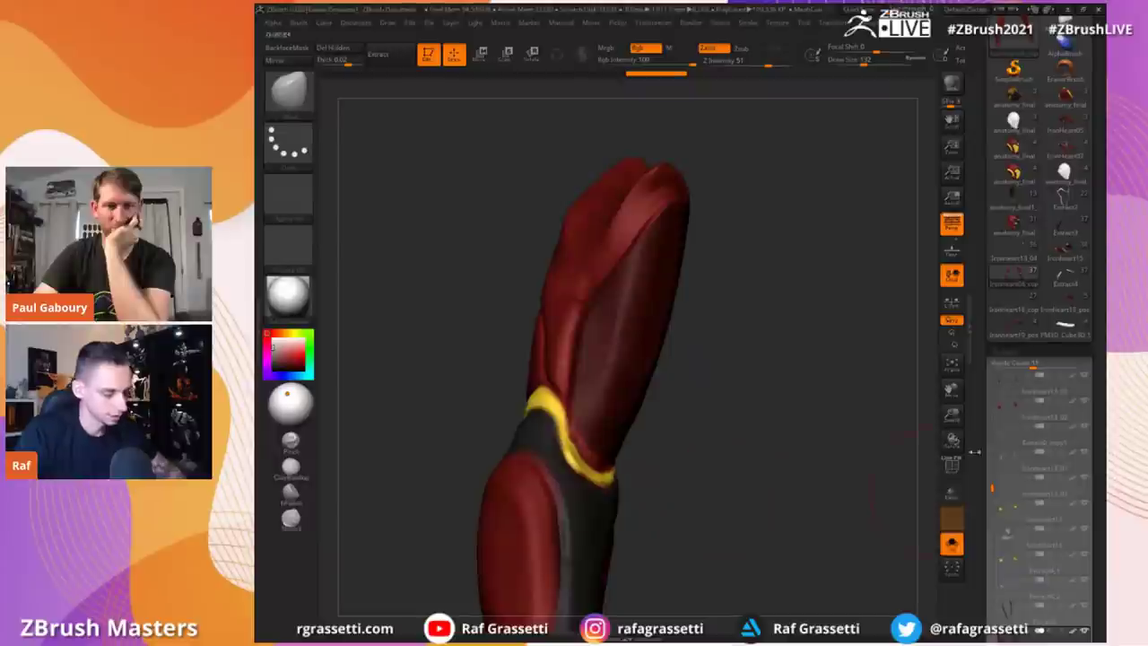
Step: Extract the masked upper-arm area with a thickness of 0.00294 and accept it as a separate piece
{"action": "left_click_drag", "start_coordinate": [985, 454], "coordinate": [985, 354]}
{"action": "scroll", "coordinate": [985, 352], "scroll_direction": "down", "scroll_amount": 5}
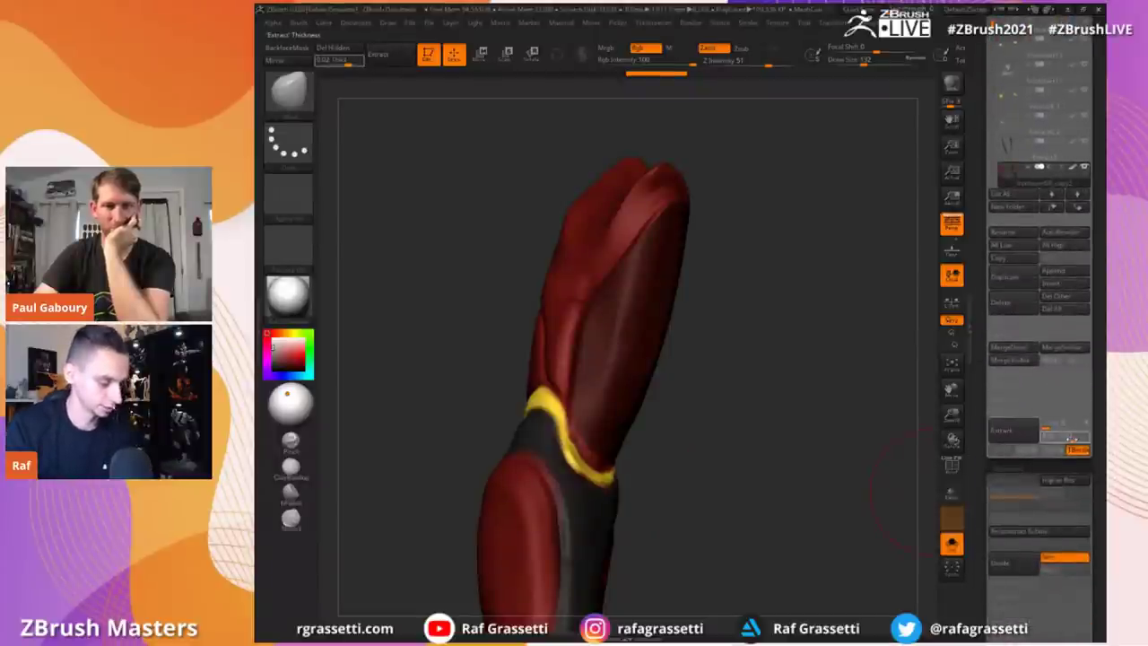
{"action": "left_click", "coordinate": [1050, 435]}
{"action": "type", "text": "0.00294"}
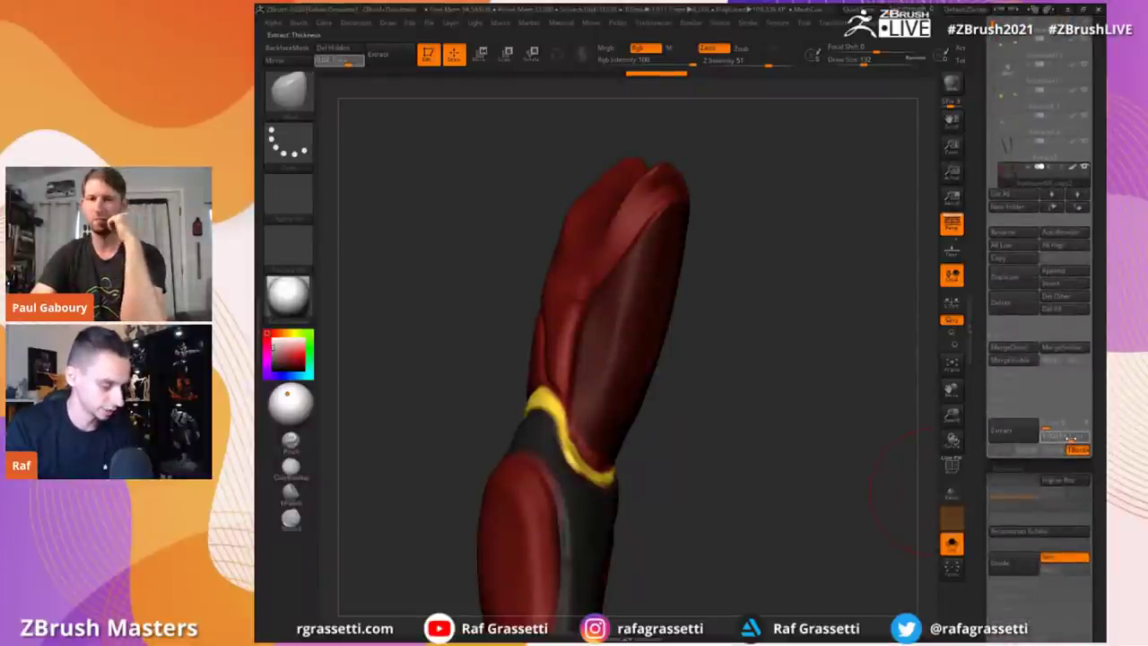
{"action": "left_click_drag", "start_coordinate": [843, 371], "coordinate": [835, 373]}
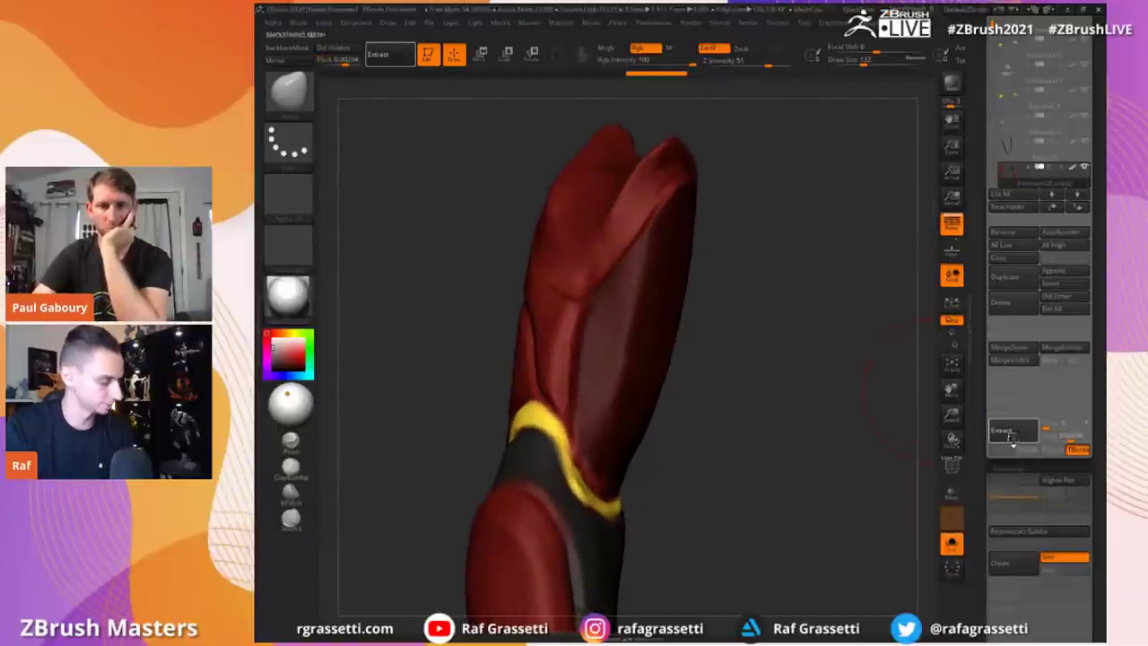
{"action": "left_click", "coordinate": [1013, 438]}
{"action": "left_click", "coordinate": [1009, 448]}
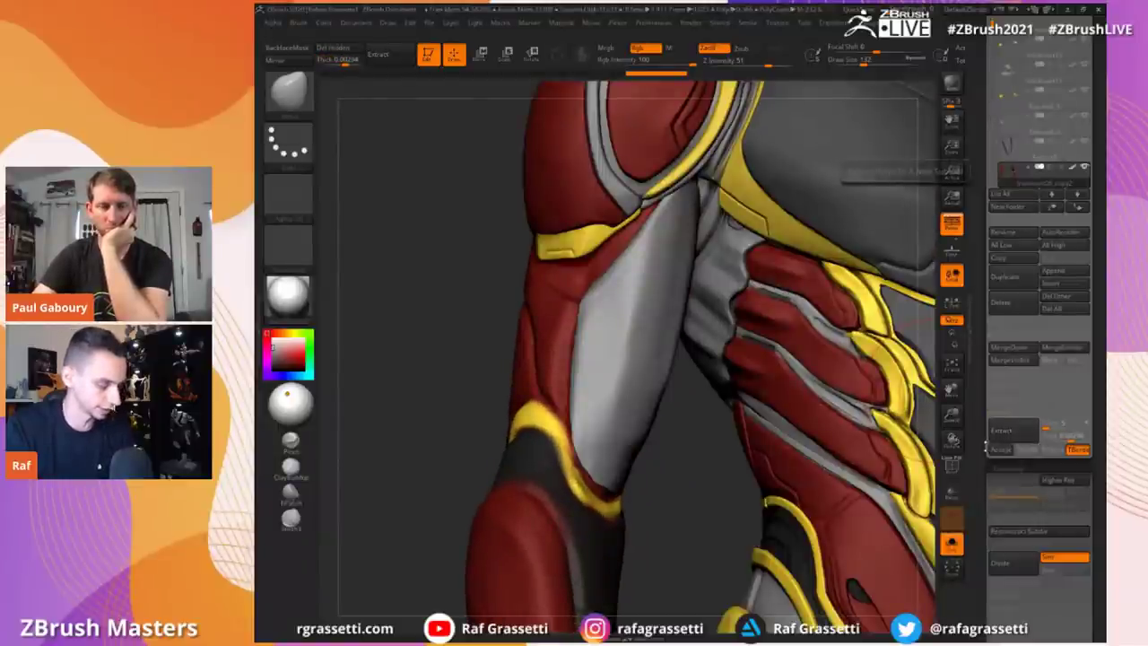
Step: Isolate the extracted upper-arm panel, check its wireframe, try adjusting it with Move and Scale, and undo the last change
{"action": "left_click_drag", "start_coordinate": [771, 456], "coordinate": [668, 210]}
{"action": "left_click_drag", "start_coordinate": [548, 197], "coordinate": [446, 296]}
{"action": "key", "text": "shift+f"}
{"action": "key", "text": "shift+f"}
{"action": "key", "text": "w"}
{"action": "left_click_drag", "start_coordinate": [577, 256], "coordinate": [628, 279]}
{"action": "key", "text": "shift+f"}
{"action": "key", "text": "shift+f"}
{"action": "left_click_drag", "start_coordinate": [601, 327], "coordinate": [394, 307]}
{"action": "key", "text": "e"}
{"action": "key", "text": "ctrl+z"}
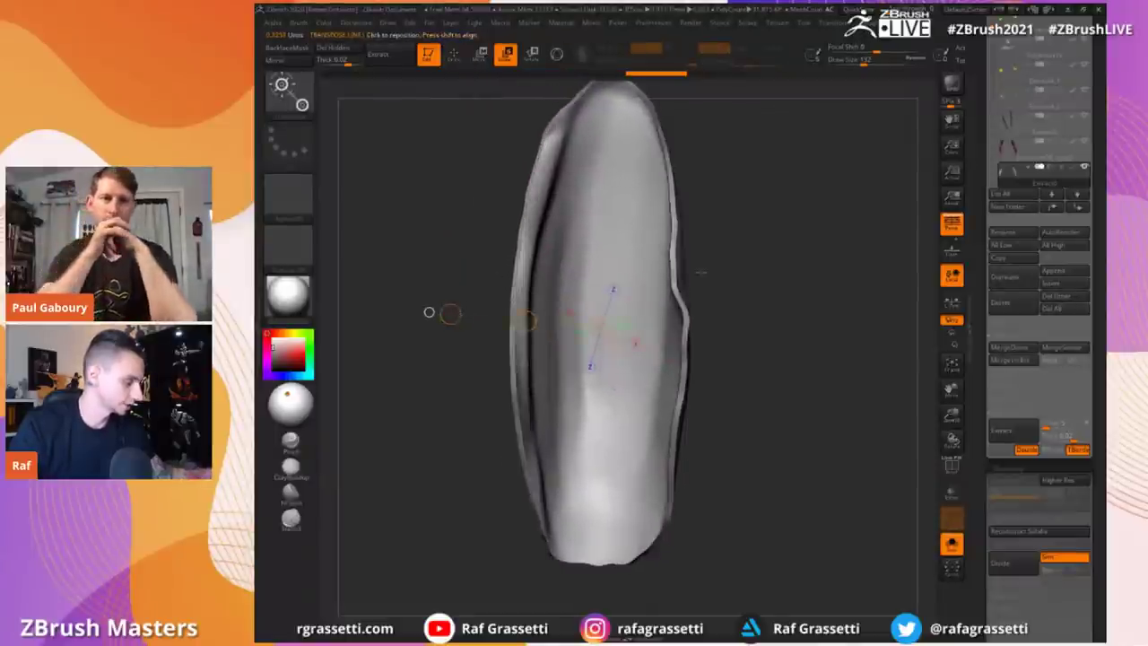
Step: Enable local symmetry, reshape and smooth the extracted panel, and wait for the unresponsive program
{"action": "left_click", "coordinate": [952, 302]}
{"action": "left_click_drag", "start_coordinate": [511, 243], "coordinate": [404, 287]}
{"action": "key", "text": "w"}
{"action": "left_click_drag", "start_coordinate": [525, 345], "coordinate": [518, 345]}
{"action": "key", "text": "q"}
{"action": "mouse_move", "coordinate": [502, 332]}
{"action": "left_mouse_down"}
{"action": "mouse_move", "coordinate": [467, 264]}
{"action": "mouse_move", "coordinate": [456, 274]}
{"action": "mouse_move", "coordinate": [465, 259]}
{"action": "mouse_move", "coordinate": [448, 264]}
{"action": "left_mouse_up"}
{"action": "left_click", "coordinate": [467, 263], "text": "ctrl"}
{"action": "key", "text": "s"}
{"action": "left_click_drag", "start_coordinate": [558, 318], "coordinate": [576, 318]}
{"action": "left_click_drag", "start_coordinate": [639, 340], "coordinate": [599, 494], "text": "shift"}
{"action": "mouse_move", "coordinate": [485, 386]}
{"action": "left_mouse_down"}
{"action": "mouse_move", "coordinate": [576, 293]}
{"action": "mouse_move", "coordinate": [539, 269]}
{"action": "left_mouse_up"}
{"action": "left_click_drag", "start_coordinate": [497, 223], "coordinate": [574, 231]}
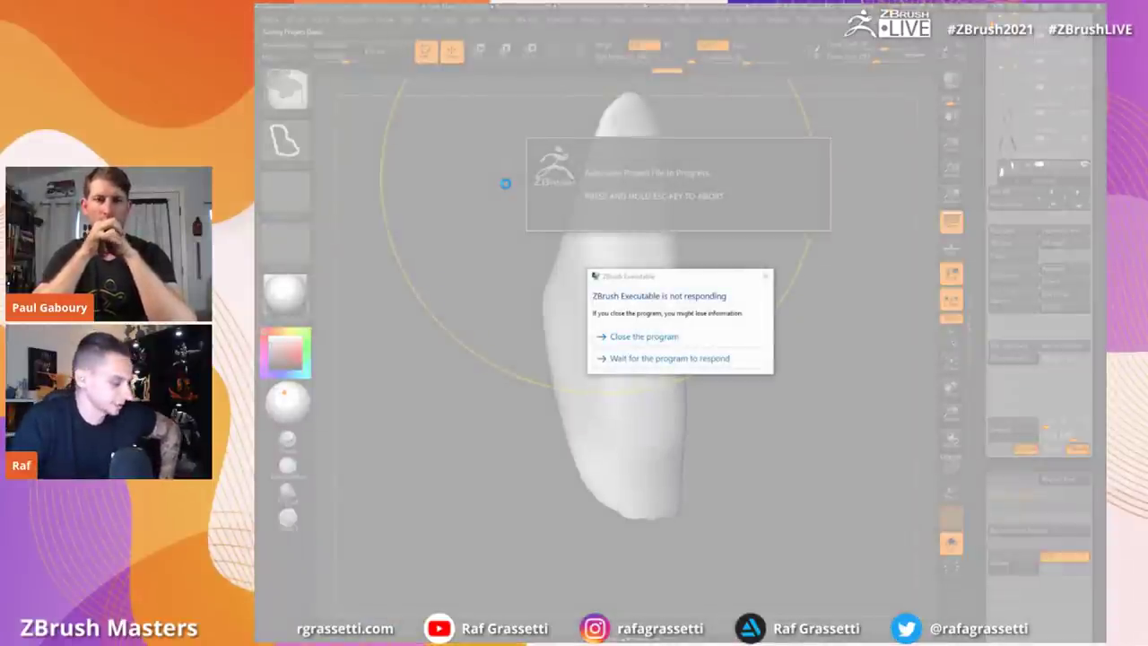
{"action": "left_click", "coordinate": [655, 359]}
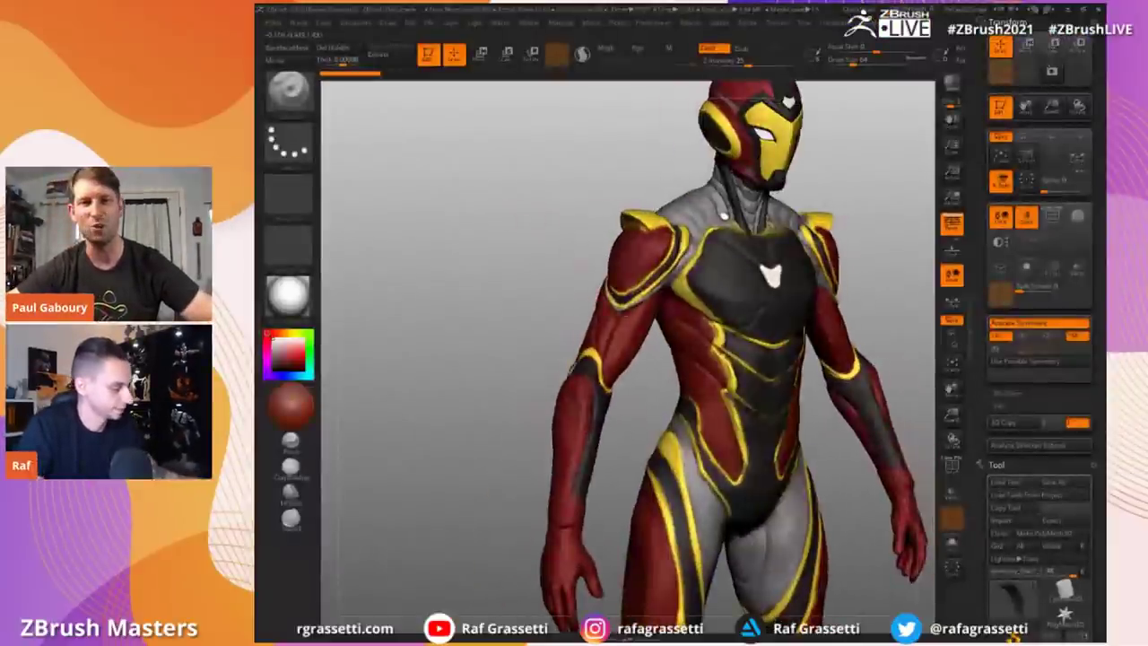
Step: Select the arm subtool on the detailed armoured figure and isolate it
{"action": "left_click", "coordinate": [645, 251], "text": "alt"}
{"action": "mouse_move", "coordinate": [529, 236]}
{"action": "left_mouse_down", "text": "alt"}
{"action": "mouse_move", "coordinate": [533, 256]}
{"action": "mouse_move", "coordinate": [541, 232]}
{"action": "left_mouse_up", "text": "alt"}
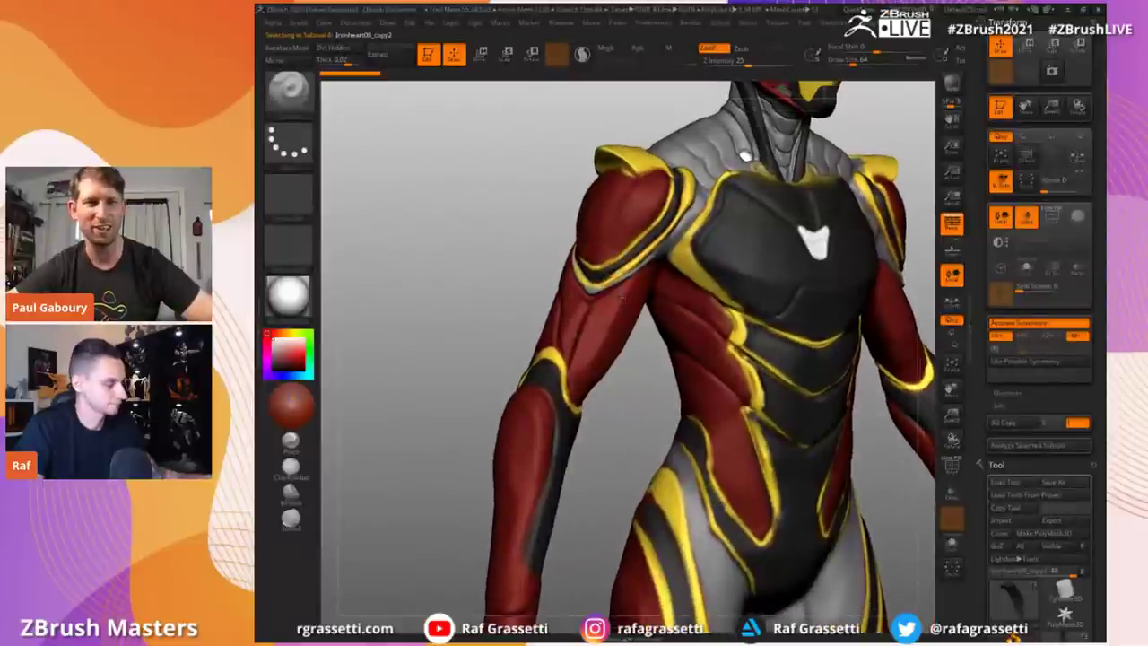
{"action": "scroll", "coordinate": [544, 218], "scroll_direction": "up", "scroll_amount": 3}
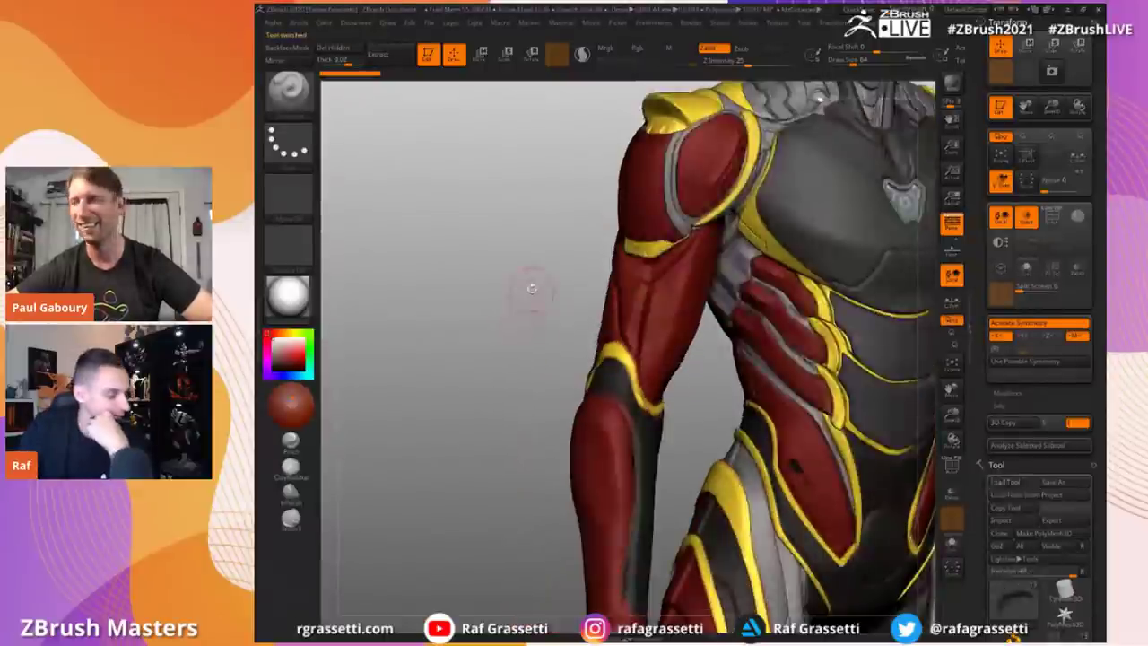
{"action": "left_click", "coordinate": [628, 296], "text": "alt"}
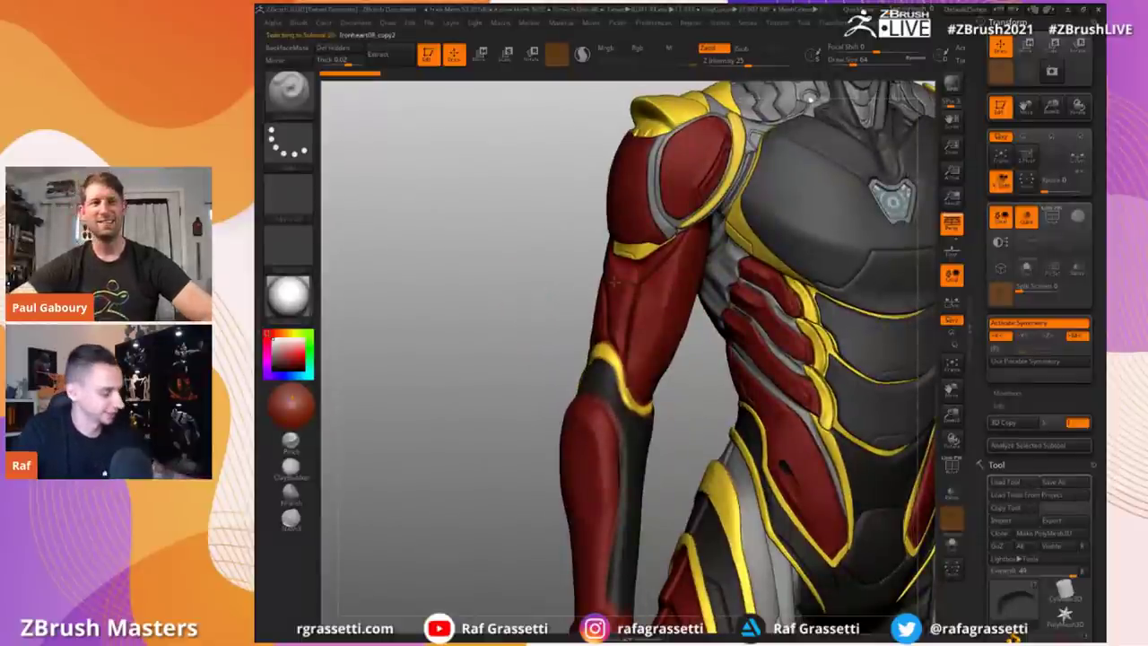
{"action": "key", "text": "shift+s"}
{"action": "mouse_move", "coordinate": [544, 230]}
{"action": "left_mouse_down"}
{"action": "mouse_move", "coordinate": [517, 236]}
{"action": "mouse_move", "coordinate": [528, 234]}
{"action": "left_mouse_up"}
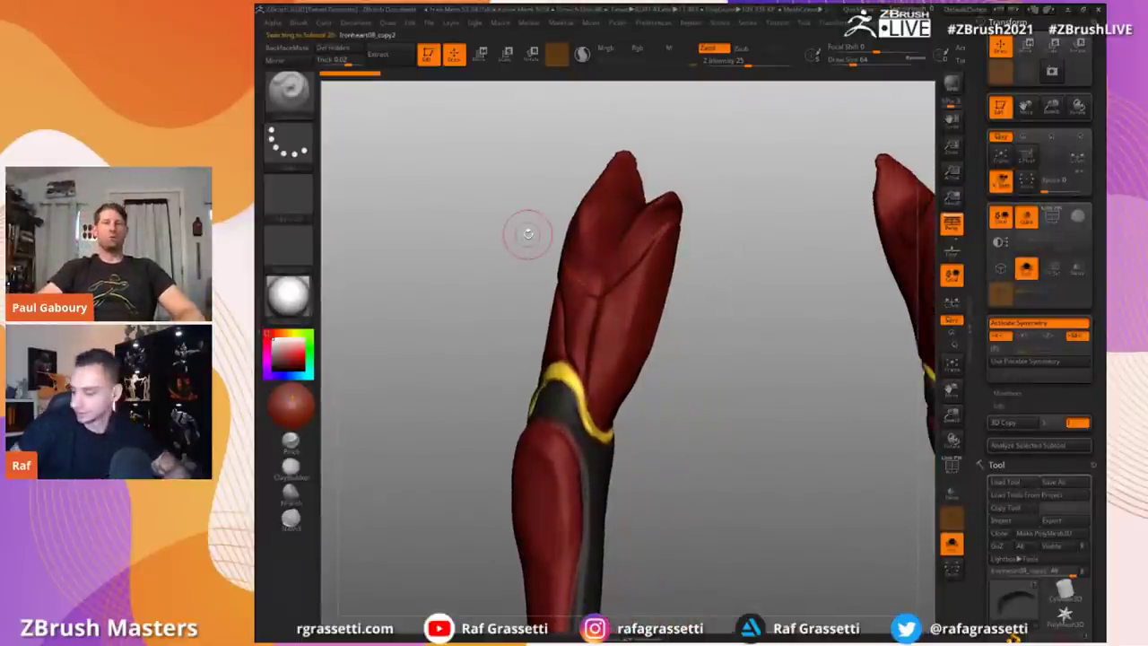
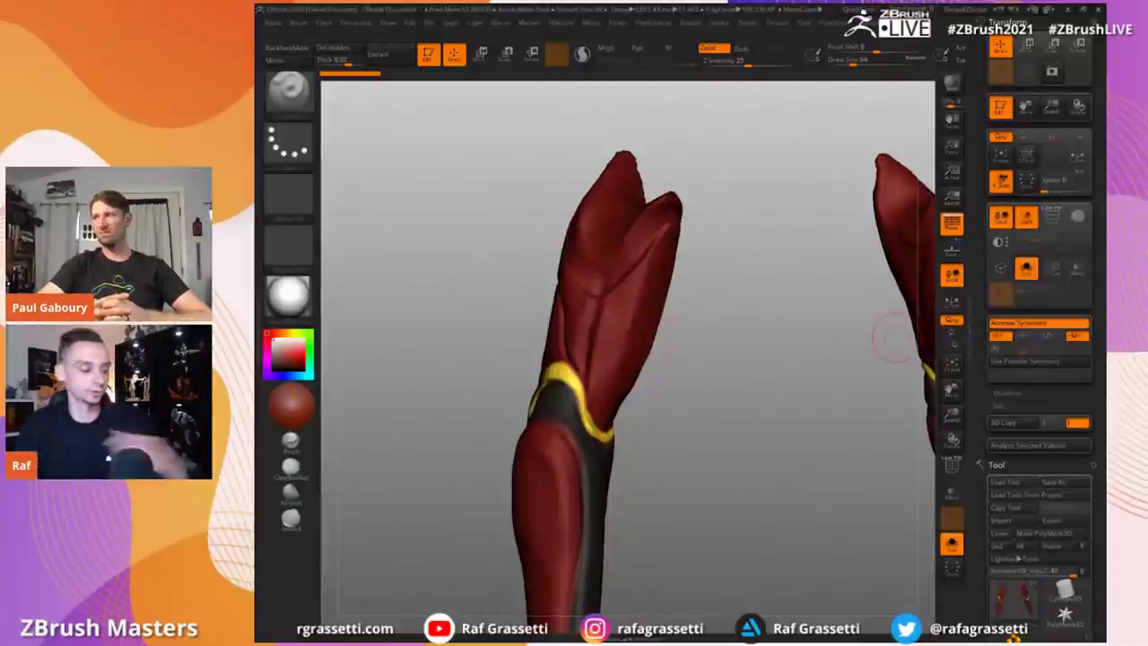
Step: Switch the masking stroke to Lasso and mask the long inner muscle area of the upper arm
{"action": "left_click_drag", "start_coordinate": [513, 216], "coordinate": [567, 173]}
{"action": "left_click_drag", "start_coordinate": [740, 192], "coordinate": [713, 166], "text": "ctrl"}
{"action": "left_click_drag", "start_coordinate": [682, 246], "coordinate": [673, 268], "text": "ctrl"}
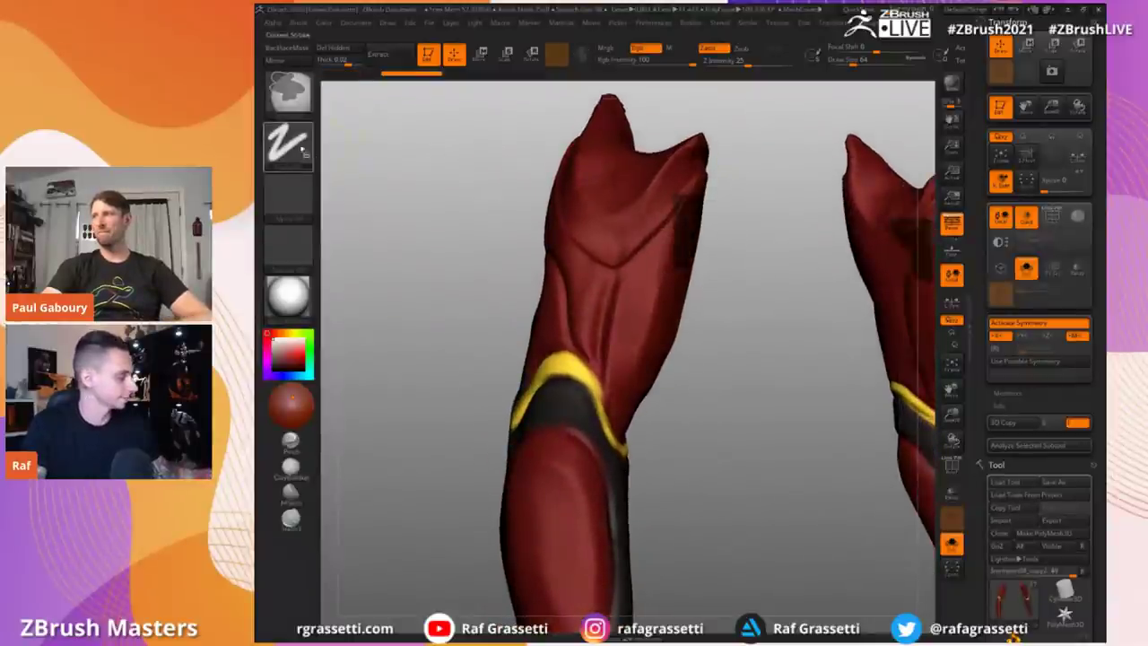
{"action": "left_click", "coordinate": [288, 144], "text": "ctrl"}
{"action": "left_click", "coordinate": [468, 186], "text": "ctrl"}
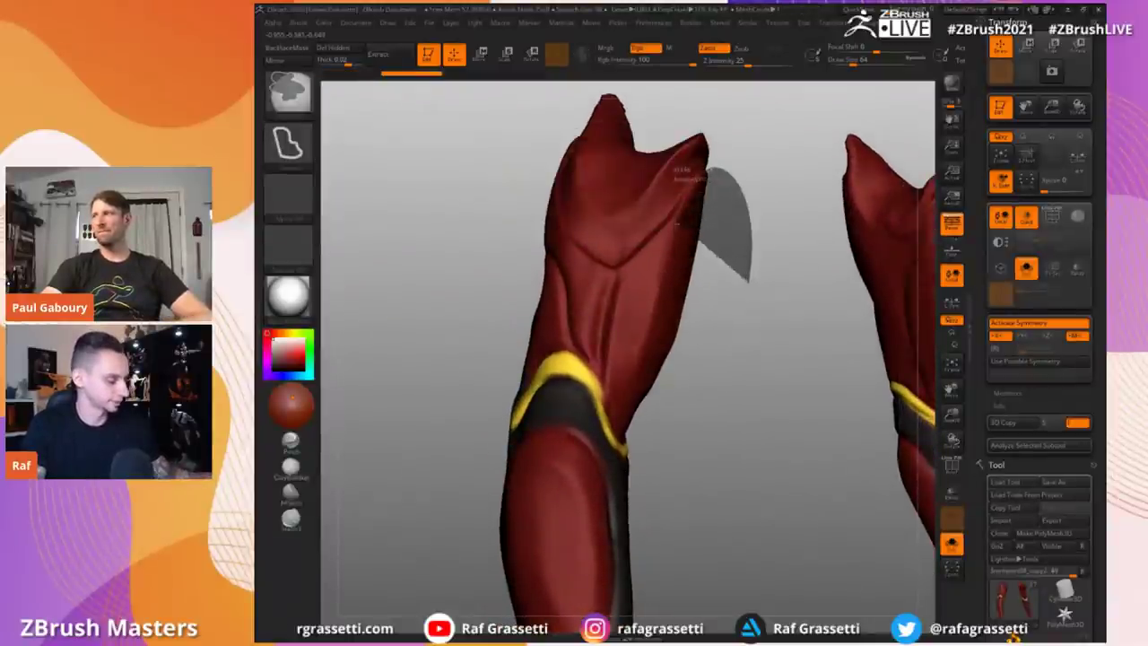
{"action": "left_click_drag", "start_coordinate": [675, 167], "coordinate": [626, 167]}
{"action": "left_click_drag", "start_coordinate": [616, 366], "coordinate": [691, 412], "text": "ctrl"}
{"action": "mouse_move", "coordinate": [748, 448]}
{"action": "left_mouse_down"}
{"action": "mouse_move", "coordinate": [708, 452]}
{"action": "mouse_move", "coordinate": [618, 341]}
{"action": "mouse_move", "coordinate": [511, 248]}
{"action": "mouse_move", "coordinate": [646, 323]}
{"action": "left_mouse_up"}
{"action": "mouse_move", "coordinate": [810, 482]}
{"action": "left_mouse_down", "text": "ctrl"}
{"action": "mouse_move", "coordinate": [856, 200]}
{"action": "mouse_move", "coordinate": [808, 260]}
{"action": "left_mouse_up", "text": "ctrl"}
{"action": "mouse_move", "coordinate": [762, 395]}
{"action": "left_mouse_down", "text": "ctrl+alt"}
{"action": "mouse_move", "coordinate": [676, 453]}
{"action": "mouse_move", "coordinate": [702, 530]}
{"action": "left_mouse_up", "text": "ctrl+alt"}
{"action": "mouse_move", "coordinate": [458, 201]}
{"action": "left_mouse_down"}
{"action": "mouse_move", "coordinate": [686, 342]}
{"action": "mouse_move", "coordinate": [771, 414]}
{"action": "mouse_move", "coordinate": [747, 422]}
{"action": "left_mouse_up"}
Step: Extract the masked upper-arm area with a thin thickness and accept the result as a new subtool
{"action": "left_click_drag", "start_coordinate": [981, 502], "coordinate": [982, 453]}
{"action": "left_click", "coordinate": [1008, 411]}
{"action": "left_click_drag", "start_coordinate": [981, 513], "coordinate": [980, 384]}
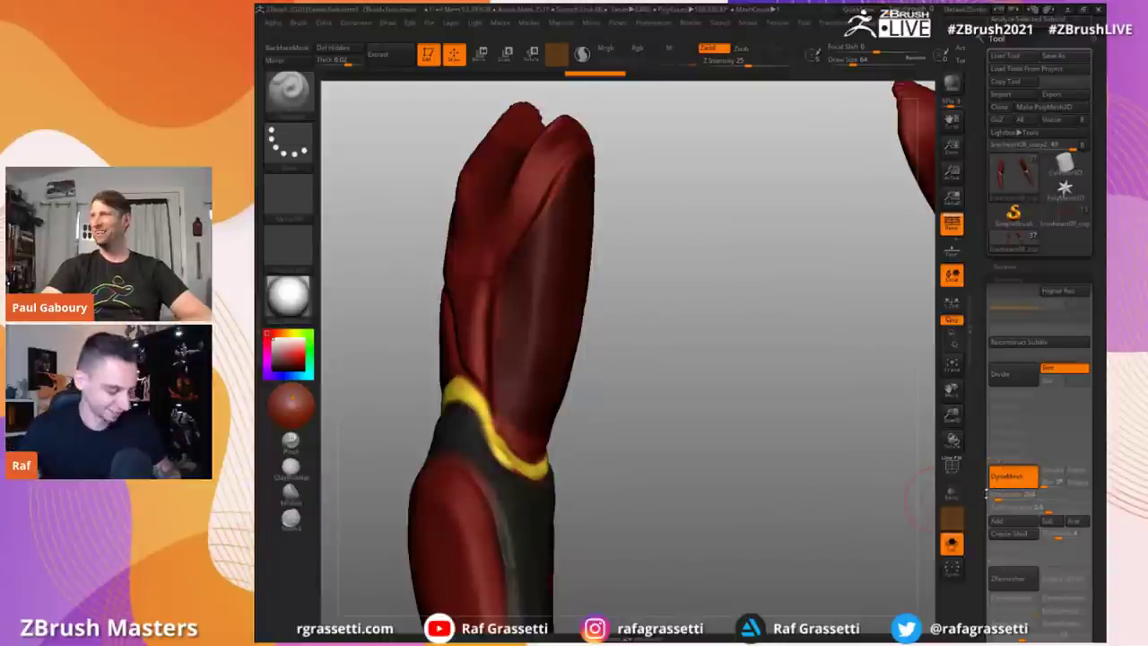
{"action": "left_click_drag", "start_coordinate": [981, 478], "coordinate": [977, 359]}
{"action": "left_click", "coordinate": [1004, 278]}
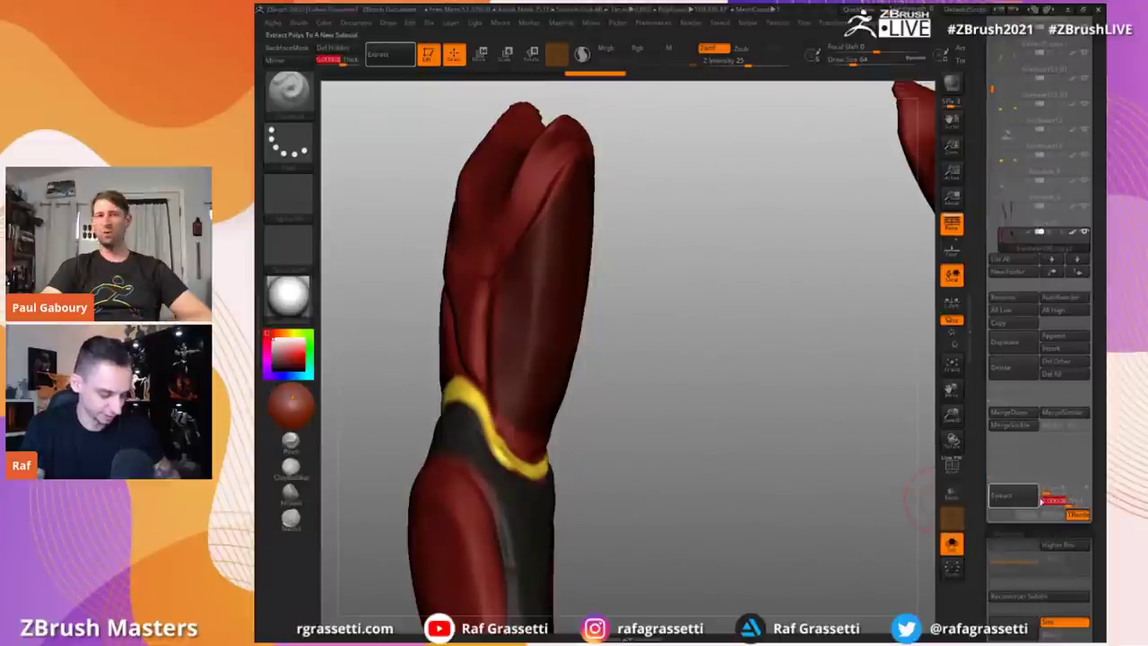
{"action": "left_click", "coordinate": [1071, 501]}
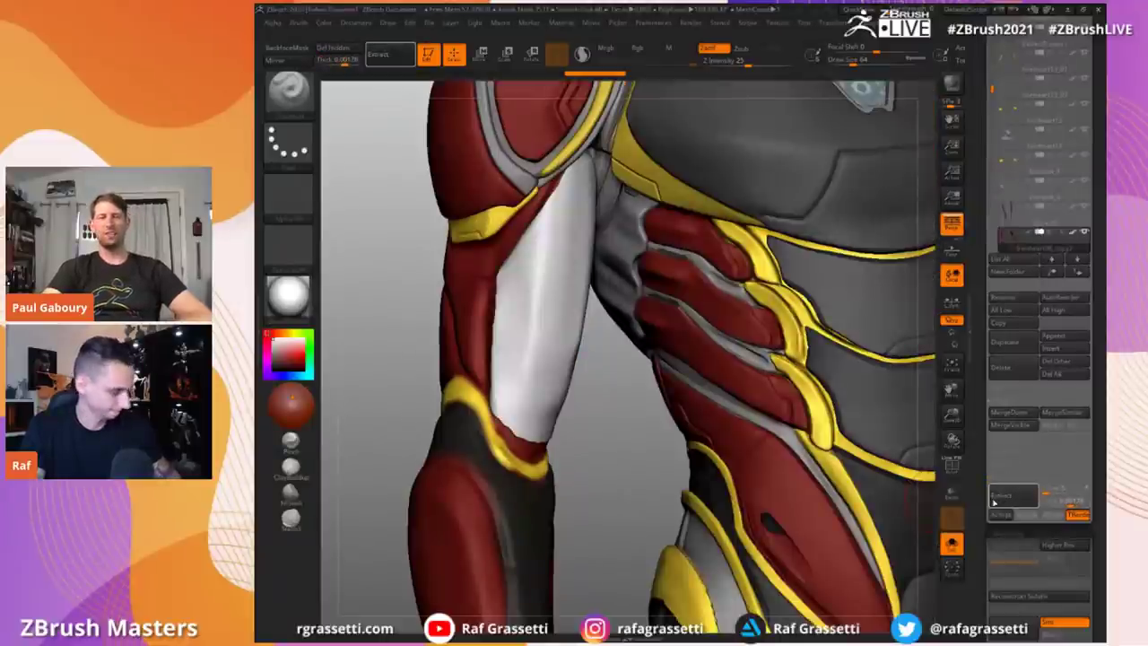
{"action": "left_click", "coordinate": [995, 518]}
Step: Clear the mask, set the brush's draw size to 228 and isolate the extracted upper-arm panel
{"action": "left_click_drag", "start_coordinate": [625, 423], "coordinate": [639, 449], "text": "ctrl"}
{"action": "mouse_move", "coordinate": [642, 453]}
{"action": "left_mouse_down"}
{"action": "mouse_move", "coordinate": [692, 500]}
{"action": "mouse_move", "coordinate": [763, 498]}
{"action": "left_mouse_up"}
{"action": "key", "text": "s"}
{"action": "left_click_drag", "start_coordinate": [554, 346], "coordinate": [575, 346]}
{"action": "left_click_drag", "start_coordinate": [529, 310], "coordinate": [844, 469]}
Step: Inflate the extracted panel slightly with the Inflate deformation
{"action": "left_click_drag", "start_coordinate": [979, 486], "coordinate": [1009, 464]}
{"action": "left_click", "coordinate": [1006, 403]}
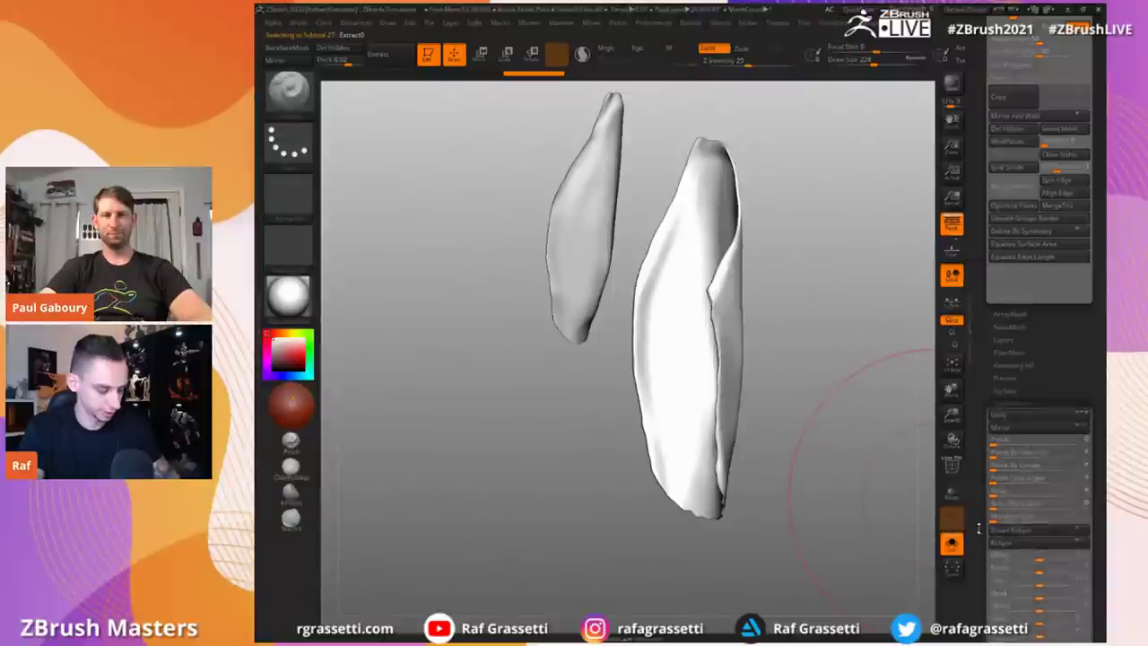
{"action": "scroll", "coordinate": [998, 459], "scroll_direction": "down", "scroll_amount": 3}
{"action": "scroll", "coordinate": [987, 556], "scroll_direction": "down", "scroll_amount": 2}
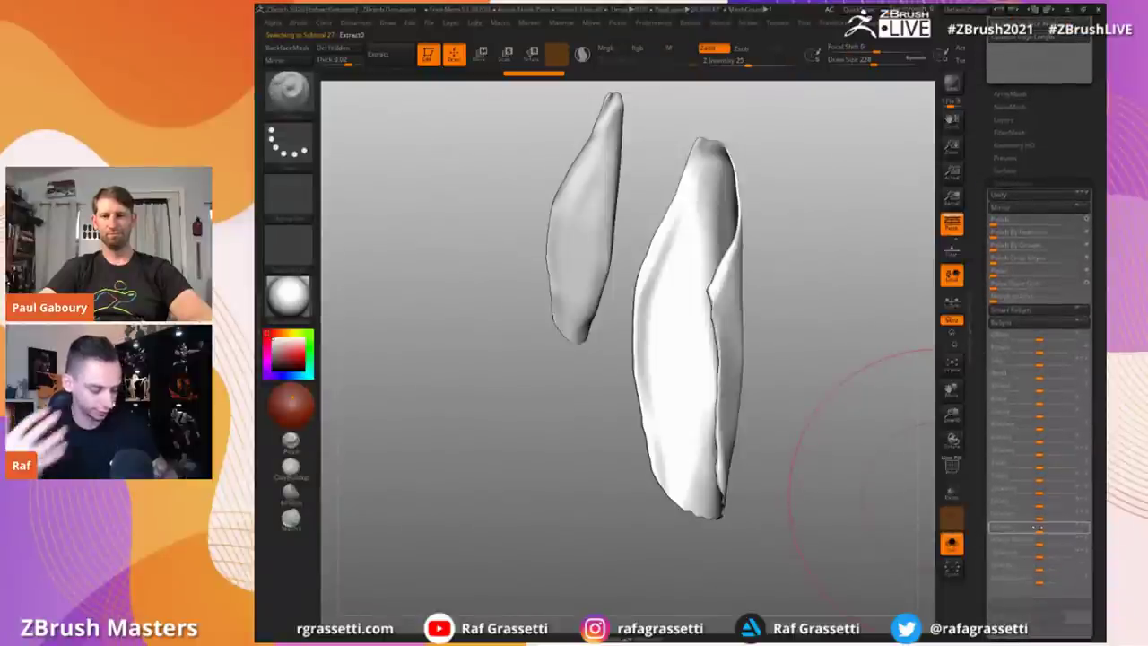
{"action": "left_click_drag", "start_coordinate": [1040, 528], "coordinate": [1046, 529]}
{"action": "left_click_drag", "start_coordinate": [876, 297], "coordinate": [712, 211]}
{"action": "left_click_drag", "start_coordinate": [976, 152], "coordinate": [977, 369]}
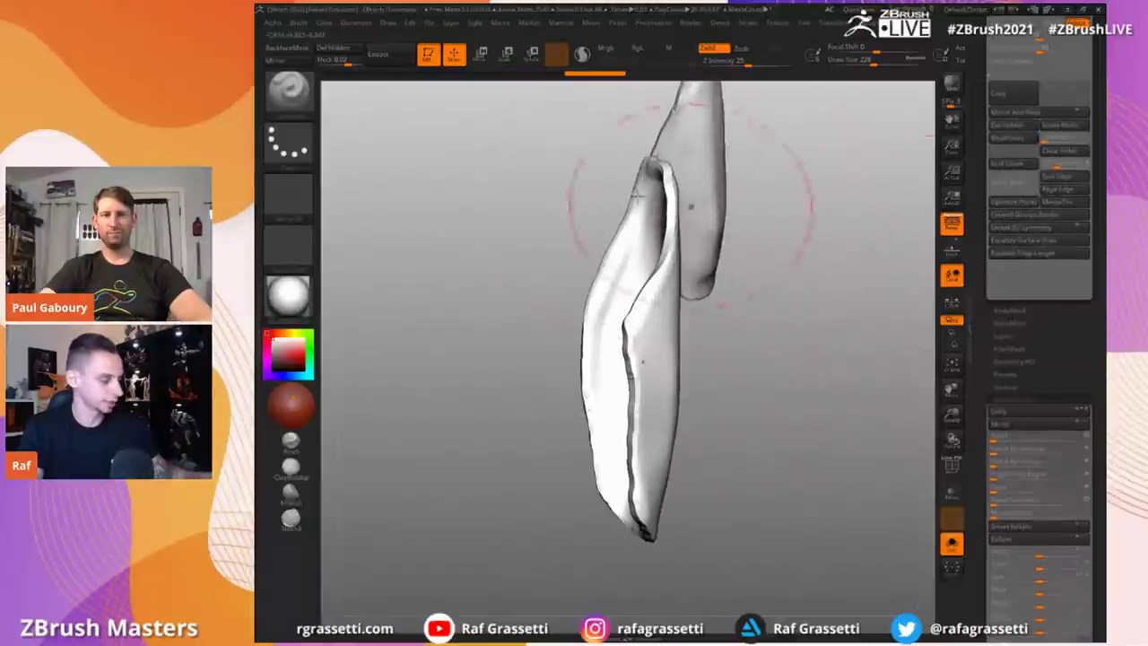
Step: Adjust the extracted panel's placement with the Move transform
{"action": "left_click_drag", "start_coordinate": [565, 234], "coordinate": [705, 296]}
{"action": "key", "text": "w"}
{"action": "left_click", "coordinate": [705, 311], "text": "ctrl"}
{"action": "left_click_drag", "start_coordinate": [621, 255], "coordinate": [549, 79]}
{"action": "left_click", "coordinate": [557, 53]}
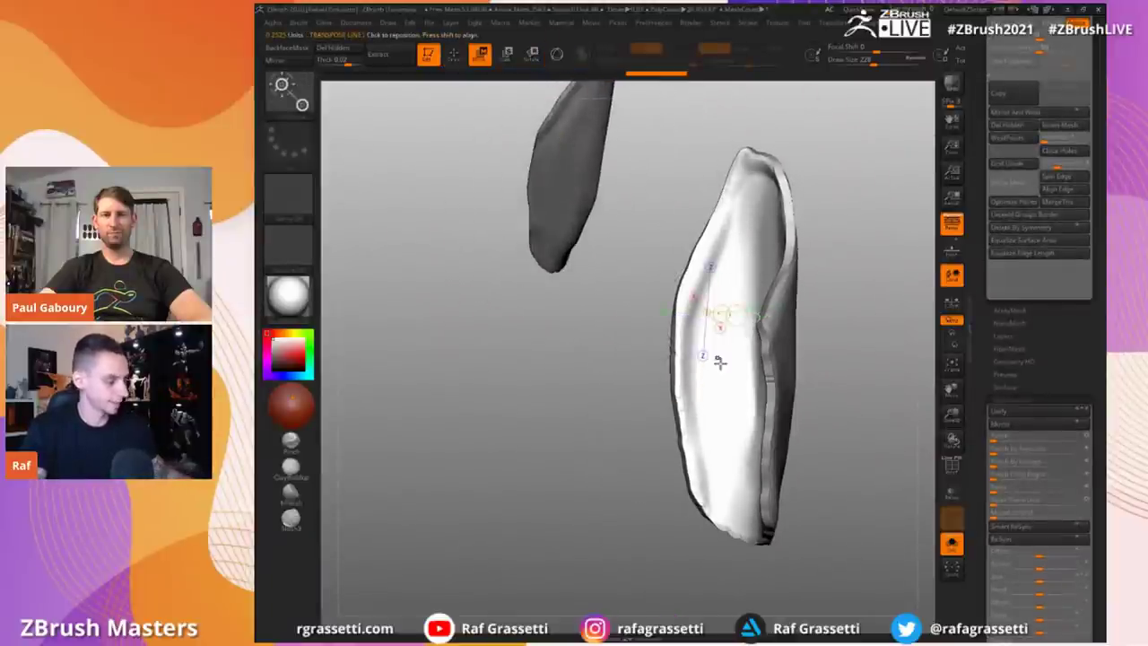
{"action": "left_click_drag", "start_coordinate": [615, 410], "coordinate": [779, 430]}
{"action": "left_click_drag", "start_coordinate": [871, 331], "coordinate": [829, 334]}
Step: Retopologise the extracted panel with ZRemesher and check its new wireframe
{"action": "left_click_drag", "start_coordinate": [979, 367], "coordinate": [982, 480]}
{"action": "scroll", "coordinate": [991, 466], "scroll_direction": "down", "scroll_amount": 3}
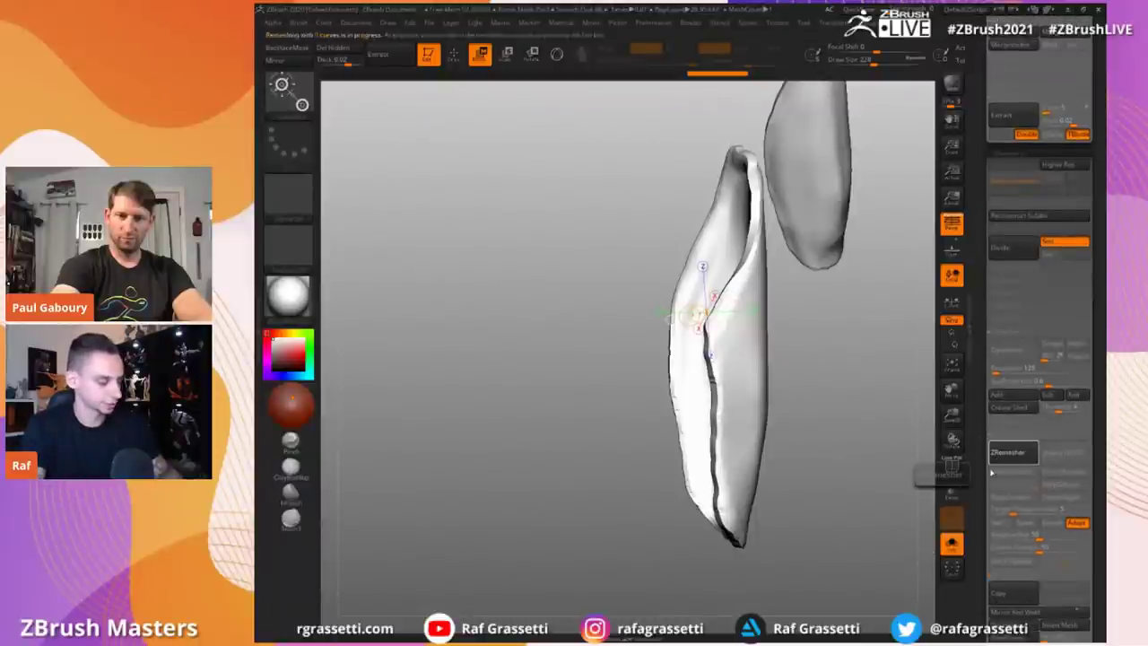
{"action": "mouse_move", "coordinate": [677, 149]}
{"action": "left_mouse_down"}
{"action": "mouse_move", "coordinate": [694, 164]}
{"action": "mouse_move", "coordinate": [615, 203]}
{"action": "mouse_move", "coordinate": [621, 192]}
{"action": "mouse_move", "coordinate": [779, 236]}
{"action": "left_mouse_up"}
{"action": "key", "text": "shift+f"}
{"action": "key", "text": "q"}
{"action": "left_click_drag", "start_coordinate": [584, 297], "coordinate": [789, 265], "text": "shift"}
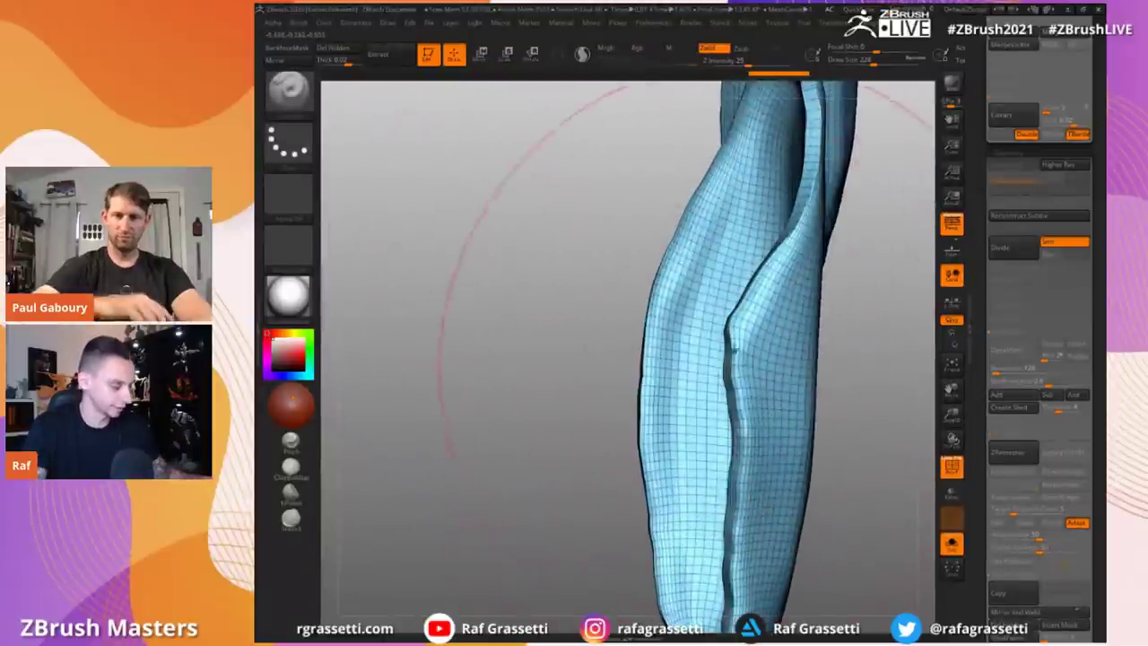
{"action": "left_click_drag", "start_coordinate": [628, 305], "coordinate": [583, 306]}
{"action": "key", "text": "shift+f"}
Step: Smooth the surface and rim of the remeshed panel into clean rounded edges
{"action": "left_click_drag", "start_coordinate": [654, 336], "coordinate": [654, 413], "text": "shift"}
{"action": "left_click_drag", "start_coordinate": [588, 346], "coordinate": [686, 186]}
{"action": "mouse_move", "coordinate": [676, 326]}
{"action": "left_mouse_down", "text": "shift"}
{"action": "mouse_move", "coordinate": [673, 477]}
{"action": "mouse_move", "coordinate": [618, 520]}
{"action": "mouse_move", "coordinate": [605, 261]}
{"action": "left_mouse_up", "text": "shift"}
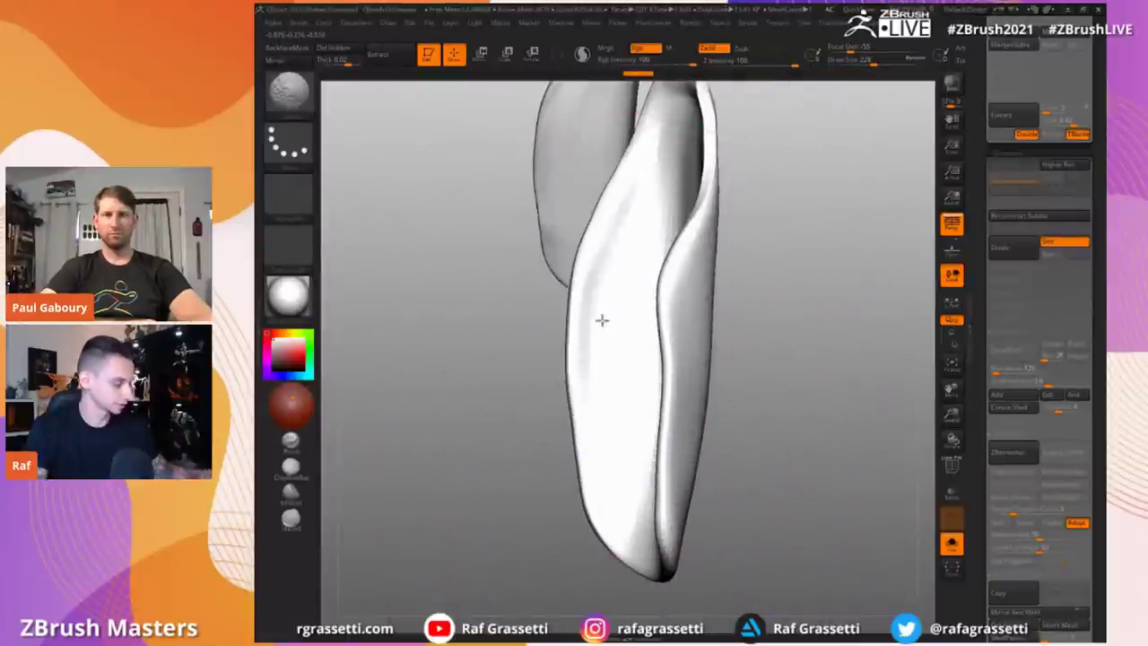
{"action": "left_click_drag", "start_coordinate": [558, 404], "coordinate": [518, 413]}
{"action": "mouse_move", "coordinate": [560, 368]}
{"action": "left_mouse_down", "text": "alt"}
{"action": "mouse_move", "coordinate": [578, 447]}
{"action": "mouse_move", "coordinate": [654, 230]}
{"action": "mouse_move", "coordinate": [557, 223]}
{"action": "mouse_move", "coordinate": [682, 390]}
{"action": "mouse_move", "coordinate": [538, 320]}
{"action": "mouse_move", "coordinate": [519, 239]}
{"action": "mouse_move", "coordinate": [553, 265]}
{"action": "left_mouse_up", "text": "alt"}
{"action": "left_click_drag", "start_coordinate": [730, 231], "coordinate": [700, 474], "text": "shift"}
Step: Show the whole figure, fit the panel against the surrounding arm armour and isolate it again
{"action": "mouse_move", "coordinate": [503, 280]}
{"action": "left_mouse_down"}
{"action": "mouse_move", "coordinate": [567, 278]}
{"action": "mouse_move", "coordinate": [584, 292]}
{"action": "mouse_move", "coordinate": [515, 269]}
{"action": "mouse_move", "coordinate": [538, 272]}
{"action": "mouse_move", "coordinate": [644, 357]}
{"action": "left_mouse_up"}
{"action": "key", "text": "alt+s"}
{"action": "mouse_move", "coordinate": [470, 281]}
{"action": "left_mouse_down"}
{"action": "mouse_move", "coordinate": [500, 261]}
{"action": "mouse_move", "coordinate": [647, 378]}
{"action": "left_mouse_up"}
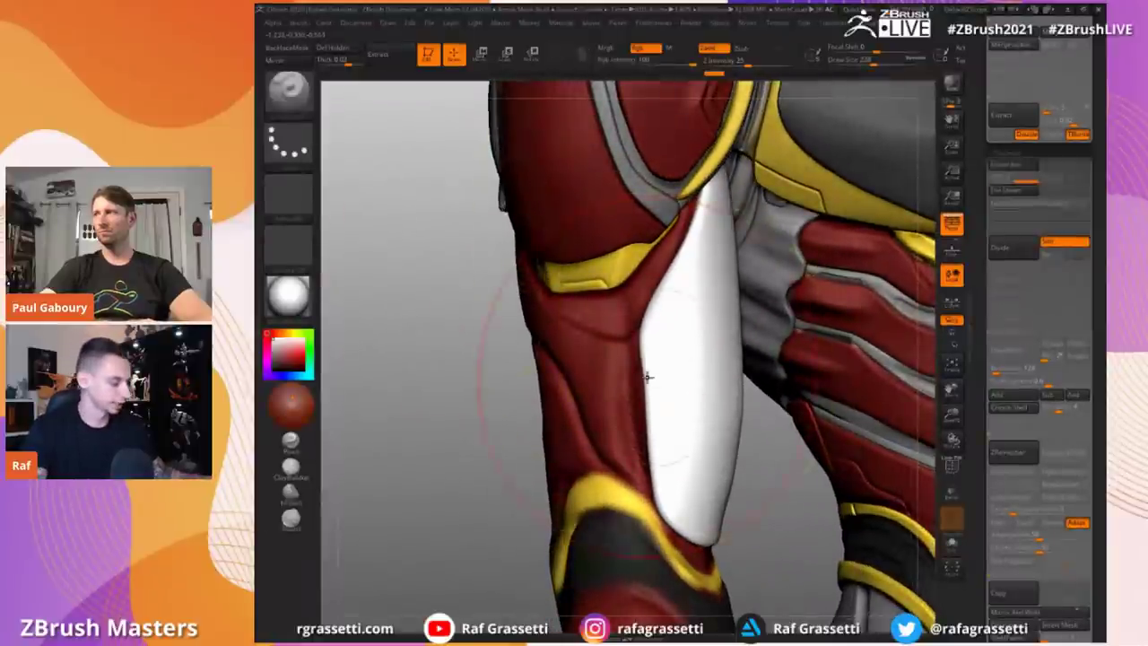
{"action": "left_click_drag", "start_coordinate": [454, 415], "coordinate": [695, 356]}
{"action": "key", "text": "alt+s"}
{"action": "left_click_drag", "start_coordinate": [596, 278], "coordinate": [619, 323], "text": "alt"}
Step: Reduce the brush's draw size to 29 and refine the curved rim along the panel's inner edge
{"action": "key", "text": "s"}
{"action": "left_click_drag", "start_coordinate": [743, 345], "coordinate": [719, 346]}
{"action": "left_click_drag", "start_coordinate": [807, 184], "coordinate": [817, 225]}
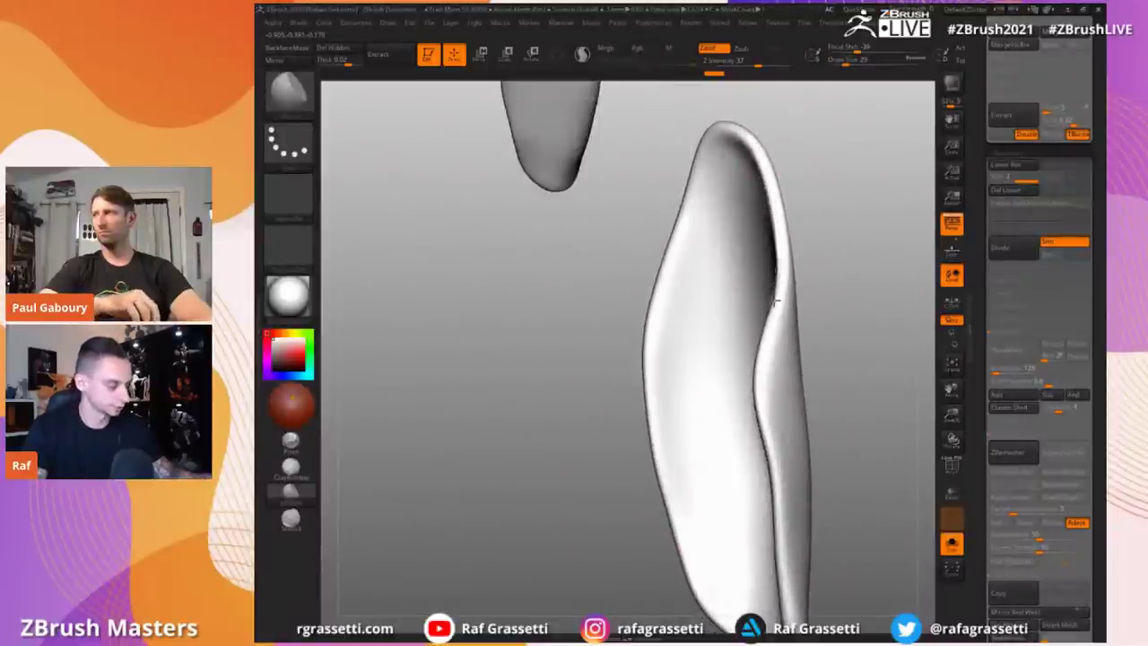
{"action": "right_click_drag", "start_coordinate": [776, 302], "coordinate": [786, 270]}
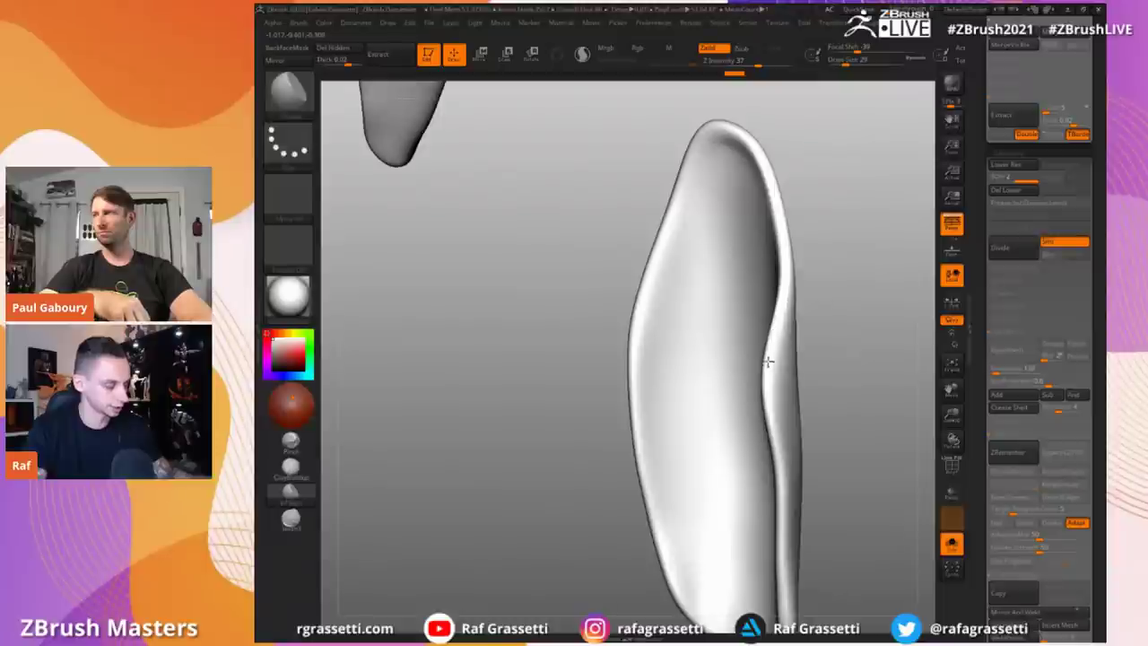
{"action": "left_click_drag", "start_coordinate": [782, 513], "coordinate": [697, 302]}
Step: Check the panel's wireframe from the outside and adjust its side edge with the Move transform
{"action": "key", "text": "shift+f"}
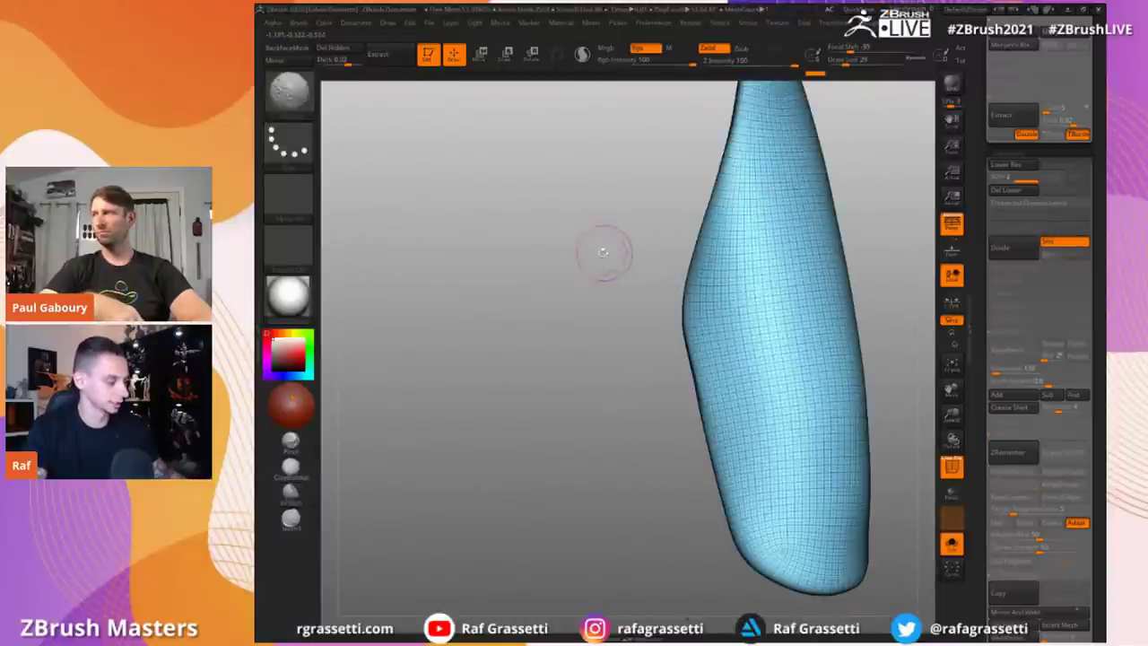
{"action": "key", "text": "shift+f"}
{"action": "left_click_drag", "start_coordinate": [603, 253], "coordinate": [682, 318]}
{"action": "key", "text": "w"}
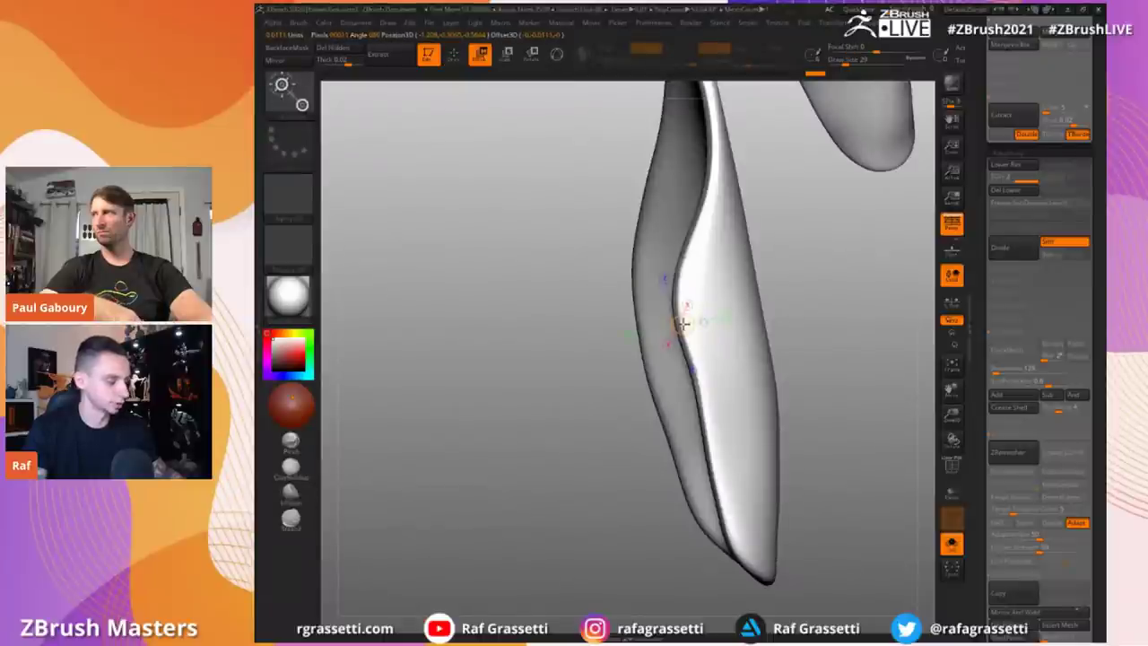
{"action": "mouse_move", "coordinate": [583, 256]}
{"action": "left_mouse_down"}
{"action": "mouse_move", "coordinate": [538, 223]}
{"action": "mouse_move", "coordinate": [556, 220]}
{"action": "mouse_move", "coordinate": [564, 264]}
{"action": "mouse_move", "coordinate": [587, 265]}
{"action": "mouse_move", "coordinate": [571, 263]}
{"action": "left_mouse_up"}
{"action": "left_click_drag", "start_coordinate": [747, 244], "coordinate": [695, 423]}
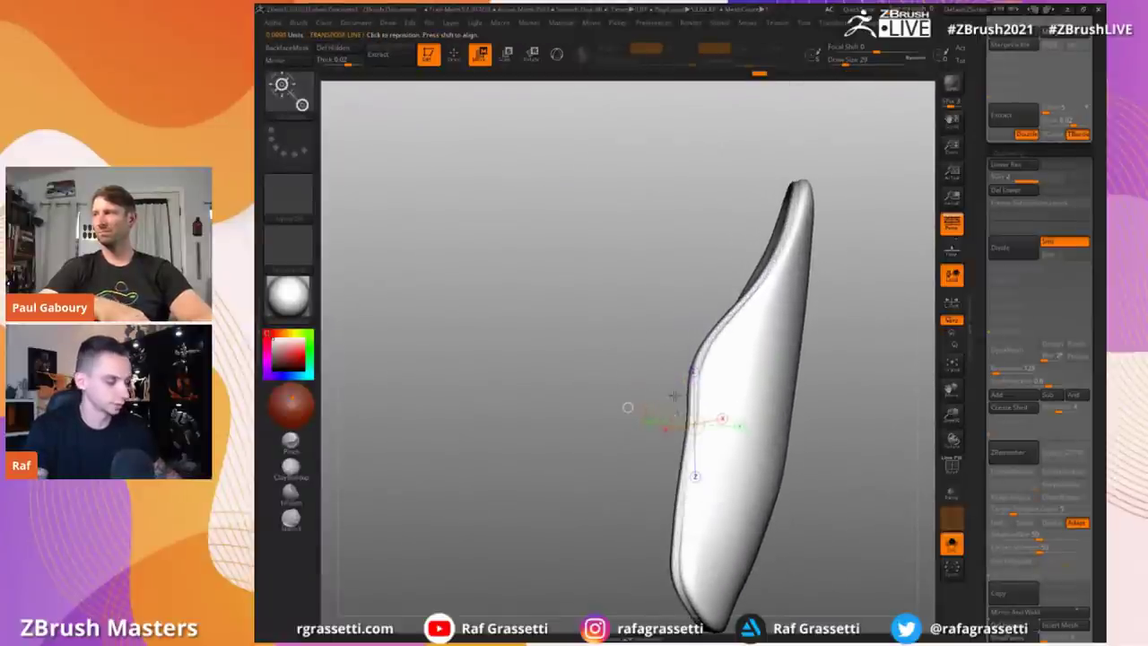
Step: Turn on local symmetry and adjust the panel's proportions slightly with the Transpose Scale transform, judging it from the side and front
{"action": "key", "text": "q"}
{"action": "left_click_drag", "start_coordinate": [692, 154], "coordinate": [723, 205]}
{"action": "key", "text": "w"}
{"action": "mouse_move", "coordinate": [664, 412]}
{"action": "left_mouse_down"}
{"action": "mouse_move", "coordinate": [651, 406]}
{"action": "mouse_move", "coordinate": [753, 350]}
{"action": "mouse_move", "coordinate": [682, 395]}
{"action": "left_mouse_up"}
{"action": "left_click", "coordinate": [951, 304]}
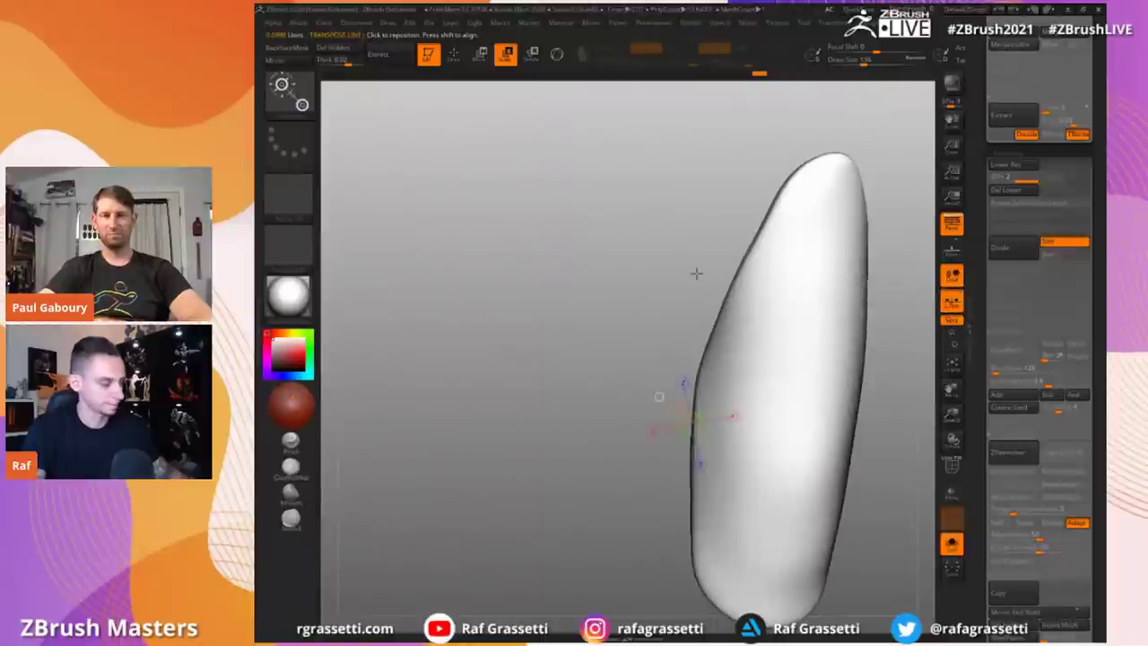
{"action": "left_click_drag", "start_coordinate": [601, 343], "coordinate": [551, 300]}
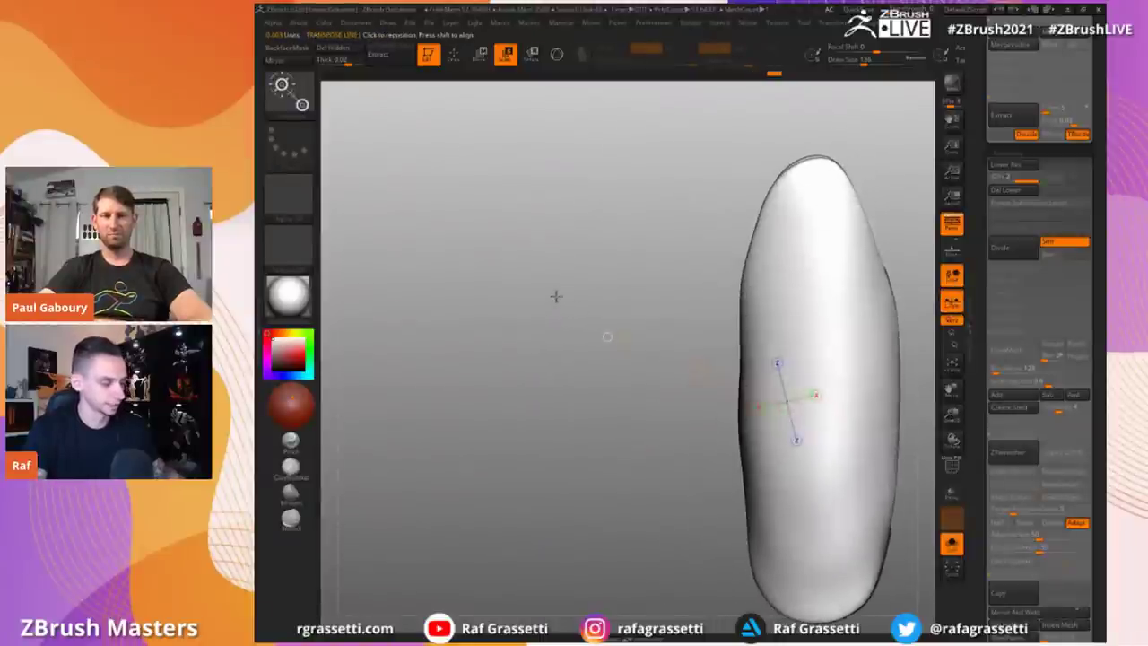
{"action": "key", "text": "w"}
{"action": "left_click_drag", "start_coordinate": [702, 369], "coordinate": [700, 377]}
{"action": "key", "text": "q"}
{"action": "left_click_drag", "start_coordinate": [604, 284], "coordinate": [658, 270]}
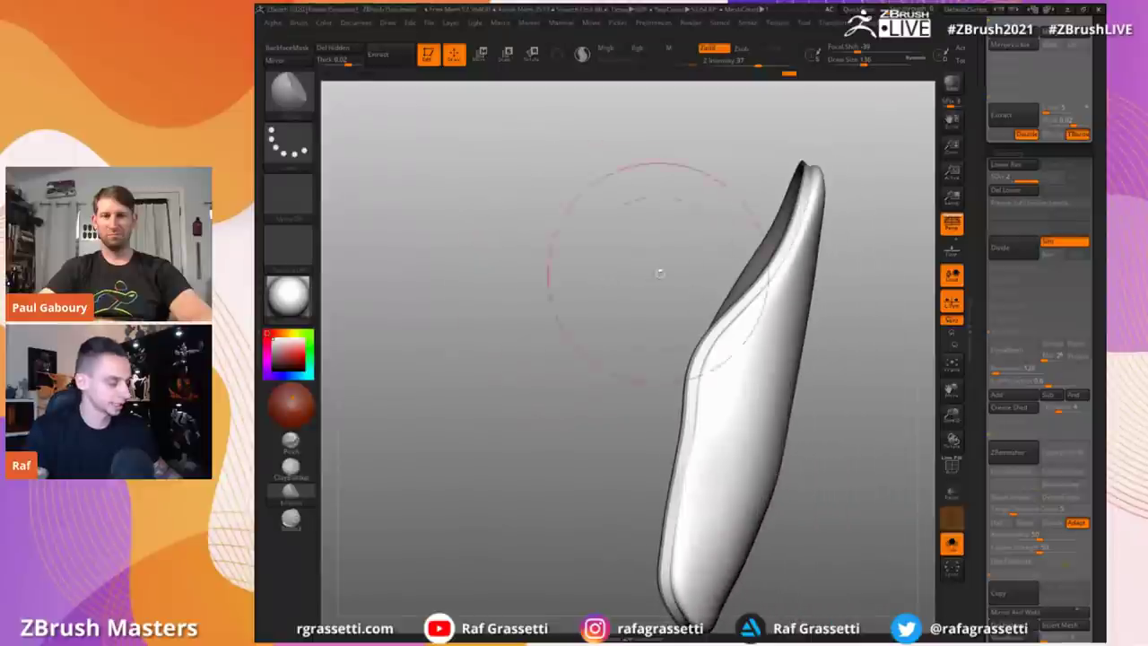
{"action": "key", "text": "w"}
{"action": "left_click_drag", "start_coordinate": [671, 410], "coordinate": [677, 410]}
{"action": "left_click_drag", "start_coordinate": [593, 318], "coordinate": [649, 320]}
Step: Smooth the panel's curved side rim up to its tip, reshape its lower side edge and show the surrounding armour again
{"action": "key", "text": "q"}
{"action": "left_click_drag", "start_coordinate": [704, 409], "coordinate": [745, 249], "text": "shift"}
{"action": "left_click_drag", "start_coordinate": [817, 175], "coordinate": [795, 210], "text": "shift"}
{"action": "left_click_drag", "start_coordinate": [623, 517], "coordinate": [609, 374], "text": "alt"}
{"action": "left_click_drag", "start_coordinate": [684, 503], "coordinate": [676, 418]}
{"action": "mouse_move", "coordinate": [563, 366]}
{"action": "left_mouse_down"}
{"action": "mouse_move", "coordinate": [523, 393]}
{"action": "mouse_move", "coordinate": [545, 396]}
{"action": "left_mouse_up"}
{"action": "key", "text": "shift+s"}
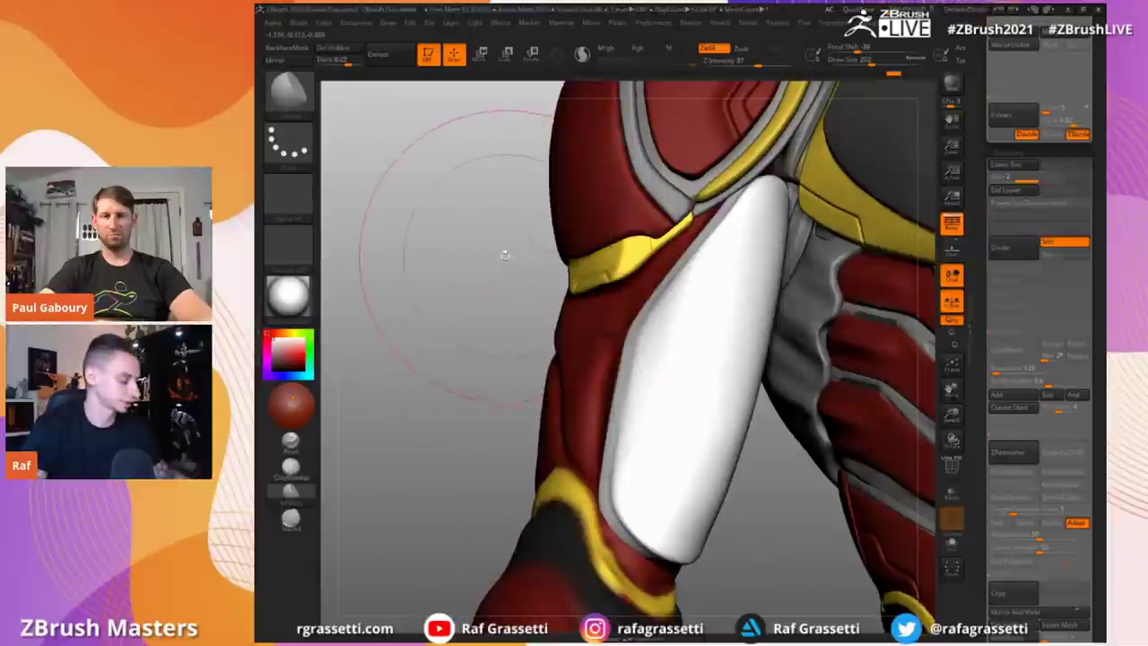
{"action": "left_click_drag", "start_coordinate": [480, 234], "coordinate": [641, 323], "text": "alt"}
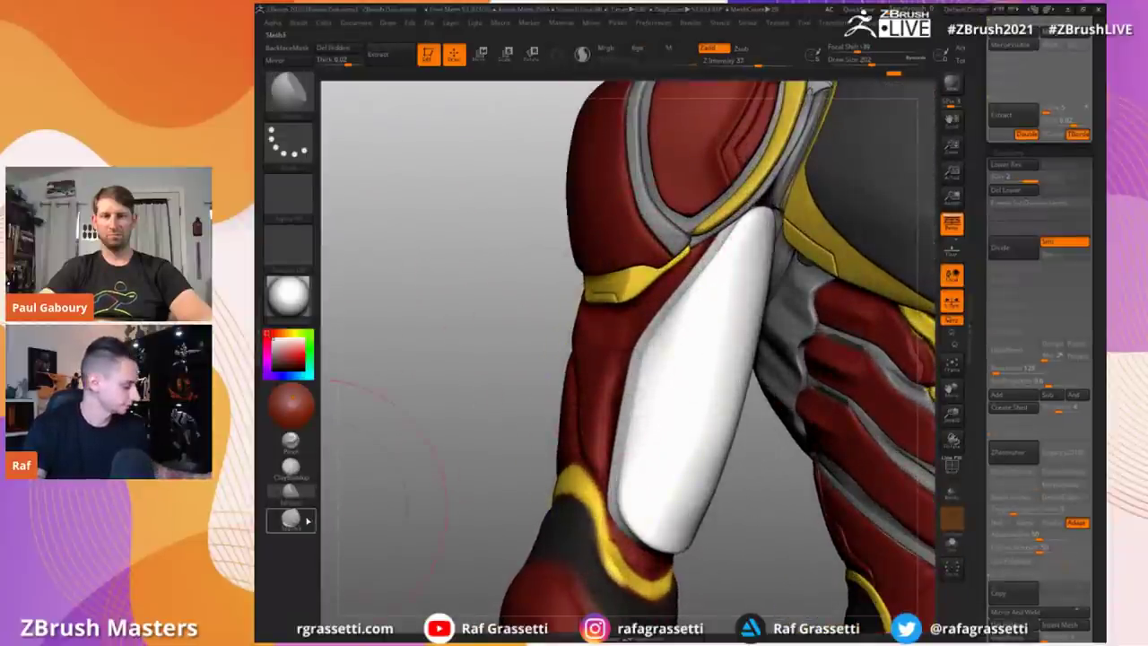
Step: Try to carve a small angular panel line at the panel's lower end with a fine cutting brush
{"action": "left_click", "coordinate": [306, 521]}
{"action": "key", "text": "bracketleft"}
{"action": "key", "text": "bracketleft"}
{"action": "key", "text": "bracketleft"}
{"action": "key", "text": "bracketleft"}
{"action": "key", "text": "bracketleft"}
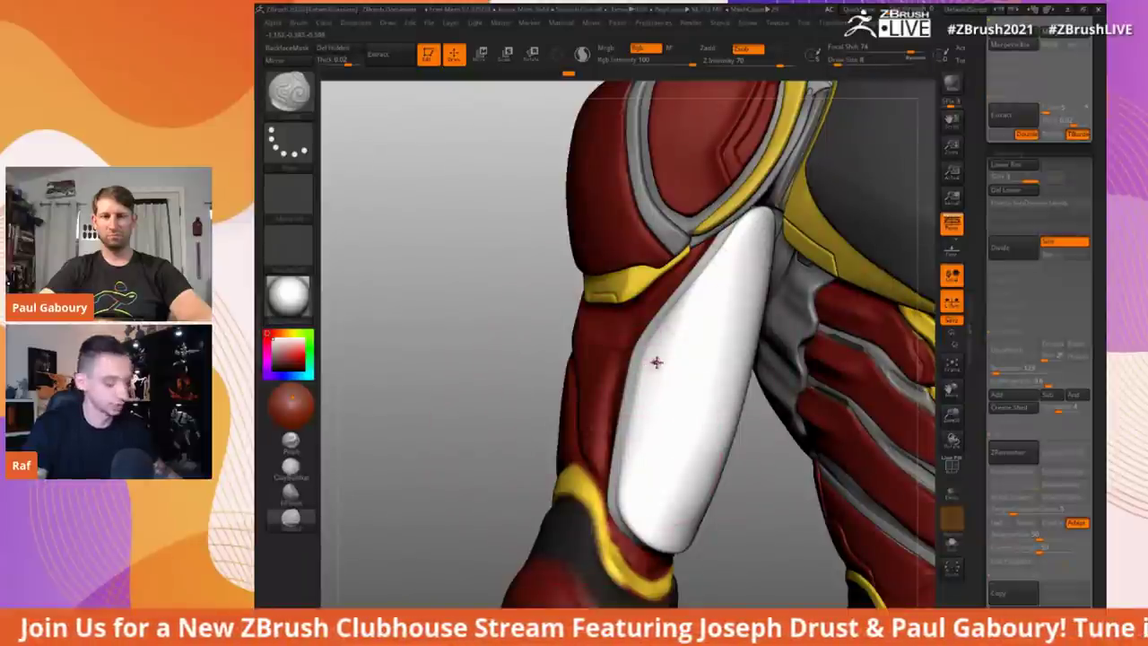
{"action": "left_click_drag", "start_coordinate": [474, 328], "coordinate": [644, 533]}
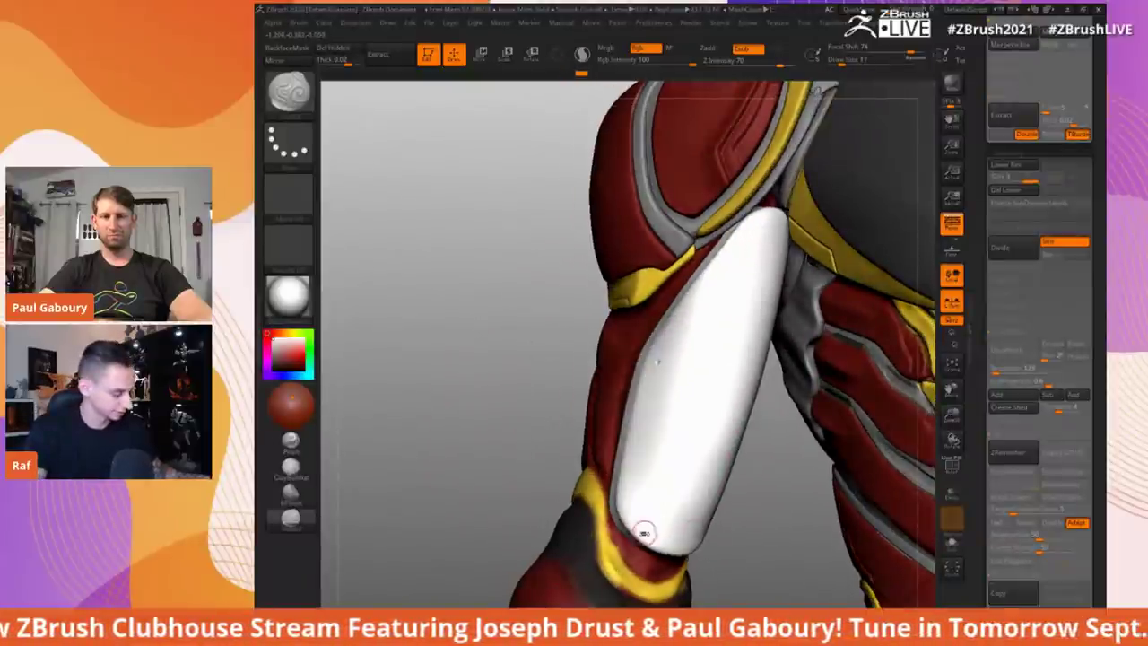
{"action": "left_click_drag", "start_coordinate": [534, 334], "coordinate": [646, 513]}
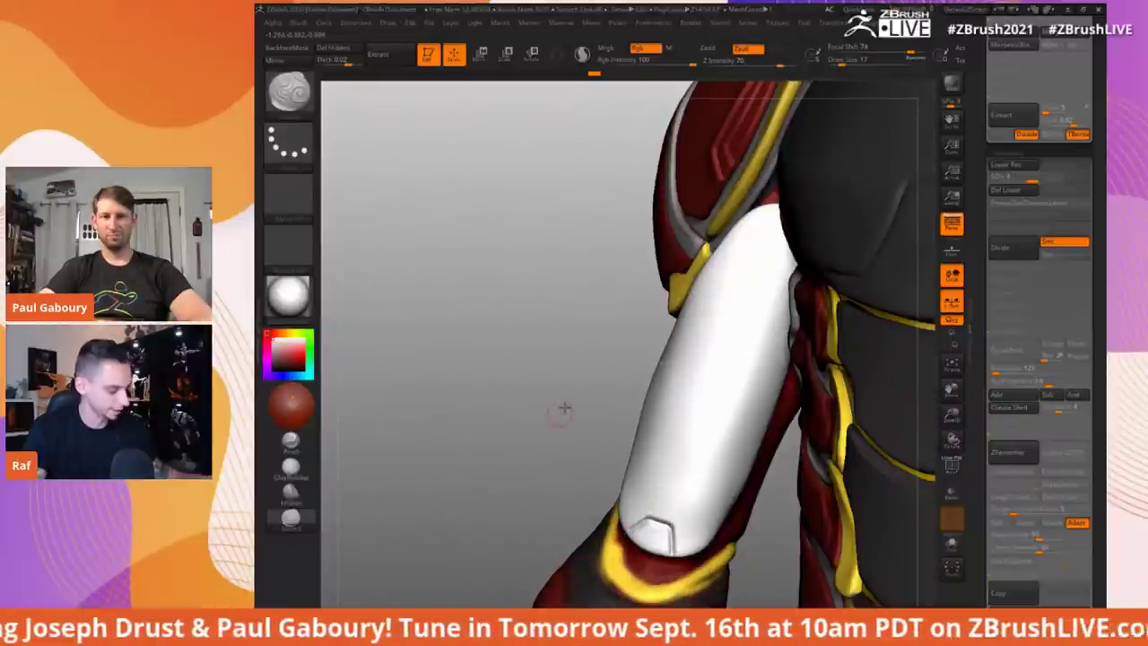
Step: Isolate the panel, undo the carved line and mask everything except a small angular area at its lower end
{"action": "key", "text": "alt+s"}
{"action": "left_click_drag", "start_coordinate": [549, 482], "coordinate": [586, 415], "text": "alt"}
{"action": "key", "text": "ctrl+z"}
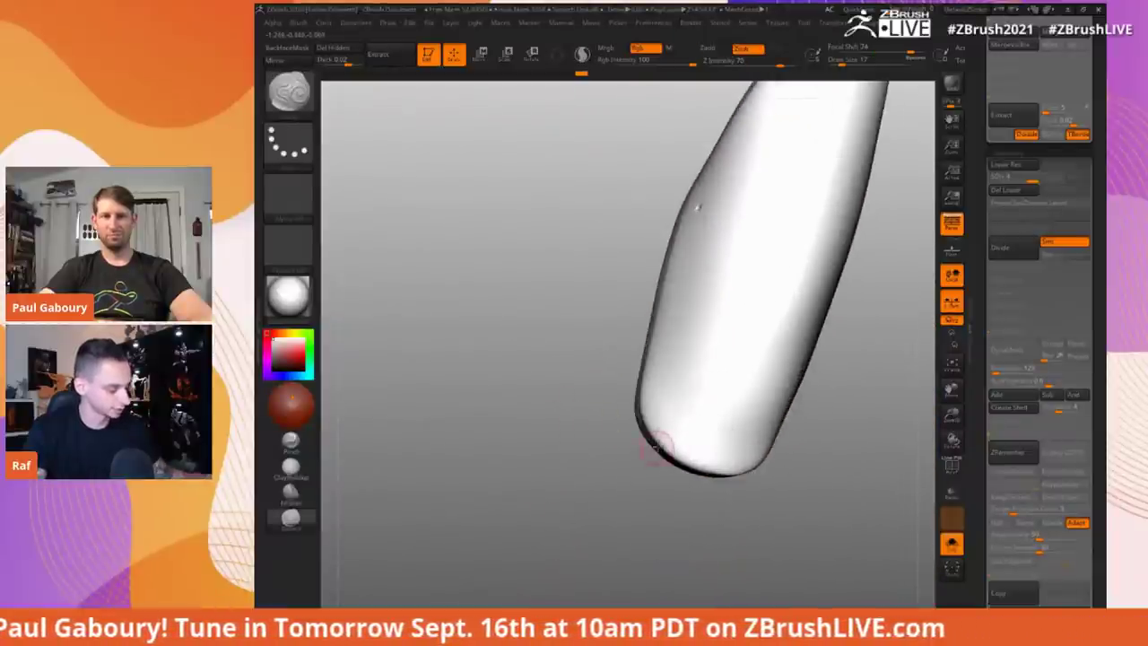
{"action": "left_click_drag", "start_coordinate": [725, 508], "coordinate": [725, 509], "text": "ctrl"}
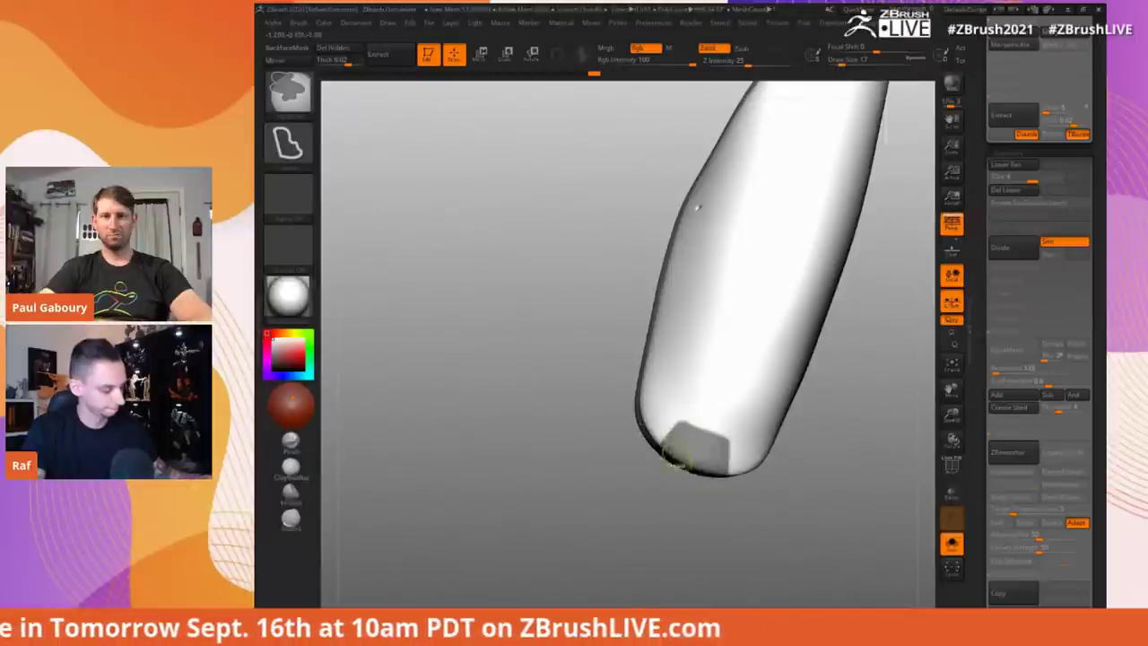
{"action": "left_click", "coordinate": [575, 284], "text": "ctrl"}
{"action": "left_click_drag", "start_coordinate": [574, 284], "coordinate": [619, 296]}
Step: Push the unmasked notch area inward with the Move transform, clear the mask and show the surrounding armour
{"action": "key", "text": "w"}
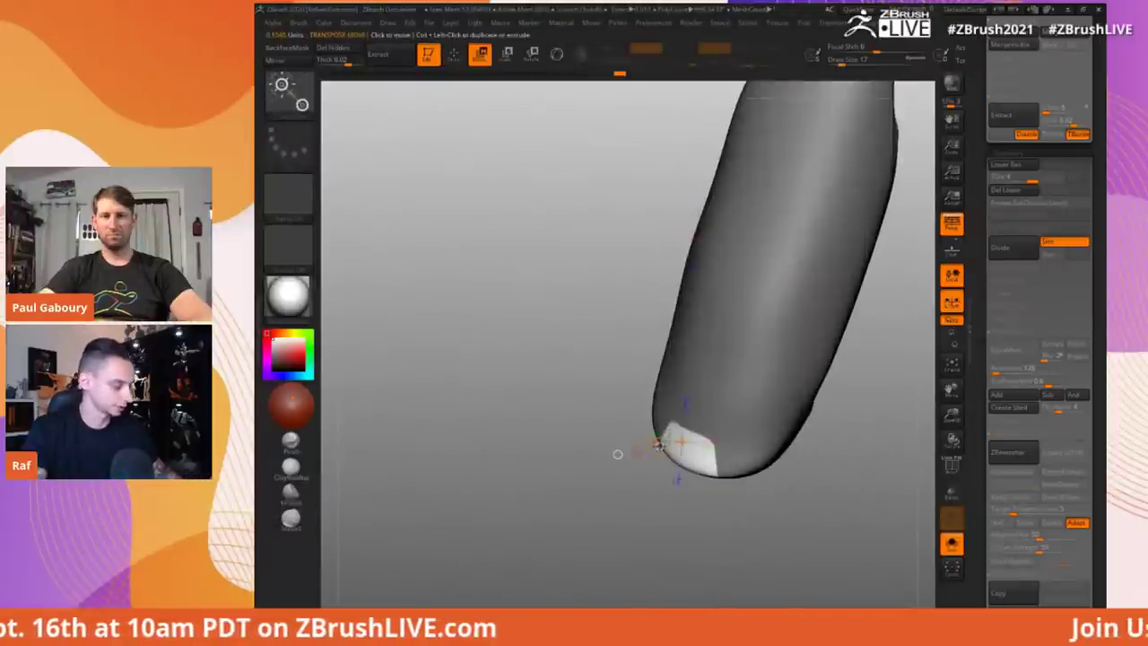
{"action": "left_click_drag", "start_coordinate": [618, 454], "coordinate": [653, 464]}
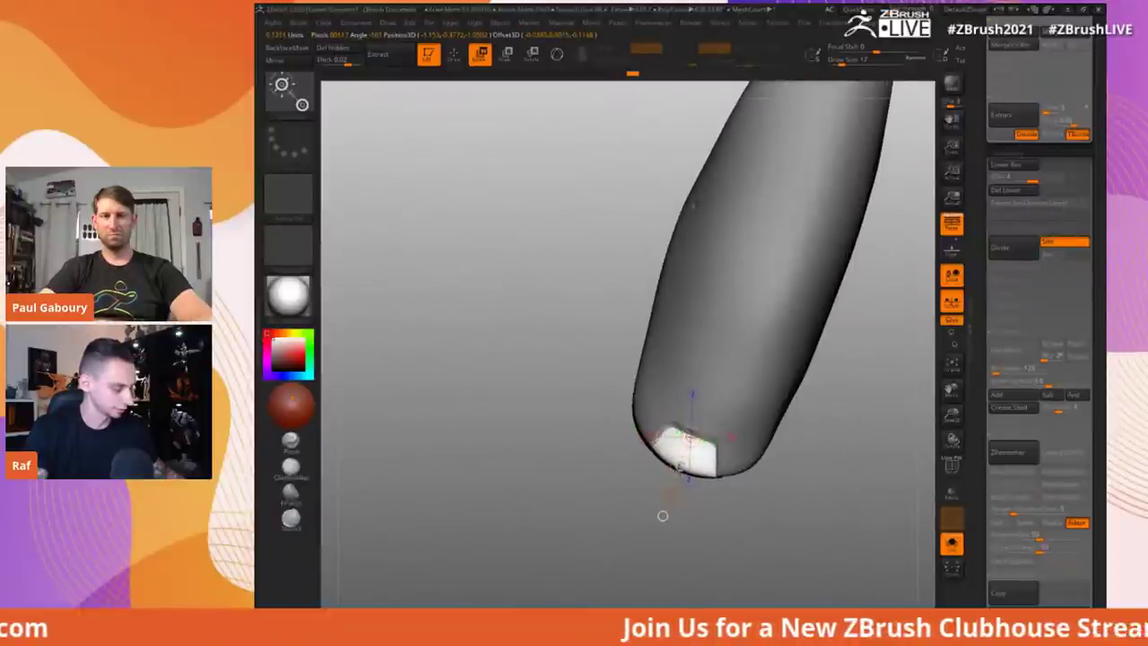
{"action": "left_click_drag", "start_coordinate": [574, 382], "coordinate": [603, 405], "text": "ctrl"}
{"action": "key", "text": "q"}
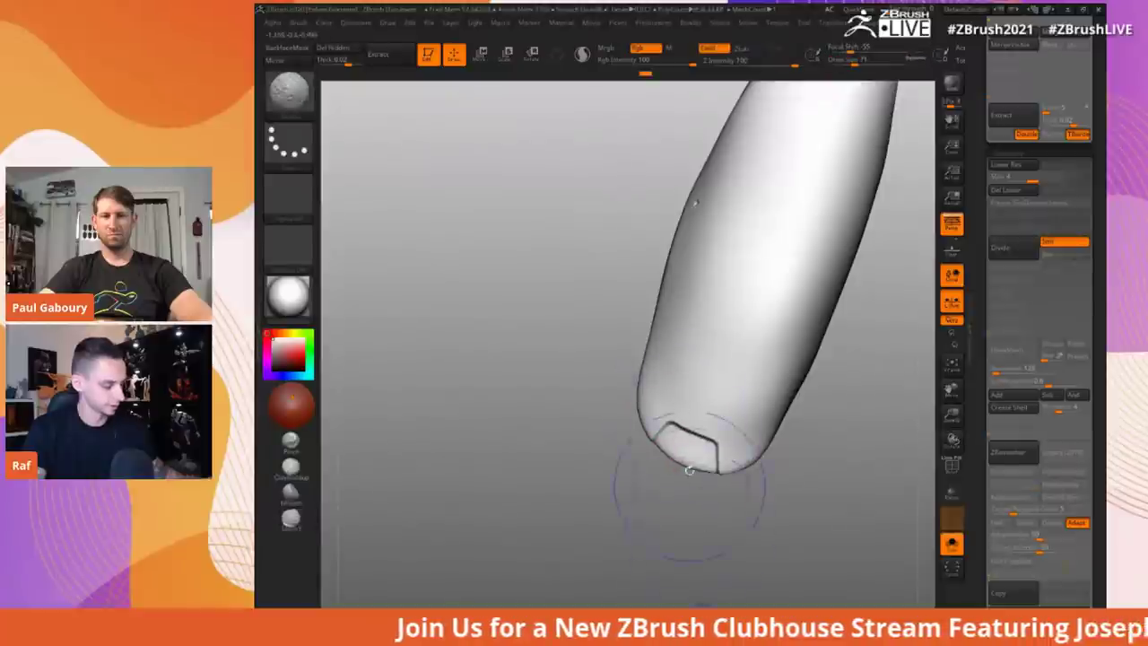
{"action": "mouse_move", "coordinate": [602, 348]}
{"action": "left_mouse_down", "text": "alt"}
{"action": "mouse_move", "coordinate": [510, 295]}
{"action": "mouse_move", "coordinate": [531, 296]}
{"action": "left_mouse_up", "text": "alt"}
{"action": "key", "text": "shift+s"}
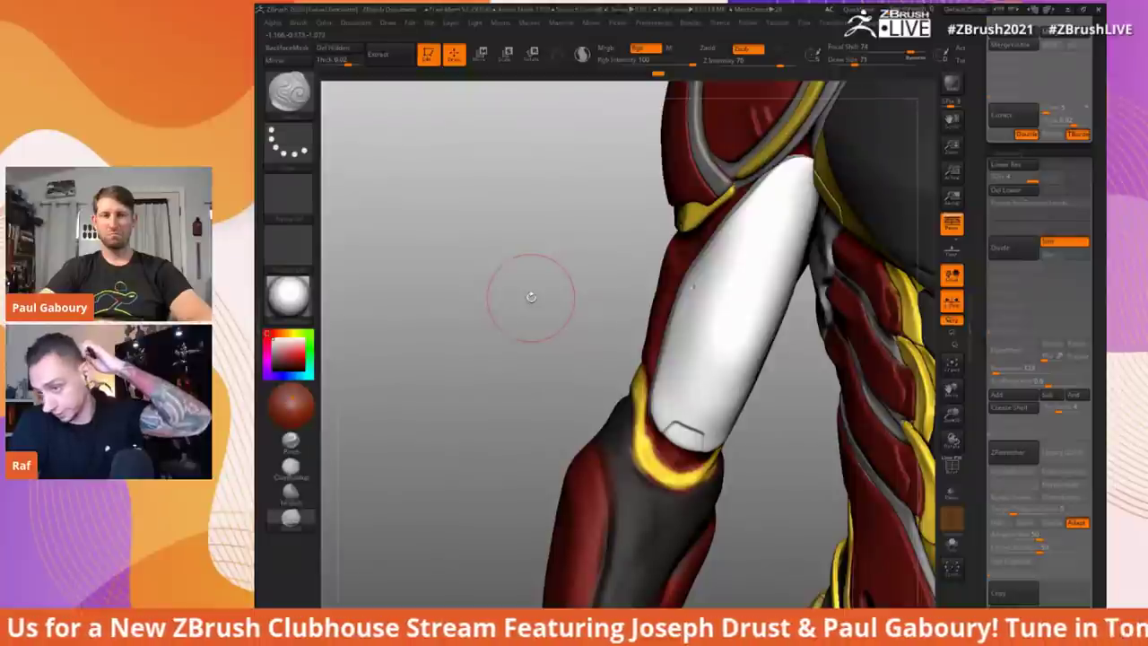
{"action": "left_click_drag", "start_coordinate": [603, 237], "coordinate": [565, 206]}
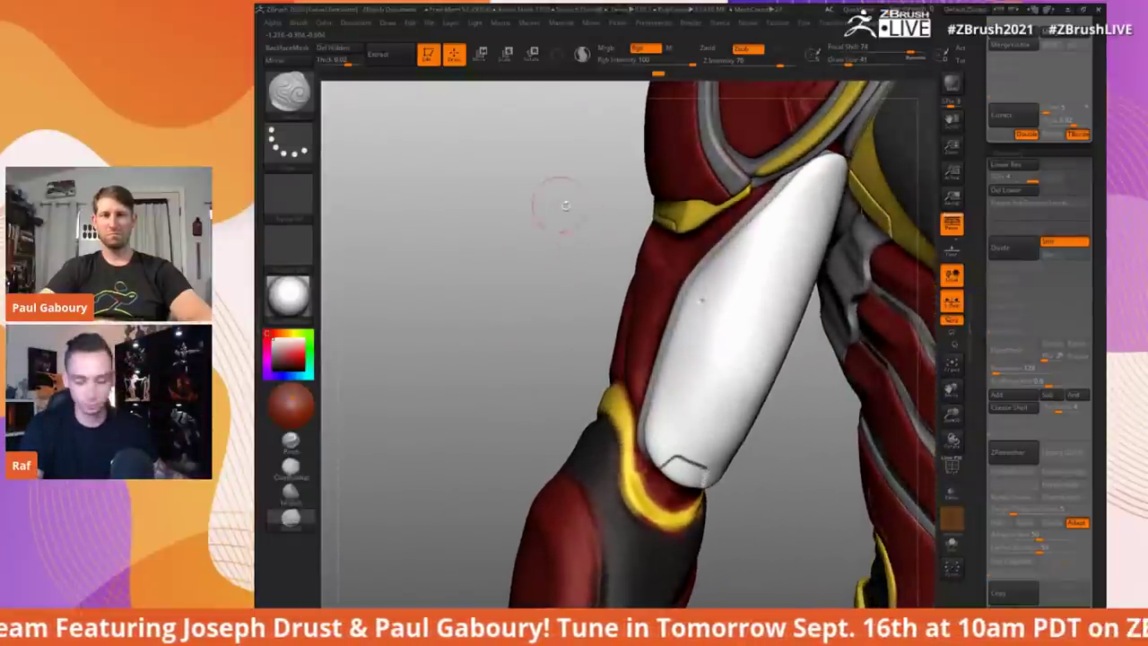
{"action": "left_click_drag", "start_coordinate": [611, 251], "coordinate": [554, 226]}
Step: Open LightBox and browse its brush folders for a ready-made detail shape
{"action": "key", "text": "comma"}
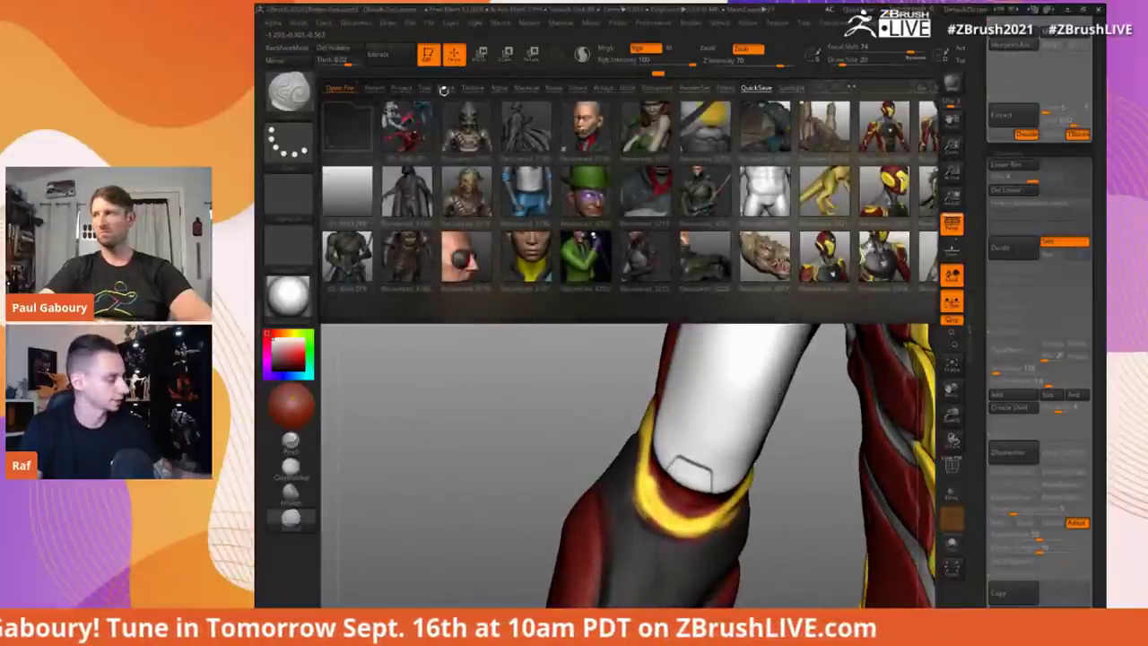
{"action": "left_click", "coordinate": [445, 88]}
{"action": "mouse_move", "coordinate": [753, 261]}
{"action": "left_mouse_down"}
{"action": "mouse_move", "coordinate": [564, 260]}
{"action": "mouse_move", "coordinate": [707, 260]}
{"action": "left_mouse_up"}
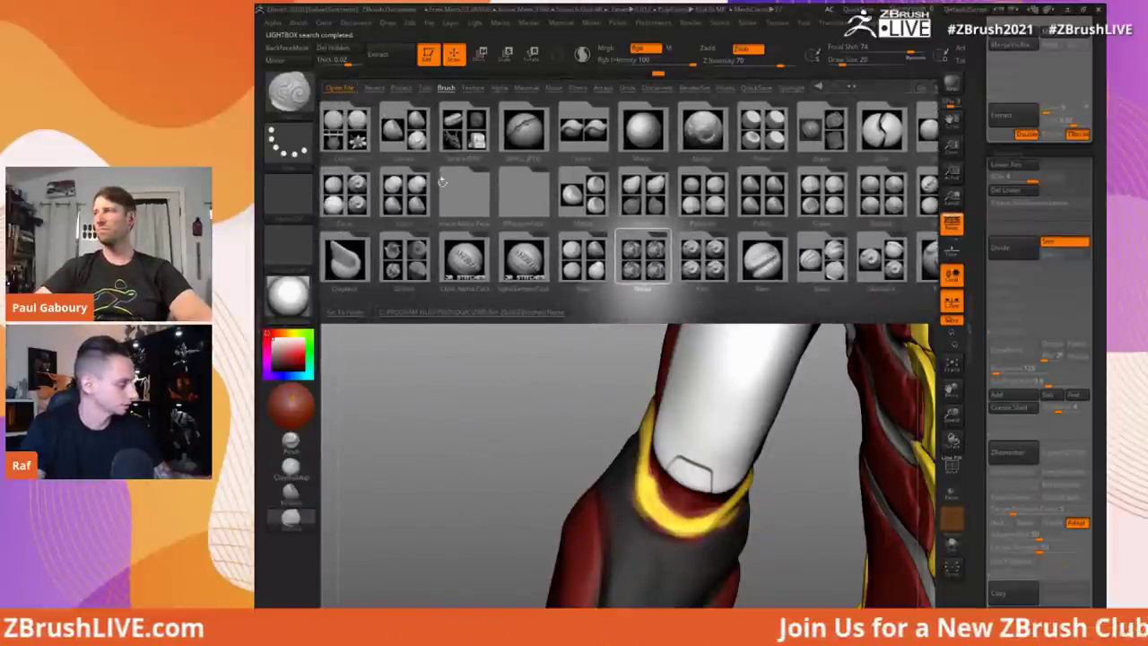
{"action": "left_click", "coordinate": [505, 254]}
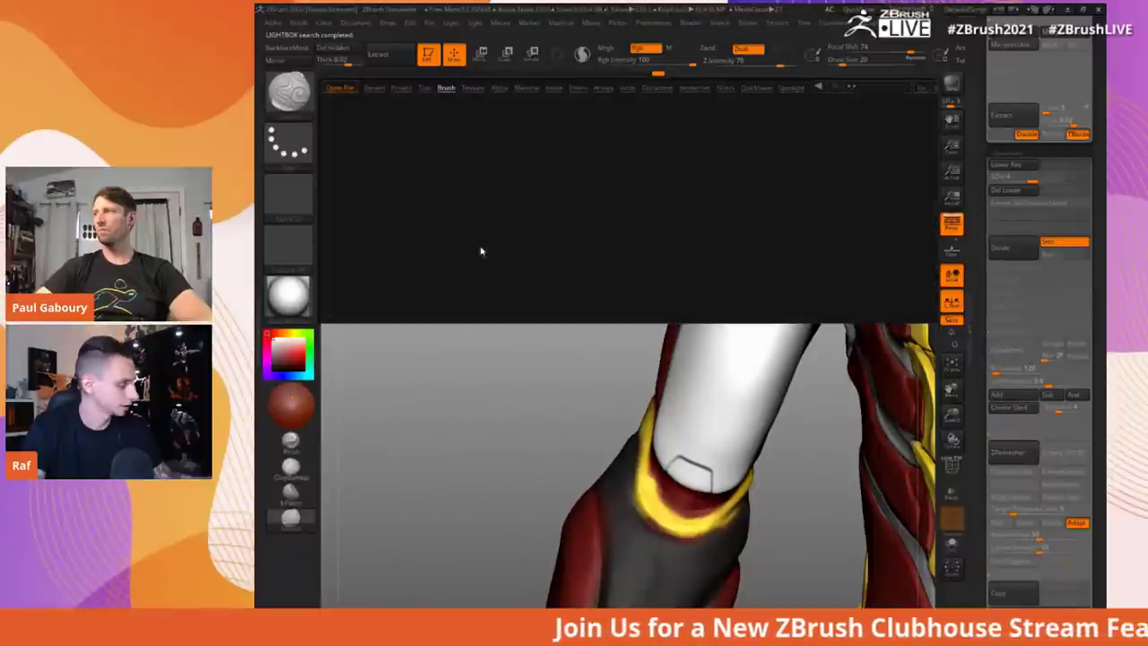
{"action": "left_click", "coordinate": [362, 137]}
Step: Find the hard-surface shapes folder among the LightBox alphas and load the three-pronged shape's Spotlight file
{"action": "left_click", "coordinate": [499, 88]}
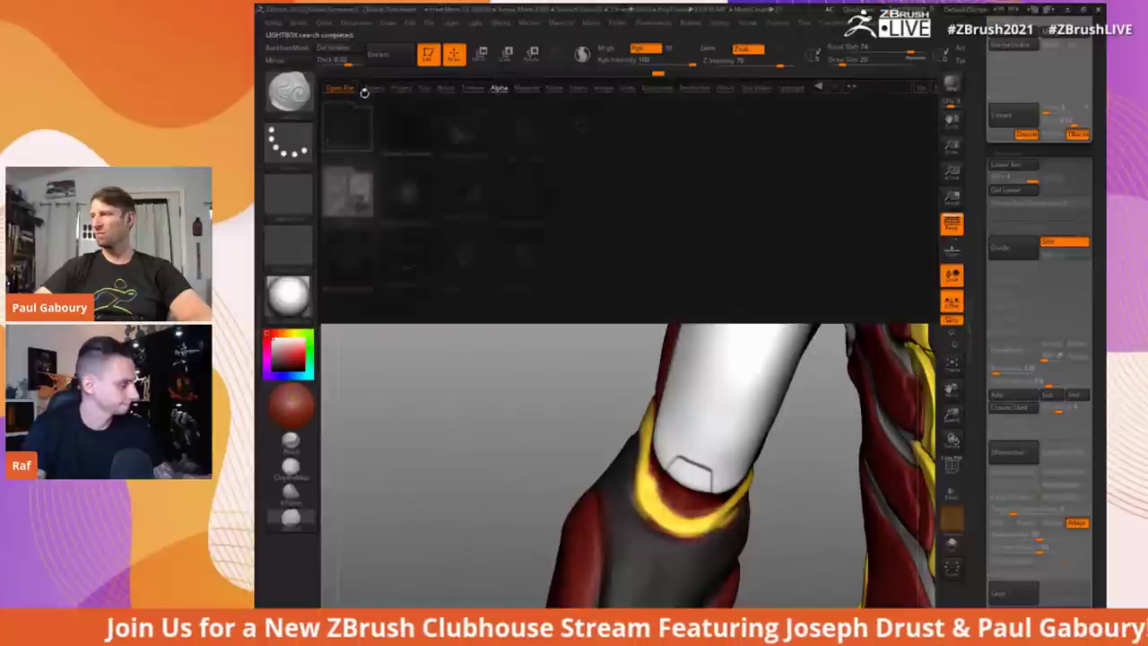
{"action": "left_click", "coordinate": [369, 136]}
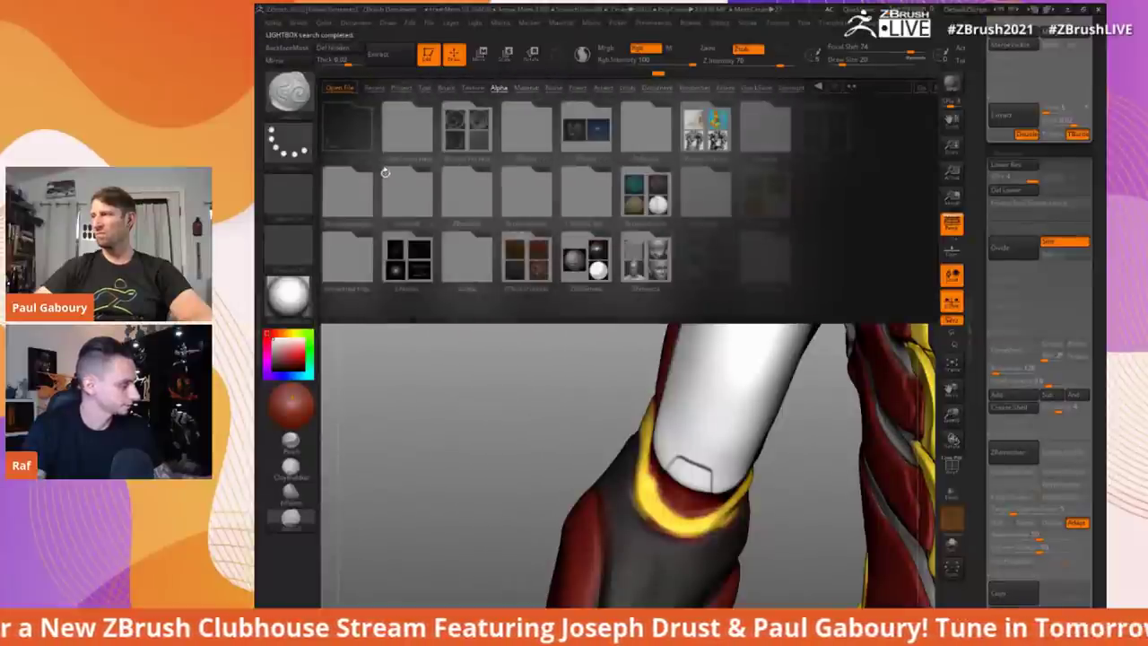
{"action": "left_click_drag", "start_coordinate": [554, 367], "coordinate": [565, 380]}
{"action": "double_click", "coordinate": [701, 271]}
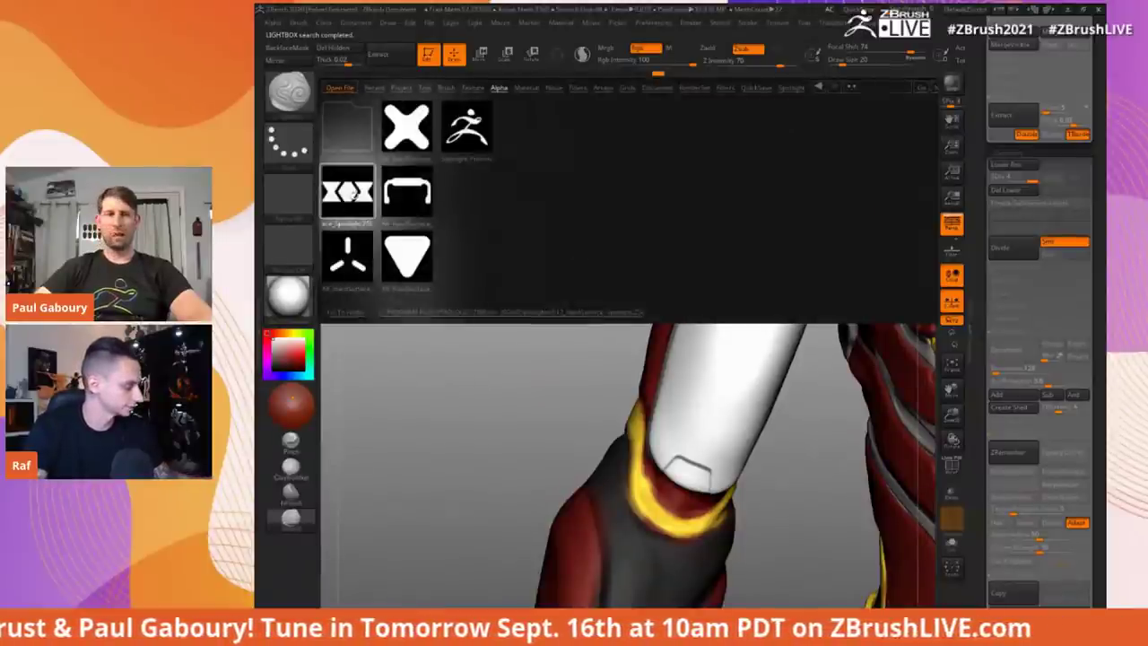
{"action": "double_click", "coordinate": [355, 257]}
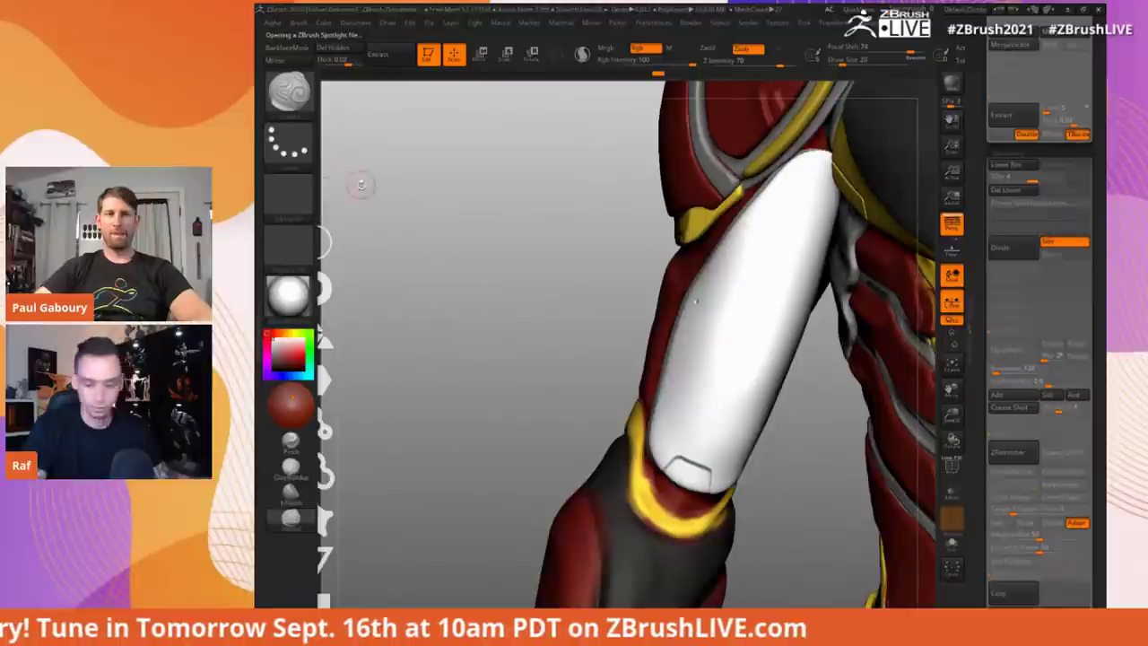
Step: Switch to the Standard brush and position the Spotlight shape over the lower end of the arm panel
{"action": "key", "text": "b"}
{"action": "key", "text": "s"}
{"action": "key", "text": "t"}
{"action": "key", "text": "F1"}
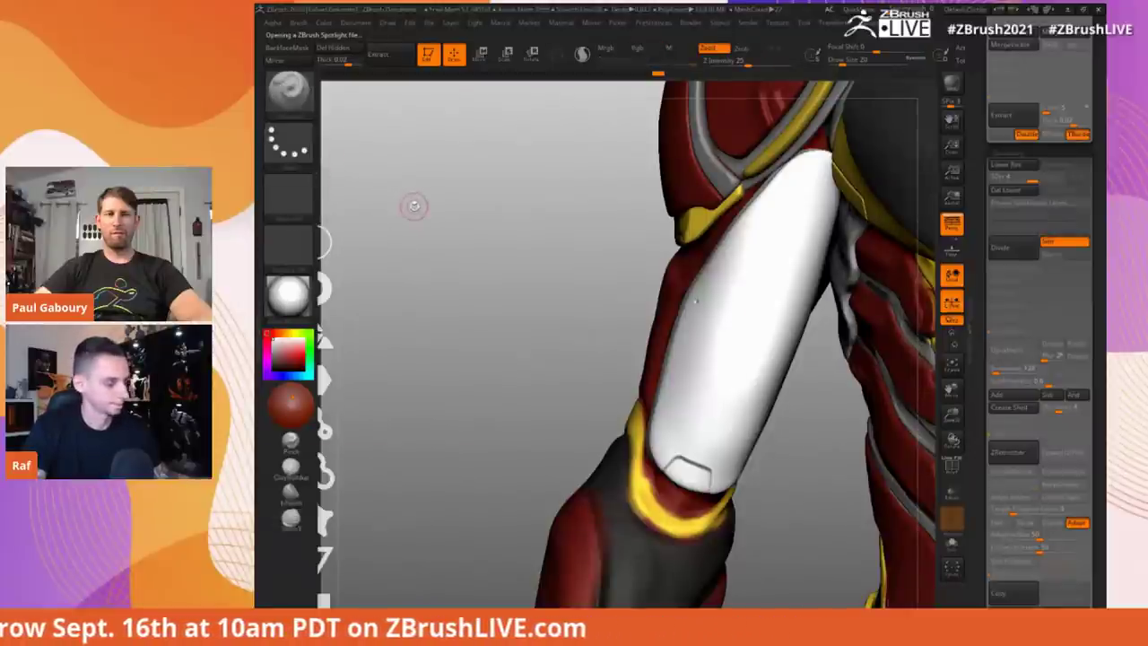
{"action": "key", "text": "comma"}
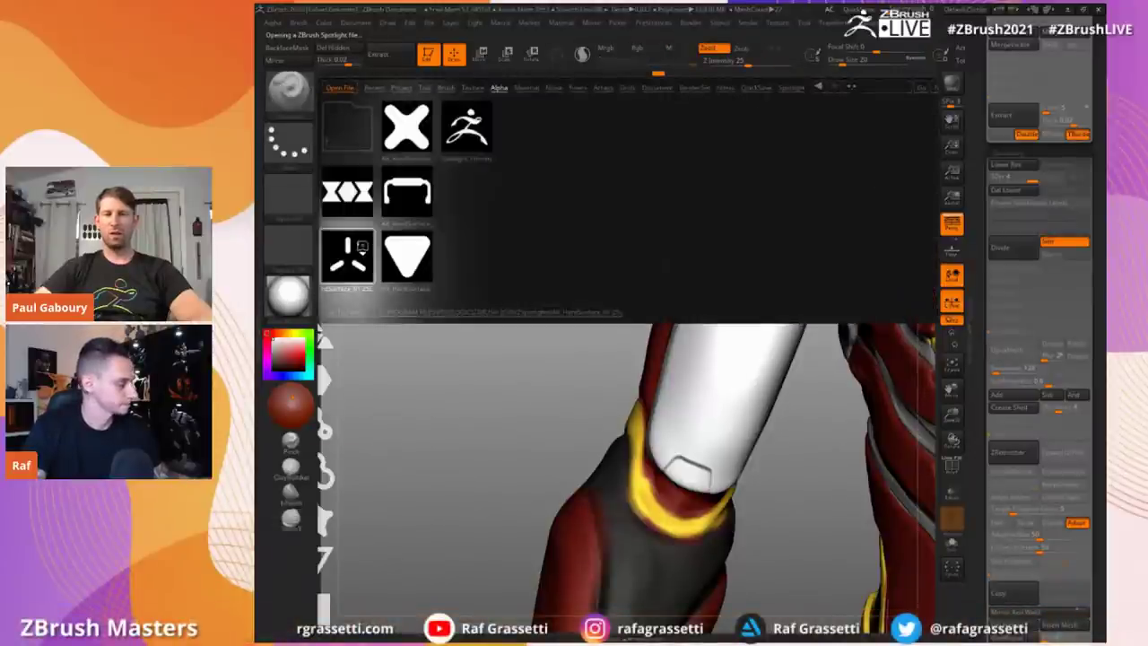
{"action": "key", "text": "comma"}
{"action": "left_click_drag", "start_coordinate": [348, 264], "coordinate": [357, 265]}
{"action": "key", "text": "comma"}
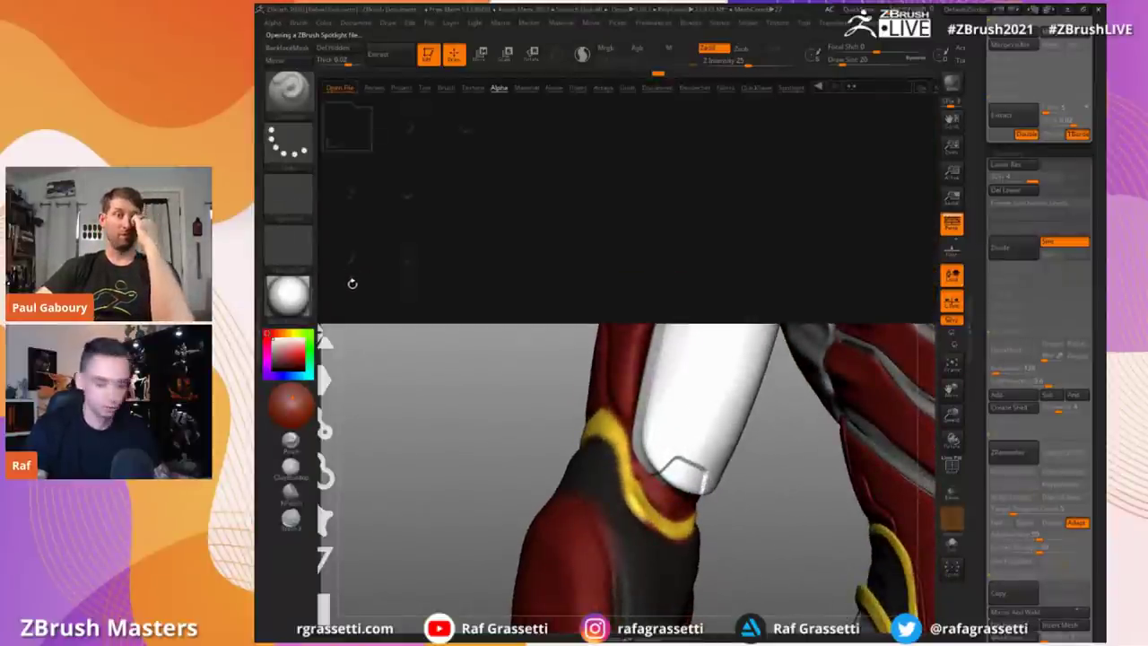
{"action": "key", "text": "w"}
{"action": "key", "text": "comma"}
{"action": "left_click_drag", "start_coordinate": [625, 356], "coordinate": [718, 453]}
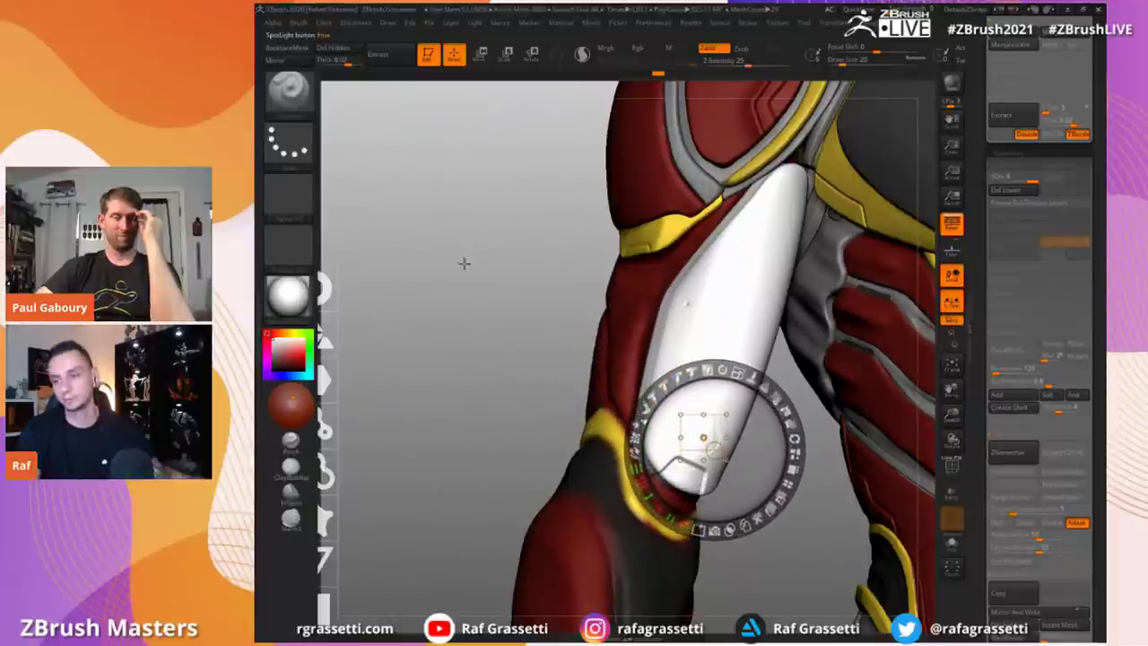
Step: Leave Spotlight editing and sculpt a circular detail through the shape onto the panel's lower end at draw size 116
{"action": "key", "text": "shift+z"}
{"action": "left_click_drag", "start_coordinate": [443, 262], "coordinate": [534, 303]}
{"action": "left_click_drag", "start_coordinate": [560, 342], "coordinate": [692, 440]}
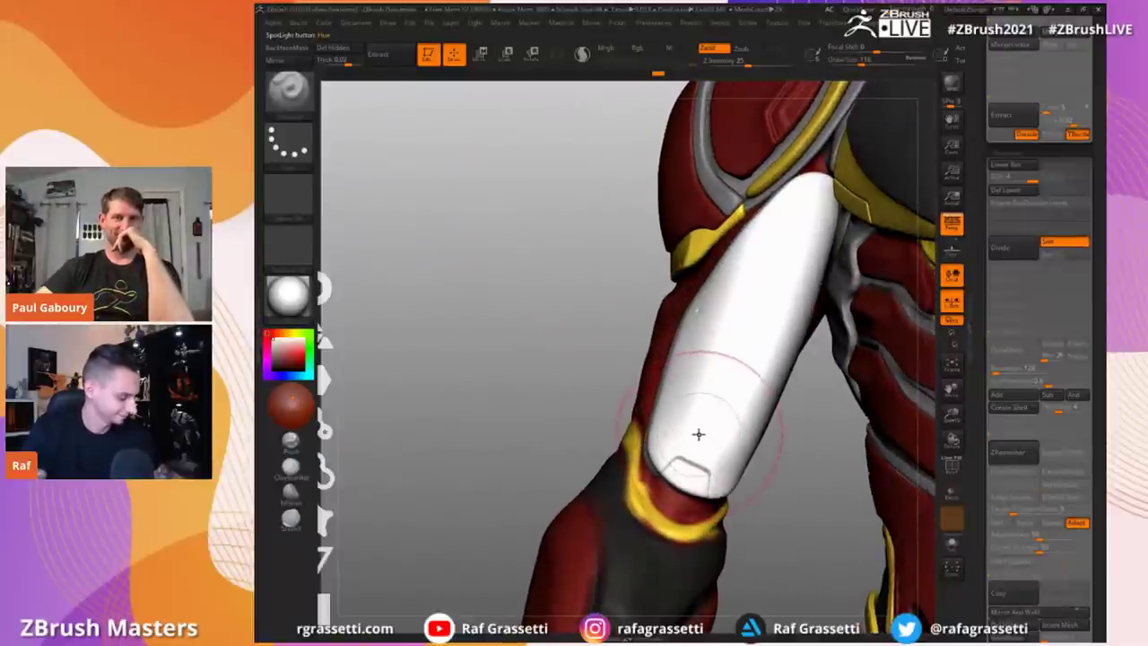
{"action": "left_click_drag", "start_coordinate": [604, 310], "coordinate": [640, 417]}
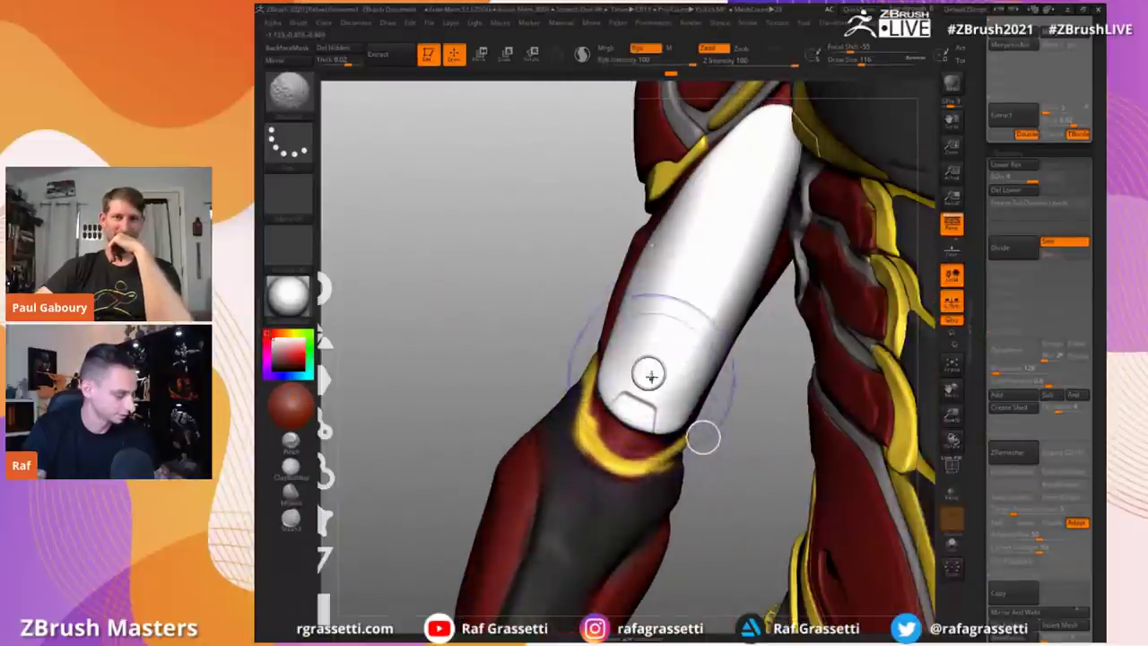
{"action": "left_click_drag", "start_coordinate": [545, 256], "coordinate": [513, 261]}
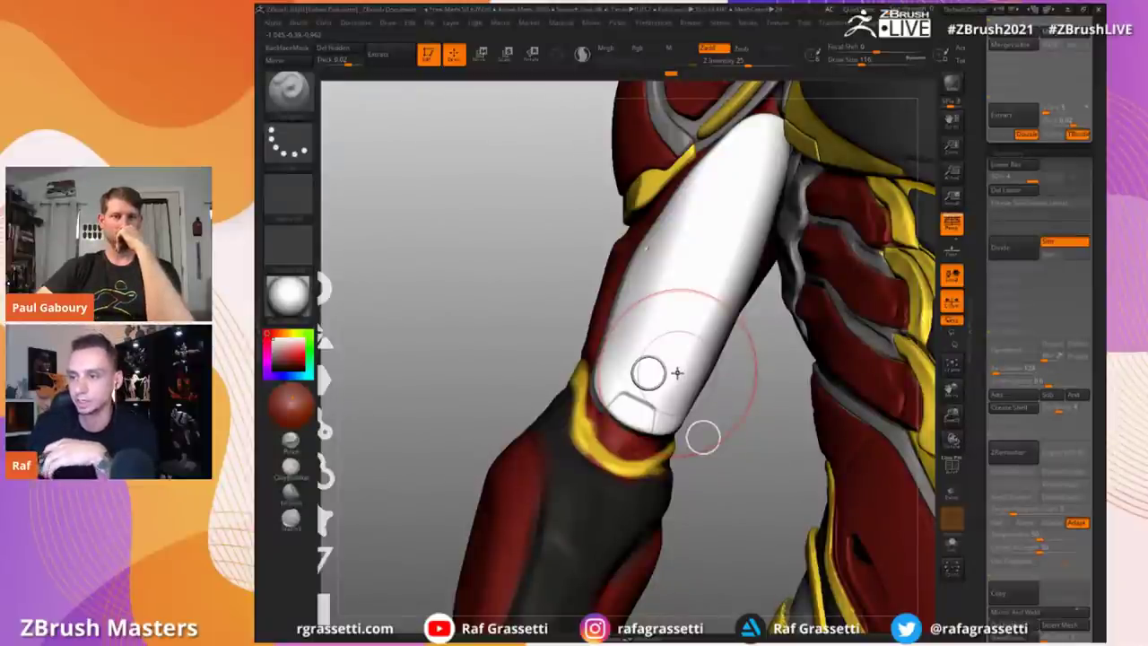
Step: Frame the character's torso and both arms to review the new panels, and bring the Tool loading options into view
{"action": "left_click_drag", "start_coordinate": [977, 325], "coordinate": [971, 444]}
{"action": "left_click_drag", "start_coordinate": [789, 487], "coordinate": [728, 585]}
{"action": "key", "text": "shift+s"}
{"action": "left_click_drag", "start_coordinate": [451, 200], "coordinate": [529, 201], "text": "alt"}
{"action": "left_click_drag", "start_coordinate": [978, 95], "coordinate": [981, 501]}
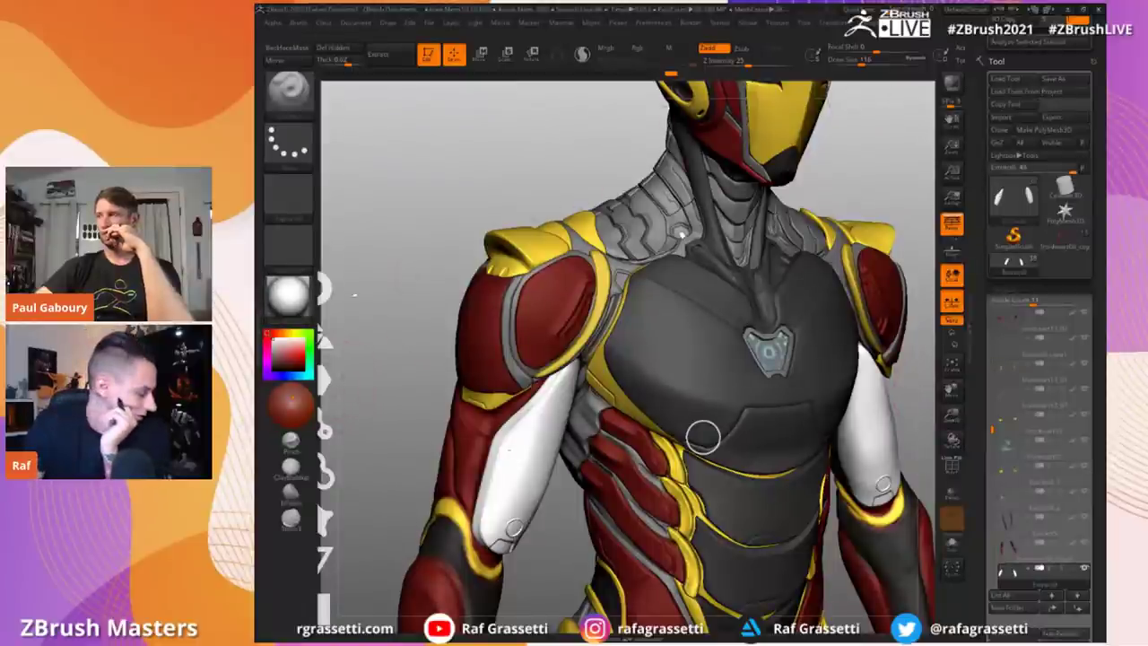
{"action": "left_click_drag", "start_coordinate": [489, 215], "coordinate": [548, 212]}
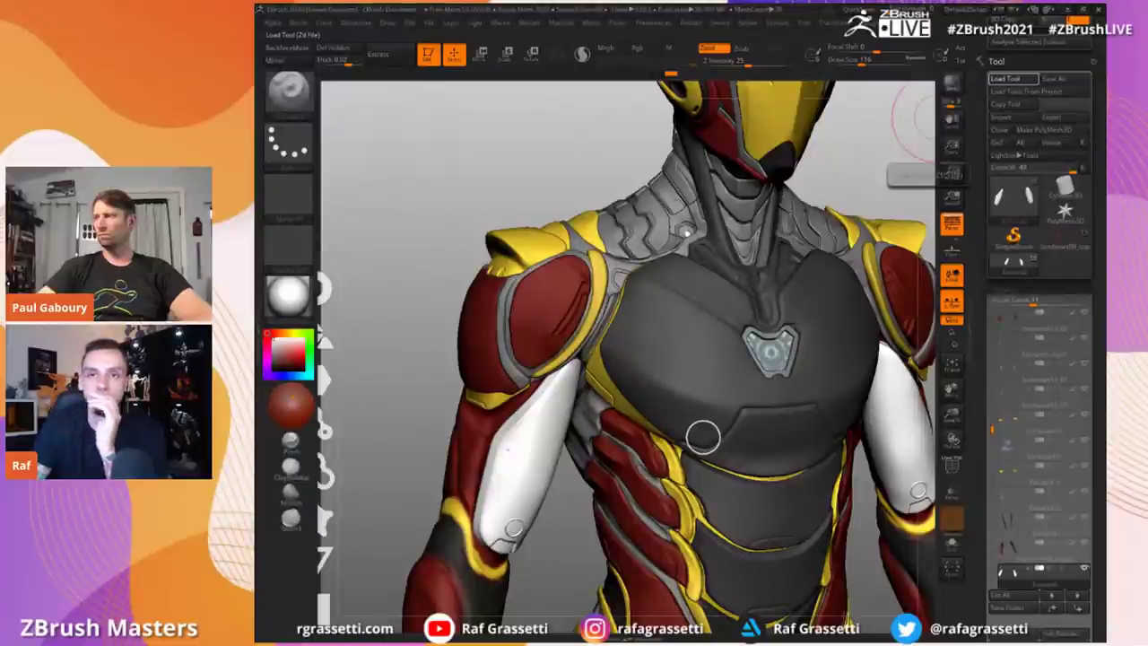
Step: Switch to ArtStation in the browser and go from the Ironheart artwork to the artist's portfolio to look over the projects
{"action": "key", "text": "alt+Tab"}
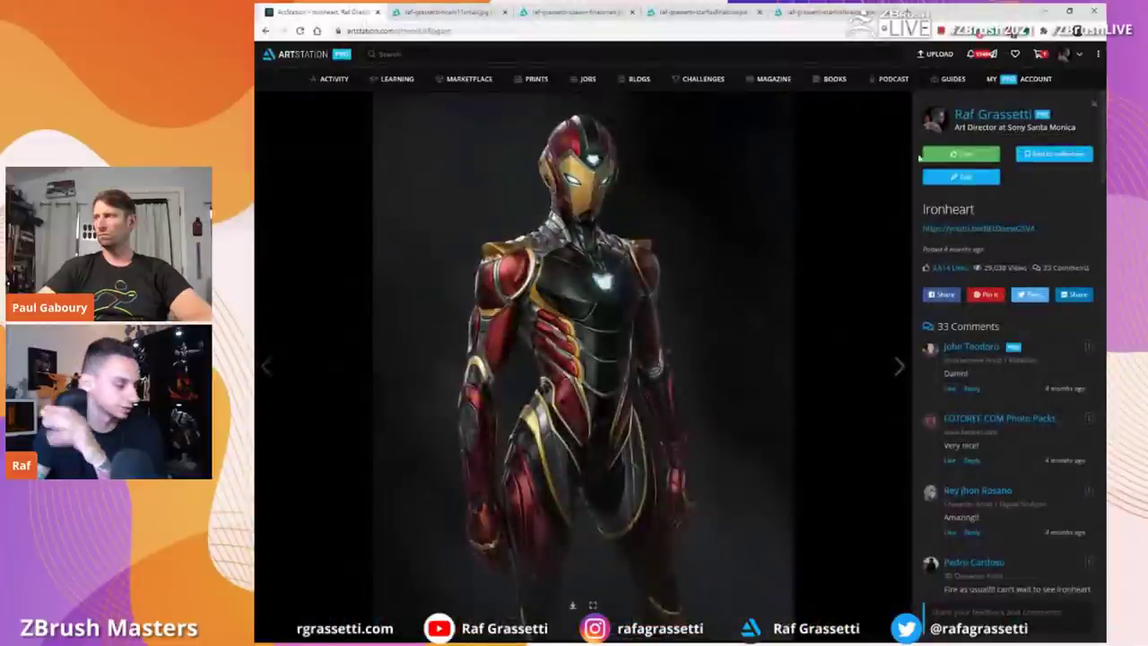
{"action": "left_click", "coordinate": [960, 124]}
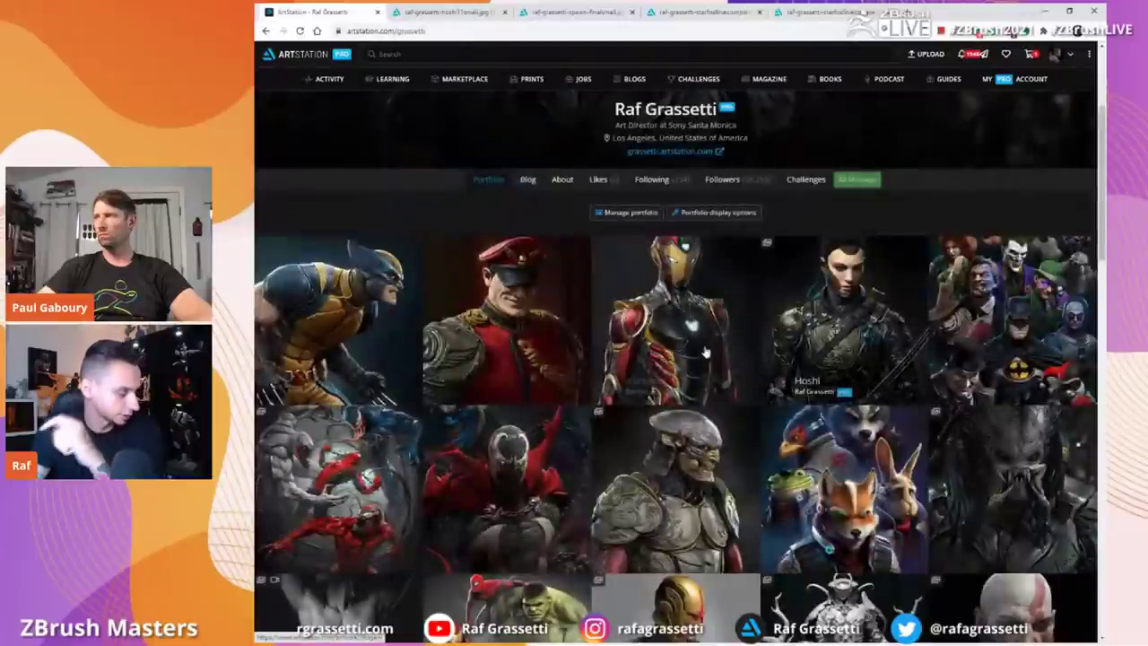
{"action": "scroll", "coordinate": [681, 335], "scroll_direction": "down", "scroll_amount": 1}
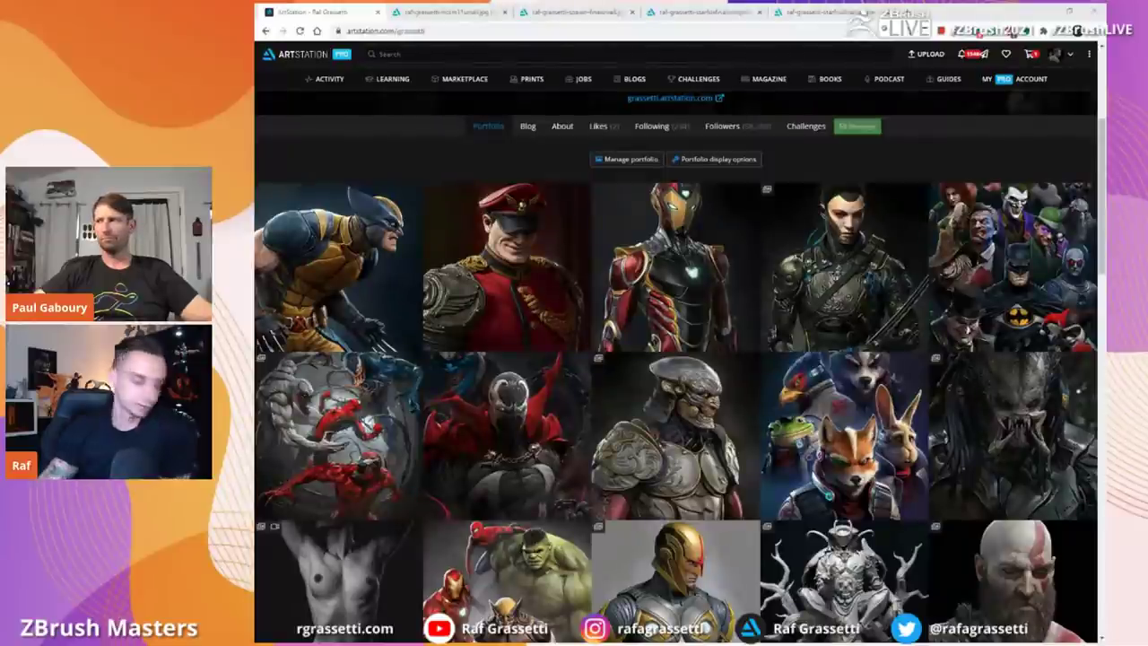
{"action": "scroll", "coordinate": [715, 437], "scroll_direction": "up", "scroll_amount": 2}
{"action": "scroll", "coordinate": [715, 437], "scroll_direction": "up", "scroll_amount": 1}
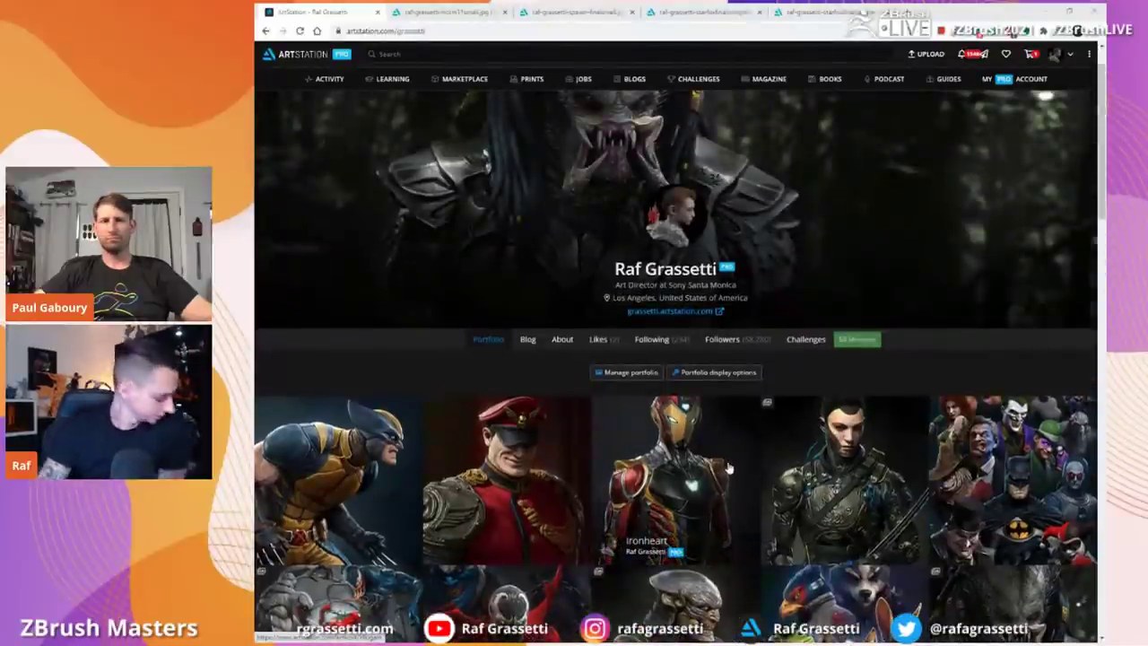
Step: Return from the ArtStation portfolio to ZBrush and look over the finished Spider-Man, Venom and Carnage group
{"action": "scroll", "coordinate": [722, 439], "scroll_direction": "down", "scroll_amount": 1}
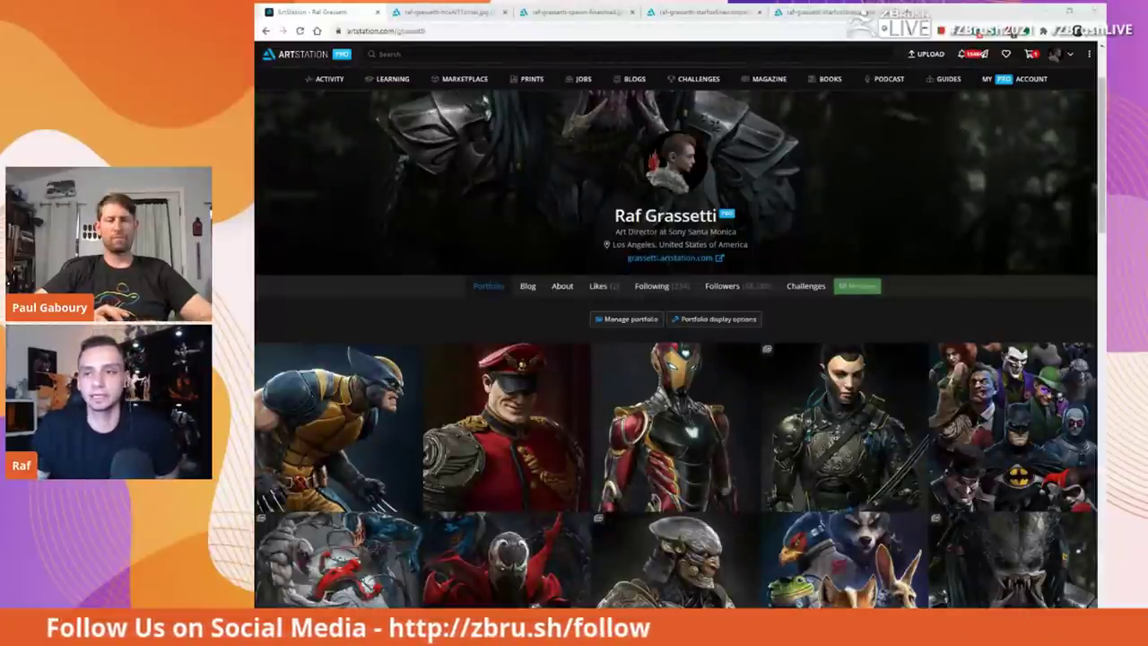
{"action": "key", "text": "alt+Tab"}
{"action": "key", "text": "alt+Tab"}
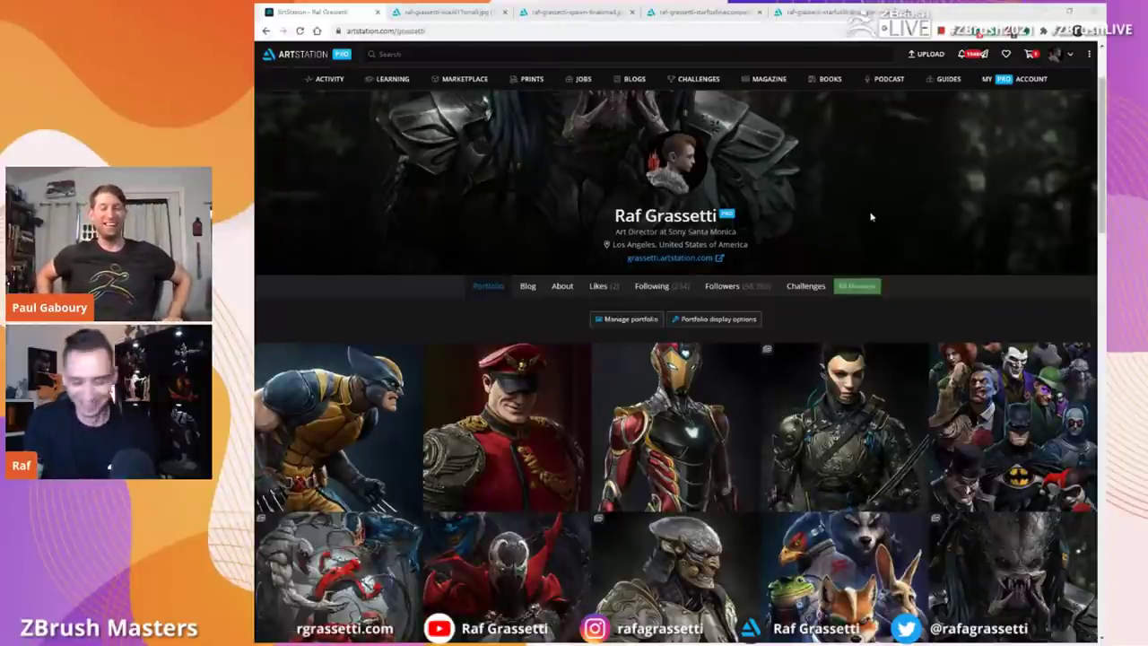
{"action": "key", "text": "alt+Tab"}
{"action": "mouse_move", "coordinate": [569, 190]}
{"action": "left_mouse_down"}
{"action": "mouse_move", "coordinate": [569, 203]}
{"action": "mouse_move", "coordinate": [434, 153]}
{"action": "mouse_move", "coordinate": [518, 162]}
{"action": "left_mouse_up"}
{"action": "mouse_move", "coordinate": [561, 128]}
{"action": "left_mouse_down"}
{"action": "mouse_move", "coordinate": [594, 199]}
{"action": "mouse_move", "coordinate": [587, 215]}
{"action": "mouse_move", "coordinate": [587, 192]}
{"action": "left_mouse_up"}
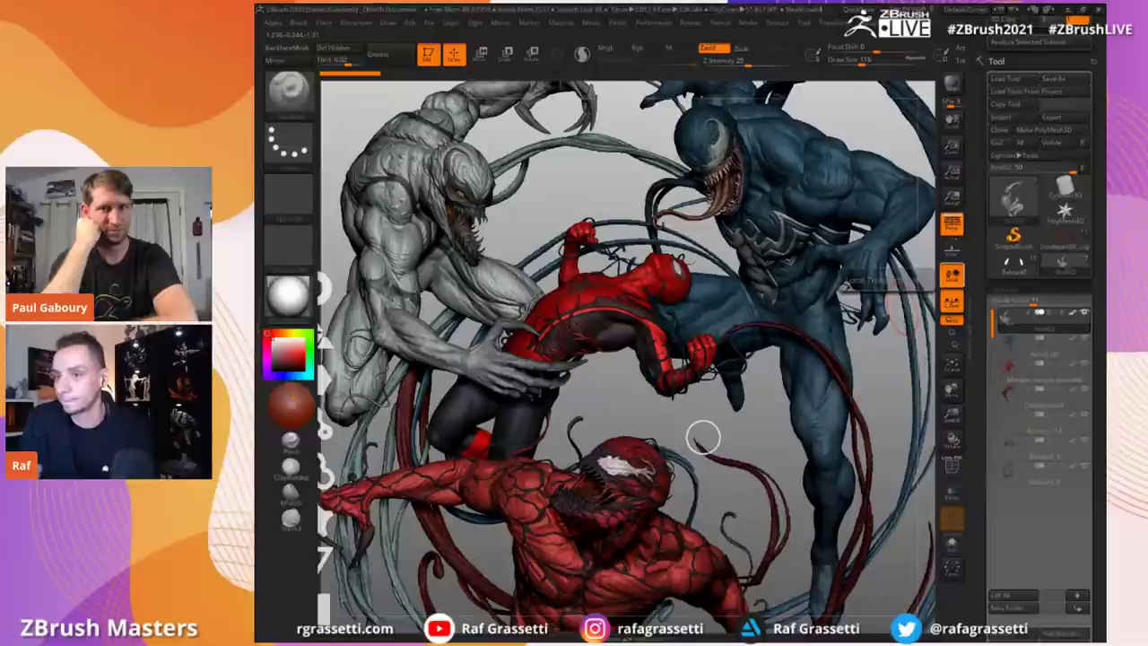
{"action": "mouse_move", "coordinate": [739, 425]}
{"action": "left_mouse_down"}
{"action": "mouse_move", "coordinate": [757, 419]}
{"action": "mouse_move", "coordinate": [709, 377]}
{"action": "left_mouse_up"}
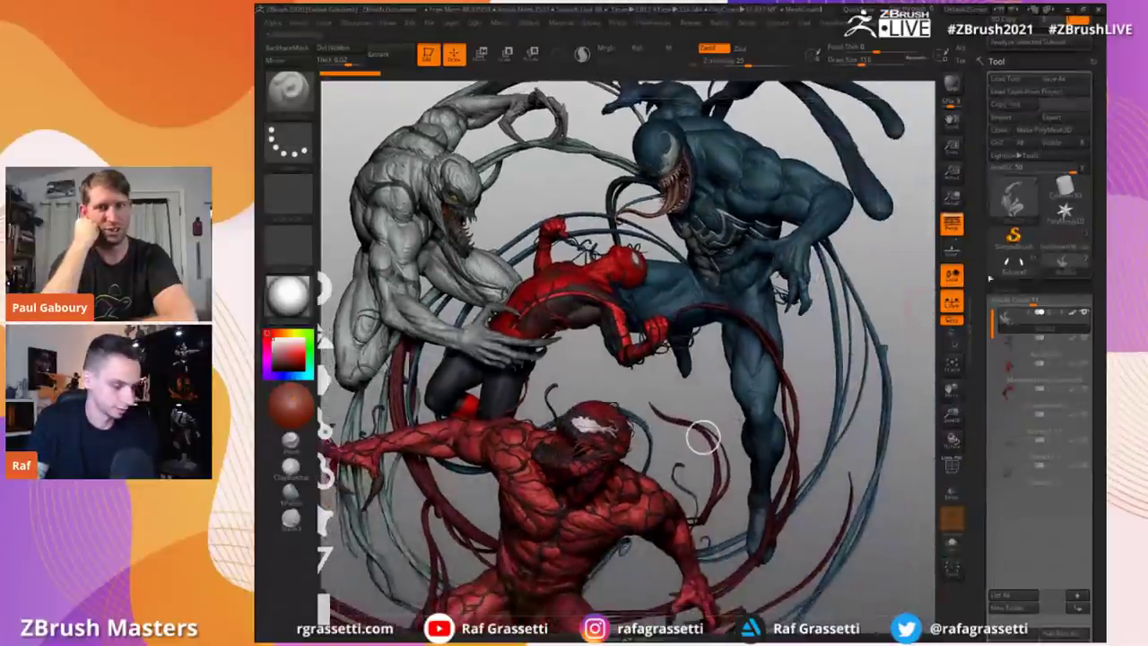
Step: Bring up the early stage of the group with only the three posed symbiote figures and look it over
{"action": "left_click", "coordinate": [1083, 169]}
{"action": "key", "text": "shift"}
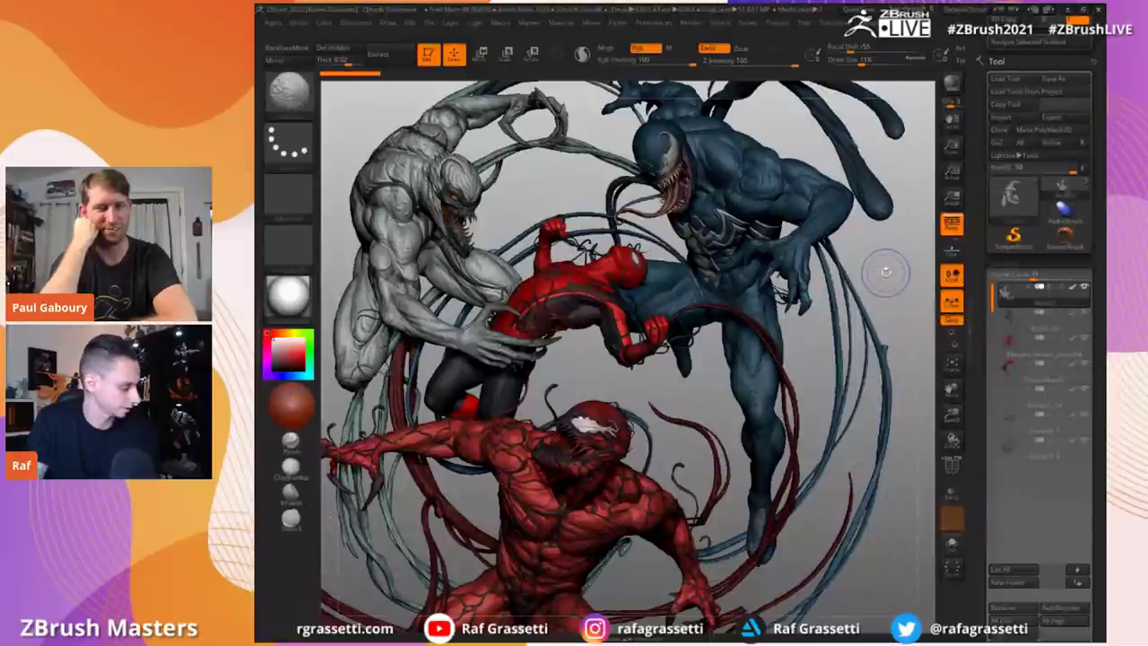
{"action": "left_click_drag", "start_coordinate": [886, 272], "coordinate": [924, 267]}
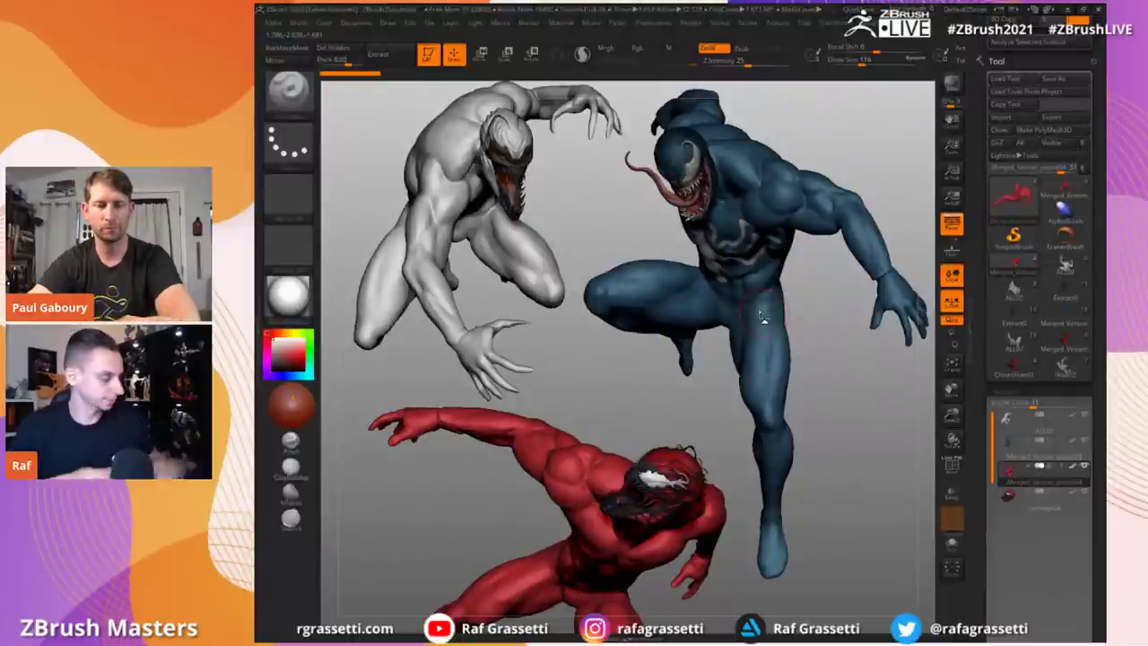
{"action": "left_click_drag", "start_coordinate": [980, 337], "coordinate": [981, 342]}
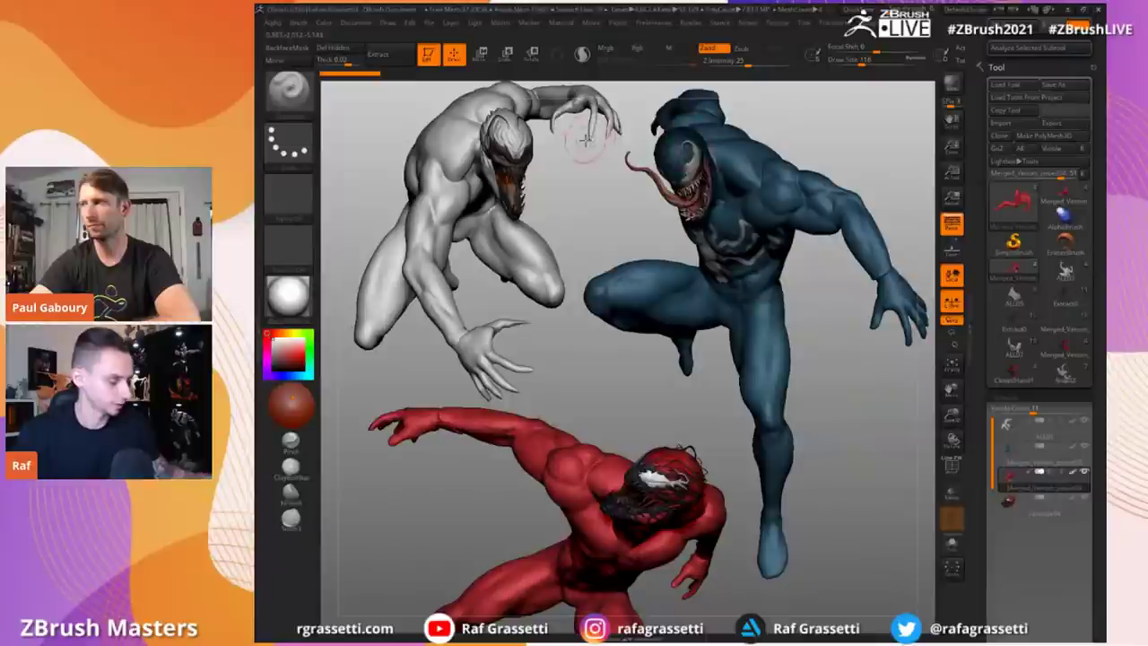
{"action": "mouse_move", "coordinate": [595, 203]}
{"action": "left_mouse_down"}
{"action": "mouse_move", "coordinate": [612, 268]}
{"action": "mouse_move", "coordinate": [649, 263]}
{"action": "mouse_move", "coordinate": [623, 249]}
{"action": "mouse_move", "coordinate": [617, 258]}
{"action": "mouse_move", "coordinate": [825, 361]}
{"action": "left_mouse_up"}
Step: Make Venom the active subtool, turn off polypaint on all the figures and set a darker grey display colour
{"action": "left_click", "coordinate": [651, 264], "text": "alt"}
{"action": "key", "text": "alt+s"}
{"action": "left_click", "coordinate": [1073, 446], "text": "shift"}
{"action": "left_click_drag", "start_coordinate": [605, 269], "coordinate": [695, 337]}
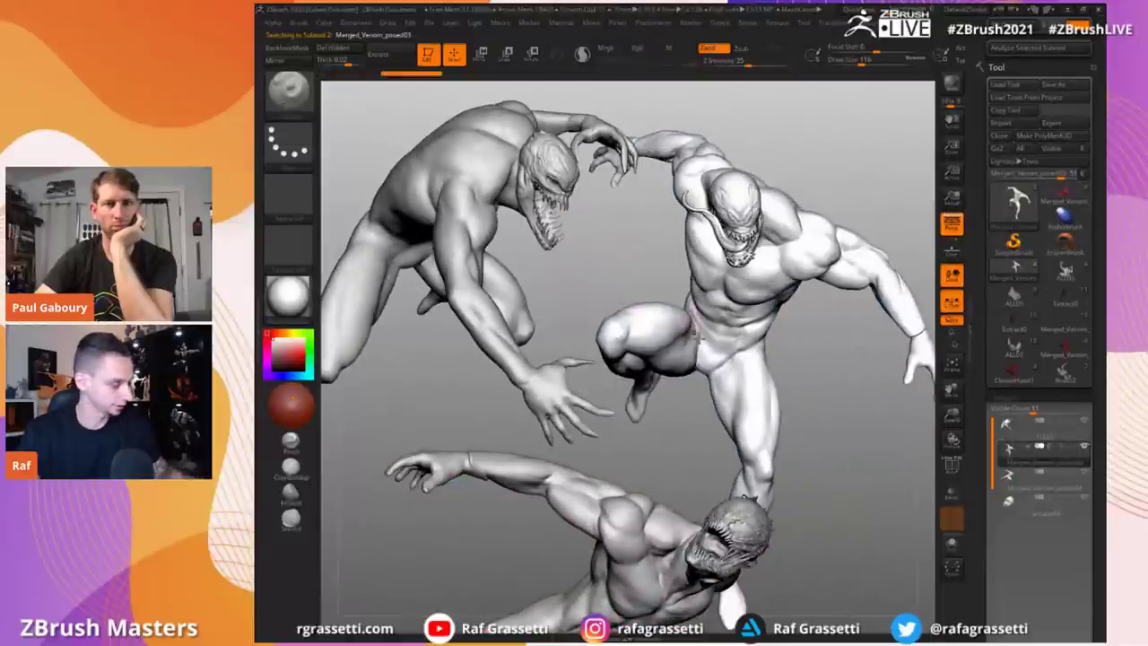
{"action": "left_click", "coordinate": [278, 357]}
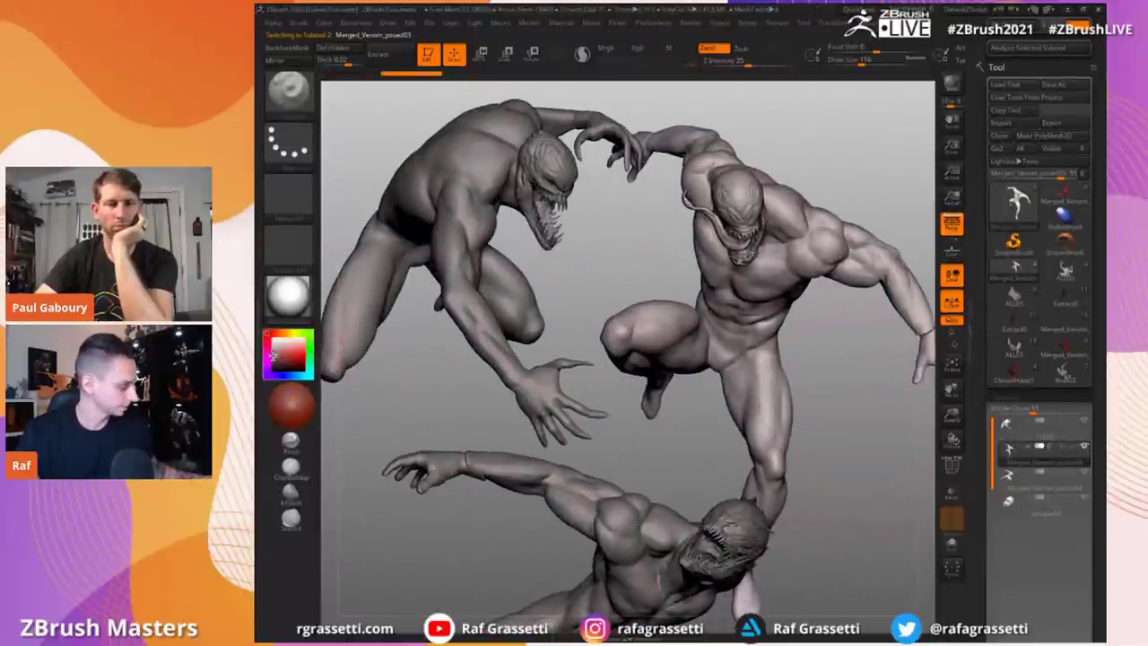
{"action": "left_click", "coordinate": [276, 356]}
Step: Isolate the Venom figure with Solo and examine its pose from several angles
{"action": "left_click_drag", "start_coordinate": [408, 376], "coordinate": [436, 359]}
{"action": "mouse_move", "coordinate": [661, 257]}
{"action": "left_mouse_down"}
{"action": "mouse_move", "coordinate": [691, 289]}
{"action": "mouse_move", "coordinate": [595, 277]}
{"action": "mouse_move", "coordinate": [607, 282]}
{"action": "mouse_move", "coordinate": [464, 200]}
{"action": "mouse_move", "coordinate": [443, 213]}
{"action": "mouse_move", "coordinate": [458, 206]}
{"action": "mouse_move", "coordinate": [453, 254]}
{"action": "left_mouse_up"}
{"action": "key", "text": "alt+s"}
{"action": "mouse_move", "coordinate": [471, 263]}
{"action": "left_mouse_down"}
{"action": "mouse_move", "coordinate": [446, 264]}
{"action": "mouse_move", "coordinate": [457, 261]}
{"action": "left_mouse_up"}
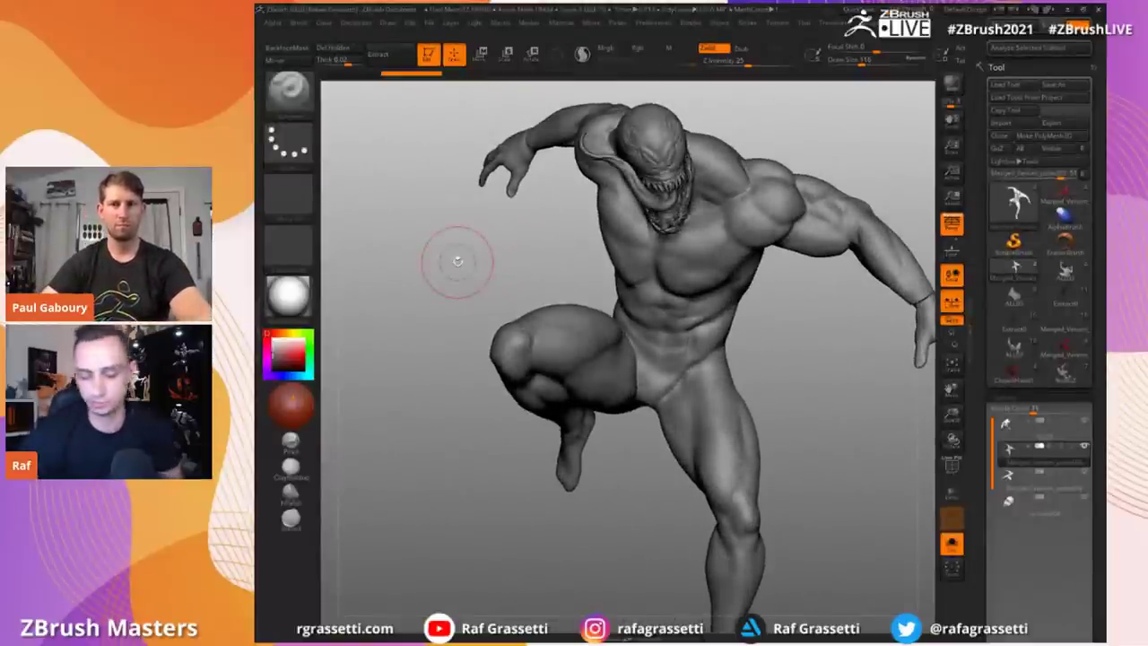
{"action": "left_click_drag", "start_coordinate": [792, 343], "coordinate": [786, 366]}
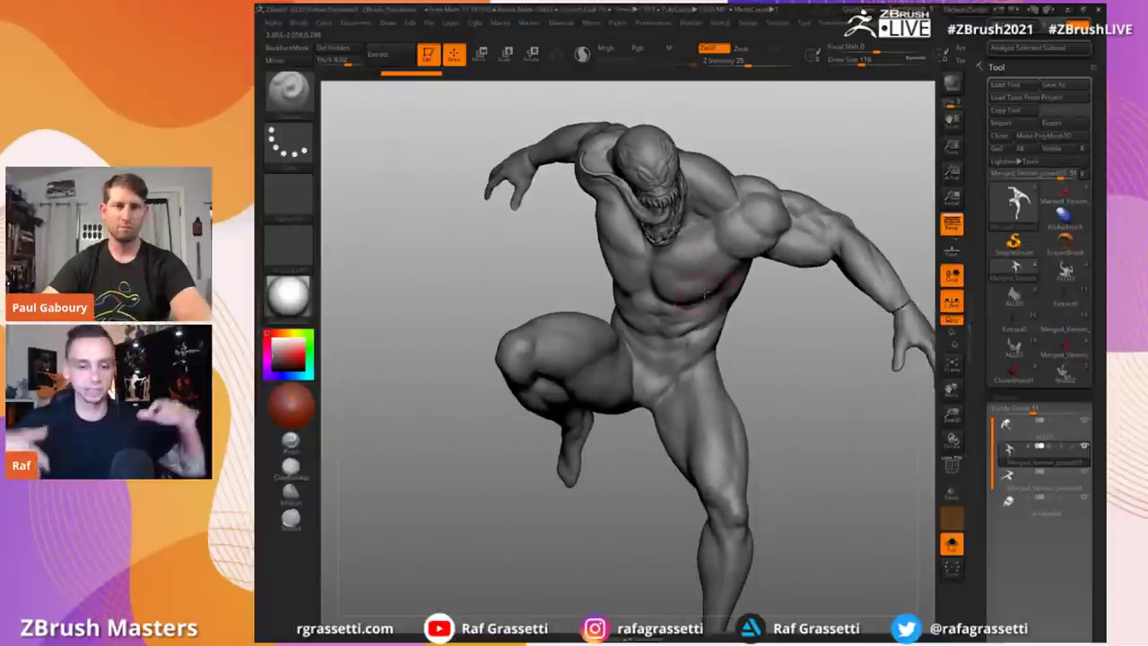
{"action": "mouse_move", "coordinate": [570, 221]}
{"action": "left_mouse_down"}
{"action": "mouse_move", "coordinate": [548, 226]}
{"action": "mouse_move", "coordinate": [708, 244]}
{"action": "left_mouse_up"}
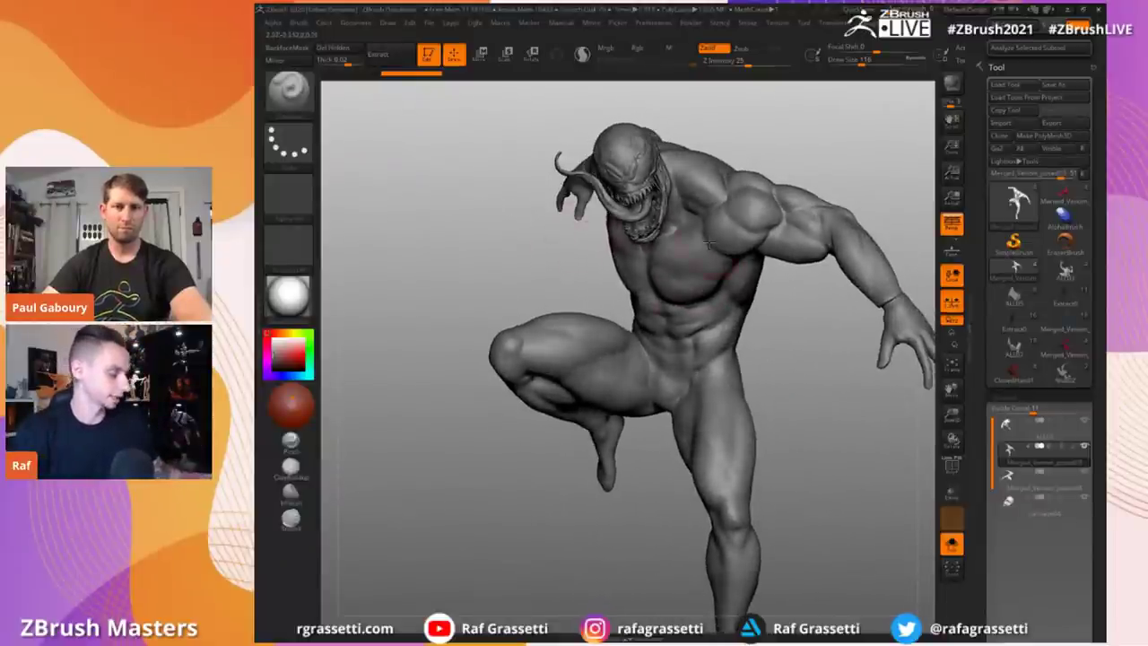
{"action": "mouse_move", "coordinate": [527, 161]}
{"action": "left_mouse_down"}
{"action": "mouse_move", "coordinate": [479, 187]}
{"action": "mouse_move", "coordinate": [497, 184]}
{"action": "left_mouse_up"}
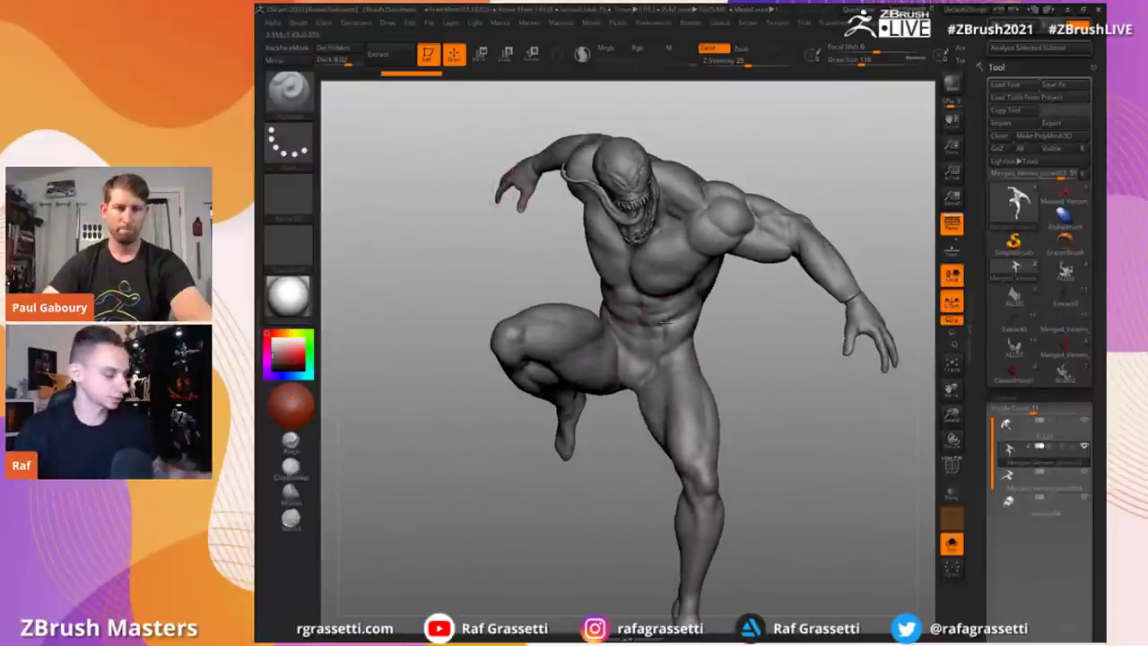
Step: Try sculpting a belt across Venom's waist with the ClayBuildup brush at draw size 120
{"action": "key", "text": "b"}
{"action": "key", "text": "m"}
{"action": "key", "text": "v"}
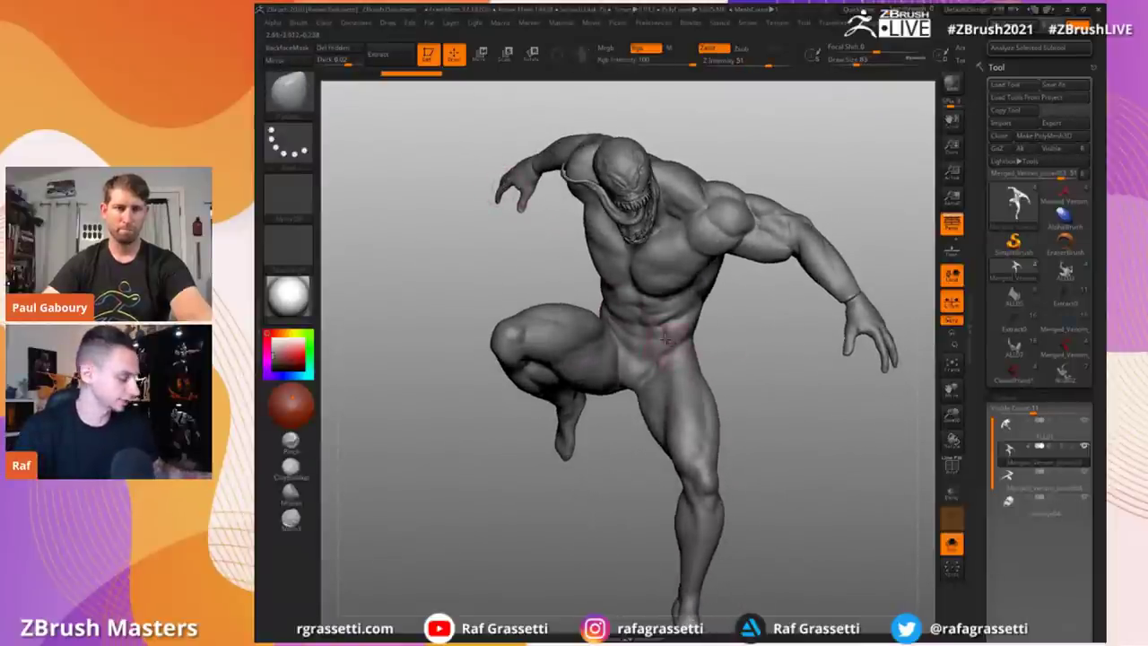
{"action": "left_click", "coordinate": [290, 467]}
{"action": "key", "text": "s"}
{"action": "left_click_drag", "start_coordinate": [662, 341], "coordinate": [668, 341]}
{"action": "mouse_move", "coordinate": [667, 335]}
{"action": "left_mouse_down"}
{"action": "mouse_move", "coordinate": [632, 333]}
{"action": "mouse_move", "coordinate": [662, 325]}
{"action": "mouse_move", "coordinate": [683, 342]}
{"action": "left_mouse_up"}
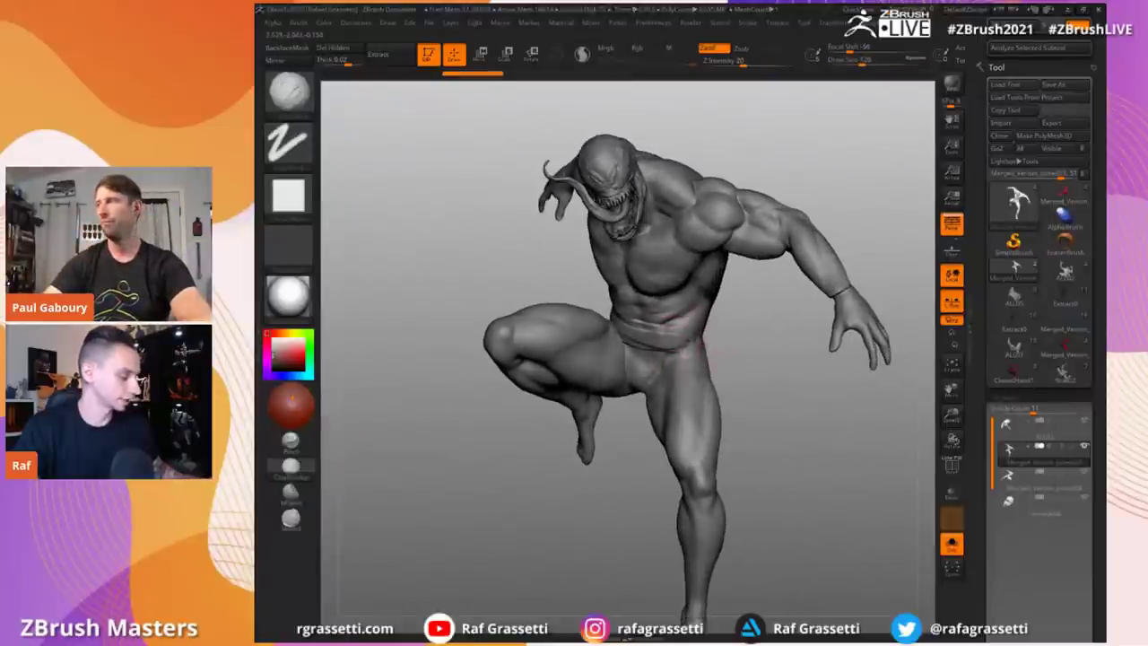
Step: Try building up a diagonal chest strap, a belt pouch and a shoulder pad on Venom with ClayBuildup
{"action": "mouse_move", "coordinate": [709, 349]}
{"action": "right_mouse_down"}
{"action": "mouse_move", "coordinate": [575, 260]}
{"action": "mouse_move", "coordinate": [682, 269]}
{"action": "right_mouse_up"}
{"action": "mouse_move", "coordinate": [606, 310]}
{"action": "right_mouse_down"}
{"action": "mouse_move", "coordinate": [551, 253]}
{"action": "mouse_move", "coordinate": [644, 288]}
{"action": "right_mouse_up"}
{"action": "left_click_drag", "start_coordinate": [693, 253], "coordinate": [628, 321]}
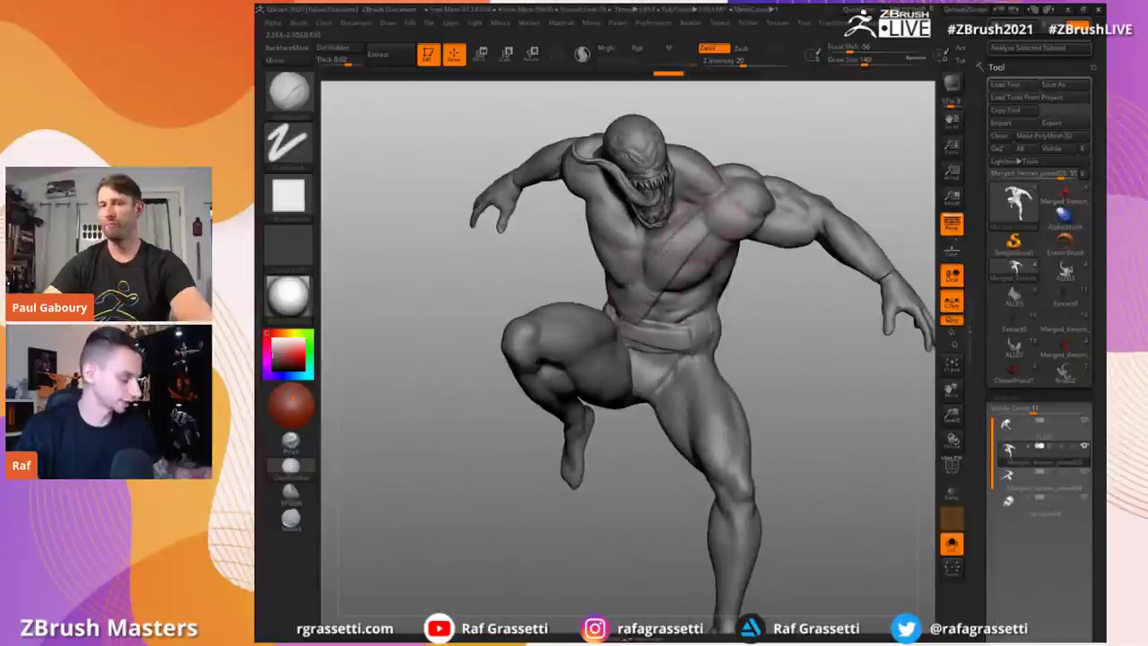
{"action": "right_click_drag", "start_coordinate": [568, 283], "coordinate": [544, 267]}
{"action": "key", "text": "s"}
{"action": "left_click_drag", "start_coordinate": [727, 209], "coordinate": [721, 209]}
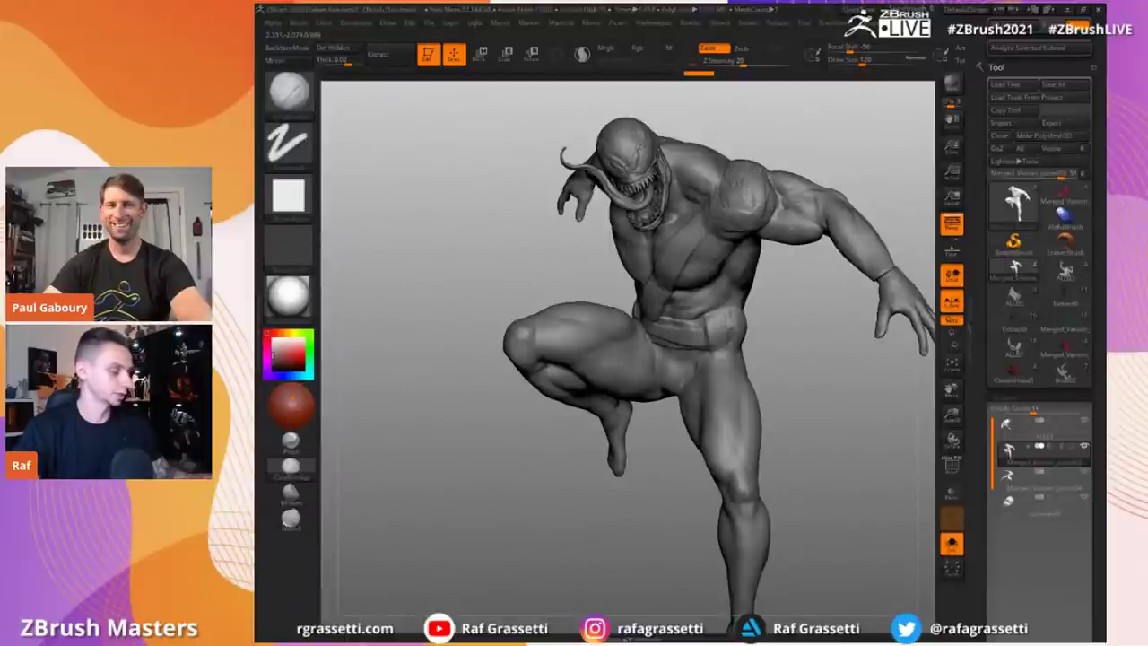
Step: Undo the belt, chest strap and shoulder strokes on Venom
{"action": "mouse_move", "coordinate": [485, 192]}
{"action": "right_mouse_down"}
{"action": "mouse_move", "coordinate": [512, 206]}
{"action": "mouse_move", "coordinate": [503, 244]}
{"action": "right_mouse_up"}
{"action": "key", "text": "ctrl+z"}
{"action": "key", "text": "ctrl+z"}
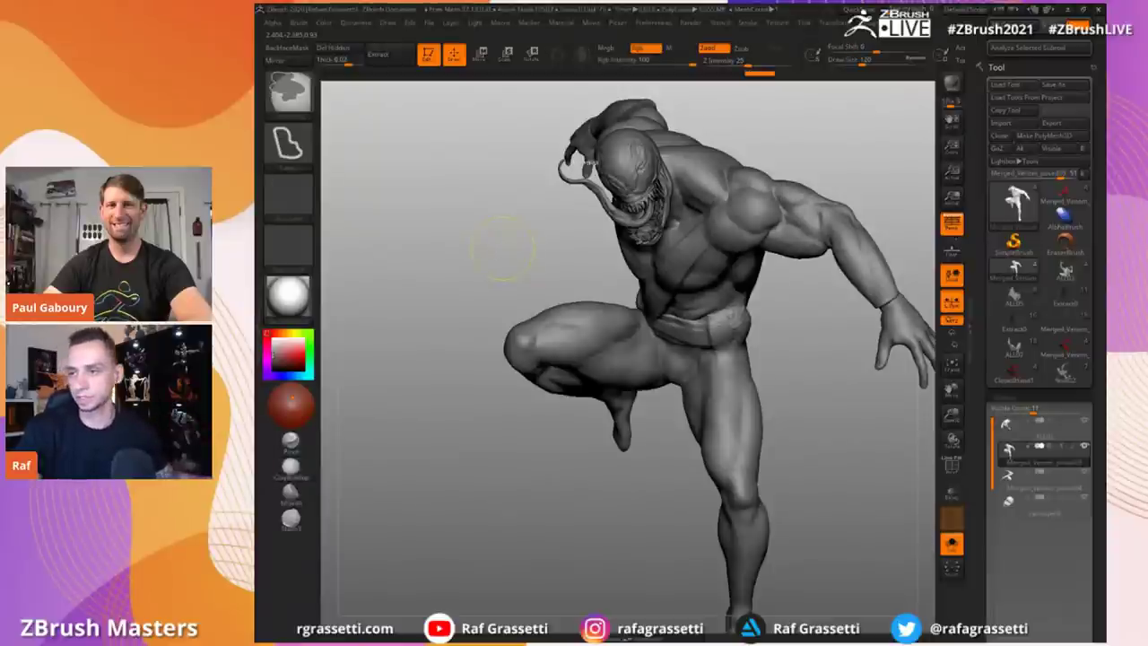
{"action": "key", "text": "ctrl+z"}
{"action": "key", "text": "ctrl+z"}
{"action": "key", "text": "ctrl+z"}
{"action": "key", "text": "ctrl+z"}
{"action": "key", "text": "ctrl+z"}
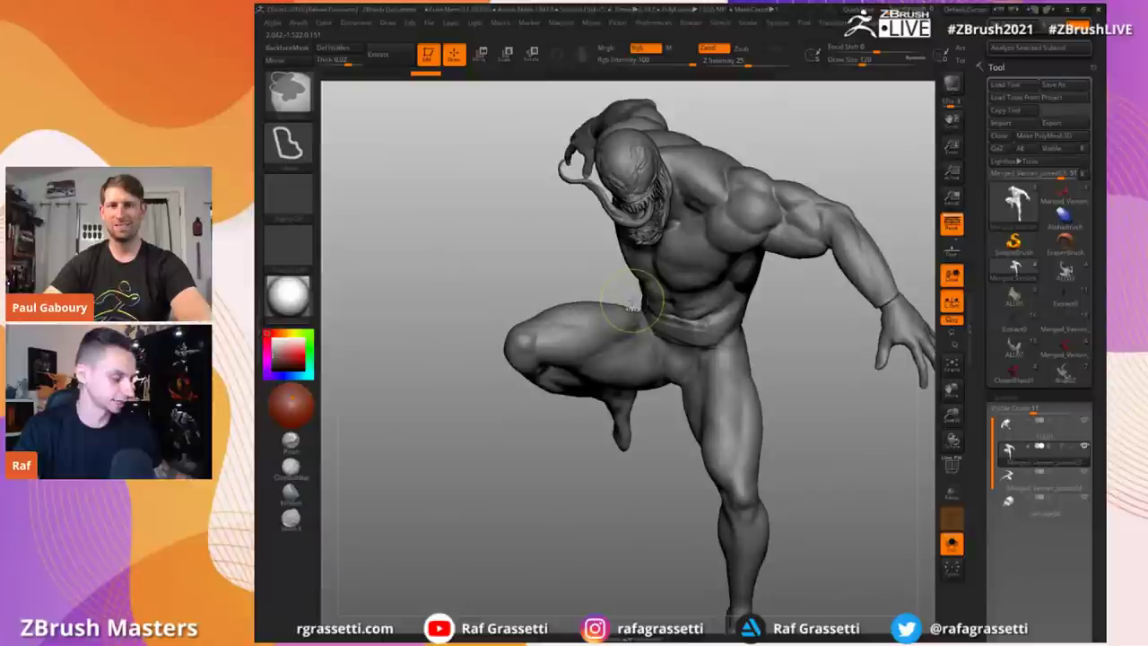
Step: Mask all of Venom except the left arm and switch to Rotate
{"action": "key", "text": "b"}
{"action": "key", "text": "c"}
{"action": "key", "text": "b"}
{"action": "mouse_move", "coordinate": [545, 239]}
{"action": "left_mouse_down"}
{"action": "mouse_move", "coordinate": [538, 221]}
{"action": "mouse_move", "coordinate": [512, 225]}
{"action": "mouse_move", "coordinate": [530, 221]}
{"action": "mouse_move", "coordinate": [531, 239]}
{"action": "mouse_move", "coordinate": [628, 235]}
{"action": "left_mouse_up"}
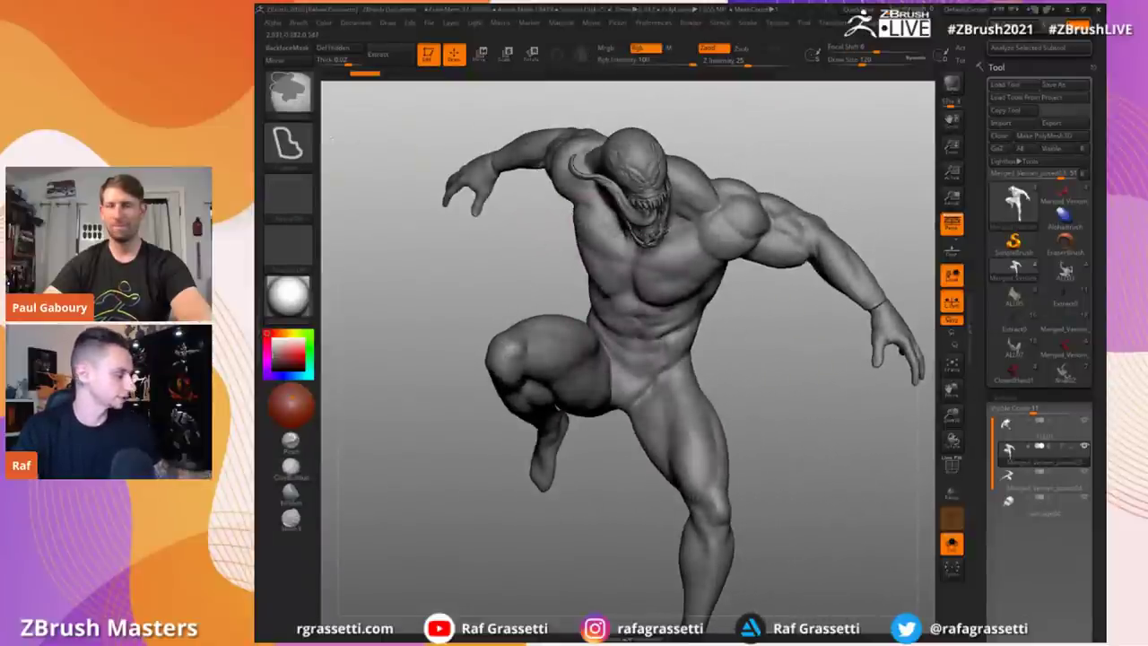
{"action": "mouse_move", "coordinate": [861, 344]}
{"action": "left_mouse_down", "text": "ctrl"}
{"action": "mouse_move", "coordinate": [724, 205]}
{"action": "mouse_move", "coordinate": [875, 400]}
{"action": "mouse_move", "coordinate": [817, 402]}
{"action": "left_mouse_up", "text": "ctrl"}
{"action": "left_click", "coordinate": [818, 402], "text": "ctrl"}
{"action": "key", "text": "r"}
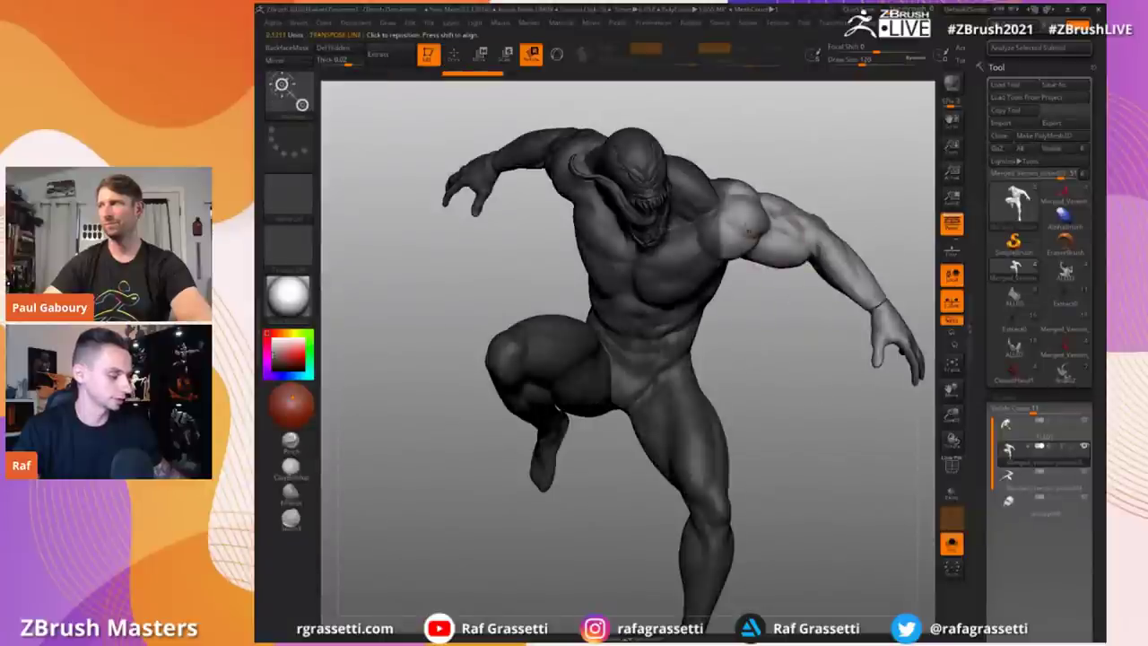
Step: Try rotating Venom's unmasked left arm from the shoulder with the Transpose line, and return to Draw mode
{"action": "left_click_drag", "start_coordinate": [812, 336], "coordinate": [762, 313], "text": "alt"}
{"action": "mouse_move", "coordinate": [767, 323]}
{"action": "left_mouse_down", "text": "ctrl"}
{"action": "mouse_move", "coordinate": [859, 405]}
{"action": "mouse_move", "coordinate": [768, 254]}
{"action": "left_mouse_up", "text": "ctrl"}
{"action": "mouse_move", "coordinate": [777, 325]}
{"action": "left_mouse_down", "text": "ctrl+alt"}
{"action": "mouse_move", "coordinate": [834, 390]}
{"action": "mouse_move", "coordinate": [761, 325]}
{"action": "left_mouse_up", "text": "ctrl+alt"}
{"action": "left_click_drag", "start_coordinate": [761, 325], "coordinate": [683, 255]}
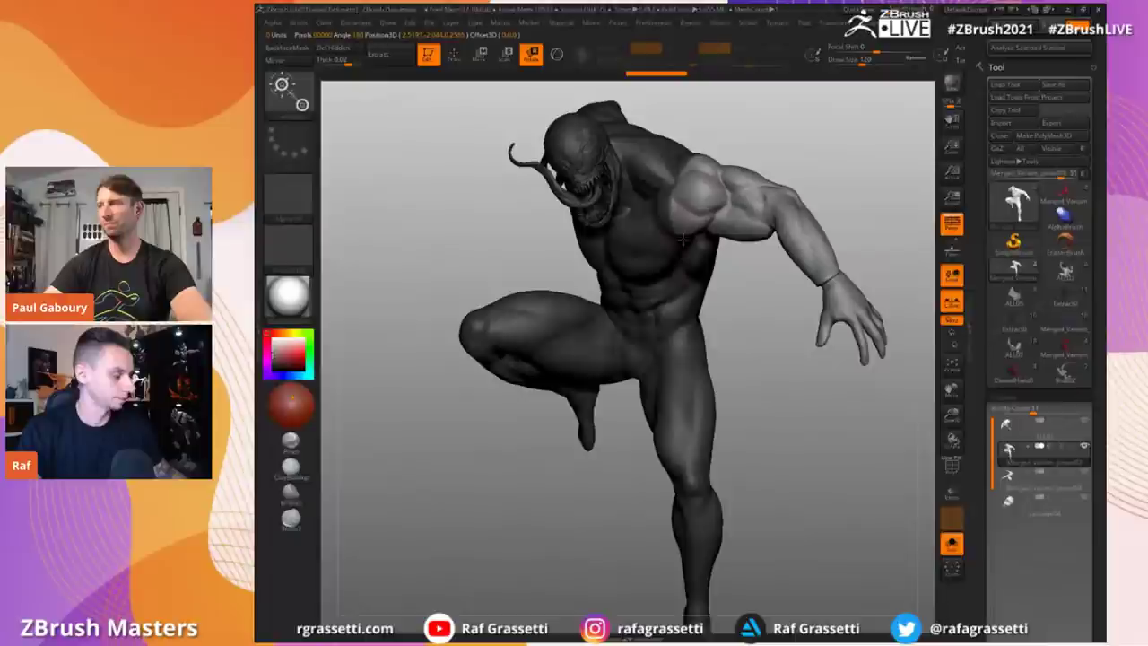
{"action": "left_click_drag", "start_coordinate": [689, 194], "coordinate": [816, 250]}
{"action": "left_click_drag", "start_coordinate": [750, 221], "coordinate": [740, 247]}
{"action": "mouse_move", "coordinate": [466, 224]}
{"action": "left_mouse_down"}
{"action": "mouse_move", "coordinate": [477, 230]}
{"action": "mouse_move", "coordinate": [436, 221]}
{"action": "mouse_move", "coordinate": [436, 236]}
{"action": "mouse_move", "coordinate": [452, 257]}
{"action": "mouse_move", "coordinate": [487, 266]}
{"action": "left_mouse_up"}
{"action": "key", "text": "q"}
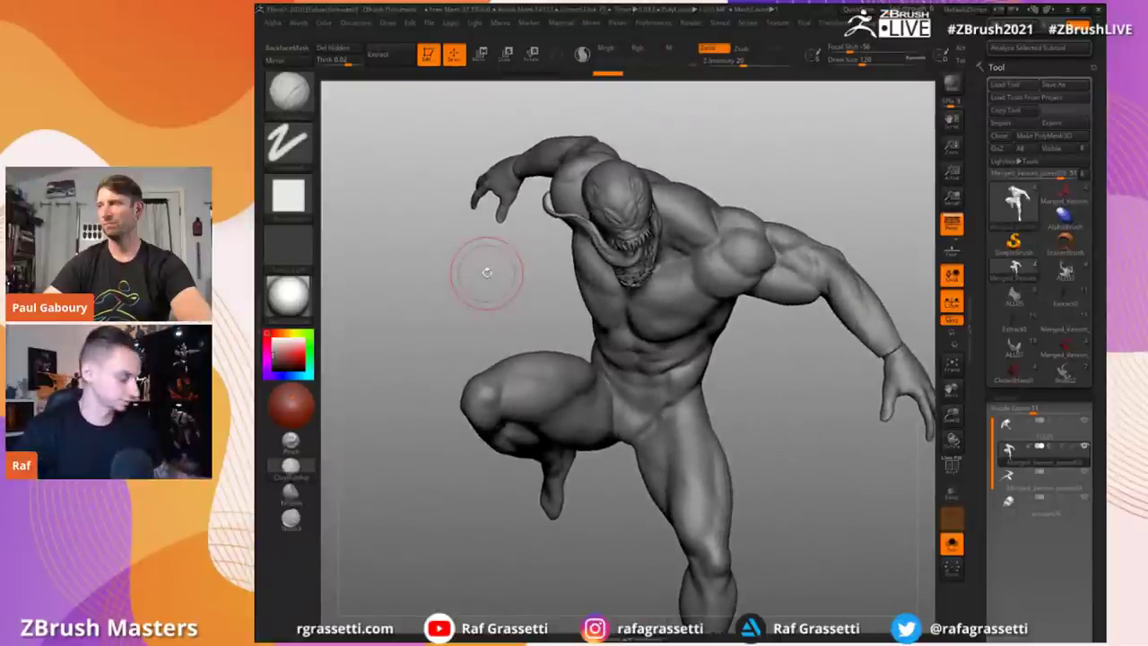
Step: Show all the figures again and make the open-jawed symbiote beside Venom the active subtool
{"action": "left_click_drag", "start_coordinate": [446, 227], "coordinate": [444, 231]}
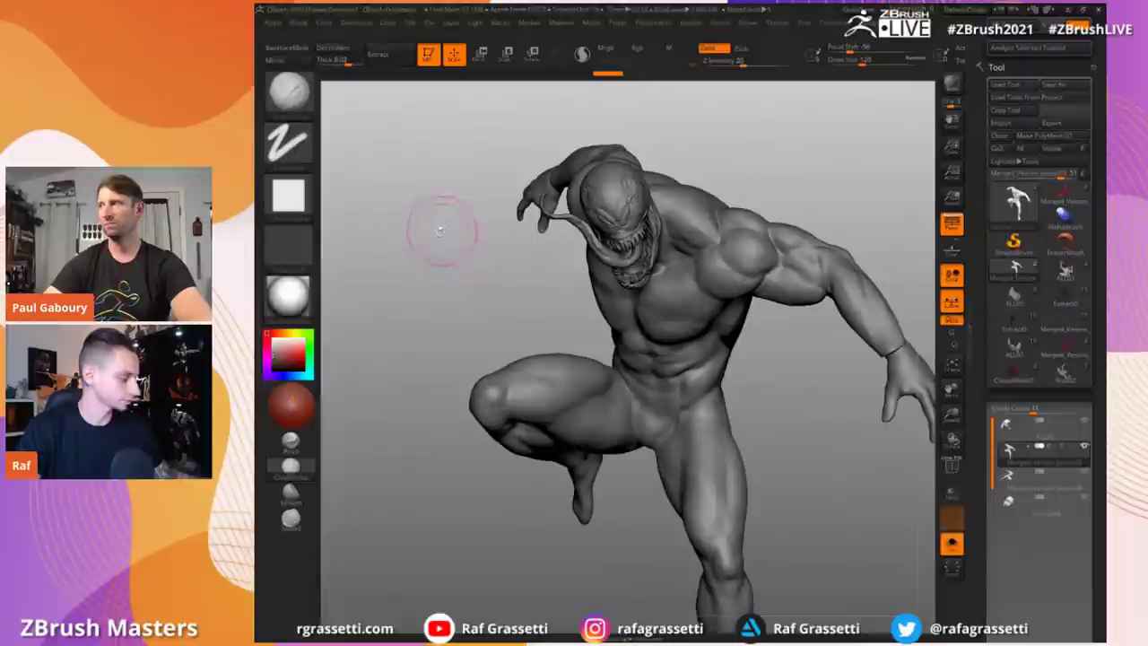
{"action": "key", "text": "shift+s"}
{"action": "left_click_drag", "start_coordinate": [493, 319], "coordinate": [476, 312], "text": "alt"}
{"action": "left_click_drag", "start_coordinate": [457, 130], "coordinate": [628, 125], "text": "alt"}
{"action": "left_click", "coordinate": [521, 188], "text": "alt"}
{"action": "mouse_move", "coordinate": [436, 195]}
{"action": "left_mouse_down"}
{"action": "mouse_move", "coordinate": [451, 188]}
{"action": "mouse_move", "coordinate": [410, 158]}
{"action": "mouse_move", "coordinate": [405, 177]}
{"action": "mouse_move", "coordinate": [421, 195]}
{"action": "mouse_move", "coordinate": [409, 154]}
{"action": "left_mouse_up"}
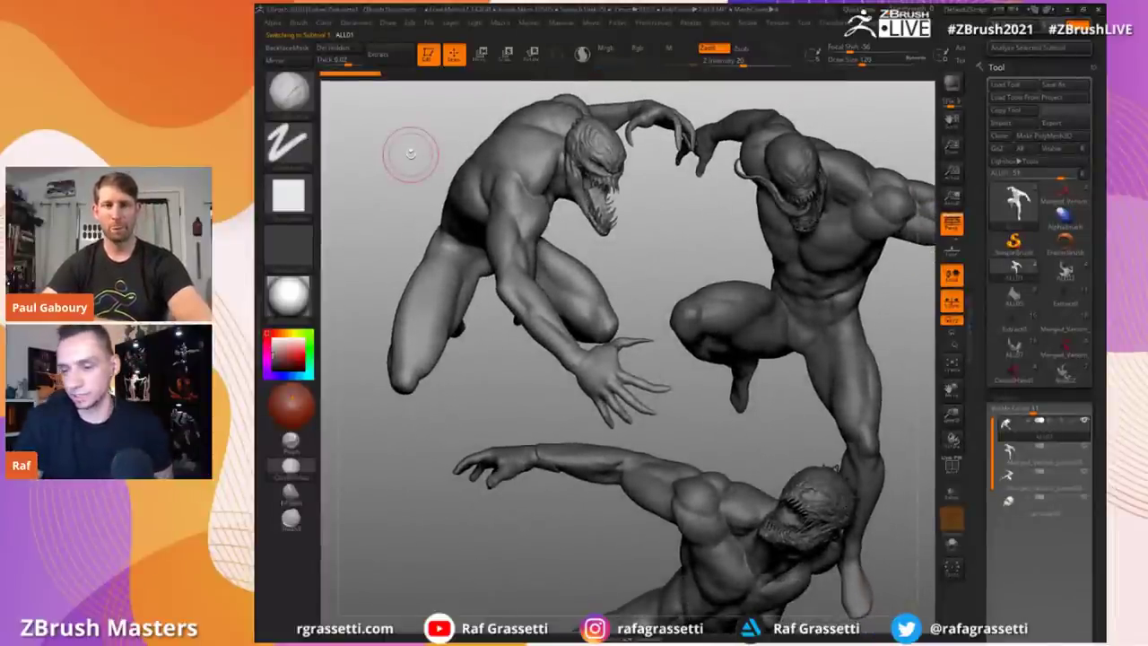
Step: Make the crouching Carnage figure the active subtool and examine its pose within the group
{"action": "mouse_move", "coordinate": [593, 558]}
{"action": "left_mouse_down", "text": "alt"}
{"action": "mouse_move", "coordinate": [582, 320]}
{"action": "mouse_move", "coordinate": [595, 323]}
{"action": "mouse_move", "coordinate": [422, 269]}
{"action": "mouse_move", "coordinate": [456, 269]}
{"action": "mouse_move", "coordinate": [552, 320]}
{"action": "mouse_move", "coordinate": [530, 325]}
{"action": "mouse_move", "coordinate": [508, 288]}
{"action": "left_mouse_up", "text": "alt"}
{"action": "left_click", "coordinate": [661, 476], "text": "alt"}
{"action": "key", "text": "shift+s"}
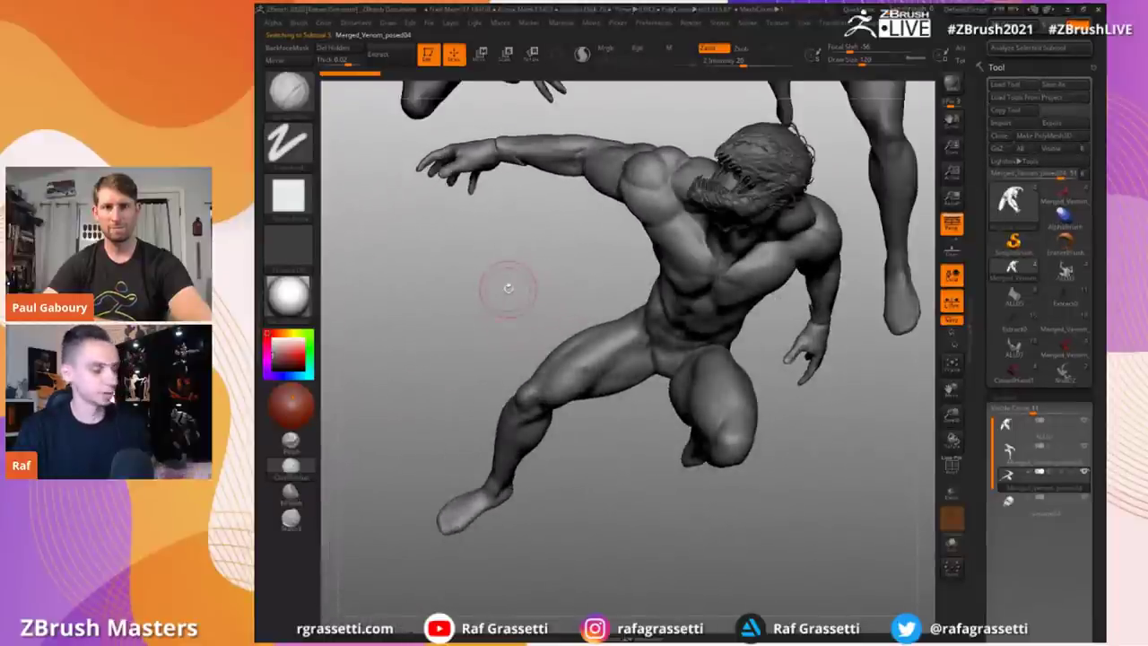
{"action": "left_click_drag", "start_coordinate": [740, 511], "coordinate": [793, 433]}
{"action": "left_click_drag", "start_coordinate": [821, 377], "coordinate": [831, 503], "text": "alt"}
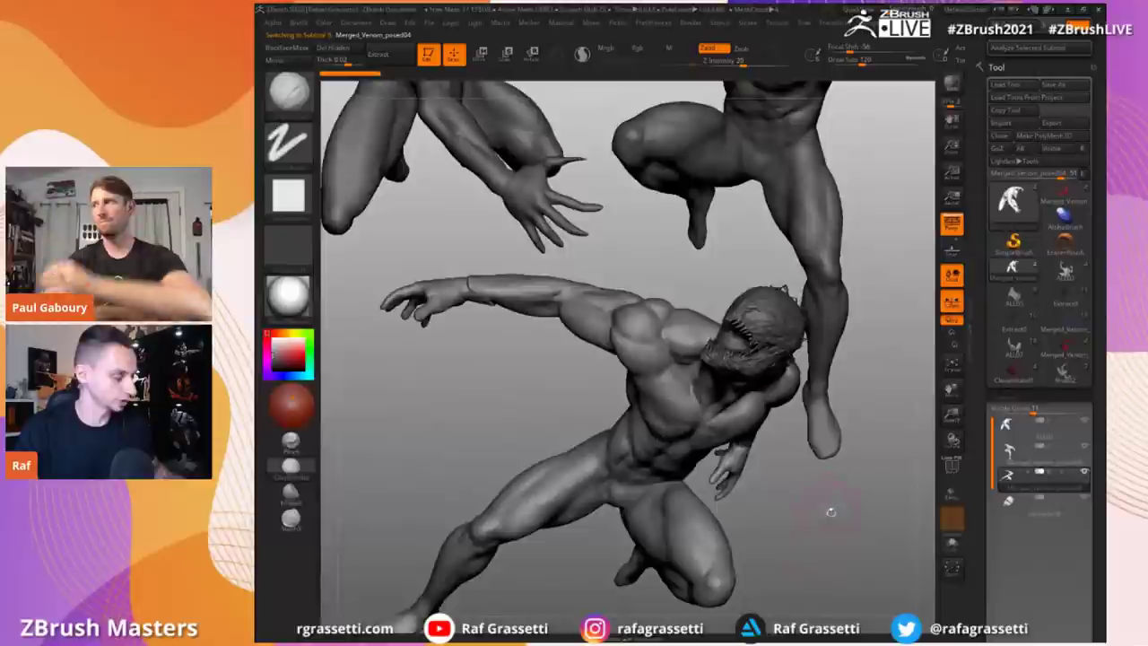
{"action": "left_click_drag", "start_coordinate": [897, 421], "coordinate": [902, 515], "text": "alt"}
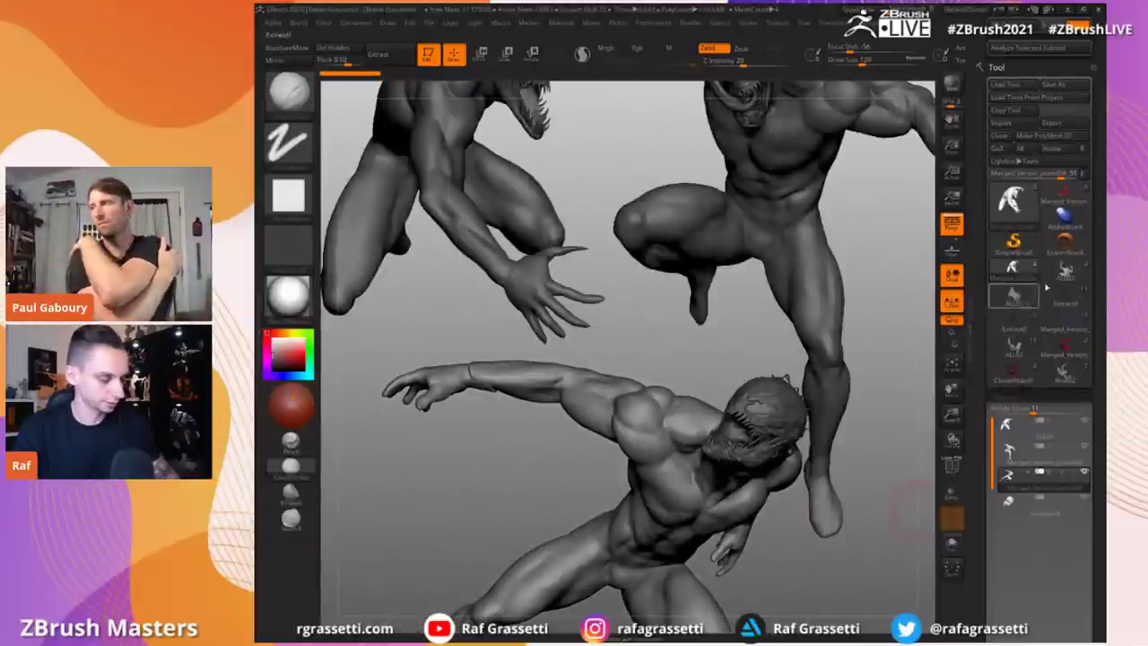
Step: Switch to the version with the roughly coloured Spider-Man in the centre and review the group's composition
{"action": "left_click", "coordinate": [1065, 270]}
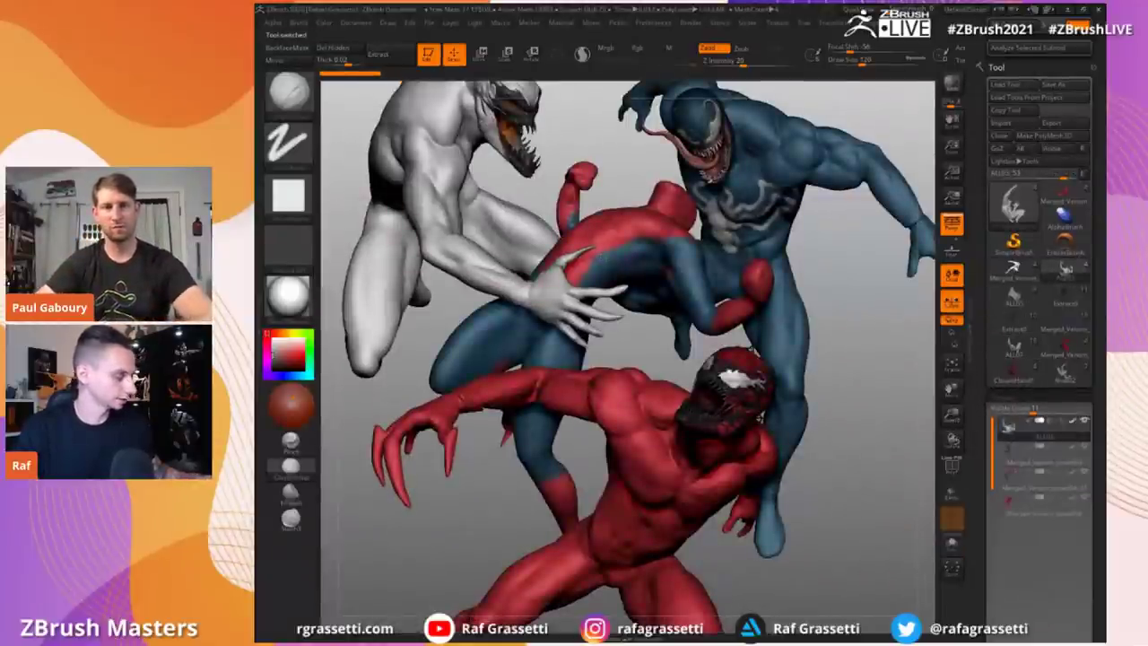
{"action": "left_click", "coordinate": [607, 259], "text": "alt"}
{"action": "left_click_drag", "start_coordinate": [492, 228], "coordinate": [477, 271]}
{"action": "left_click_drag", "start_coordinate": [717, 431], "coordinate": [364, 215]}
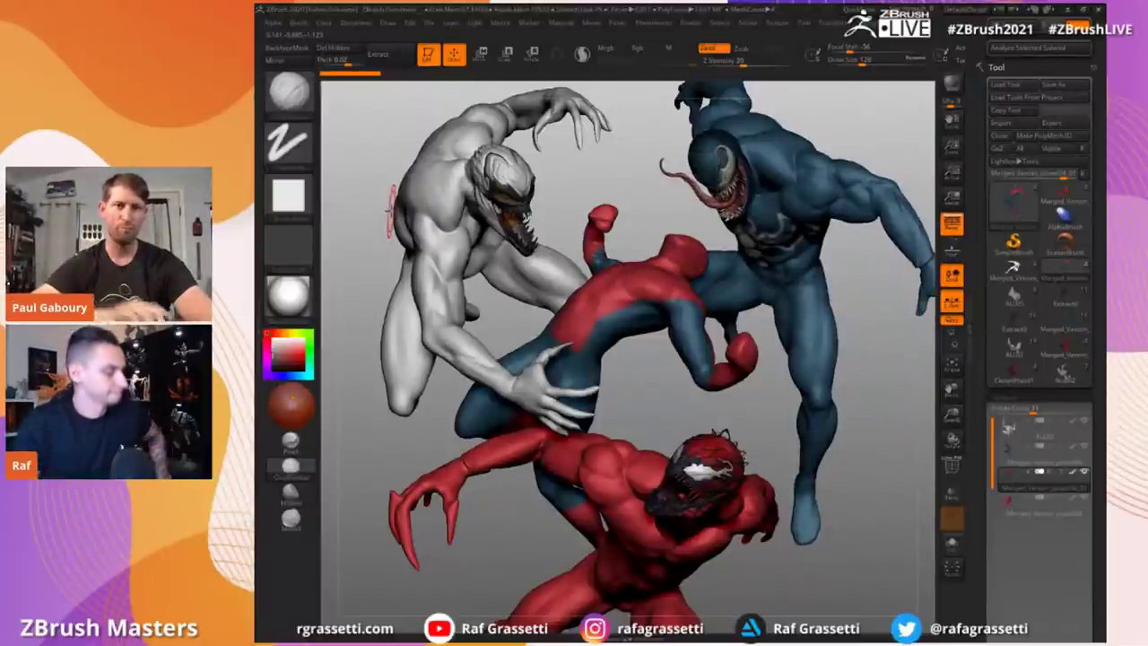
{"action": "left_click_drag", "start_coordinate": [515, 221], "coordinate": [497, 246]}
{"action": "key", "text": "shift+alt+s"}
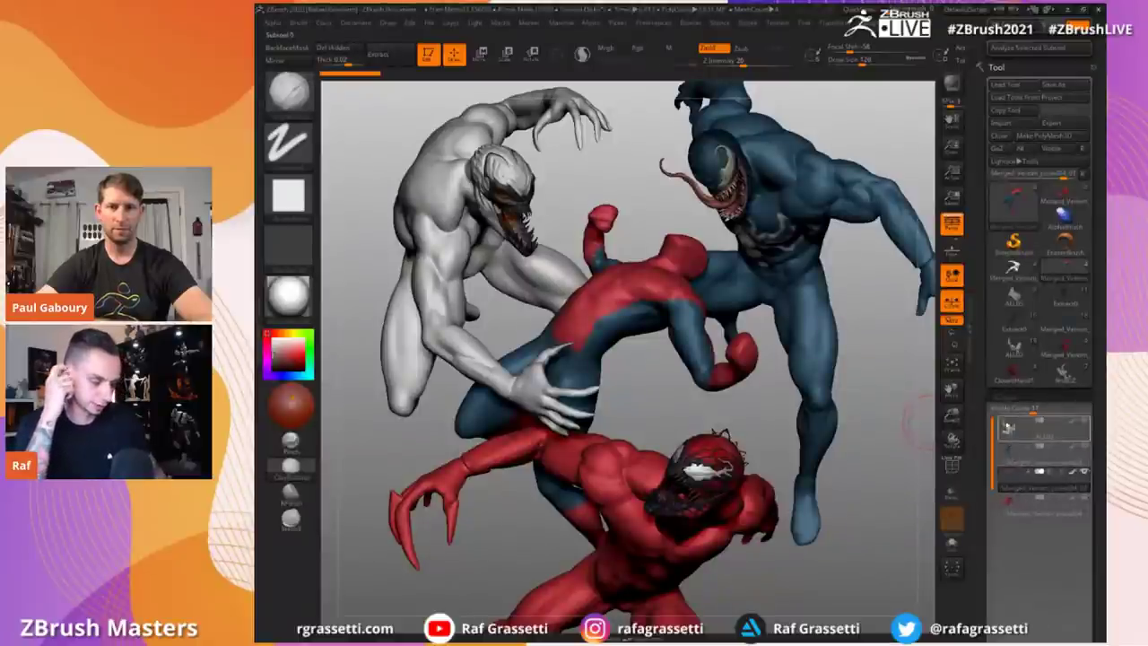
Step: Switch to the version with the detailed white symbiote, select its forearm and hand subtool, and inspect it
{"action": "left_click", "coordinate": [1014, 300]}
{"action": "mouse_move", "coordinate": [1065, 282]}
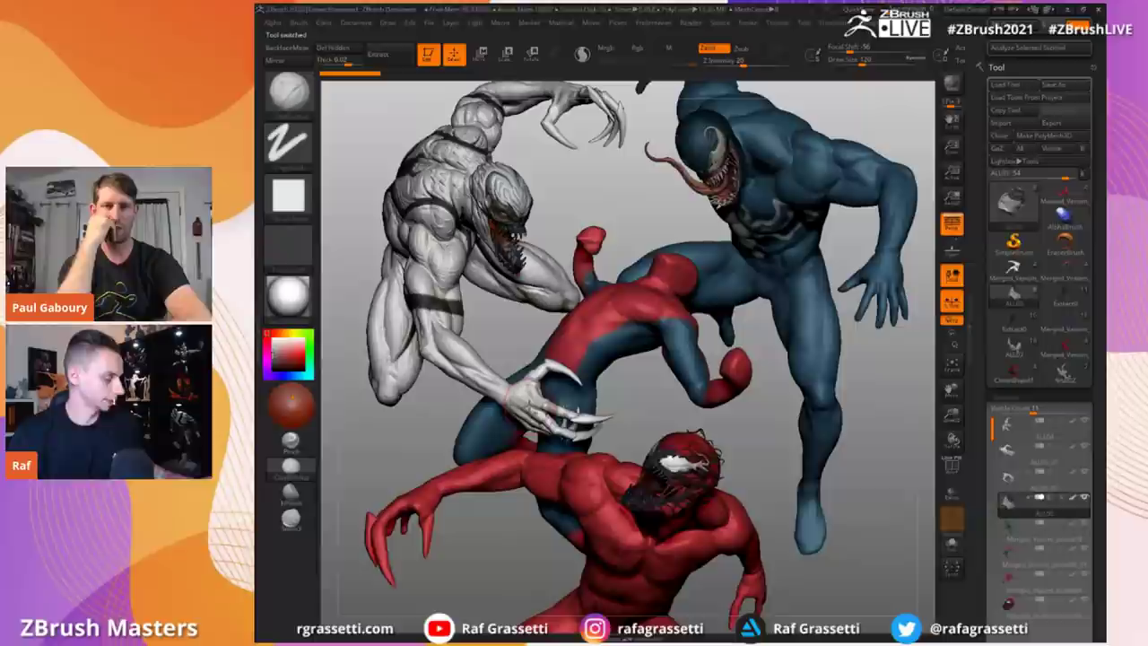
{"action": "left_click", "coordinate": [508, 395], "text": "alt"}
{"action": "left_click_drag", "start_coordinate": [474, 389], "coordinate": [518, 393], "text": "alt"}
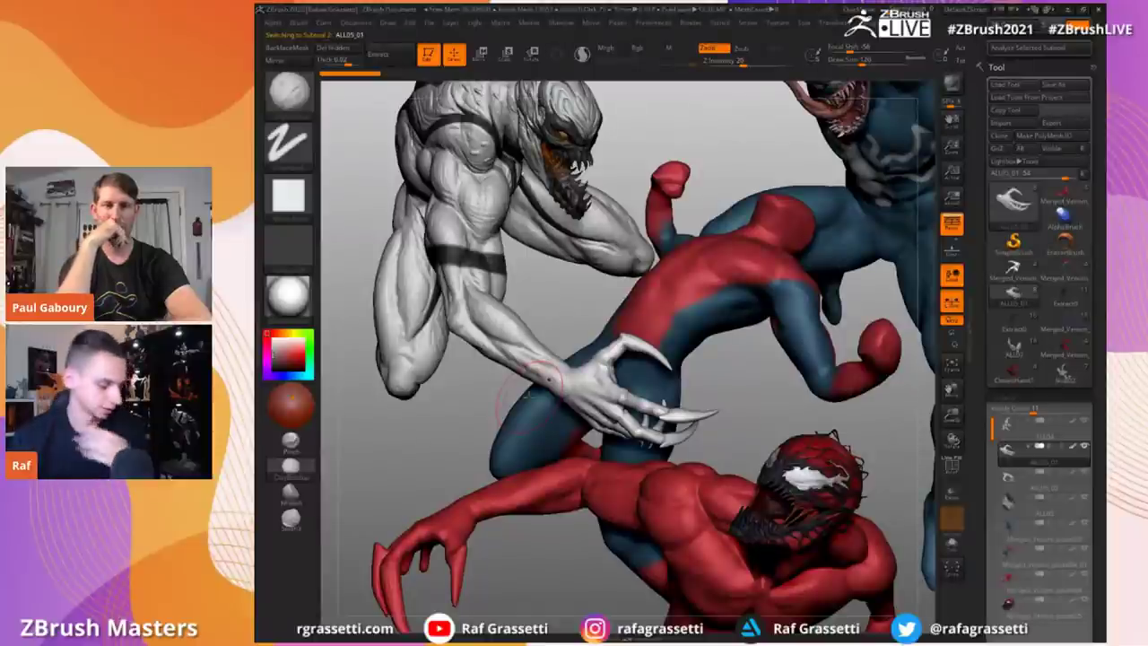
{"action": "left_click_drag", "start_coordinate": [982, 491], "coordinate": [983, 391]}
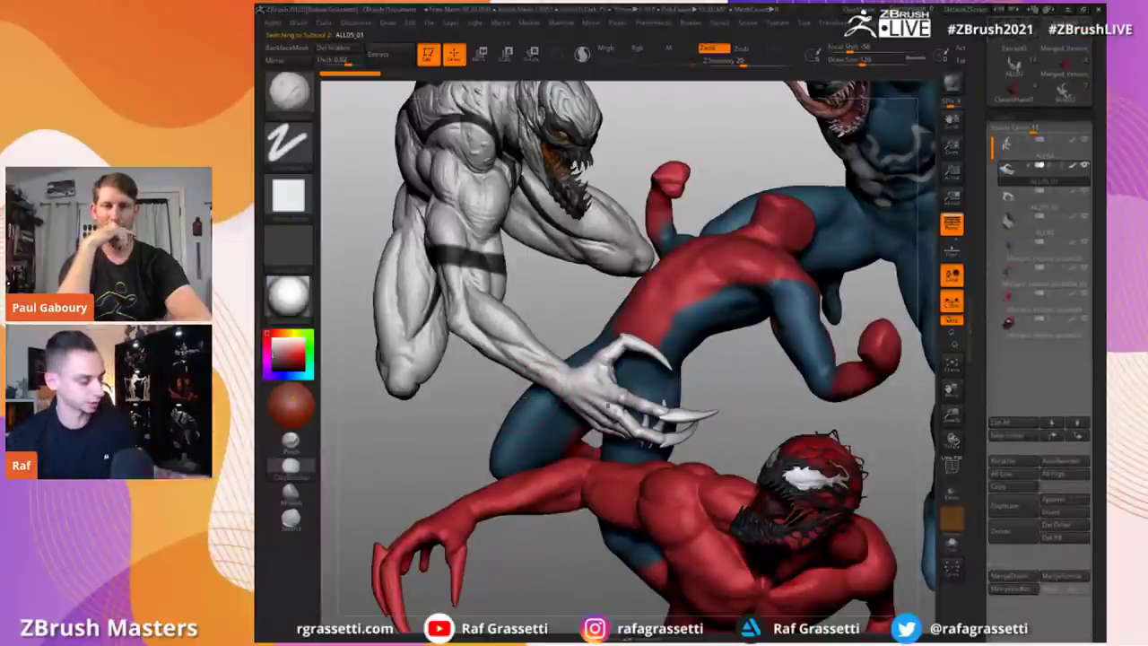
{"action": "mouse_move", "coordinate": [483, 381]}
{"action": "left_mouse_down", "text": "alt"}
{"action": "mouse_move", "coordinate": [469, 389]}
{"action": "mouse_move", "coordinate": [461, 369]}
{"action": "mouse_move", "coordinate": [470, 396]}
{"action": "left_mouse_up", "text": "alt"}
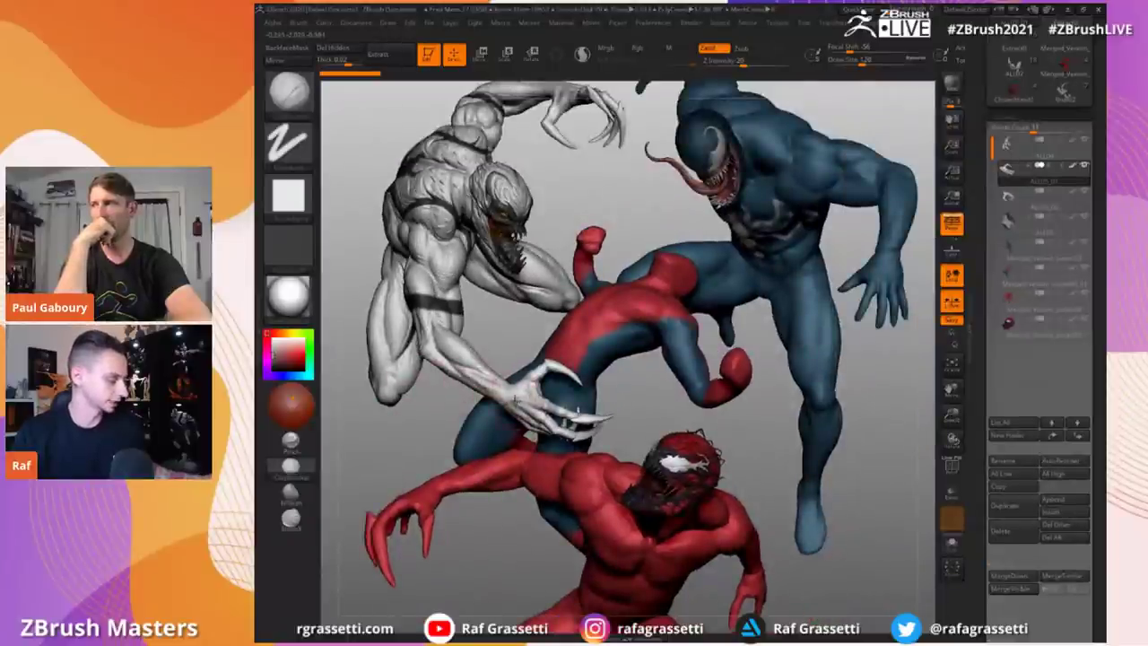
Step: Switch through the saved versions of the group to compare the smooth Venom and Carnage with their detailed sculpts
{"action": "key", "text": "r"}
{"action": "key", "text": "shift+s"}
{"action": "key", "text": "shift+s"}
{"action": "mouse_move", "coordinate": [504, 394]}
{"action": "left_mouse_down"}
{"action": "mouse_move", "coordinate": [405, 452]}
{"action": "mouse_move", "coordinate": [455, 456]}
{"action": "mouse_move", "coordinate": [422, 422]}
{"action": "mouse_move", "coordinate": [439, 425]}
{"action": "left_mouse_up"}
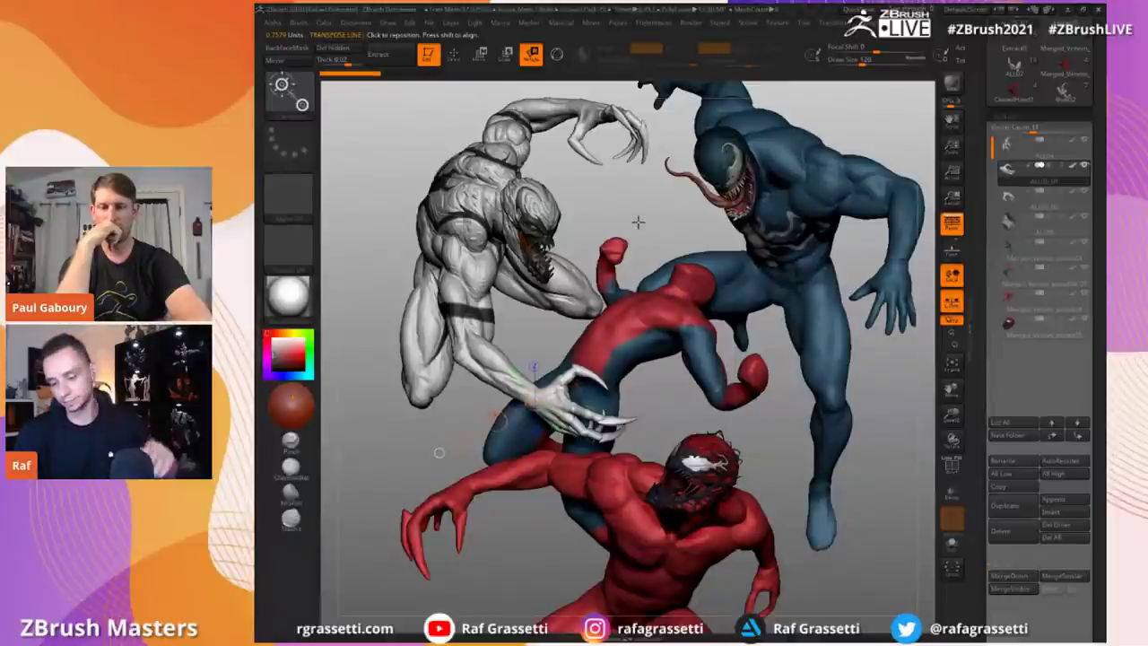
{"action": "left_click_drag", "start_coordinate": [981, 472], "coordinate": [980, 535]}
{"action": "left_click", "coordinate": [1014, 104]}
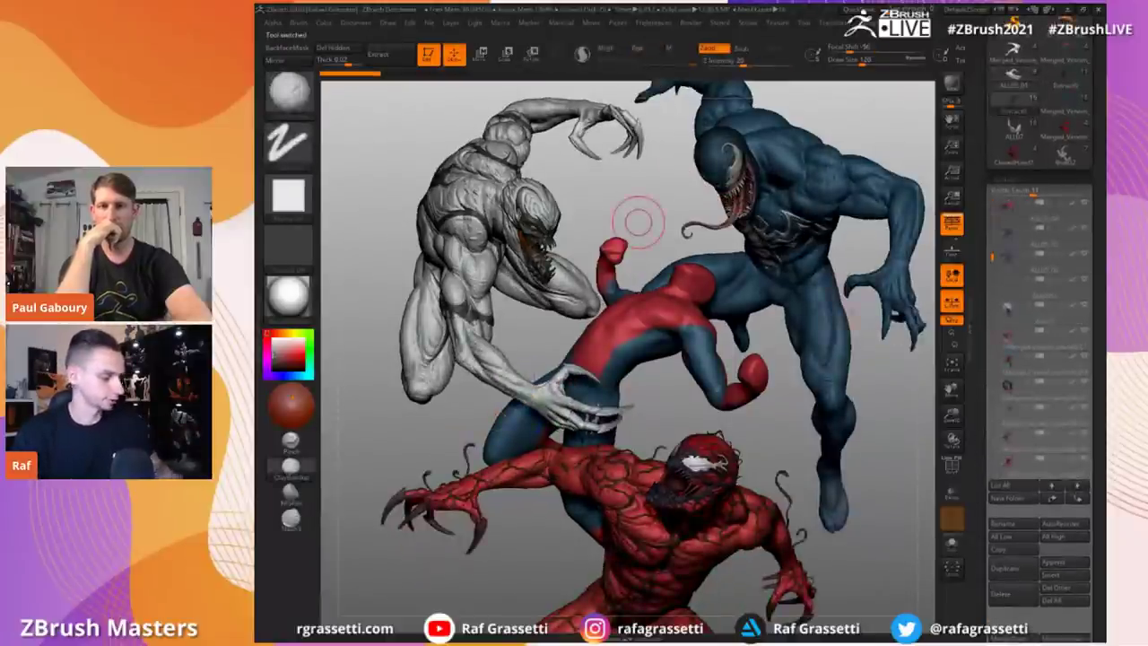
{"action": "left_click", "coordinate": [1015, 78]}
{"action": "left_click", "coordinate": [1066, 79]}
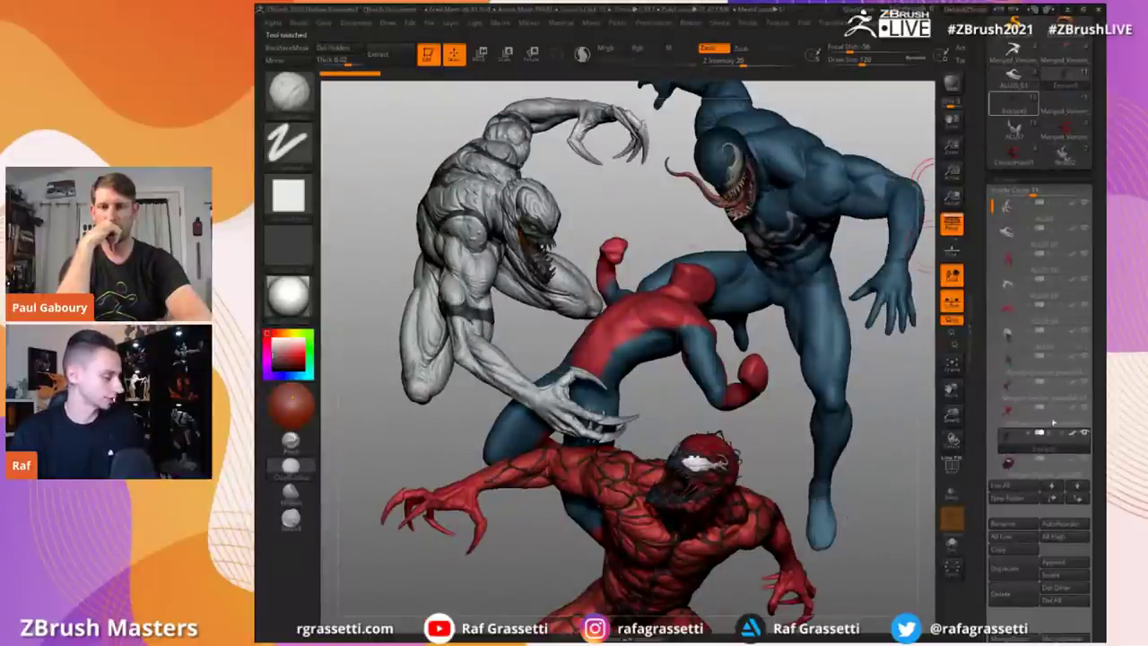
Step: Make Venom the active subtool and examine the detailed Carnage figure's head and torso up close
{"action": "left_click", "coordinate": [763, 247], "text": "alt"}
{"action": "left_click_drag", "start_coordinate": [655, 202], "coordinate": [556, 325], "text": "alt"}
{"action": "left_click_drag", "start_coordinate": [542, 251], "coordinate": [507, 298]}
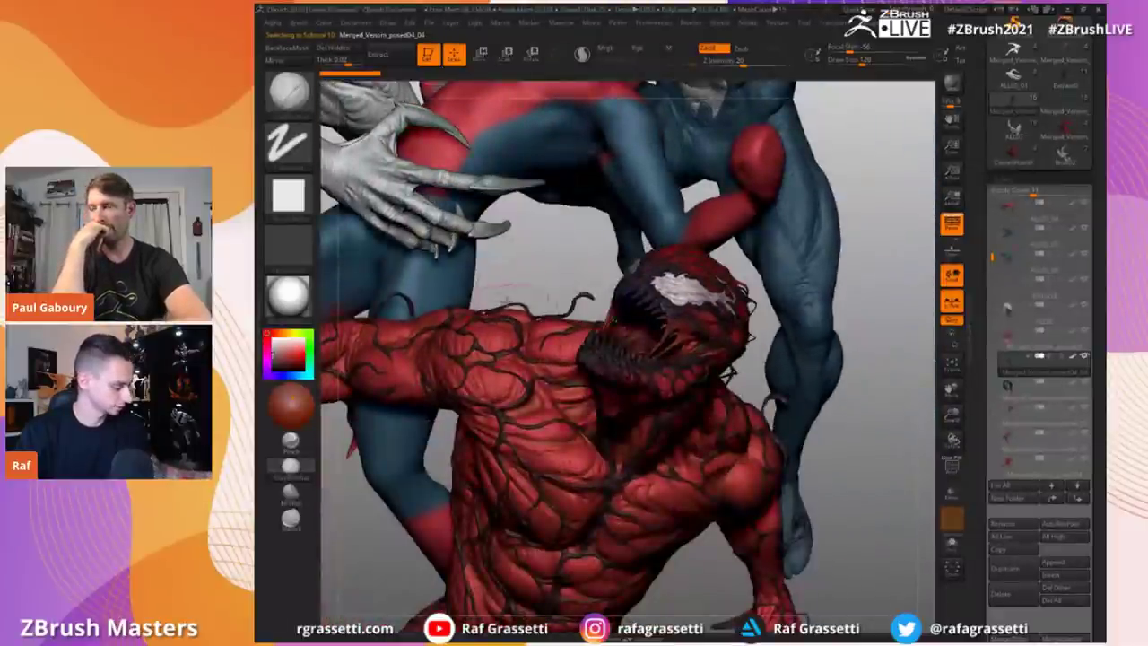
{"action": "left_click_drag", "start_coordinate": [569, 221], "coordinate": [583, 452]}
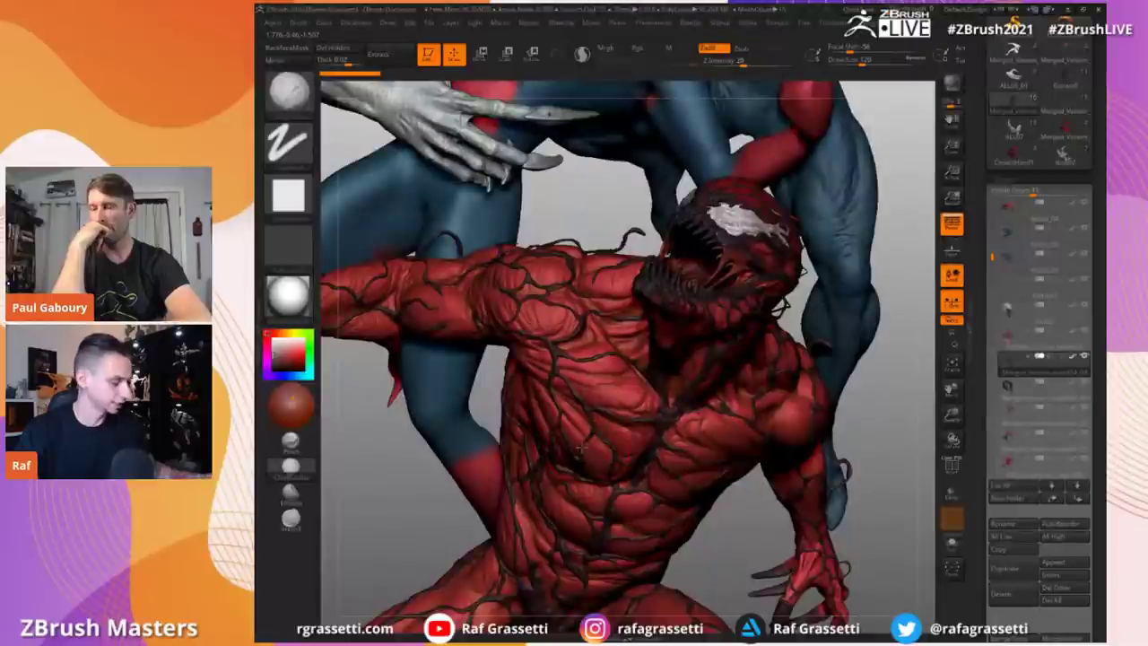
Step: Make Carnage's body the active subtool, inspect its sculpted muscles in isolation, and show all the figures again
{"action": "left_click", "coordinate": [582, 447], "text": "alt"}
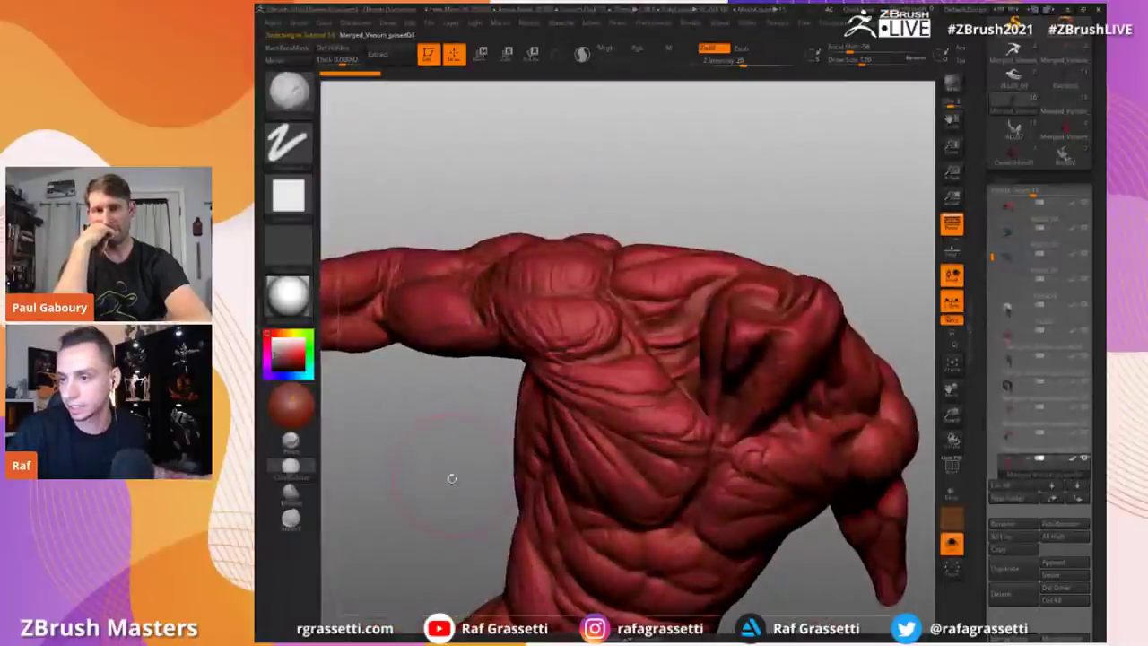
{"action": "left_click_drag", "start_coordinate": [450, 475], "coordinate": [457, 424]}
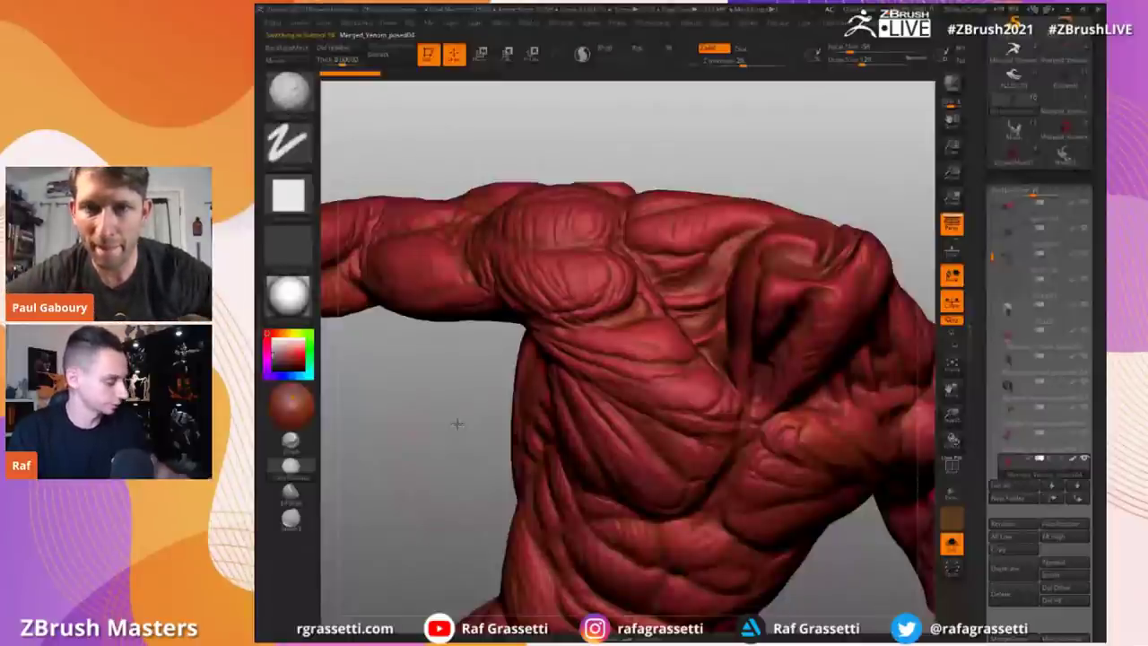
{"action": "left_click", "coordinate": [952, 544]}
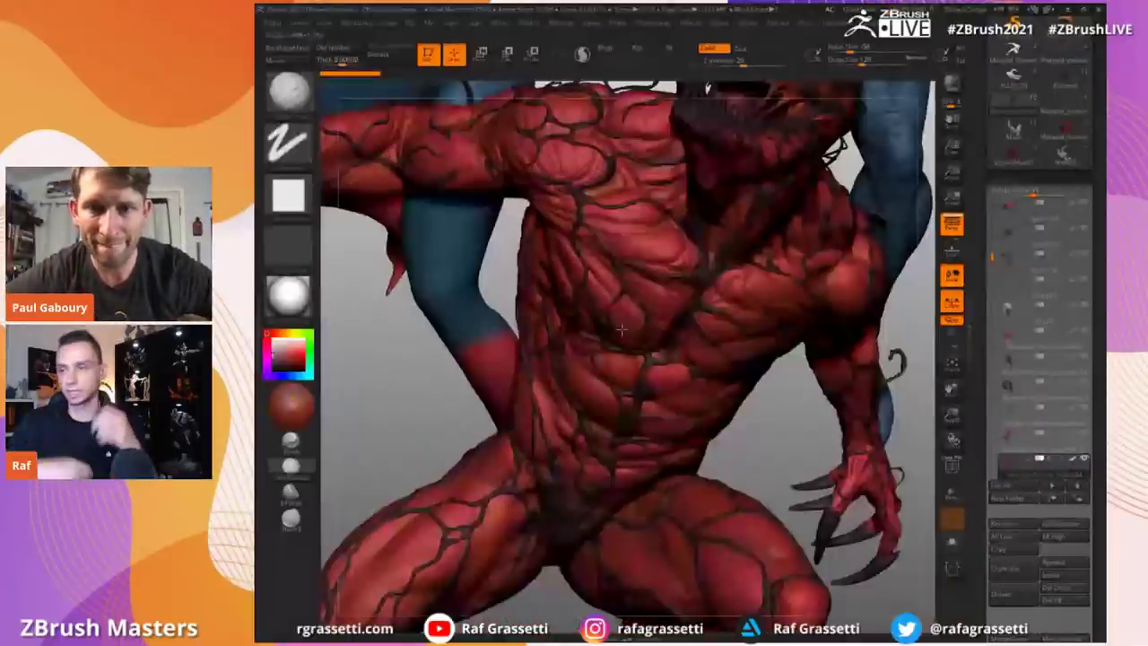
Step: Switch to the version with the white symbiote's body active and inspect its pose alone and within the group
{"action": "left_click_drag", "start_coordinate": [1096, 404], "coordinate": [1097, 460]}
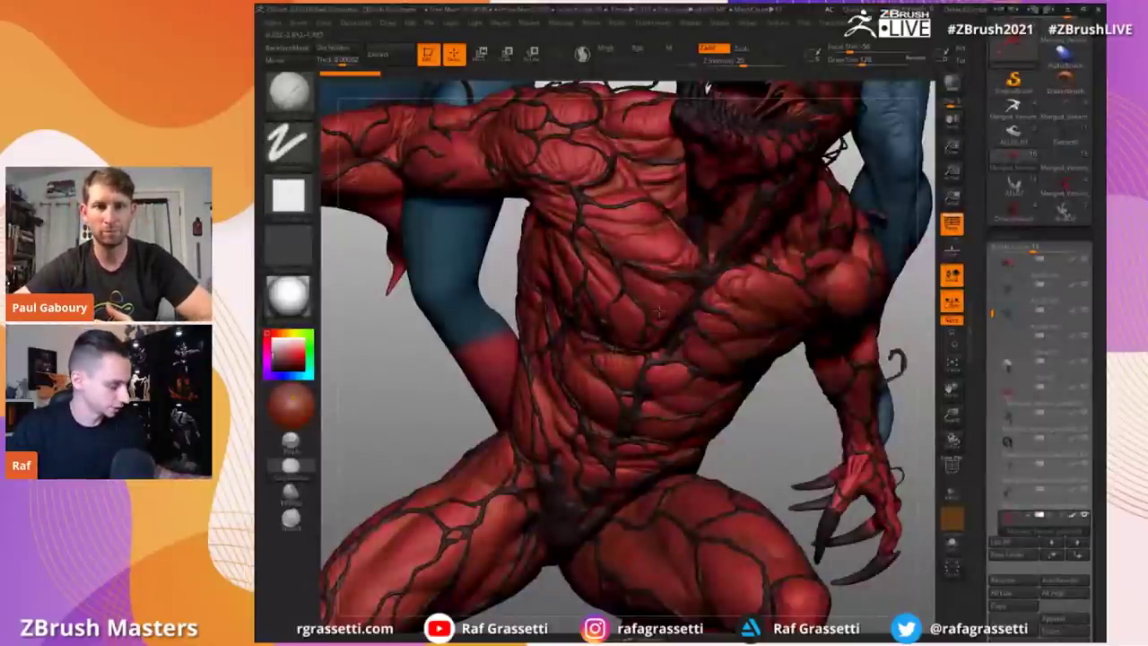
{"action": "left_click", "coordinate": [1058, 159]}
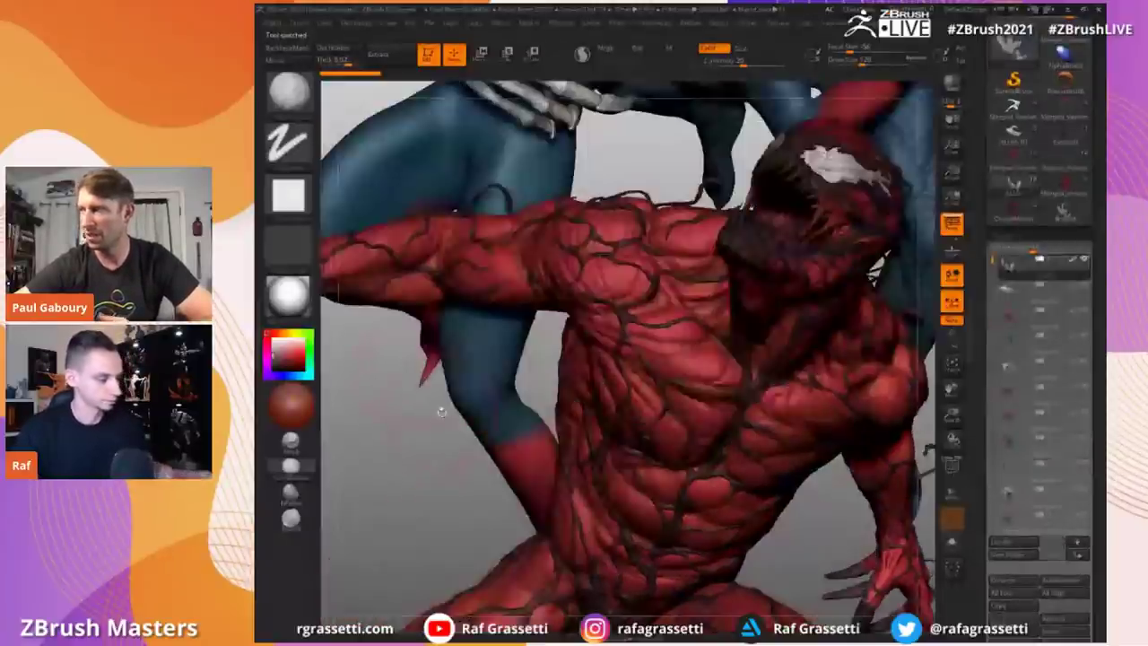
{"action": "mouse_move", "coordinate": [440, 410]}
{"action": "left_mouse_down"}
{"action": "mouse_move", "coordinate": [488, 369]}
{"action": "mouse_move", "coordinate": [699, 482]}
{"action": "left_mouse_up"}
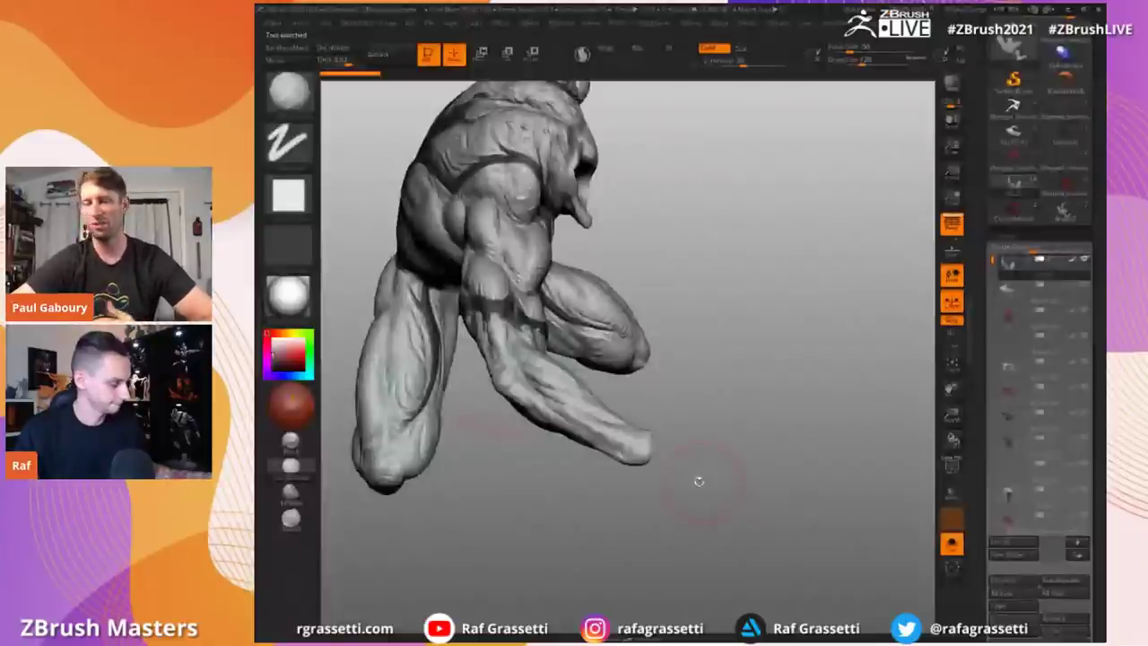
{"action": "left_click_drag", "start_coordinate": [500, 449], "coordinate": [496, 449]}
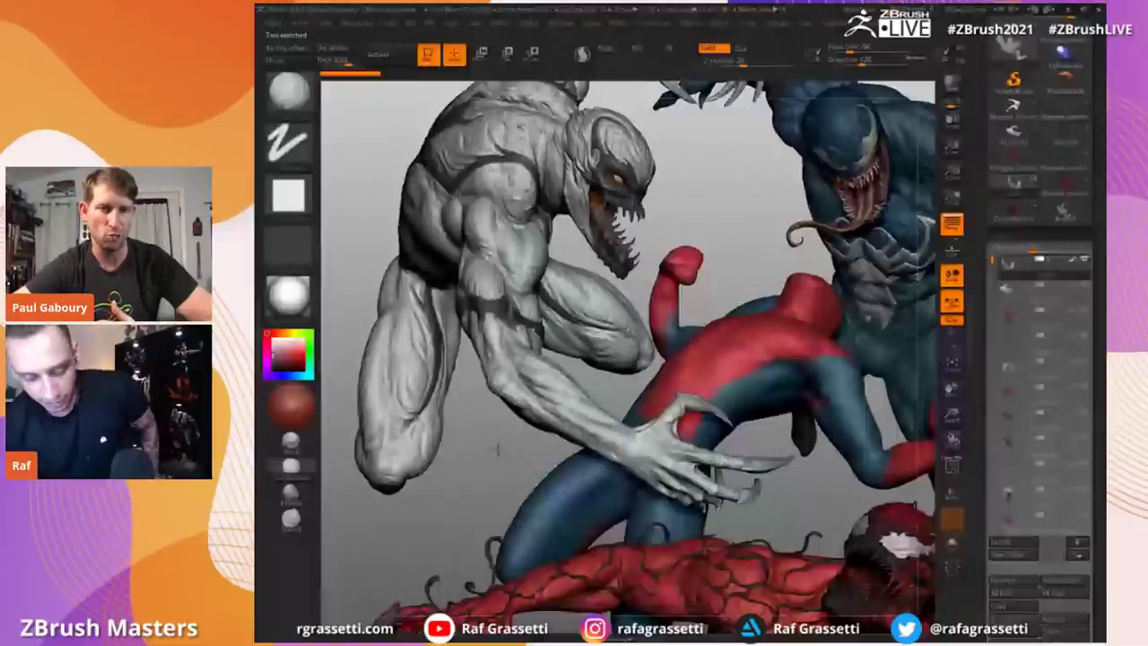
{"action": "left_click_drag", "start_coordinate": [497, 448], "coordinate": [710, 461]}
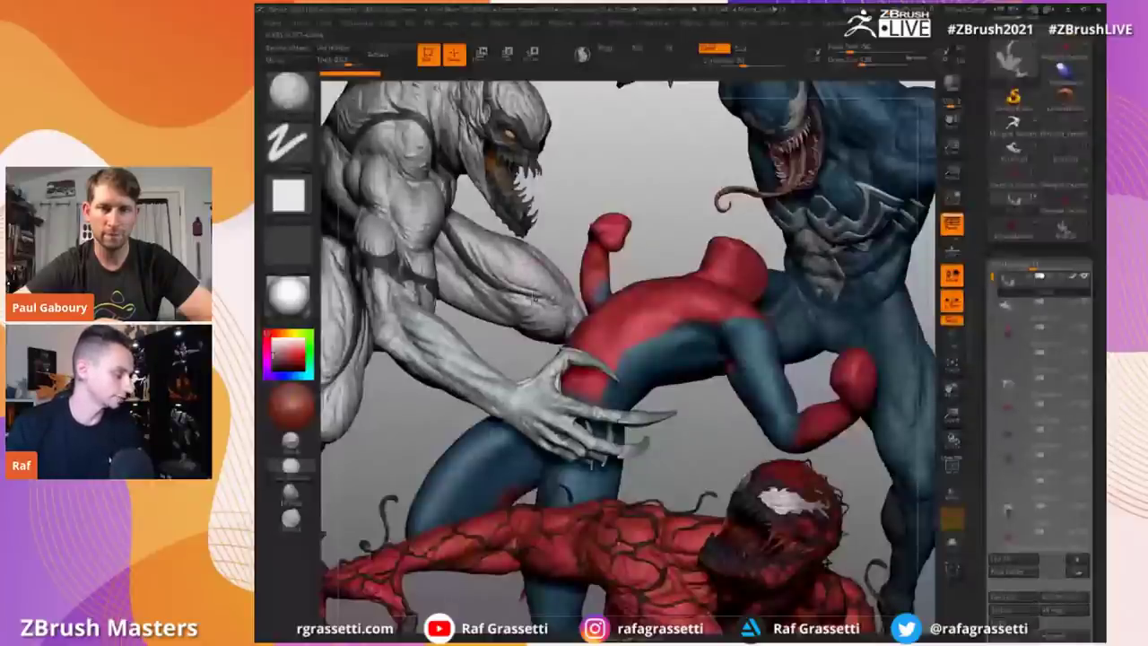
Step: Set the draw size to 90 and inspect the skin detail on the white symbiote's arms, hand and legs
{"action": "right_click_drag", "start_coordinate": [534, 298], "coordinate": [614, 357], "text": "ctrl"}
{"action": "key", "text": "s"}
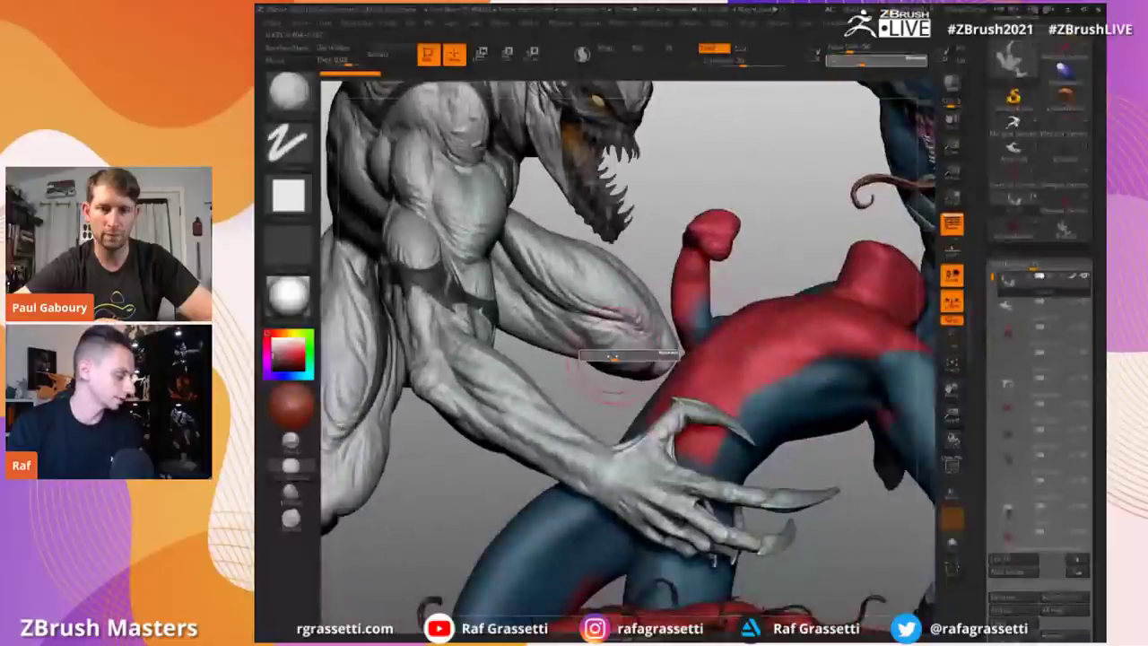
{"action": "left_click_drag", "start_coordinate": [613, 357], "coordinate": [608, 356]}
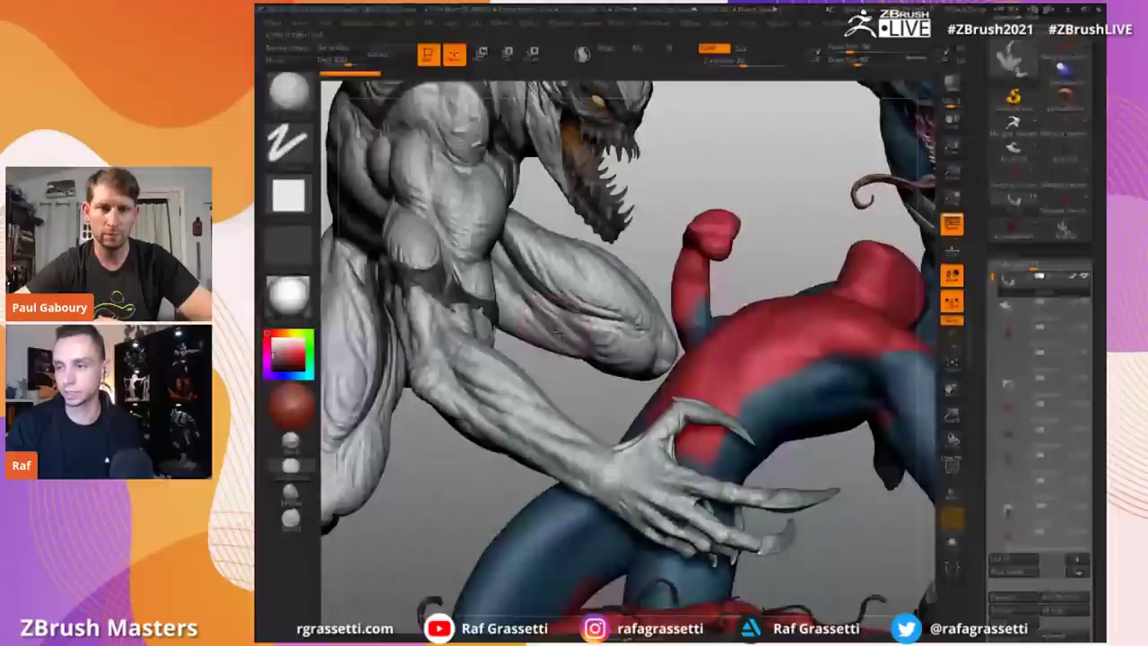
{"action": "right_click_drag", "start_coordinate": [559, 334], "coordinate": [551, 259], "text": "ctrl"}
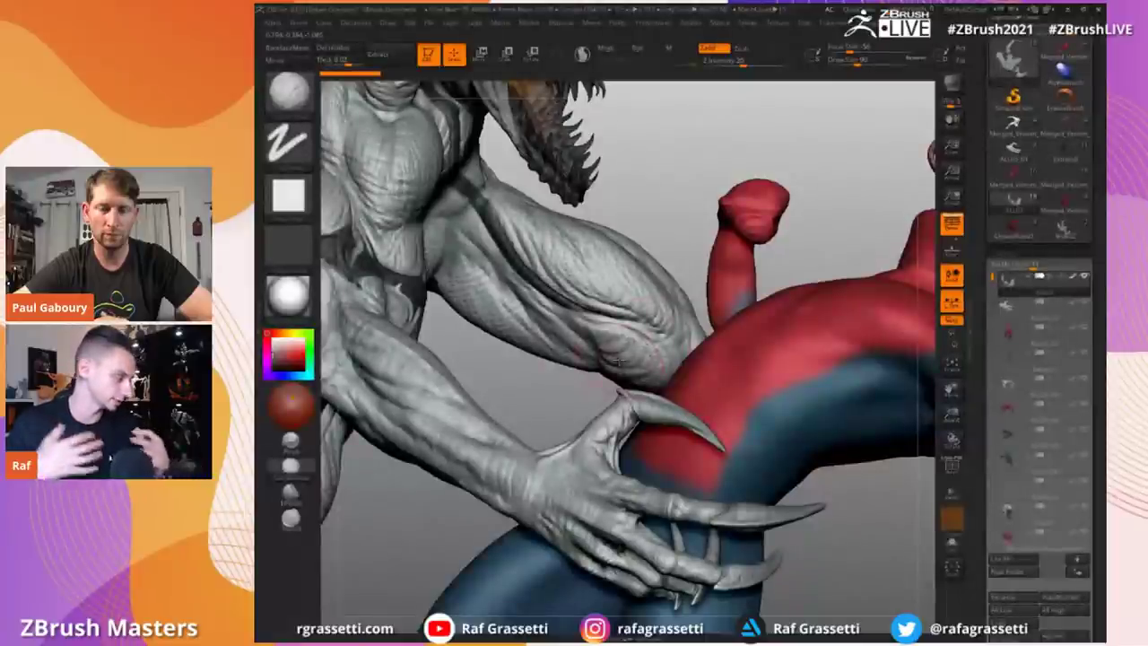
{"action": "right_click_drag", "start_coordinate": [525, 382], "coordinate": [777, 476], "text": "alt"}
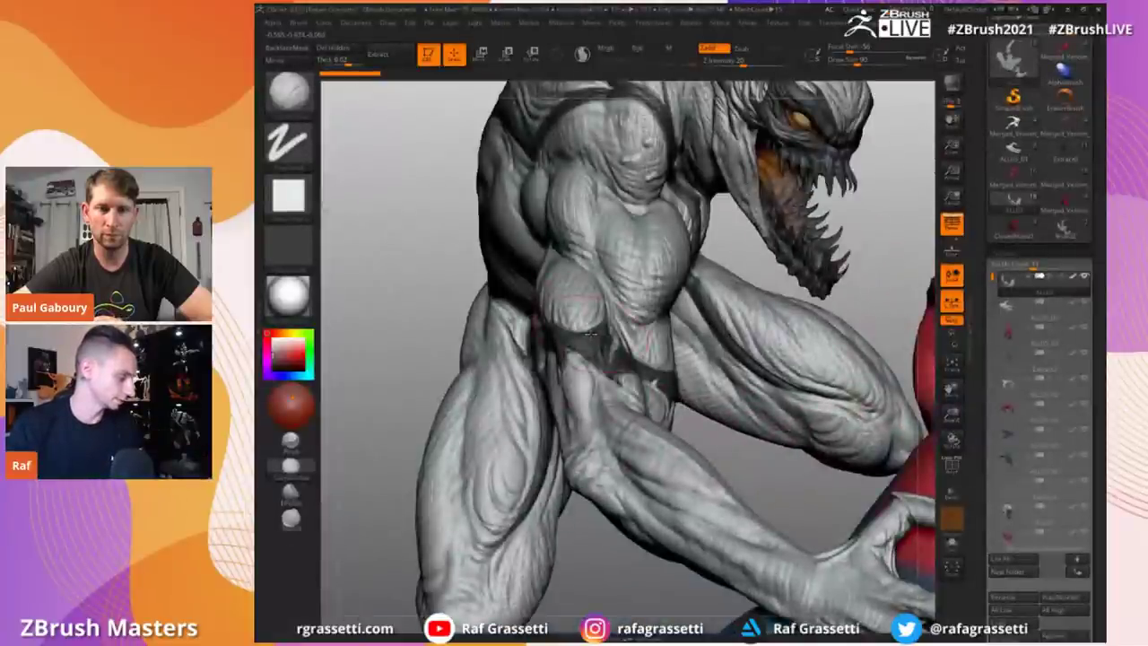
Step: Hide the painted colour on all subtools to review the white symbiote's sculpted surface, and restore the colour
{"action": "left_click", "coordinate": [432, 290]}
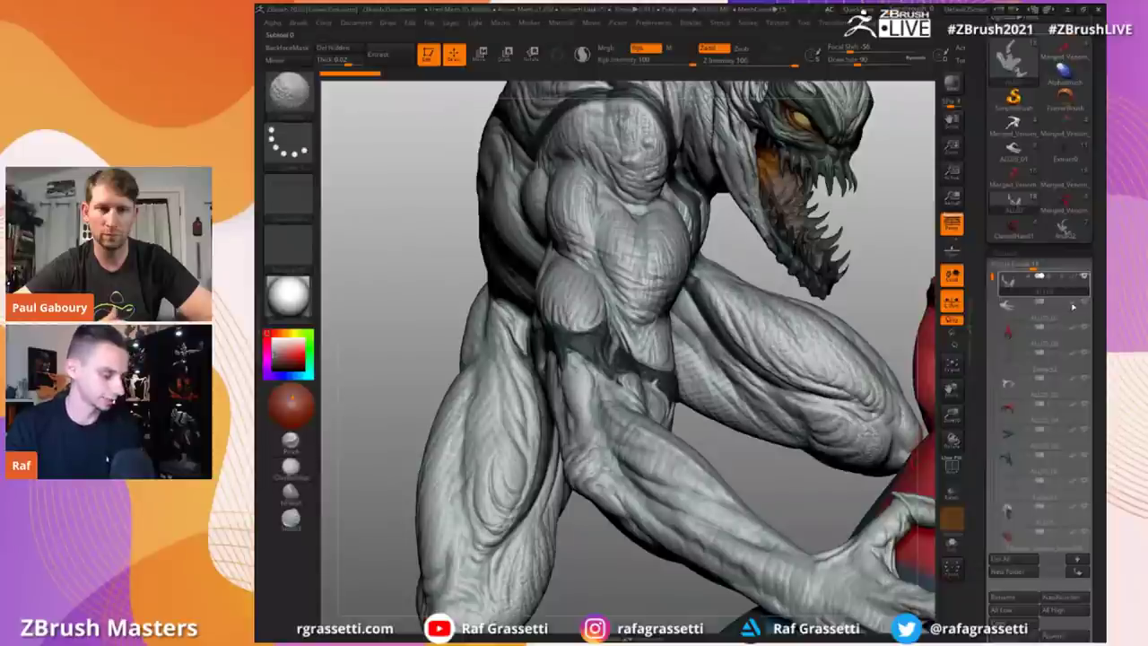
{"action": "left_click", "coordinate": [1073, 277], "text": "shift"}
{"action": "left_click_drag", "start_coordinate": [423, 318], "coordinate": [441, 301]}
{"action": "right_click_drag", "start_coordinate": [715, 483], "coordinate": [772, 495]}
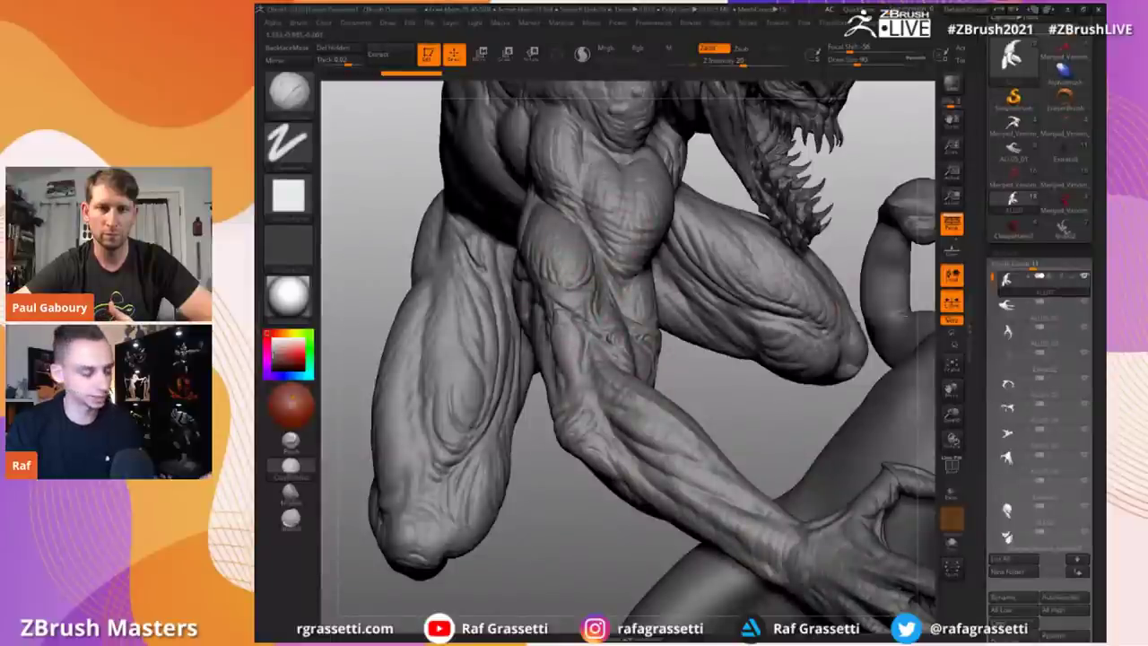
{"action": "left_click", "coordinate": [1073, 276], "text": "shift"}
{"action": "left_click_drag", "start_coordinate": [404, 247], "coordinate": [546, 180]}
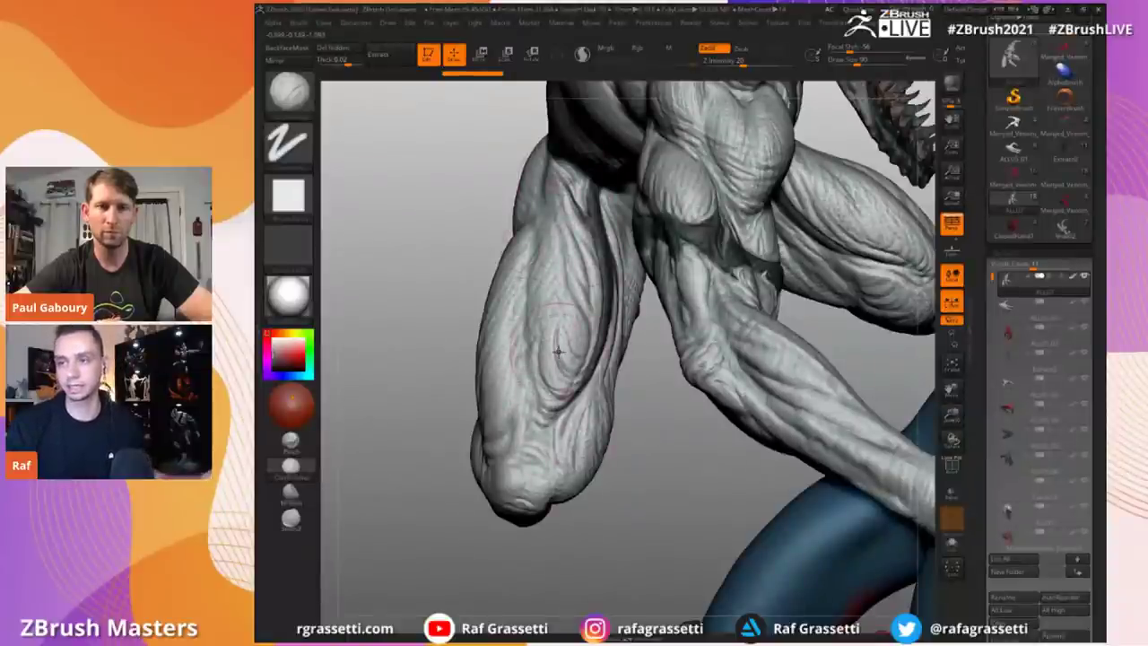
{"action": "left_click_drag", "start_coordinate": [685, 443], "coordinate": [640, 400], "text": "alt"}
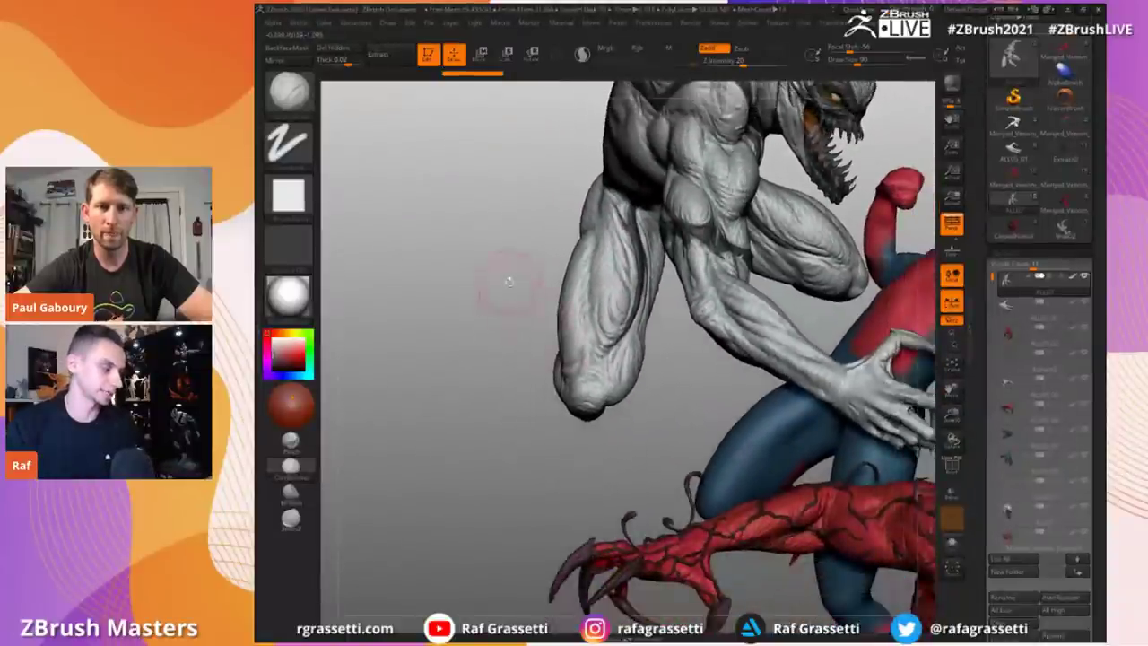
{"action": "left_click_drag", "start_coordinate": [433, 327], "coordinate": [615, 385]}
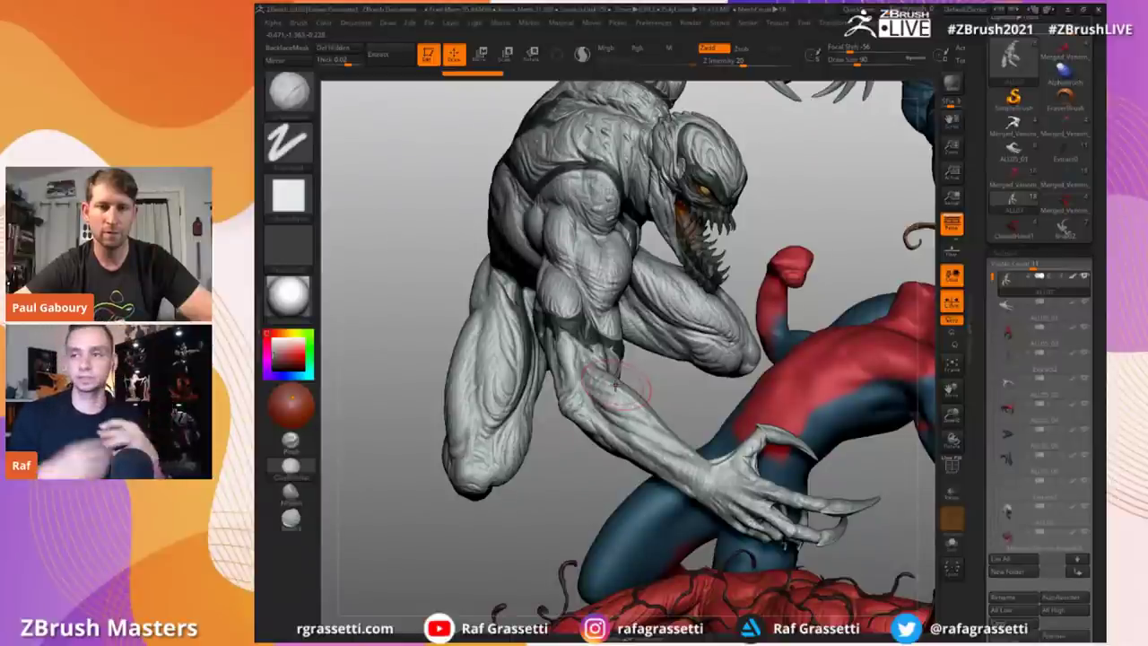
{"action": "left_click_drag", "start_coordinate": [451, 212], "coordinate": [478, 215]}
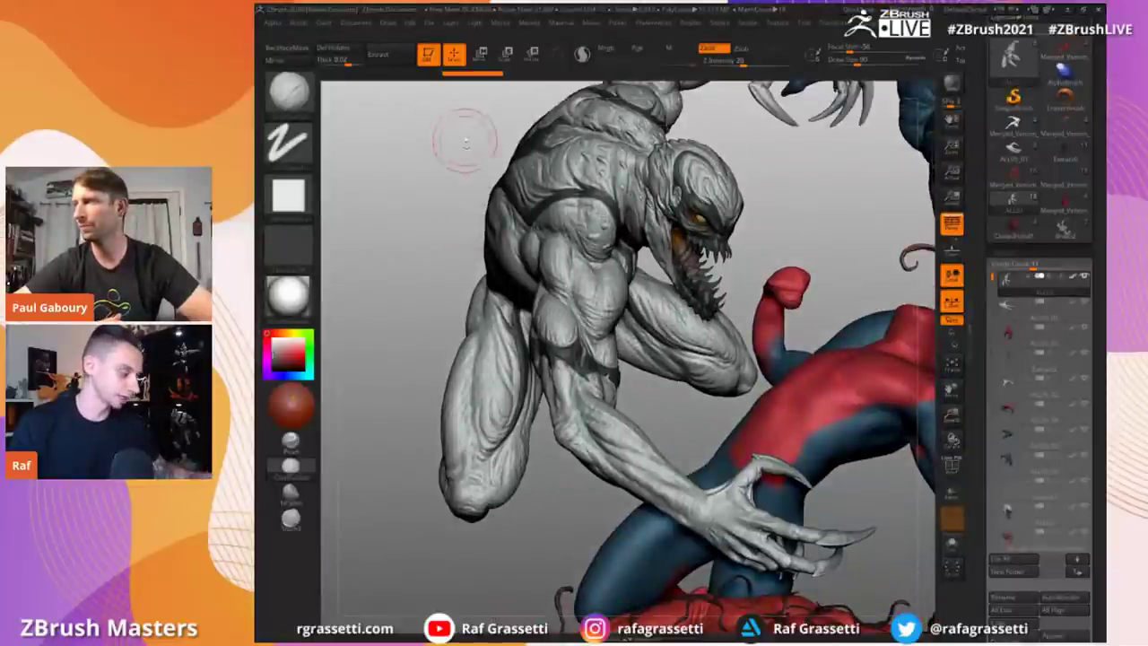
Step: Make the detailed Venom figure the active subtool and examine its head, tongue and torso
{"action": "left_click_drag", "start_coordinate": [416, 185], "coordinate": [789, 281]}
{"action": "left_click_drag", "start_coordinate": [845, 175], "coordinate": [377, 286], "text": "alt"}
{"action": "left_click", "coordinate": [682, 260], "text": "alt"}
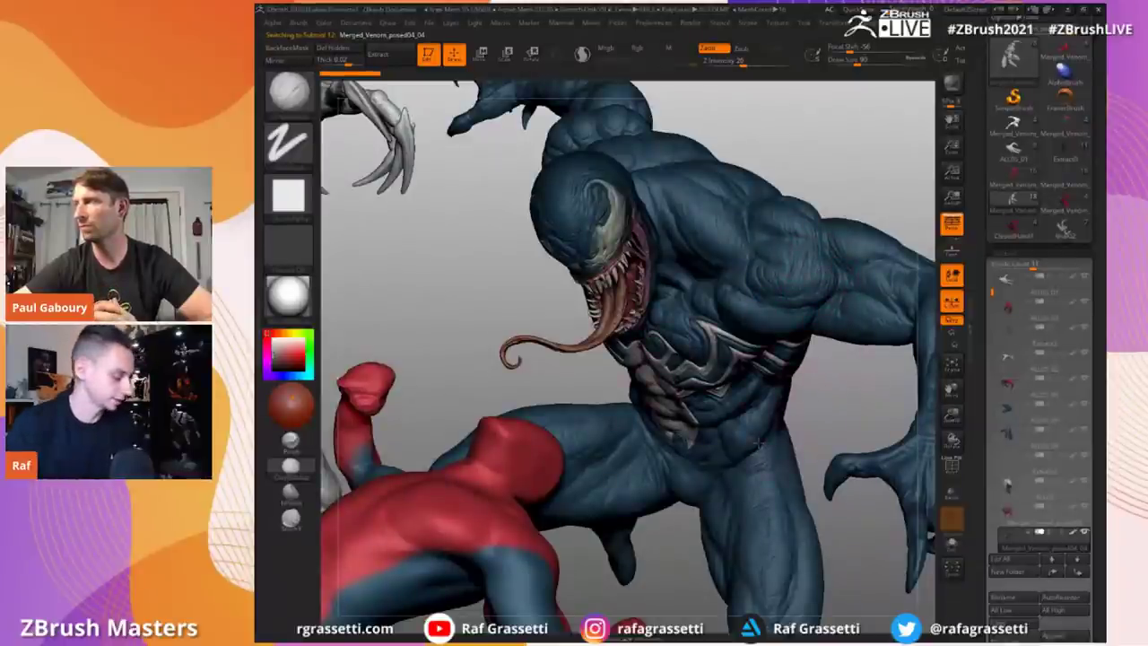
{"action": "left_click_drag", "start_coordinate": [459, 272], "coordinate": [834, 256], "text": "alt"}
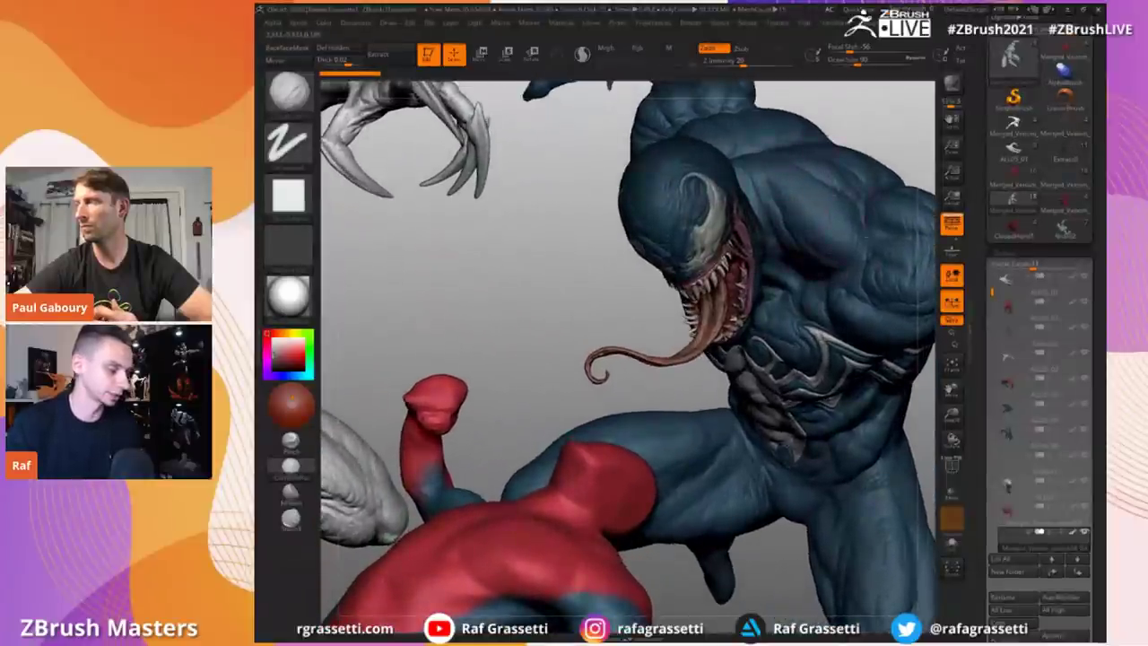
{"action": "left_click_drag", "start_coordinate": [525, 266], "coordinate": [567, 247], "text": "alt"}
Step: Switch to the version with the red-and-grey Spider-Man and back to the red-and-blue one to compare them in the group
{"action": "left_click", "coordinate": [1066, 204]}
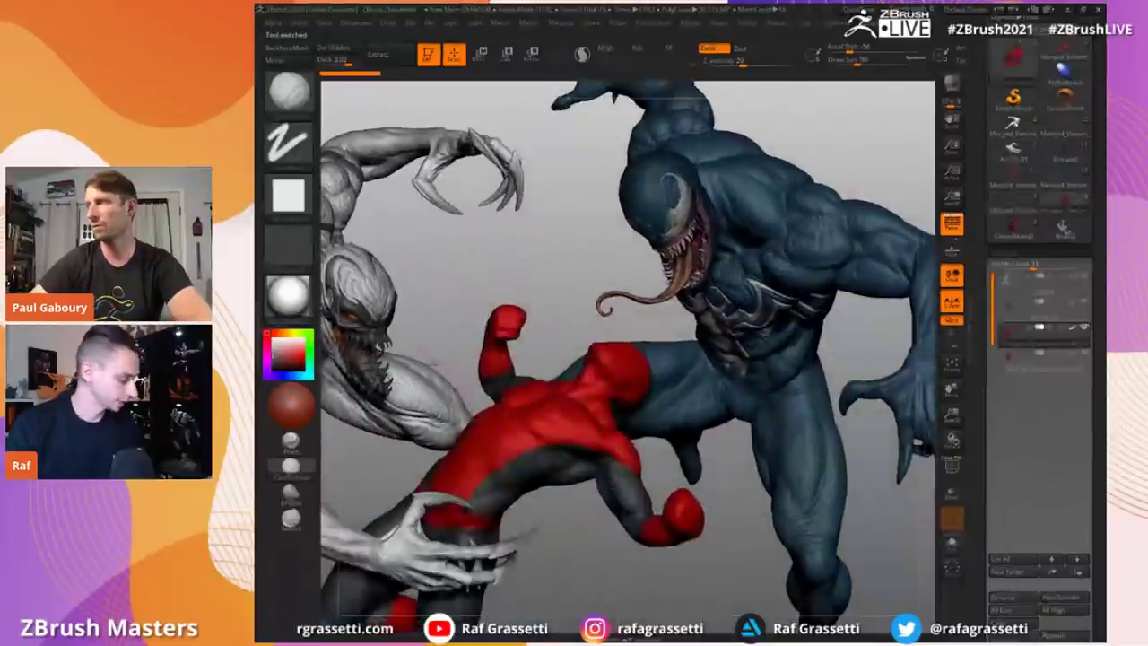
{"action": "left_click_drag", "start_coordinate": [478, 266], "coordinate": [490, 149]}
{"action": "left_click", "coordinate": [1012, 208]}
{"action": "left_click", "coordinate": [1046, 210]}
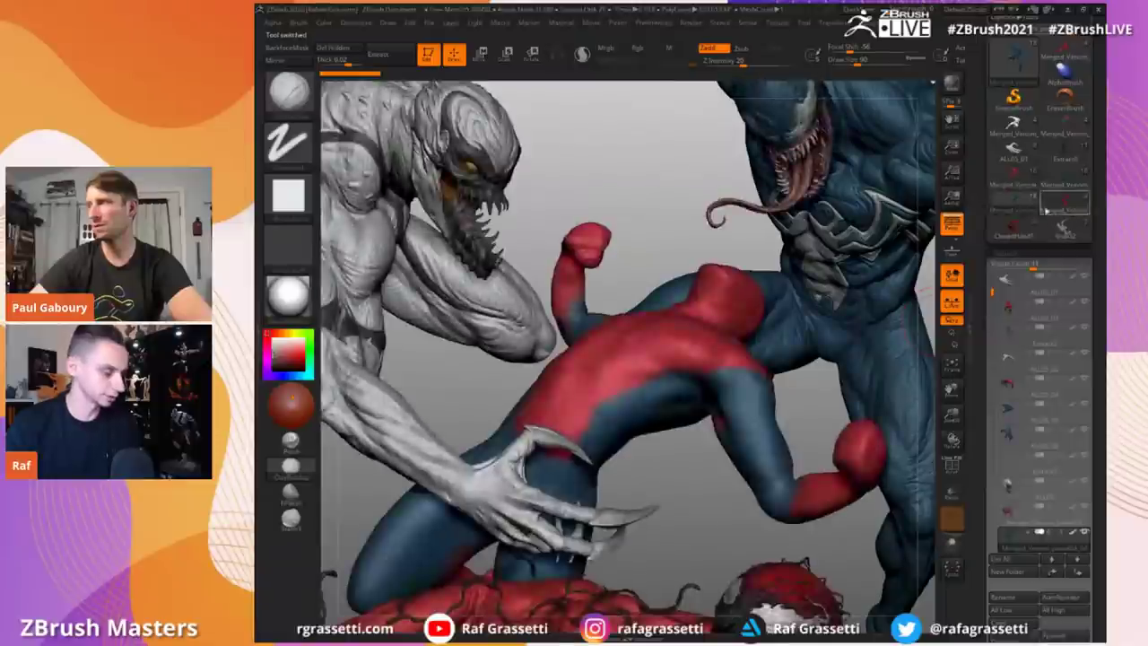
Step: Switch back to the red-and-grey Spider-Man version and review the figure's pose in isolation
{"action": "left_click_drag", "start_coordinate": [679, 478], "coordinate": [826, 506]}
{"action": "left_click", "coordinate": [1061, 212]}
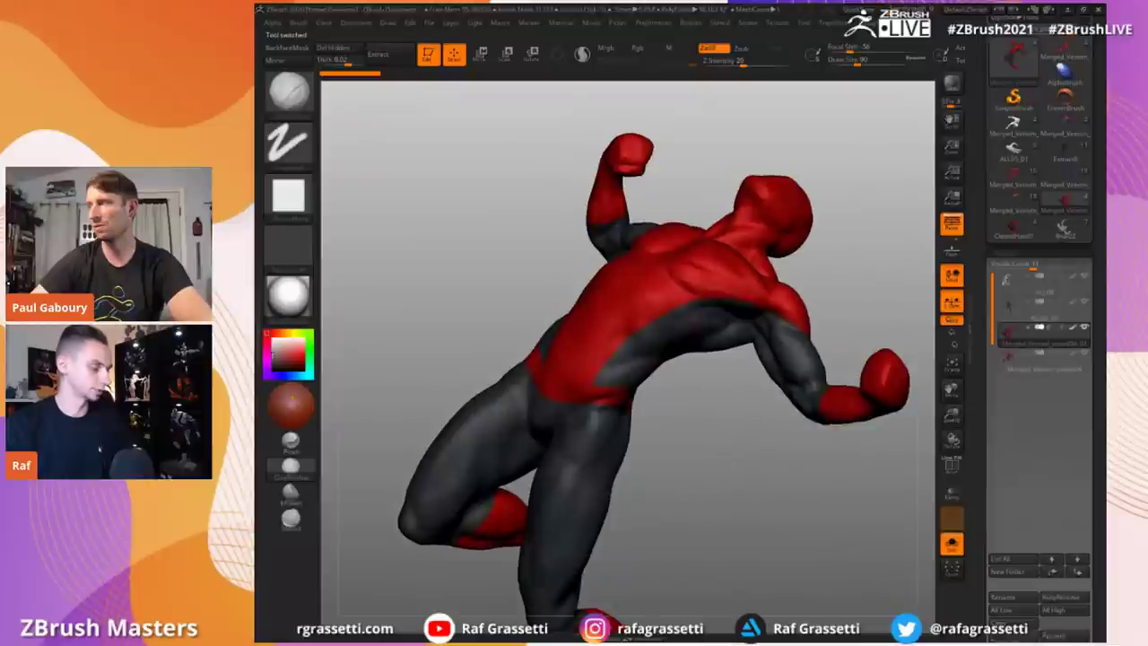
{"action": "left_click_drag", "start_coordinate": [747, 426], "coordinate": [700, 367]}
{"action": "left_click_drag", "start_coordinate": [449, 302], "coordinate": [418, 313]}
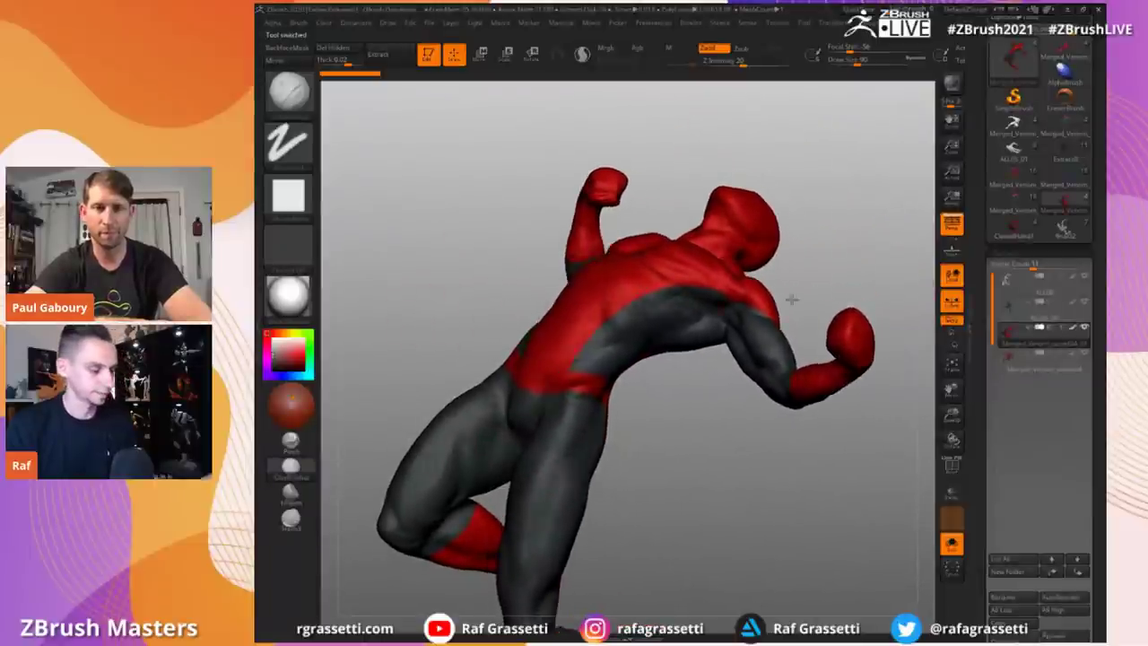
Step: Switch to the finished Spider-Man with the webbed suit and examine the head, arms and spider emblem on the back
{"action": "left_click", "coordinate": [1013, 229]}
{"action": "mouse_move", "coordinate": [452, 227]}
{"action": "left_mouse_down"}
{"action": "mouse_move", "coordinate": [451, 245]}
{"action": "mouse_move", "coordinate": [475, 225]}
{"action": "mouse_move", "coordinate": [467, 259]}
{"action": "mouse_move", "coordinate": [494, 268]}
{"action": "mouse_move", "coordinate": [462, 227]}
{"action": "mouse_move", "coordinate": [494, 246]}
{"action": "mouse_move", "coordinate": [460, 231]}
{"action": "left_mouse_up"}
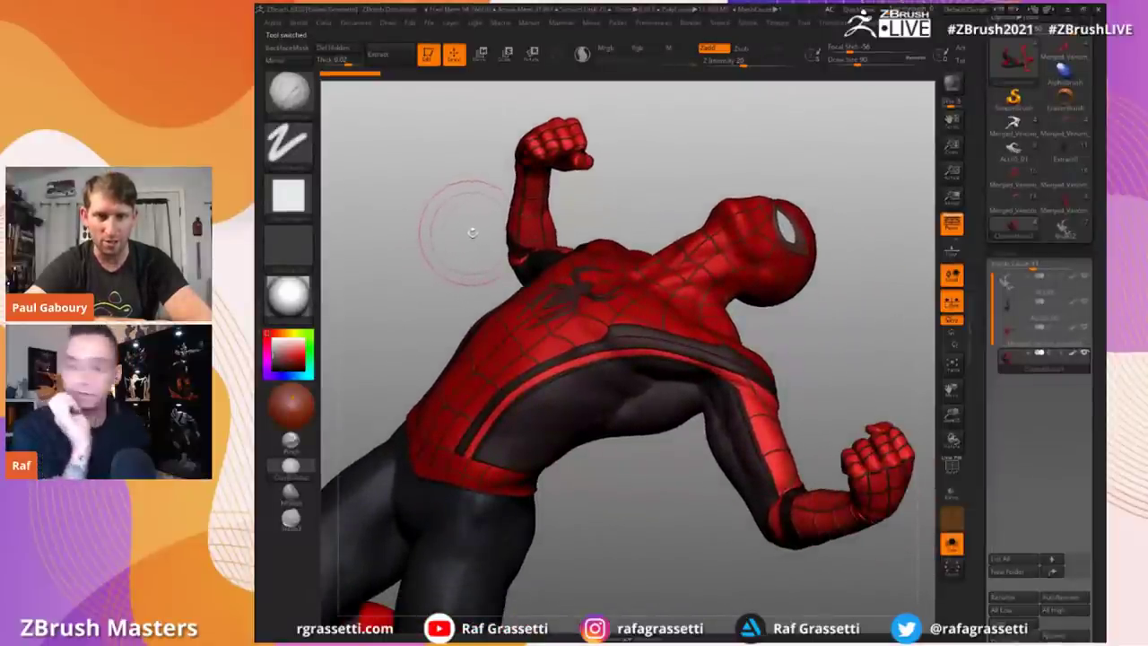
{"action": "left_click_drag", "start_coordinate": [441, 251], "coordinate": [433, 245]}
{"action": "left_click_drag", "start_coordinate": [677, 196], "coordinate": [744, 215], "text": "alt"}
{"action": "left_click_drag", "start_coordinate": [433, 183], "coordinate": [283, 134], "text": "alt"}
{"action": "left_click_drag", "start_coordinate": [789, 179], "coordinate": [681, 235]}
{"action": "left_click_drag", "start_coordinate": [521, 371], "coordinate": [489, 218], "text": "alt"}
Step: Toggle the polyframe display on and off to check the polygroups on Spider-Man's suit
{"action": "key", "text": "shift+f"}
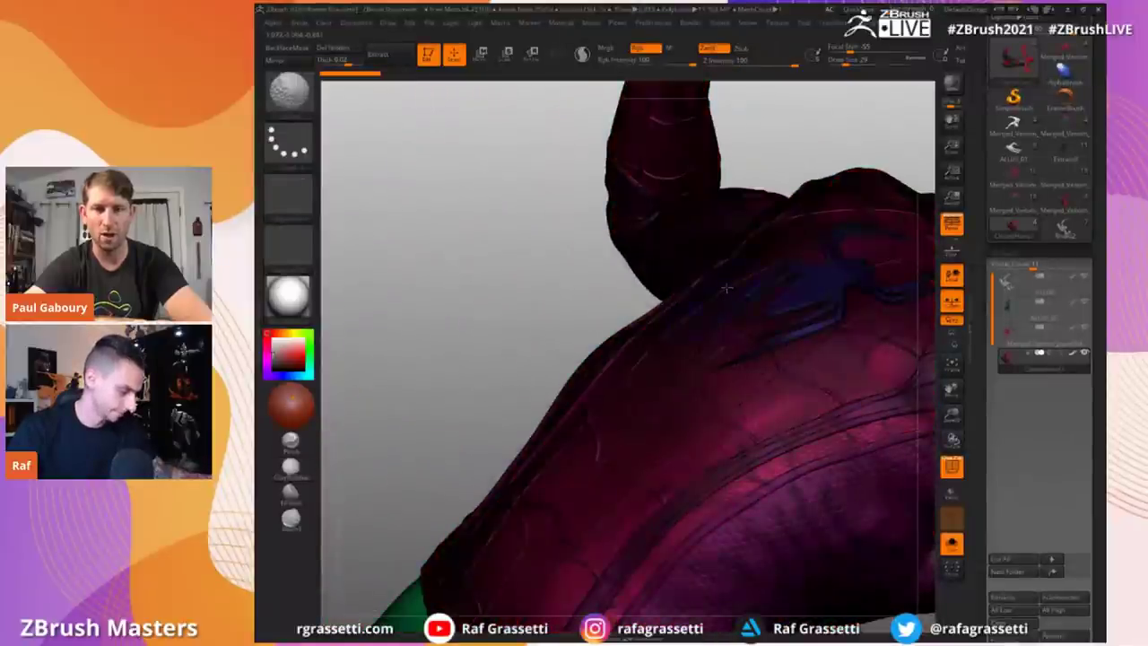
{"action": "key", "text": "shift+f"}
{"action": "left_click_drag", "start_coordinate": [517, 235], "coordinate": [388, 221], "text": "alt"}
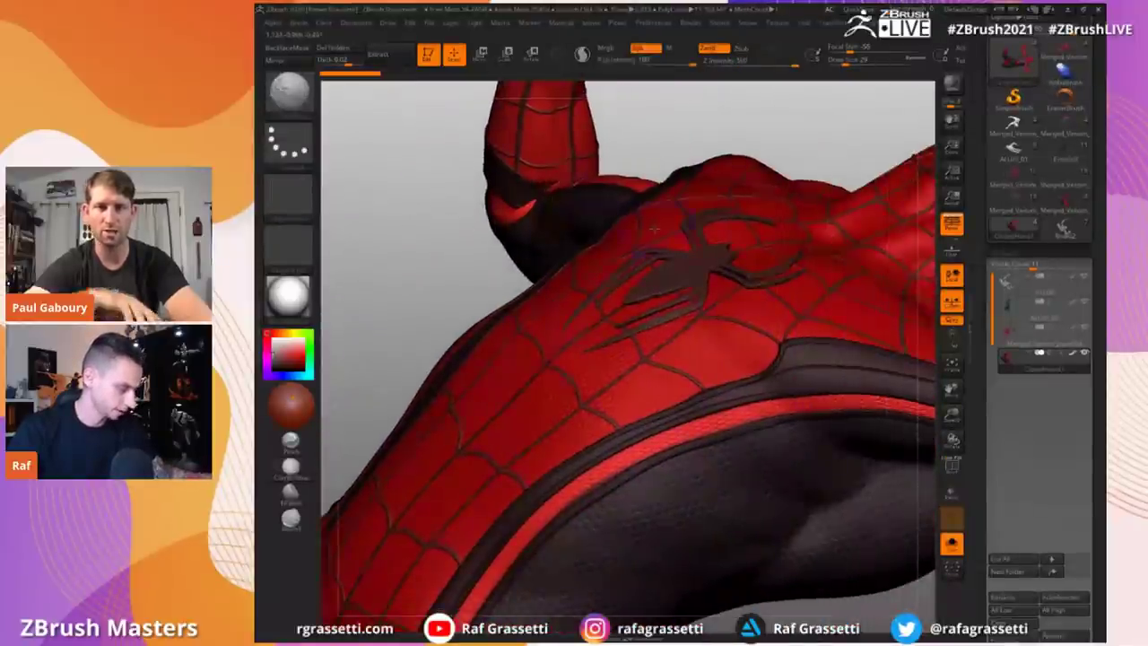
{"action": "key", "text": "shift+f"}
{"action": "key", "text": "shift+f"}
Step: Switch to the Move transpose tool and examine the raised spider emblem and suit fabric texture up close
{"action": "key", "text": "w"}
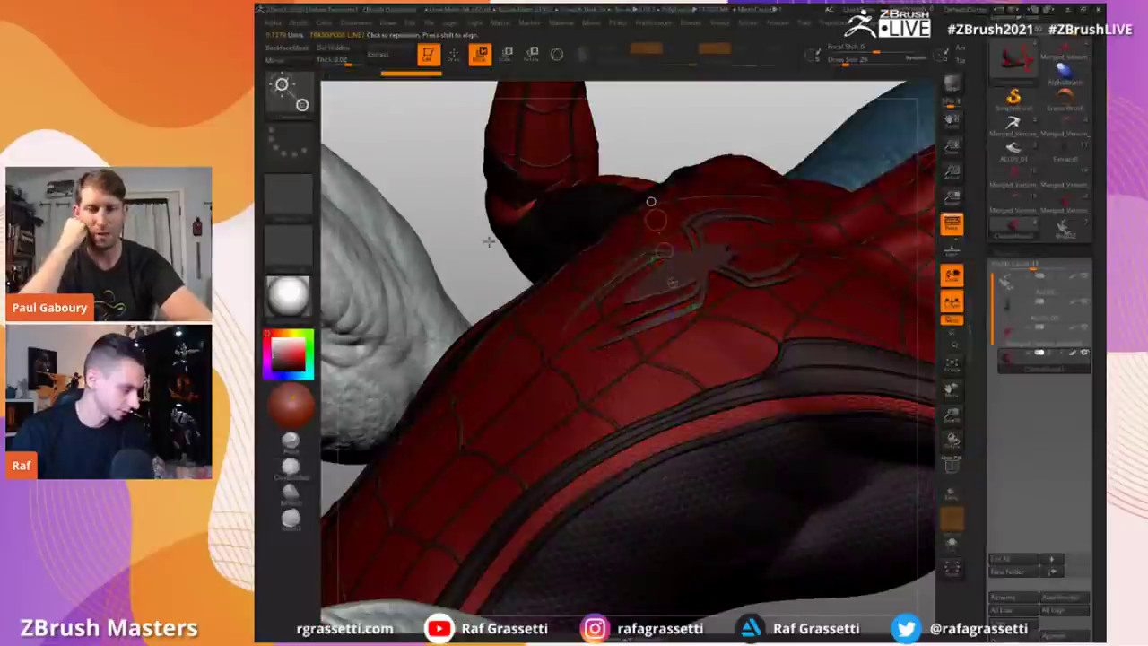
{"action": "left_click_drag", "start_coordinate": [447, 246], "coordinate": [505, 262]}
{"action": "key", "text": "shift+f"}
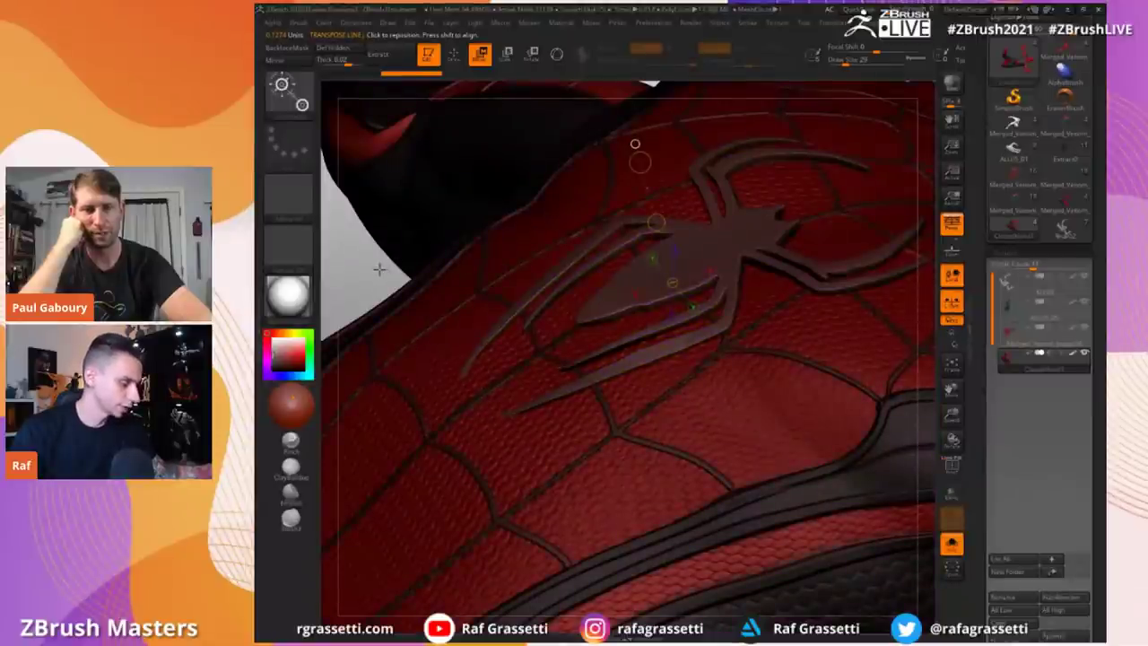
{"action": "key", "text": "q"}
{"action": "key", "text": "w"}
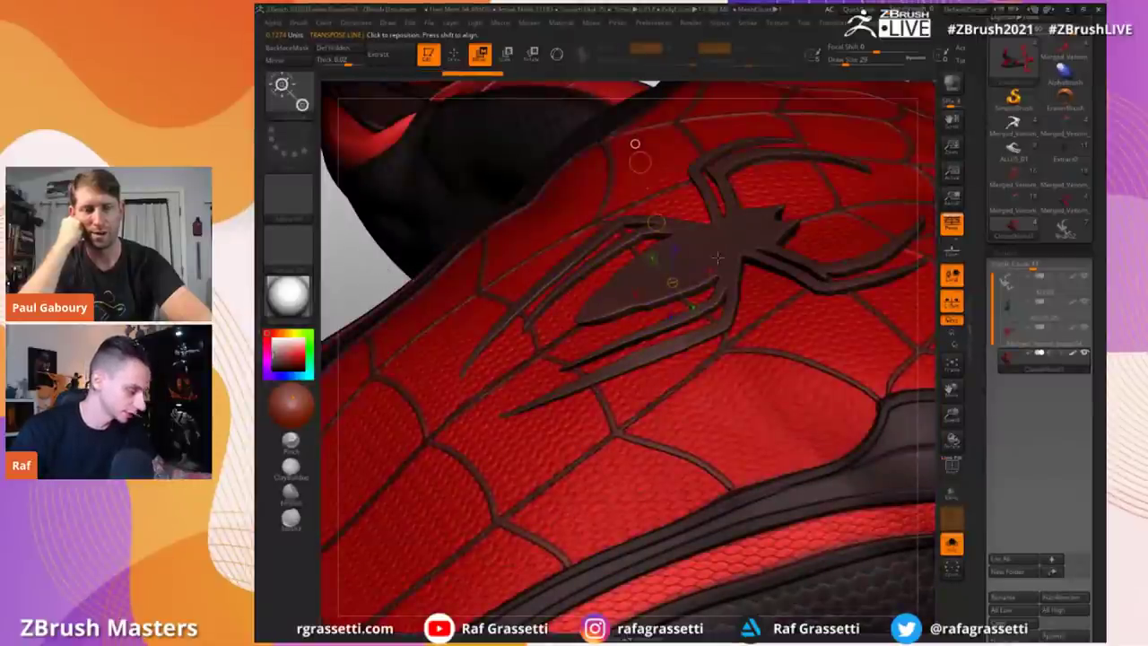
Step: Toggle the polyframe display on and off over the raised spider emblem and bring the whole figure group back into view
{"action": "key", "text": "shift+f"}
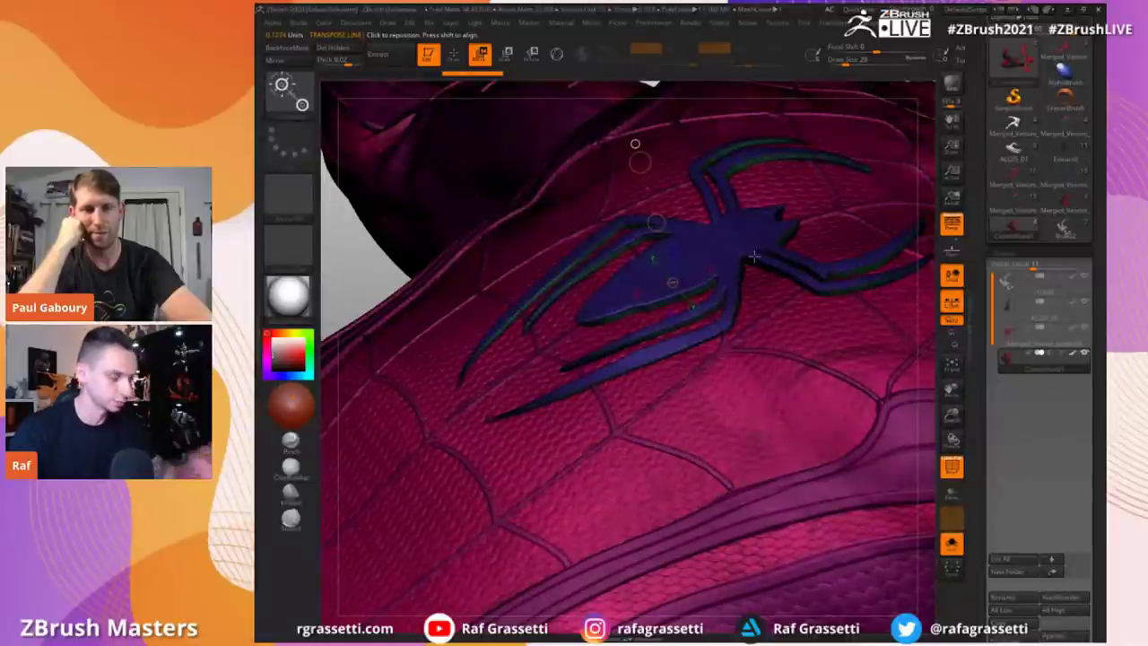
{"action": "key", "text": "ctrl+shift+t"}
{"action": "left_click_drag", "start_coordinate": [354, 248], "coordinate": [442, 263]}
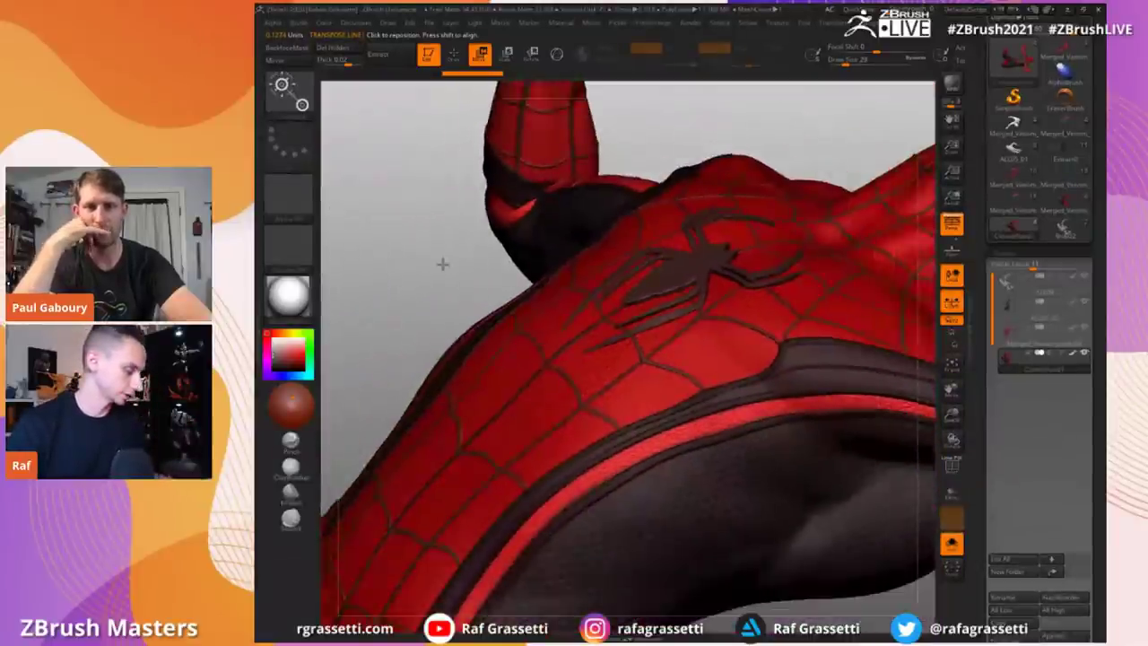
{"action": "key", "text": "f"}
{"action": "left_click_drag", "start_coordinate": [481, 203], "coordinate": [559, 230], "text": "alt"}
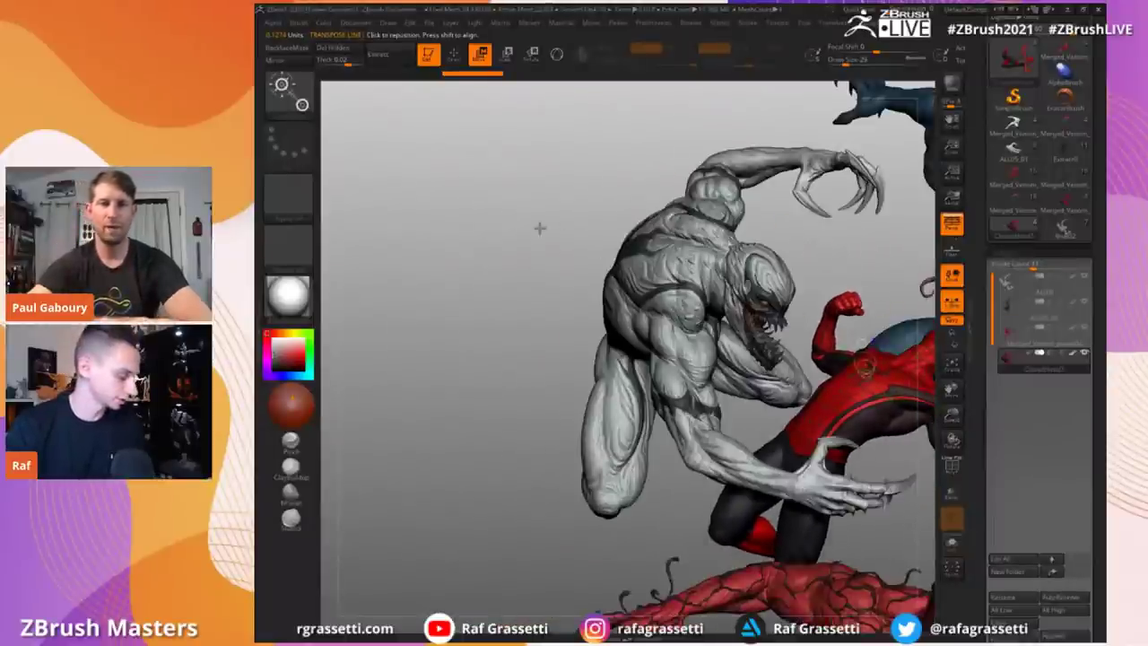
Step: Select the grey clawed symbiote figure and review it alone and together with Spider-Man and Carnage
{"action": "left_click", "coordinate": [628, 320], "text": "alt"}
{"action": "left_click_drag", "start_coordinate": [497, 345], "coordinate": [490, 320], "text": "alt"}
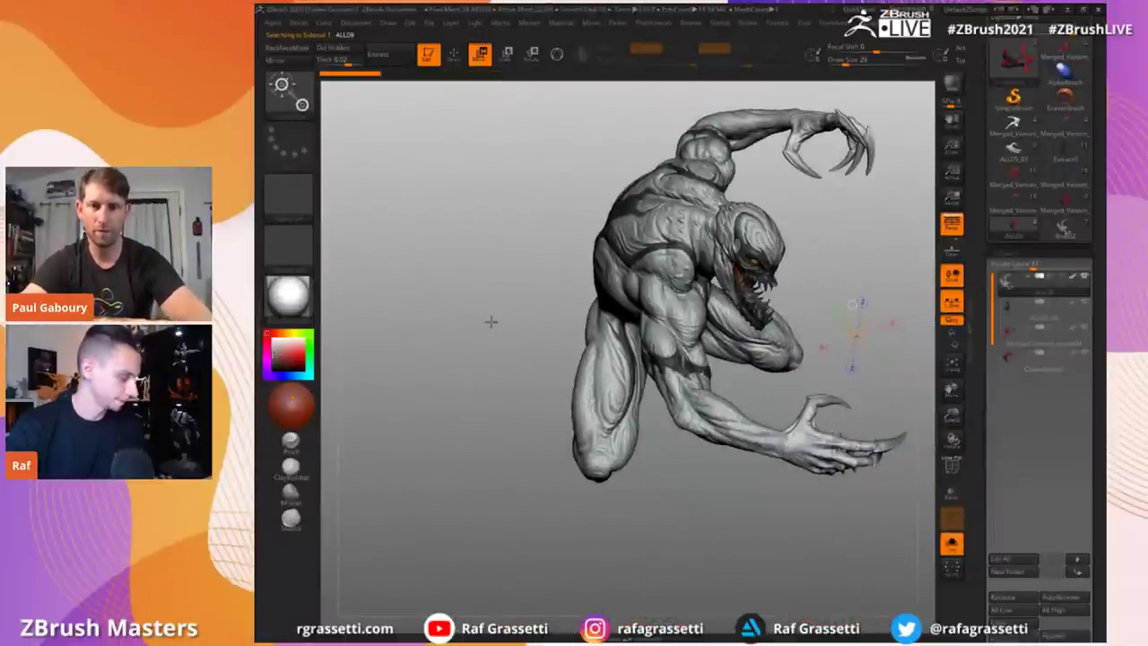
{"action": "left_click_drag", "start_coordinate": [628, 487], "coordinate": [619, 463], "text": "alt"}
{"action": "left_click_drag", "start_coordinate": [722, 405], "coordinate": [659, 325], "text": "alt"}
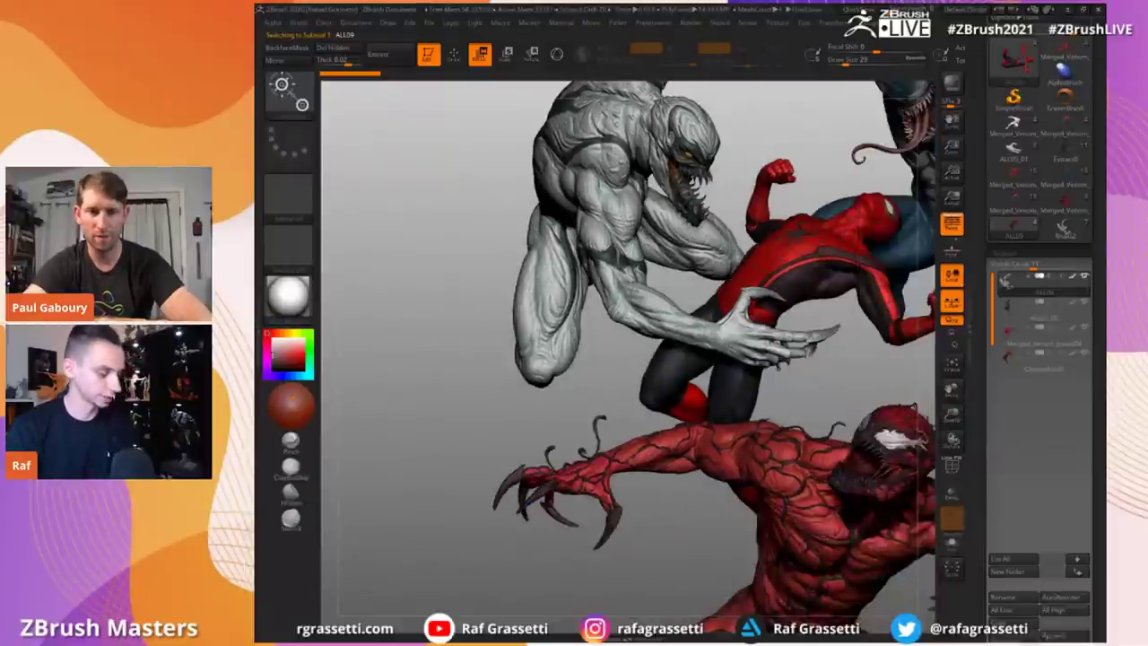
{"action": "left_click_drag", "start_coordinate": [701, 542], "coordinate": [554, 425], "text": "alt"}
Step: Mask Carnage's body, try moving its less masked torso and thigh surface with the transpose line, and undo the move
{"action": "left_click", "coordinate": [523, 328], "text": "ctrl"}
{"action": "left_click_drag", "start_coordinate": [523, 328], "coordinate": [488, 350]}
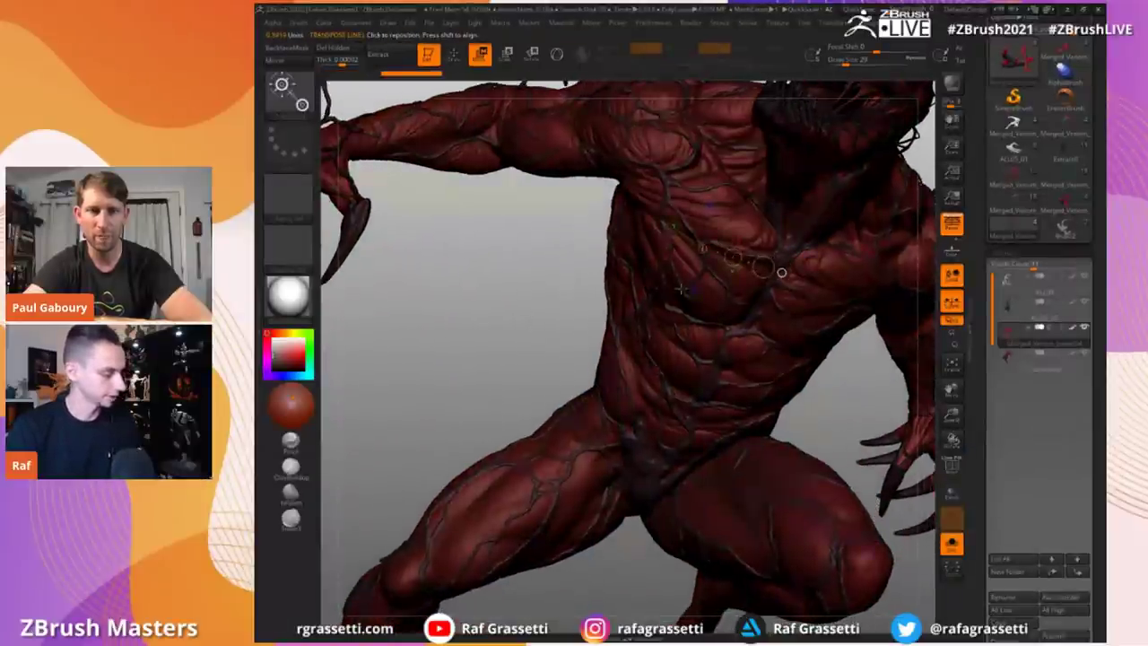
{"action": "left_click_drag", "start_coordinate": [593, 328], "coordinate": [493, 383]}
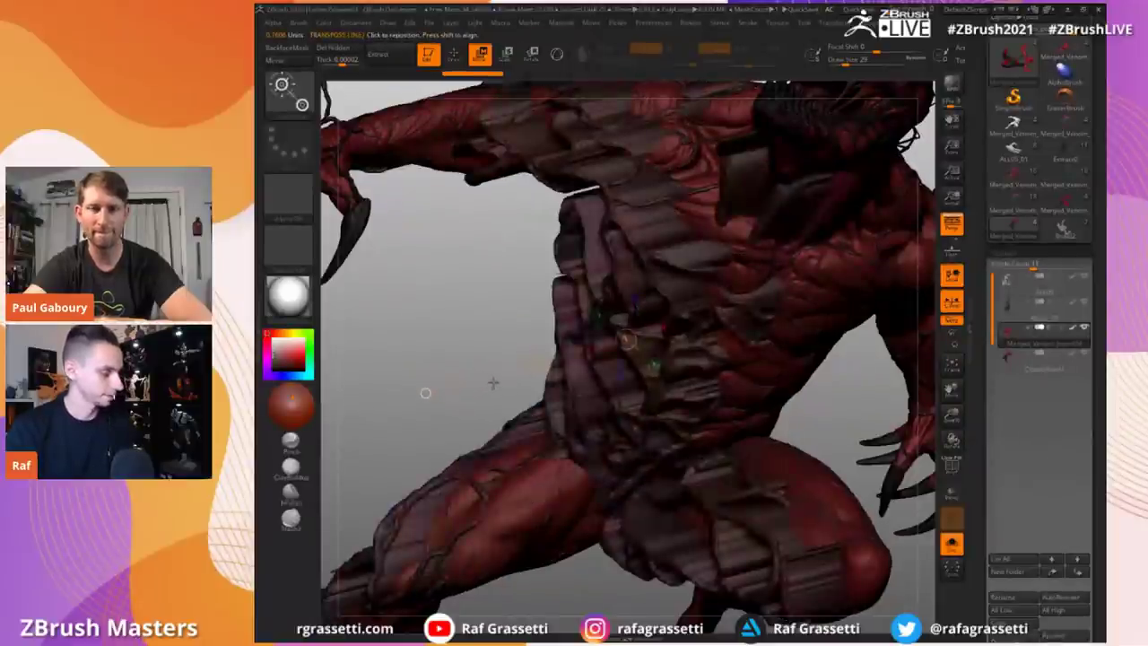
{"action": "key", "text": "q"}
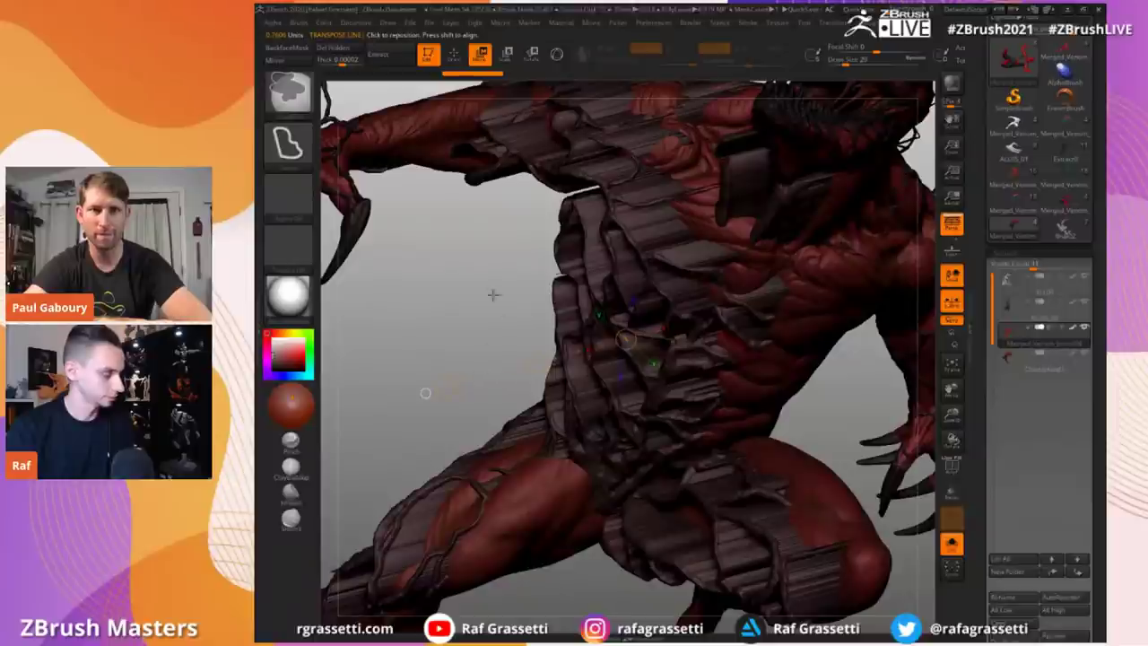
{"action": "key", "text": "ctrl+z"}
{"action": "left_click", "coordinate": [492, 317], "text": "ctrl"}
Step: Examine Carnage's head and torso in isolation, check the subtool details, and return to the view of all figures
{"action": "left_click_drag", "start_coordinate": [491, 328], "coordinate": [356, 536]}
{"action": "left_click_drag", "start_coordinate": [493, 396], "coordinate": [489, 440]}
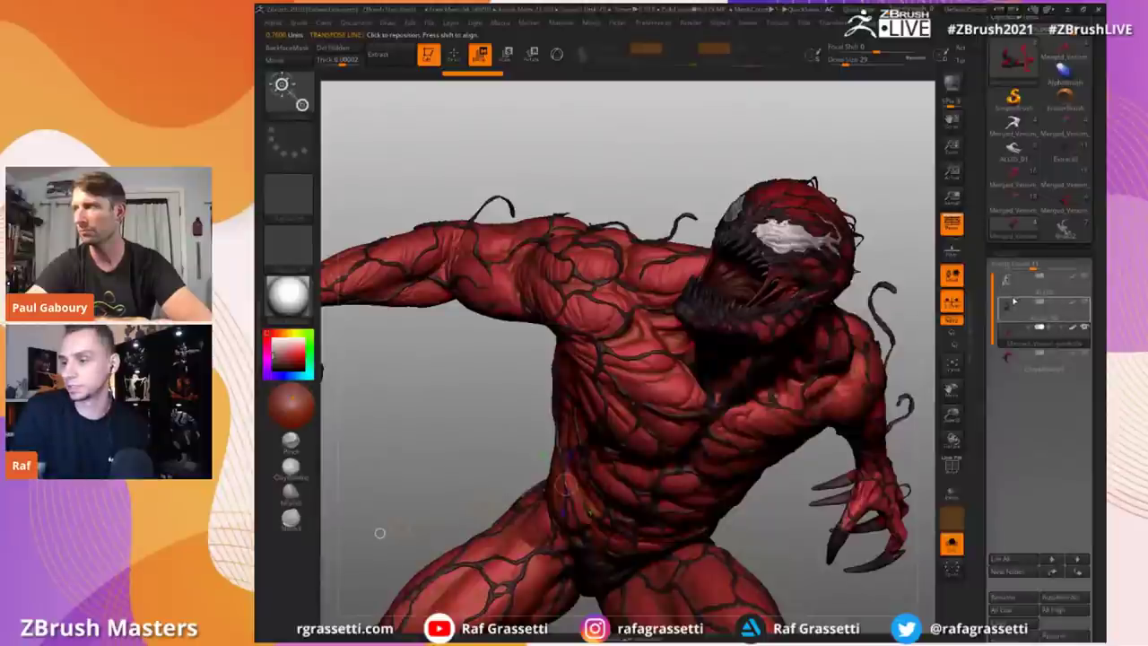
{"action": "mouse_move", "coordinate": [1008, 358]}
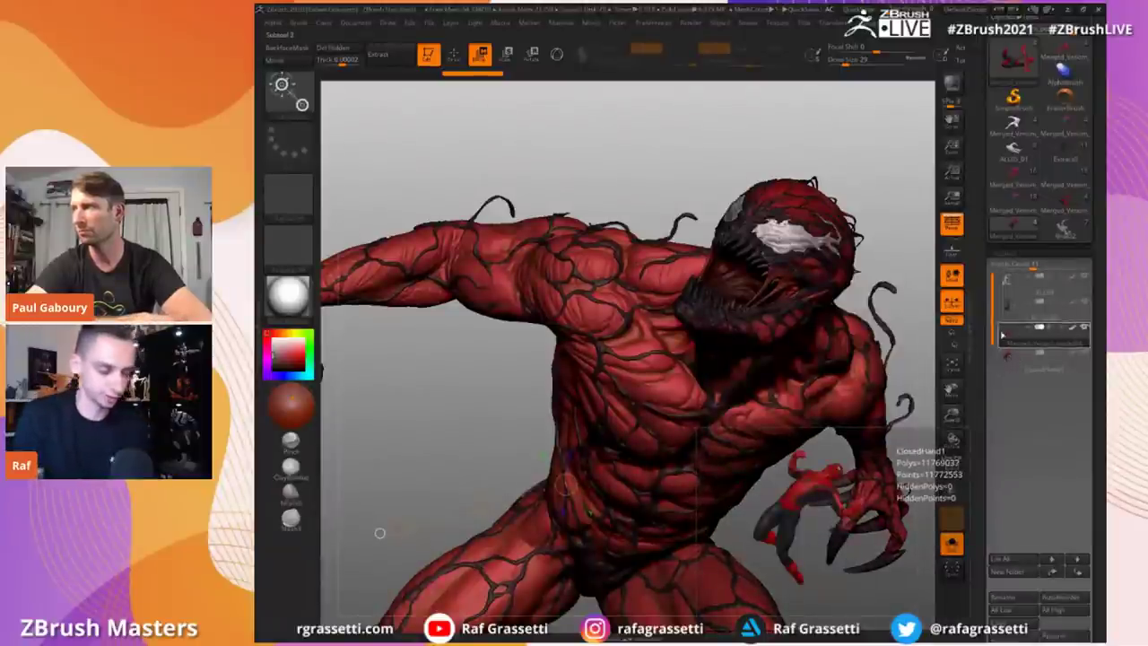
{"action": "mouse_move", "coordinate": [1007, 334]}
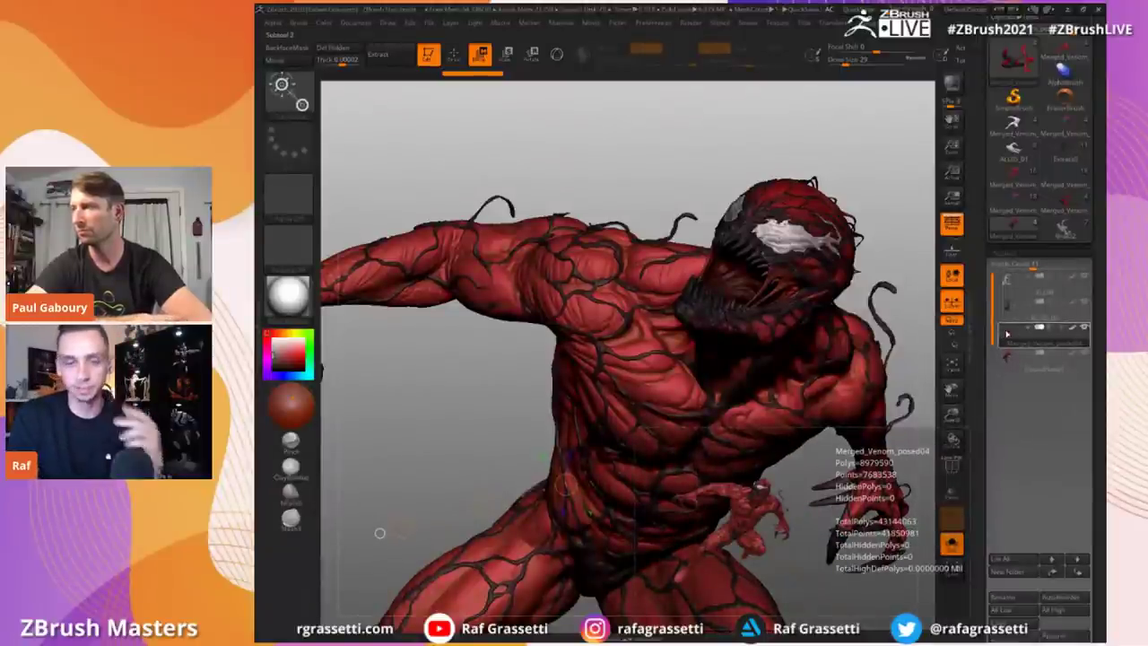
{"action": "key", "text": "shift+s"}
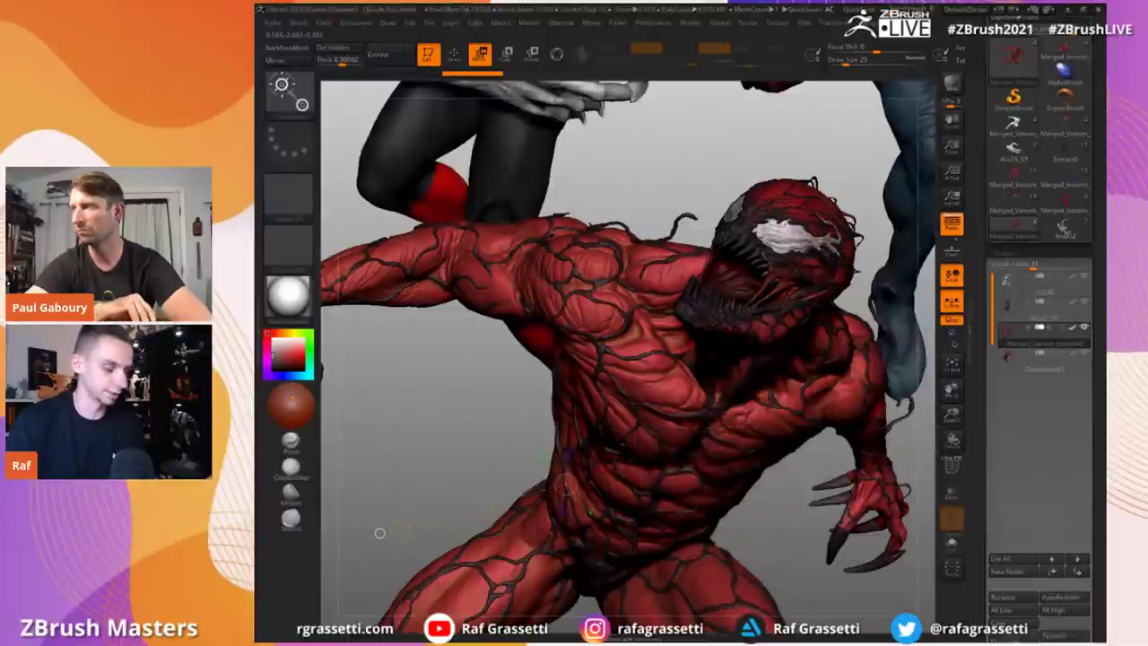
{"action": "key", "text": "f"}
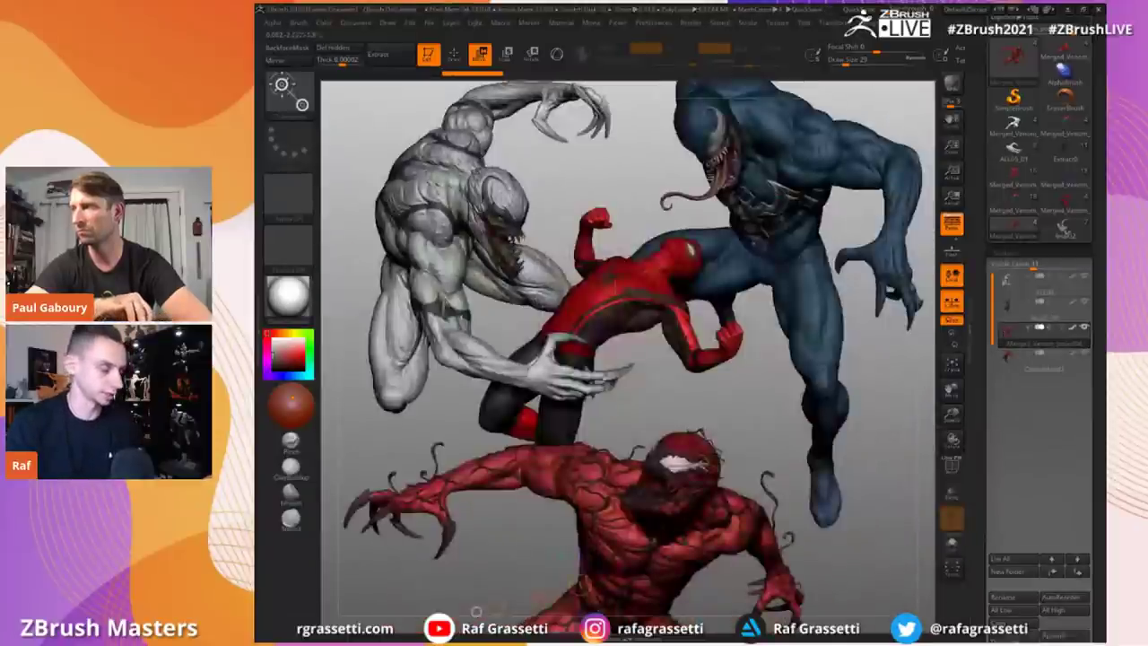
Step: Switch to the saved stage with the rough Spider-Man, look through its subtools, and switch to the version with tendrils
{"action": "left_click", "coordinate": [1062, 183]}
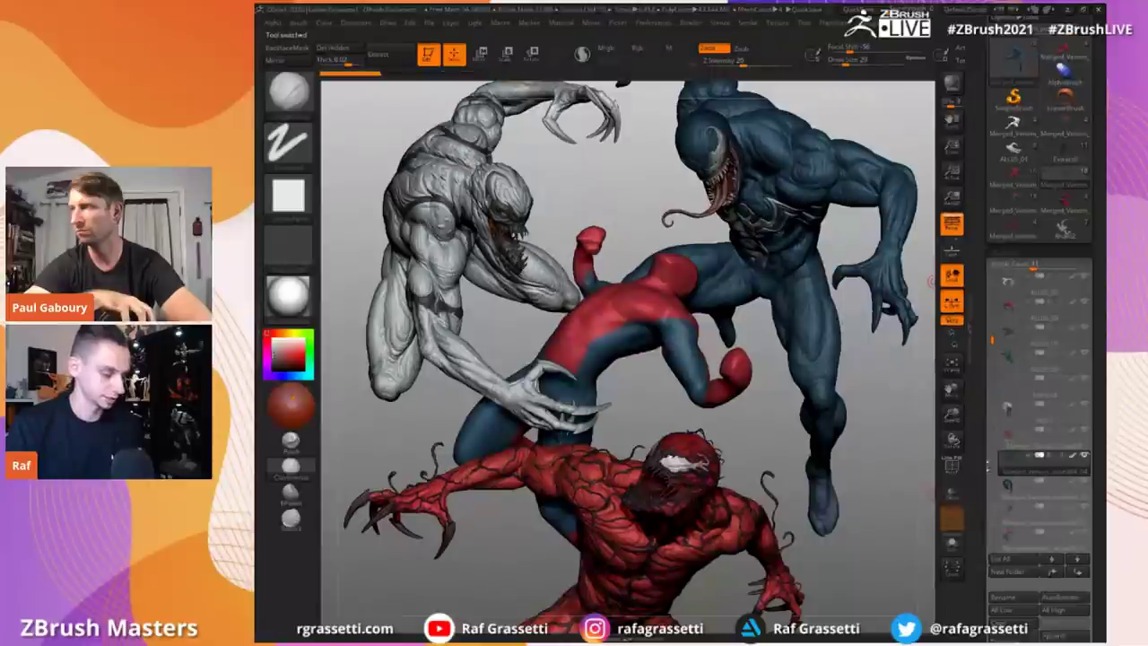
{"action": "left_click_drag", "start_coordinate": [989, 341], "coordinate": [983, 272]}
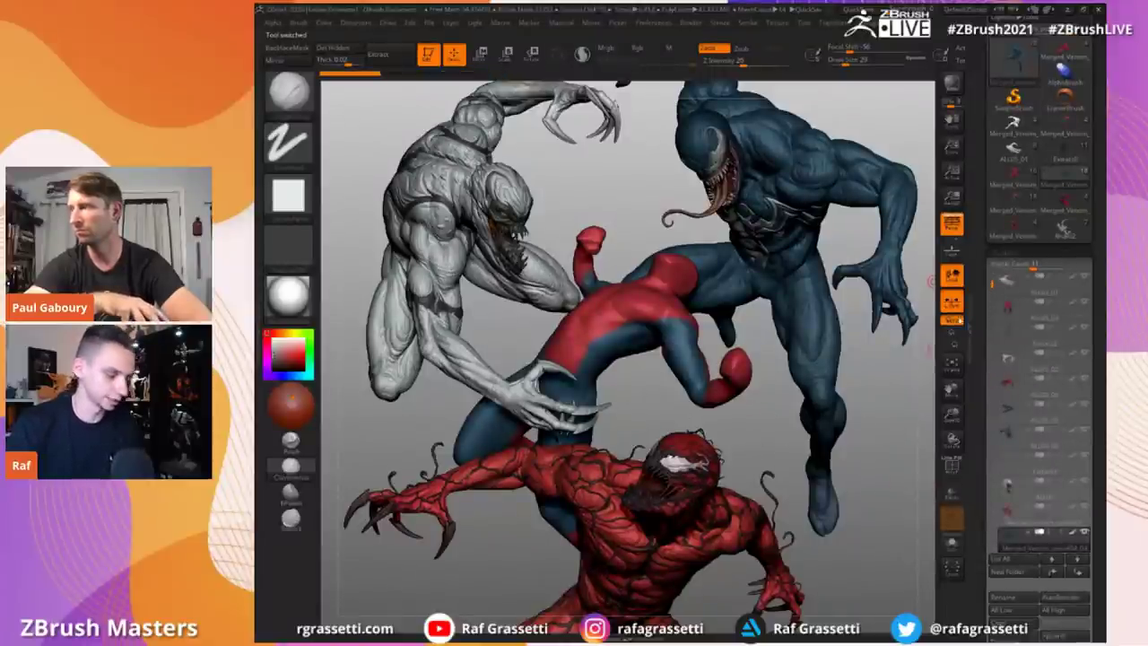
{"action": "left_click", "coordinate": [1066, 232]}
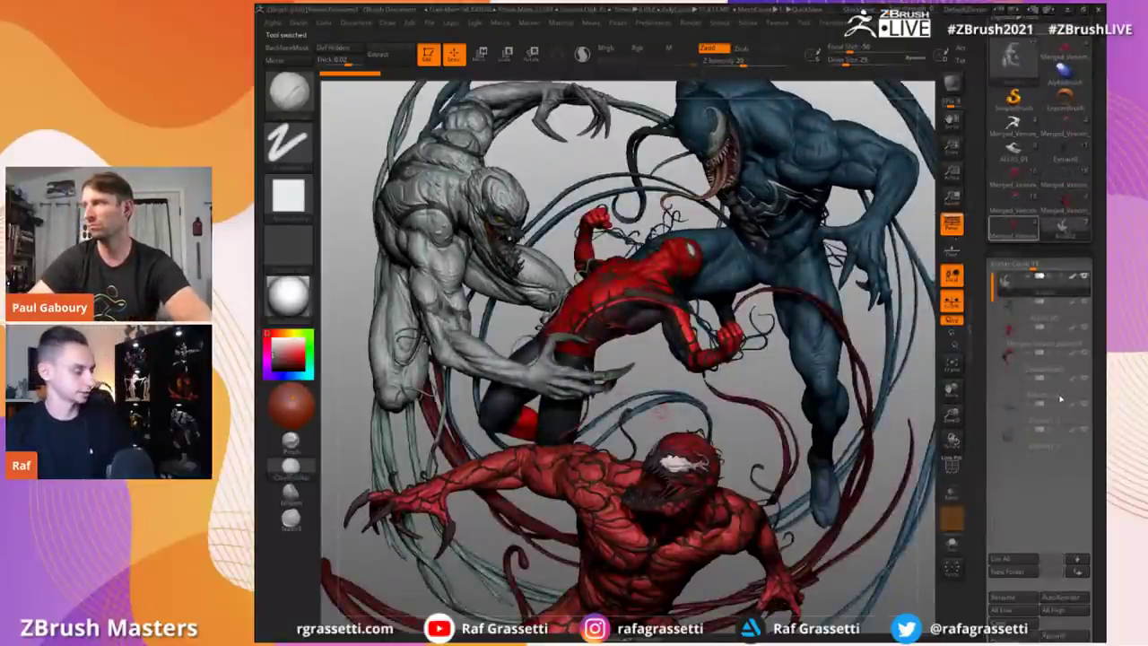
{"action": "left_click", "coordinate": [1066, 233]}
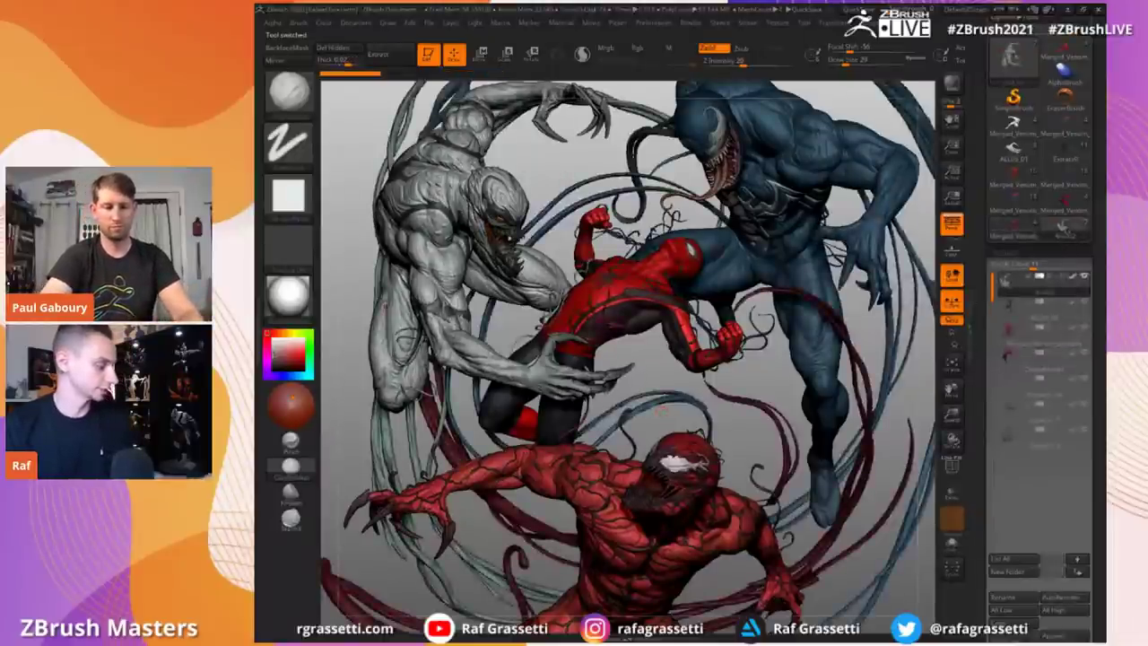
Step: Examine how the tendrils wrap around Spider-Man and the symbiotes from several angles, with the surrounding interface hidden
{"action": "mouse_move", "coordinate": [356, 231]}
{"action": "left_mouse_down", "text": "alt"}
{"action": "mouse_move", "coordinate": [338, 240]}
{"action": "mouse_move", "coordinate": [348, 296]}
{"action": "left_mouse_up", "text": "alt"}
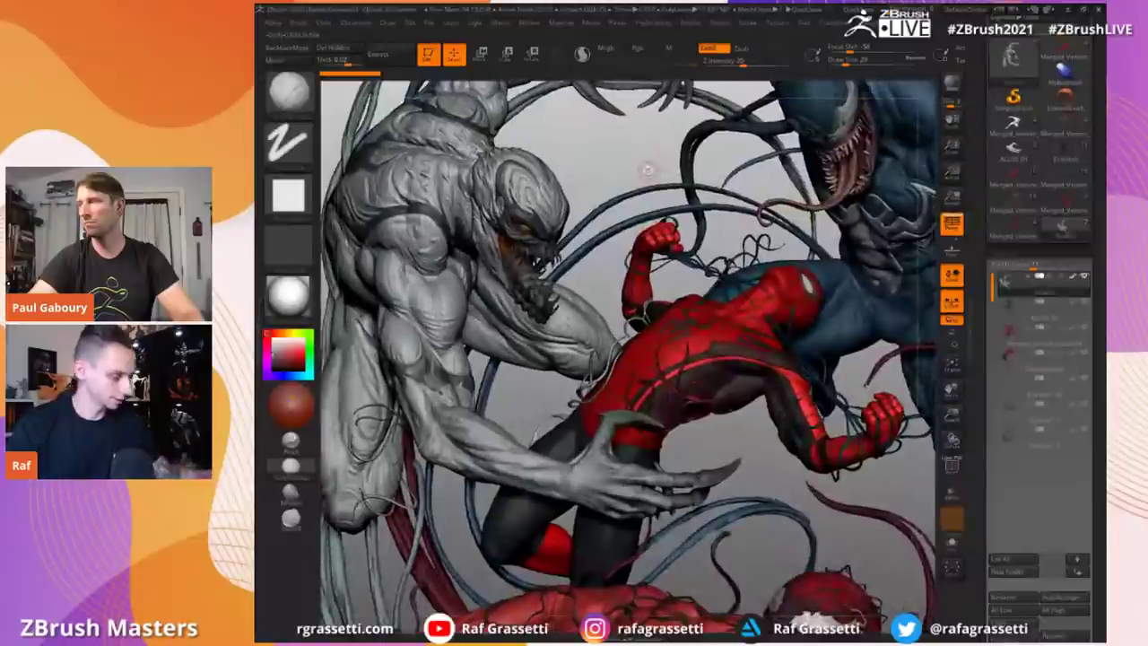
{"action": "left_click_drag", "start_coordinate": [658, 167], "coordinate": [606, 113], "text": "alt"}
{"action": "mouse_move", "coordinate": [688, 187]}
{"action": "left_mouse_down", "text": "alt"}
{"action": "mouse_move", "coordinate": [688, 223]}
{"action": "mouse_move", "coordinate": [678, 166]}
{"action": "left_mouse_up", "text": "alt"}
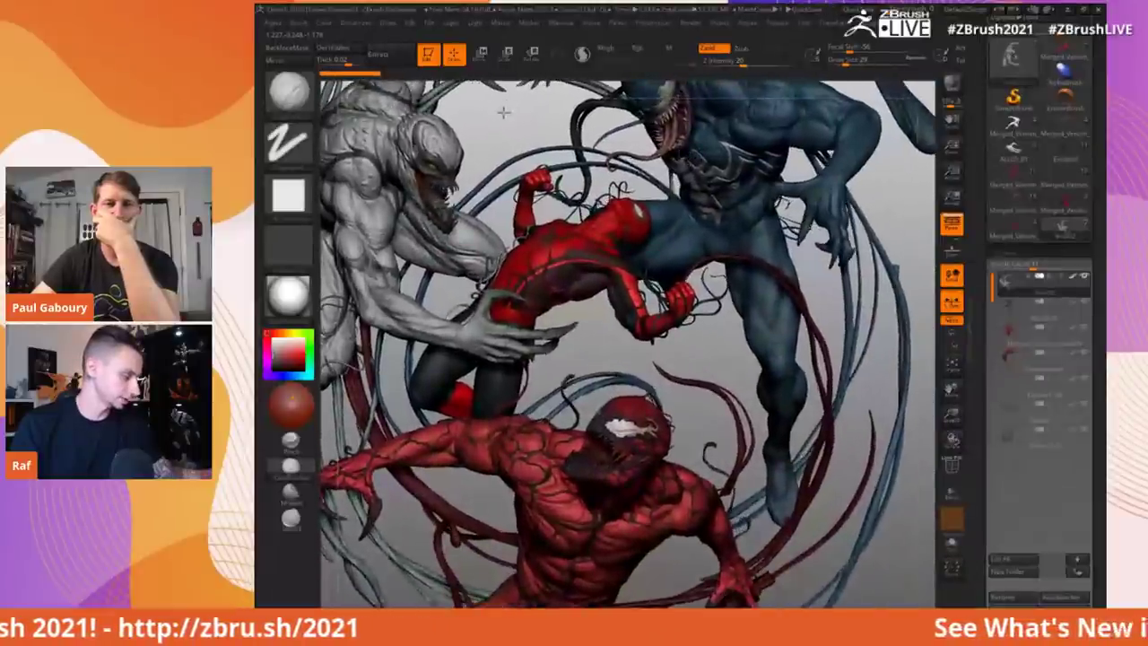
{"action": "key", "text": "Escape"}
{"action": "left_click_drag", "start_coordinate": [526, 130], "coordinate": [721, 303]}
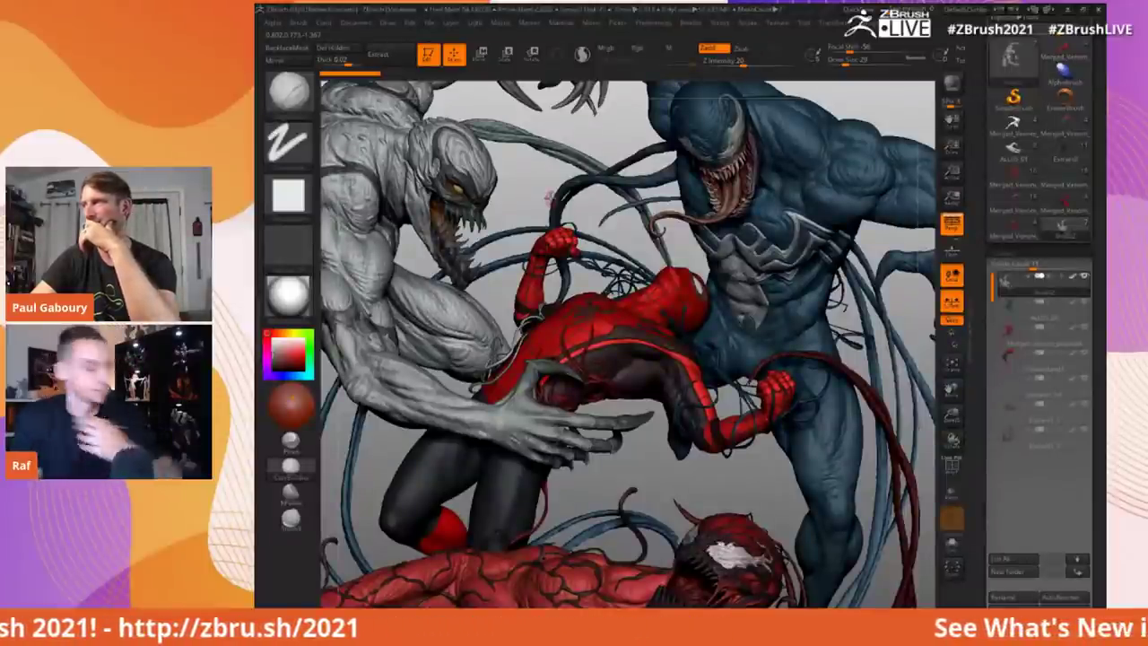
{"action": "mouse_move", "coordinate": [526, 198]}
{"action": "left_mouse_down"}
{"action": "mouse_move", "coordinate": [541, 218]}
{"action": "mouse_move", "coordinate": [508, 202]}
{"action": "mouse_move", "coordinate": [525, 196]}
{"action": "left_mouse_up"}
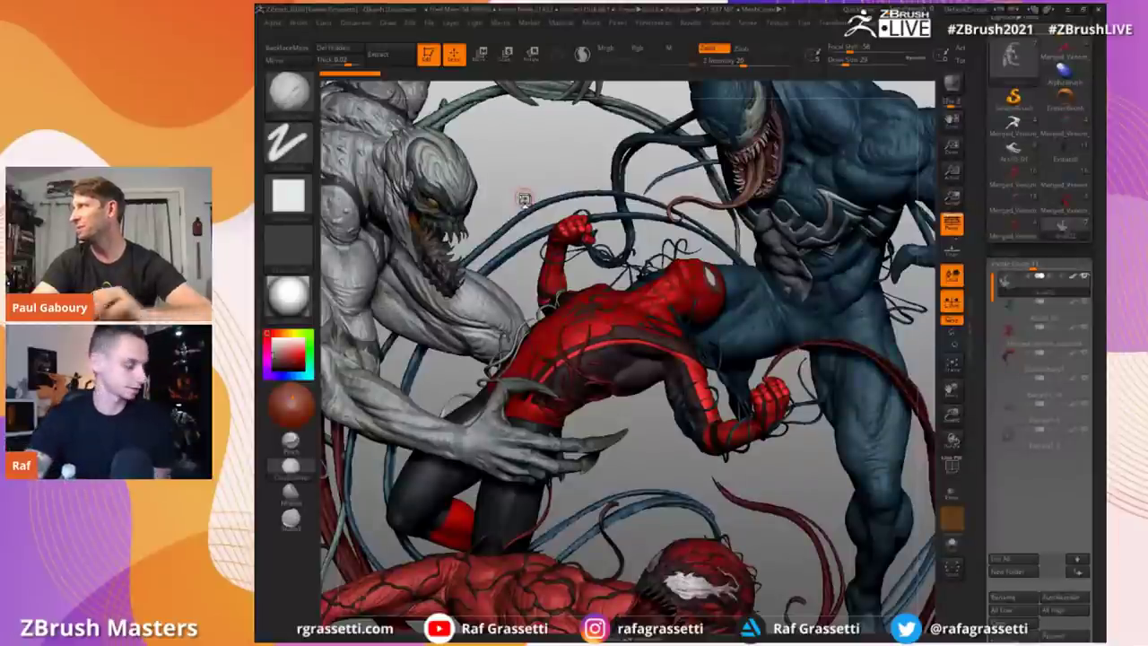
{"action": "key", "text": "Tab"}
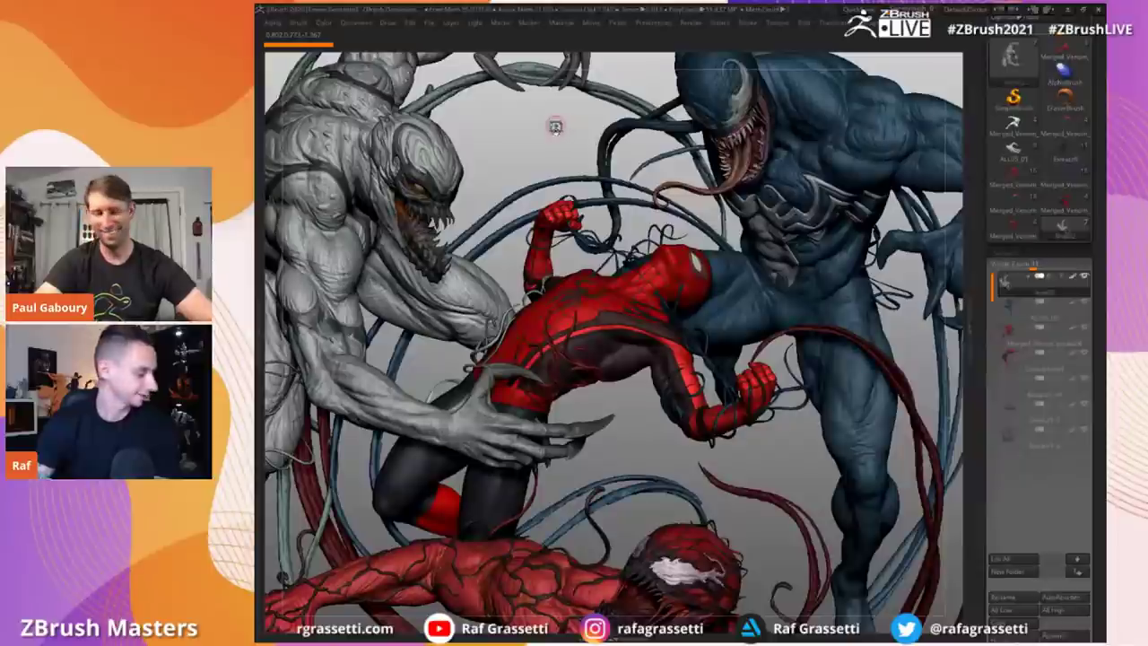
{"action": "left_click_drag", "start_coordinate": [545, 120], "coordinate": [544, 154]}
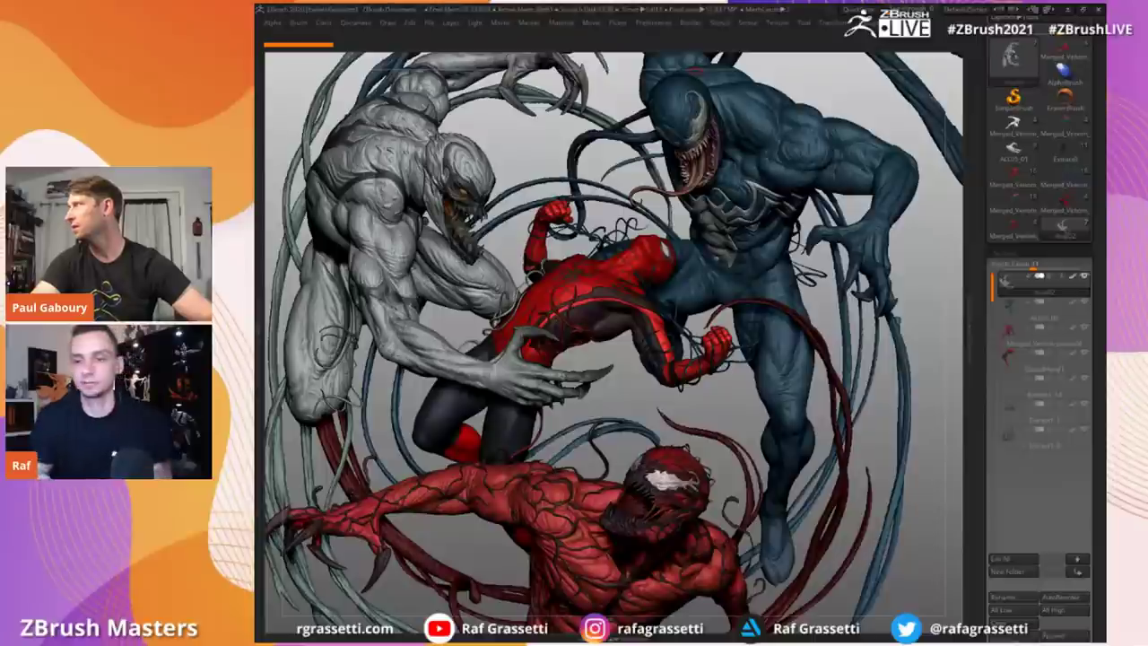
Step: Load the character in the red military uniform and examine the cap, face, shoulder armor and braided gold cord
{"action": "left_click_drag", "start_coordinate": [987, 95], "coordinate": [993, 203]}
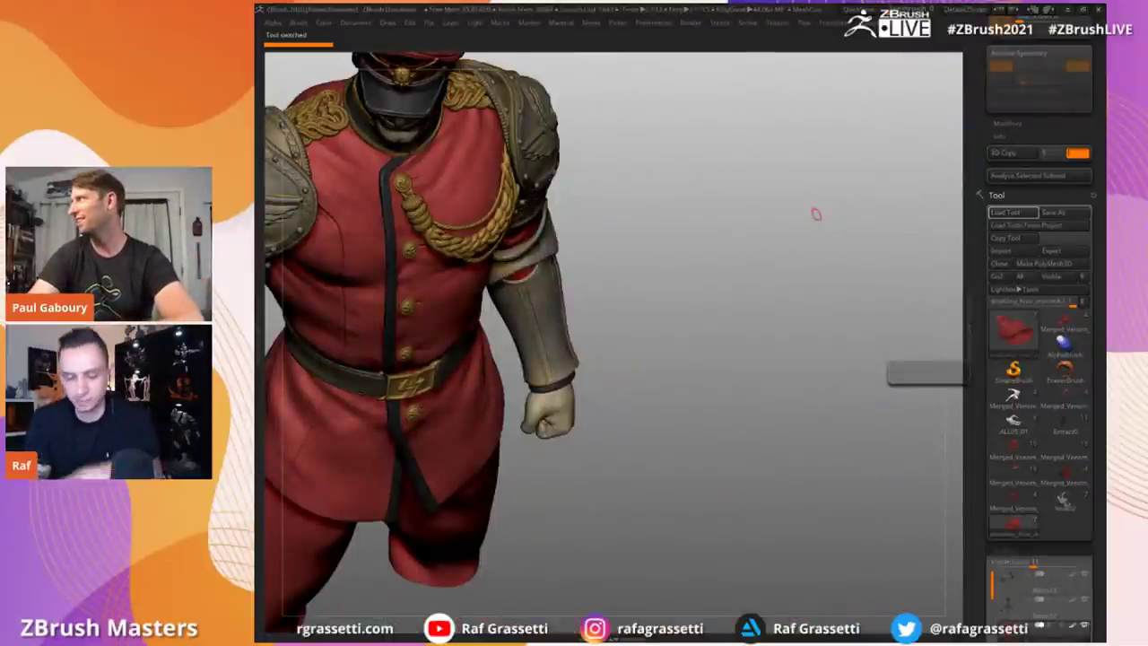
{"action": "left_click_drag", "start_coordinate": [744, 379], "coordinate": [864, 441]}
{"action": "left_click_drag", "start_coordinate": [333, 90], "coordinate": [393, 146], "text": "alt"}
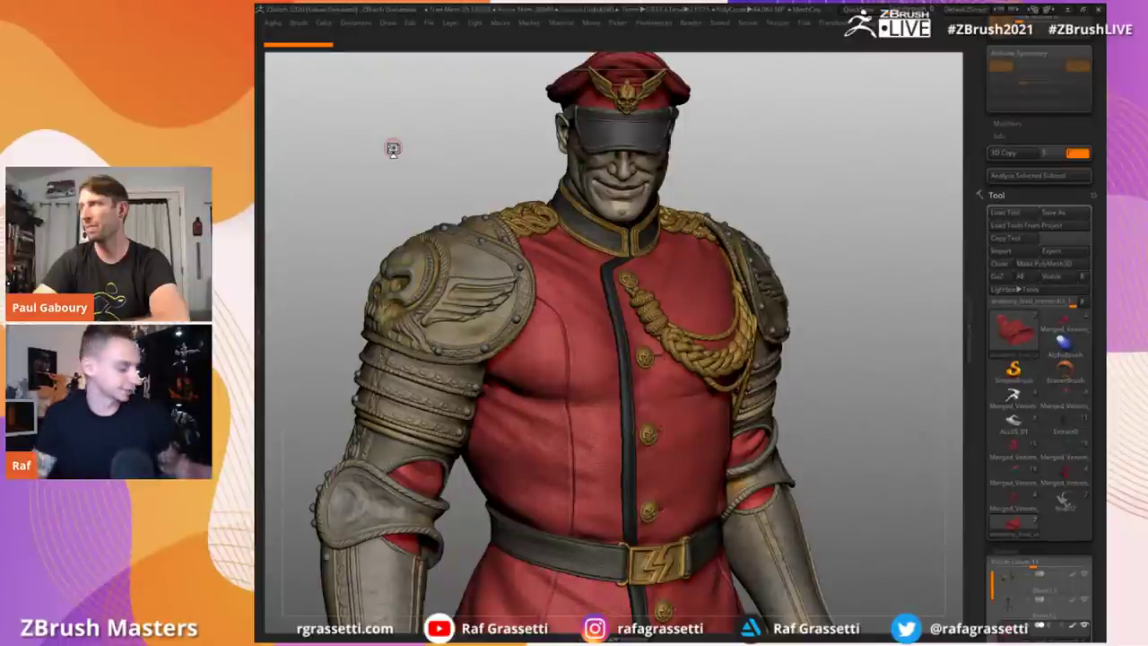
{"action": "left_click_drag", "start_coordinate": [402, 168], "coordinate": [402, 184]}
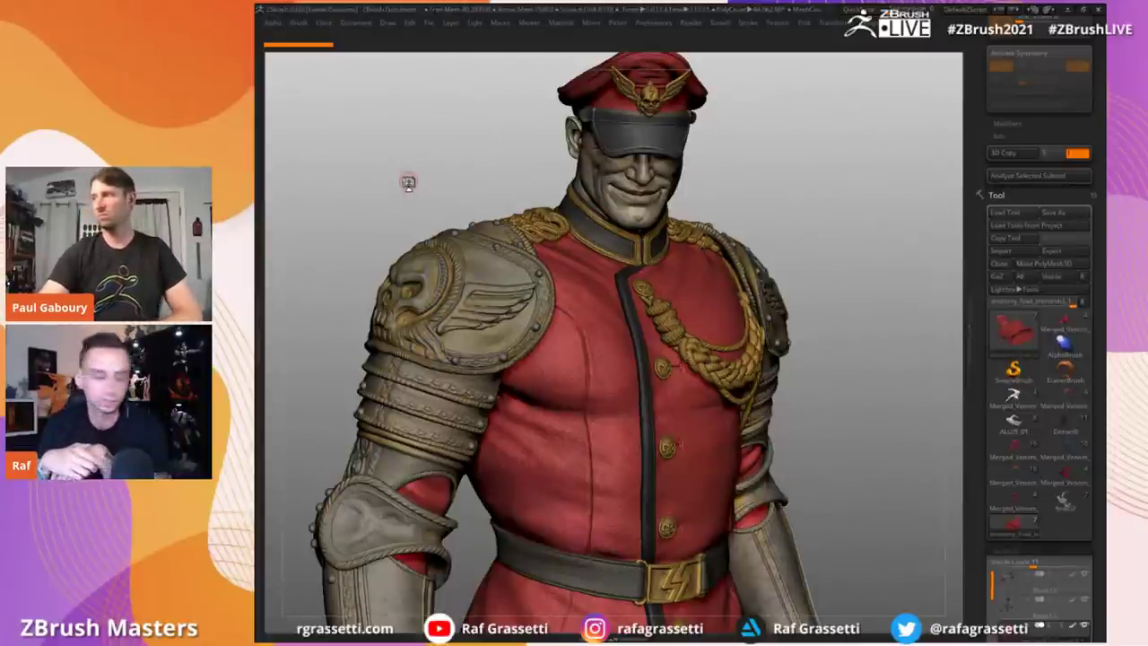
{"action": "left_click_drag", "start_coordinate": [410, 174], "coordinate": [445, 167]}
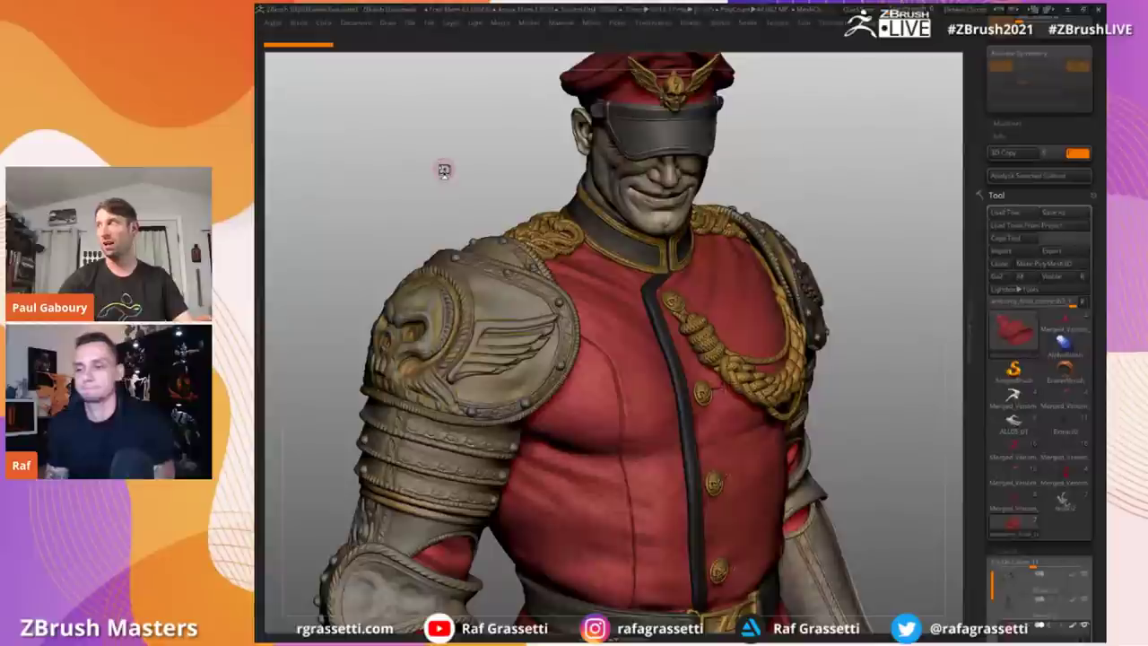
{"action": "mouse_move", "coordinate": [418, 188]}
{"action": "left_mouse_down"}
{"action": "mouse_move", "coordinate": [439, 179]}
{"action": "mouse_move", "coordinate": [436, 159]}
{"action": "mouse_move", "coordinate": [418, 200]}
{"action": "mouse_move", "coordinate": [431, 171]}
{"action": "mouse_move", "coordinate": [427, 189]}
{"action": "left_mouse_up"}
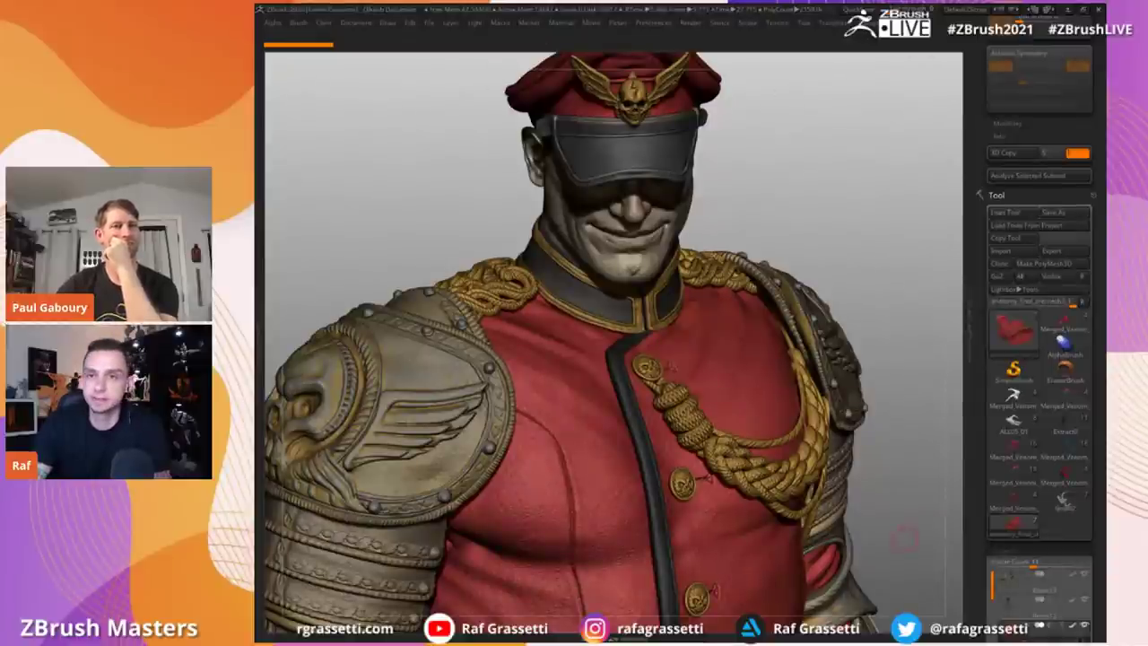
Step: Switch to the artist's ArtStation portfolio in the browser, browse the artworks and open "GOD OF WAR – BE A WARRIOR | E3 2017"
{"action": "key", "text": "alt+Tab"}
{"action": "scroll", "coordinate": [506, 313], "scroll_direction": "down", "scroll_amount": 5}
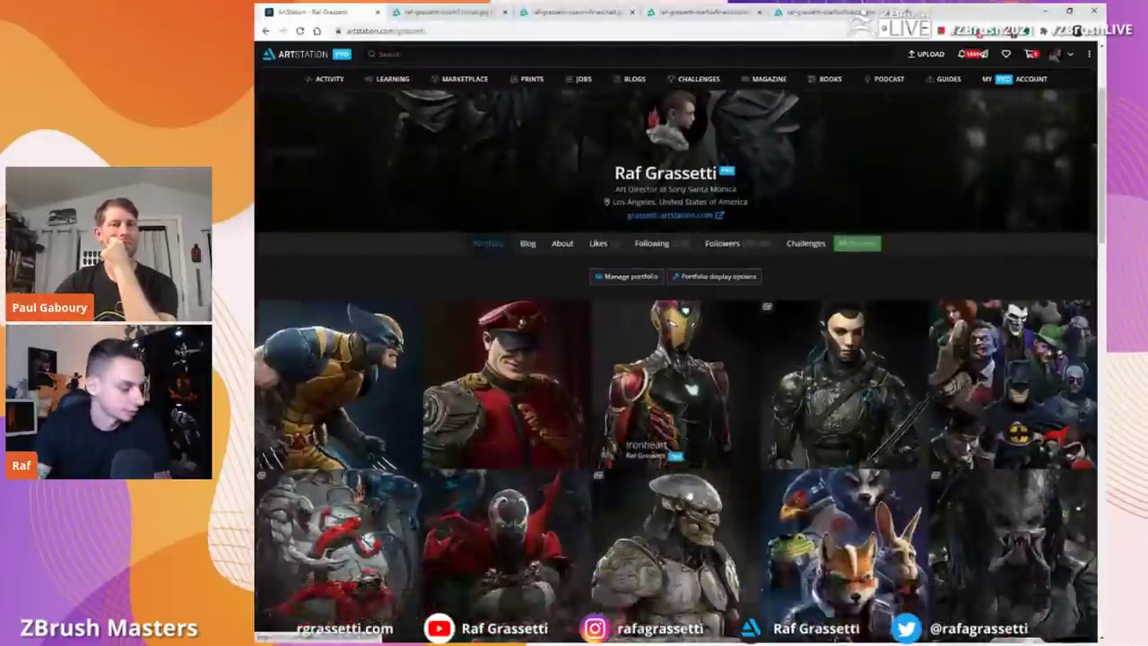
{"action": "scroll", "coordinate": [819, 455], "scroll_direction": "down", "scroll_amount": 10}
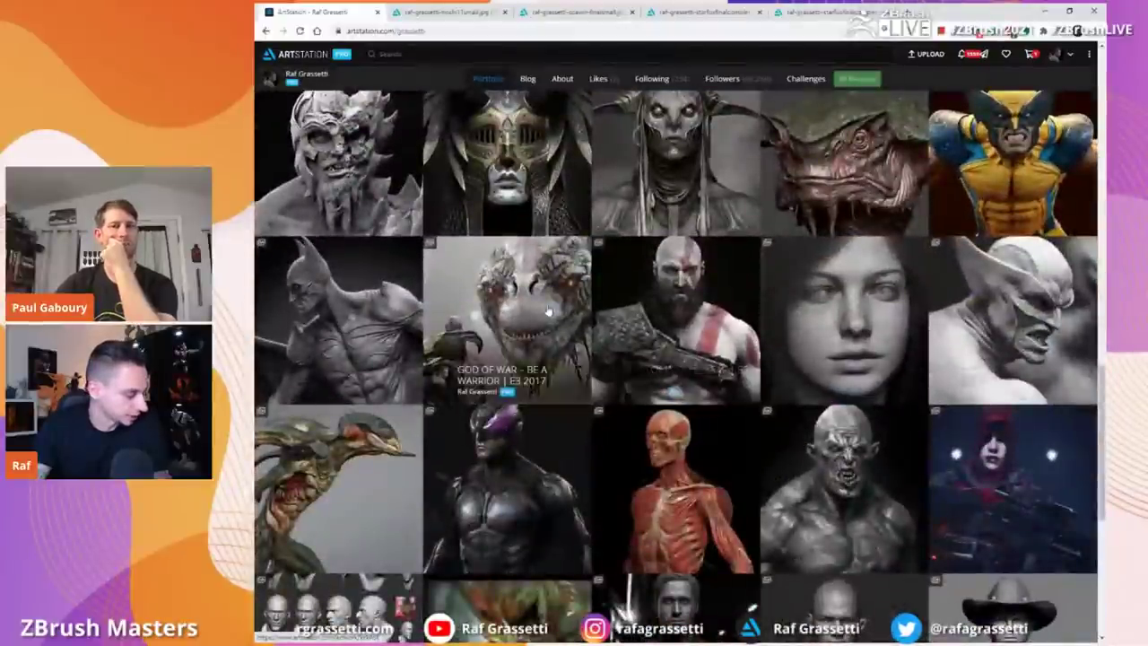
{"action": "scroll", "coordinate": [547, 309], "scroll_direction": "up", "scroll_amount": 2}
{"action": "scroll", "coordinate": [548, 310], "scroll_direction": "up", "scroll_amount": 4}
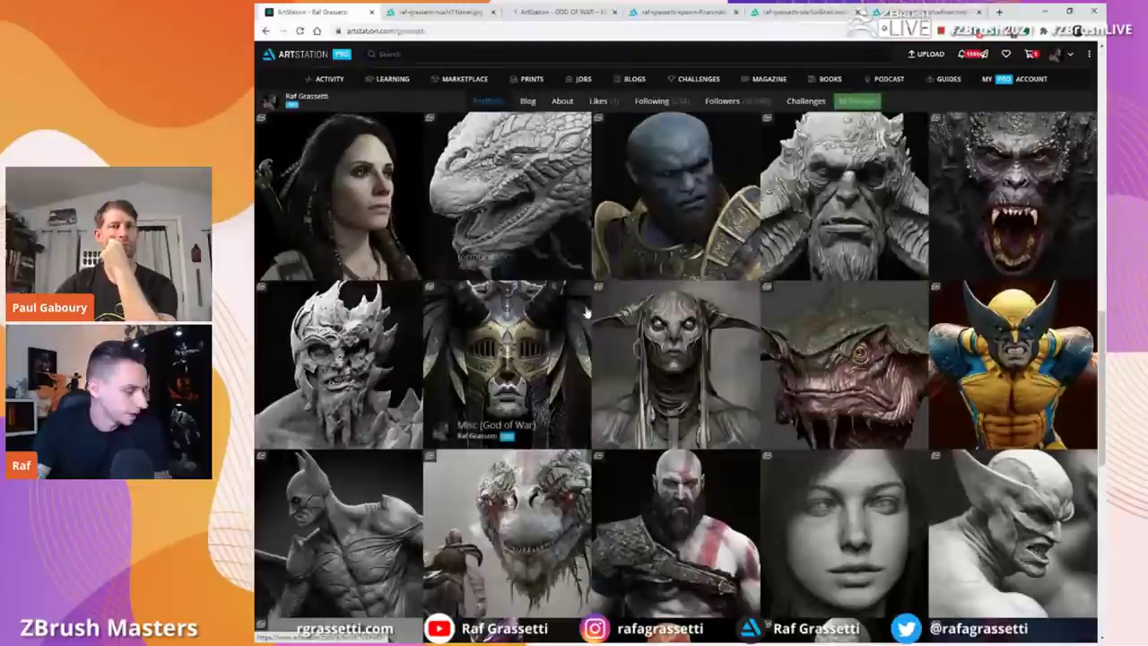
{"action": "scroll", "coordinate": [610, 289], "scroll_direction": "up", "scroll_amount": 5}
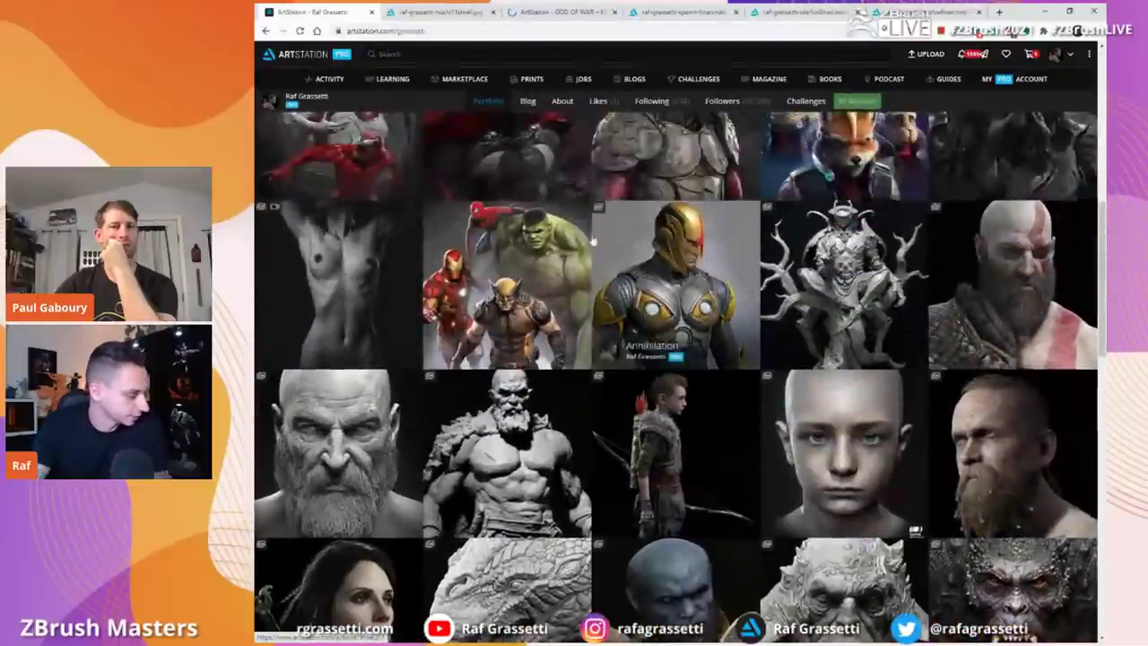
{"action": "scroll", "coordinate": [601, 278], "scroll_direction": "up", "scroll_amount": 2}
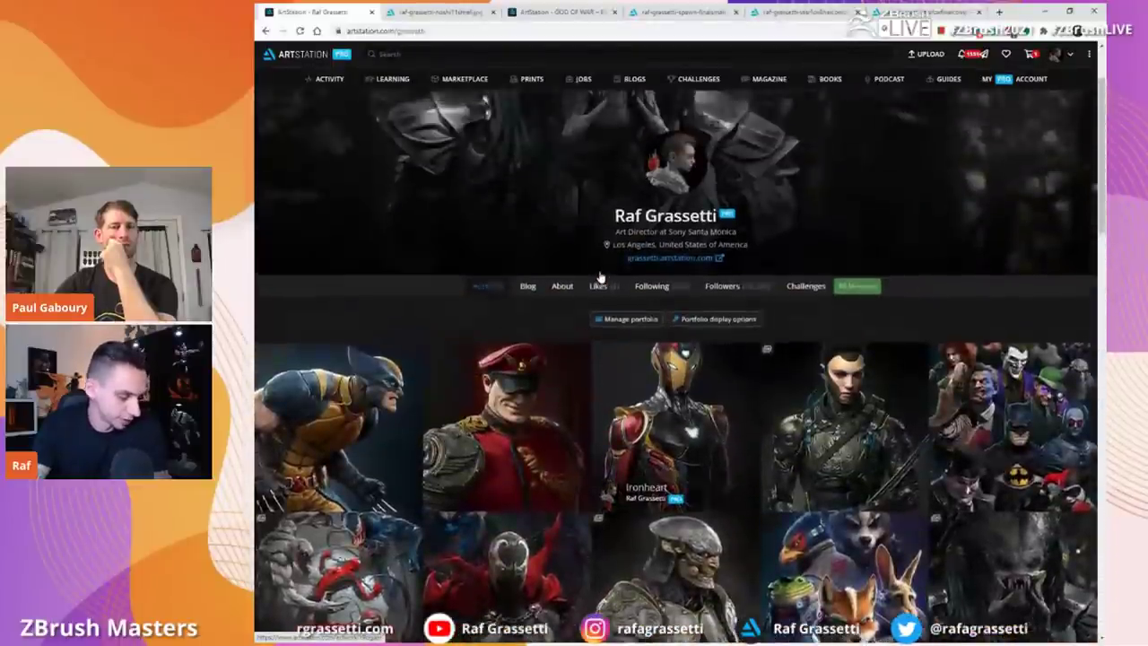
{"action": "scroll", "coordinate": [600, 277], "scroll_direction": "down", "scroll_amount": 1}
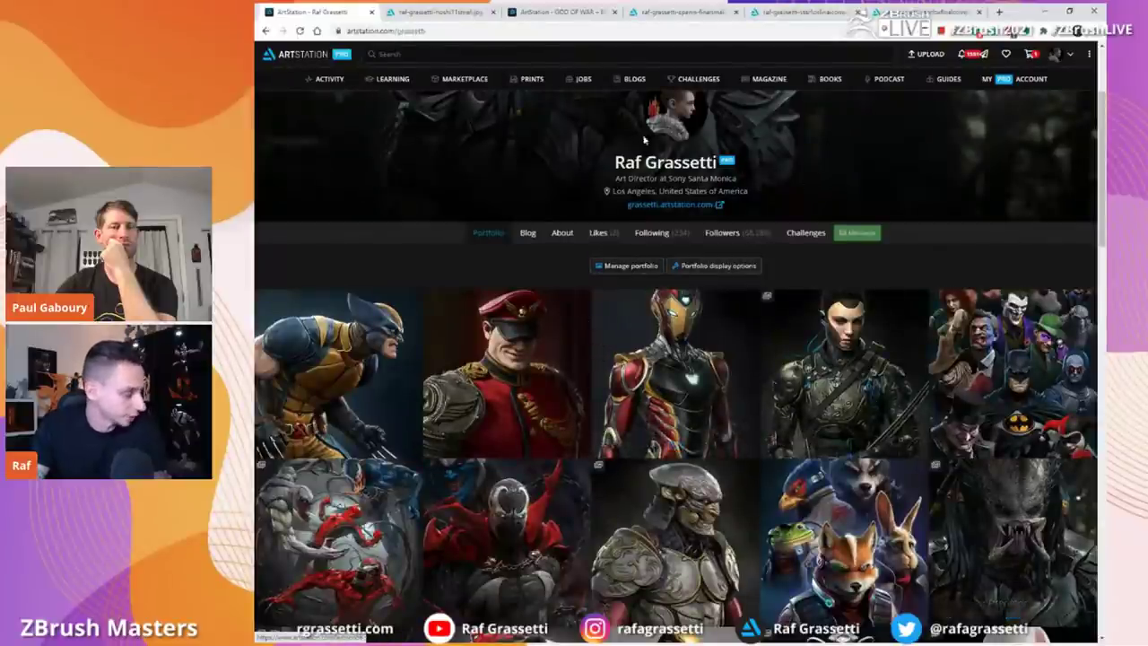
{"action": "left_click", "coordinate": [552, 11]}
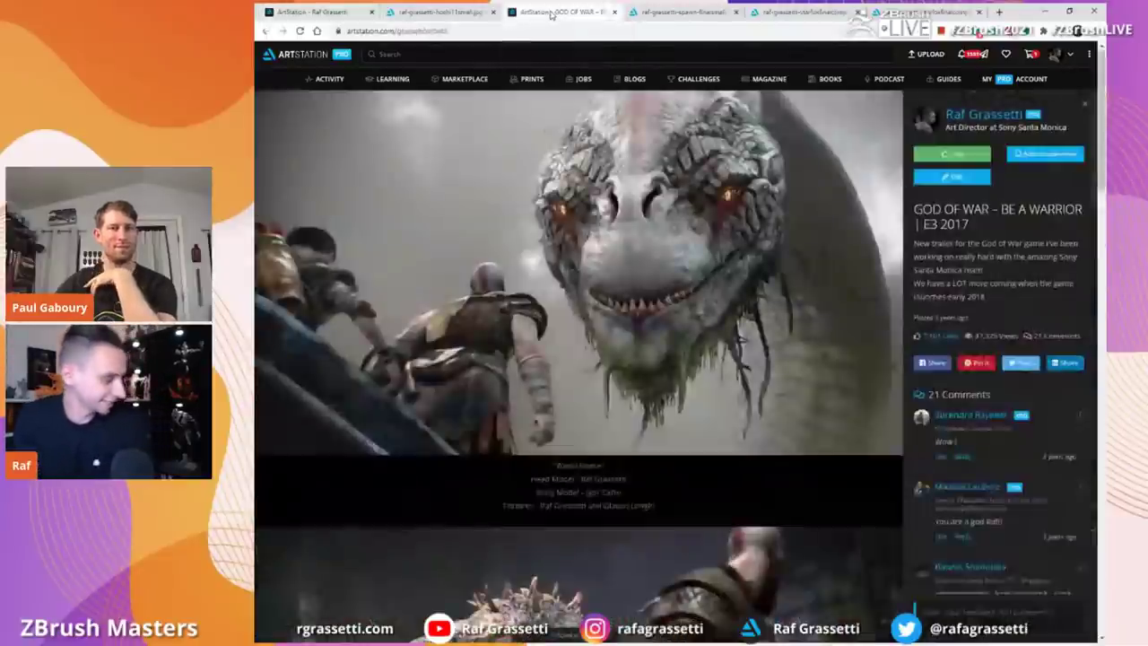
Step: Examine the God of War artwork images, from the World Snake down to the blue-skinned dwarf, after a brief return to the portfolio page
{"action": "left_click", "coordinate": [314, 12]}
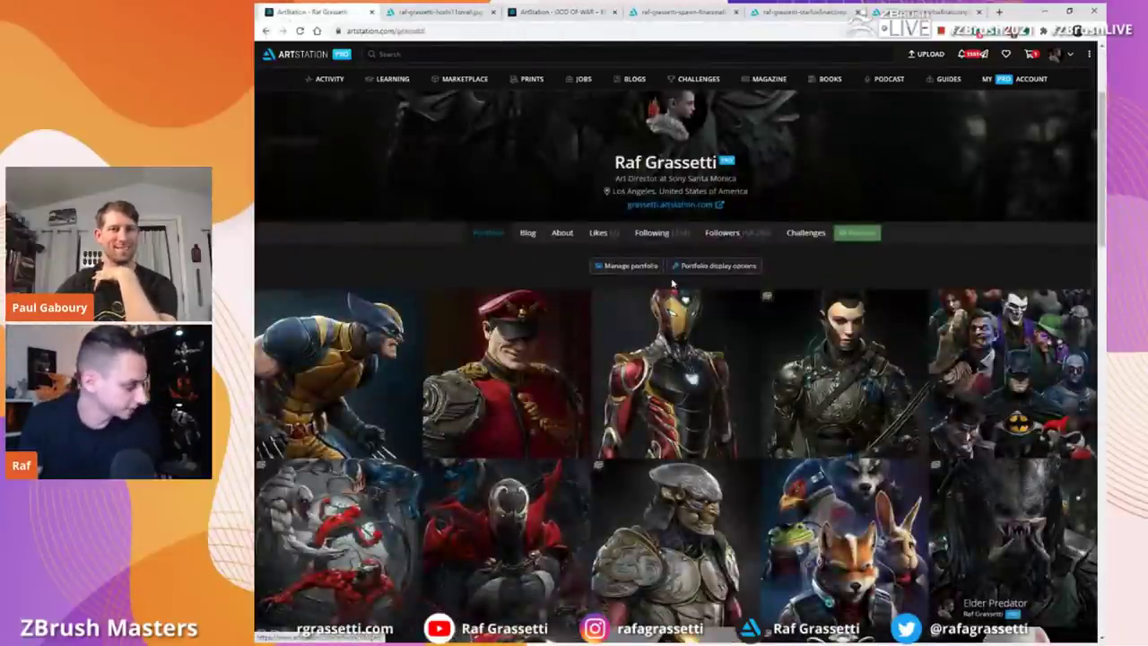
{"action": "scroll", "coordinate": [993, 499], "scroll_direction": "up", "scroll_amount": 2}
{"action": "left_click", "coordinate": [525, 11]}
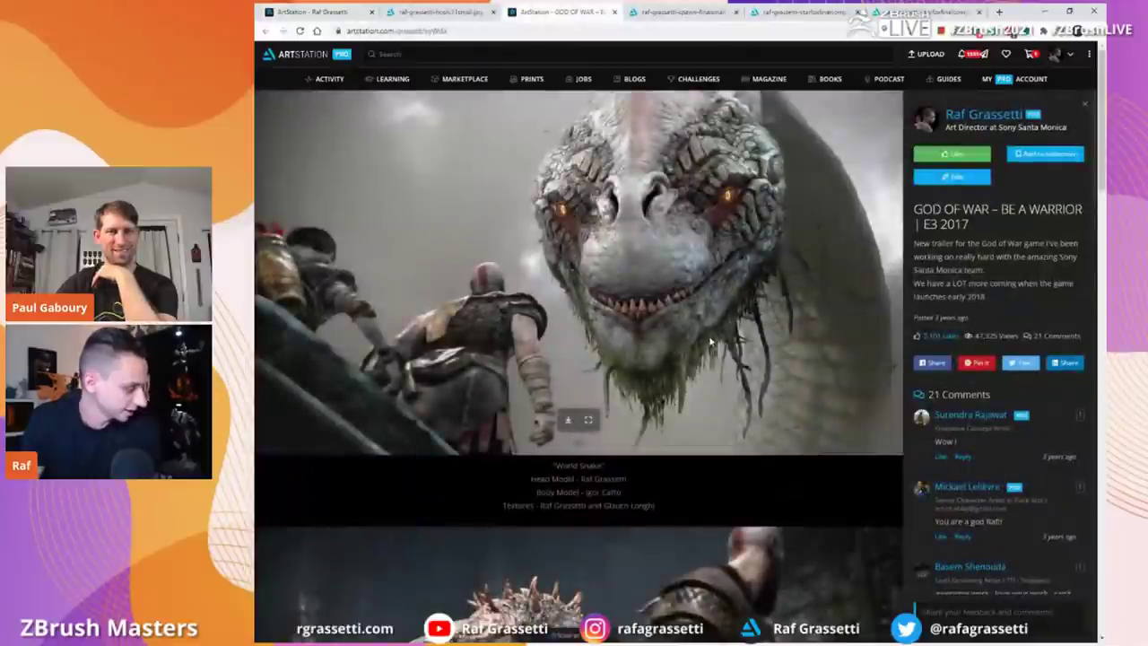
{"action": "scroll", "coordinate": [711, 343], "scroll_direction": "down", "scroll_amount": 15}
{"action": "scroll", "coordinate": [725, 355], "scroll_direction": "down", "scroll_amount": 12}
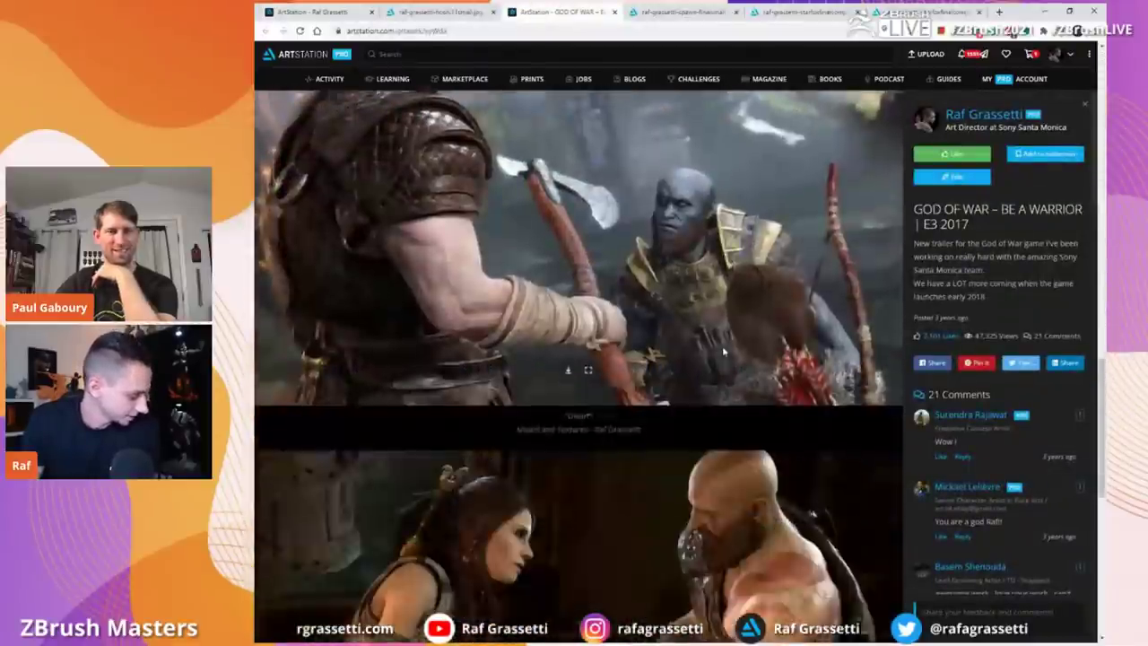
{"action": "scroll", "coordinate": [779, 458], "scroll_direction": "up", "scroll_amount": 20}
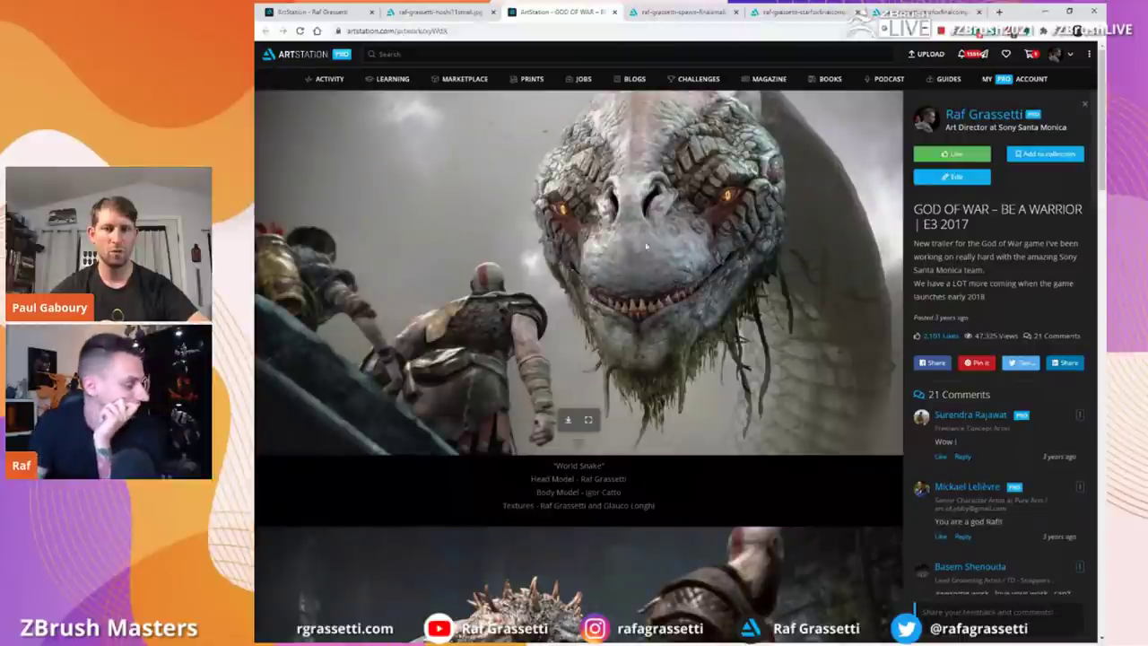
Step: Return to the ArtStation portfolio page, browse the artwork grid, and switch back to ZBrush with the red-uniformed character
{"action": "left_click", "coordinate": [388, 11]}
{"action": "left_click", "coordinate": [561, 12]}
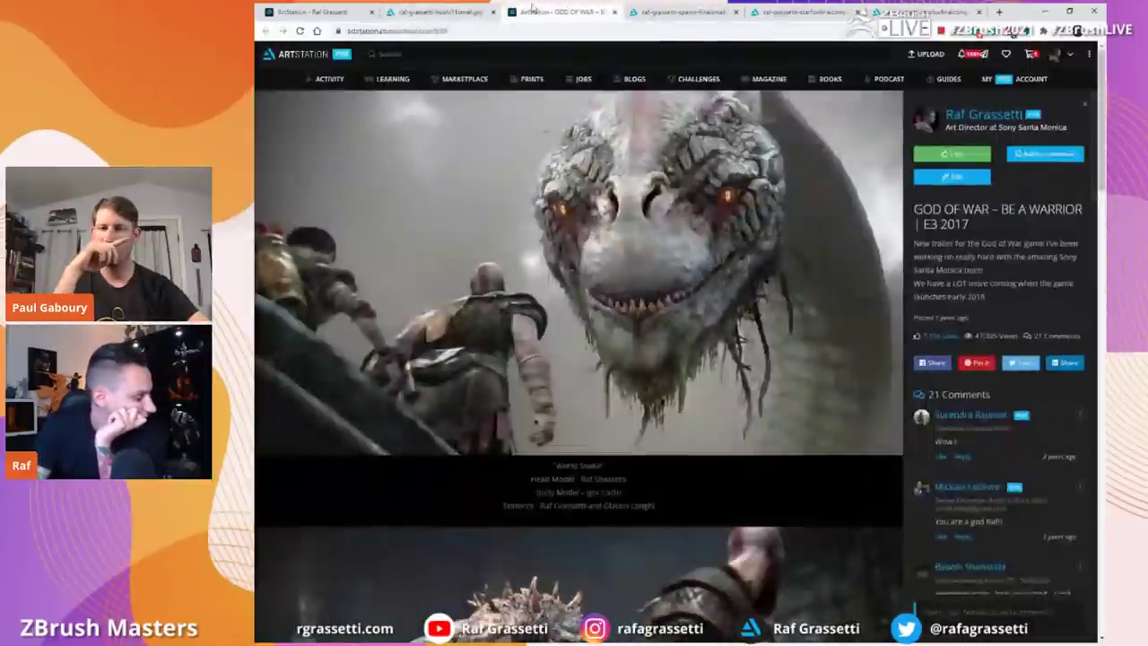
{"action": "left_click", "coordinate": [309, 11]}
{"action": "scroll", "coordinate": [484, 231], "scroll_direction": "down", "scroll_amount": 5}
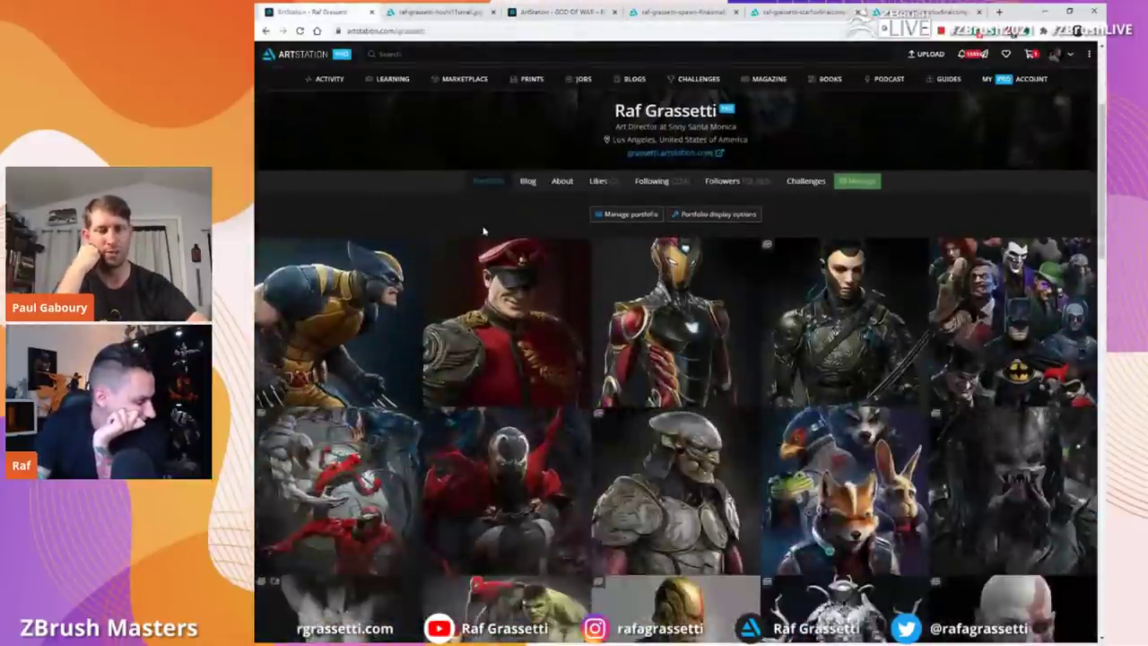
{"action": "scroll", "coordinate": [484, 232], "scroll_direction": "down", "scroll_amount": 3}
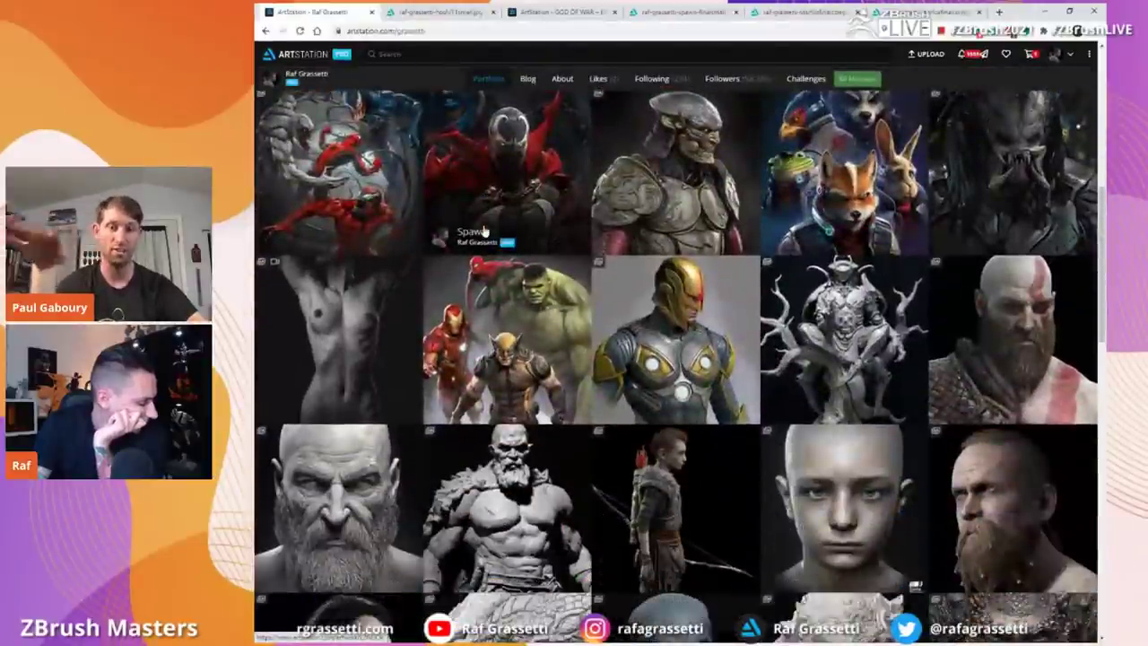
{"action": "scroll", "coordinate": [485, 232], "scroll_direction": "up", "scroll_amount": 5}
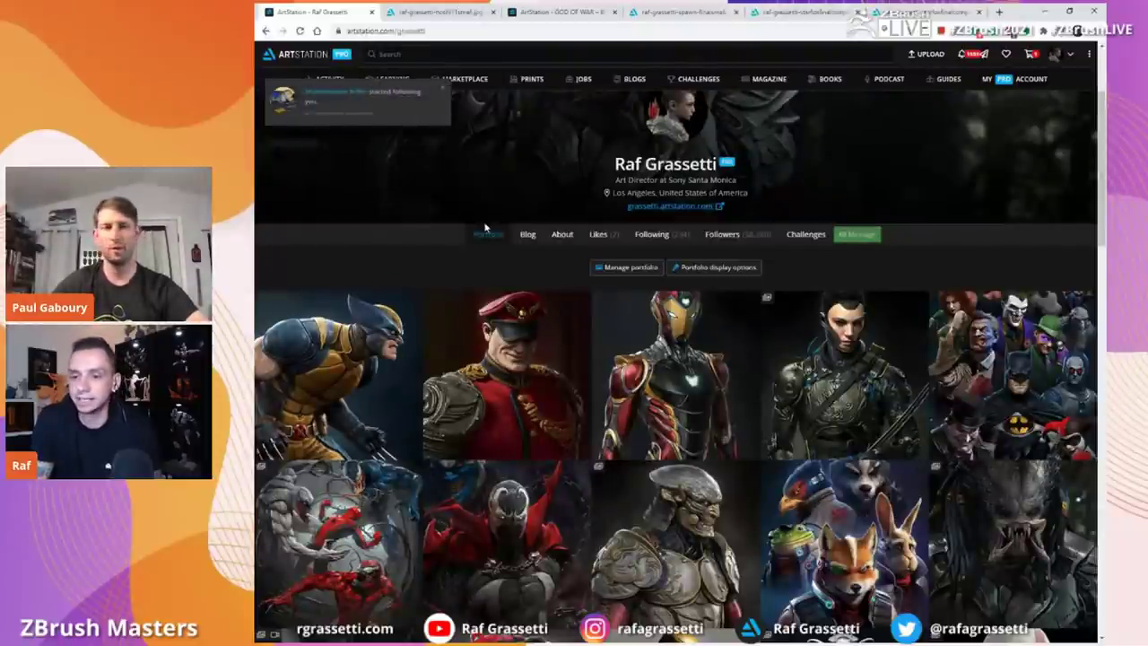
{"action": "scroll", "coordinate": [485, 229], "scroll_direction": "down", "scroll_amount": 1}
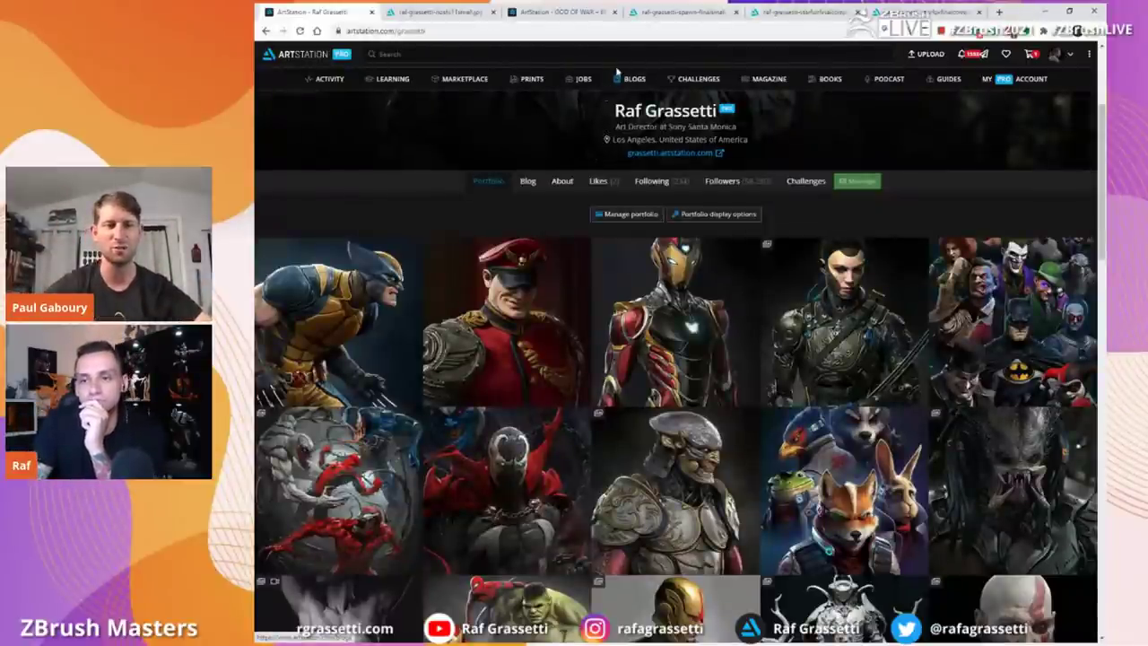
{"action": "key", "text": "alt+Tab"}
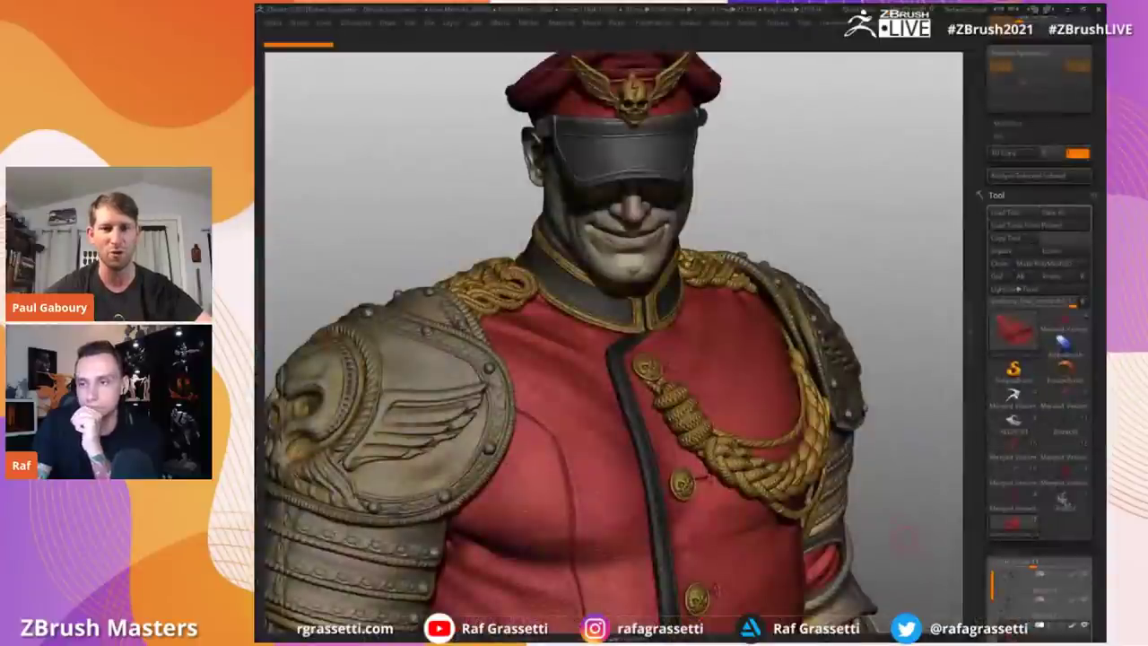
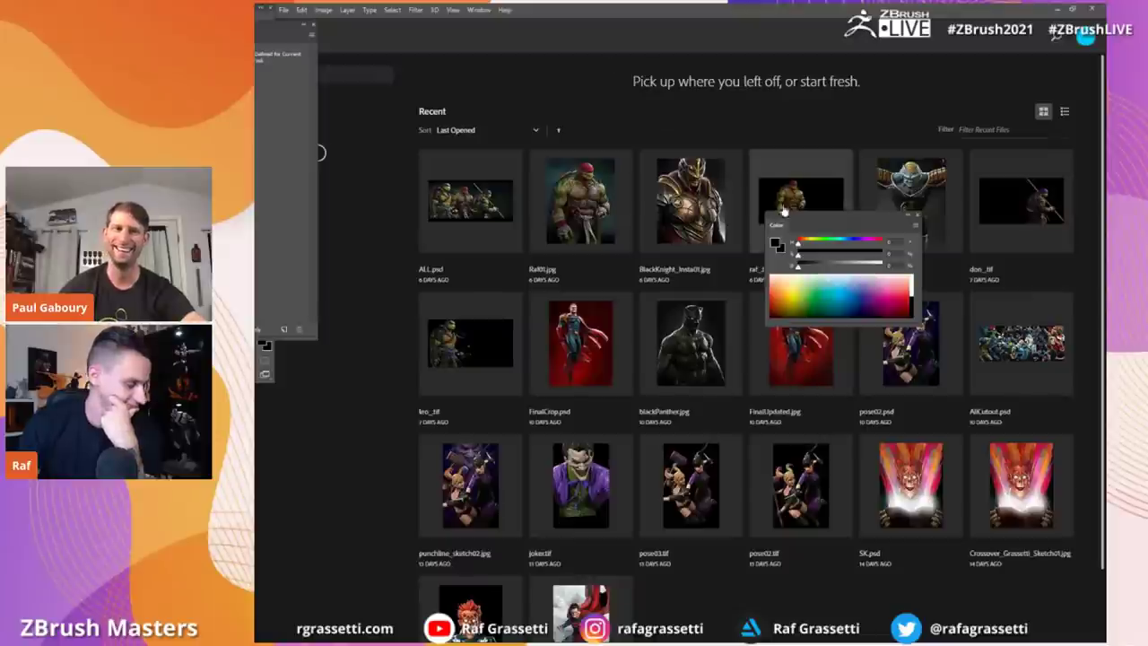
Step: Switch to Photoshop, bring up the layered turtles composition and move the Color panel down, clear of the characters
{"action": "mouse_move", "coordinate": [935, 10]}
{"action": "left_mouse_down"}
{"action": "mouse_move", "coordinate": [1038, 36]}
{"action": "mouse_move", "coordinate": [1147, 135]}
{"action": "left_mouse_up"}
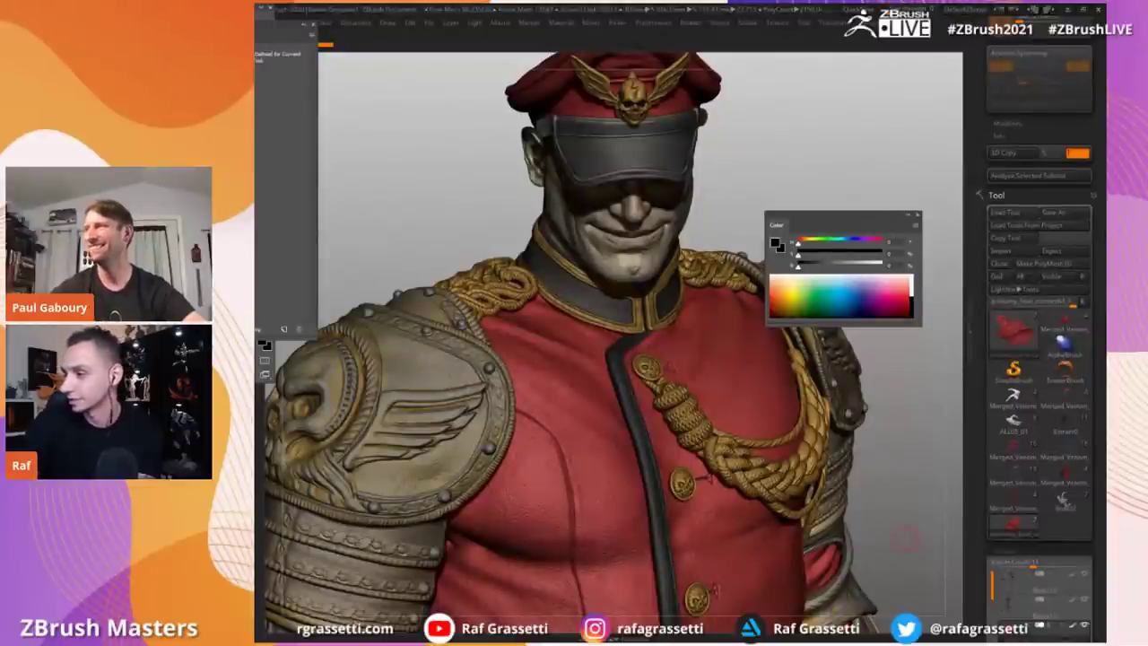
{"action": "left_click_drag", "start_coordinate": [1147, 0], "coordinate": [836, 95]}
{"action": "double_click", "coordinate": [836, 95]}
{"action": "left_click_drag", "start_coordinate": [856, 218], "coordinate": [888, 537]}
{"action": "scroll", "coordinate": [607, 328], "scroll_direction": "up", "scroll_amount": 2, "text": "alt"}
{"action": "left_click_drag", "start_coordinate": [543, 336], "coordinate": [669, 343]}
{"action": "left_click_drag", "start_coordinate": [748, 366], "coordinate": [585, 378]}
Step: Merge Layer 31 down into Layer 29, with the blue-masked turtle in view
{"action": "key", "text": "z"}
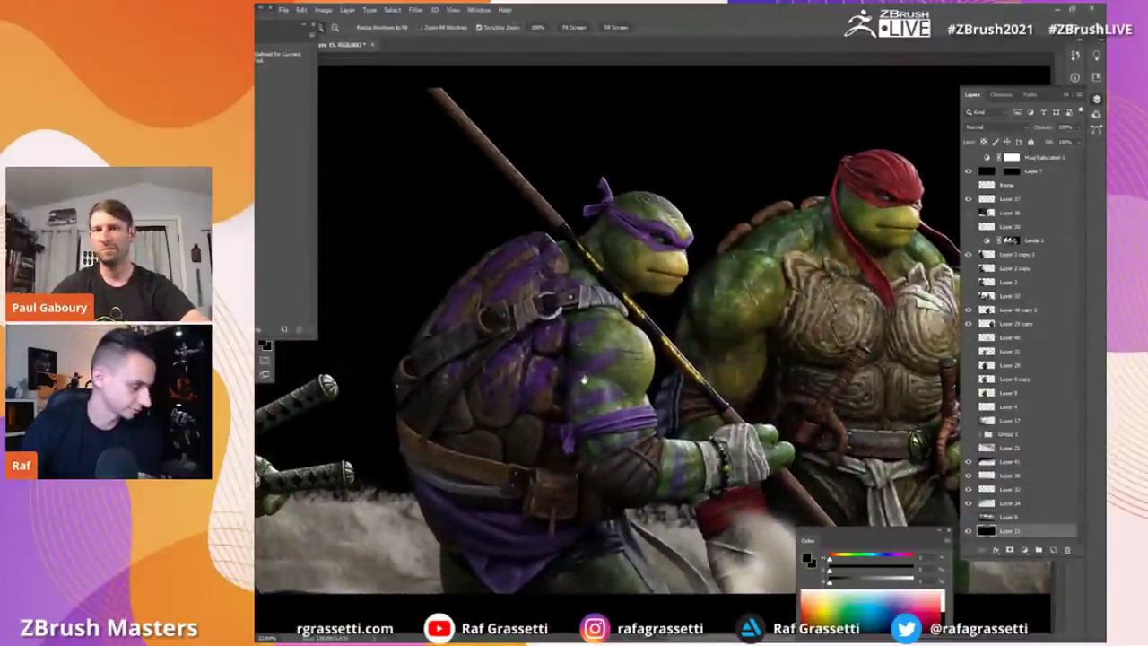
{"action": "scroll", "coordinate": [613, 375], "scroll_direction": "left", "scroll_amount": 6, "text": "ctrl"}
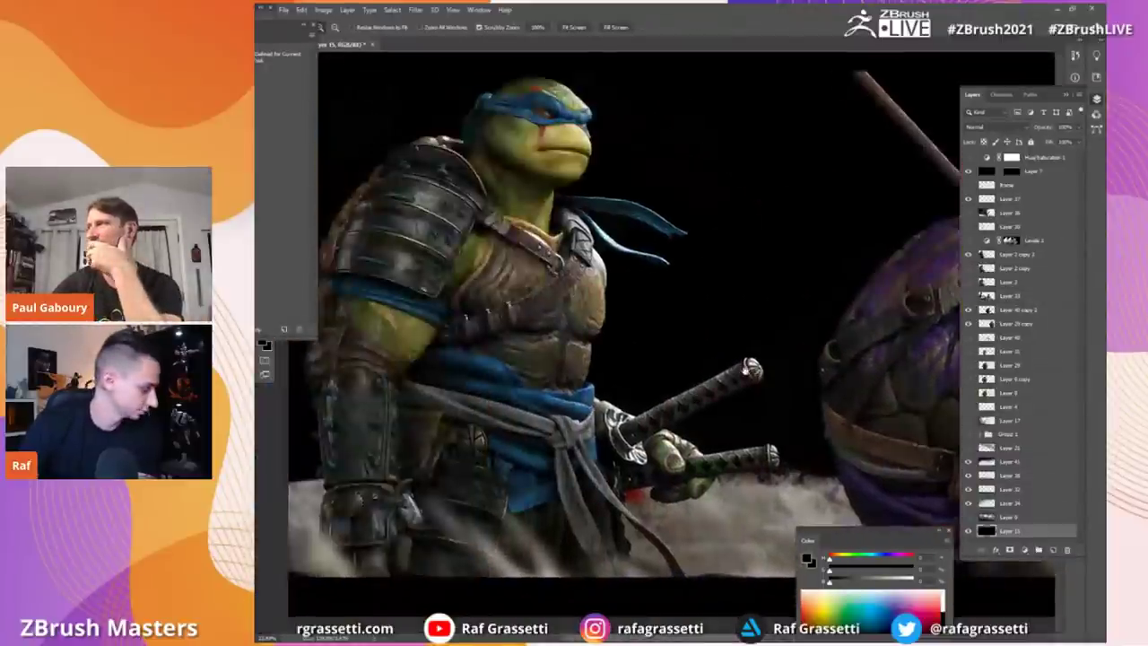
{"action": "left_click", "coordinate": [1006, 351]}
{"action": "key", "text": "ctrl+e"}
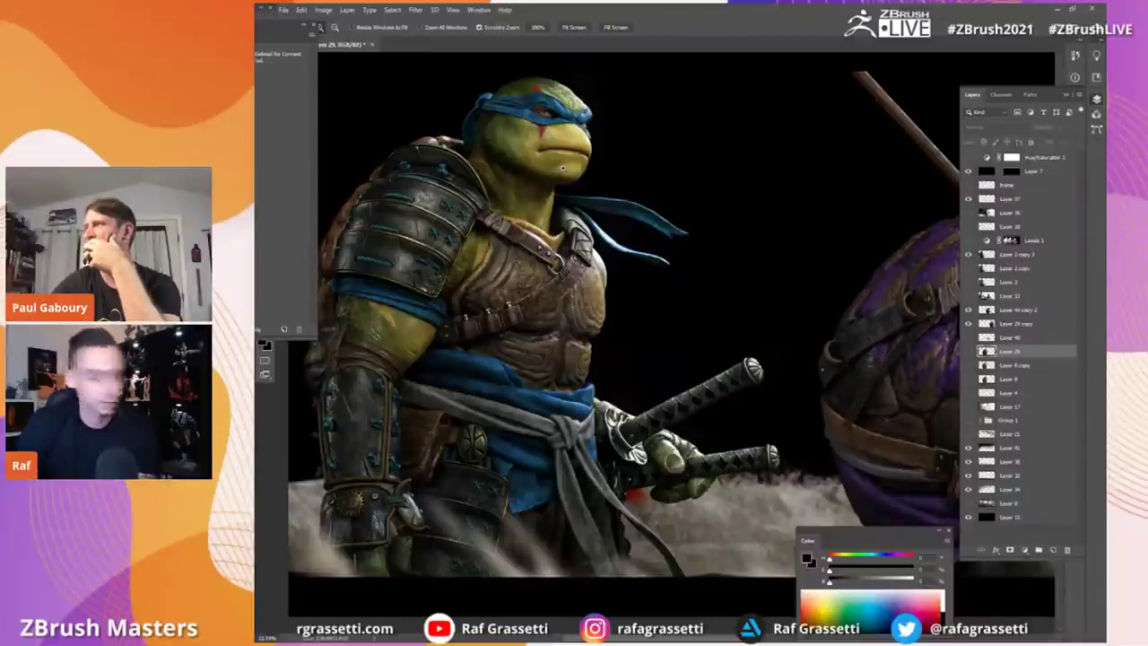
{"action": "scroll", "coordinate": [964, 407], "scroll_direction": "down", "scroll_amount": 1}
{"action": "scroll", "coordinate": [986, 411], "scroll_direction": "up", "scroll_amount": 2}
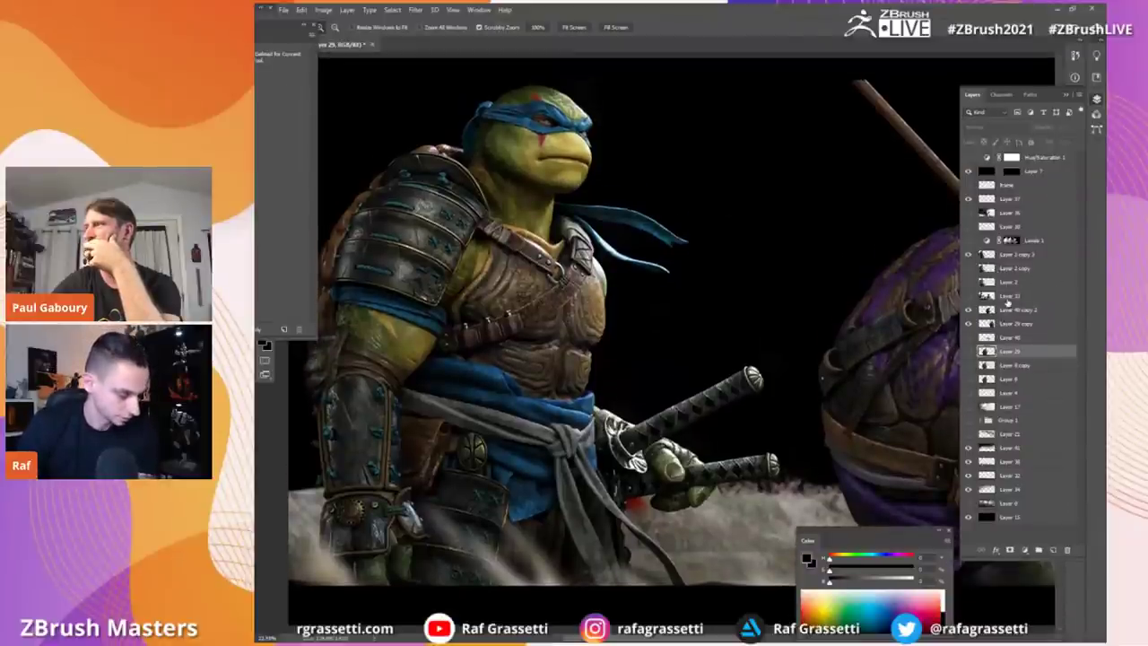
Step: Make Layer 2 copy visible beneath Layer 2 copy 3, and select Layer 2 copy 3 with the turtle's torso in close view
{"action": "left_click", "coordinate": [968, 257]}
{"action": "left_click_drag", "start_coordinate": [524, 276], "coordinate": [745, 299]}
{"action": "left_click", "coordinate": [968, 255]}
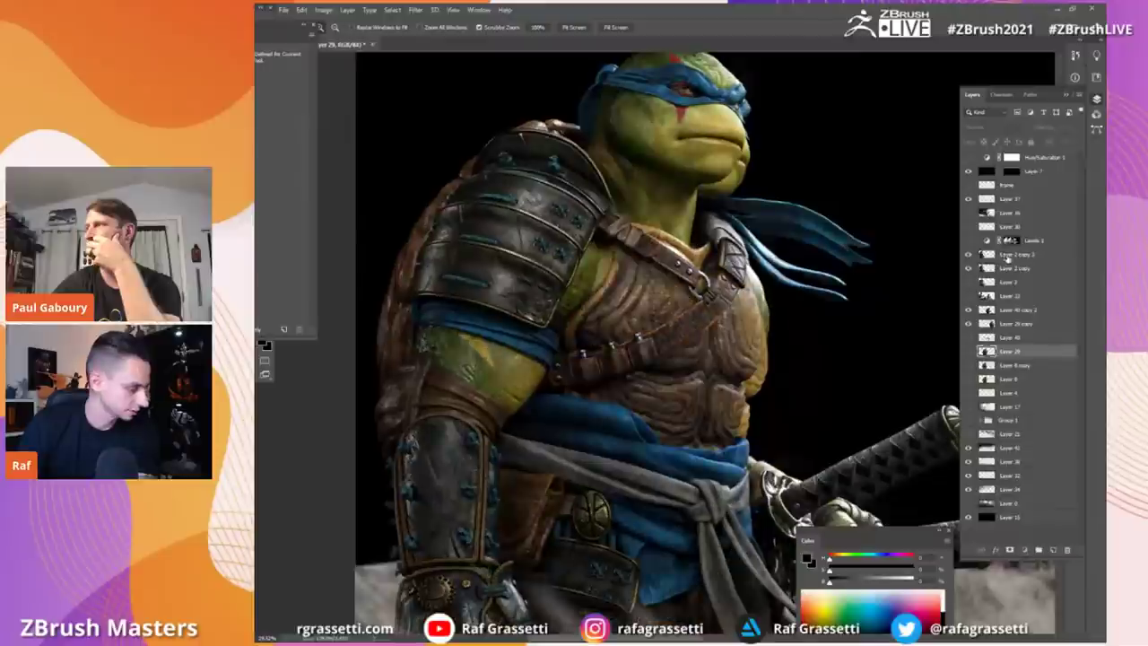
{"action": "left_click", "coordinate": [1007, 256]}
{"action": "mouse_move", "coordinate": [680, 252]}
{"action": "left_mouse_down"}
{"action": "mouse_move", "coordinate": [706, 253]}
{"action": "mouse_move", "coordinate": [678, 264]}
{"action": "left_mouse_up"}
{"action": "key", "text": "b"}
{"action": "key", "text": "v"}
Step: Toggle the visibility of Layer 2 copy 3 and Layer 2 copy to compare the turtle before and after the paintover
{"action": "left_click", "coordinate": [968, 255]}
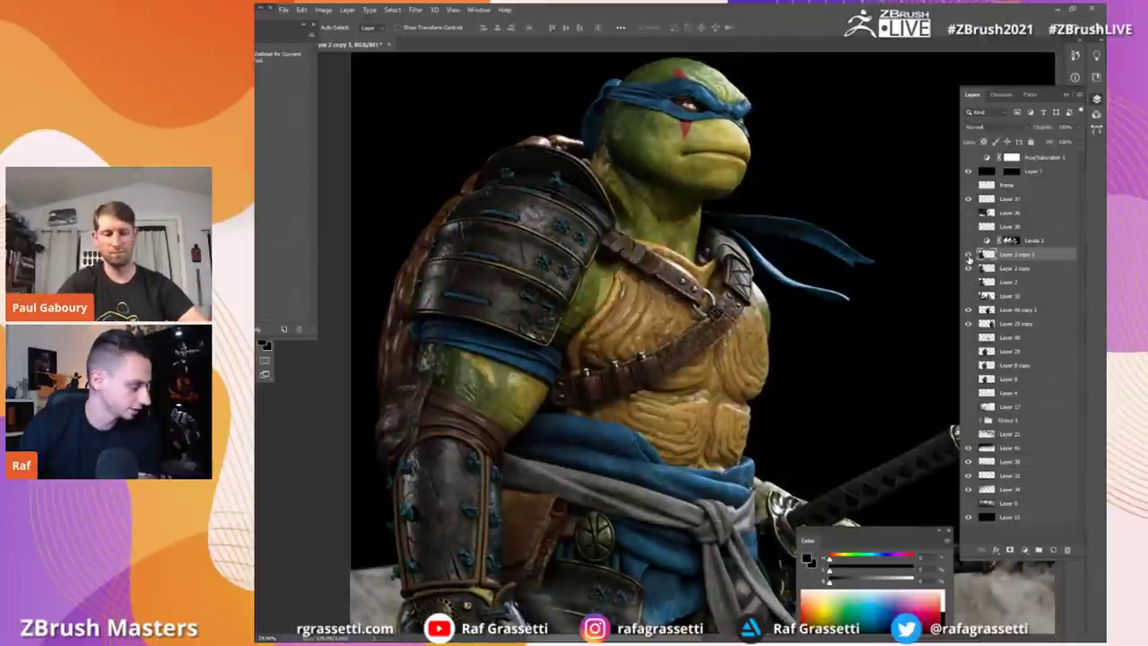
{"action": "left_click", "coordinate": [968, 256]}
{"action": "left_click", "coordinate": [968, 267]}
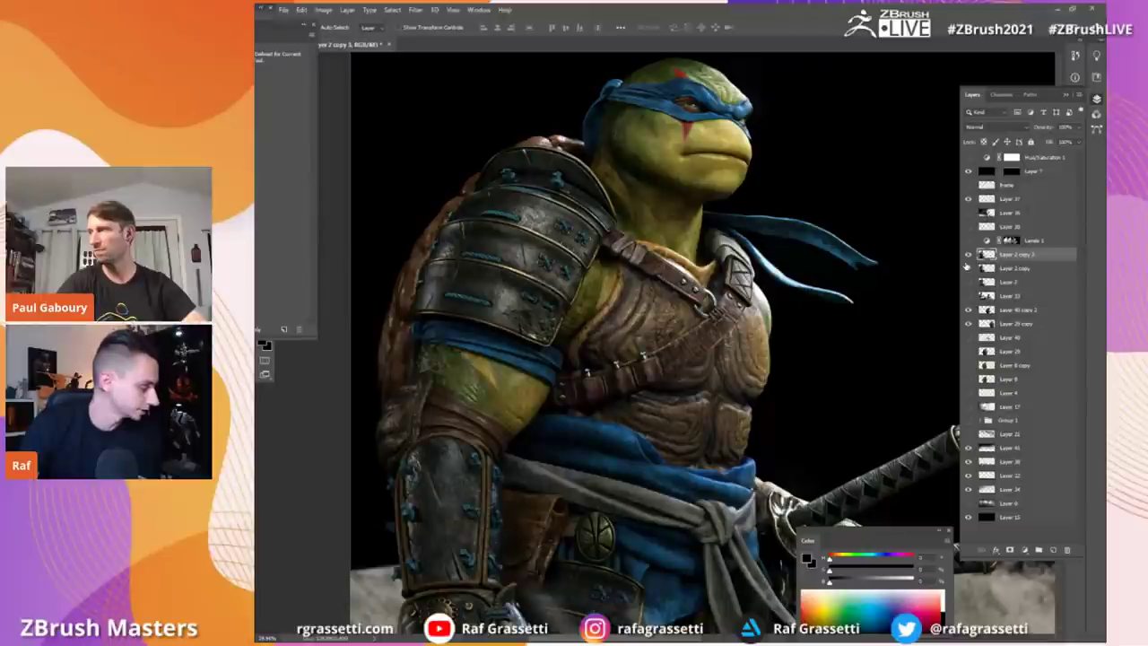
{"action": "left_click", "coordinate": [968, 255]}
{"action": "left_click", "coordinate": [969, 256]}
{"action": "left_click", "coordinate": [968, 256]}
{"action": "left_click", "coordinate": [968, 256]}
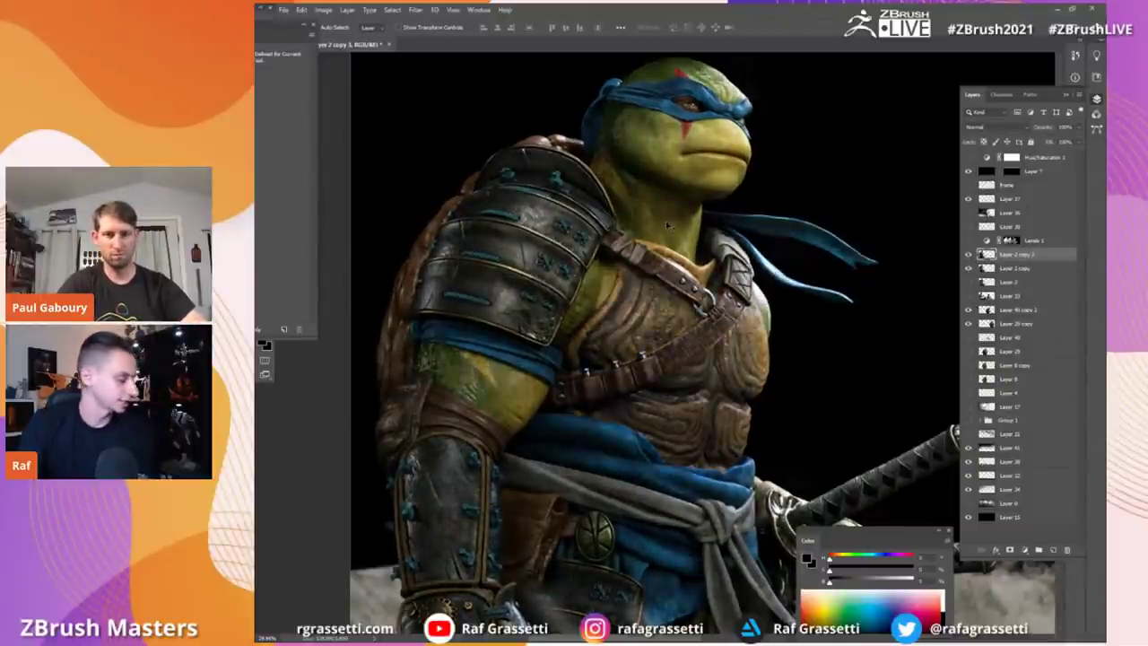
Step: Inspect the turtle's shoulder armor and chest straps up close, and check the layers inside Group 1
{"action": "left_click_drag", "start_coordinate": [644, 218], "coordinate": [678, 286], "text": "ctrl"}
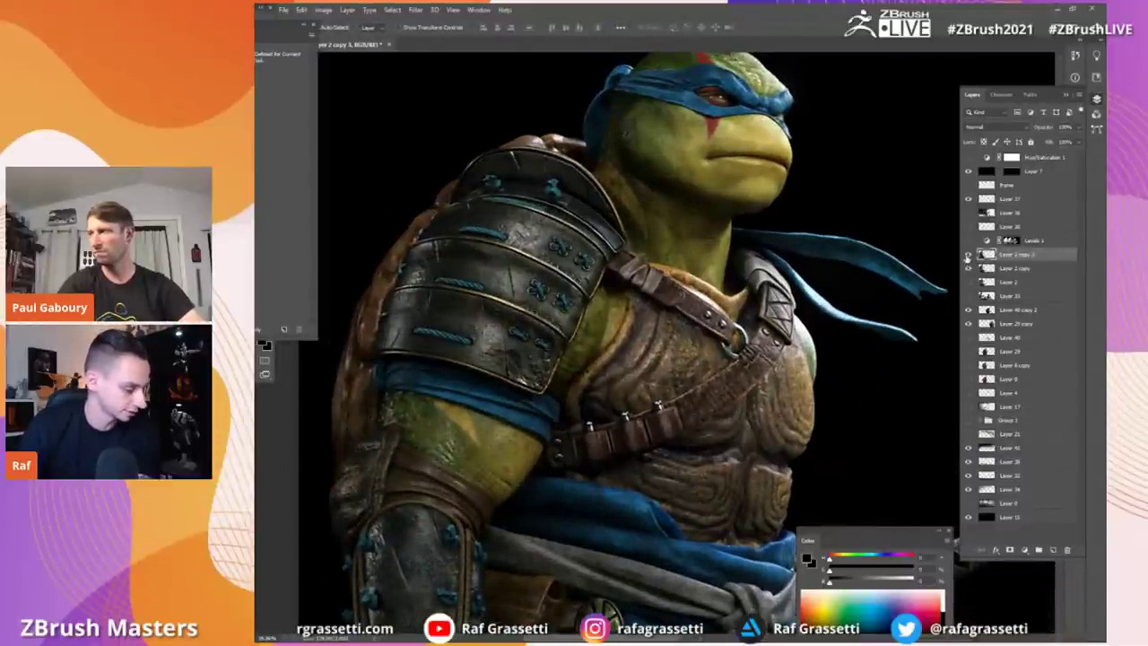
{"action": "left_click_drag", "start_coordinate": [602, 369], "coordinate": [669, 368]}
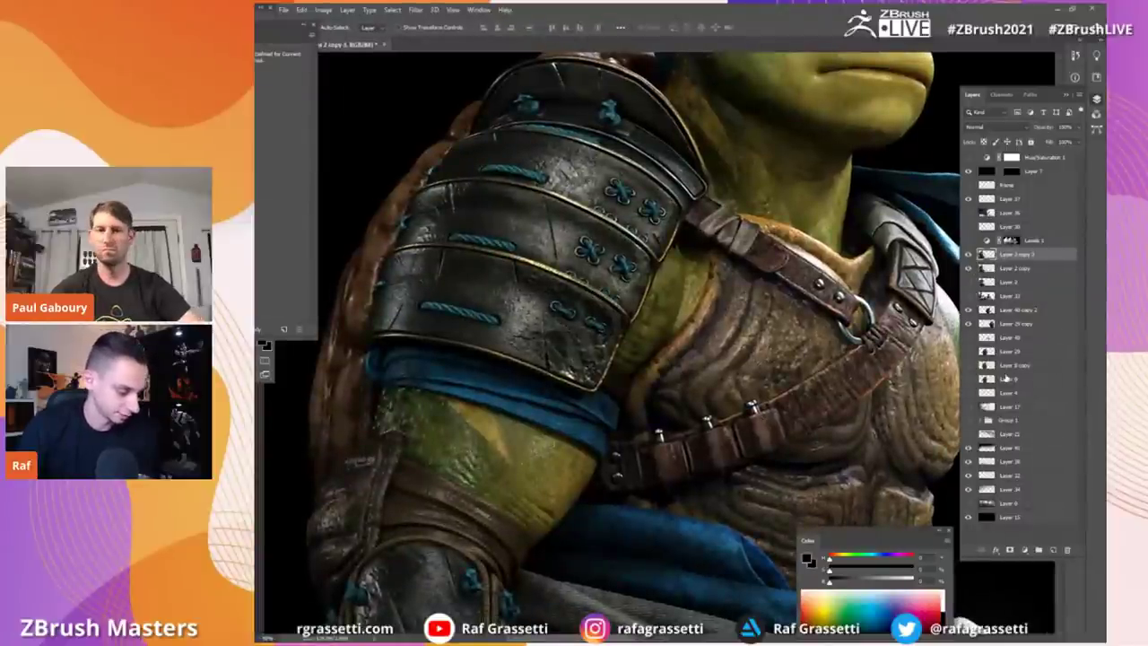
{"action": "left_click", "coordinate": [984, 420]}
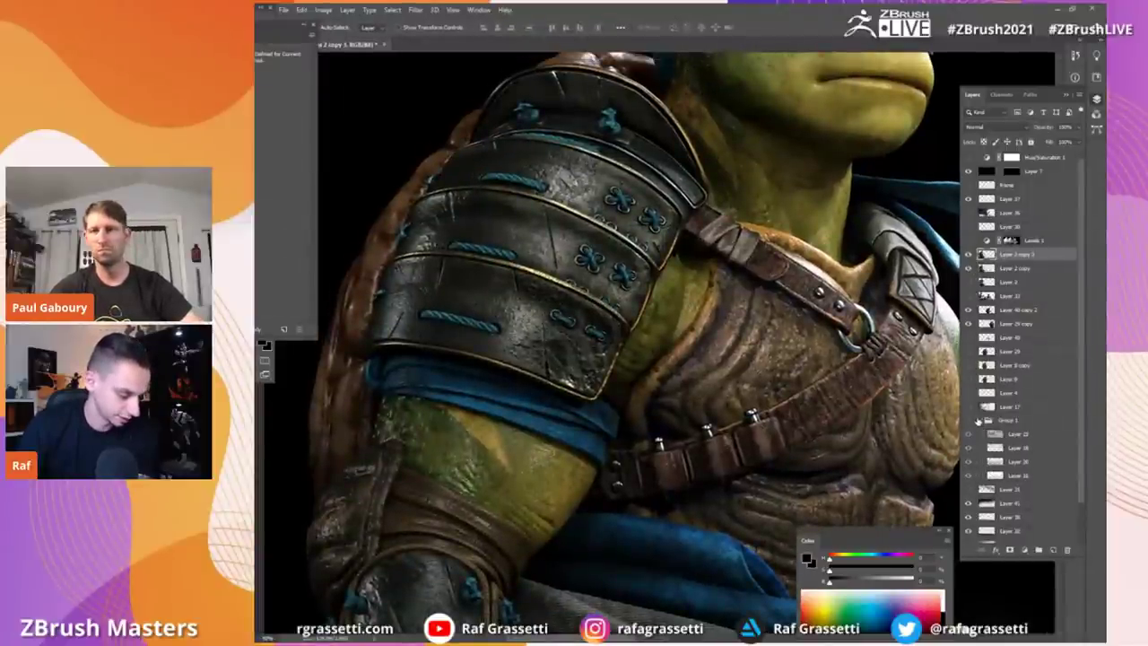
{"action": "left_click", "coordinate": [984, 420]}
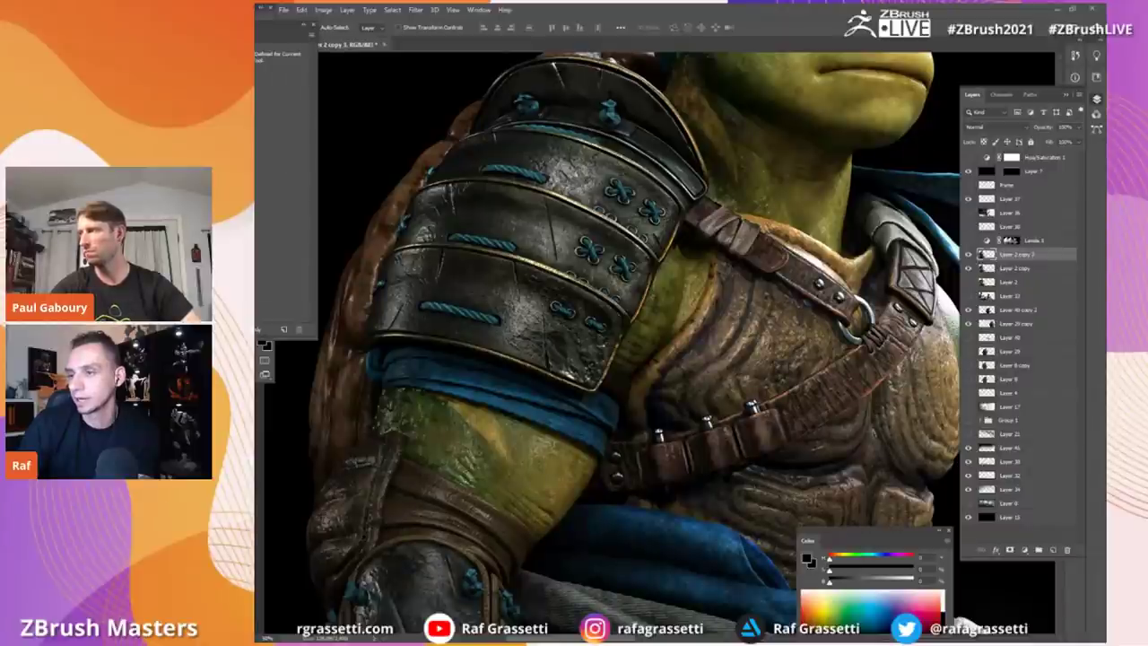
Step: Open the blue-masked turtle's render in IrfanView and advance to its albedo pass
{"action": "left_click_drag", "start_coordinate": [1144, 13], "coordinate": [872, 89]}
{"action": "double_click", "coordinate": [792, 220]}
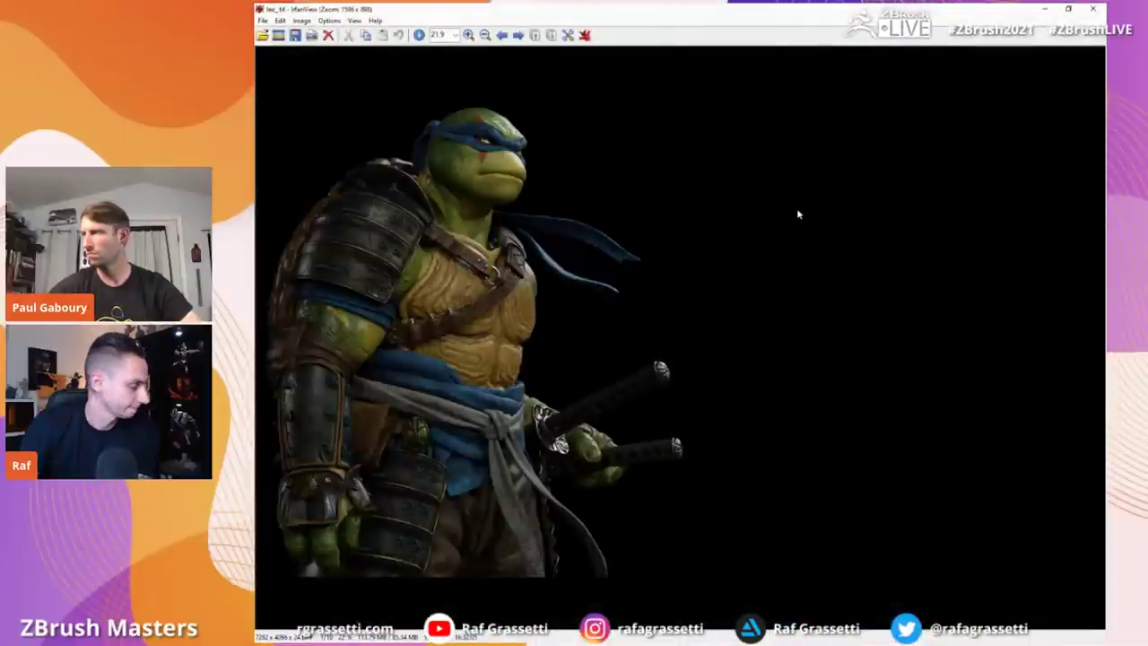
{"action": "key", "text": "Right"}
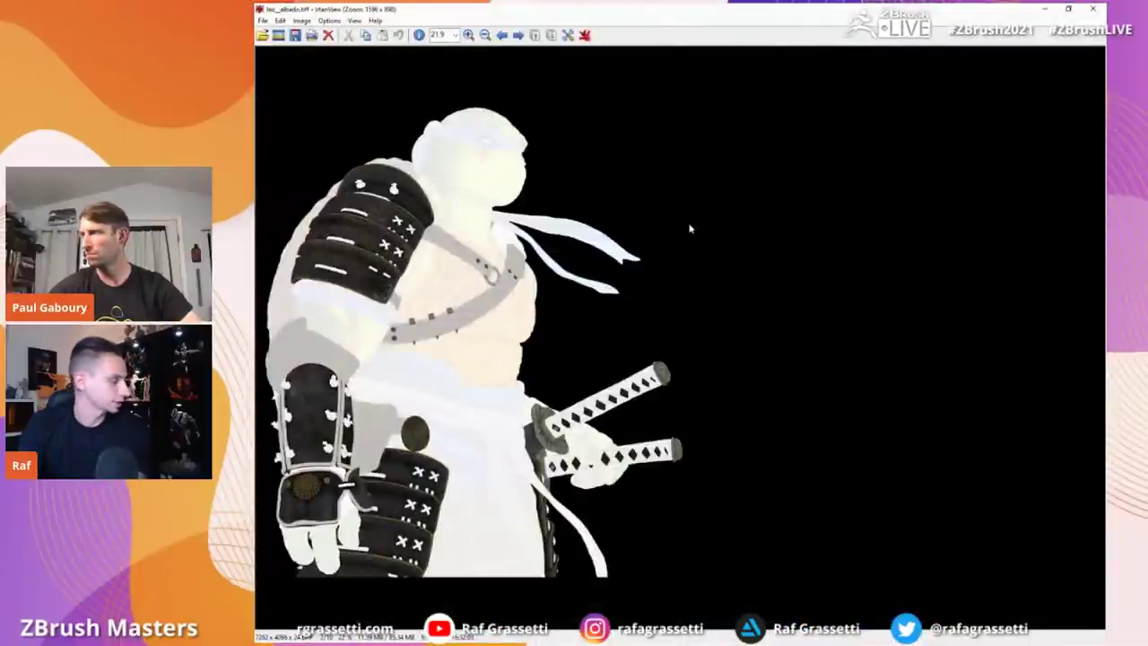
Step: Examine the shoulder armor, stitching and chest straps in the albedo pass up close
{"action": "scroll", "coordinate": [592, 225], "scroll_direction": "up", "scroll_amount": 4, "text": "ctrl"}
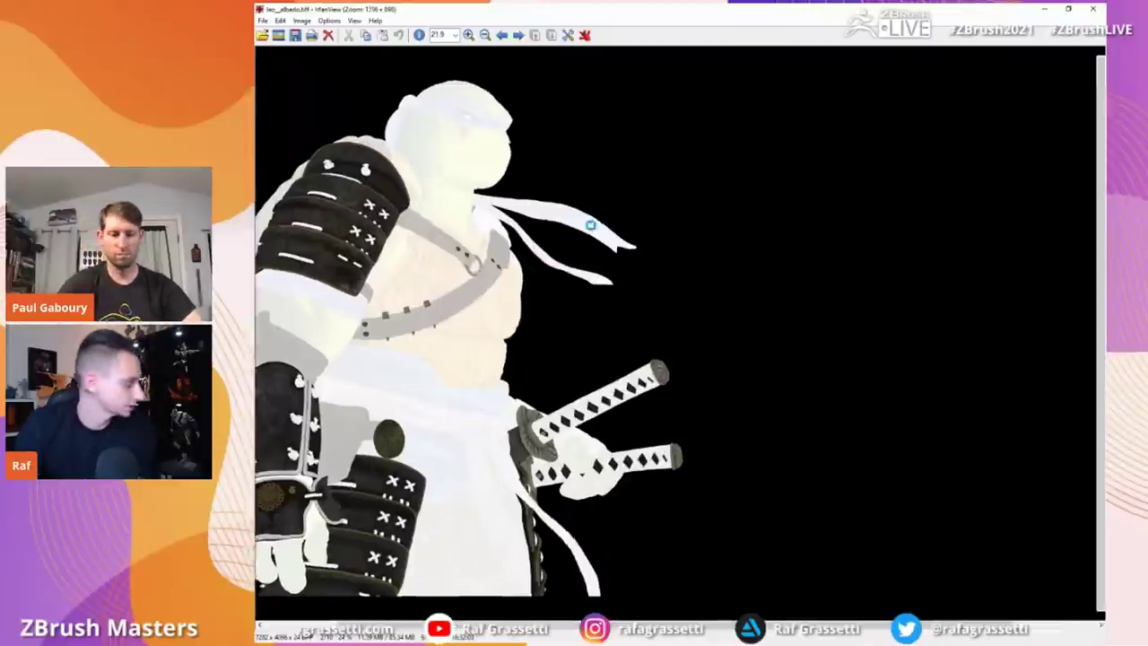
{"action": "scroll", "coordinate": [711, 339], "scroll_direction": "up", "scroll_amount": 3, "text": "ctrl"}
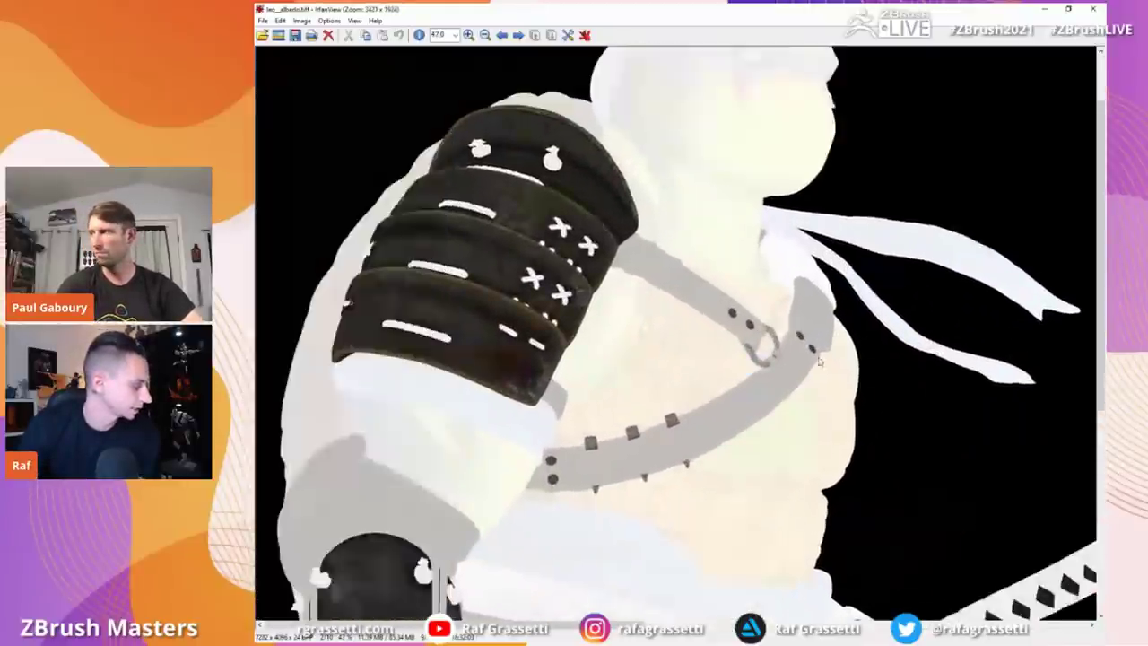
{"action": "scroll", "coordinate": [687, 365], "scroll_direction": "up", "scroll_amount": 2, "text": "ctrl"}
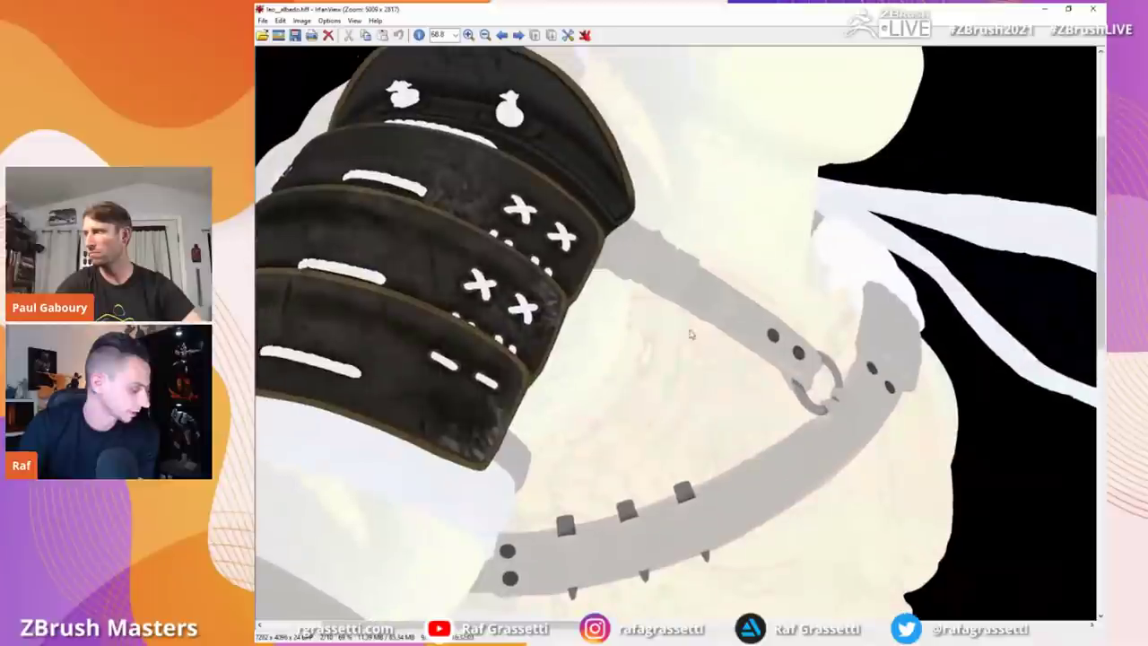
{"action": "right_click_drag", "start_coordinate": [720, 416], "coordinate": [730, 430]}
{"action": "right_click_drag", "start_coordinate": [711, 372], "coordinate": [700, 330]}
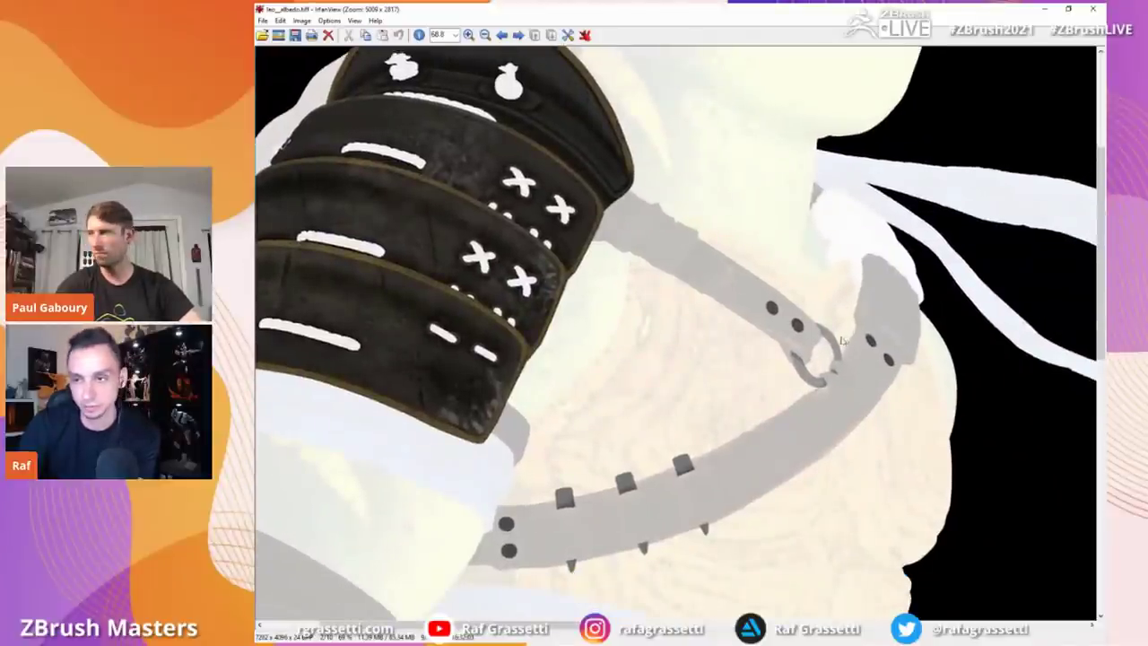
{"action": "scroll", "coordinate": [762, 310], "scroll_direction": "down", "scroll_amount": 3, "text": "ctrl"}
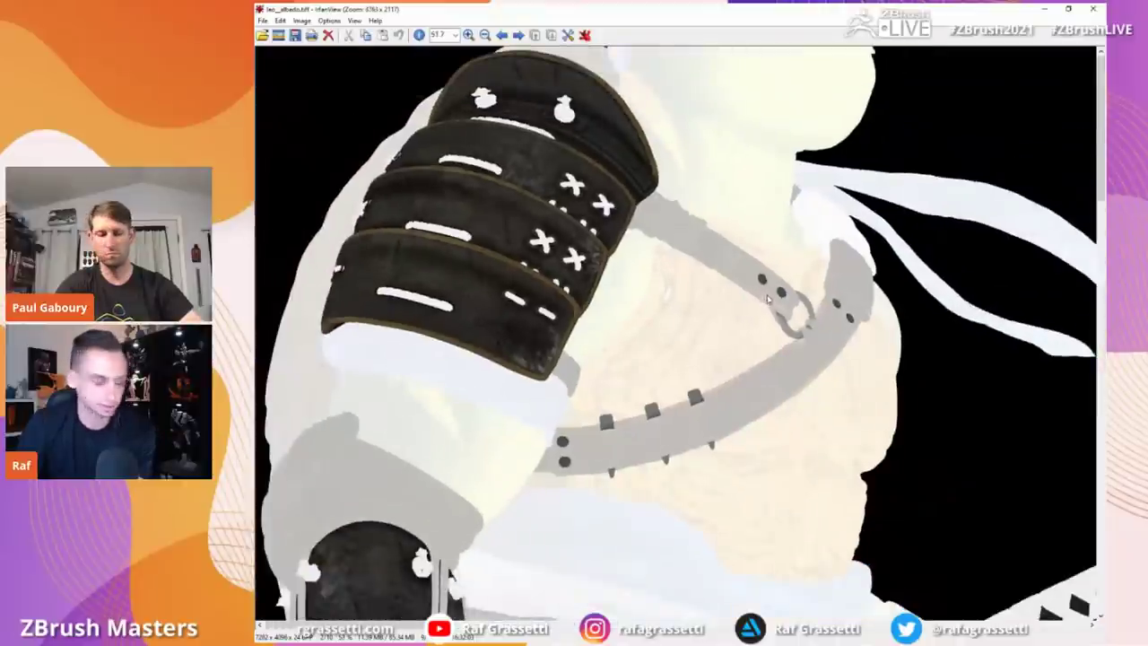
{"action": "scroll", "coordinate": [768, 299], "scroll_direction": "down", "scroll_amount": 8, "text": "ctrl"}
Step: Advance to the crypto material pass and examine its color-coded regions on the armor, straps and swords
{"action": "key", "text": "Right"}
{"action": "key", "text": "Right"}
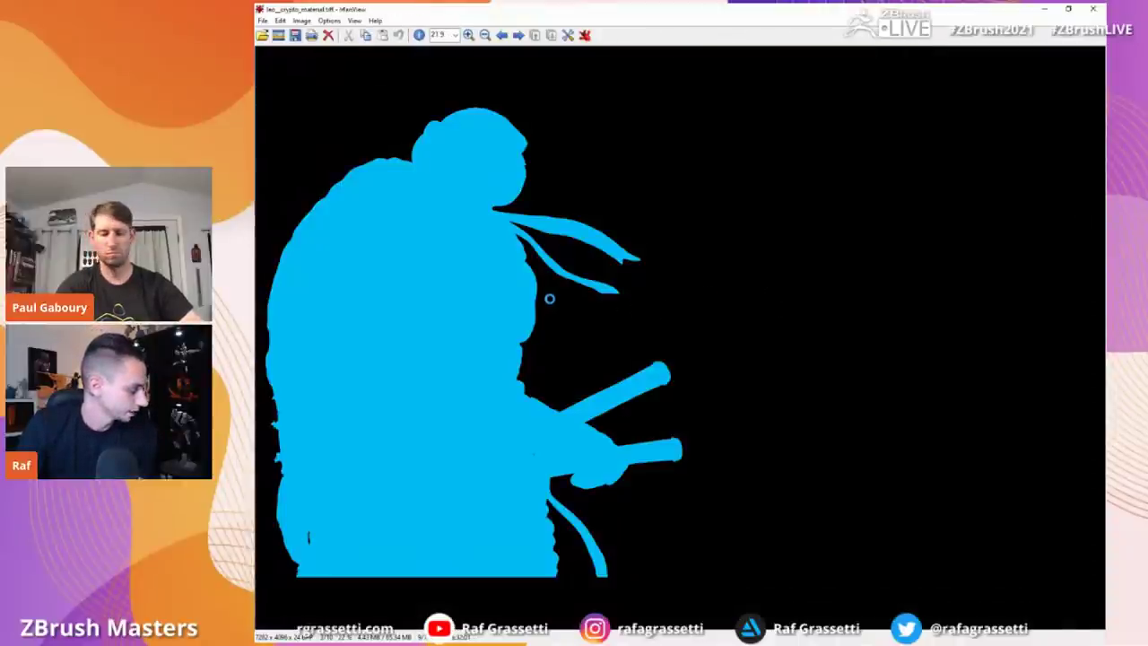
{"action": "scroll", "coordinate": [549, 299], "scroll_direction": "down", "scroll_amount": 1}
{"action": "scroll", "coordinate": [597, 328], "scroll_direction": "up", "scroll_amount": 2, "text": "ctrl"}
{"action": "right_click_drag", "start_coordinate": [422, 267], "coordinate": [753, 358]}
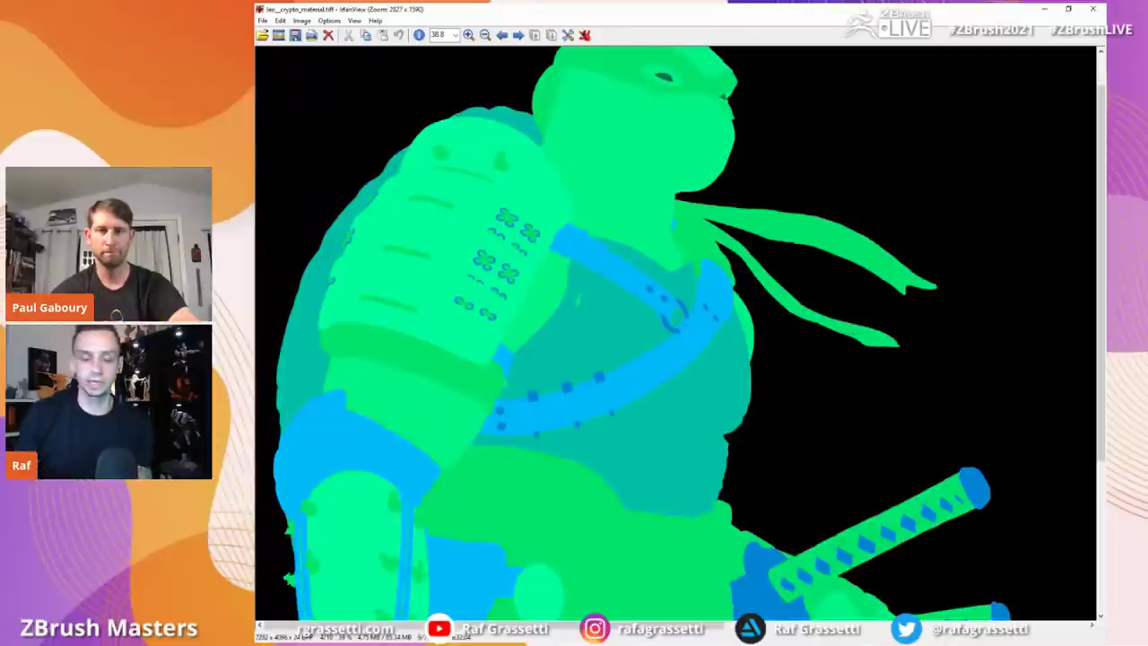
{"action": "scroll", "coordinate": [680, 359], "scroll_direction": "down", "scroll_amount": 1}
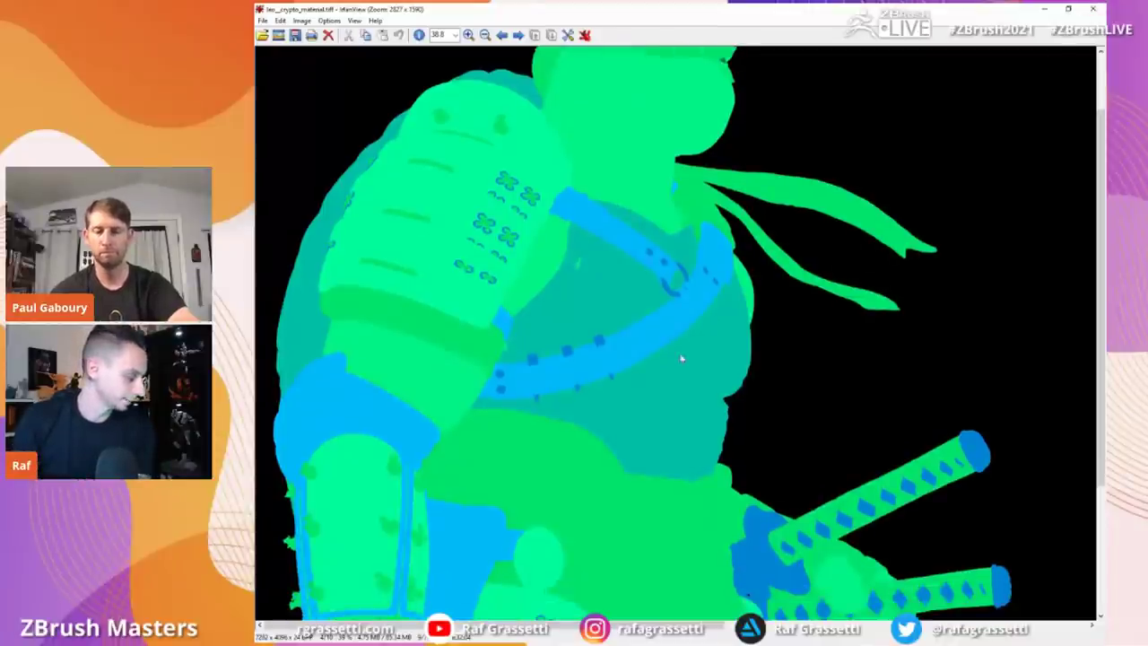
{"action": "scroll", "coordinate": [628, 430], "scroll_direction": "down", "scroll_amount": 1}
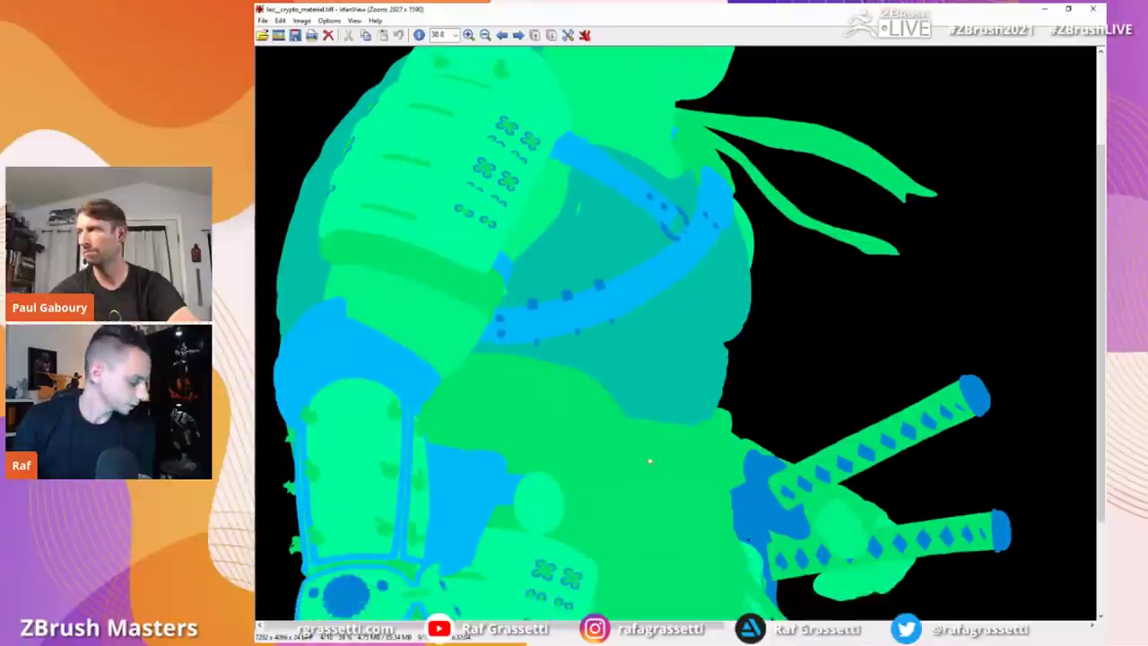
Step: Look over the turtle's head in the crypto material pass, and page through the following passes up to the specular pass
{"action": "scroll", "coordinate": [759, 413], "scroll_direction": "up", "scroll_amount": 3}
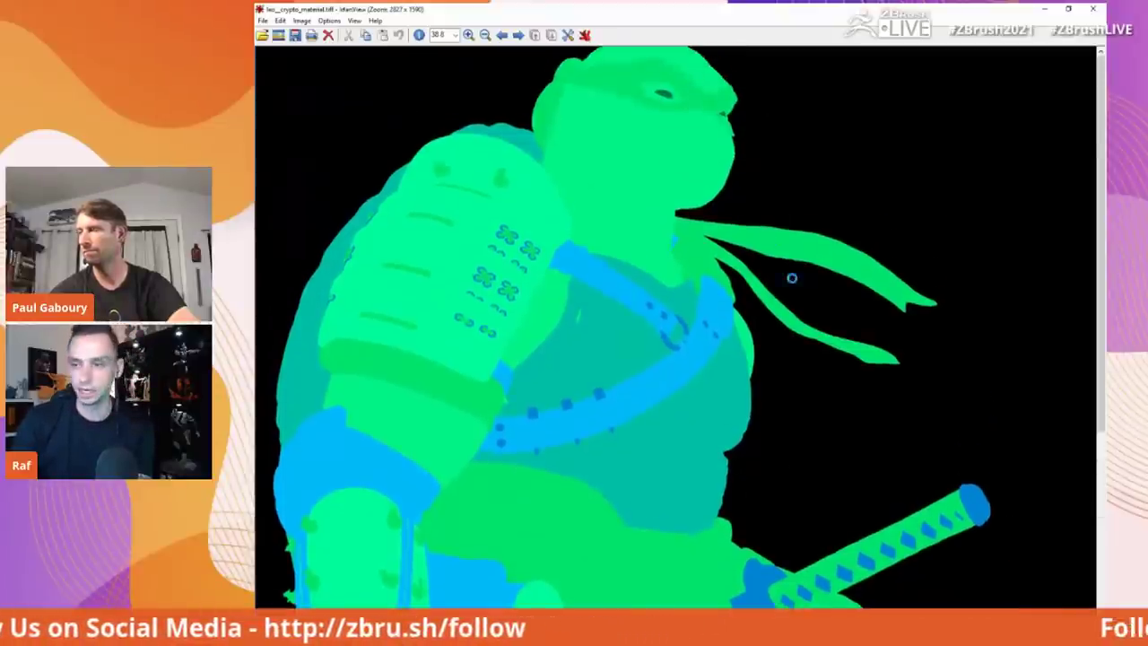
{"action": "scroll", "coordinate": [581, 329], "scroll_direction": "up", "scroll_amount": 1}
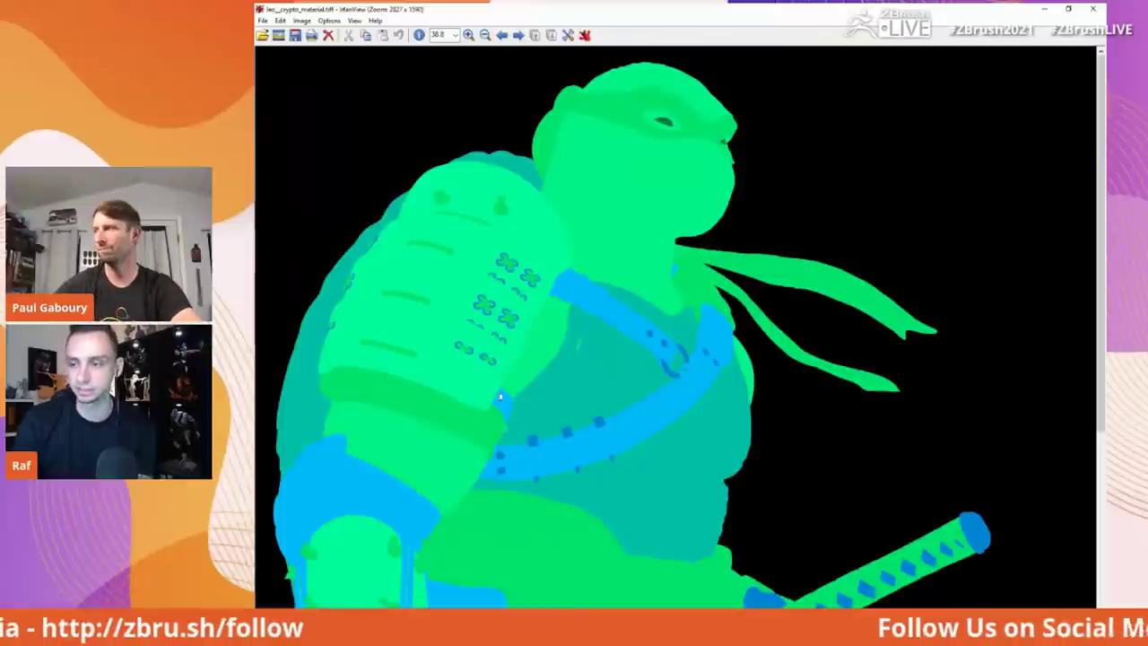
{"action": "key", "text": "ctrl+h"}
{"action": "key", "text": "space"}
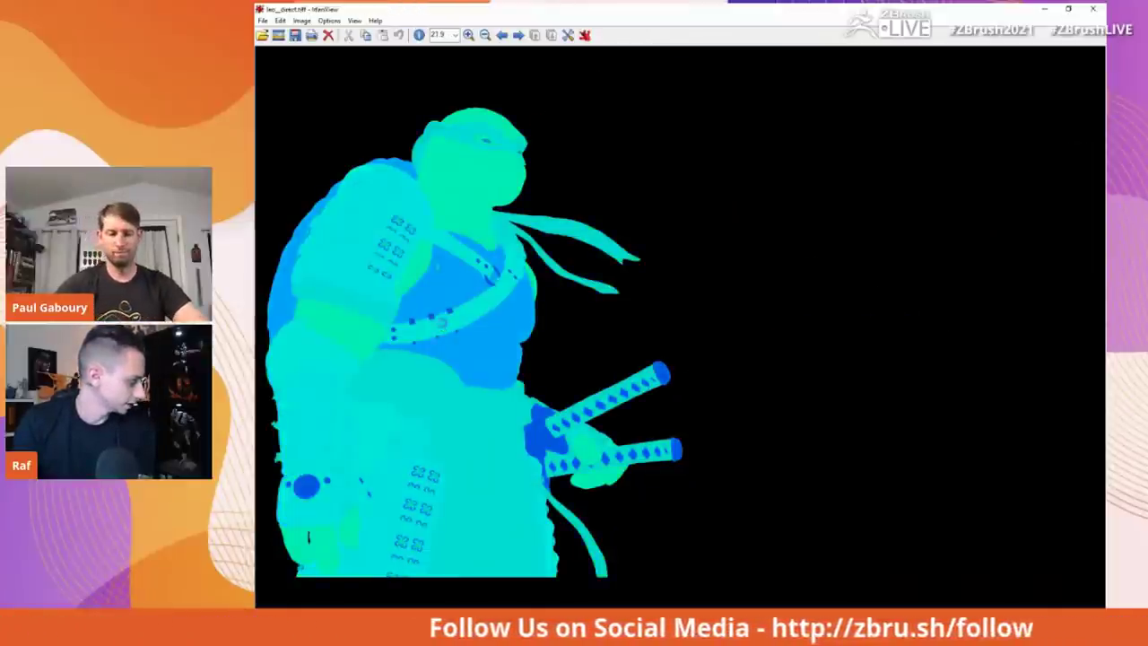
{"action": "key", "text": "space"}
{"action": "key", "text": "space"}
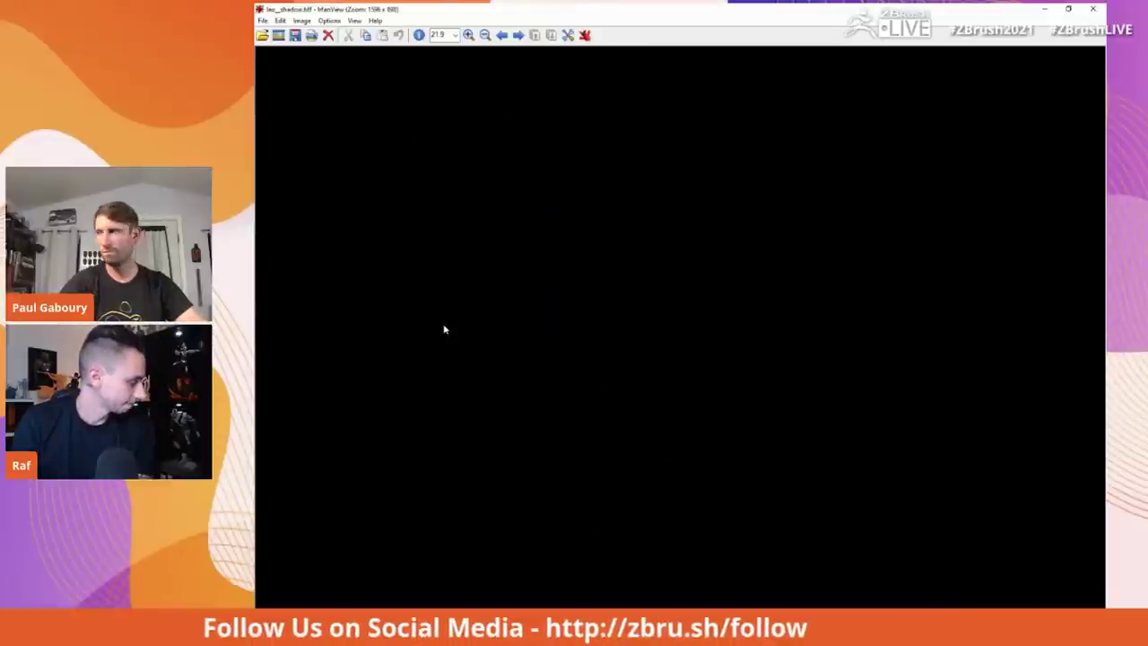
{"action": "key", "text": "BackSpace"}
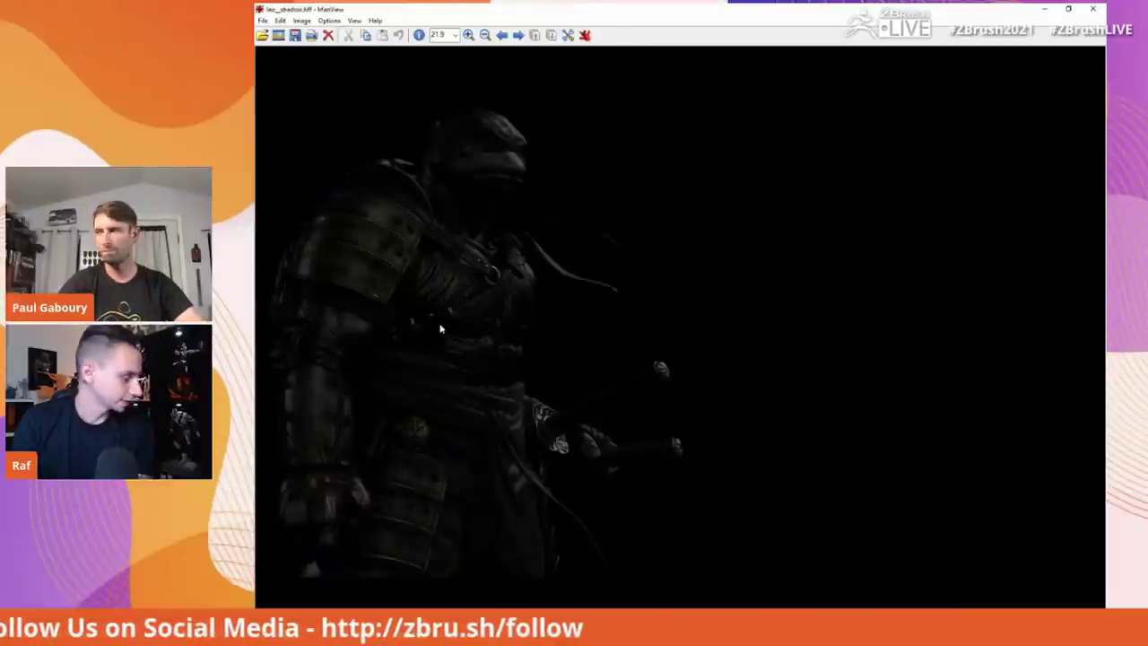
{"action": "key", "text": "space"}
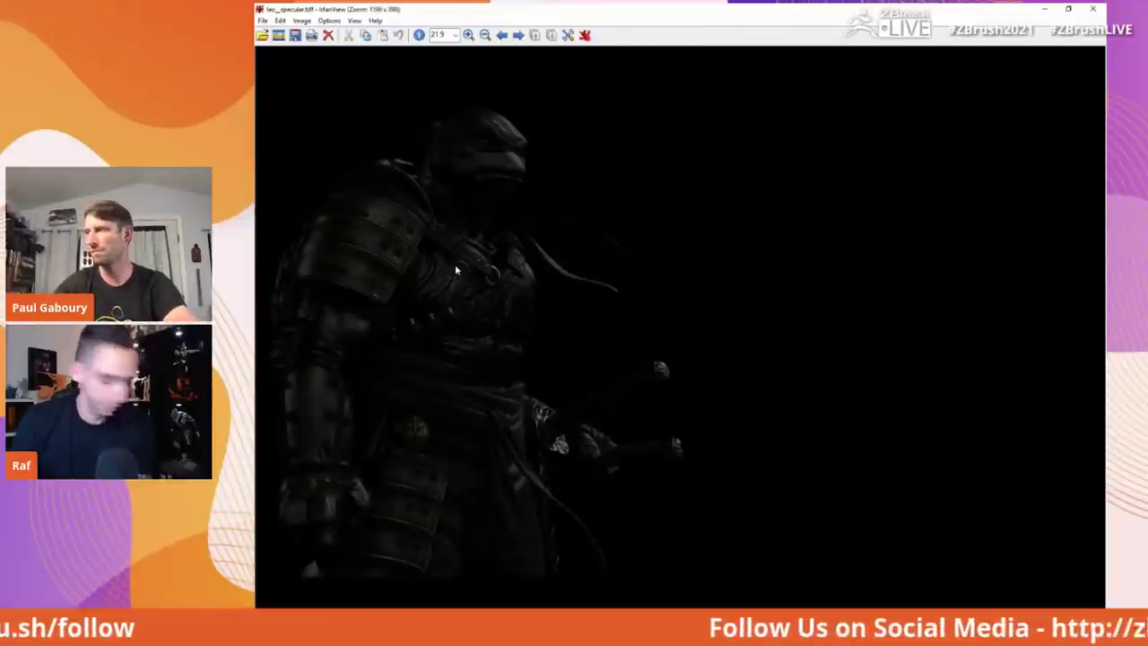
Step: Examine the highlights on the shoulder armor, face and chest straps in the specular pass up close
{"action": "scroll", "coordinate": [456, 266], "scroll_direction": "up", "scroll_amount": 6, "text": "ctrl"}
{"action": "right_click_drag", "start_coordinate": [467, 267], "coordinate": [705, 302]}
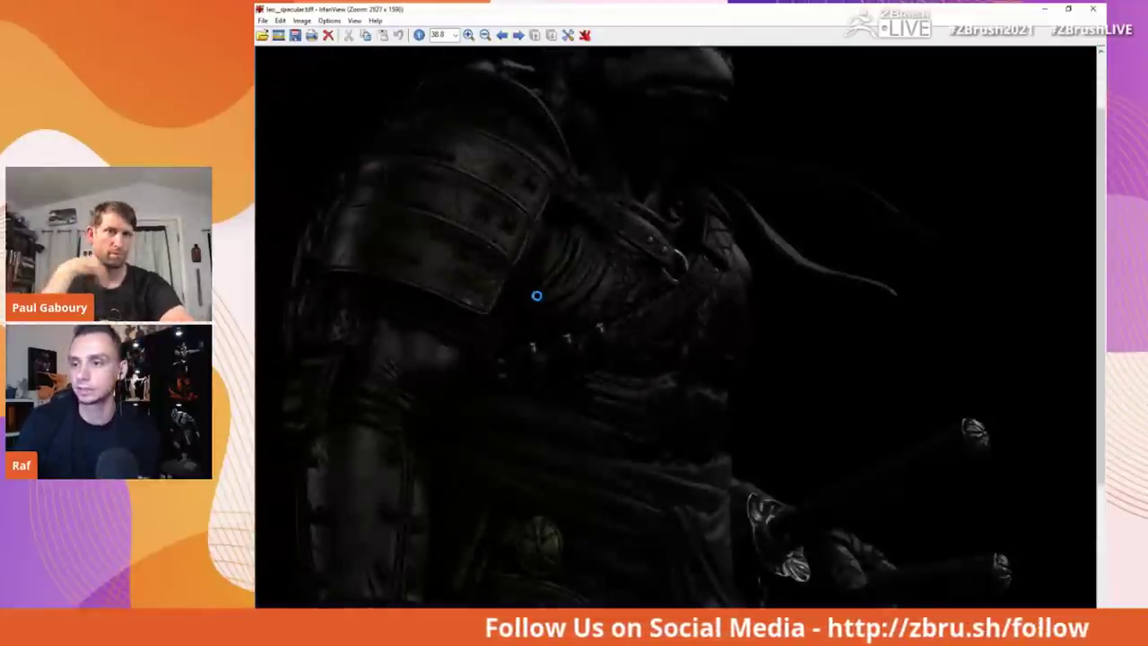
{"action": "scroll", "coordinate": [543, 301], "scroll_direction": "up", "scroll_amount": 3}
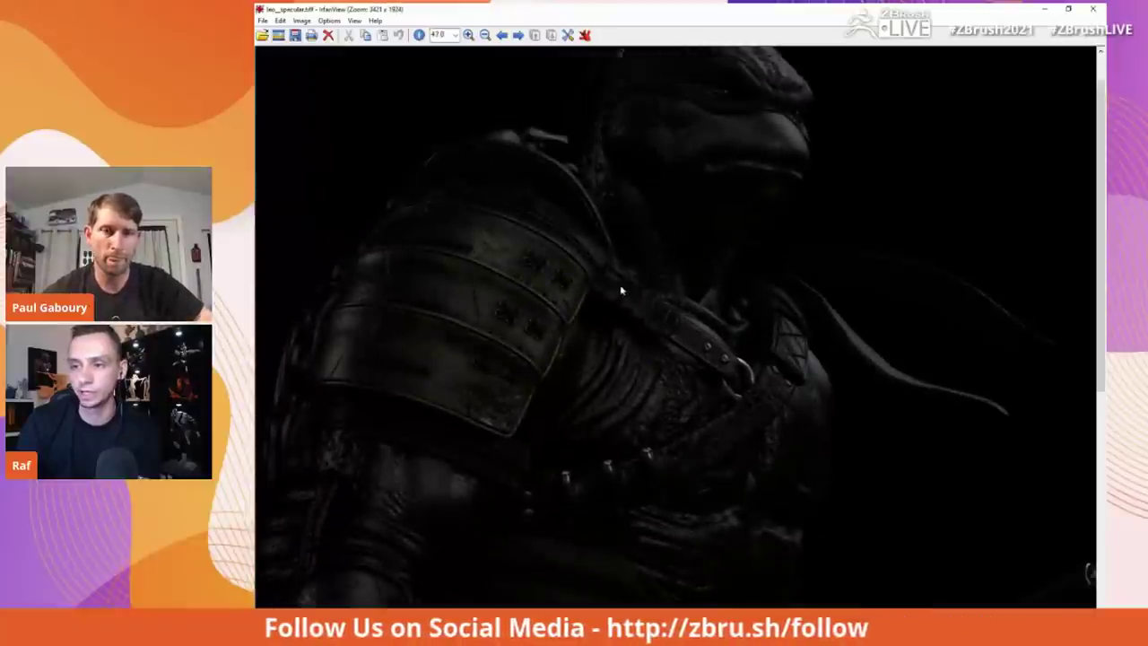
{"action": "left_click_drag", "start_coordinate": [621, 289], "coordinate": [594, 236]}
{"action": "left_click_drag", "start_coordinate": [605, 374], "coordinate": [566, 238]}
{"action": "right_click_drag", "start_coordinate": [553, 311], "coordinate": [558, 167]}
{"action": "right_click_drag", "start_coordinate": [530, 346], "coordinate": [601, 267]}
{"action": "right_click_drag", "start_coordinate": [599, 190], "coordinate": [580, 397]}
{"action": "right_click_drag", "start_coordinate": [636, 195], "coordinate": [620, 395]}
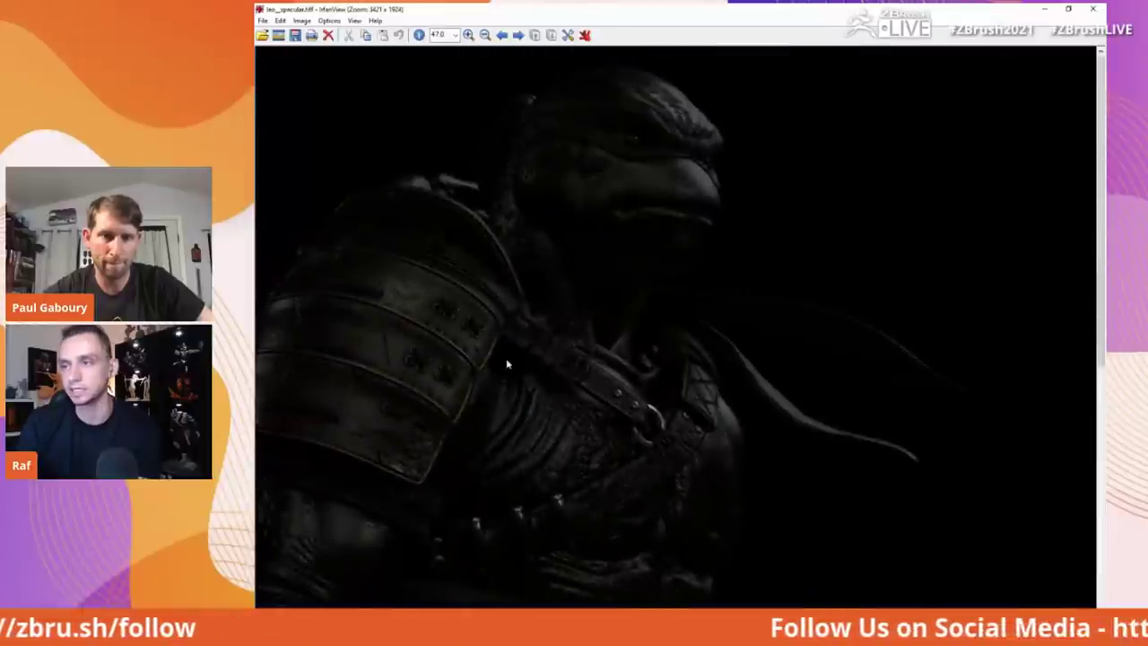
{"action": "scroll", "coordinate": [505, 363], "scroll_direction": "up", "scroll_amount": 1}
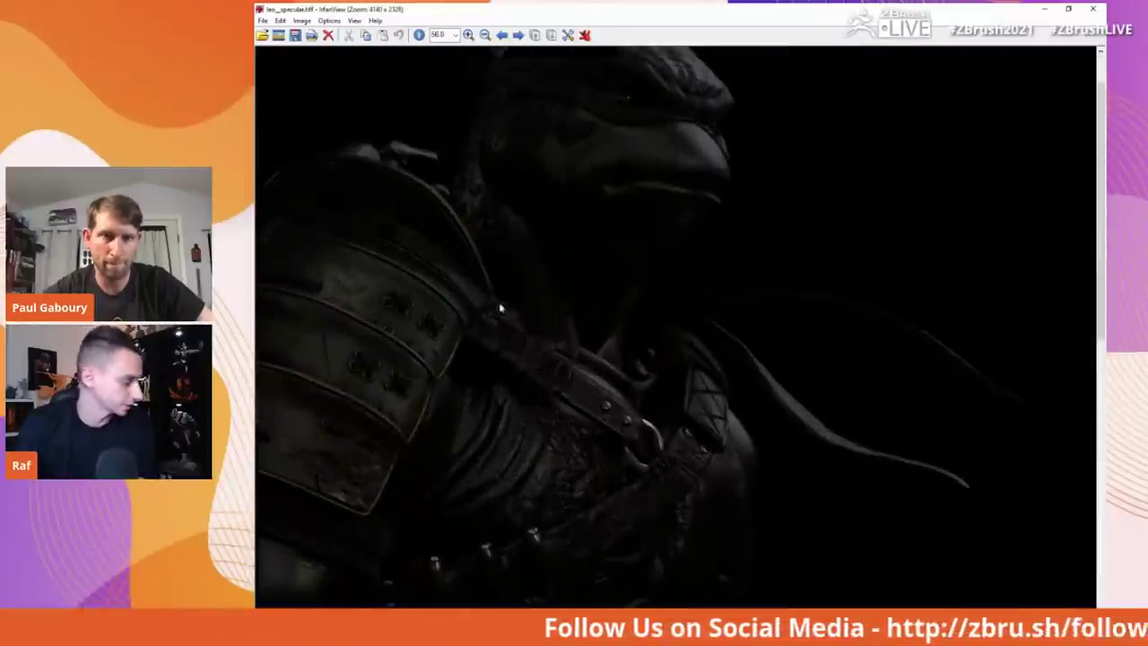
{"action": "left_click_drag", "start_coordinate": [500, 309], "coordinate": [636, 359]}
{"action": "scroll", "coordinate": [636, 359], "scroll_direction": "down", "scroll_amount": 2}
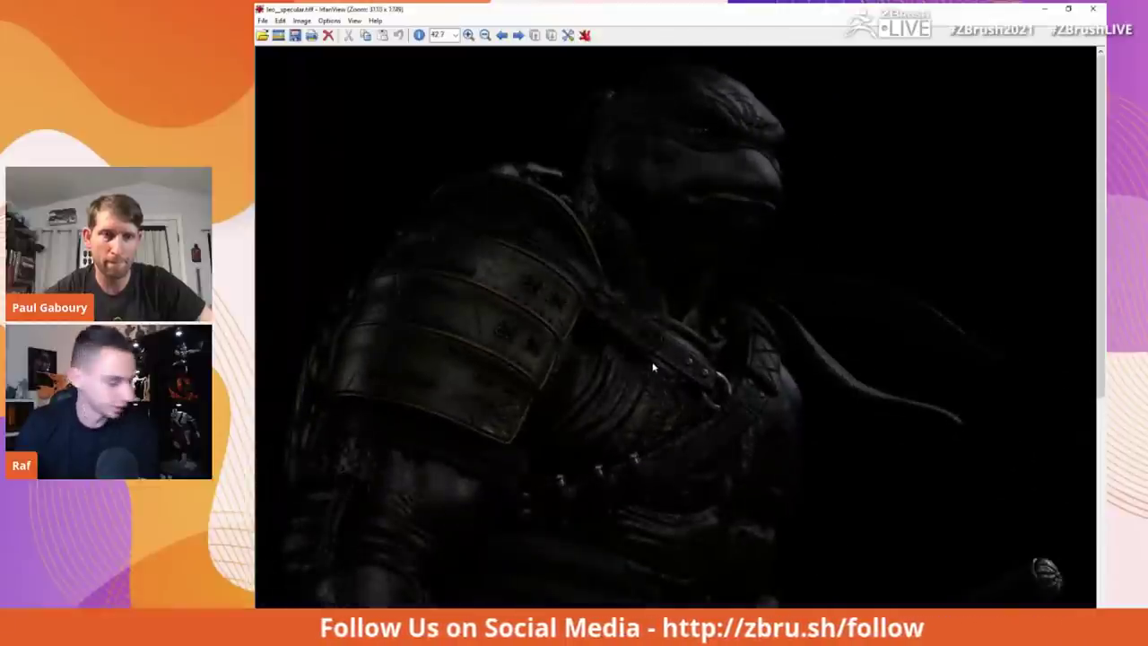
Step: Advance to the sss pass and examine the turtle's face, arm and chest skin up close
{"action": "key", "text": "space"}
{"action": "key", "text": "space"}
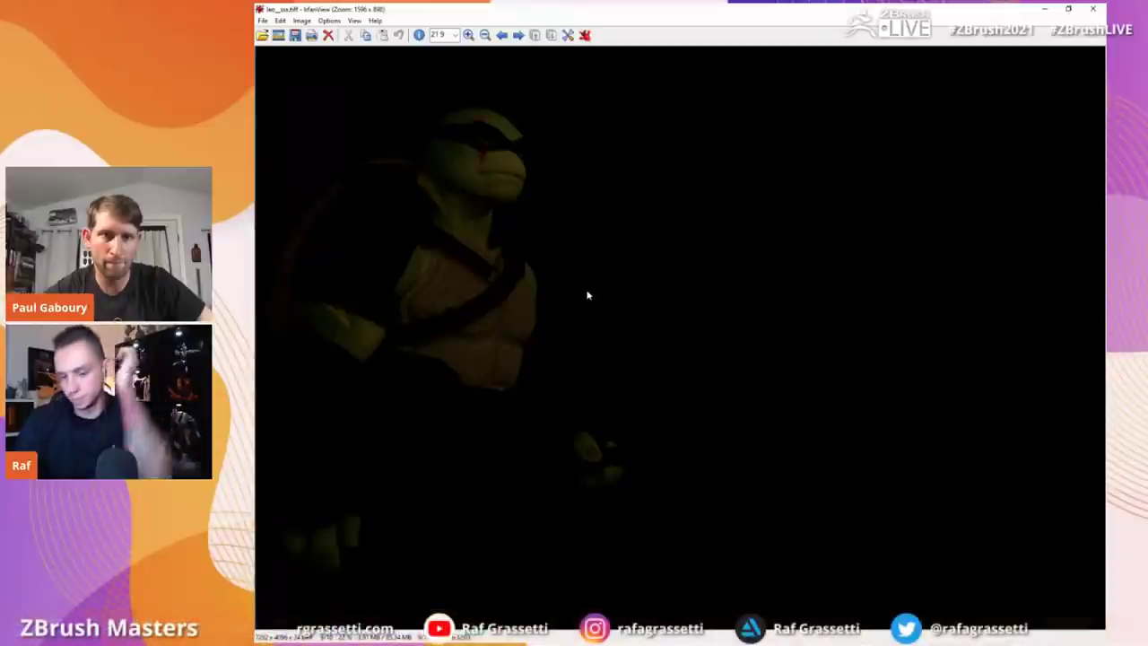
{"action": "scroll", "coordinate": [509, 291], "scroll_direction": "up", "scroll_amount": 4, "text": "ctrl"}
{"action": "right_click_drag", "start_coordinate": [510, 302], "coordinate": [632, 354]}
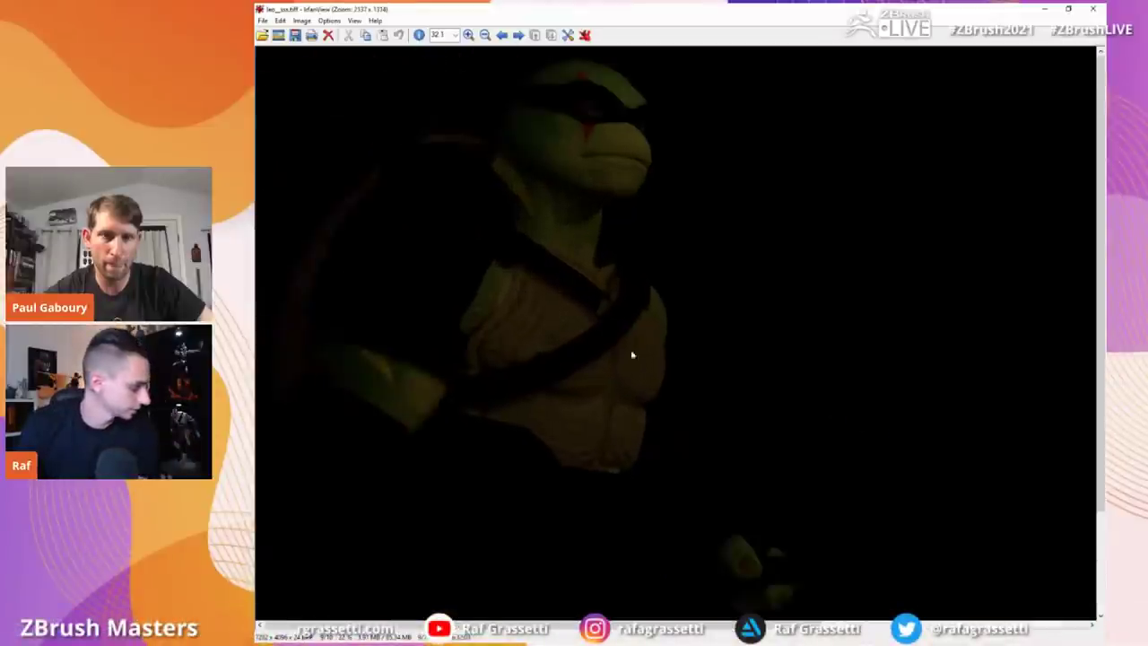
{"action": "scroll", "coordinate": [669, 374], "scroll_direction": "up", "scroll_amount": 1, "text": "ctrl"}
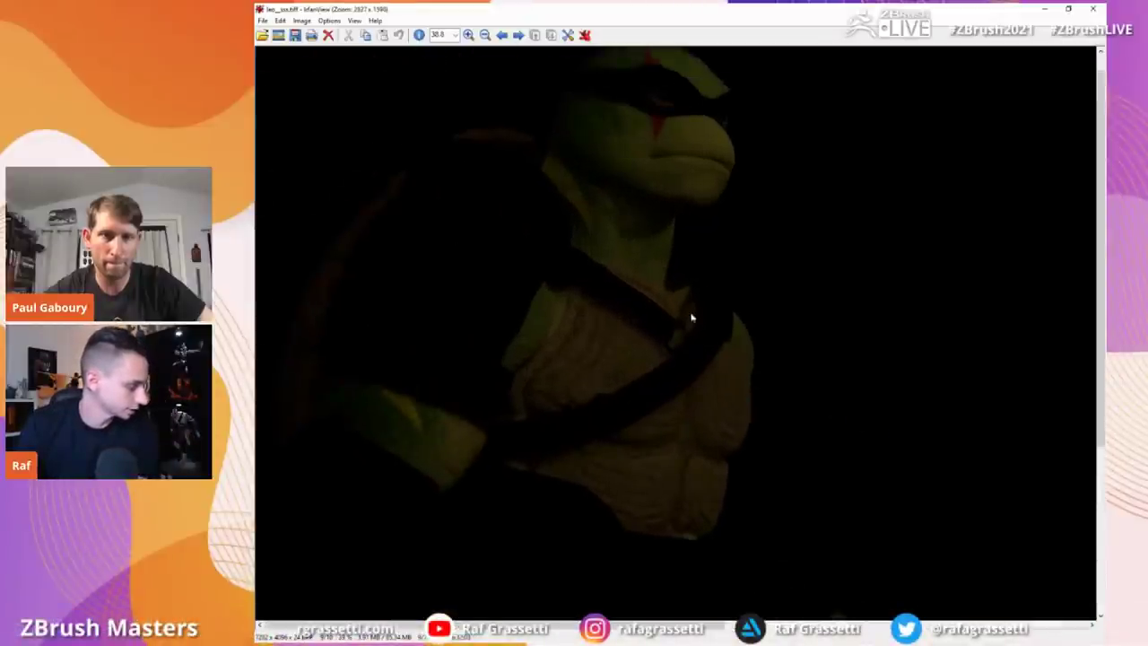
{"action": "scroll", "coordinate": [692, 318], "scroll_direction": "up", "scroll_amount": 2, "text": "ctrl"}
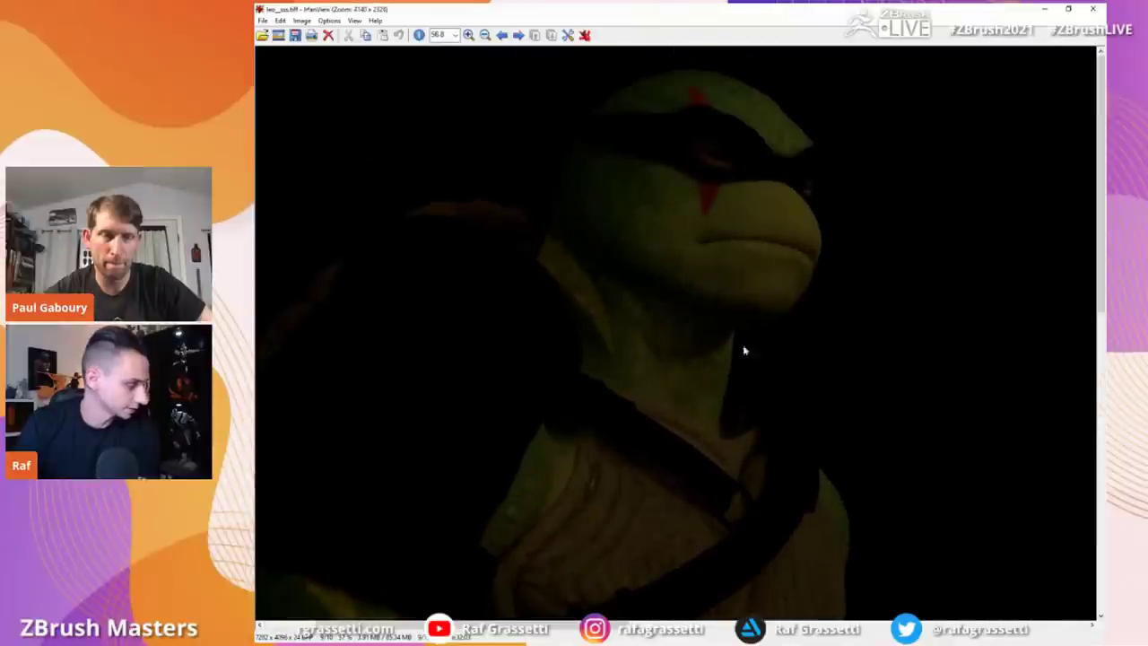
{"action": "scroll", "coordinate": [769, 358], "scroll_direction": "down", "scroll_amount": 4, "text": "ctrl"}
{"action": "scroll", "coordinate": [773, 359], "scroll_direction": "up", "scroll_amount": 1, "text": "ctrl"}
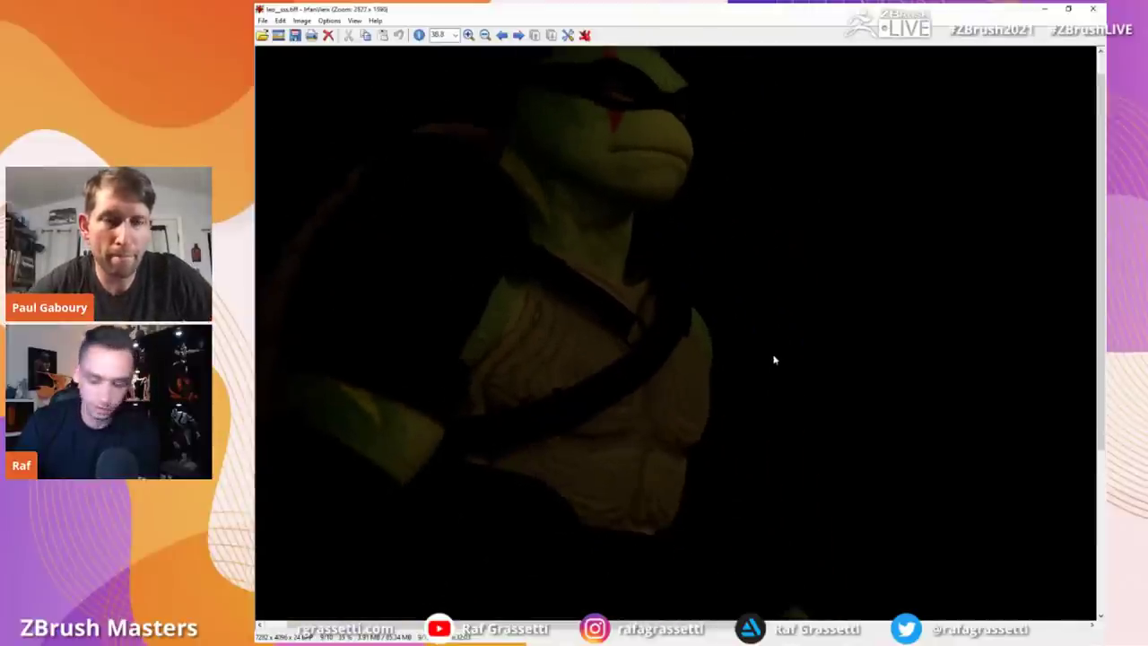
Step: View the Z depth pass, close the image viewer and return to the turtle composite in Photoshop
{"action": "key", "text": "ctrl+h"}
{"action": "key", "text": "space"}
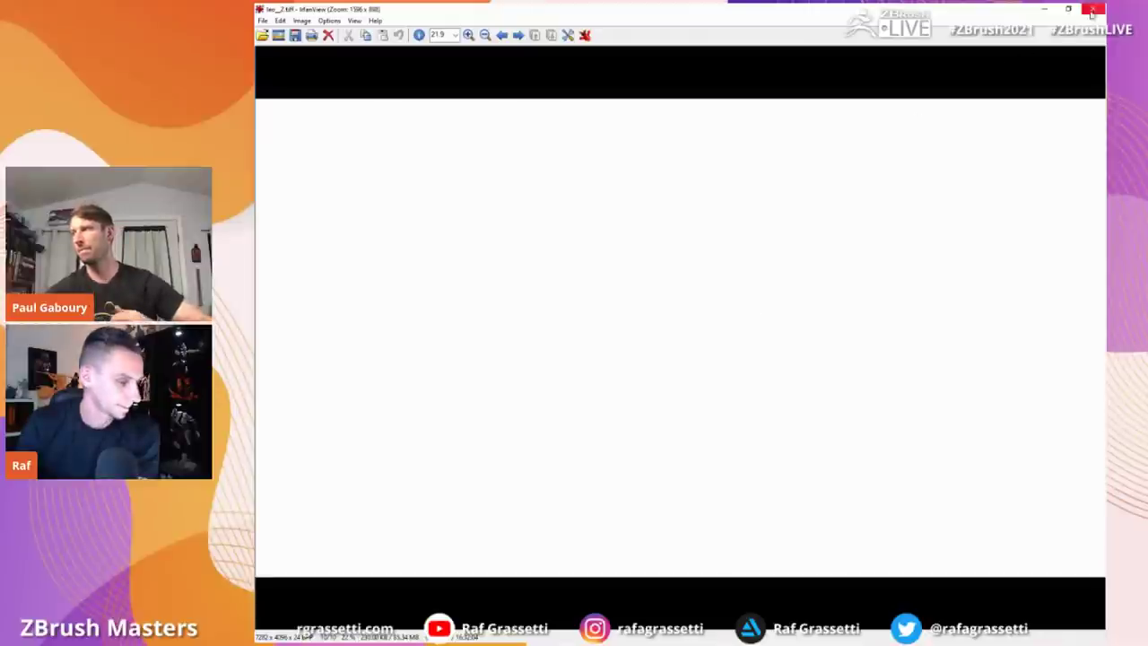
{"action": "left_click", "coordinate": [1092, 8]}
{"action": "left_click", "coordinate": [467, 330]}
Step: Compare the blue-masked turtle's face, shoulder armor and chest up close with Layer 2 copy 3 hidden and shown
{"action": "left_click_drag", "start_coordinate": [624, 309], "coordinate": [593, 392]}
{"action": "left_click_drag", "start_coordinate": [666, 341], "coordinate": [541, 395]}
{"action": "key", "text": "z"}
{"action": "left_click_drag", "start_coordinate": [632, 395], "coordinate": [624, 370]}
{"action": "key", "text": "z"}
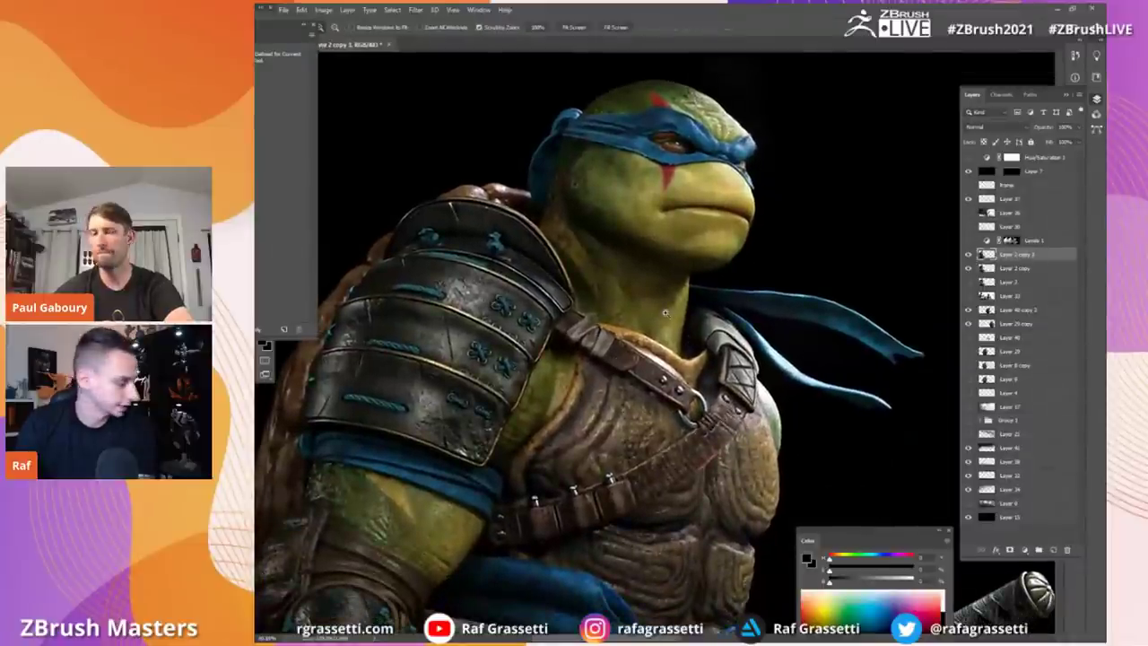
{"action": "left_click_drag", "start_coordinate": [691, 341], "coordinate": [723, 341]}
{"action": "left_click", "coordinate": [968, 255]}
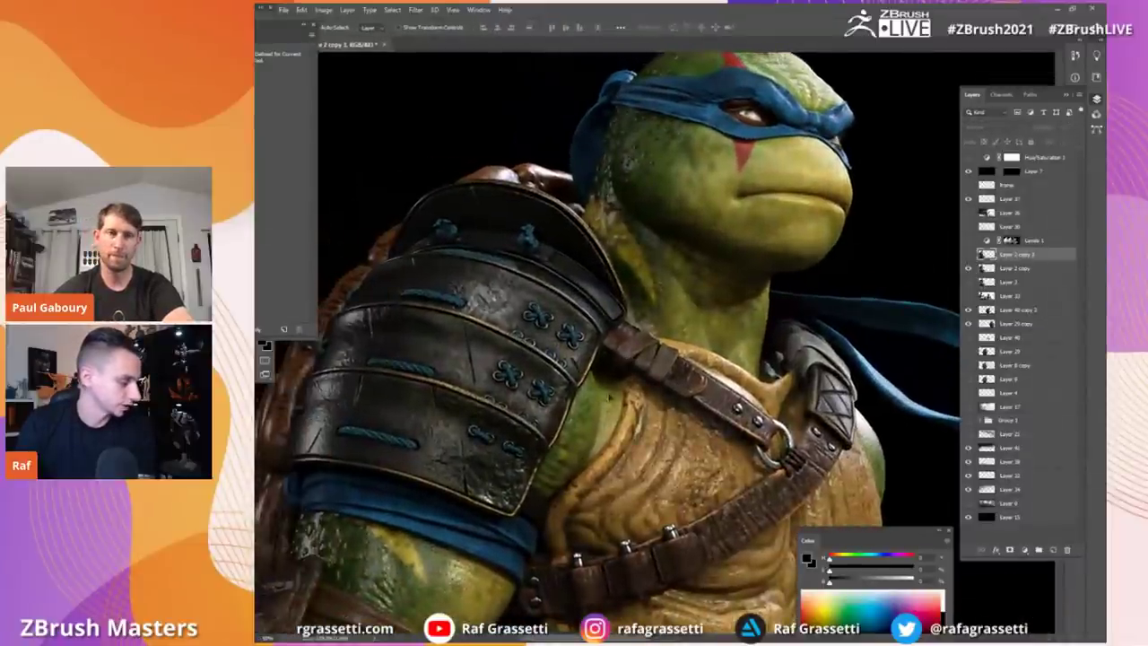
{"action": "scroll", "coordinate": [665, 429], "scroll_direction": "down", "scroll_amount": 2, "text": "alt"}
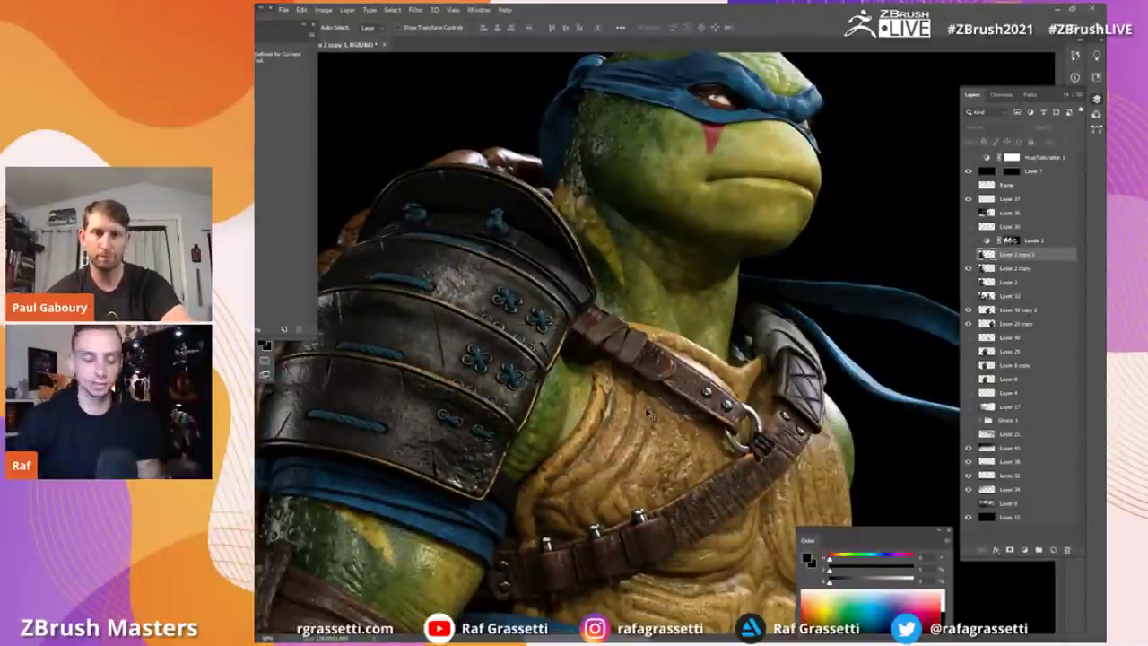
{"action": "left_click", "coordinate": [968, 255]}
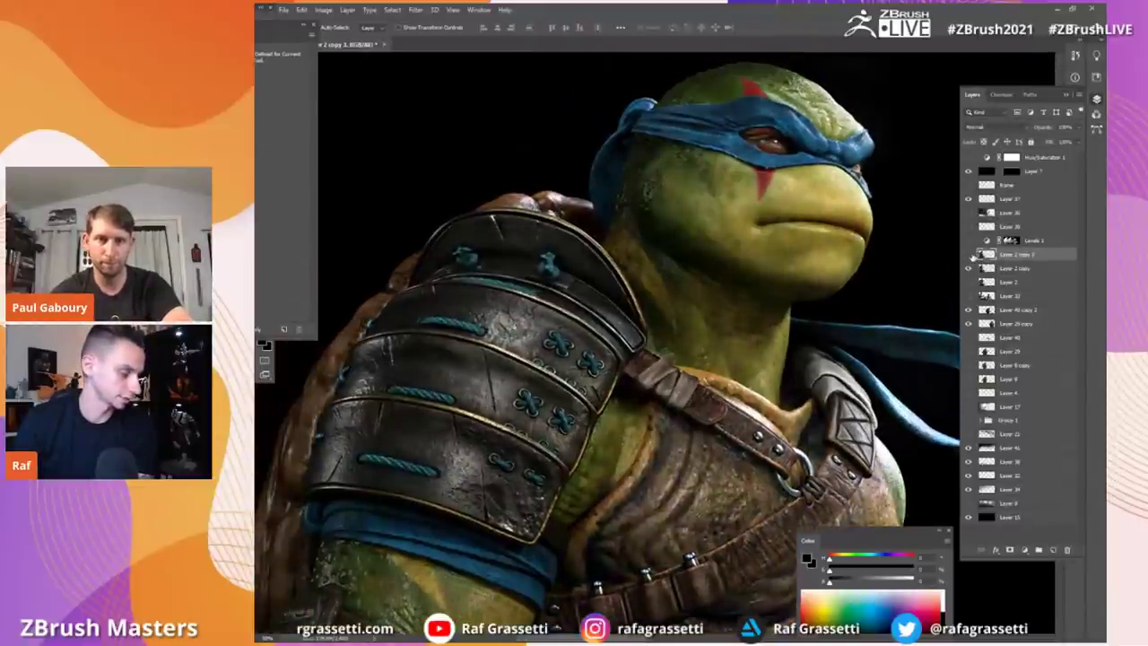
{"action": "left_click", "coordinate": [969, 255]}
Step: Compare the turtle's torso, belt and bracer with Layer 2 copy 3 hidden and shown, leaving the layer visible
{"action": "left_click_drag", "start_coordinate": [847, 421], "coordinate": [750, 297]}
{"action": "left_click_drag", "start_coordinate": [783, 262], "coordinate": [781, 228]}
{"action": "left_click_drag", "start_coordinate": [821, 337], "coordinate": [725, 224], "text": "ctrl"}
{"action": "left_click_drag", "start_coordinate": [664, 303], "coordinate": [692, 303], "text": "ctrl"}
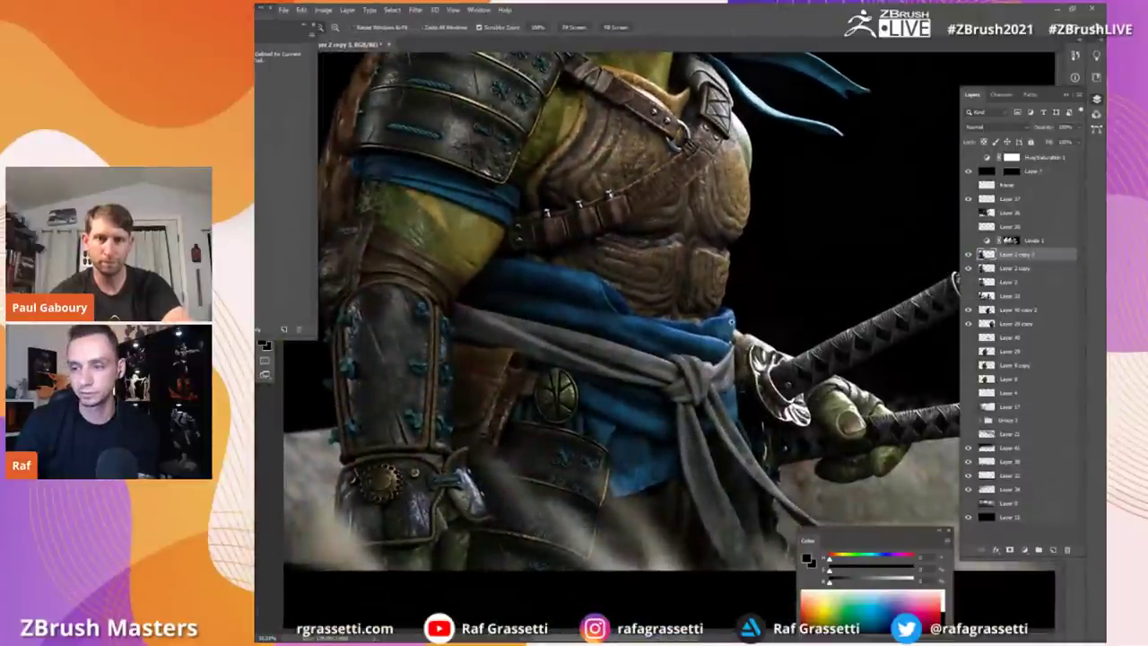
{"action": "key", "text": "v"}
{"action": "left_click", "coordinate": [968, 255]}
{"action": "left_click", "coordinate": [969, 256]}
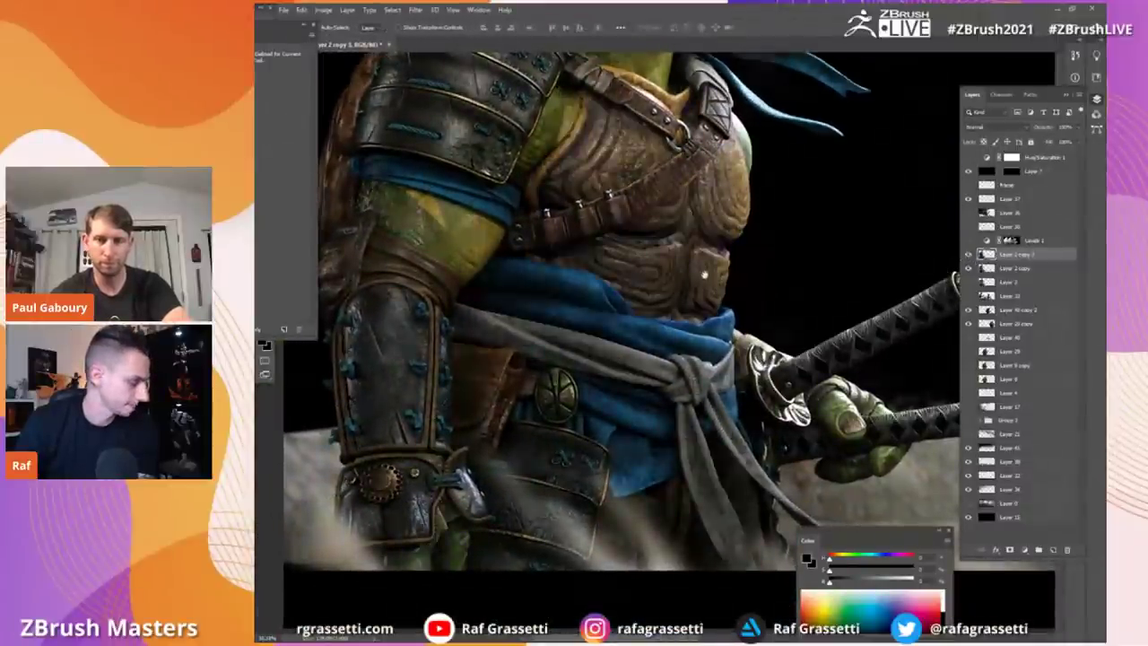
{"action": "left_click_drag", "start_coordinate": [704, 272], "coordinate": [793, 365]}
{"action": "left_click", "coordinate": [968, 254]}
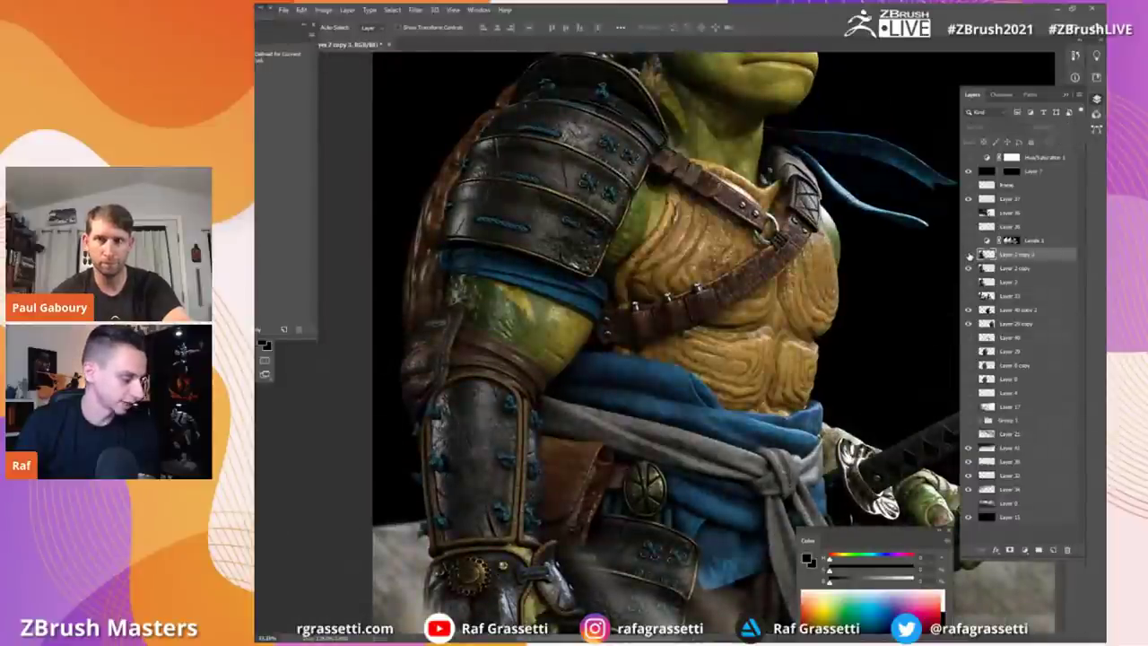
{"action": "left_click", "coordinate": [968, 255]}
Step: View the whole blue-masked turtle, and look across the composite to the purple-masked and red-masked turtles
{"action": "left_click_drag", "start_coordinate": [839, 284], "coordinate": [733, 341]}
{"action": "key", "text": "z"}
{"action": "left_click", "coordinate": [806, 325], "text": "alt"}
{"action": "key", "text": "v"}
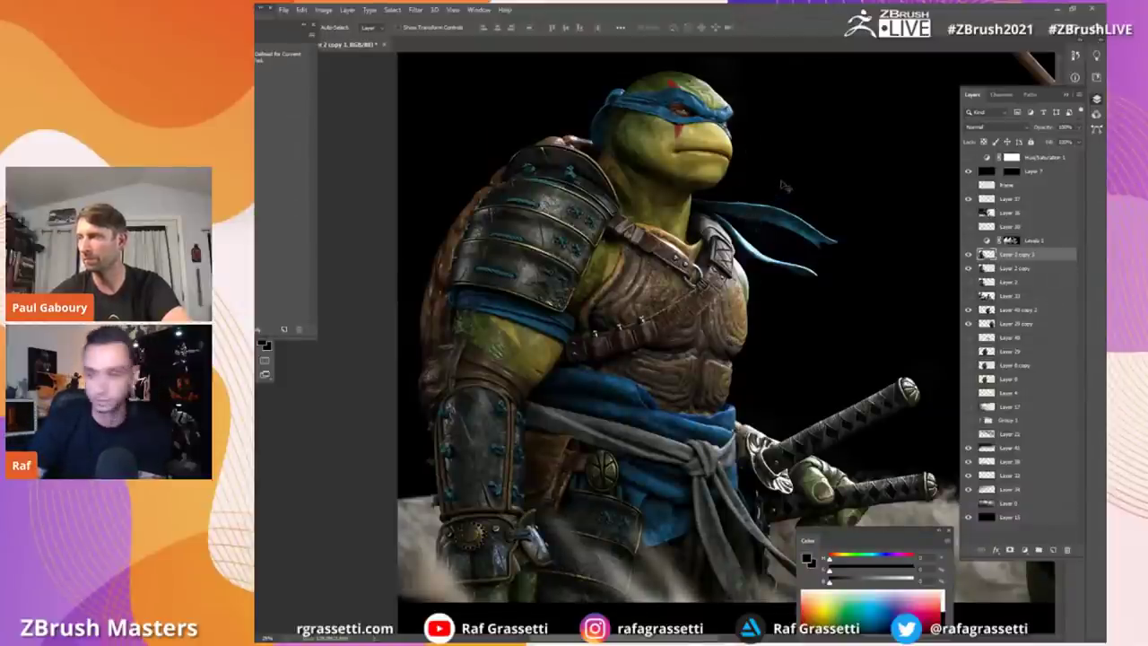
{"action": "left_click_drag", "start_coordinate": [802, 292], "coordinate": [782, 303]}
{"action": "left_click_drag", "start_coordinate": [824, 348], "coordinate": [623, 349]}
{"action": "left_click_drag", "start_coordinate": [870, 359], "coordinate": [475, 372]}
{"action": "left_click_drag", "start_coordinate": [791, 371], "coordinate": [748, 375]}
{"action": "left_click_drag", "start_coordinate": [669, 335], "coordinate": [706, 339]}
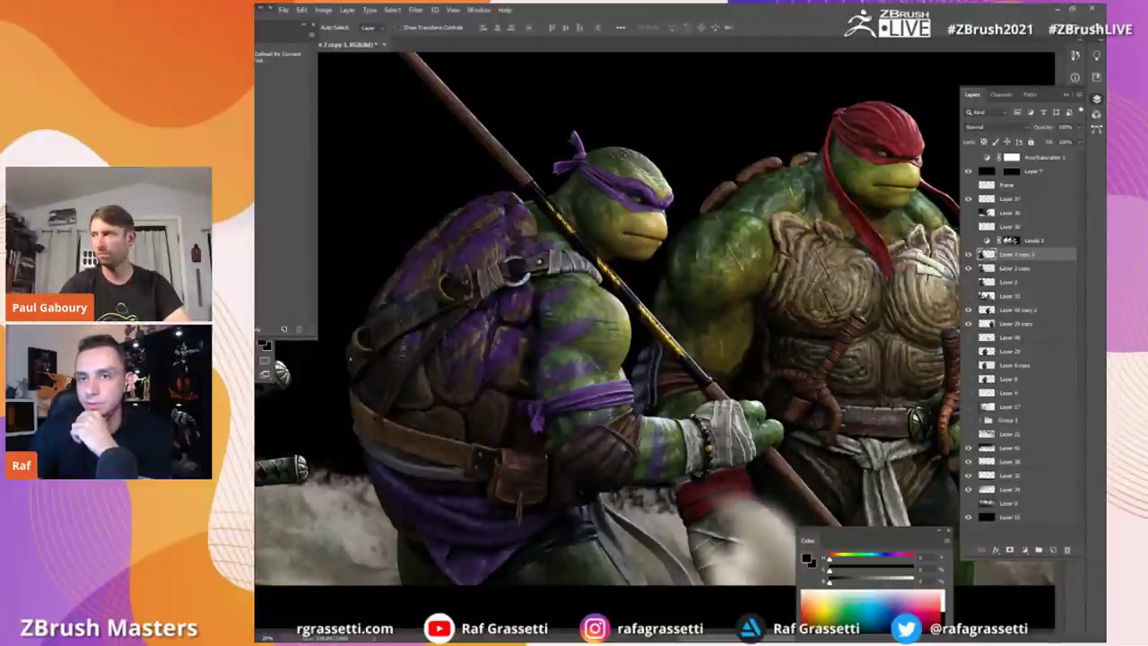
Step: Move the render folder window off the composite and bring up the DemonALL.psd document
{"action": "key", "text": "alt+Tab"}
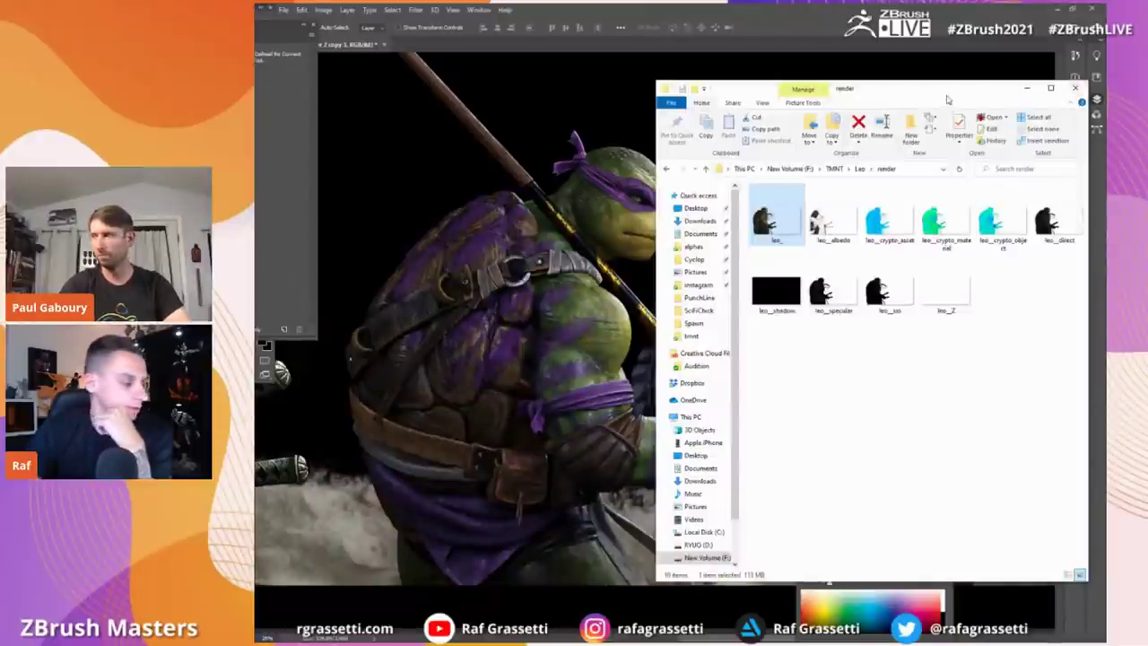
{"action": "left_click_drag", "start_coordinate": [936, 89], "coordinate": [1147, 74]}
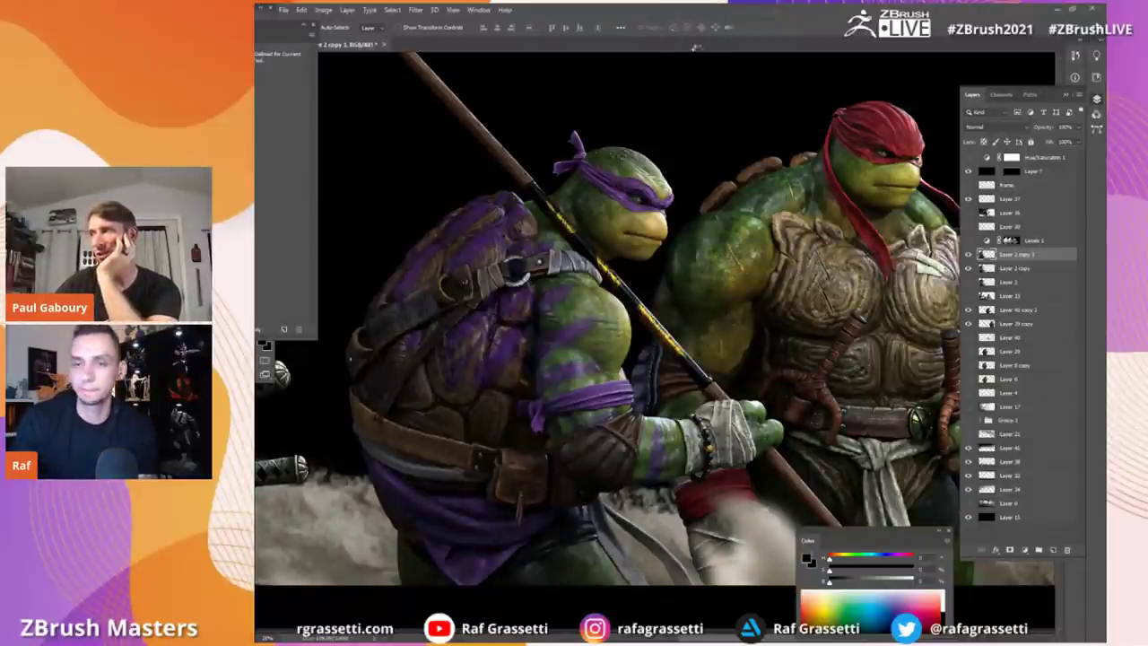
{"action": "key", "text": "x"}
{"action": "key", "text": "x"}
{"action": "key", "text": "x"}
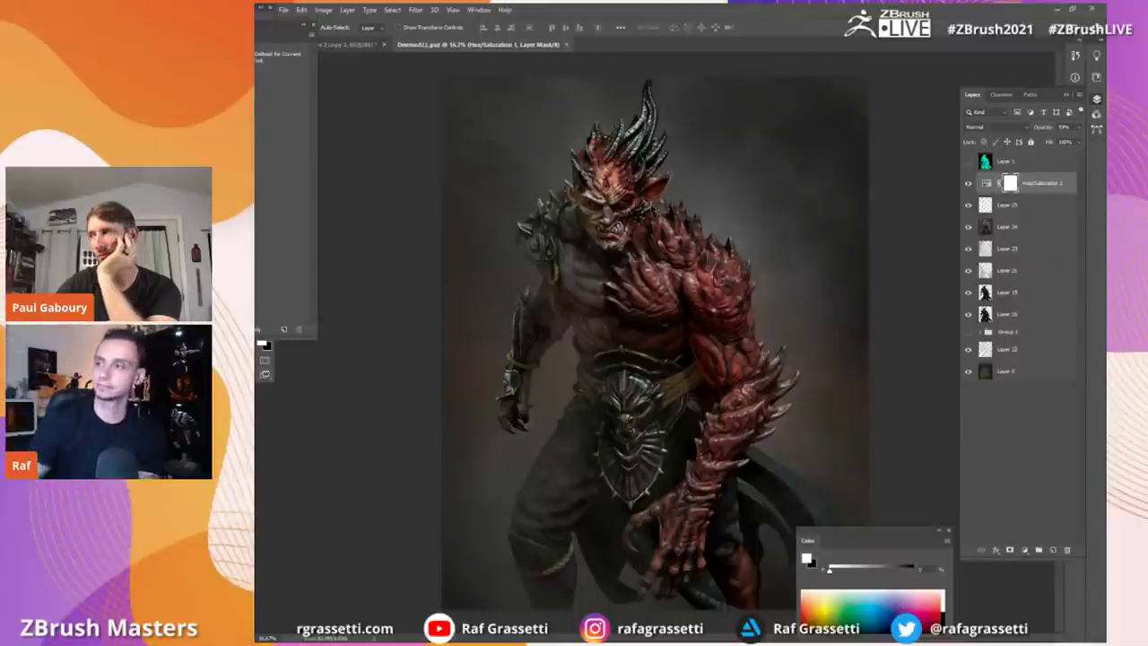
Step: Move the floating Tool Presets panel off the toolbar and swap the foreground and background colors
{"action": "left_click_drag", "start_coordinate": [285, 31], "coordinate": [377, 99]}
{"action": "key", "text": "x"}
{"action": "key", "text": "x"}
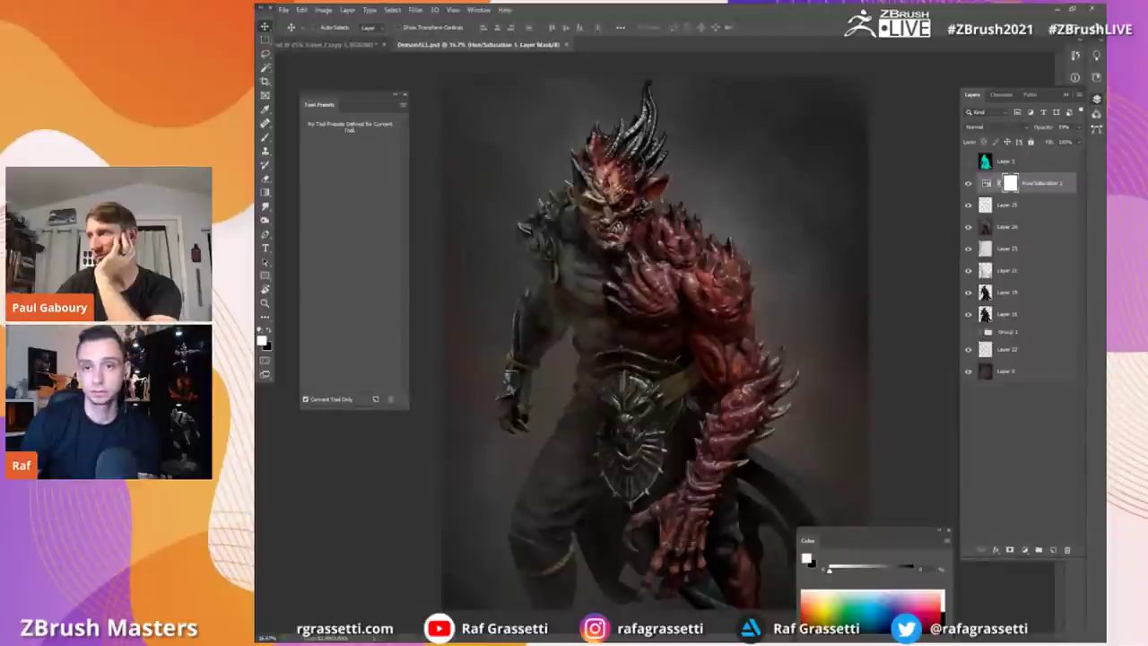
{"action": "key", "text": "alt+Tab"}
{"action": "key", "text": "alt+Tab"}
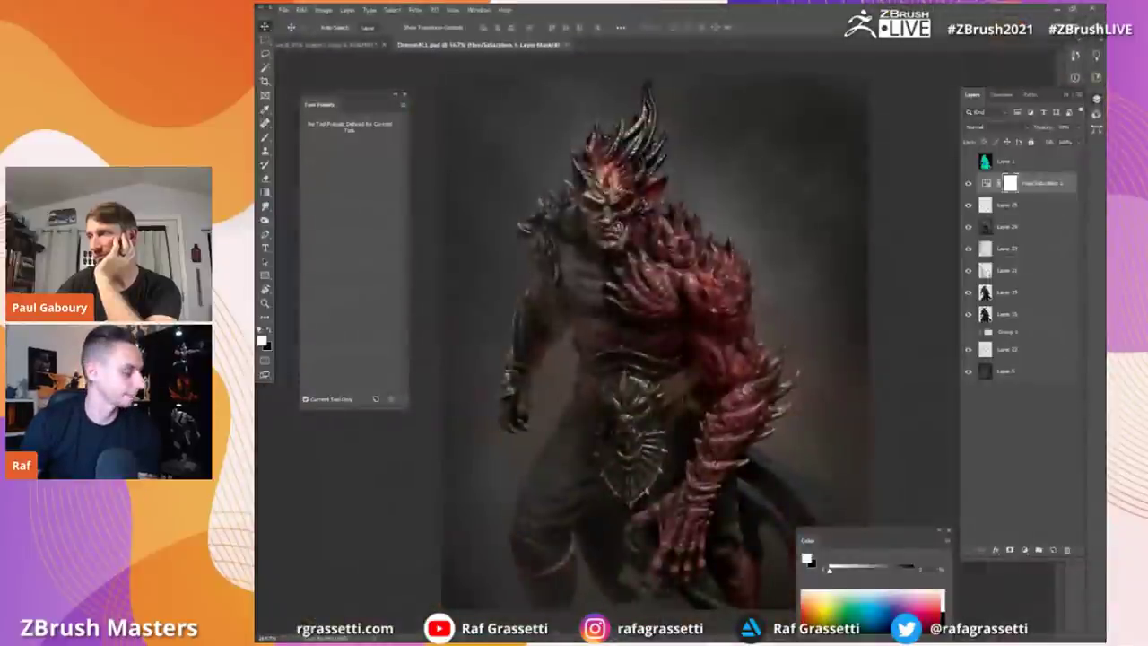
Step: Close the Ninja Turtles document and move the floating toolbar clear of the document tab
{"action": "left_click", "coordinate": [384, 44]}
{"action": "left_click", "coordinate": [668, 239]}
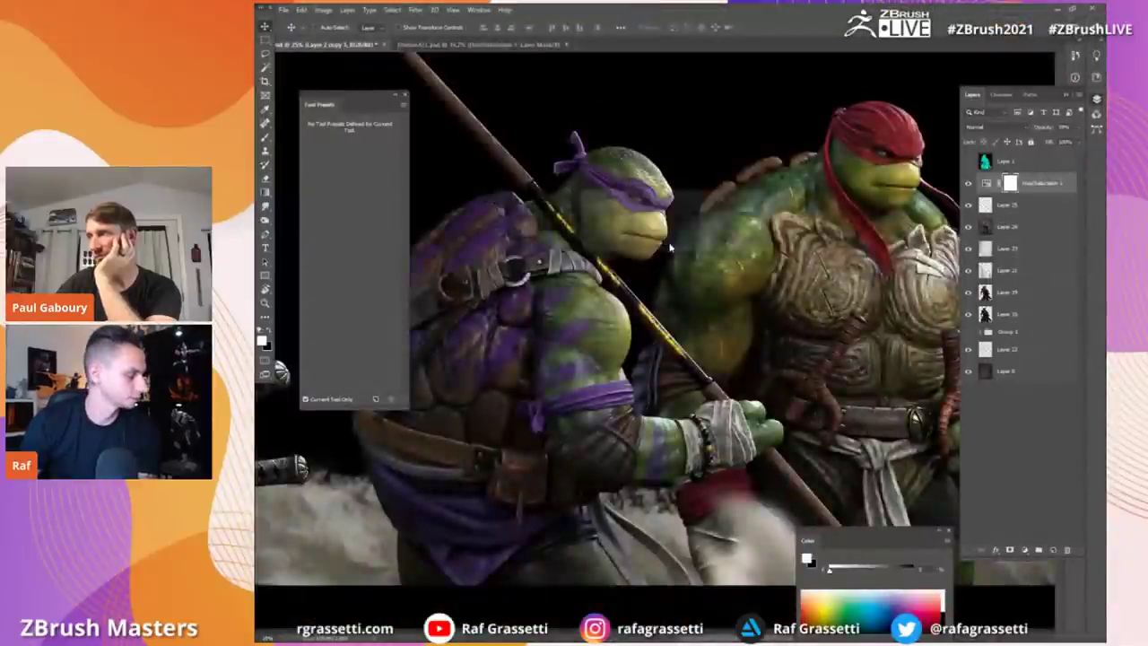
{"action": "key", "text": "x"}
{"action": "left_click_drag", "start_coordinate": [263, 16], "coordinate": [269, 79]}
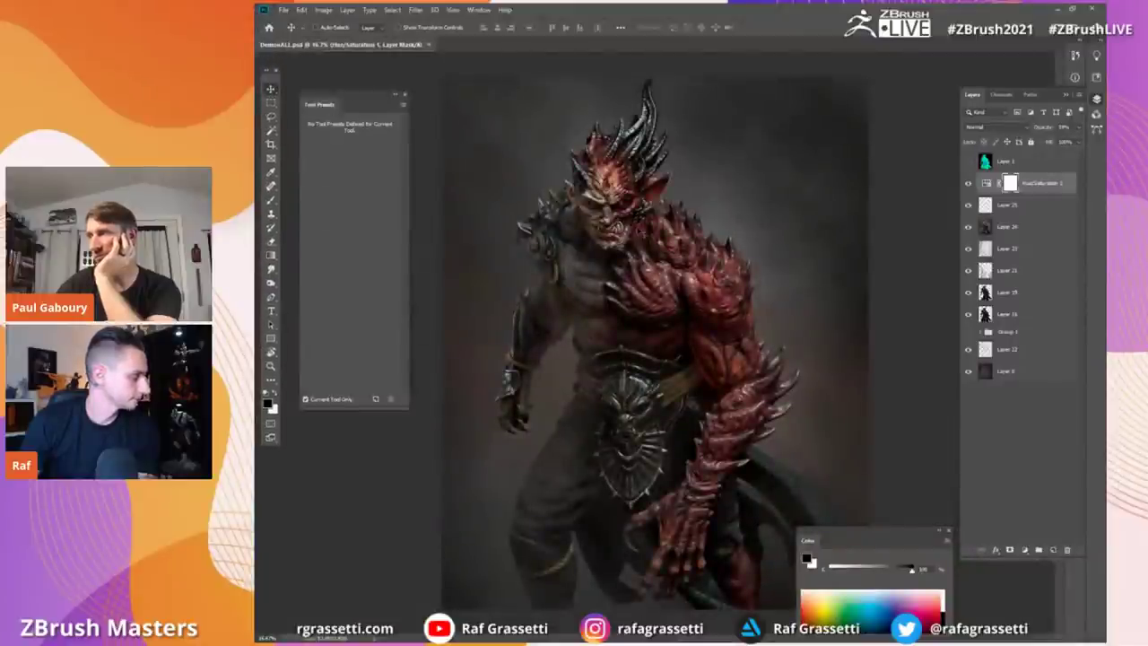
Step: Examine the demon's face, horns and spiked shoulder up close
{"action": "key", "text": "z"}
{"action": "left_click", "coordinate": [650, 240]}
{"action": "left_click", "coordinate": [654, 245]}
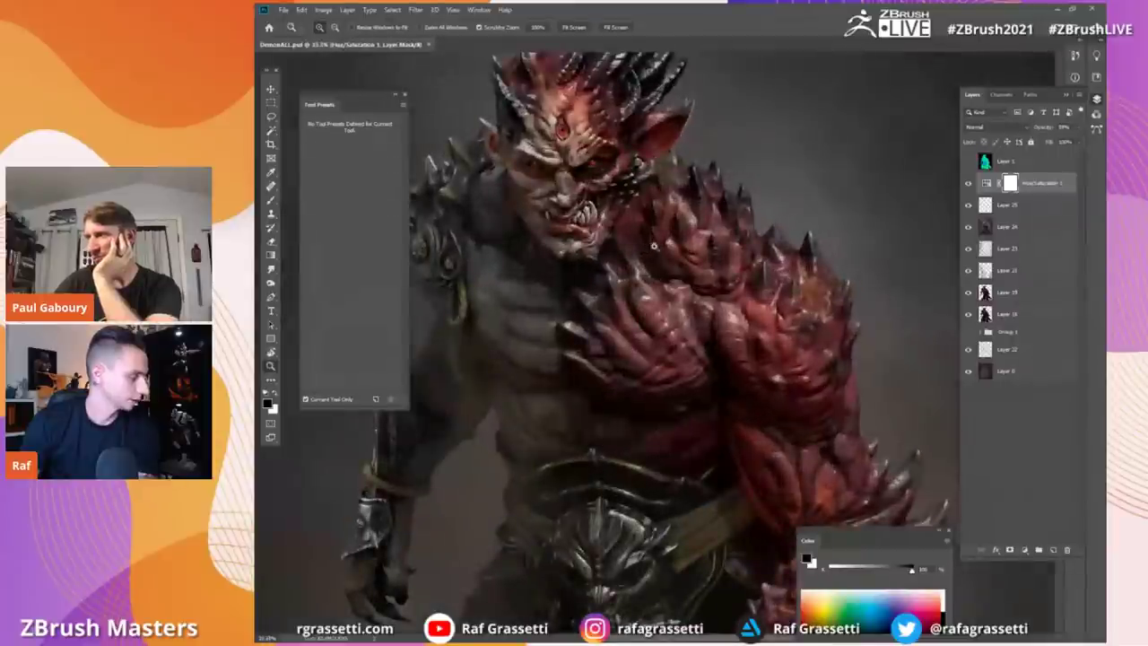
{"action": "key", "text": "v"}
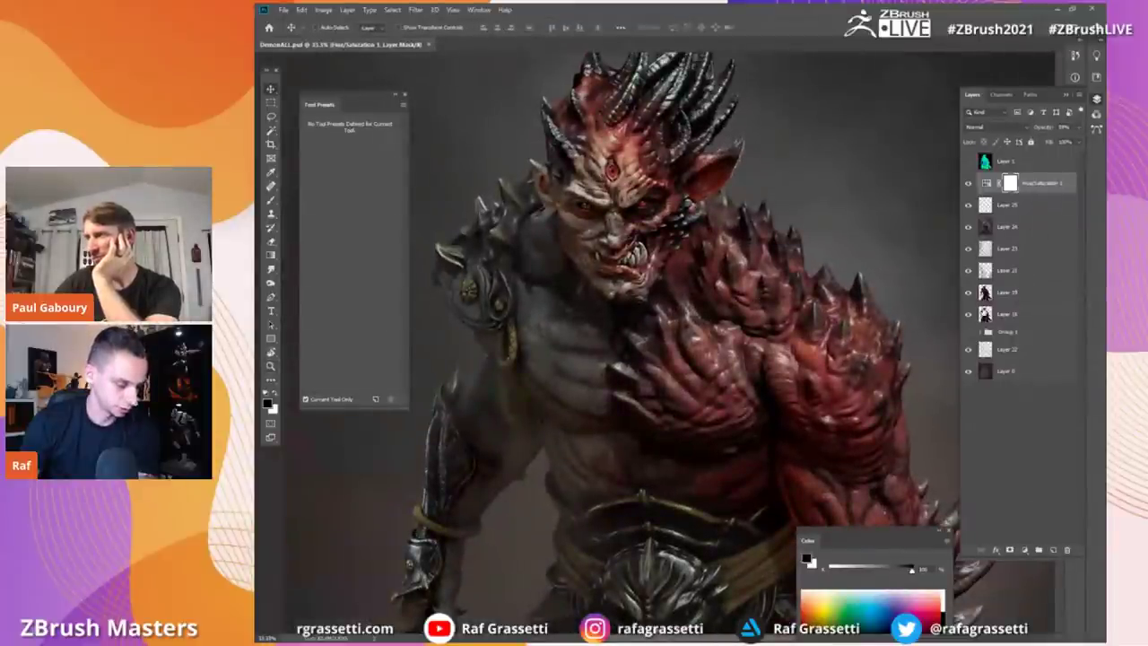
Step: Expand Group 1 and hide all visible layers stacked above it, including the Hue/Saturation adjustment layer
{"action": "left_click", "coordinate": [986, 332]}
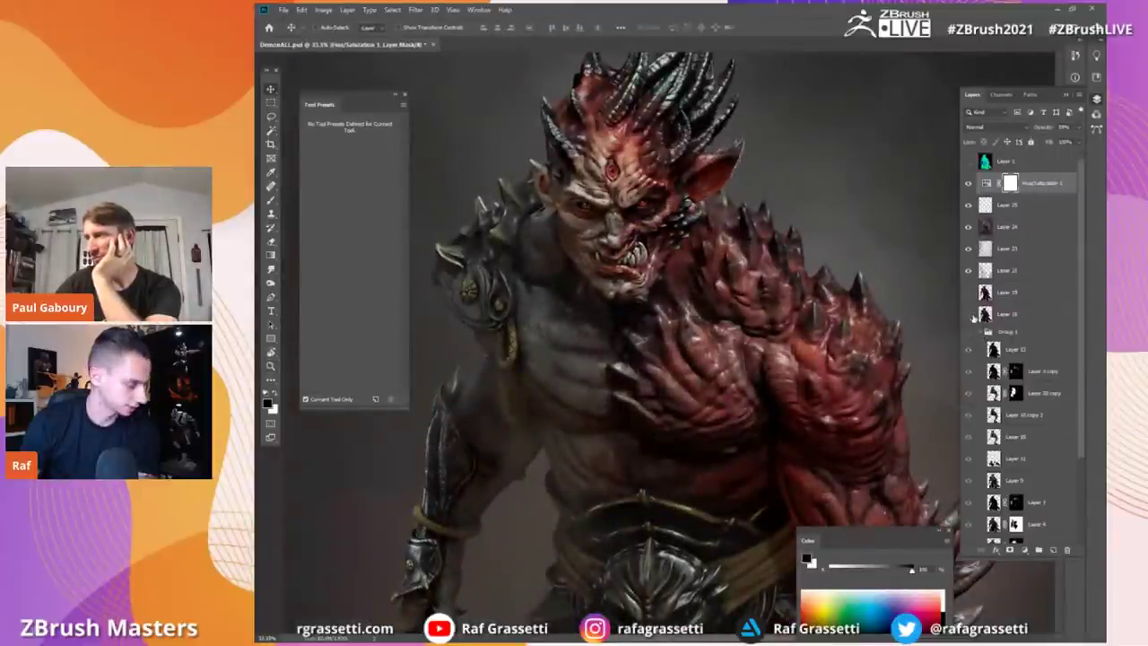
{"action": "left_click_drag", "start_coordinate": [969, 293], "coordinate": [973, 316]}
{"action": "left_click", "coordinate": [968, 332]}
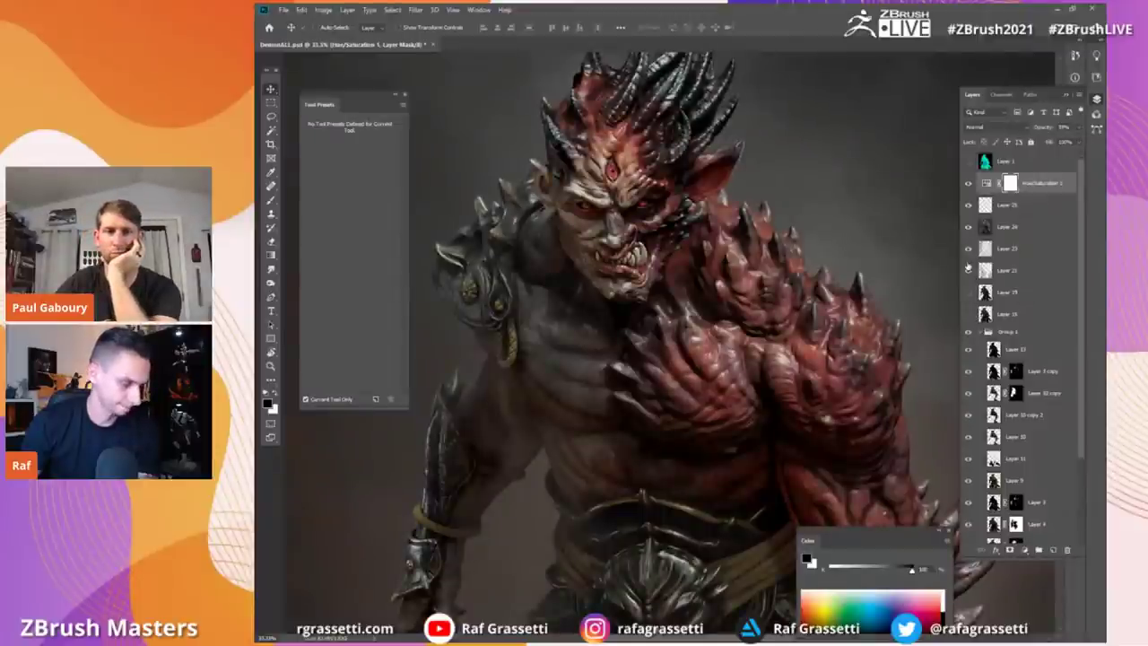
{"action": "left_click", "coordinate": [968, 226]}
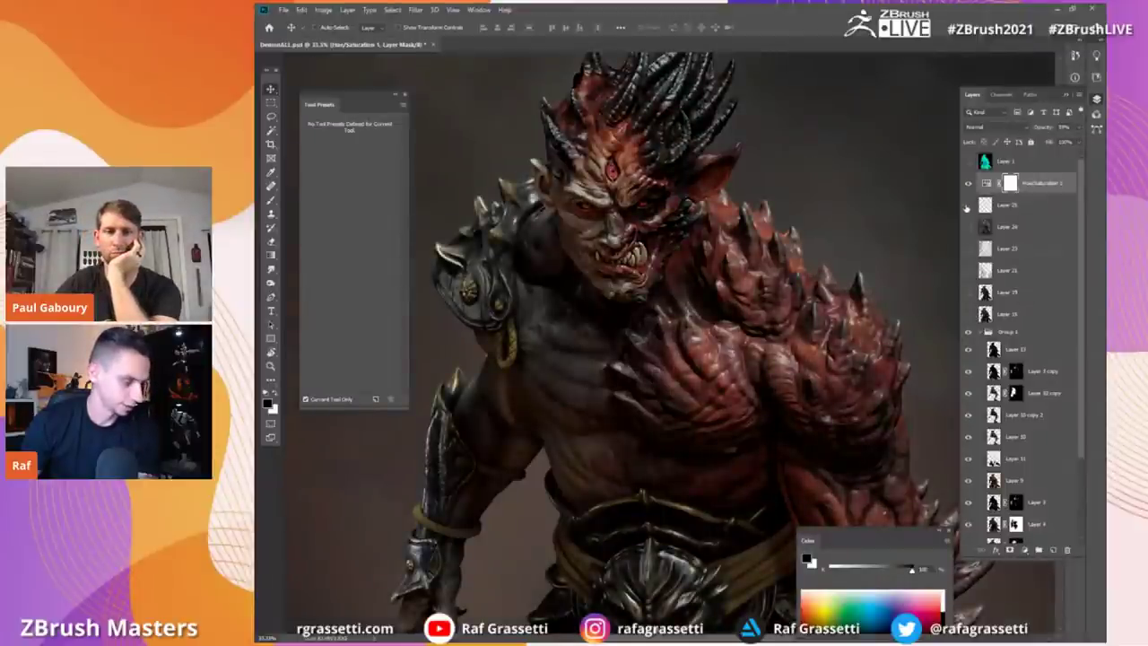
{"action": "left_click", "coordinate": [968, 184]}
Step: Hide the upper render layers inside Group 1, from its topmost layer down to Layer 10
{"action": "scroll", "coordinate": [1021, 326], "scroll_direction": "down", "scroll_amount": 2}
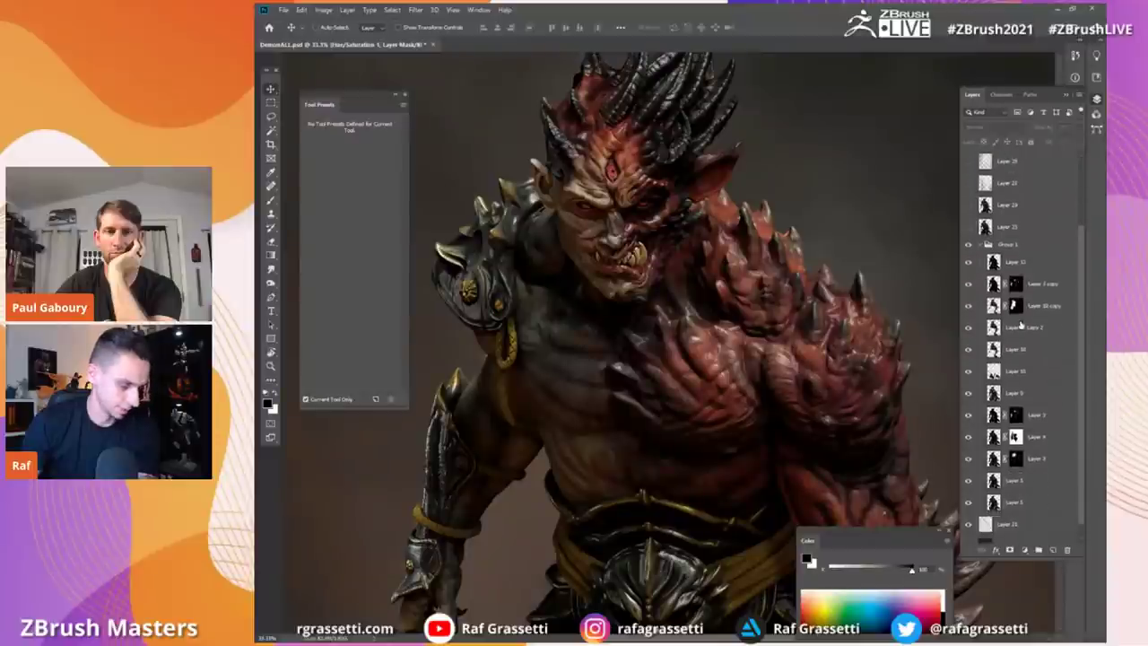
{"action": "scroll", "coordinate": [1021, 327], "scroll_direction": "down", "scroll_amount": 1}
{"action": "left_click_drag", "start_coordinate": [969, 259], "coordinate": [968, 334]}
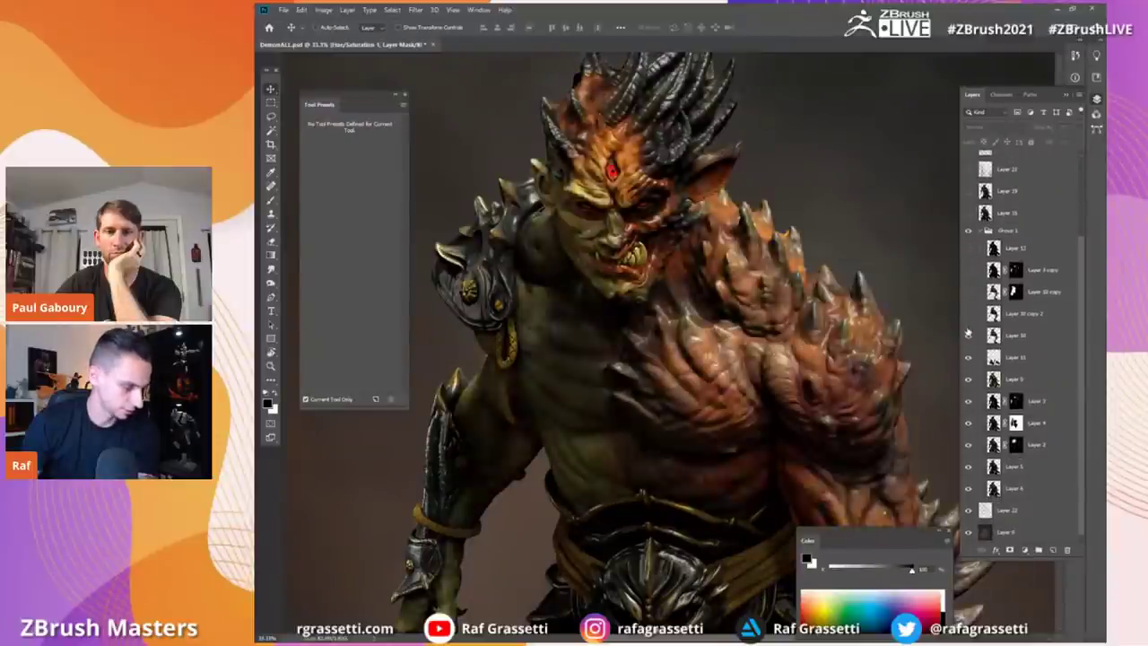
{"action": "left_click", "coordinate": [807, 413], "text": "ctrl"}
{"action": "left_click_drag", "start_coordinate": [808, 413], "coordinate": [891, 496]}
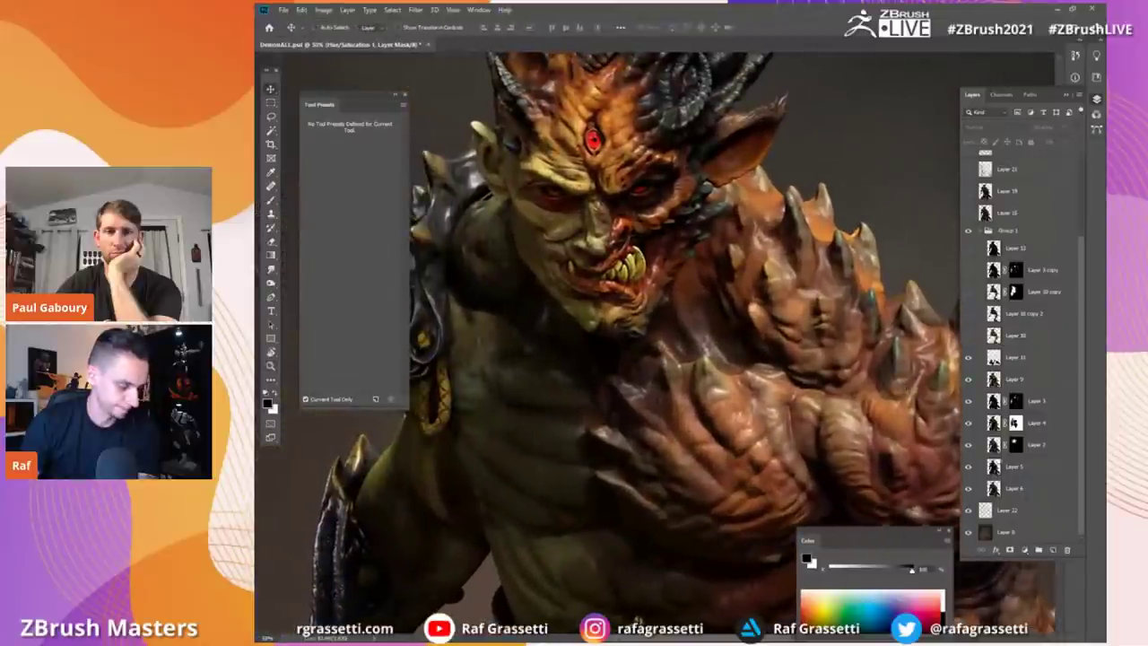
Step: Fill the bottom background layer with black and hide the Group 1 layers above Layer 6
{"action": "left_click", "coordinate": [1016, 532]}
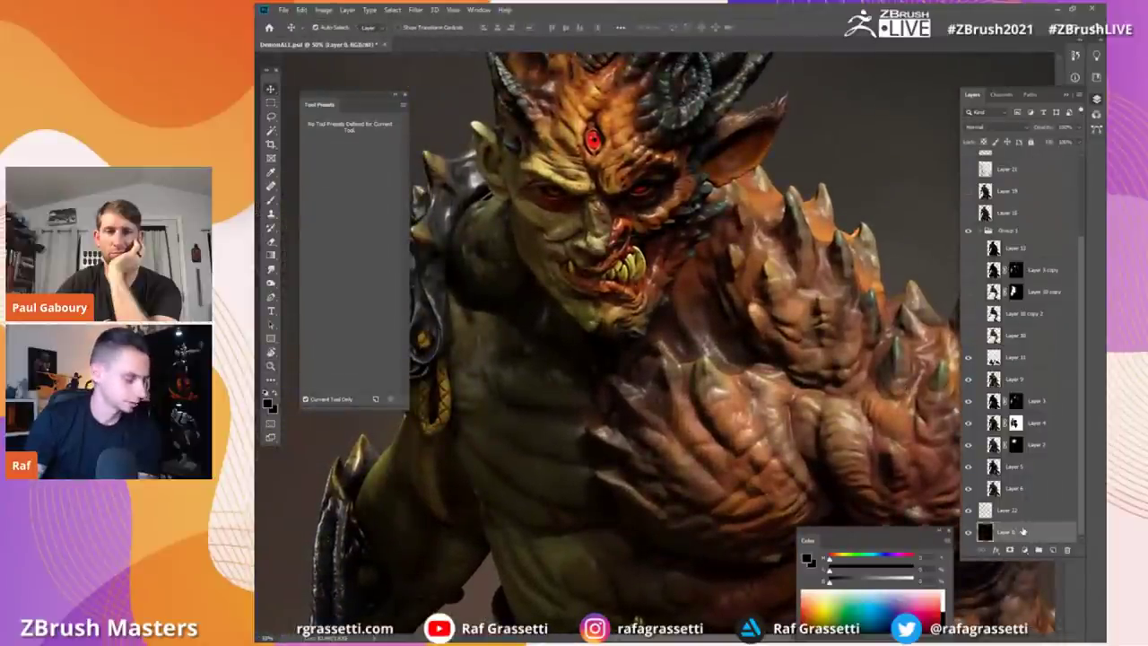
{"action": "key", "text": "alt+BackSpace"}
{"action": "left_click", "coordinate": [969, 379]}
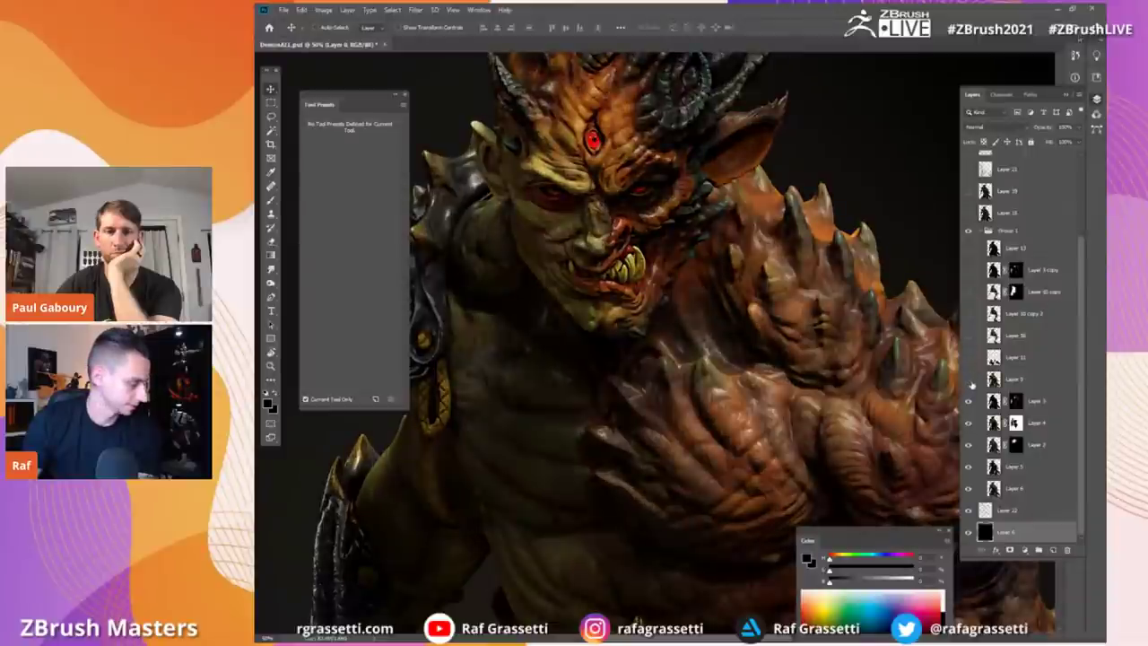
{"action": "left_click", "coordinate": [970, 401]}
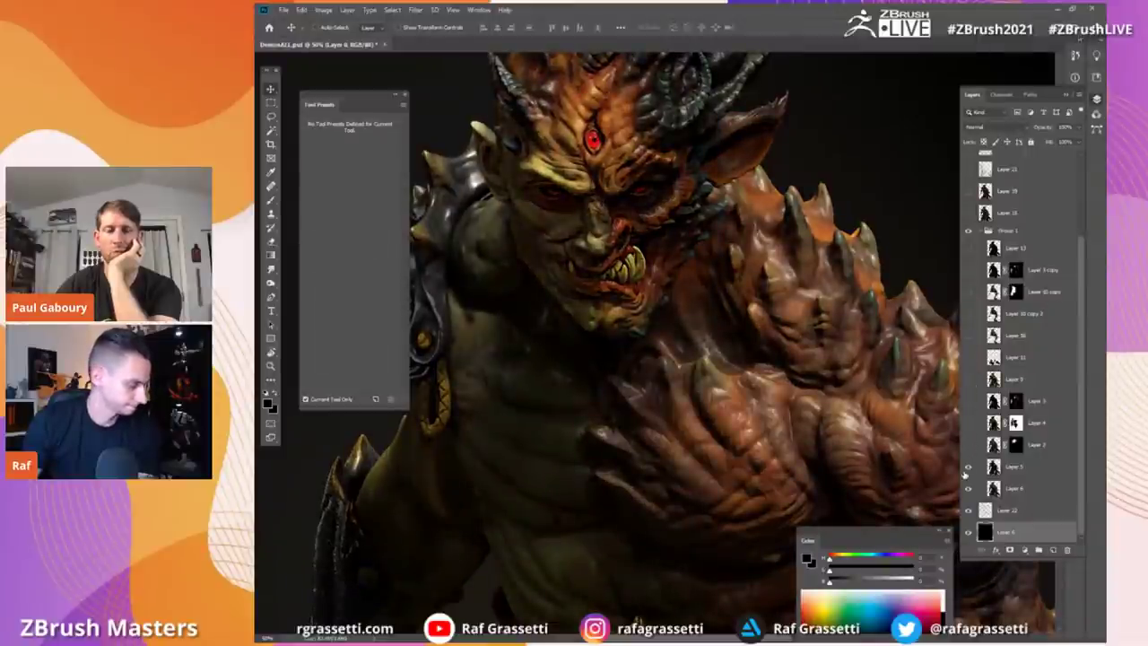
{"action": "left_click", "coordinate": [969, 467]}
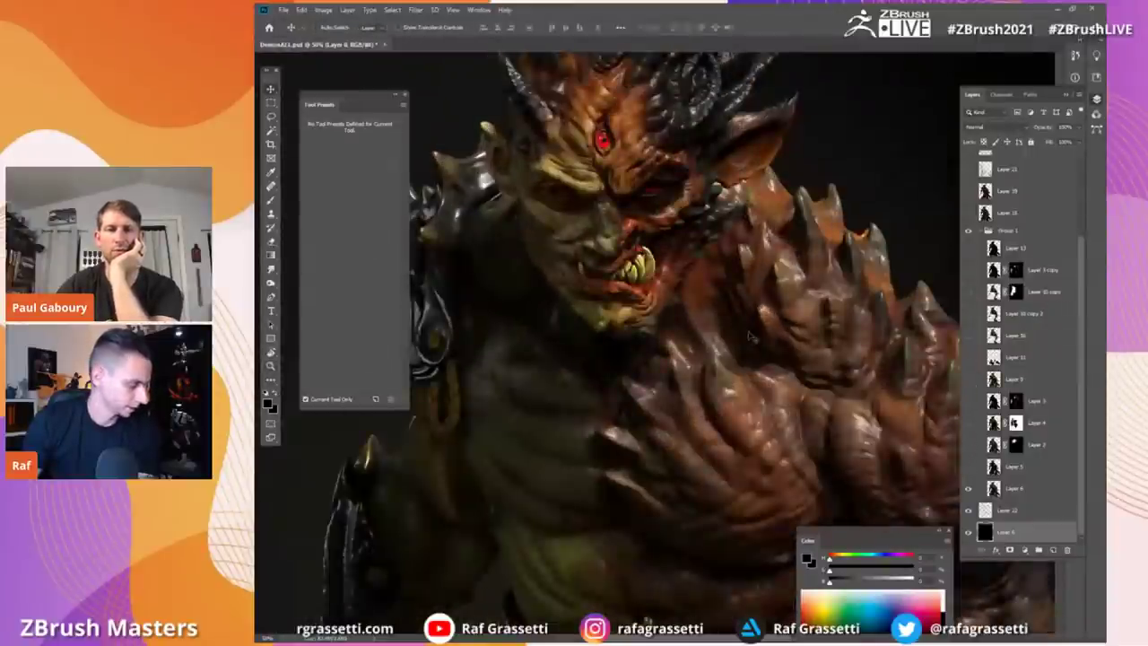
{"action": "left_click_drag", "start_coordinate": [753, 319], "coordinate": [738, 299]}
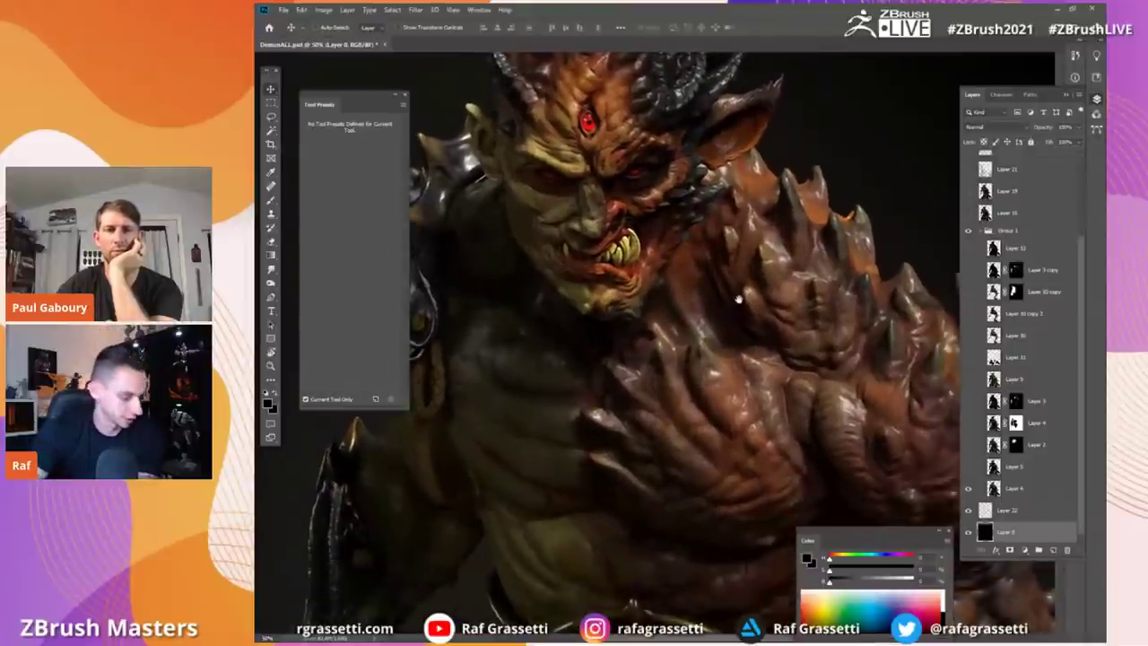
Step: Compare Layer 6 with and without Layer 5, and raise Layer 5's opacity to 100%
{"action": "left_click", "coordinate": [1012, 488]}
{"action": "left_click", "coordinate": [970, 467]}
{"action": "left_click", "coordinate": [970, 467]}
{"action": "left_click", "coordinate": [1014, 467]}
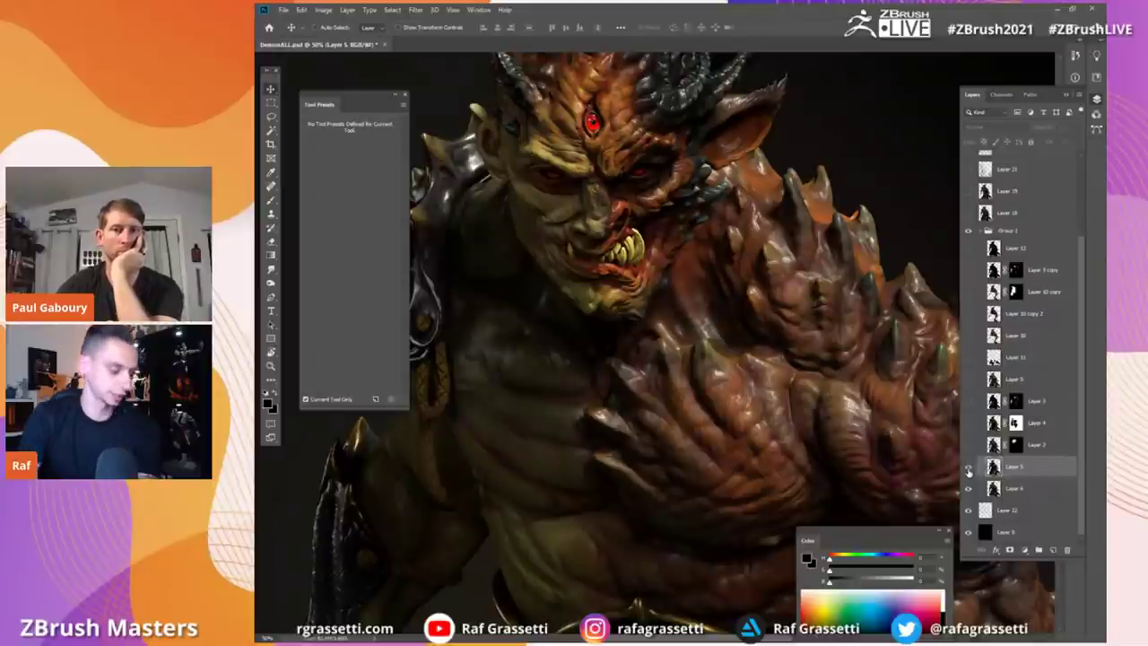
{"action": "left_click", "coordinate": [968, 467]}
{"action": "left_click", "coordinate": [1078, 129]}
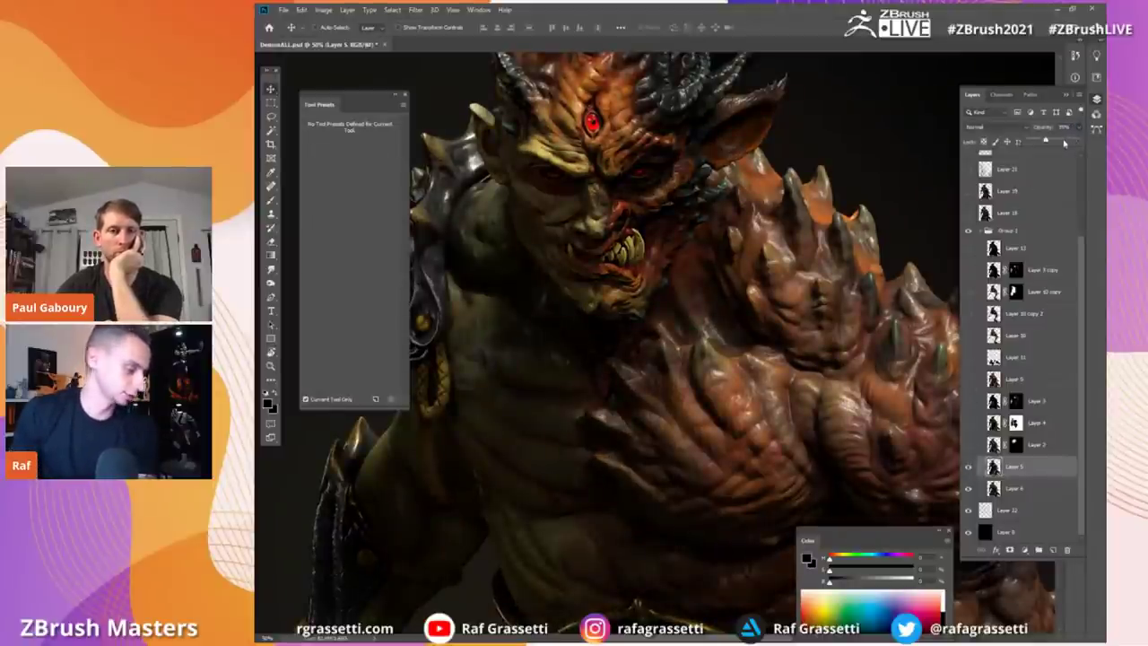
{"action": "left_click", "coordinate": [1088, 140]}
Step: Hide Layer 5 and examine the demon's base render in Layer 6 on its own
{"action": "left_click_drag", "start_coordinate": [838, 299], "coordinate": [807, 298]}
{"action": "left_click", "coordinate": [969, 467]}
{"action": "left_click", "coordinate": [833, 352]}
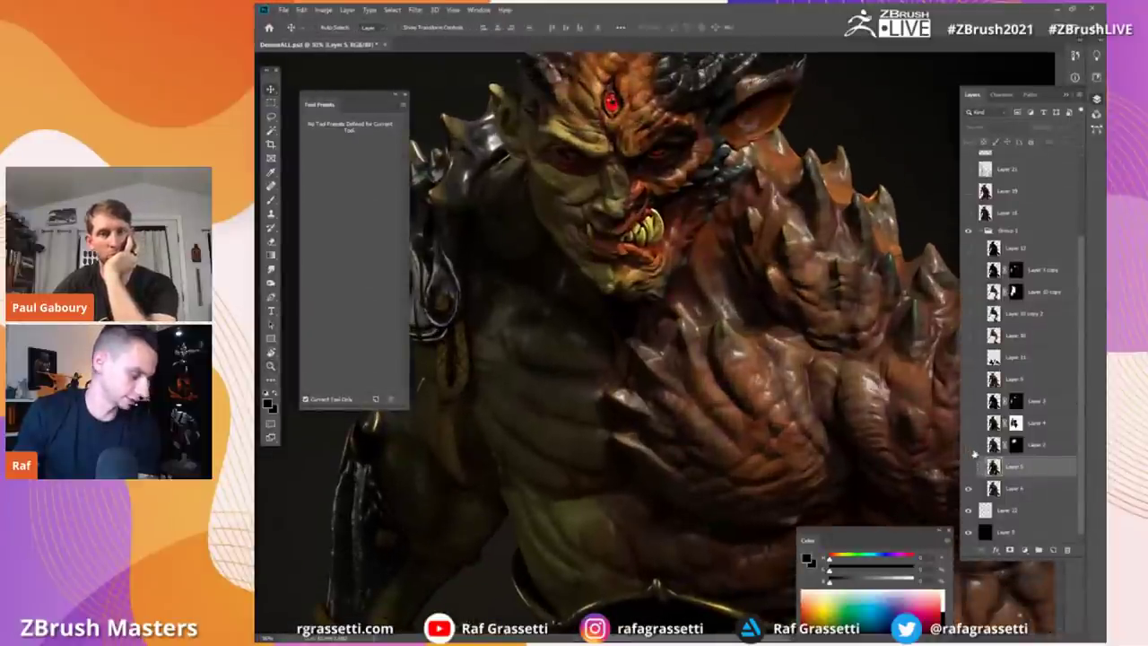
{"action": "left_click", "coordinate": [1009, 489]}
{"action": "mouse_move", "coordinate": [825, 316]}
{"action": "left_mouse_down"}
{"action": "mouse_move", "coordinate": [831, 338]}
{"action": "mouse_move", "coordinate": [802, 342]}
{"action": "mouse_move", "coordinate": [822, 347]}
{"action": "mouse_move", "coordinate": [844, 319]}
{"action": "mouse_move", "coordinate": [832, 321]}
{"action": "left_mouse_up"}
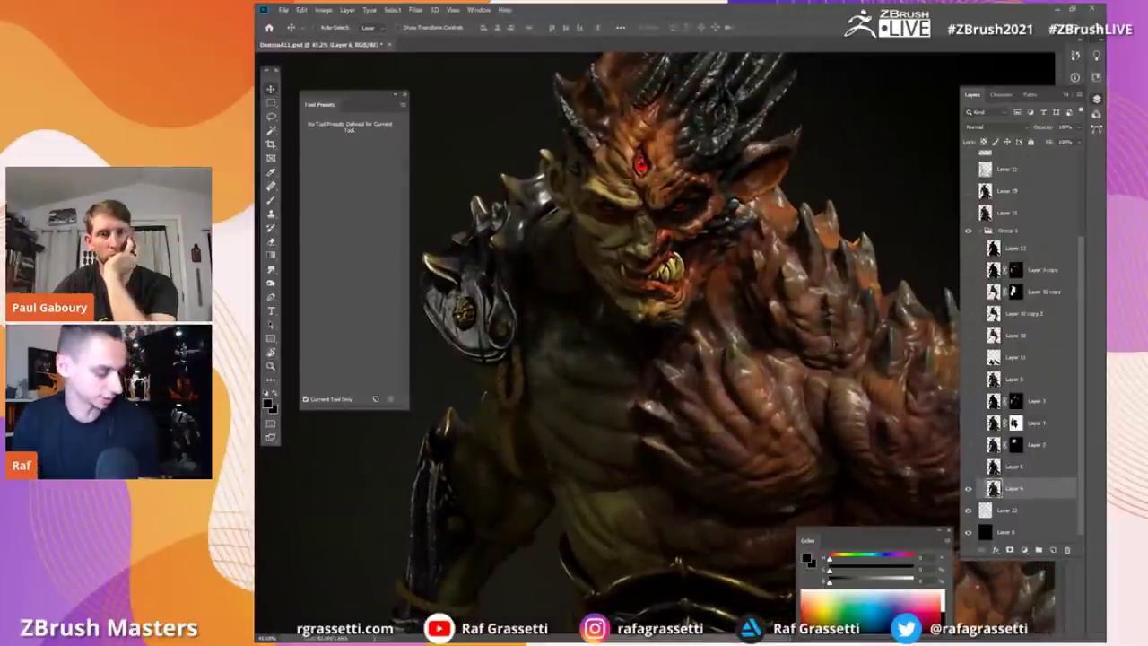
Step: Show Layer 5 over the base render and lower its opacity to about 23%
{"action": "left_click", "coordinate": [968, 467]}
{"action": "left_click", "coordinate": [1012, 468]}
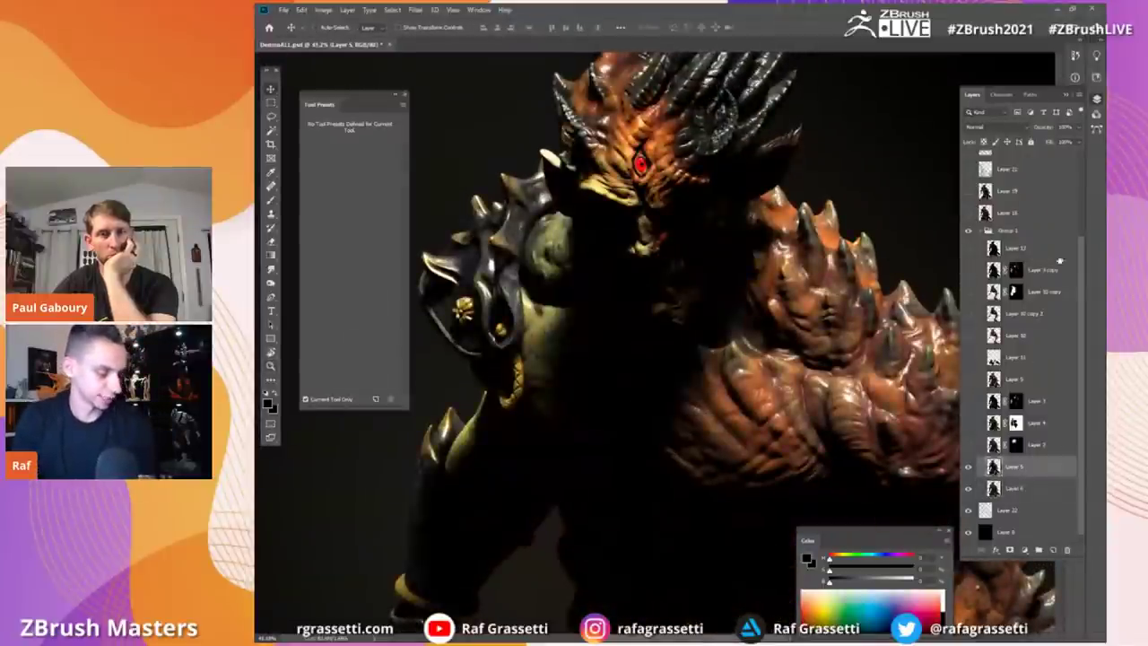
{"action": "mouse_move", "coordinate": [1068, 142]}
{"action": "left_mouse_down"}
{"action": "mouse_move", "coordinate": [1028, 142]}
{"action": "mouse_move", "coordinate": [1052, 143]}
{"action": "left_mouse_up"}
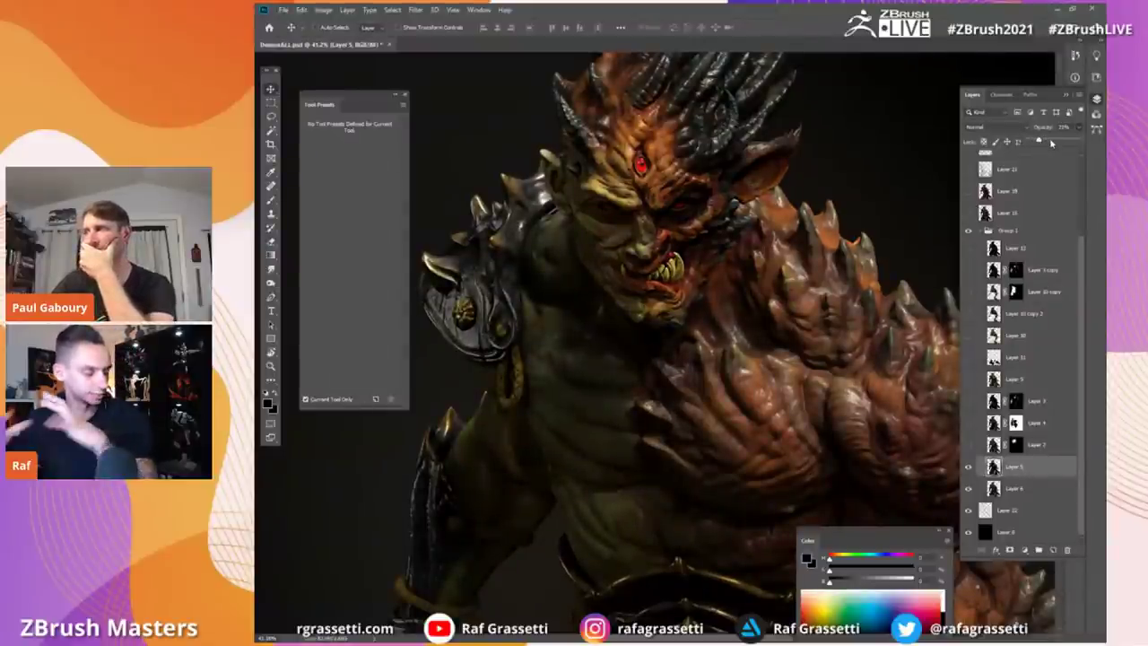
Step: Turn on the masked Layer 2, Layer 4 and Layer 3 passes and check Layer 3's effect on the face
{"action": "left_click", "coordinate": [970, 446]}
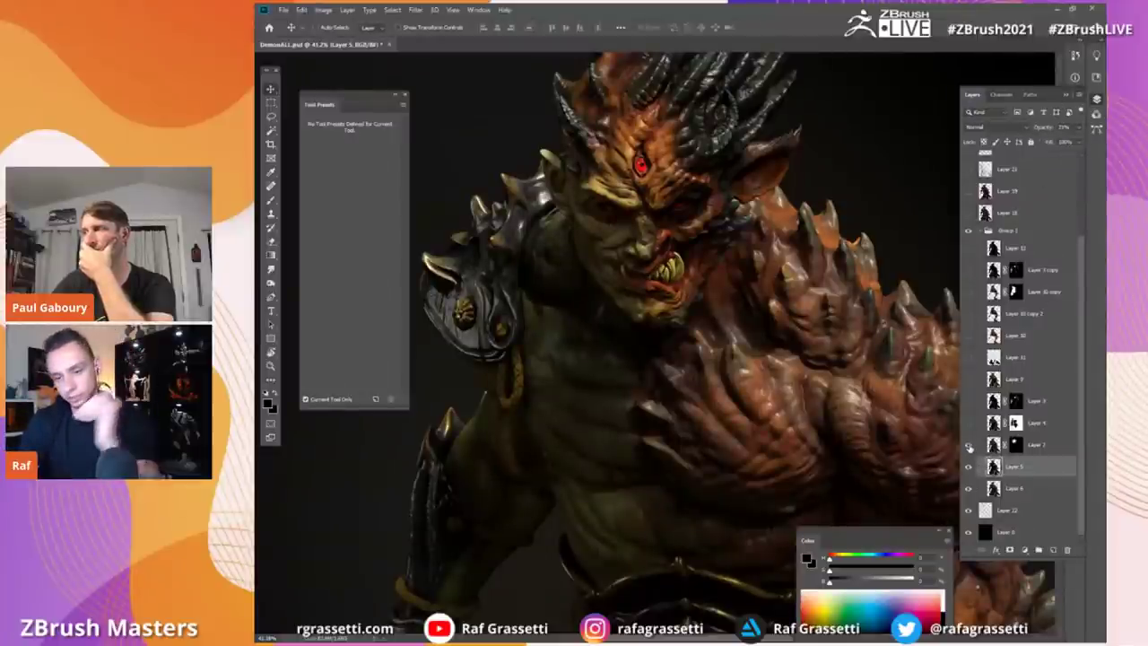
{"action": "left_click", "coordinate": [970, 425]}
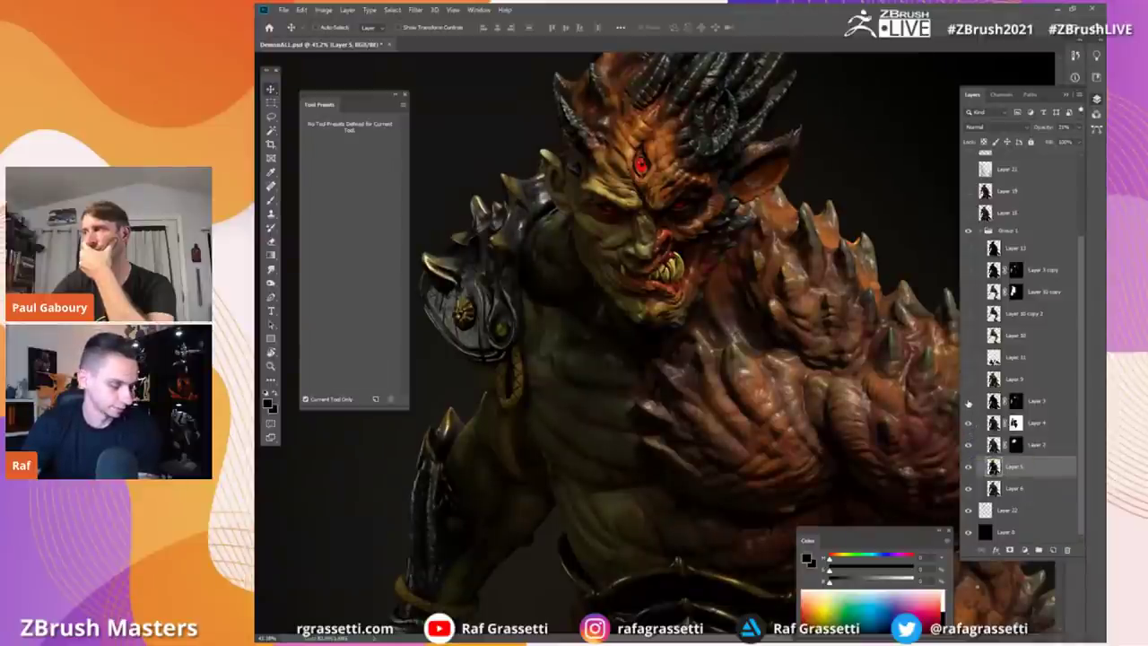
{"action": "left_click", "coordinate": [992, 403]}
{"action": "key", "text": "space"}
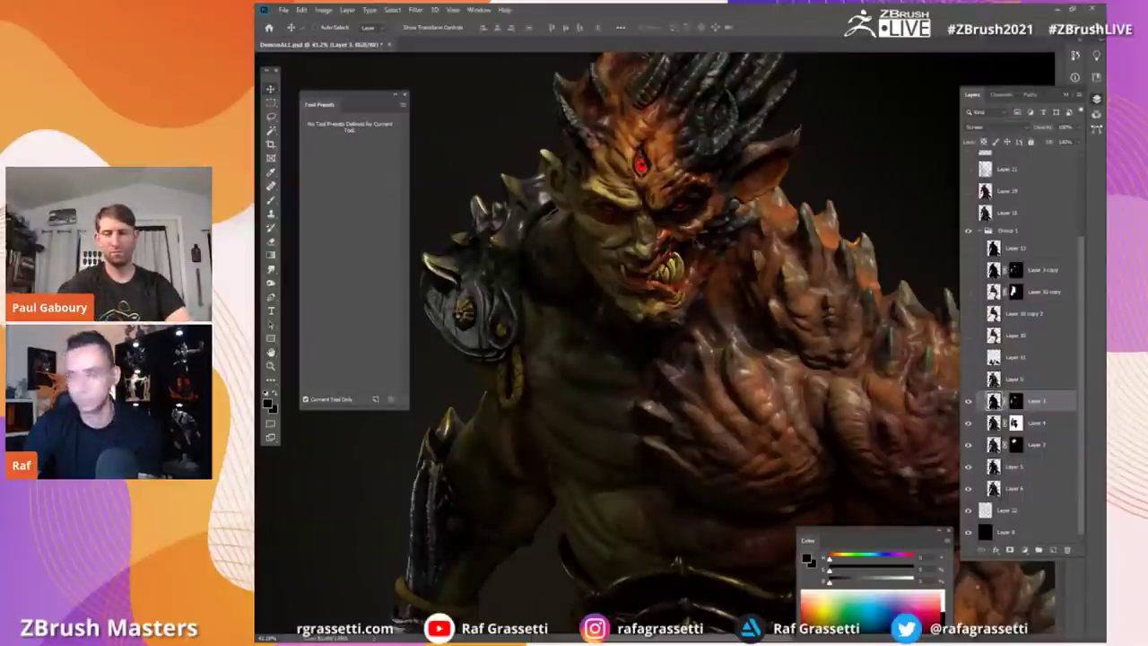
{"action": "key", "text": "ctrl+space"}
{"action": "left_click_drag", "start_coordinate": [669, 307], "coordinate": [695, 300]}
{"action": "left_click", "coordinate": [974, 406]}
Step: Inspect Layer 3's raw specular pass with Normal blending and its layer mask disabled, and undo the changes
{"action": "left_click", "coordinate": [991, 127]}
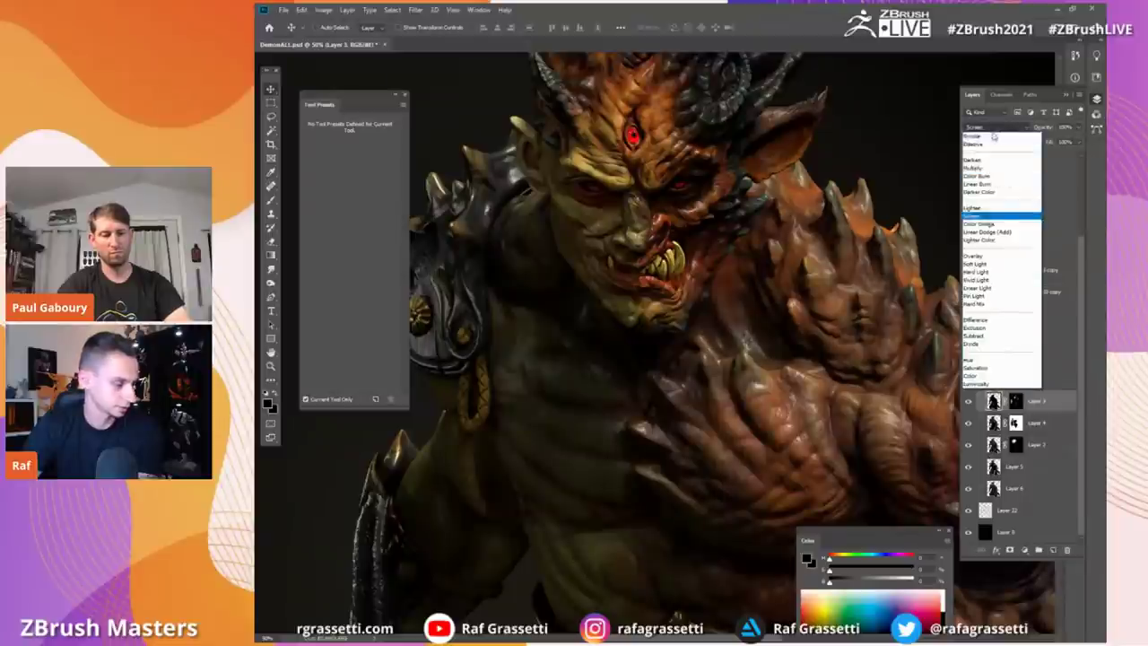
{"action": "left_click", "coordinate": [993, 136]}
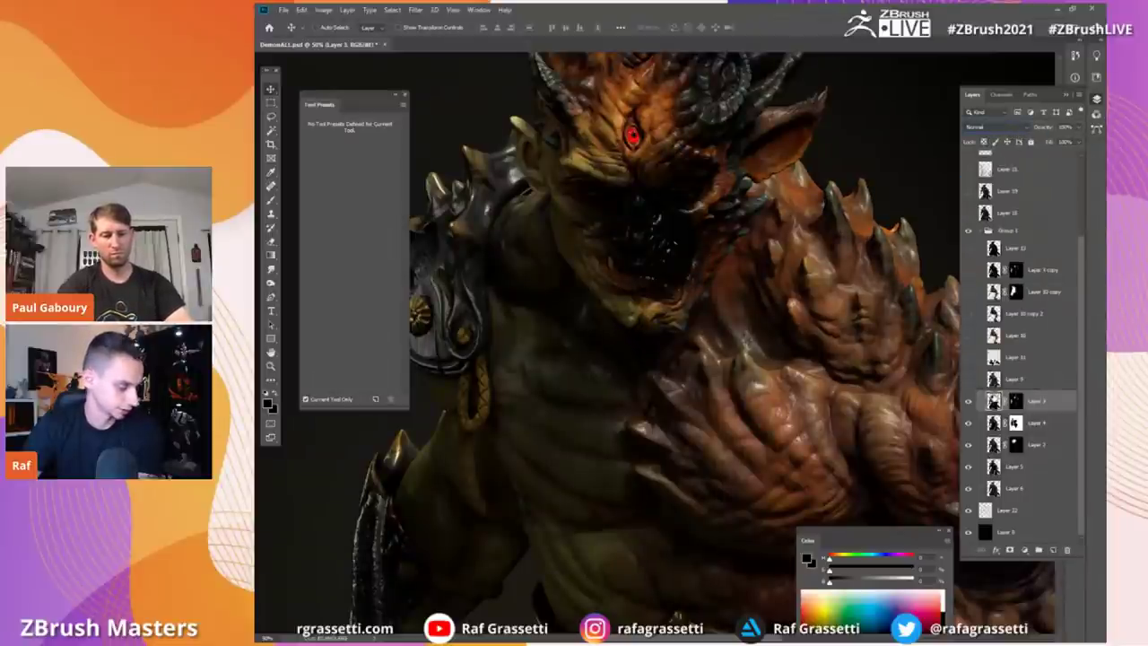
{"action": "left_click", "coordinate": [1015, 401], "text": "shift"}
{"action": "left_click_drag", "start_coordinate": [812, 352], "coordinate": [808, 324]}
{"action": "mouse_move", "coordinate": [822, 325]}
{"action": "left_mouse_down"}
{"action": "mouse_move", "coordinate": [832, 325]}
{"action": "mouse_move", "coordinate": [798, 325]}
{"action": "mouse_move", "coordinate": [809, 327]}
{"action": "left_mouse_up"}
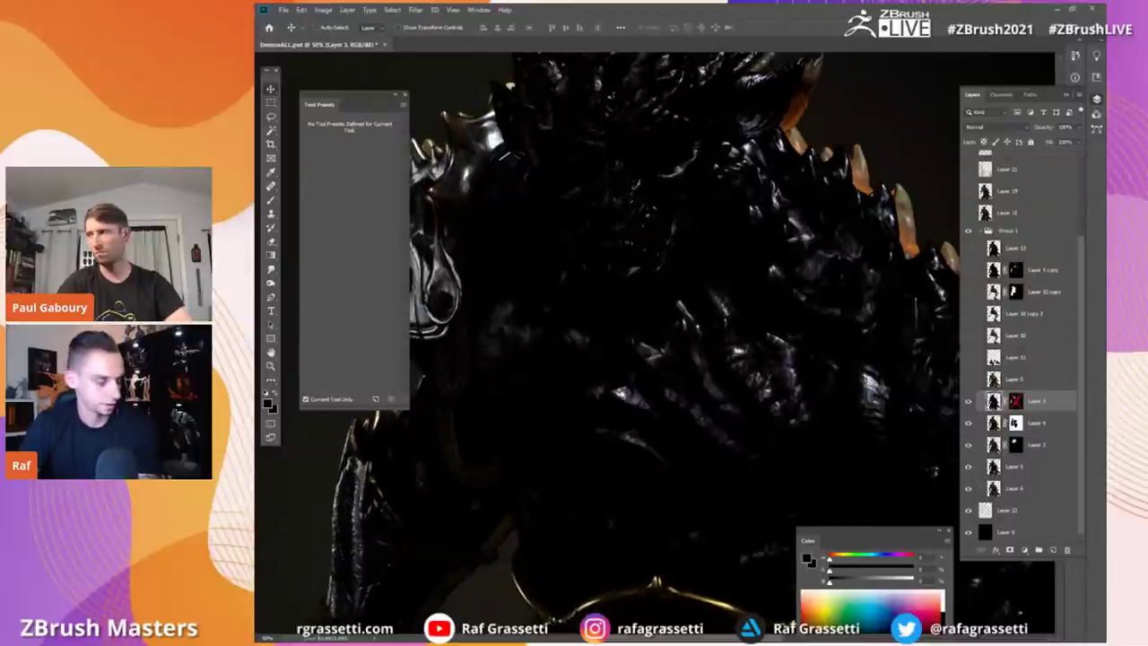
{"action": "key", "text": "ctrl+z"}
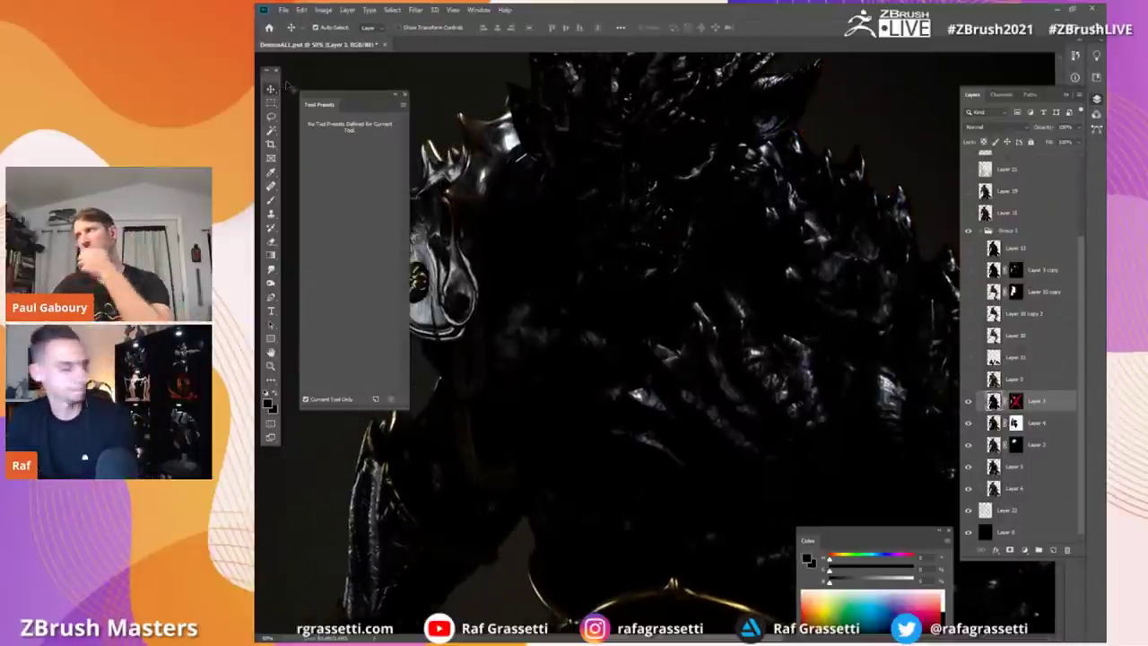
Step: Turn on Layer 9 and Layer 11 in Group 1 and view more of the demon's body
{"action": "left_click", "coordinate": [968, 379]}
{"action": "left_click", "coordinate": [968, 358]}
{"action": "key", "text": "z"}
{"action": "left_click_drag", "start_coordinate": [779, 331], "coordinate": [699, 273]}
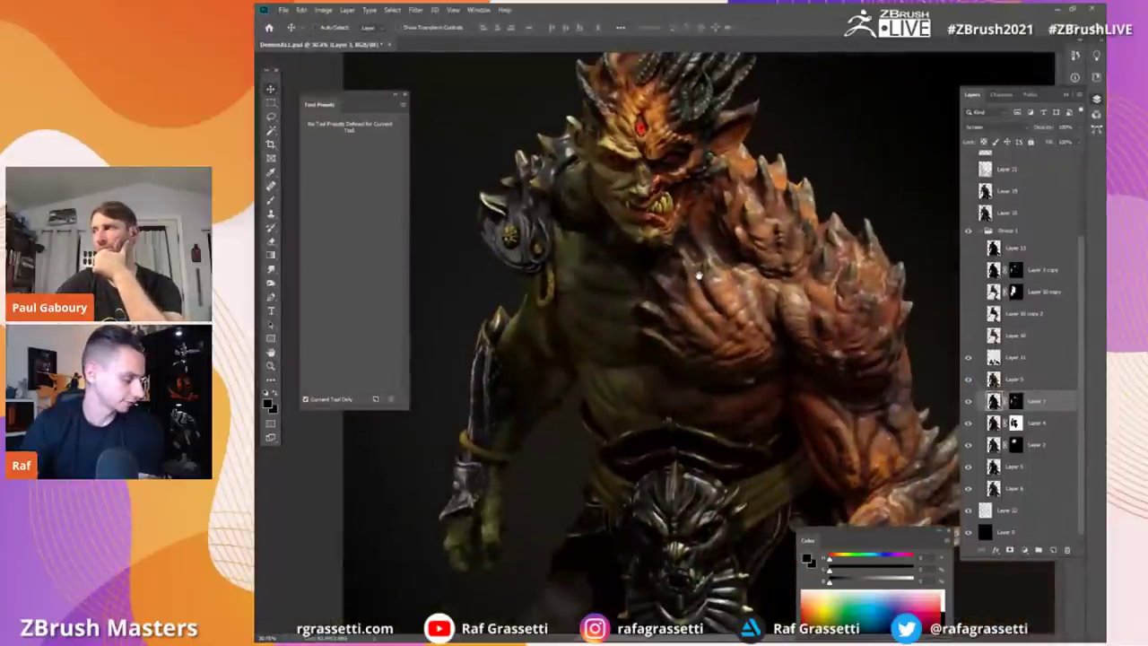
Step: Turn on the remaining Group 1 passes, from Layer 10 and its copies up to the group's topmost layer
{"action": "left_click", "coordinate": [969, 314]}
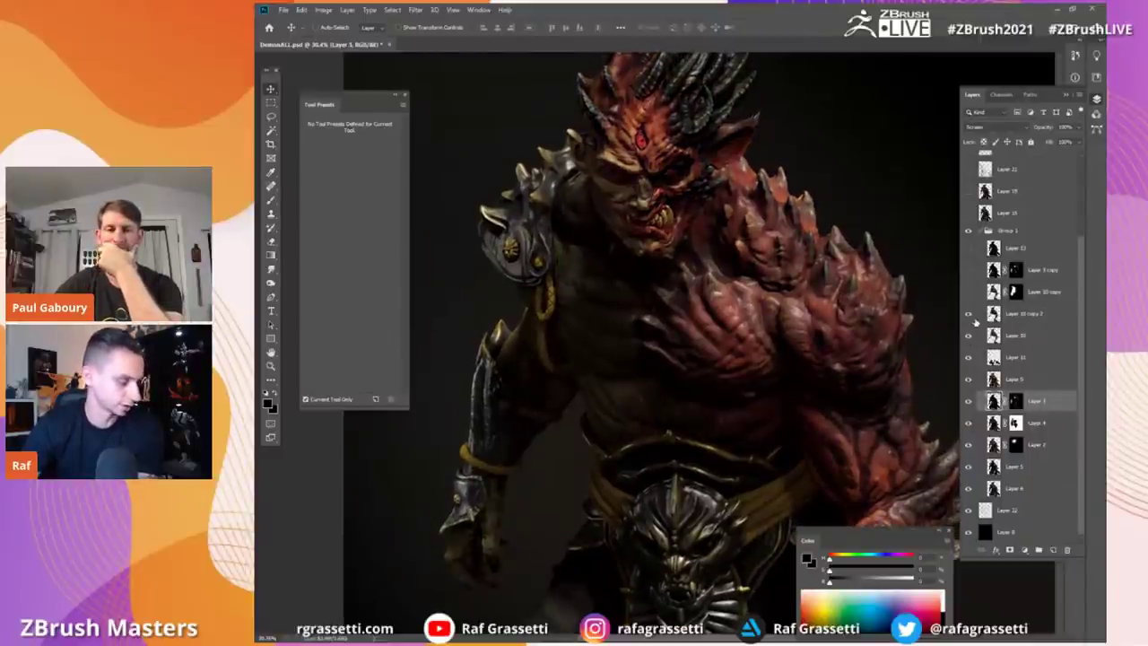
{"action": "left_click", "coordinate": [968, 293]}
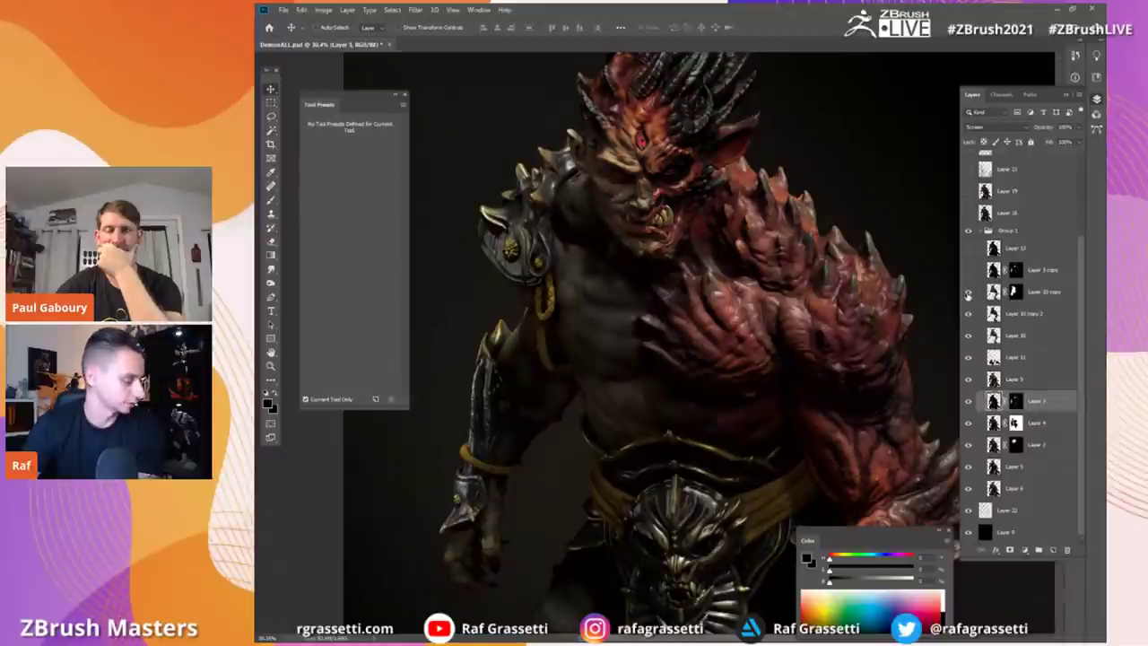
{"action": "left_click_drag", "start_coordinate": [650, 263], "coordinate": [665, 264], "text": "ctrl"}
{"action": "left_click", "coordinate": [969, 272]}
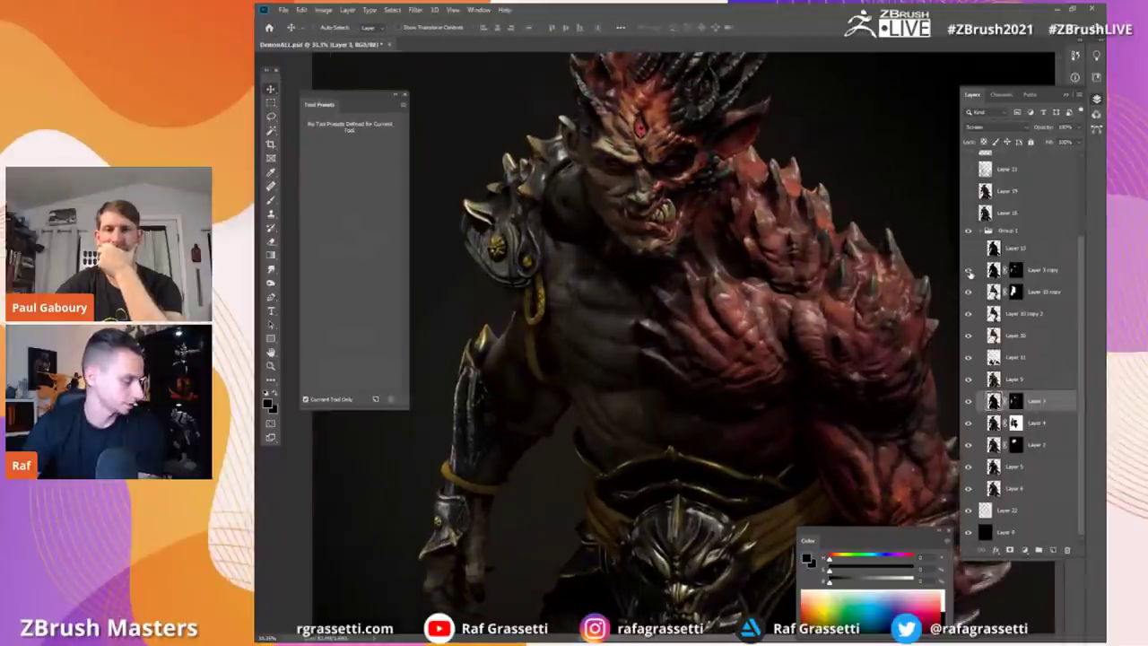
{"action": "left_click", "coordinate": [969, 250]}
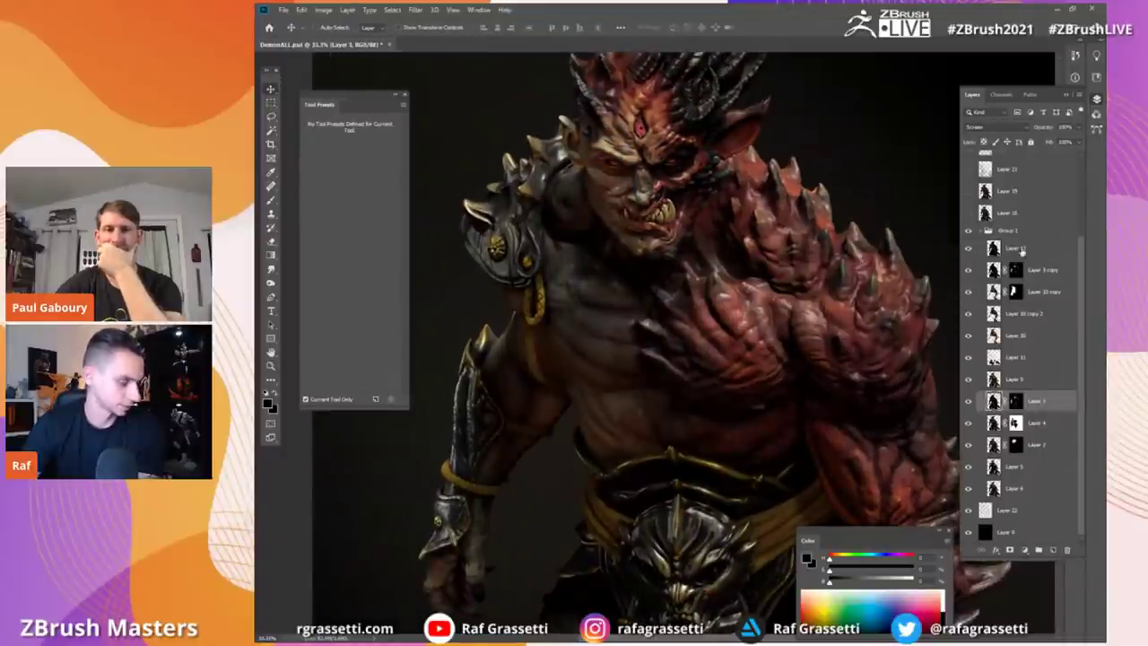
Step: Inspect Group 1's topmost pass with Normal blending at 100% opacity, and undo both changes
{"action": "left_click", "coordinate": [1000, 249]}
{"action": "left_click", "coordinate": [978, 127]}
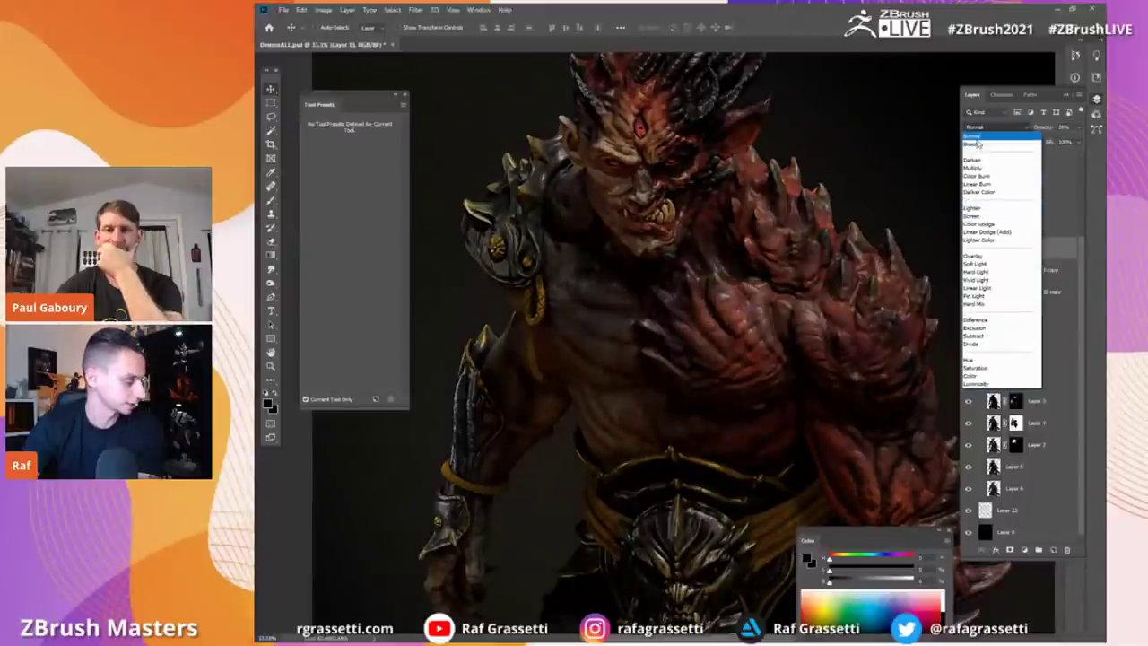
{"action": "left_click", "coordinate": [977, 138]}
{"action": "left_click", "coordinate": [1078, 127]}
{"action": "left_click_drag", "start_coordinate": [1075, 139], "coordinate": [1084, 139]}
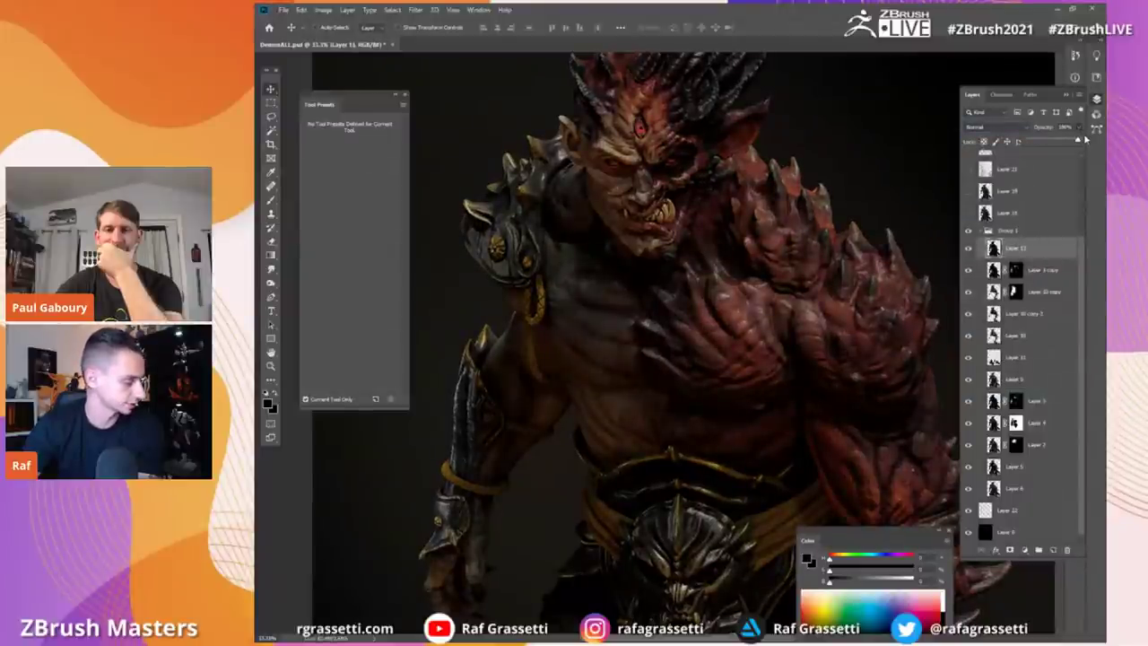
{"action": "left_click", "coordinate": [618, 239]}
{"action": "left_click", "coordinate": [647, 213], "text": "ctrl"}
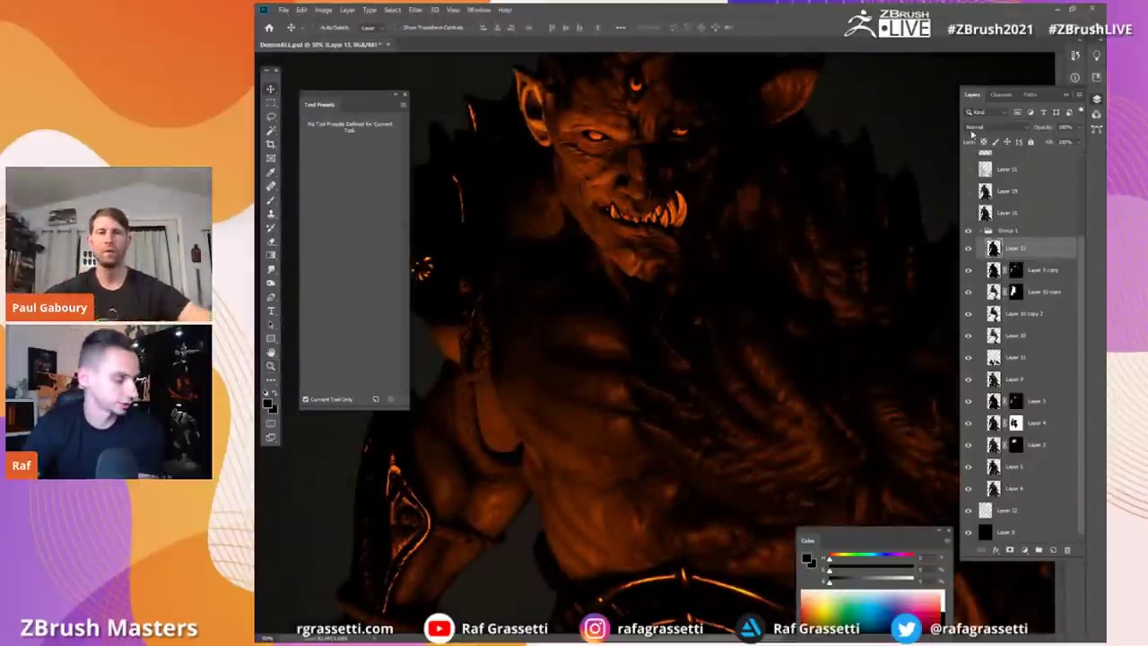
{"action": "key", "text": "ctrl+z"}
{"action": "key", "text": "ctrl+z"}
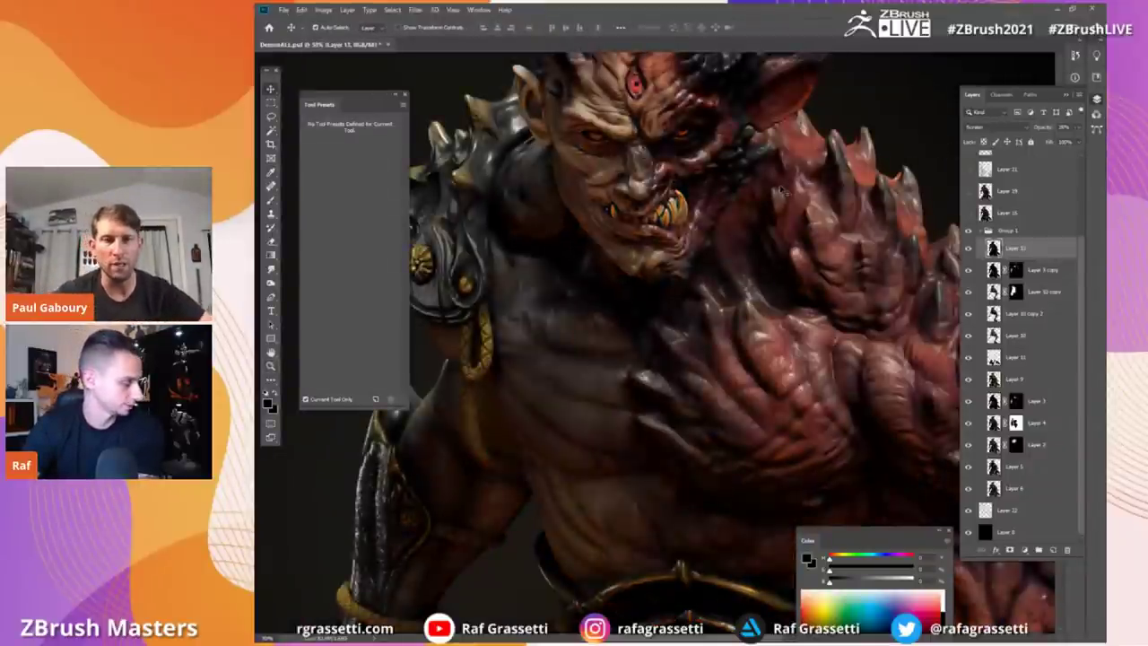
Step: Compare Group 1's topmost pass off and on, view it with Normal blending at 100% opacity, and restore its settings
{"action": "left_click", "coordinate": [969, 248]}
{"action": "left_click", "coordinate": [968, 248]}
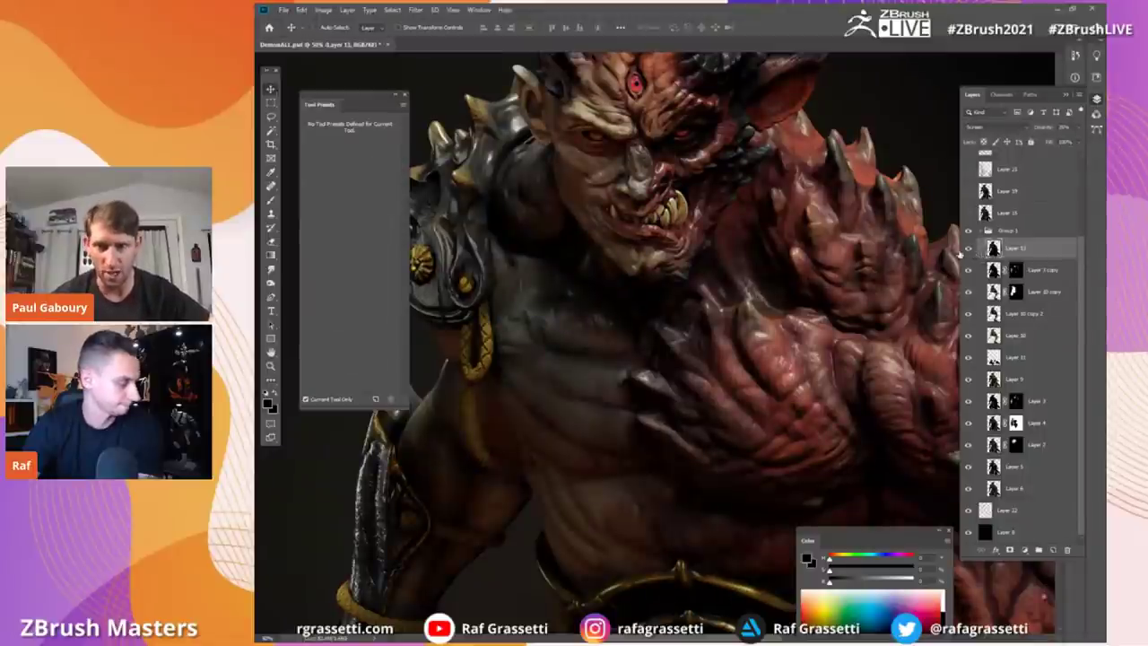
{"action": "key", "text": "z"}
{"action": "left_click", "coordinate": [987, 138]}
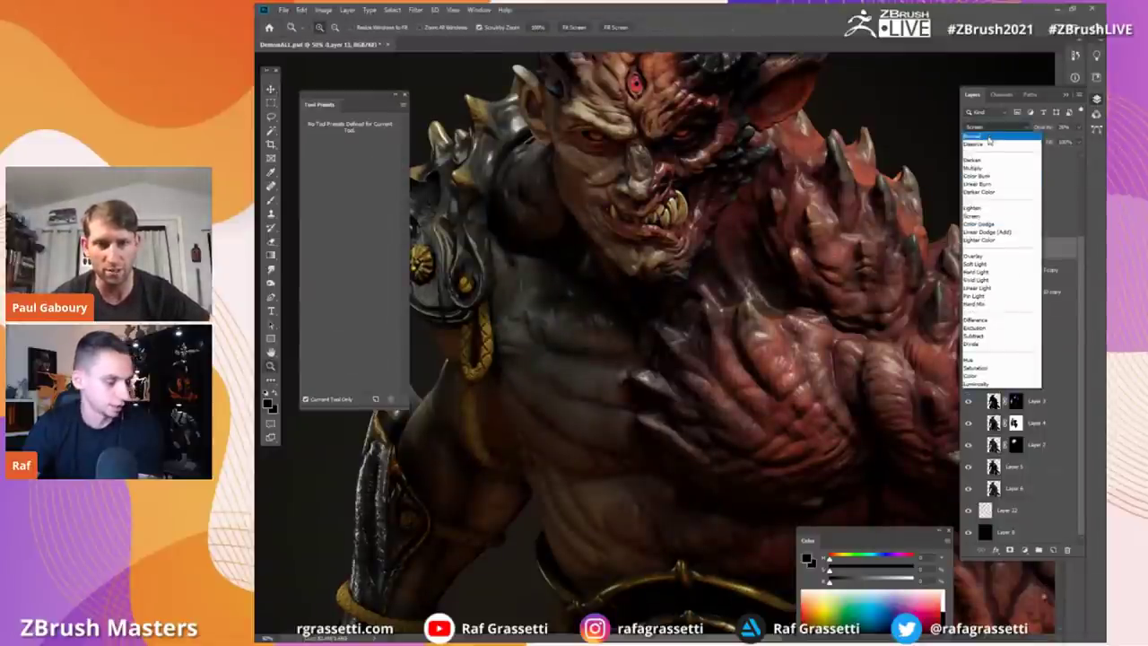
{"action": "left_click", "coordinate": [990, 137]}
{"action": "left_click", "coordinate": [1079, 127]}
{"action": "left_click", "coordinate": [1075, 141]}
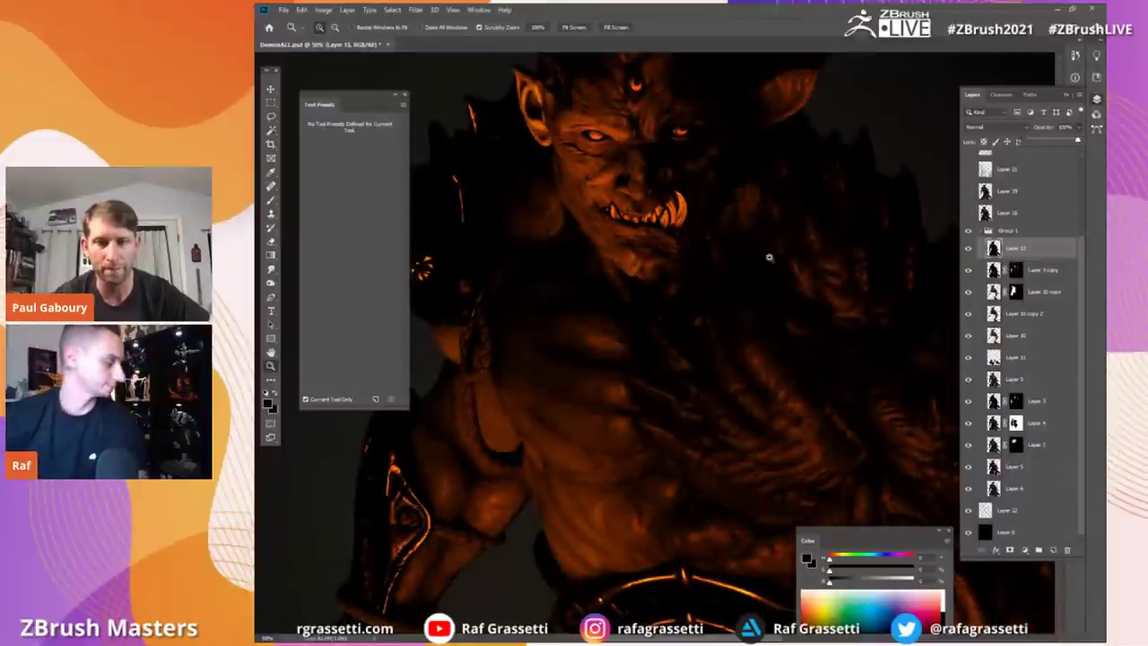
{"action": "left_click", "coordinate": [1034, 266]}
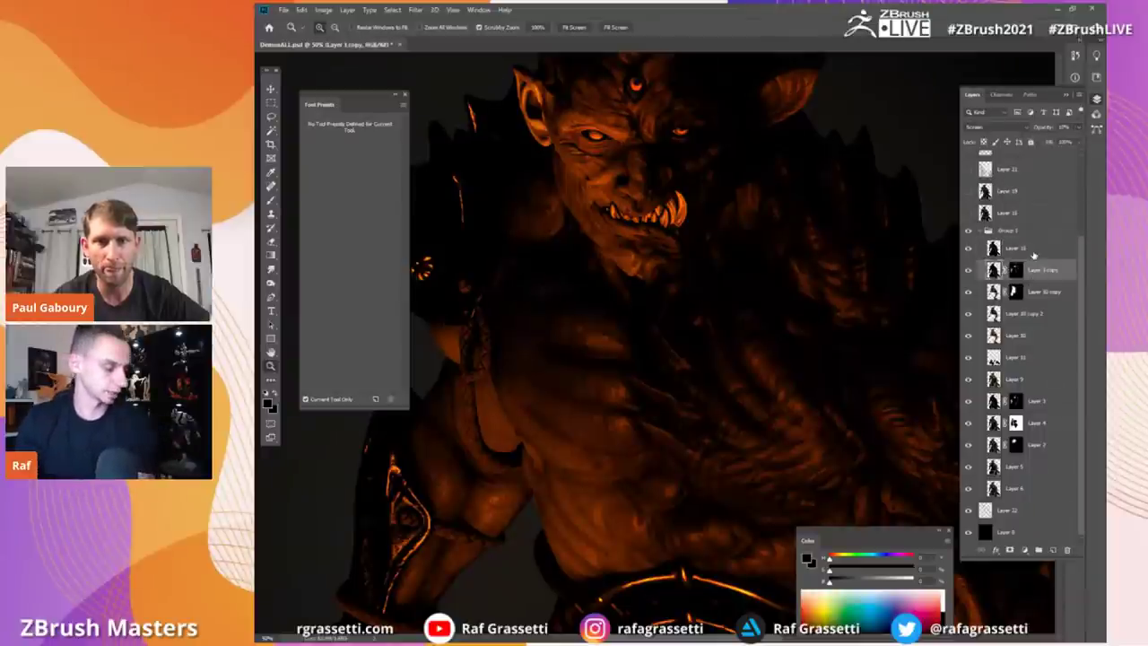
{"action": "left_click", "coordinate": [1032, 254]}
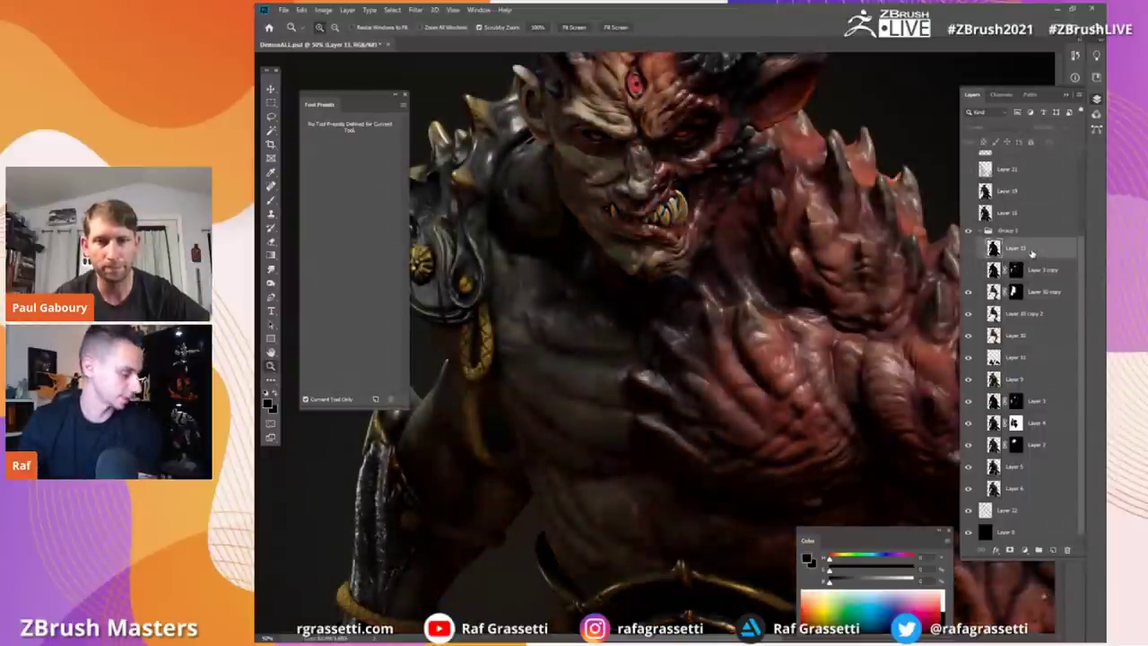
{"action": "left_click", "coordinate": [968, 248]}
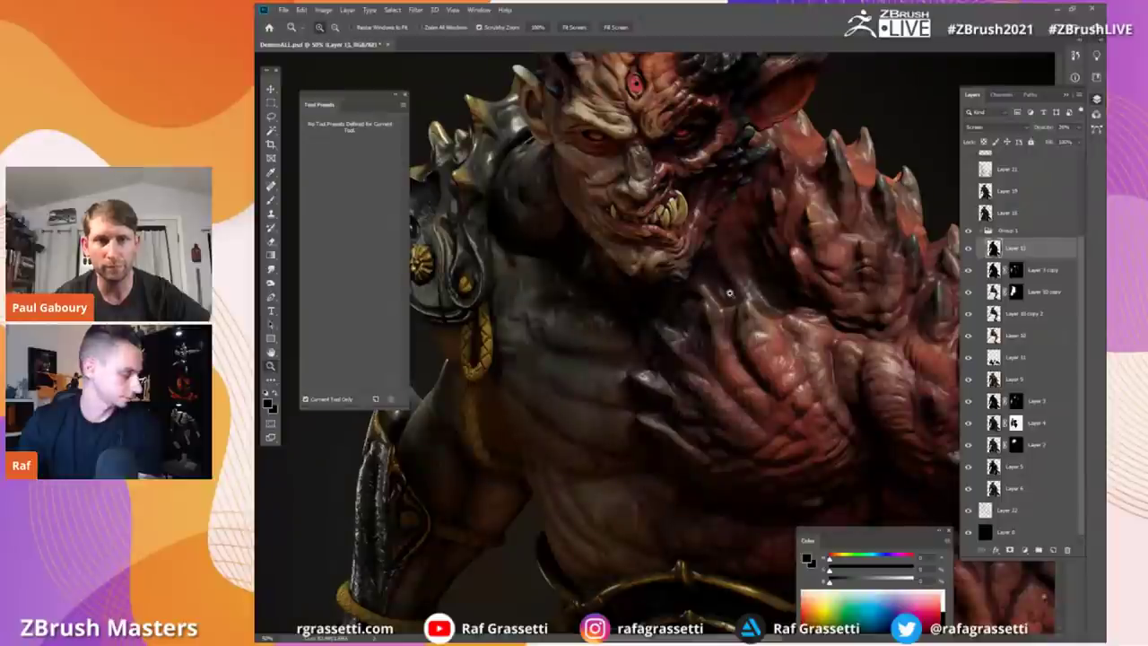
Step: Turn on the two layers directly above Group 1, comparing the demon with and without Layer 19
{"action": "scroll", "coordinate": [730, 292], "scroll_direction": "down", "scroll_amount": 2, "text": "alt"}
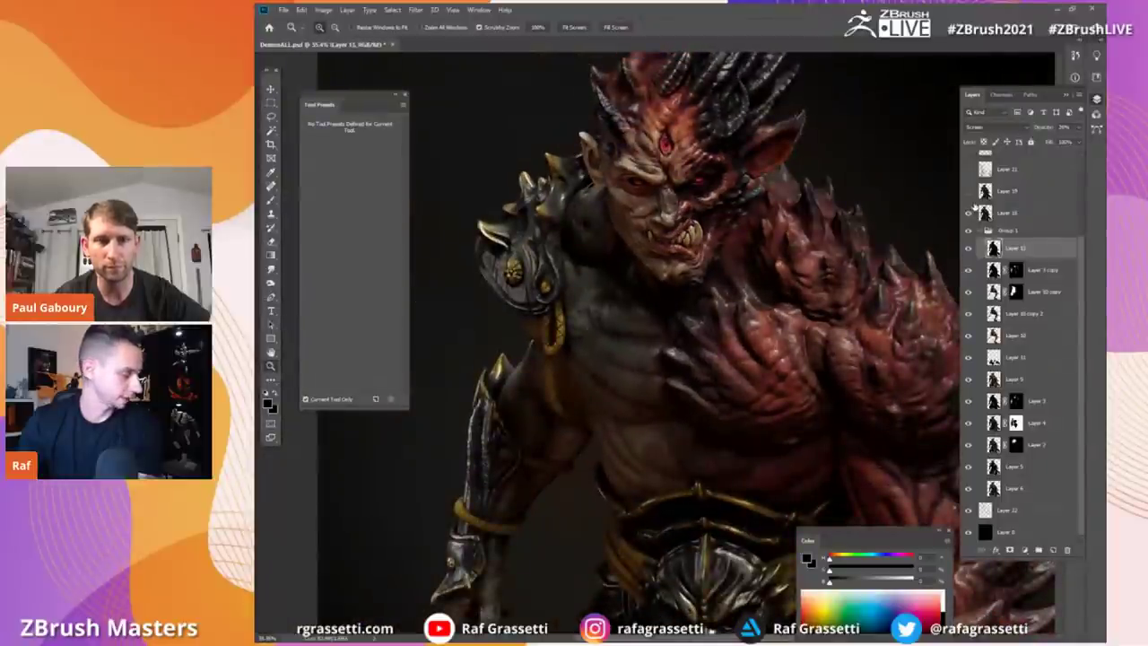
{"action": "left_click", "coordinate": [968, 192]}
{"action": "left_click", "coordinate": [968, 192]}
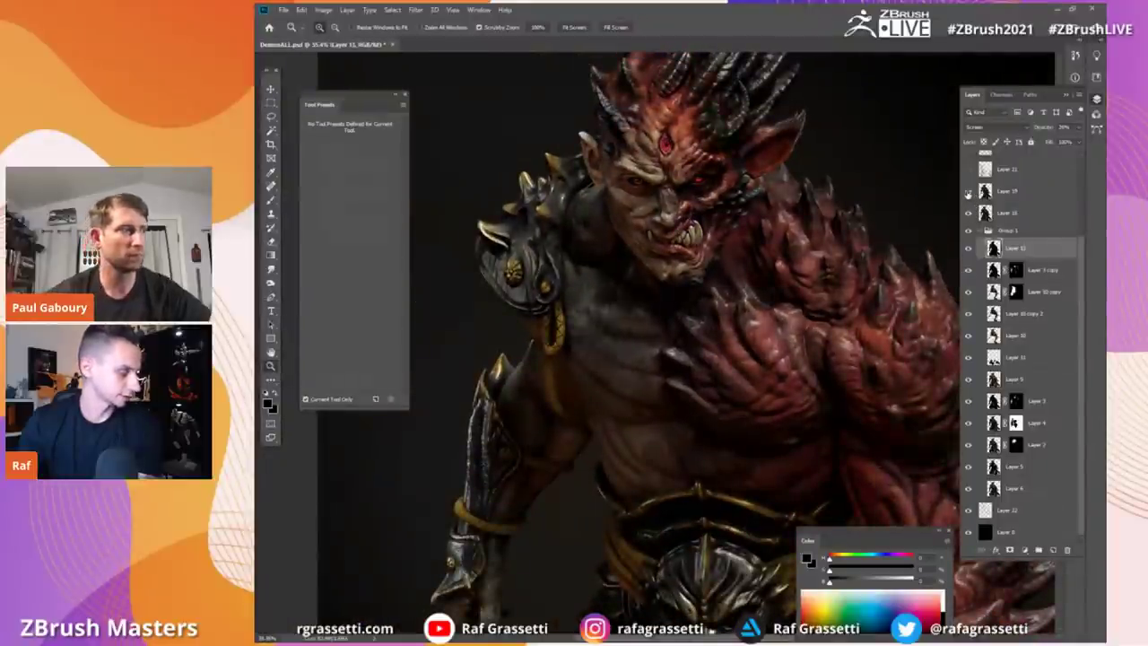
{"action": "left_click", "coordinate": [1007, 191]}
{"action": "left_click_drag", "start_coordinate": [704, 172], "coordinate": [763, 172]}
{"action": "left_click", "coordinate": [969, 194]}
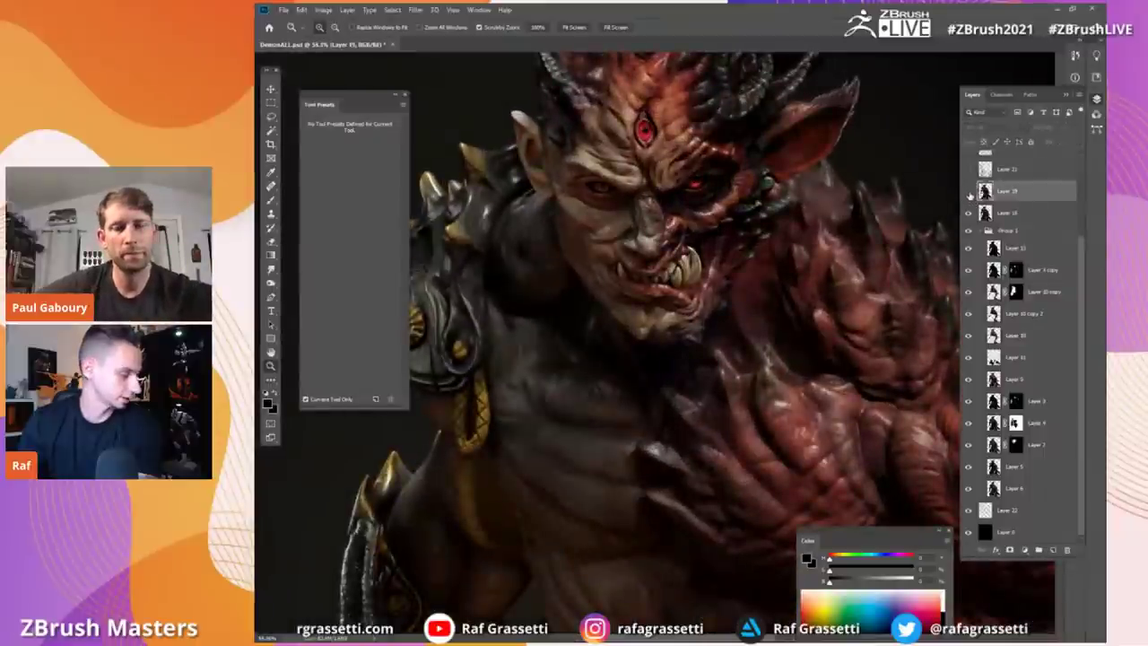
{"action": "left_click", "coordinate": [969, 191]}
Step: Examine the demon's face close up with Layer 19 hidden and shown
{"action": "left_click_drag", "start_coordinate": [833, 256], "coordinate": [806, 332]}
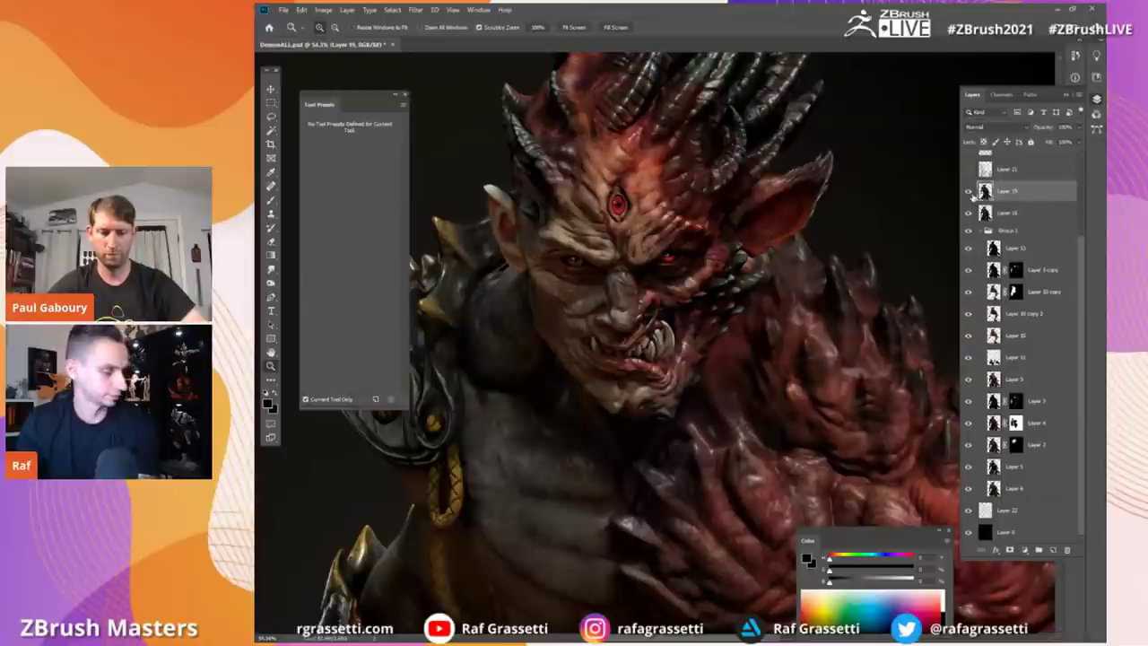
{"action": "left_click", "coordinate": [969, 191]}
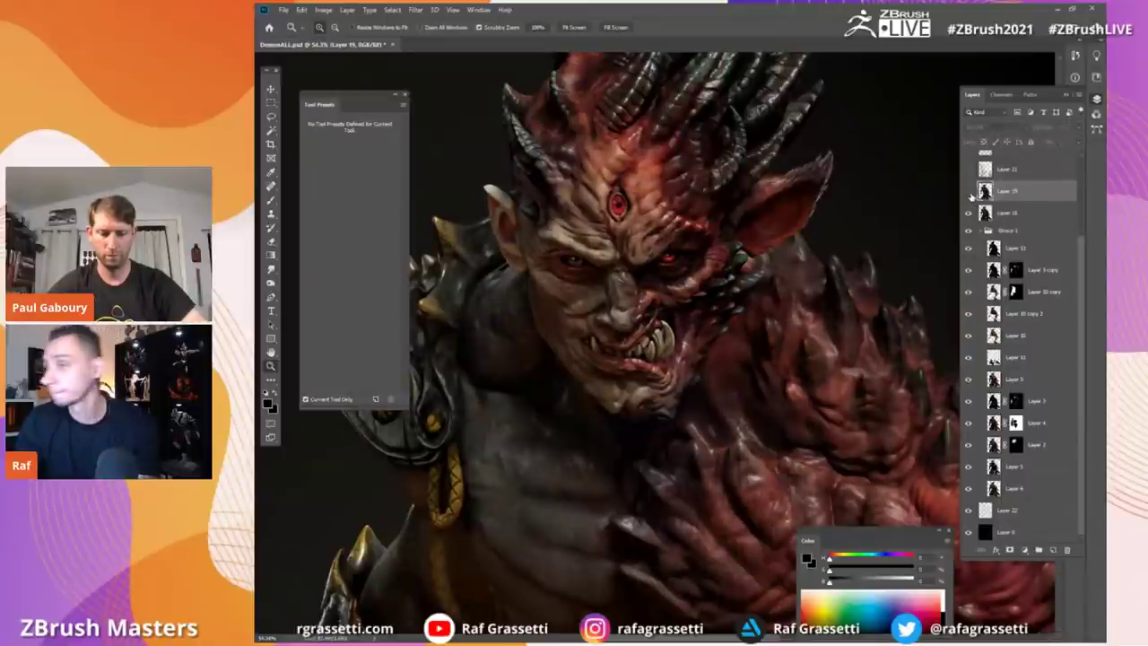
{"action": "left_click", "coordinate": [968, 191]}
{"action": "left_click", "coordinate": [659, 258]}
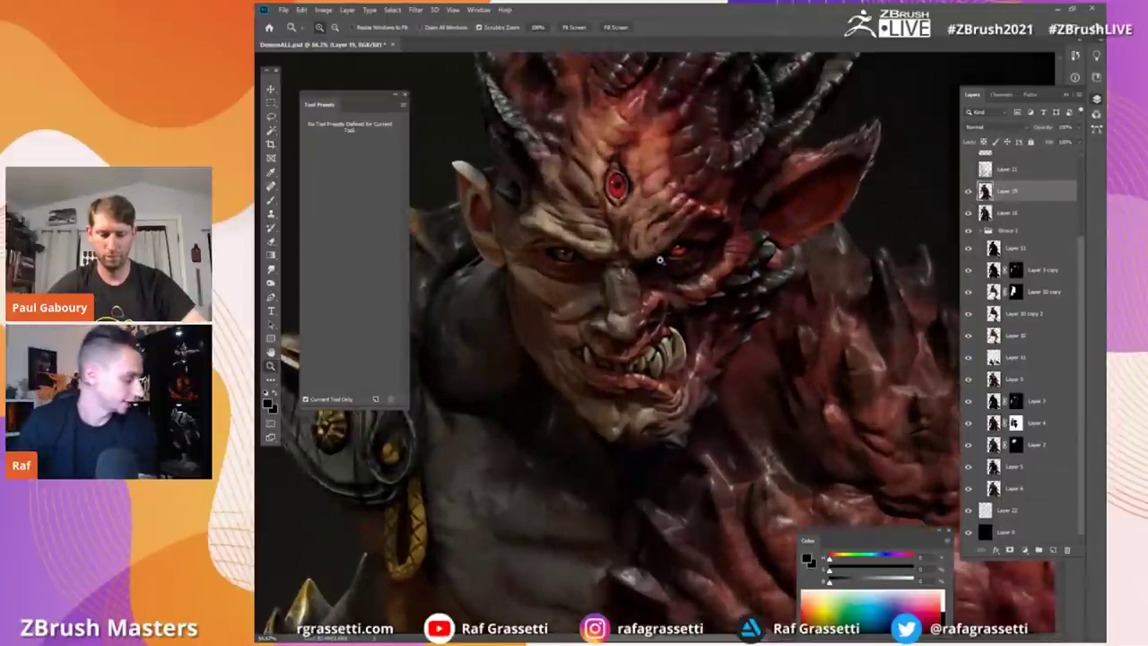
{"action": "left_click", "coordinate": [658, 259]}
{"action": "left_click", "coordinate": [968, 191]}
{"action": "left_click", "coordinate": [968, 191]}
Step: Turn on Layer 21 and the two layers directly above it while viewing more of the demon's body
{"action": "left_click", "coordinate": [767, 305], "text": "alt"}
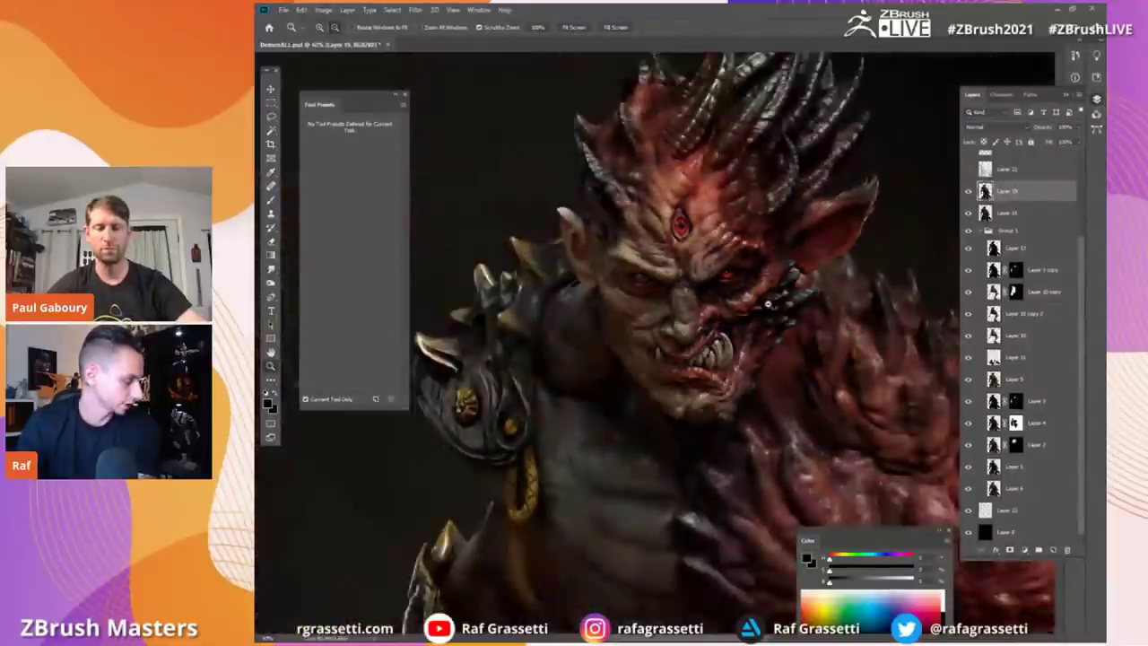
{"action": "left_click", "coordinate": [768, 304], "text": "alt"}
{"action": "left_click", "coordinate": [763, 292]}
{"action": "left_click", "coordinate": [969, 170]}
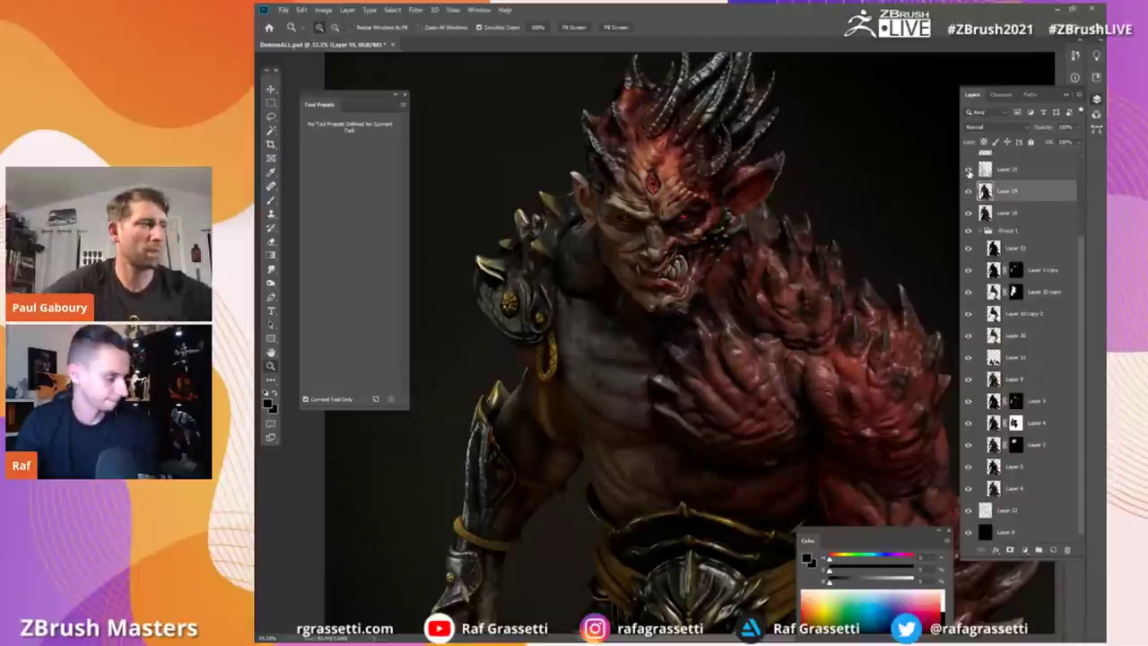
{"action": "left_click", "coordinate": [1012, 174]}
{"action": "scroll", "coordinate": [1011, 180], "scroll_direction": "up", "scroll_amount": 3}
{"action": "left_click", "coordinate": [968, 214]}
{"action": "left_click", "coordinate": [969, 191]}
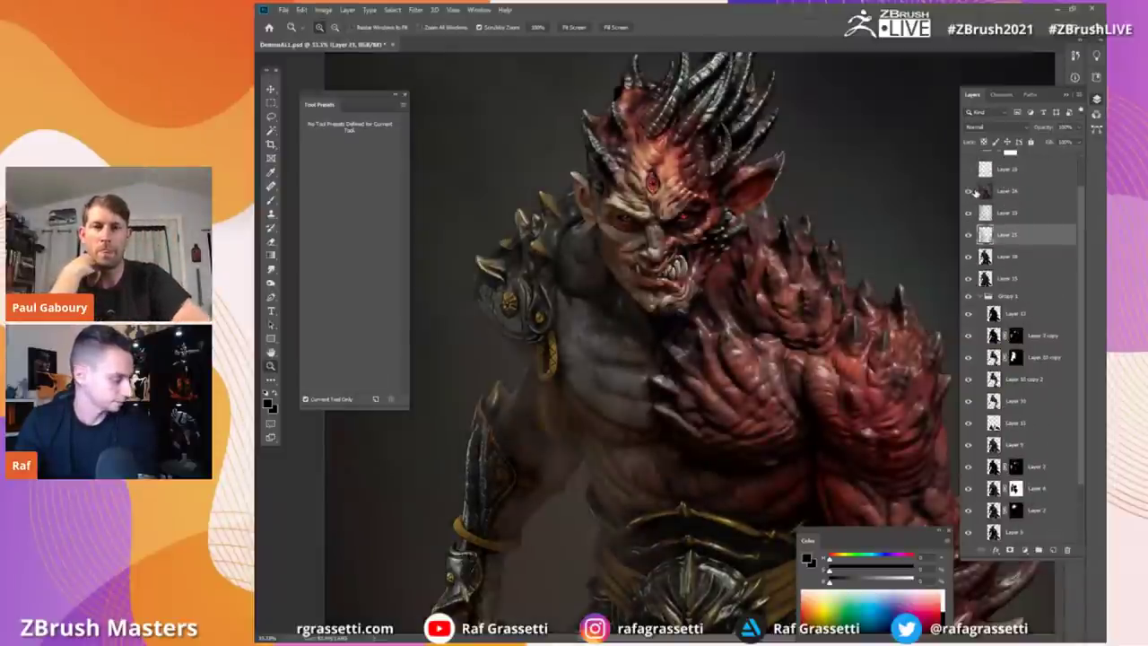
{"action": "scroll", "coordinate": [1013, 206], "scroll_direction": "up", "scroll_amount": 2}
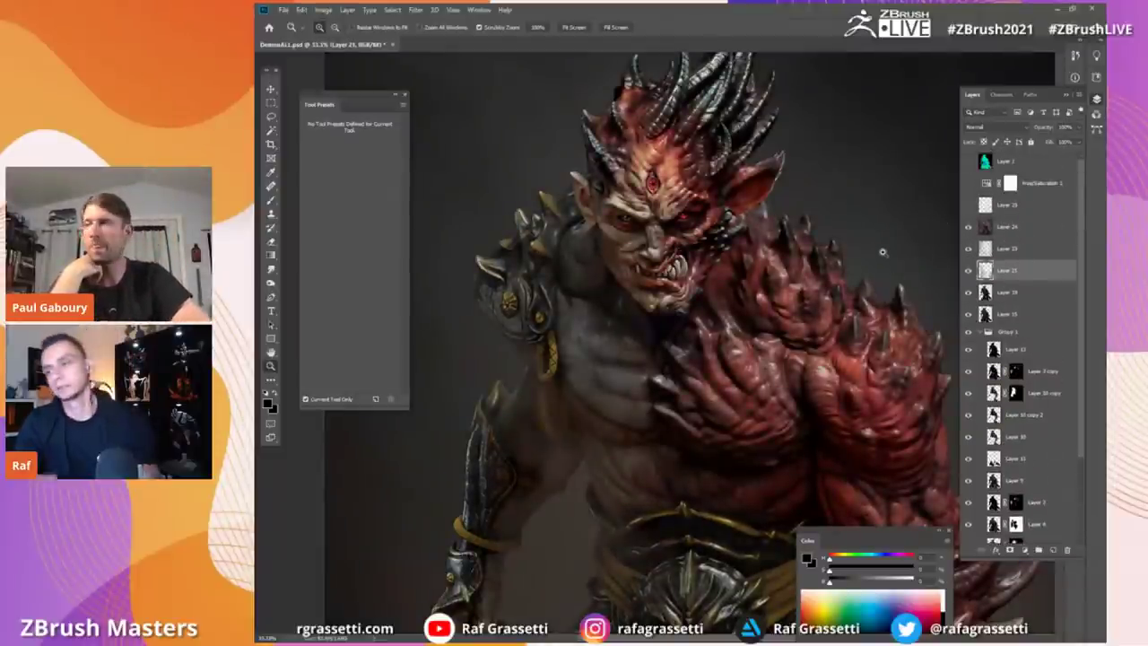